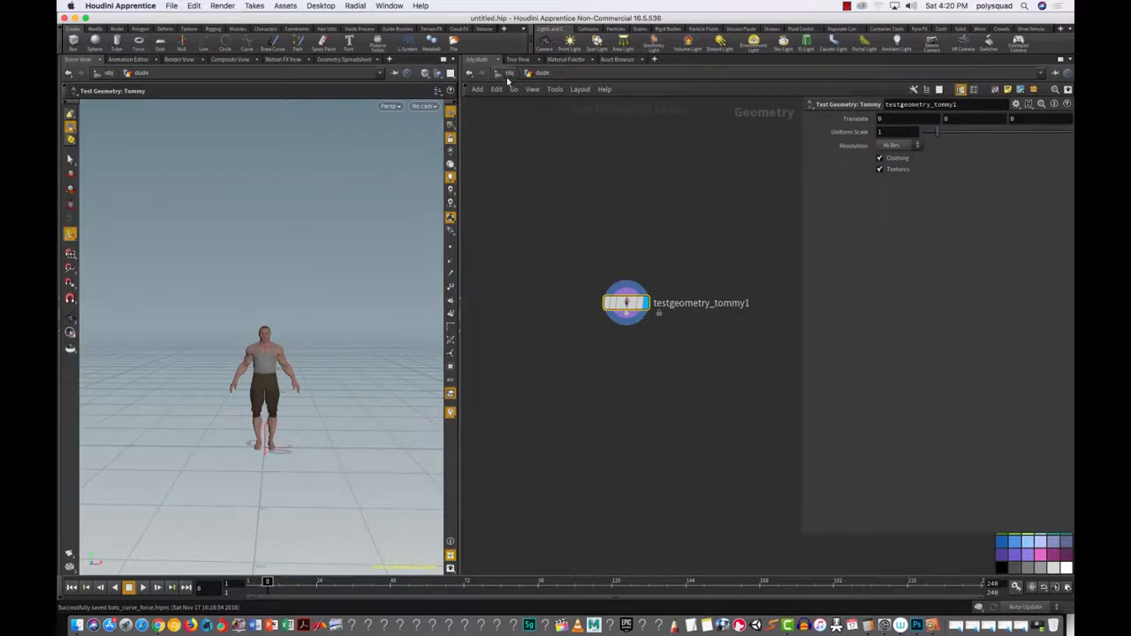
Step: Add a Geometry object named terrain at the object level, below dude, and go inside it
left_click_drag(518, 228, 619, 409)
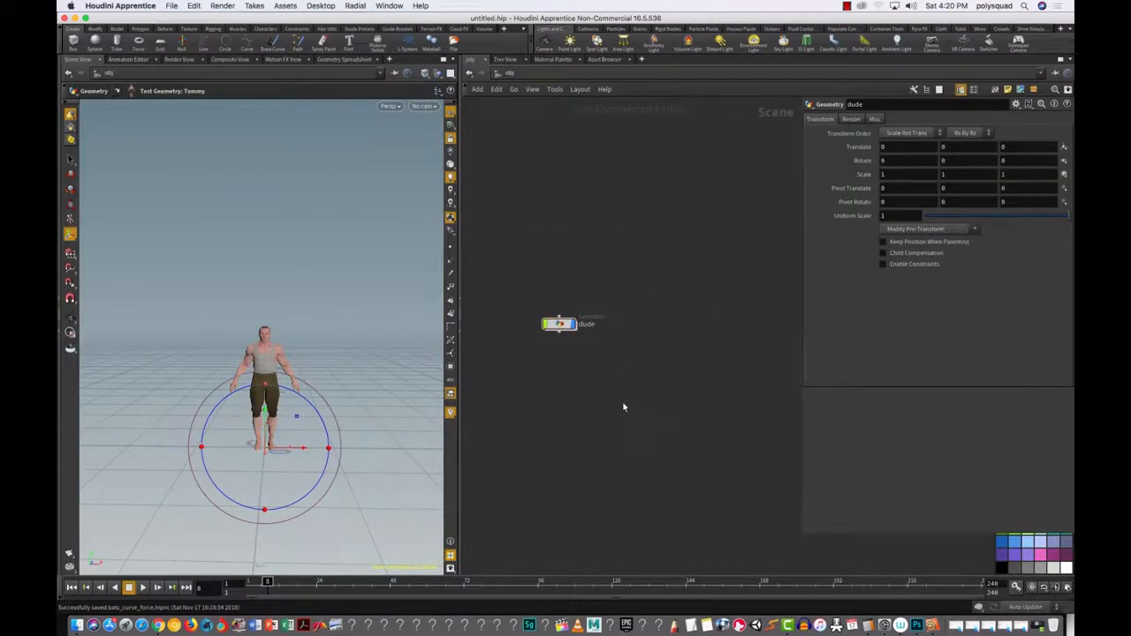
key("Tab")
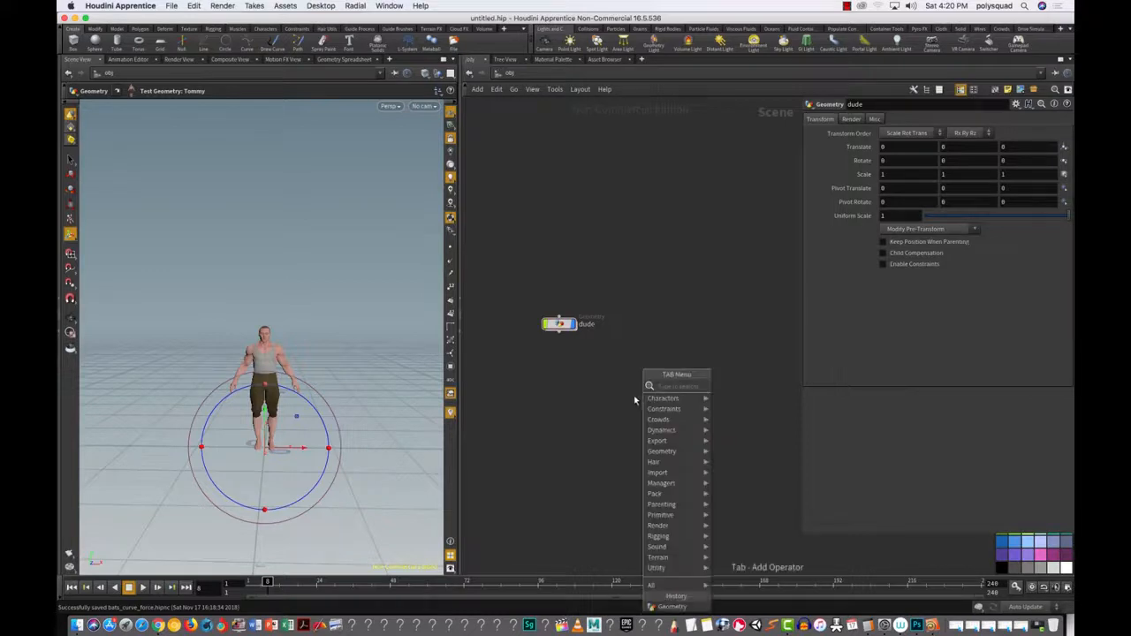
type("ge")
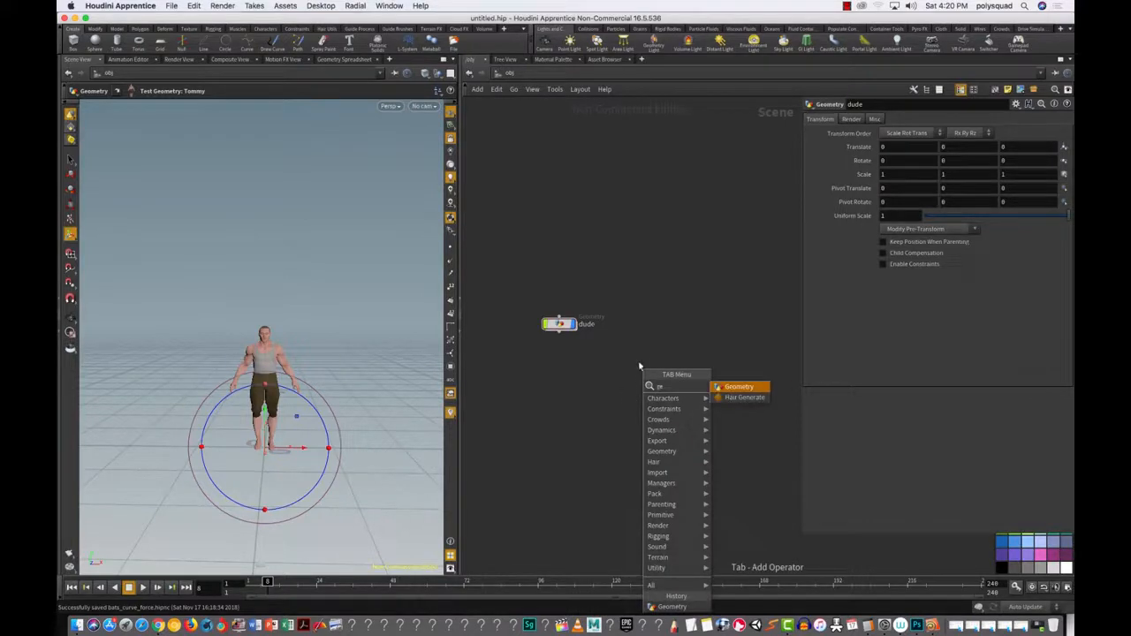
key("Return")
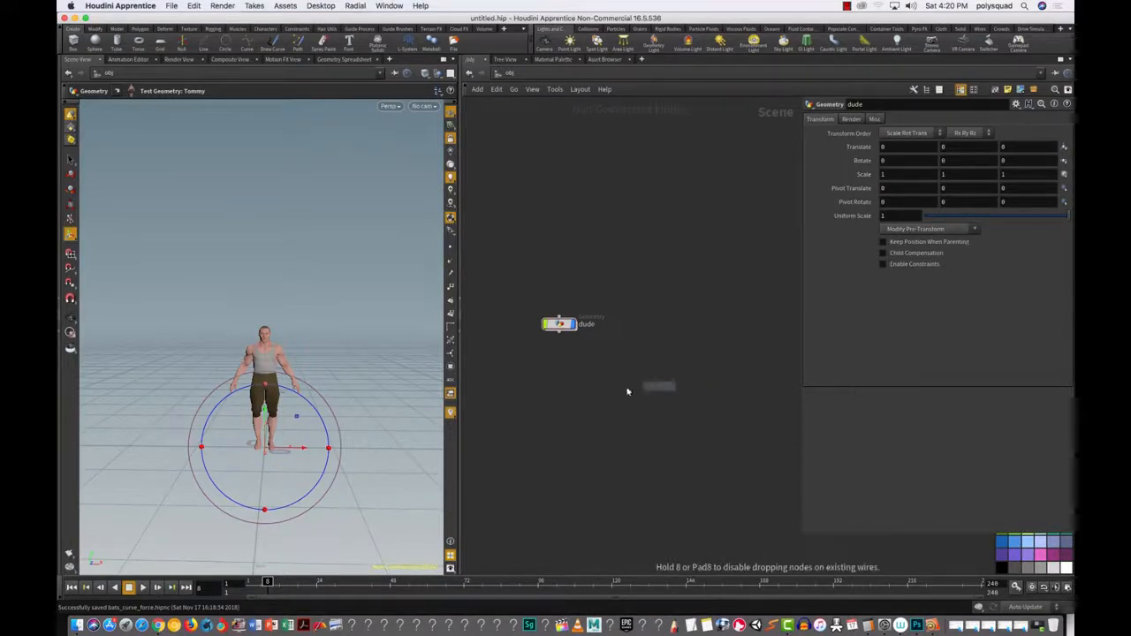
left_click(583, 402)
double_click(579, 398)
type("terrain")
key("Return")
key("Return")
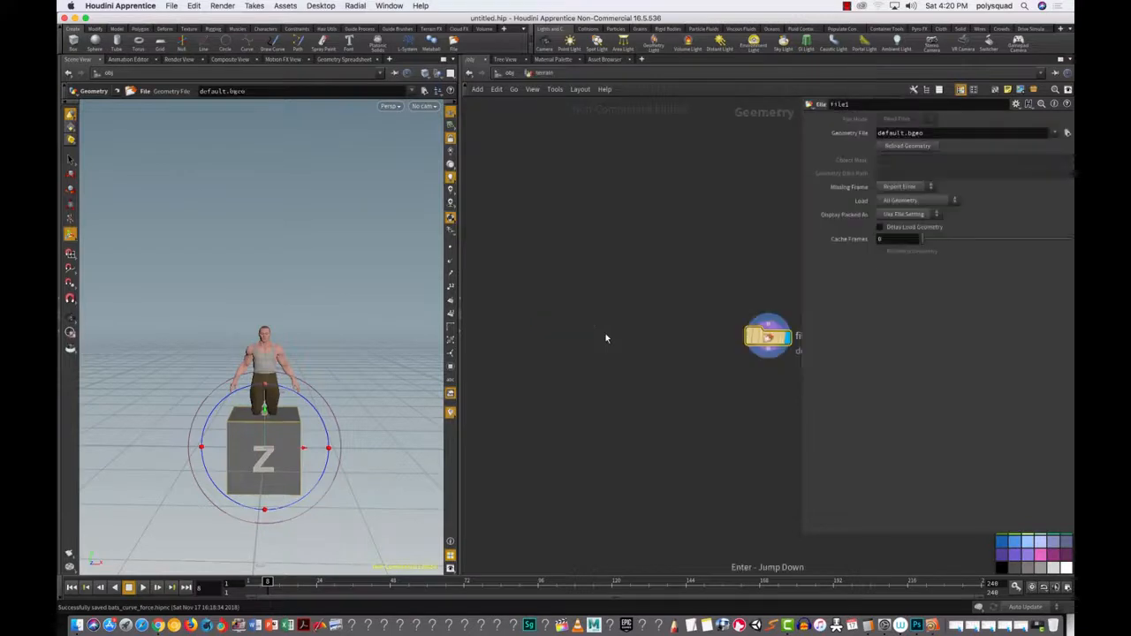
Step: Delete the default file node from the terrain network
mouse_move(767, 335)
left_click_drag(767, 335, 608, 354)
left_click_drag(675, 393, 513, 263)
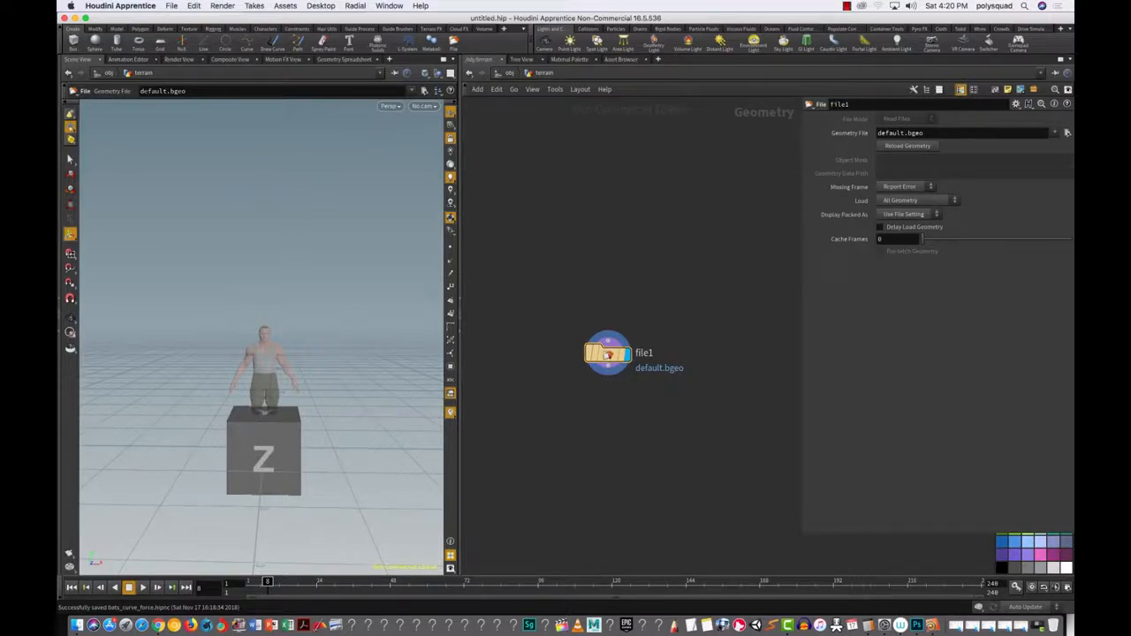
key("Delete")
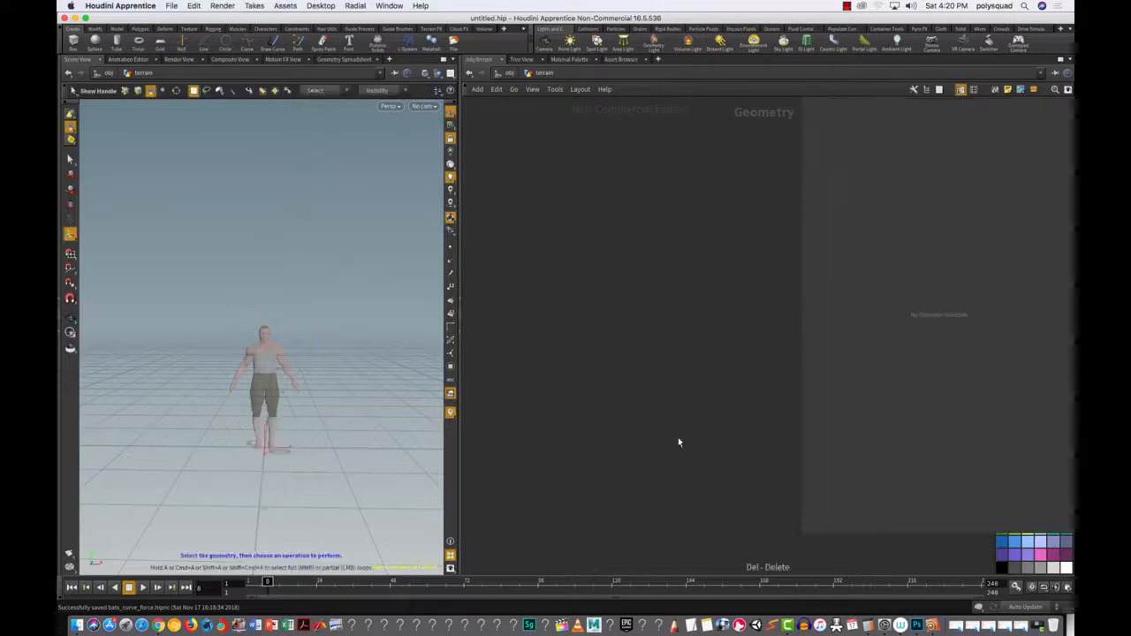
Step: Add a Grid node to the terrain network and position it in the empty network area
key("Tab")
type("g")
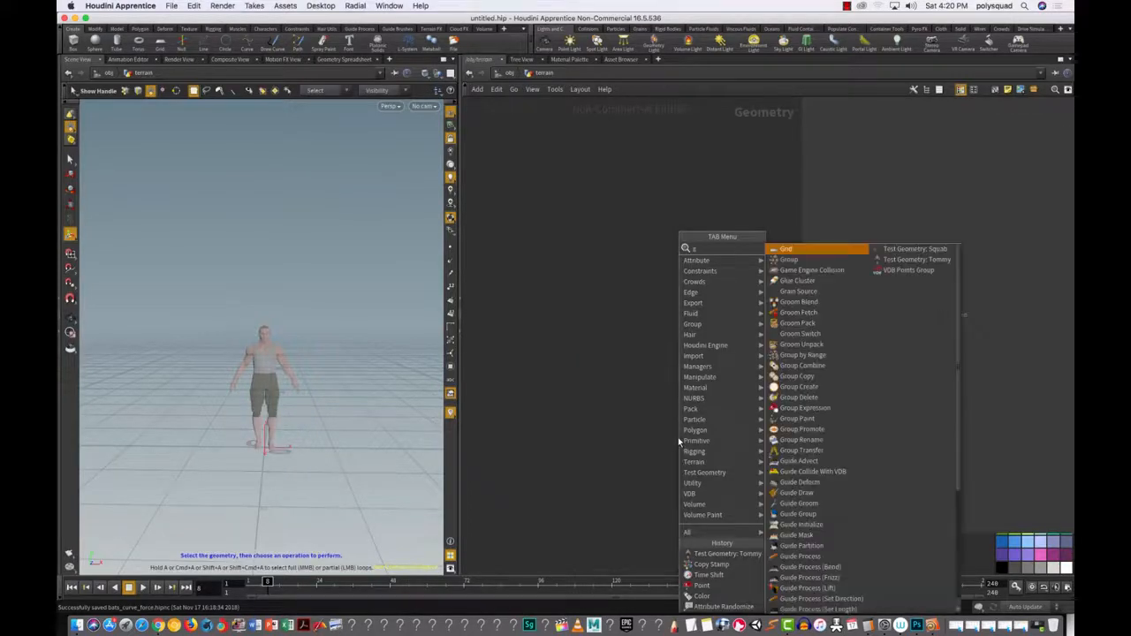
type("r")
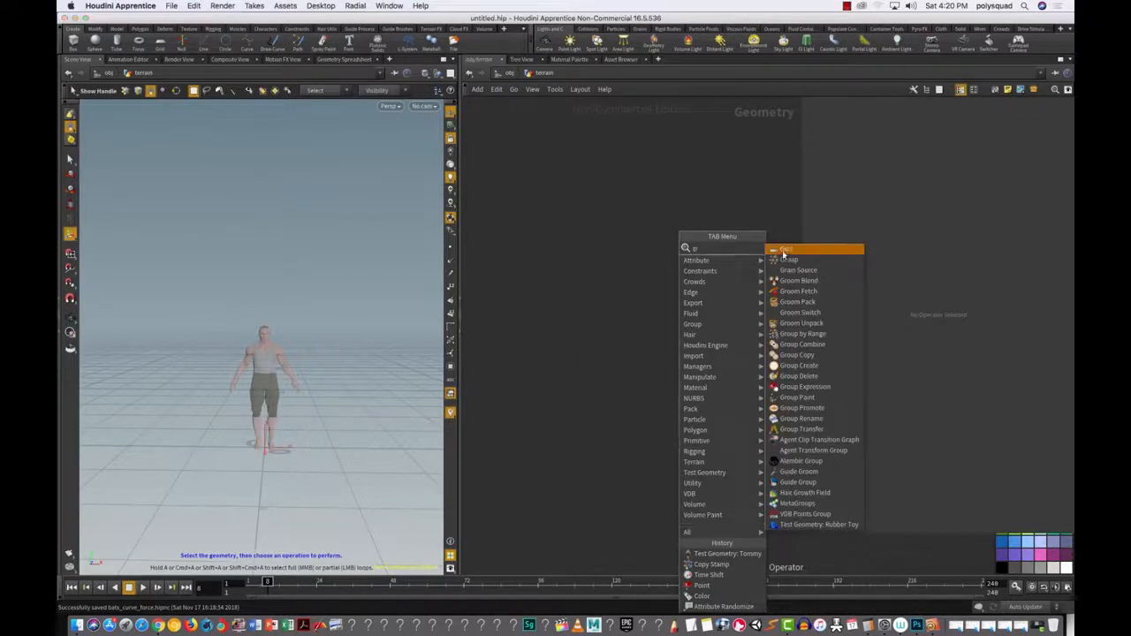
left_click(787, 254)
left_click(622, 304)
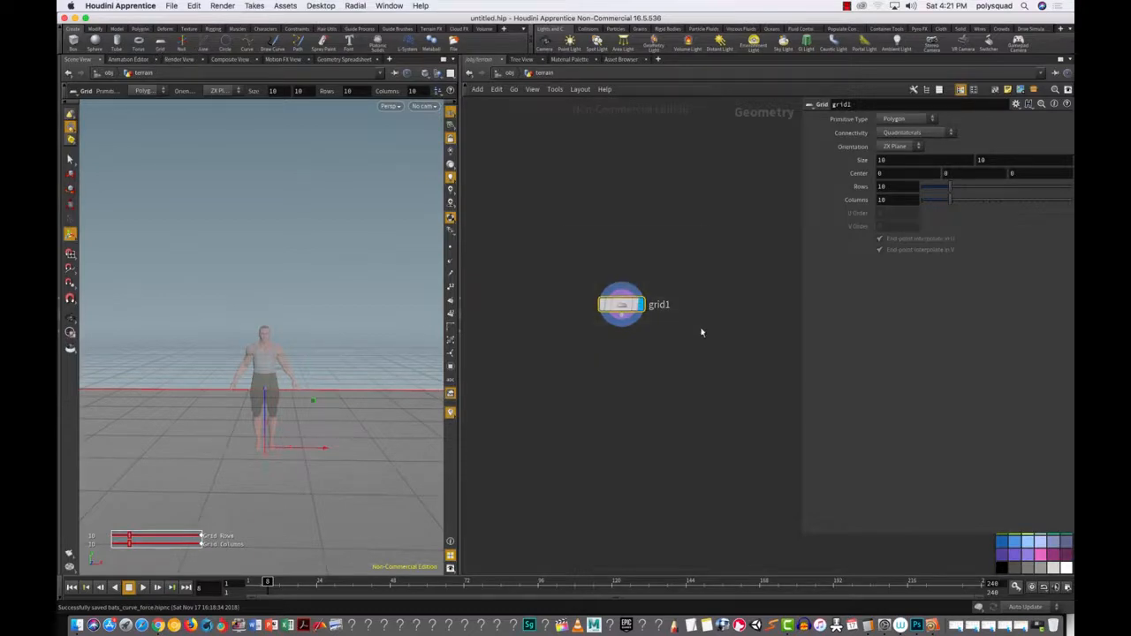
left_click_drag(622, 298, 630, 327)
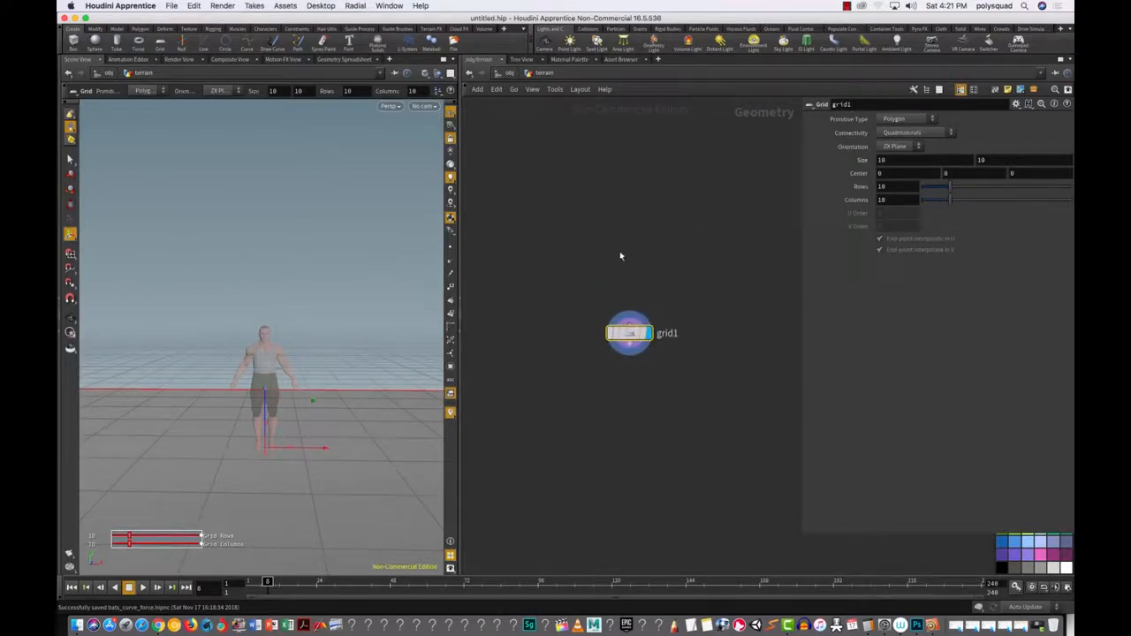
Step: Set the grid's size to 22 by 22
left_click_drag(569, 253, 688, 366)
left_click_drag(536, 248, 727, 404)
left_click(882, 159)
type("22")
left_click(992, 159)
type("22")
key("Return")
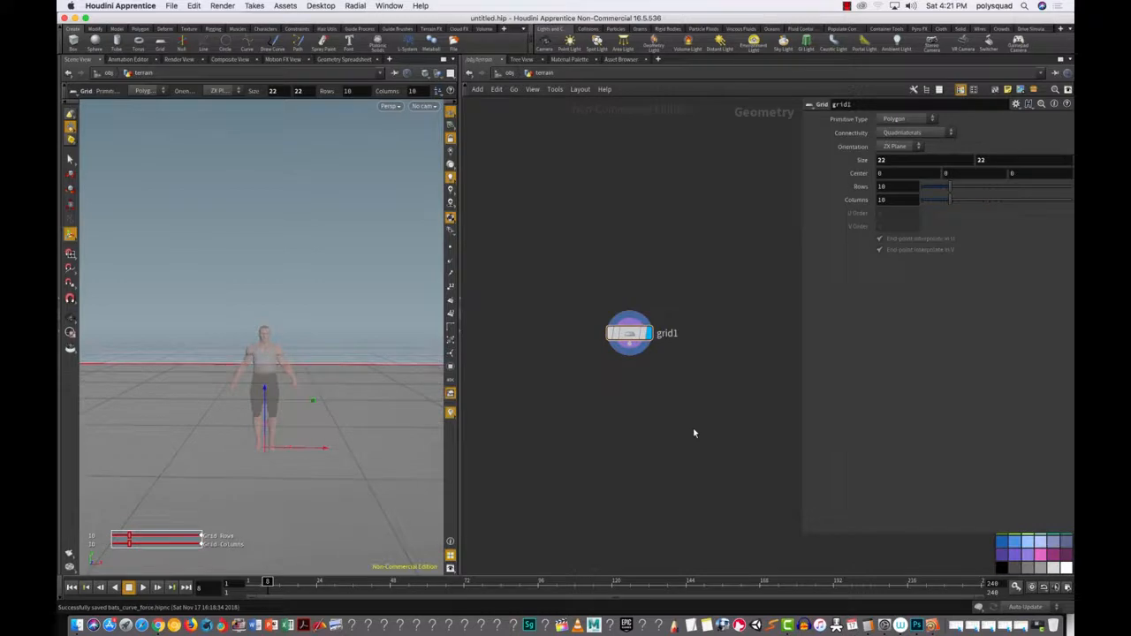
Step: Set the grid's rows and columns to 200 each
left_click_drag(891, 188, 654, 239)
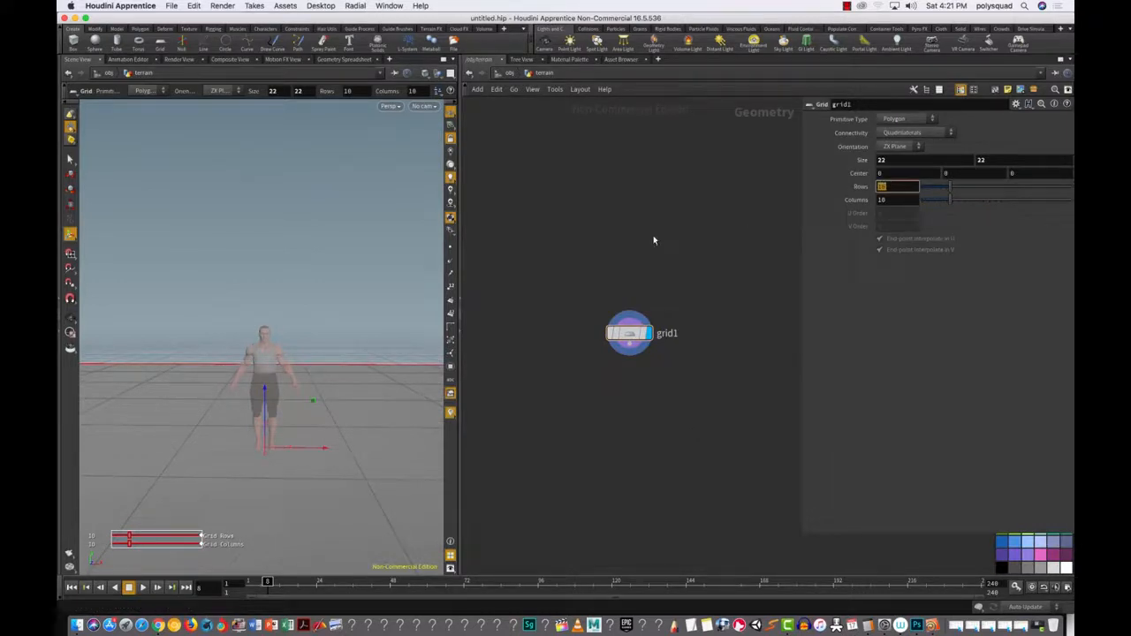
type("200")
key("Tab")
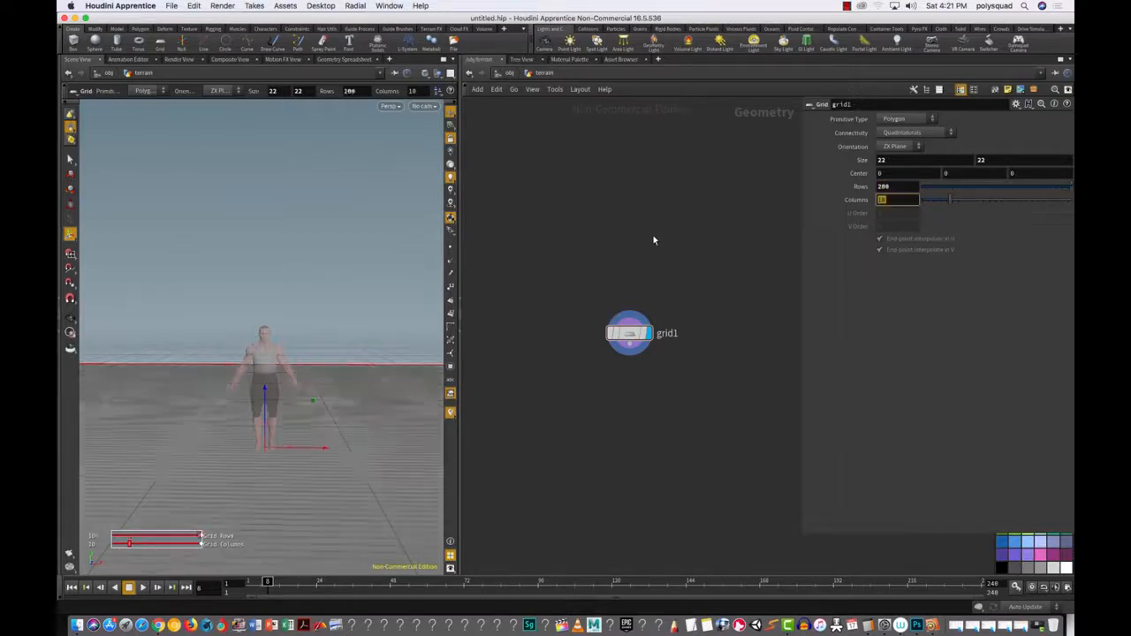
type("200")
key("Return")
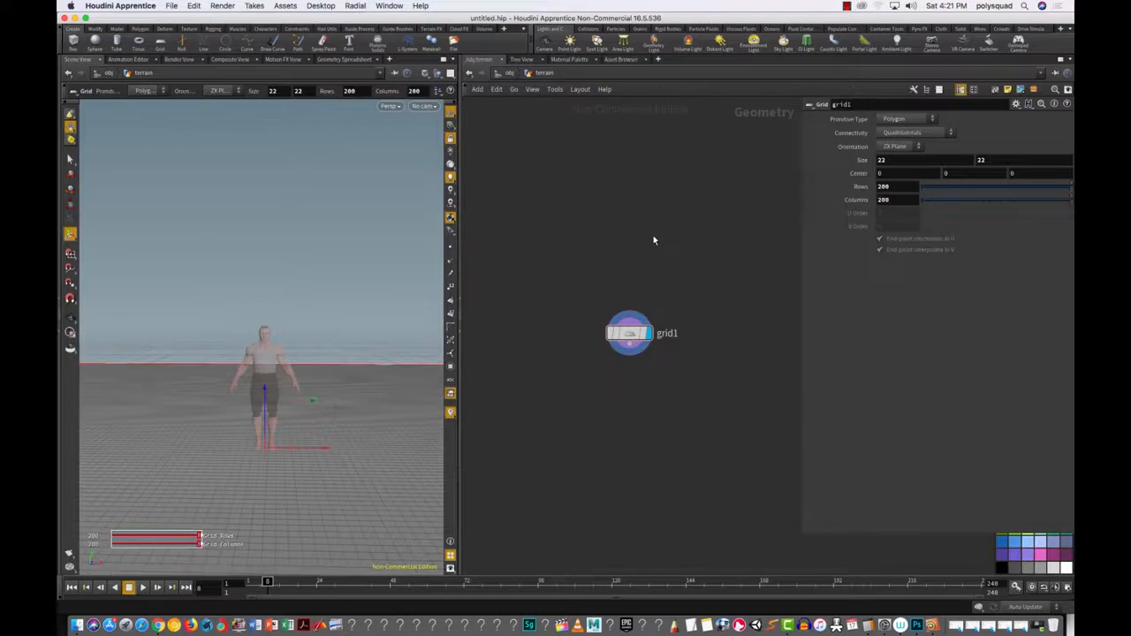
Step: Add a Mountain node below the grid and wire the grid's output into it
key("h")
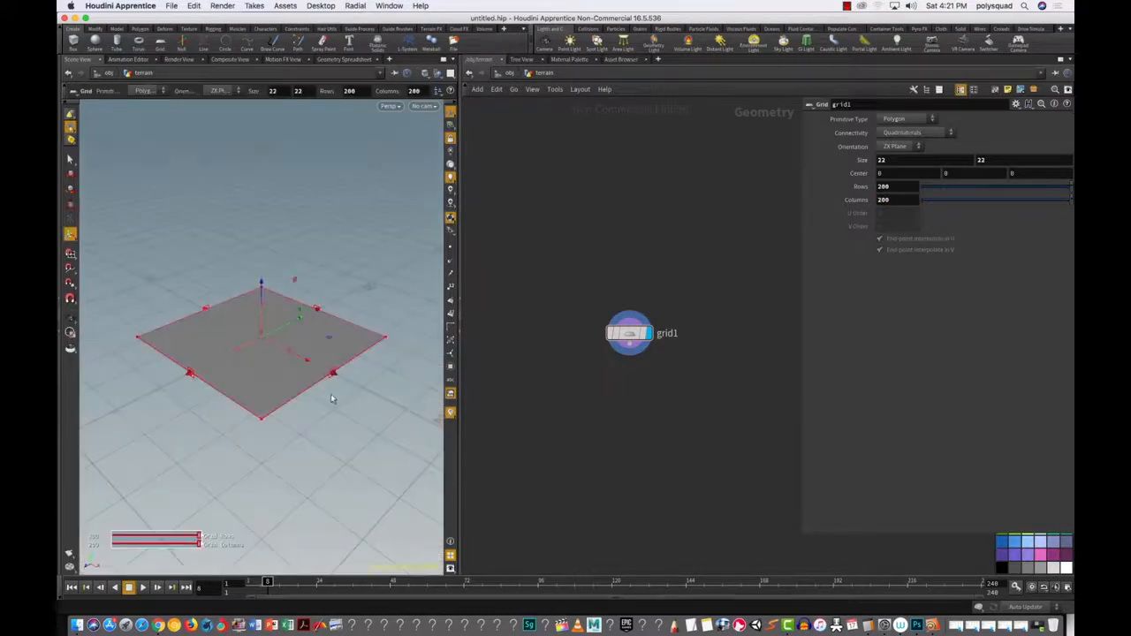
left_click_drag(235, 452, 271, 456)
key("Return")
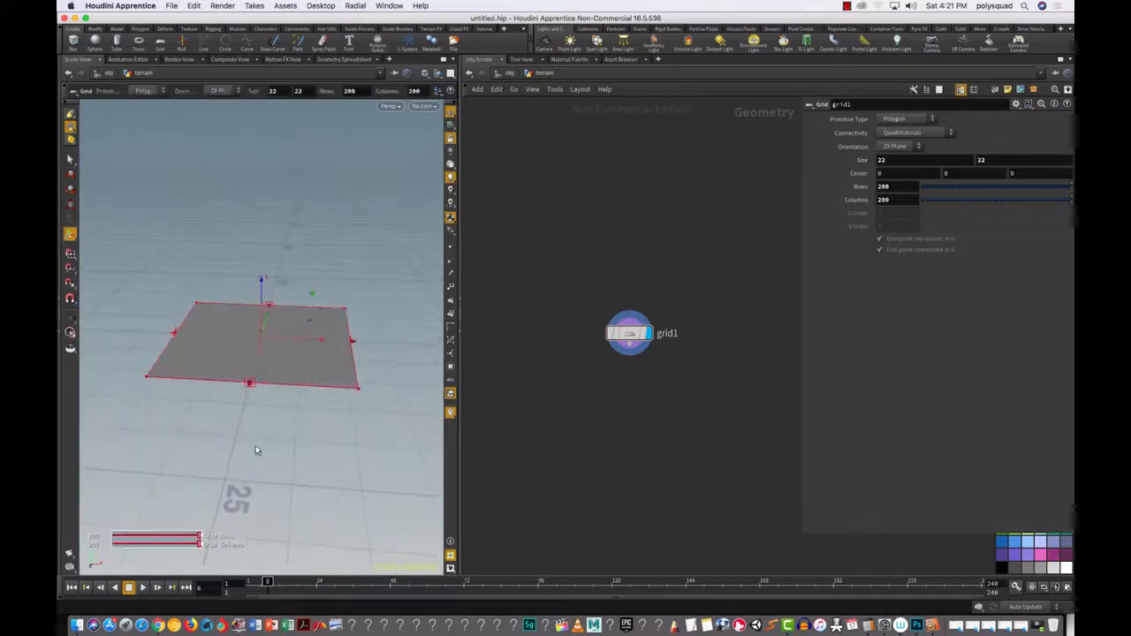
key("Escape")
left_click_drag(264, 436, 346, 375)
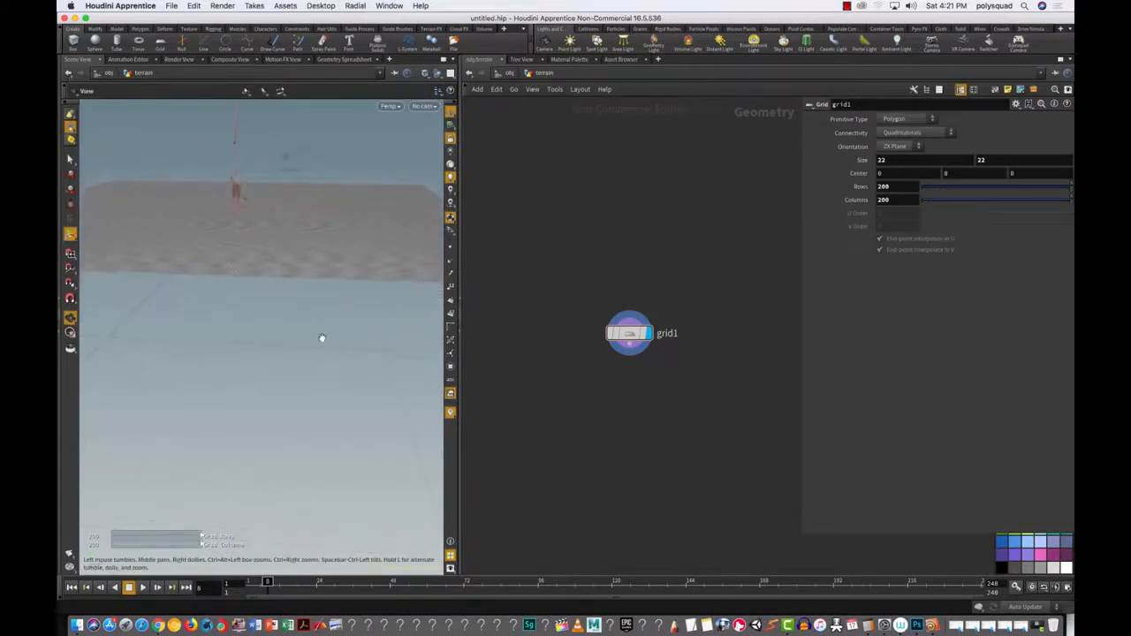
left_click_drag(304, 186, 333, 338)
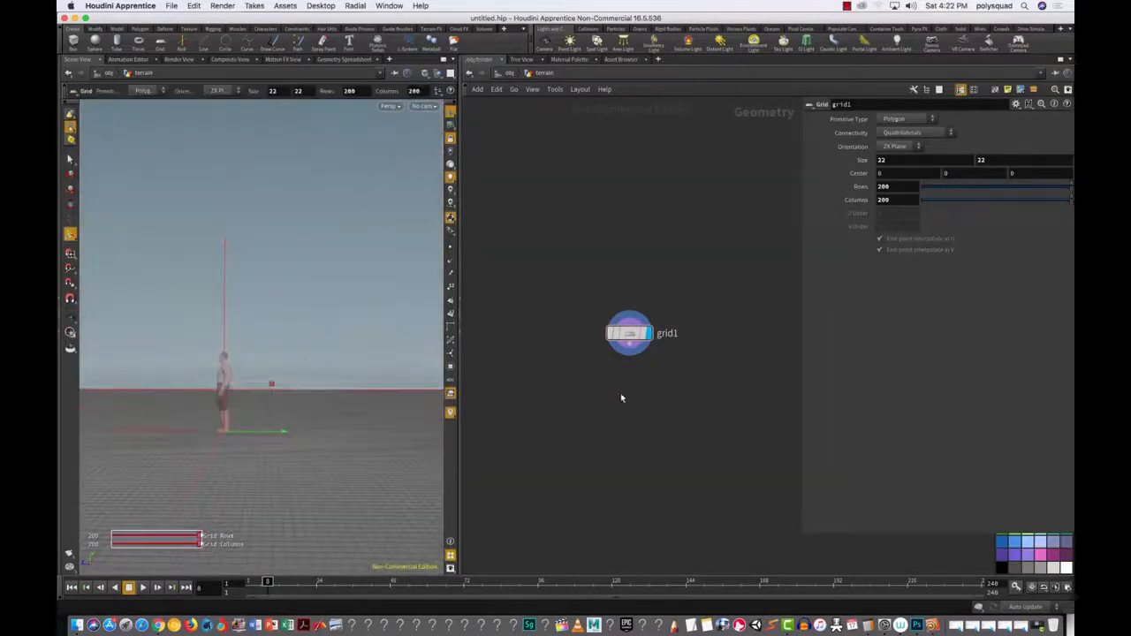
left_click_drag(562, 283, 716, 371)
key("Tab")
type("mou")
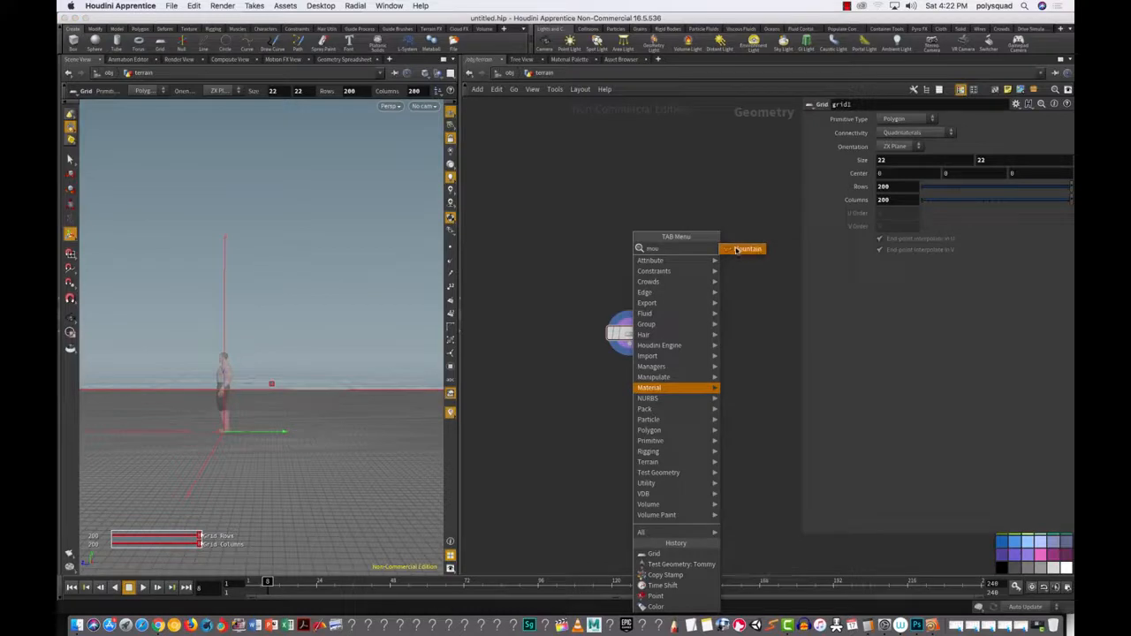
key("Return")
left_click(621, 393)
left_click_drag(631, 344, 622, 383)
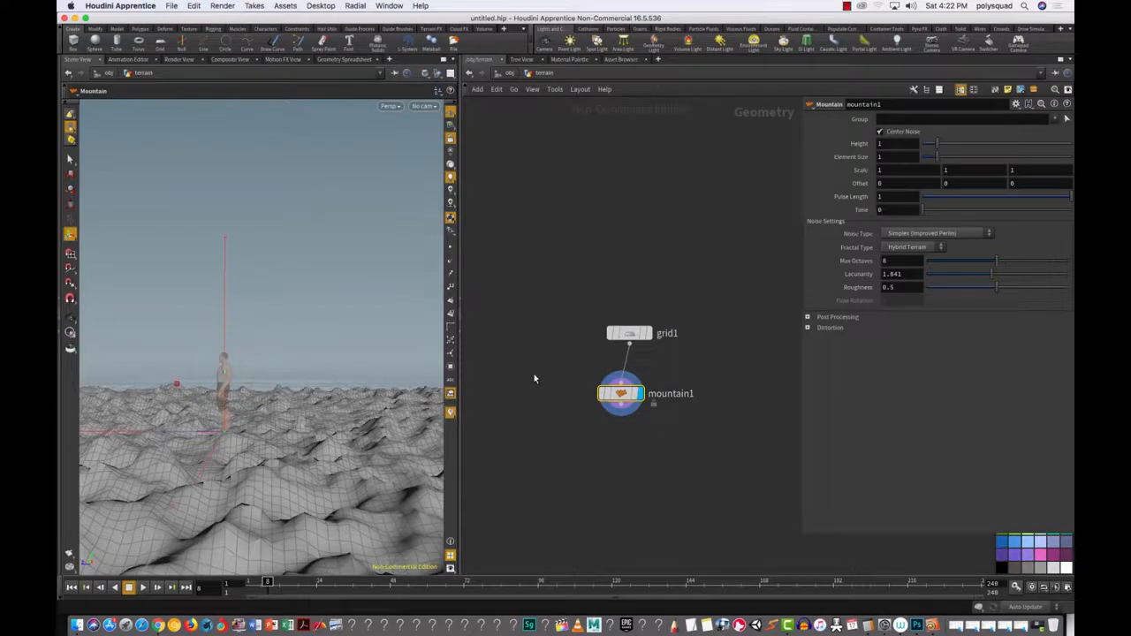
Step: Set the mountain's height to about 4.52 and its element size to about 8.4
left_click_drag(937, 144, 983, 154)
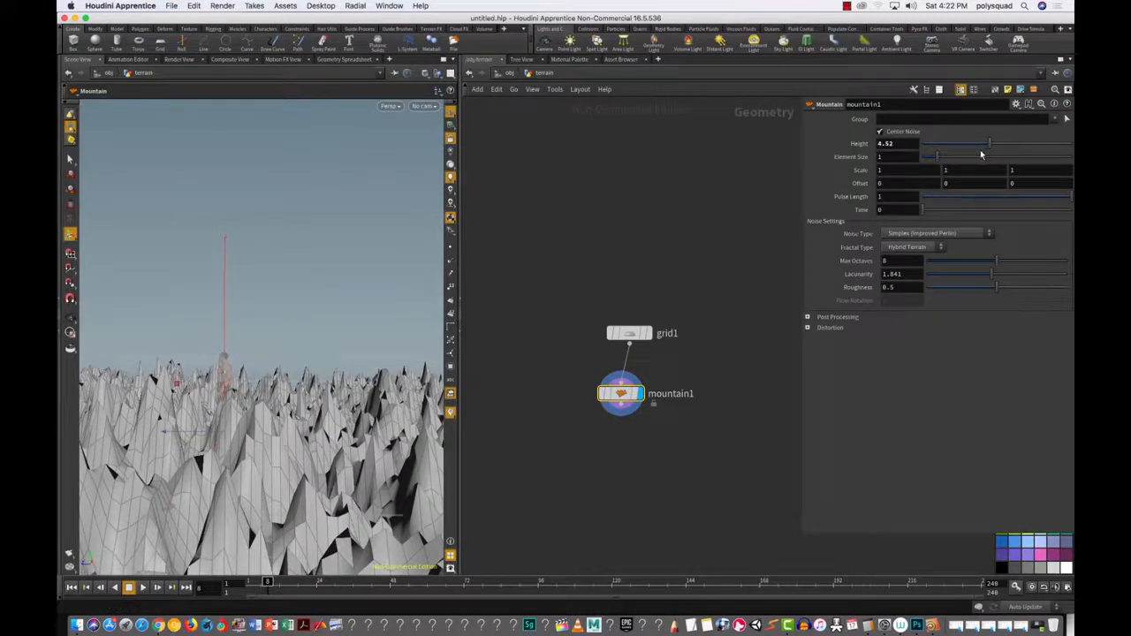
left_click_drag(956, 158, 1028, 158)
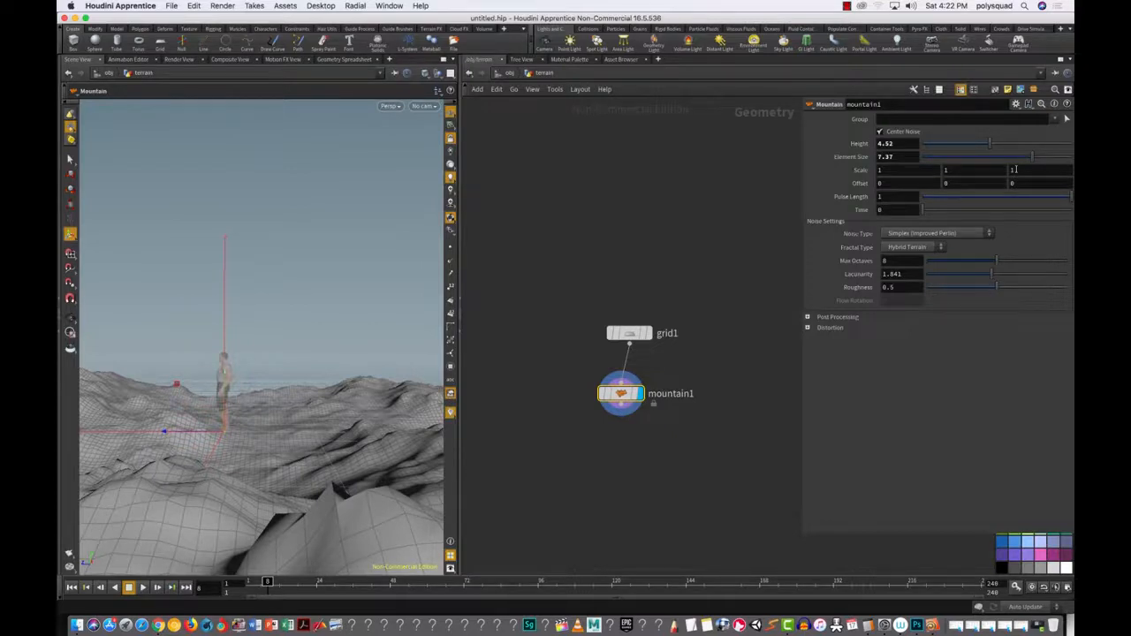
mouse_move(1032, 157)
left_mouse_down()
mouse_move(1052, 157)
mouse_move(1037, 159)
left_mouse_up()
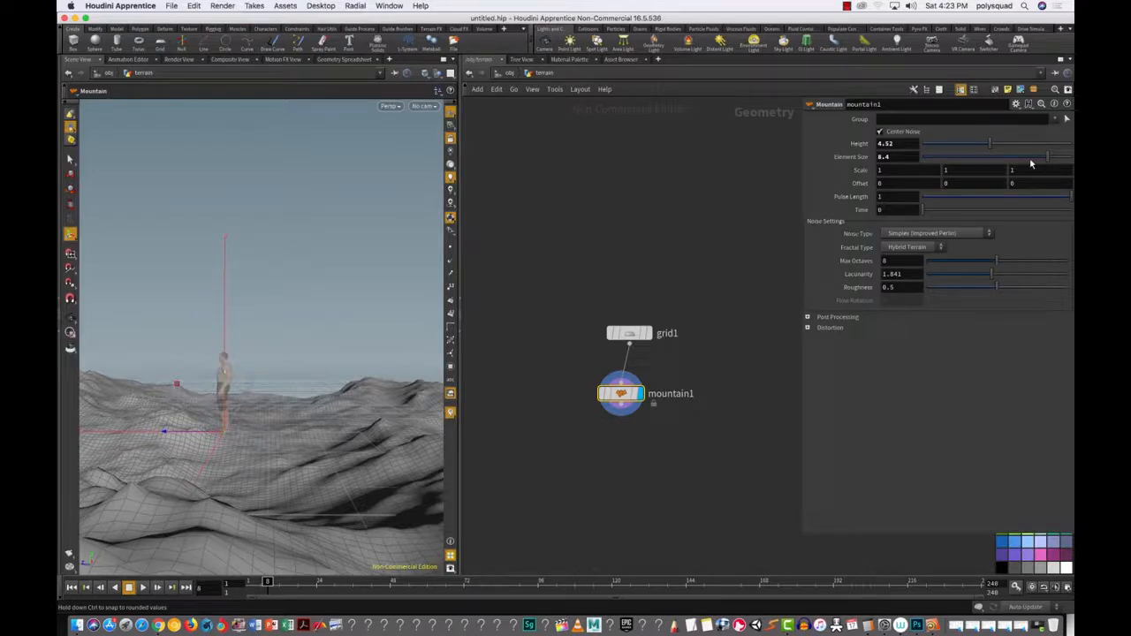
key("Escape")
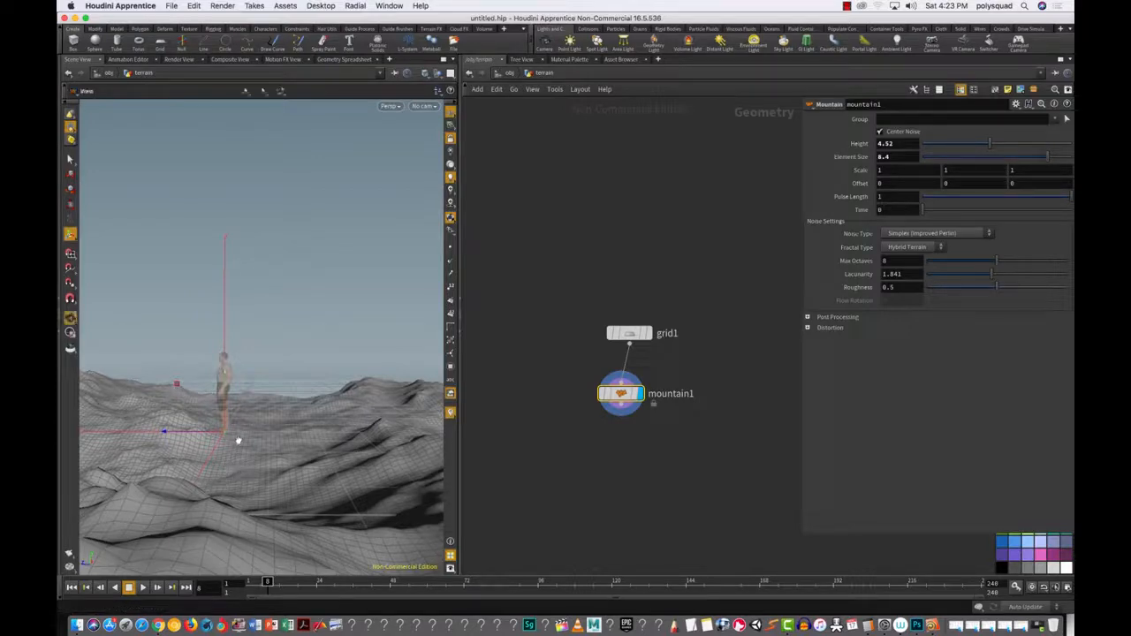
left_click_drag(251, 457, 324, 438)
key("Return")
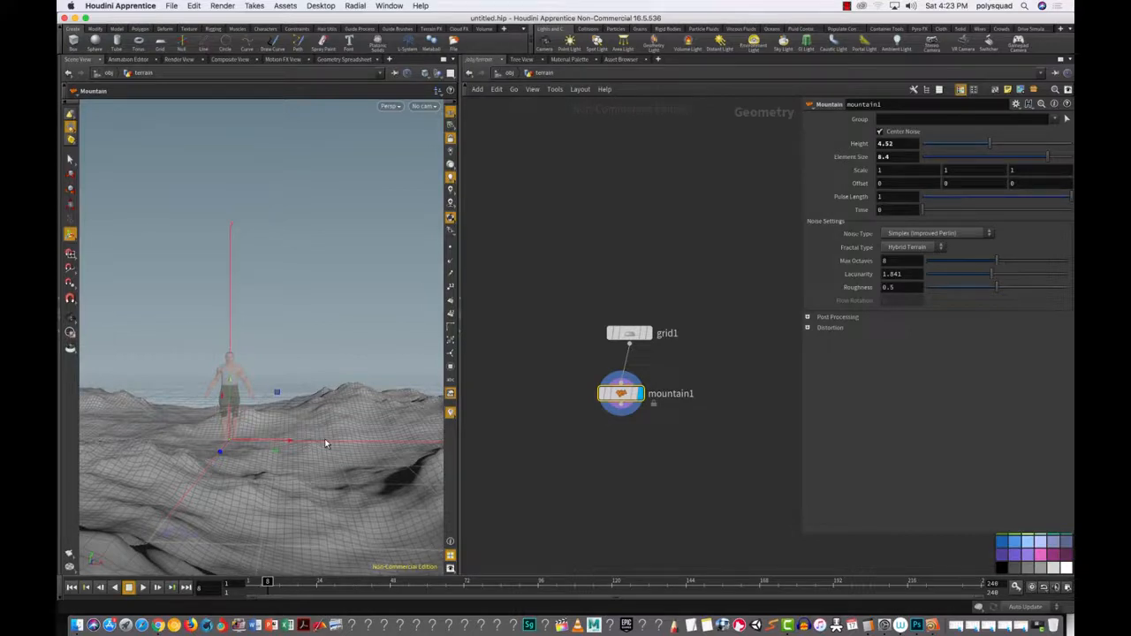
Step: Align the mountain node directly beneath the grid node and set its noise type to Perlin
left_click_drag(689, 444, 629, 406)
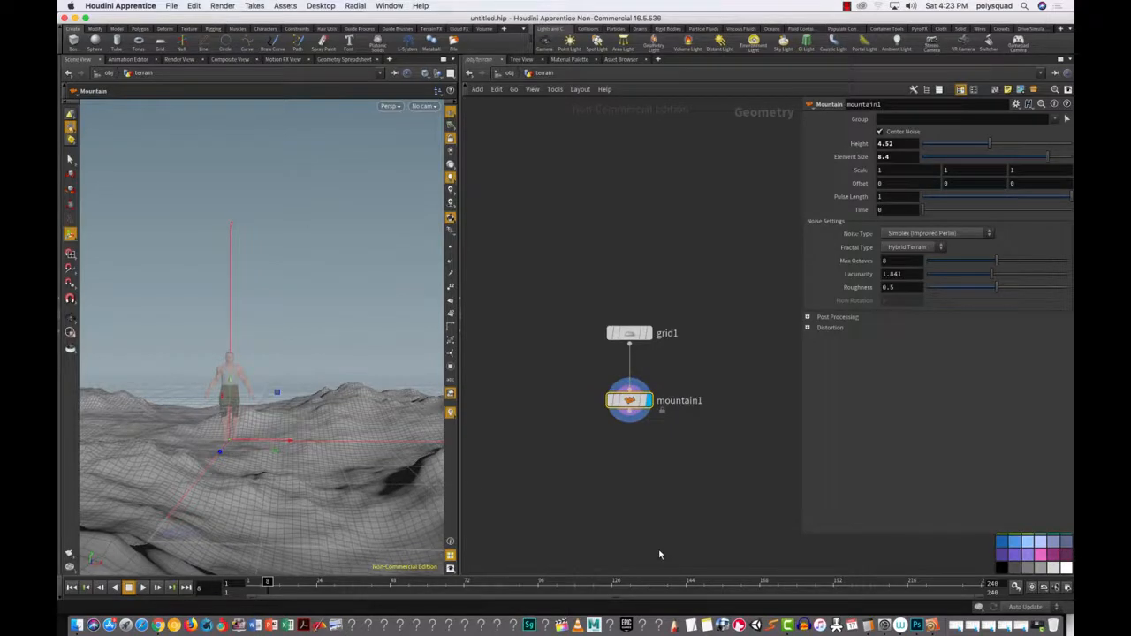
left_click(937, 234)
left_click(935, 254)
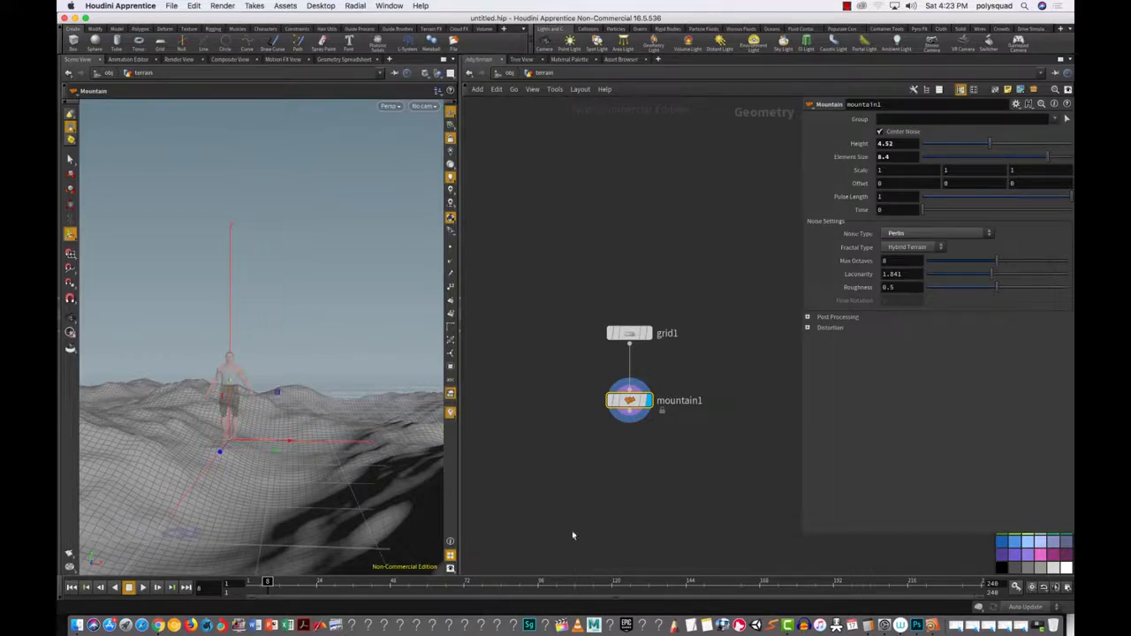
Step: Set the mountain's element size to 10 and its height to about 3.67
key("Escape")
right_click_drag(328, 500, 320, 429)
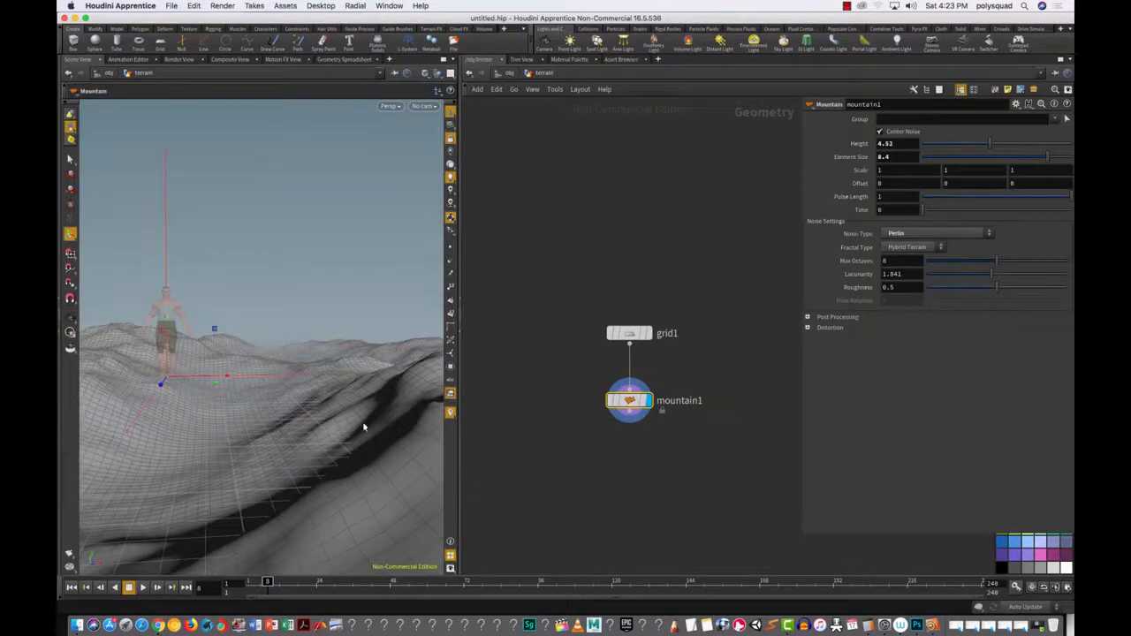
left_click_drag(1050, 156, 1066, 157)
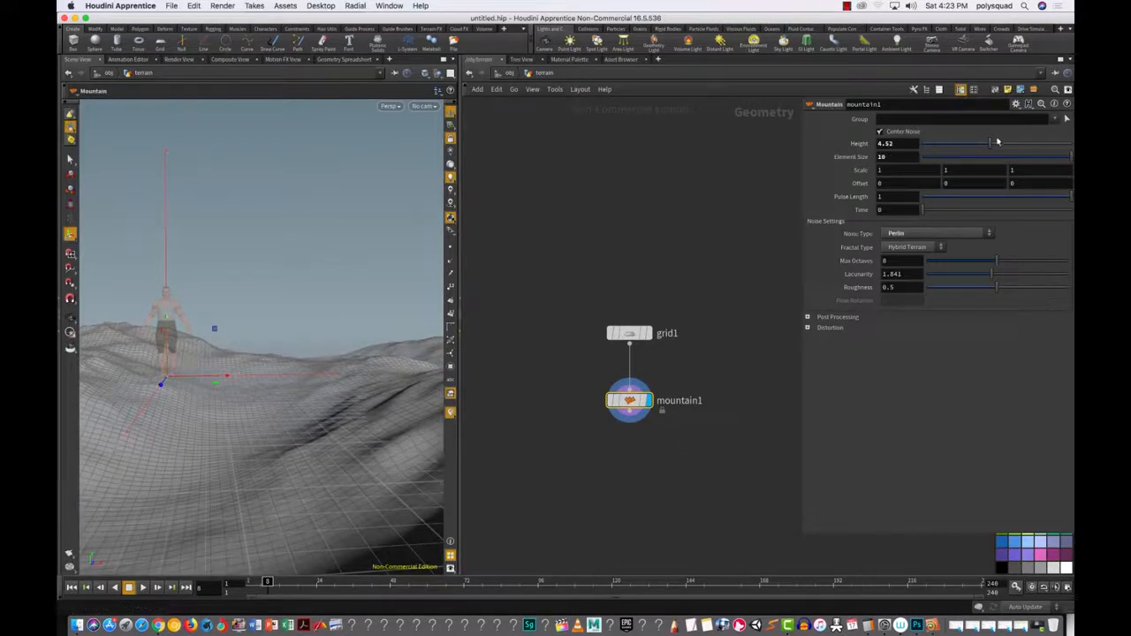
left_click_drag(990, 142, 976, 150)
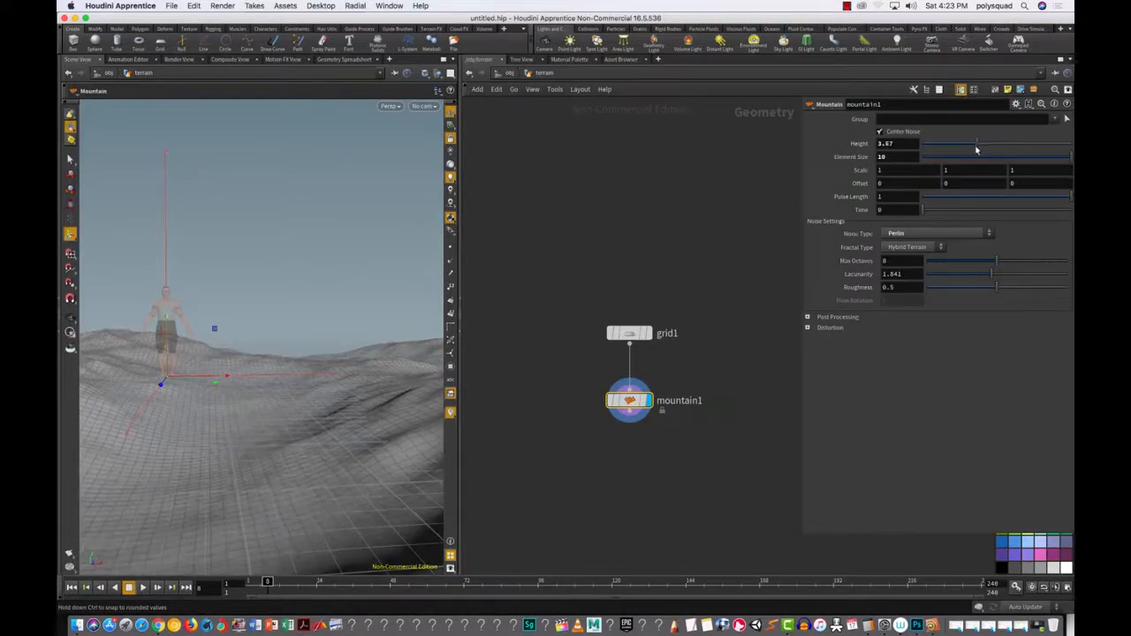
middle_click_drag(309, 434, 346, 396, "alt")
right_click_drag(327, 371, 198, 440)
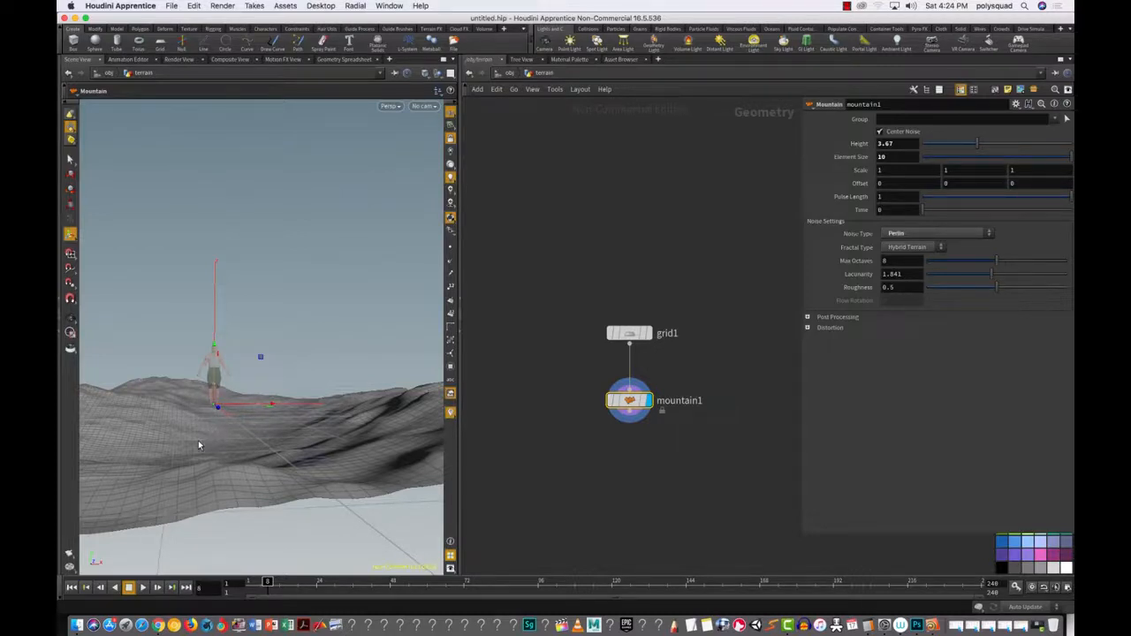
Step: Return to the object level and reposition the dude and terrain nodes together, keeping terrain below dude
left_click(511, 72)
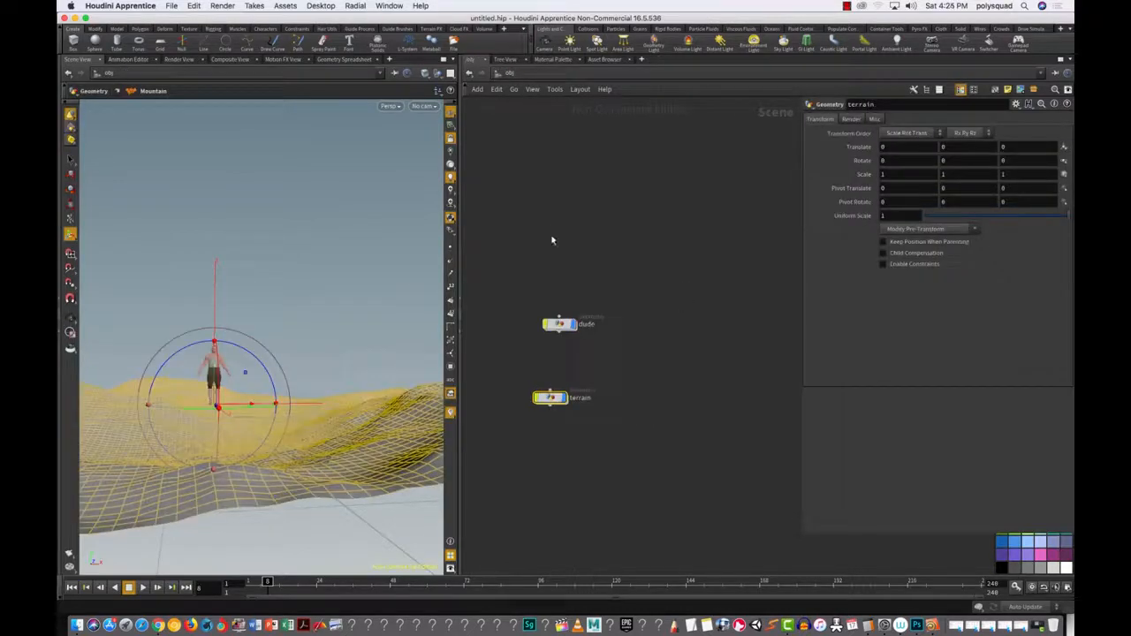
left_click_drag(565, 322, 553, 334)
left_click_drag(518, 270, 575, 447)
left_click_drag(550, 399, 628, 390)
left_click(528, 399)
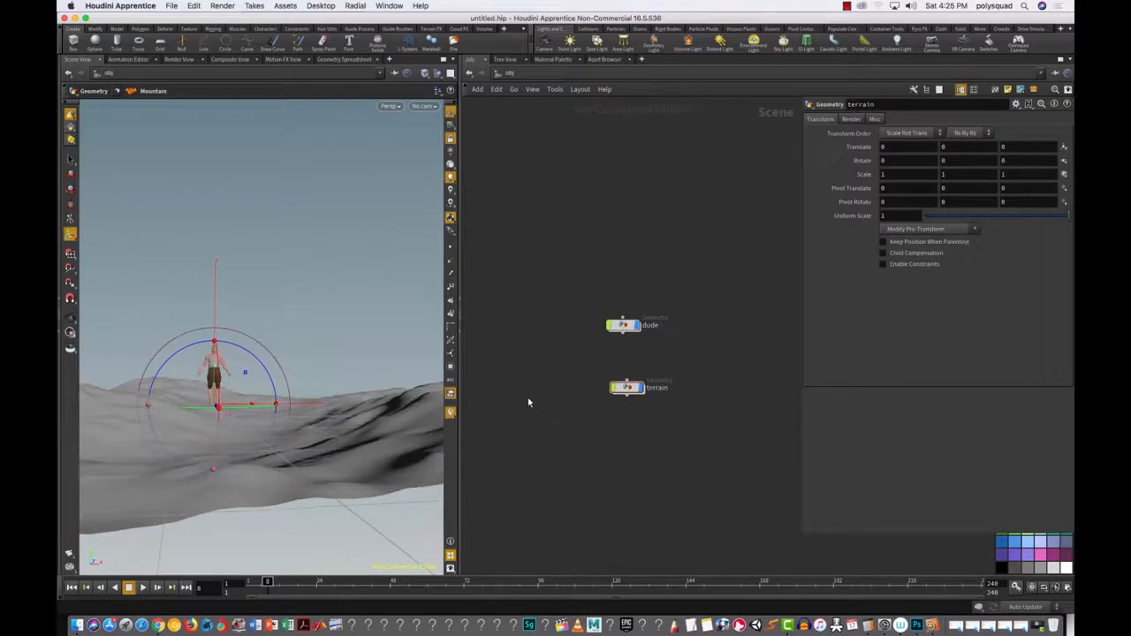
left_click_drag(587, 271, 670, 427)
left_click_drag(627, 388, 652, 388)
left_click(576, 358)
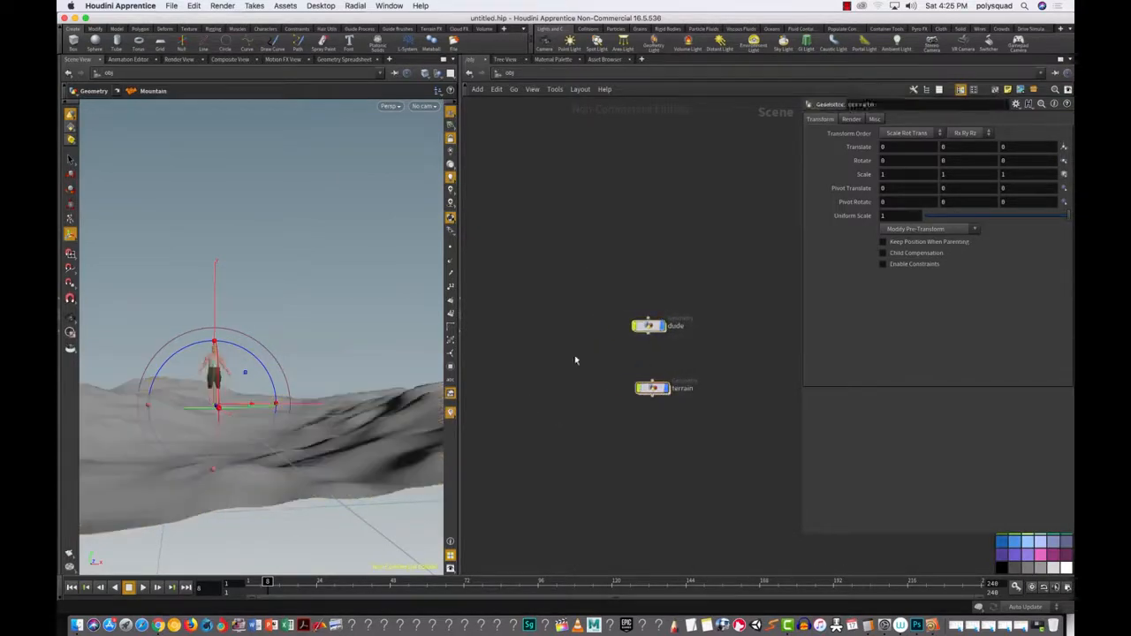
Step: Add a Geometry object named "snow" to the scene and move the dude and terrain nodes farther away from it
key("Tab")
type("geo")
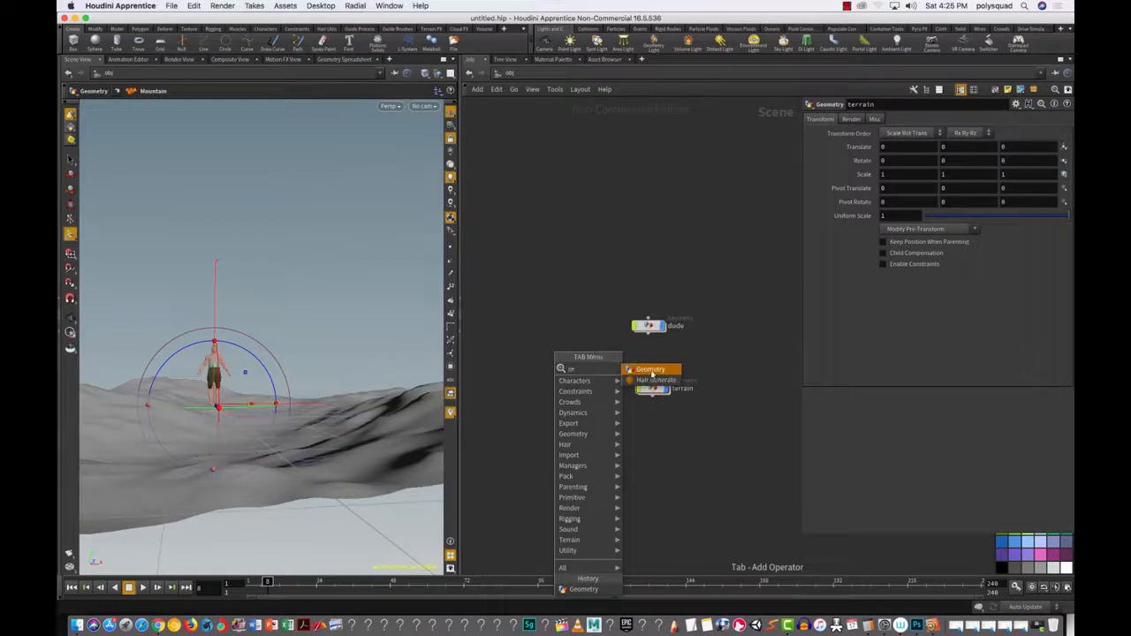
key("Return")
left_click(554, 343)
left_click(587, 343)
left_click_drag(590, 343, 415, 427)
type("snow")
key("Return")
left_click_drag(640, 288, 694, 497)
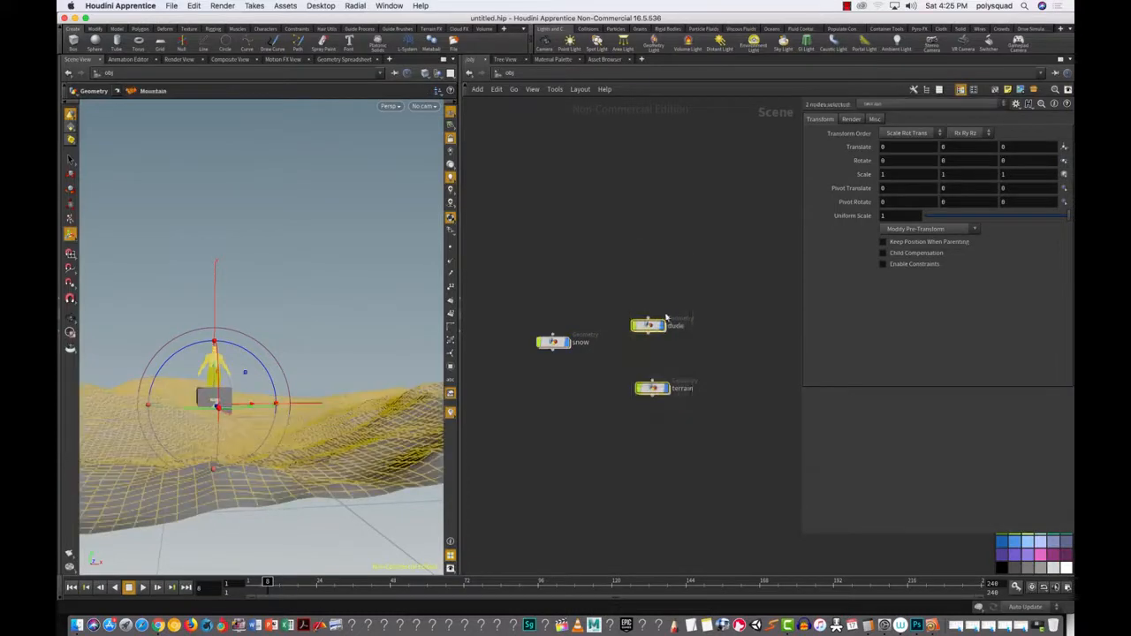
left_click_drag(650, 326, 695, 320)
Step: Go inside the snow object and delete its default File node
left_click_drag(518, 281, 607, 420)
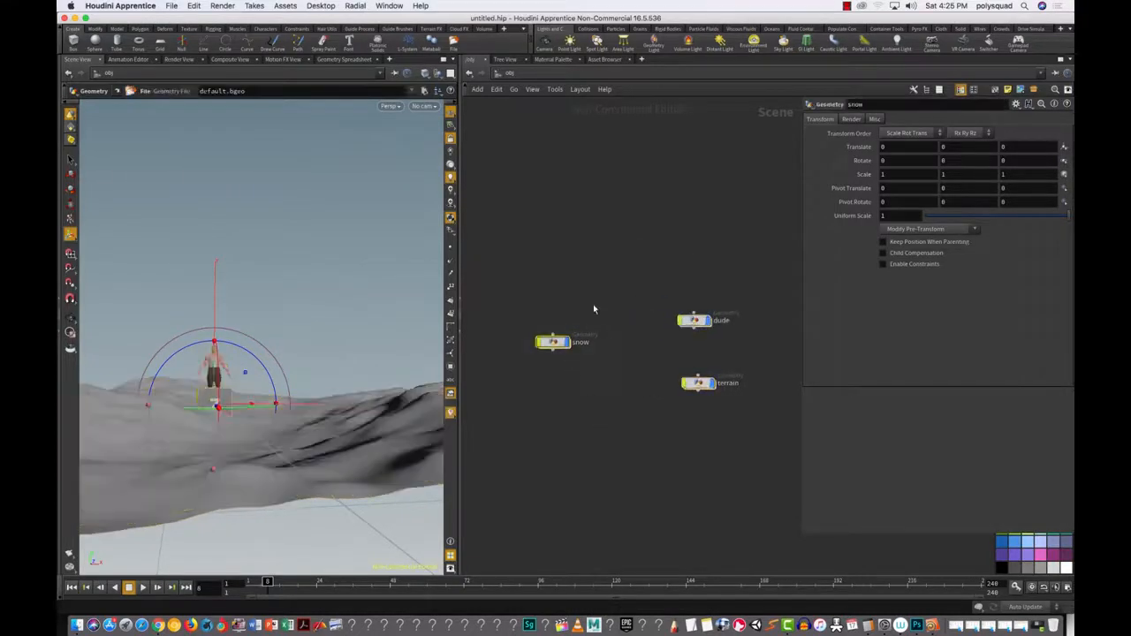
key("Return")
left_click_drag(628, 252, 728, 506)
key("Delete")
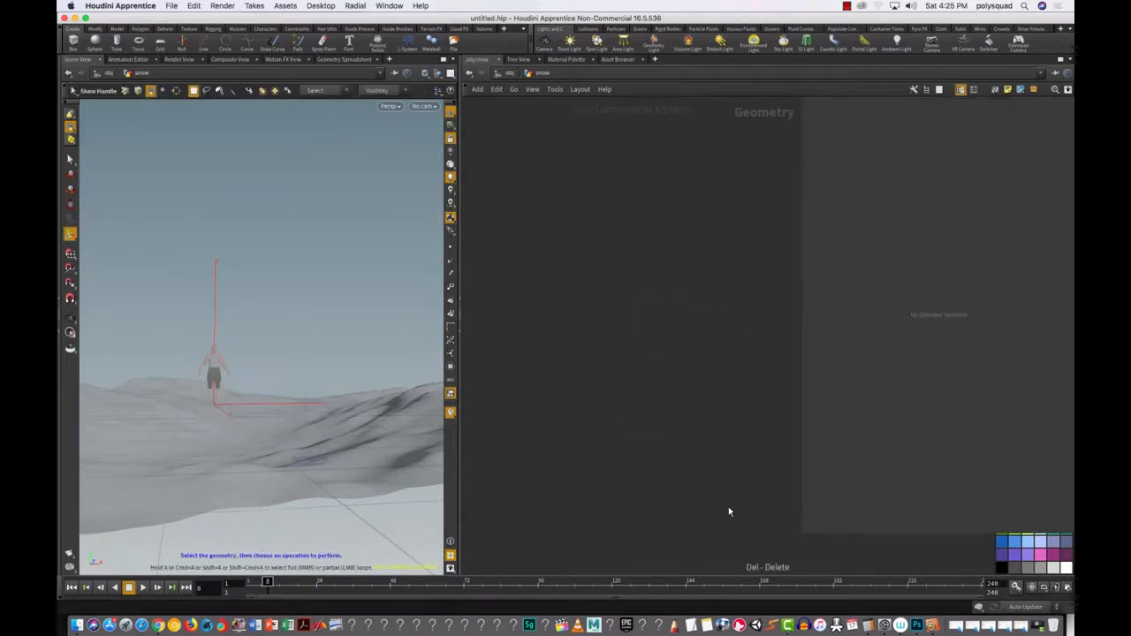
Step: Add a Circle node inside the snow object and widen the parameter area beside the network
key("Tab")
type("ci")
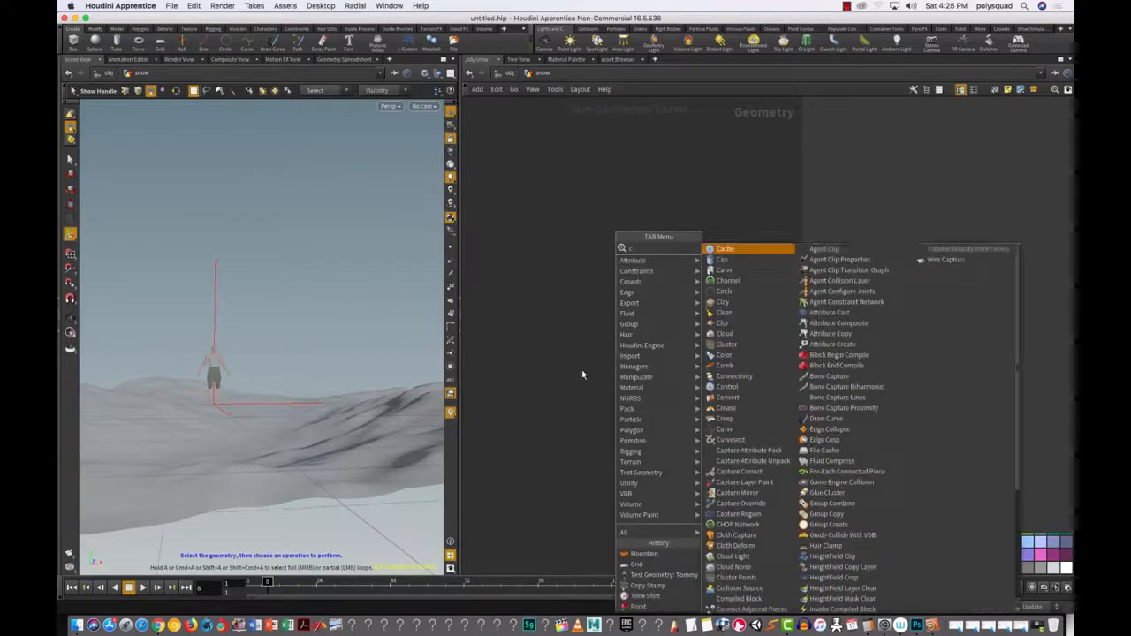
left_click(713, 250)
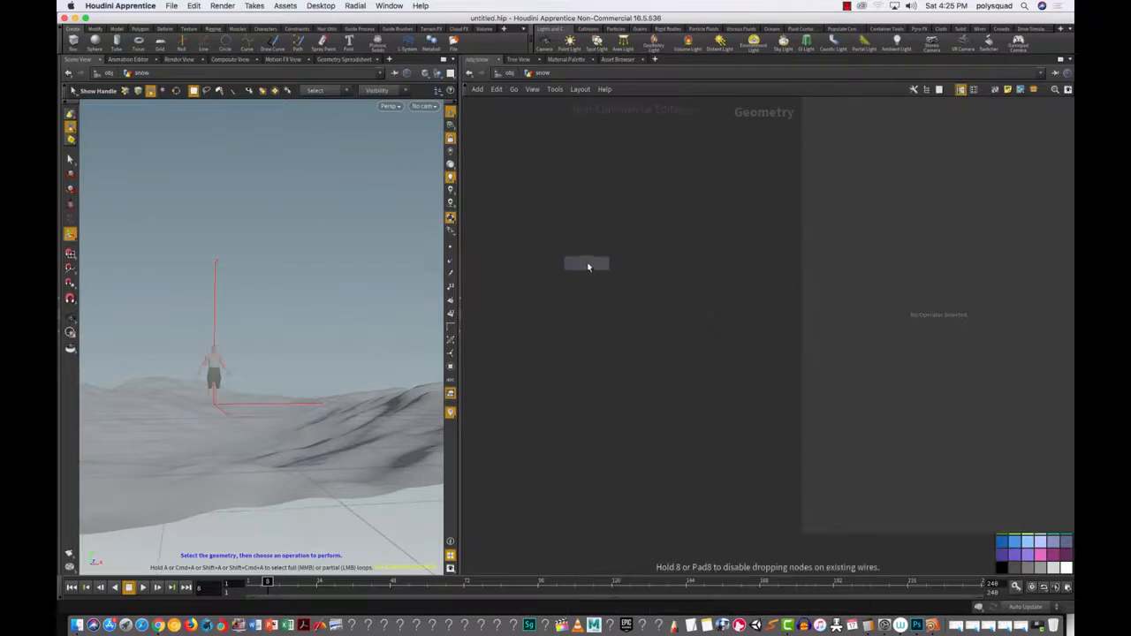
left_click(586, 264)
middle_click_drag(601, 338, 627, 381, "alt")
right_click_drag(625, 380, 659, 357, "alt")
middle_click_drag(658, 357, 675, 427, "alt")
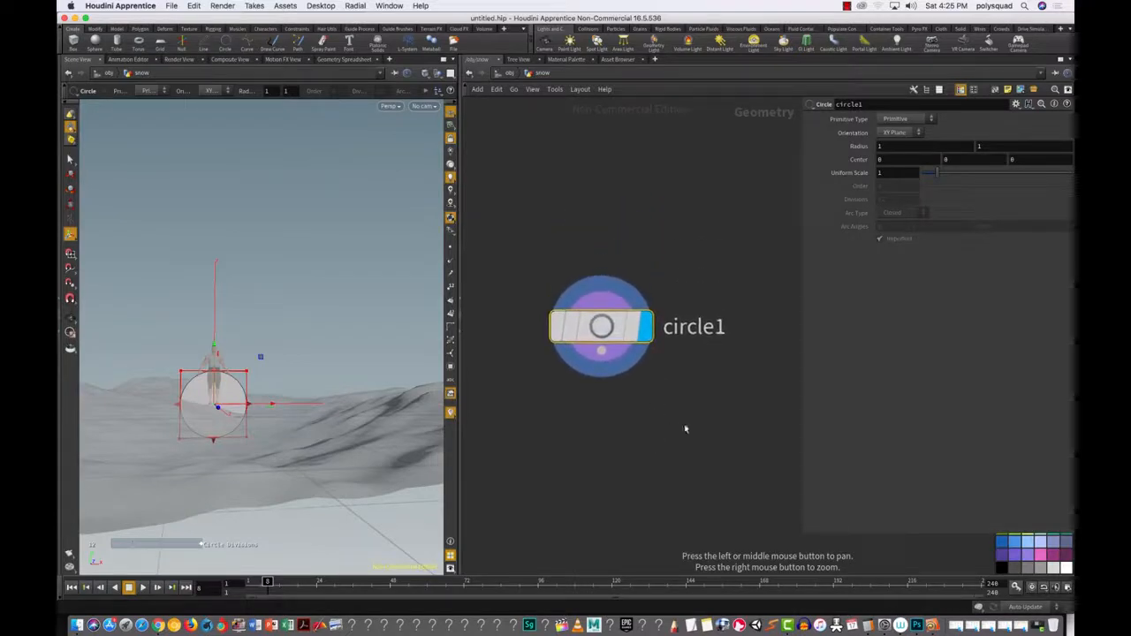
left_click_drag(801, 380, 723, 382)
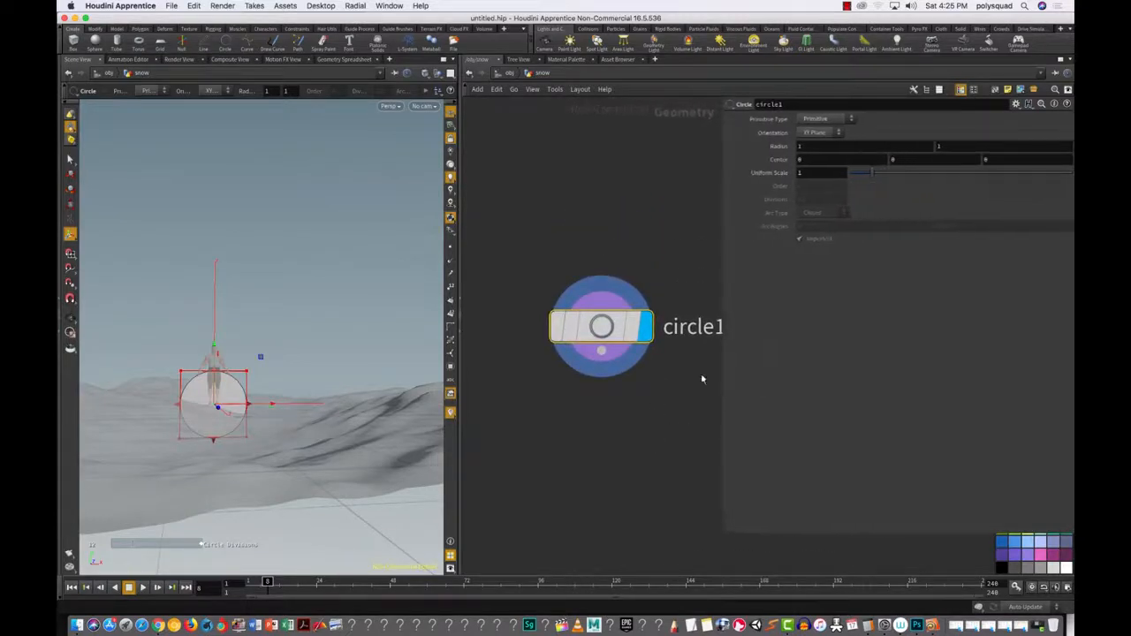
left_click_drag(608, 334, 564, 334)
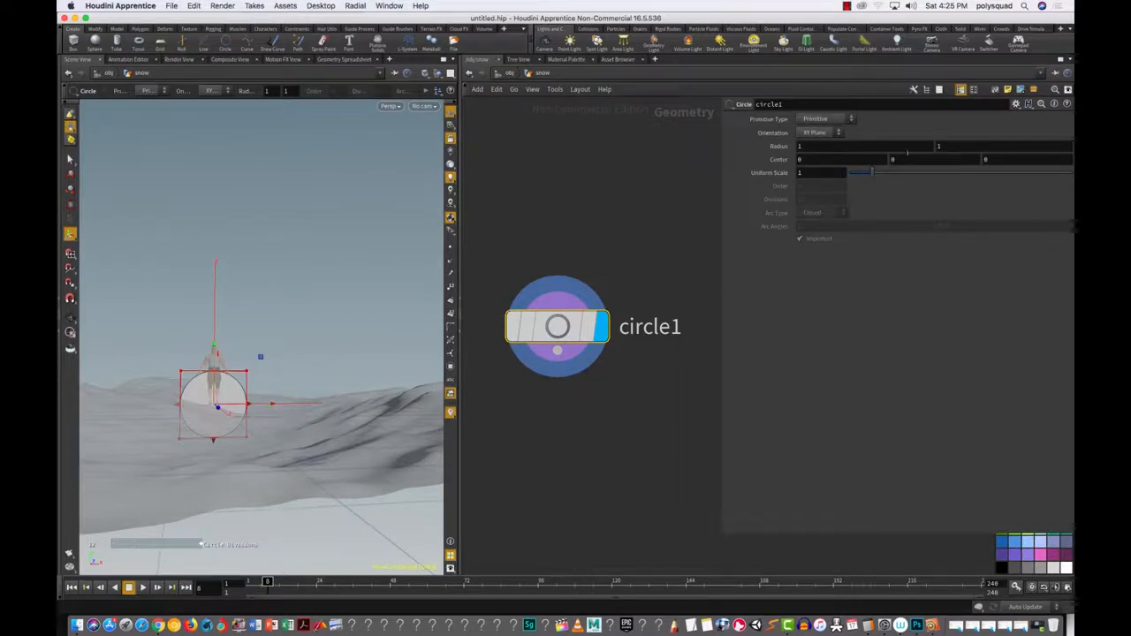
Step: Orient the circle to the ZX Plane and set its center Y value to 10
left_click(822, 133)
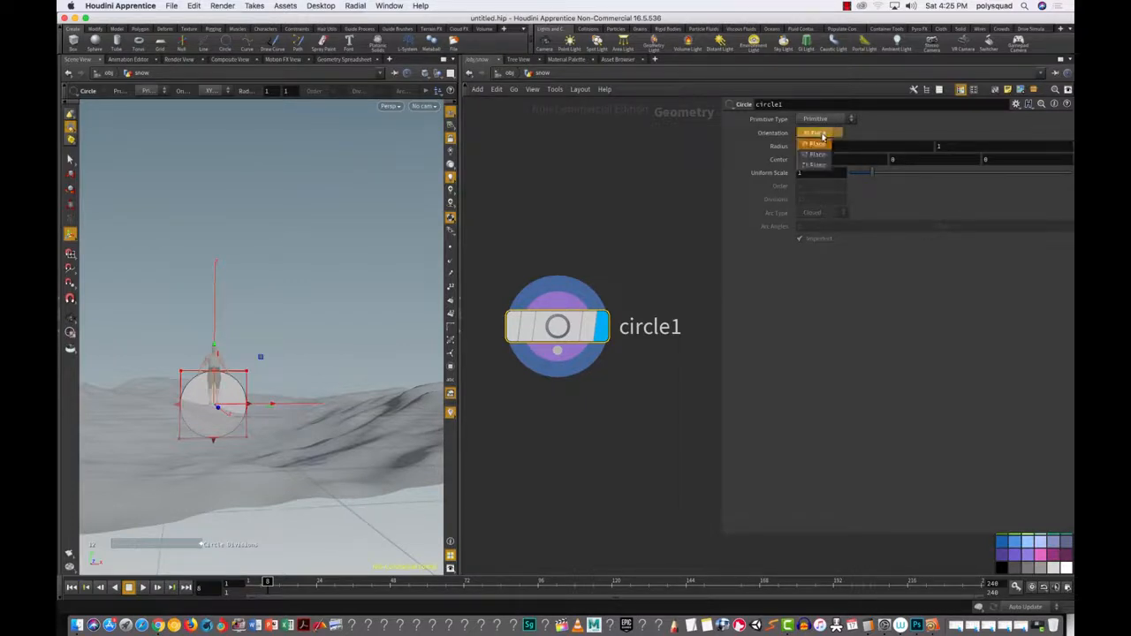
left_click(815, 165)
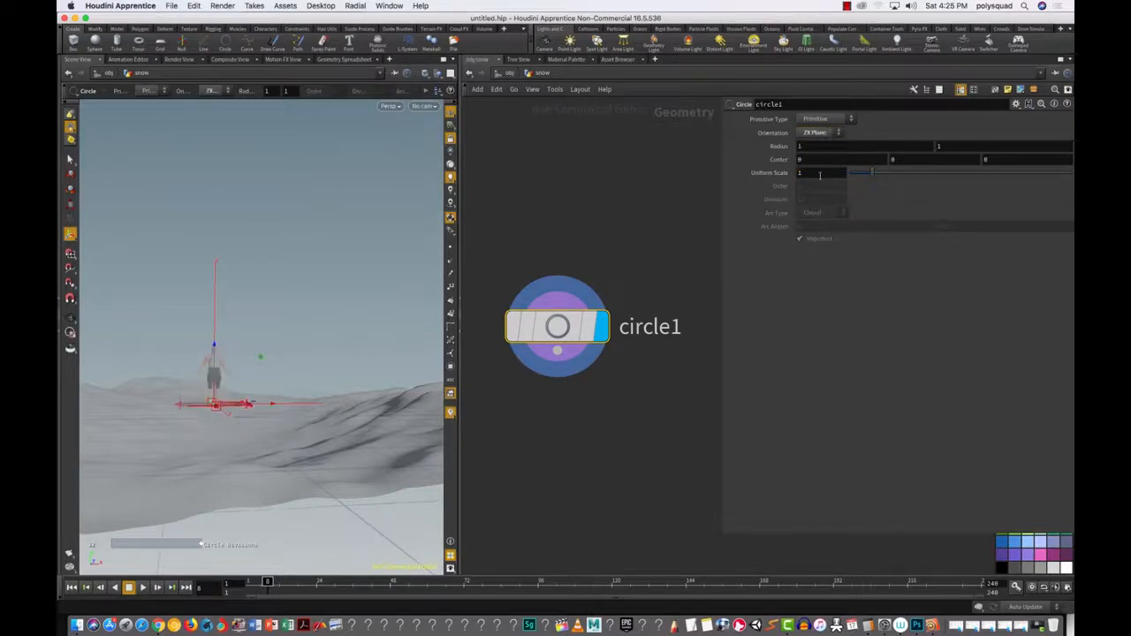
left_click(896, 160)
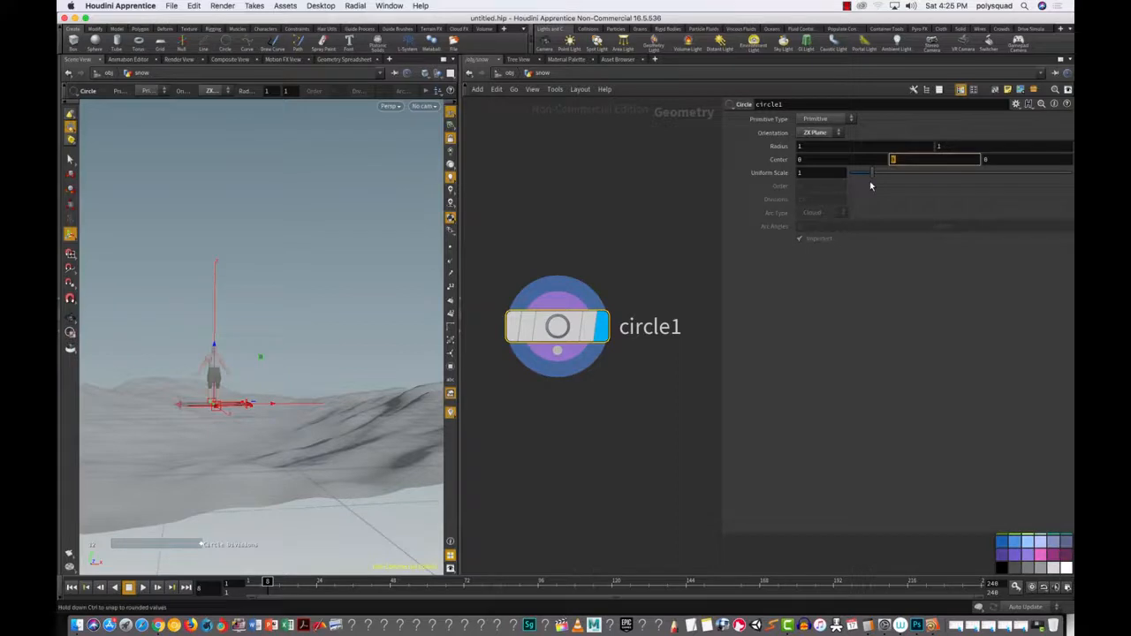
type("10")
key("Return")
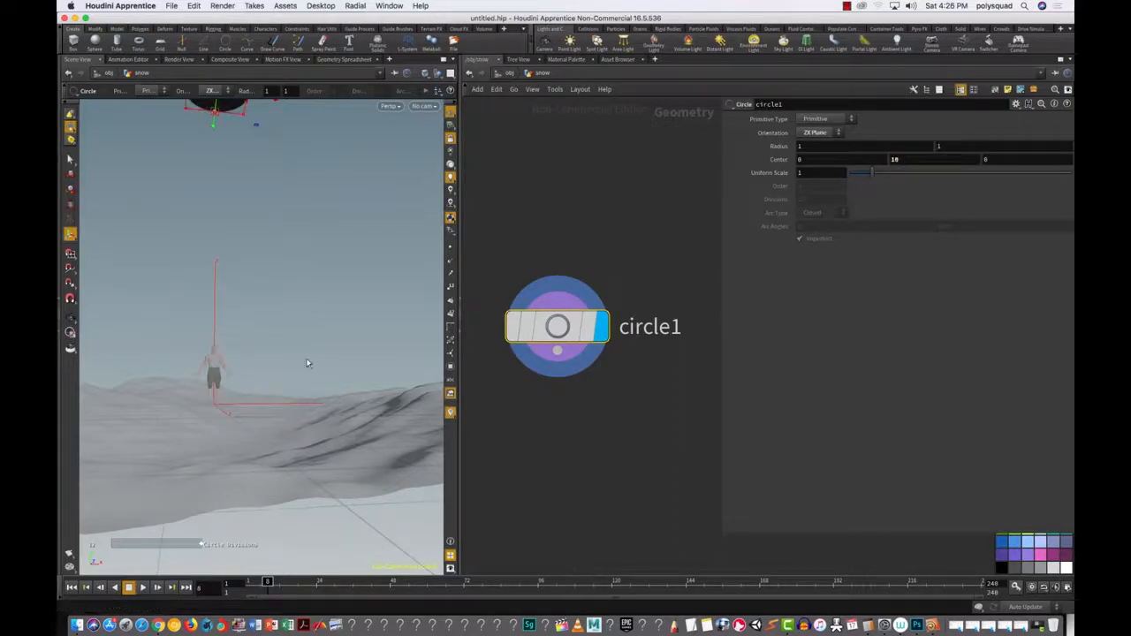
left_click_drag(314, 339, 319, 444, "alt")
key("Return")
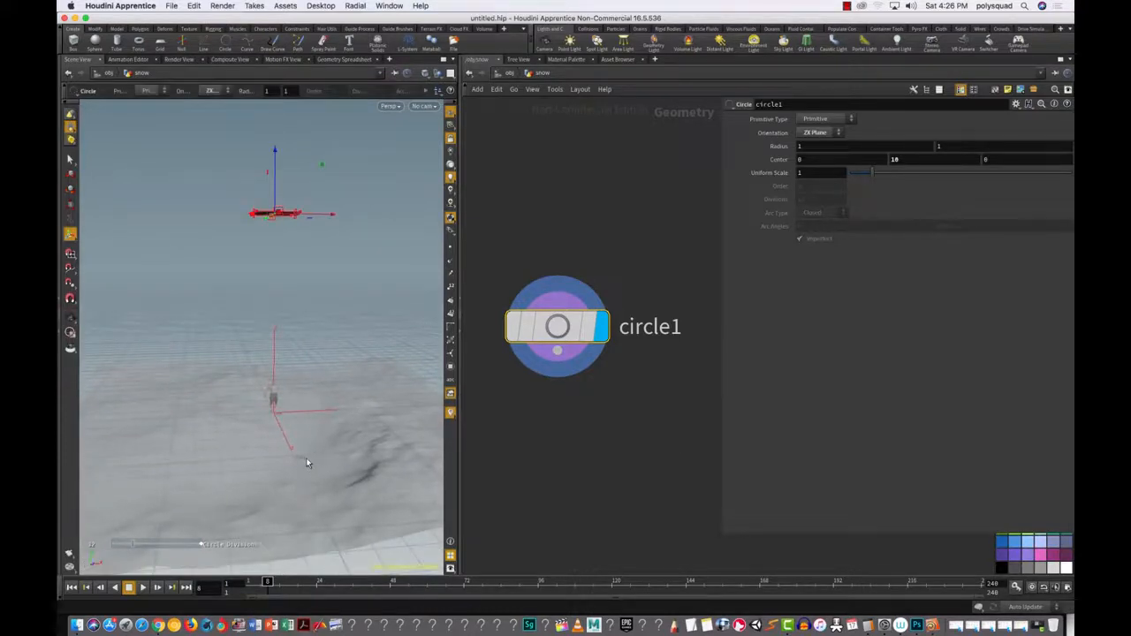
Step: Set both circle radius values to 22 and change the primitive type to Polygon
left_click(802, 145)
type("22")
key("Tab")
type("22")
key("Return")
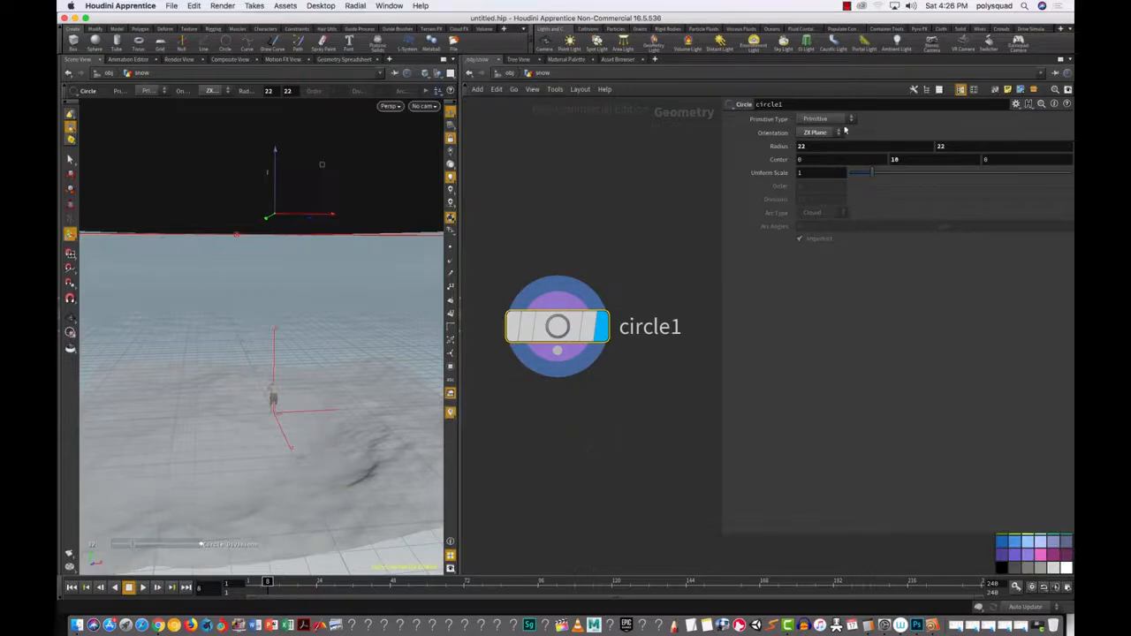
left_click(838, 119)
left_click(822, 141)
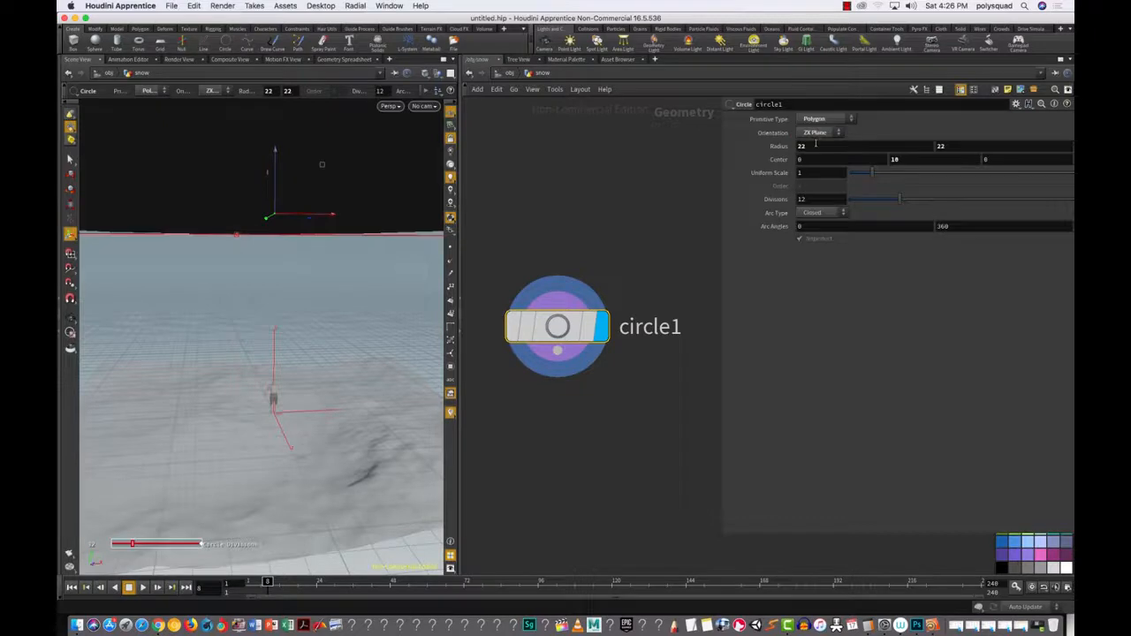
Step: Disable lighting in the viewport and switch its display to Smooth Wire Shaded
key("Escape")
left_click_drag(332, 397, 331, 346)
left_click_drag(349, 295, 361, 406)
key("Return")
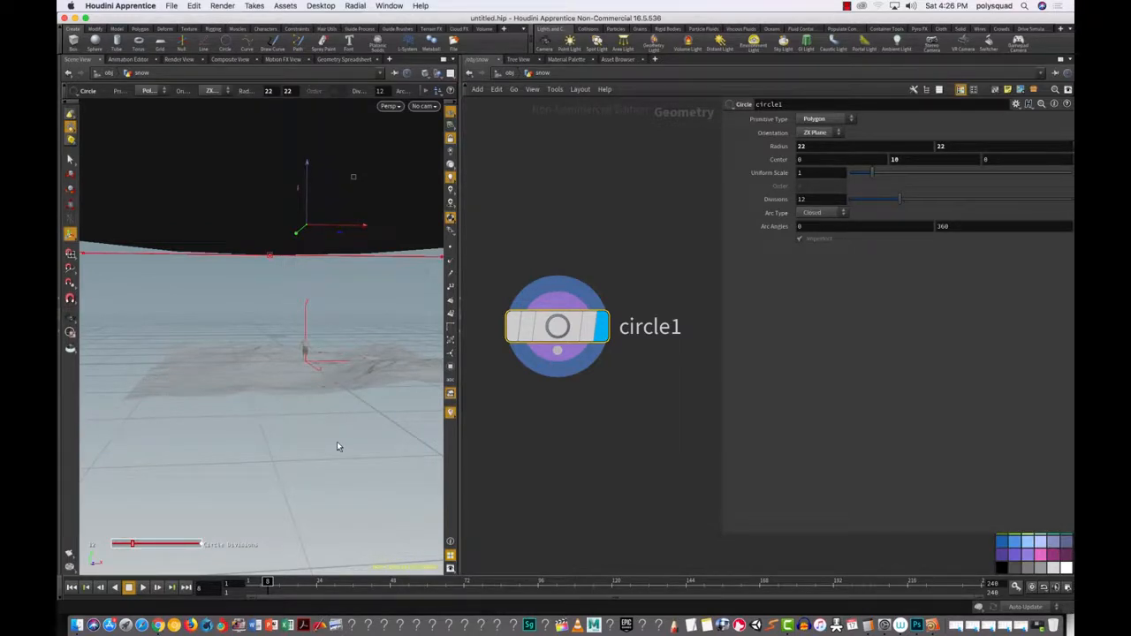
left_click(451, 152)
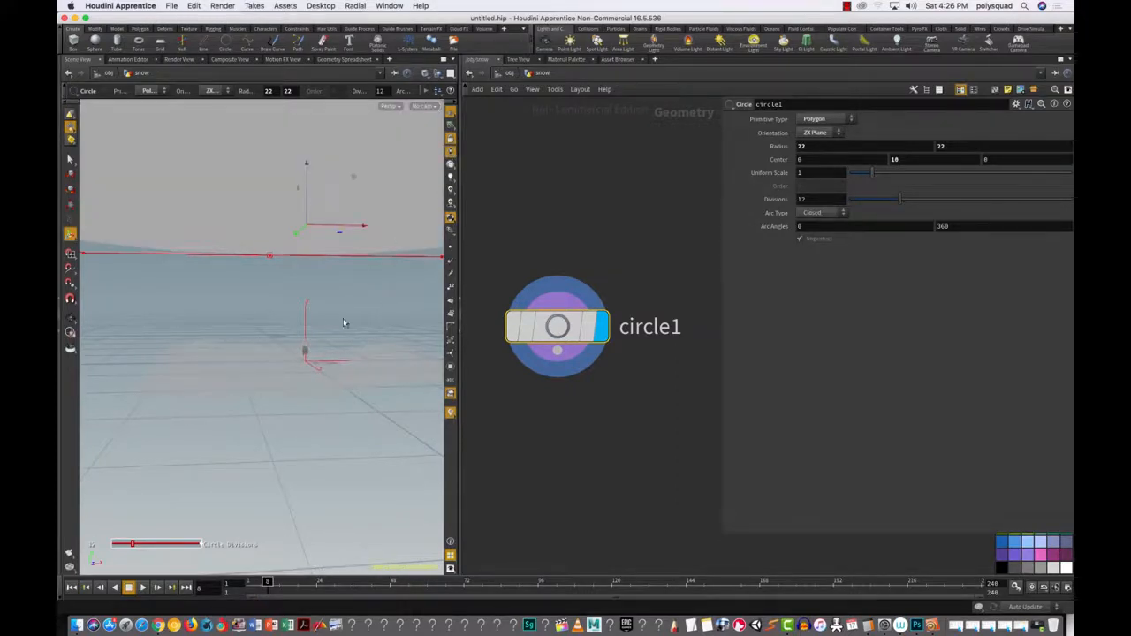
key("Escape")
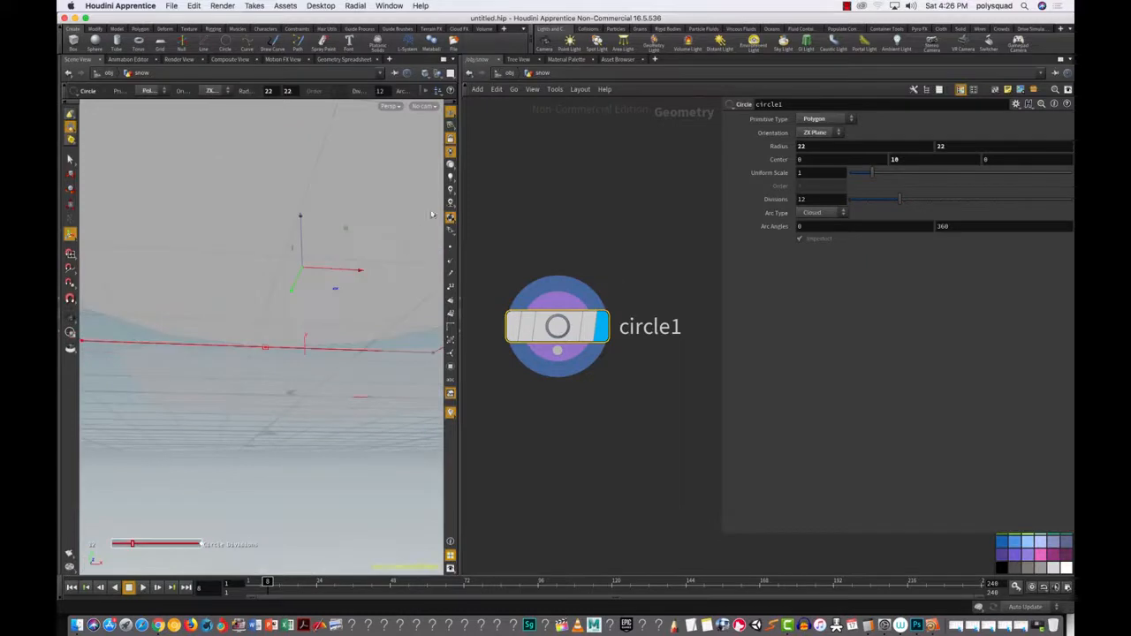
left_click_drag(371, 253, 433, 159)
left_click(425, 73)
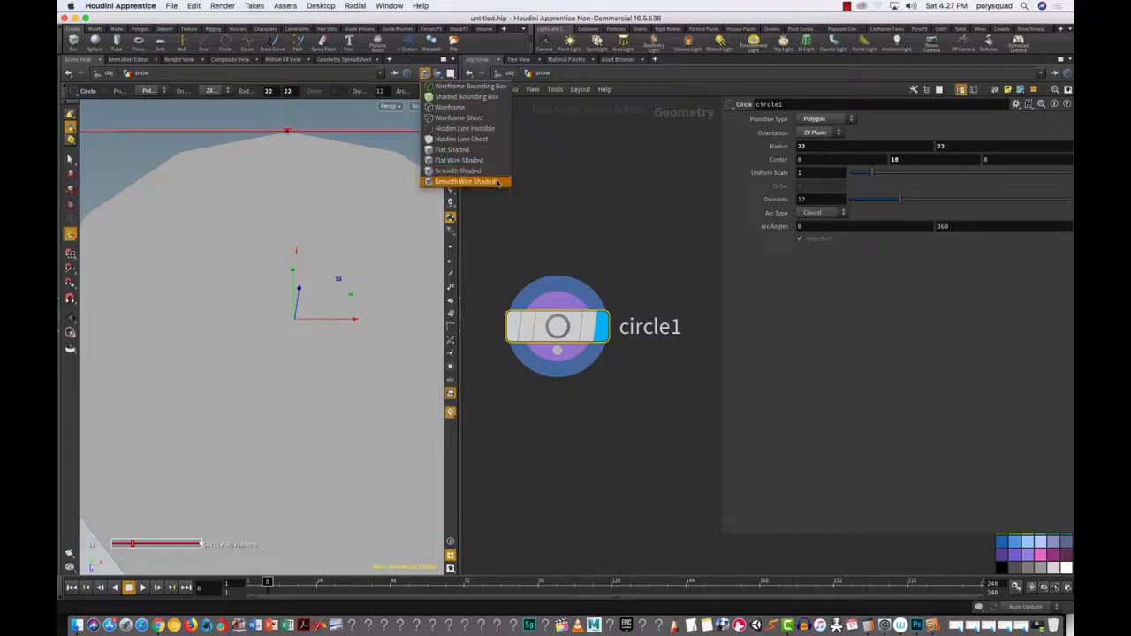
left_click(461, 181)
left_click_drag(504, 216, 550, 303)
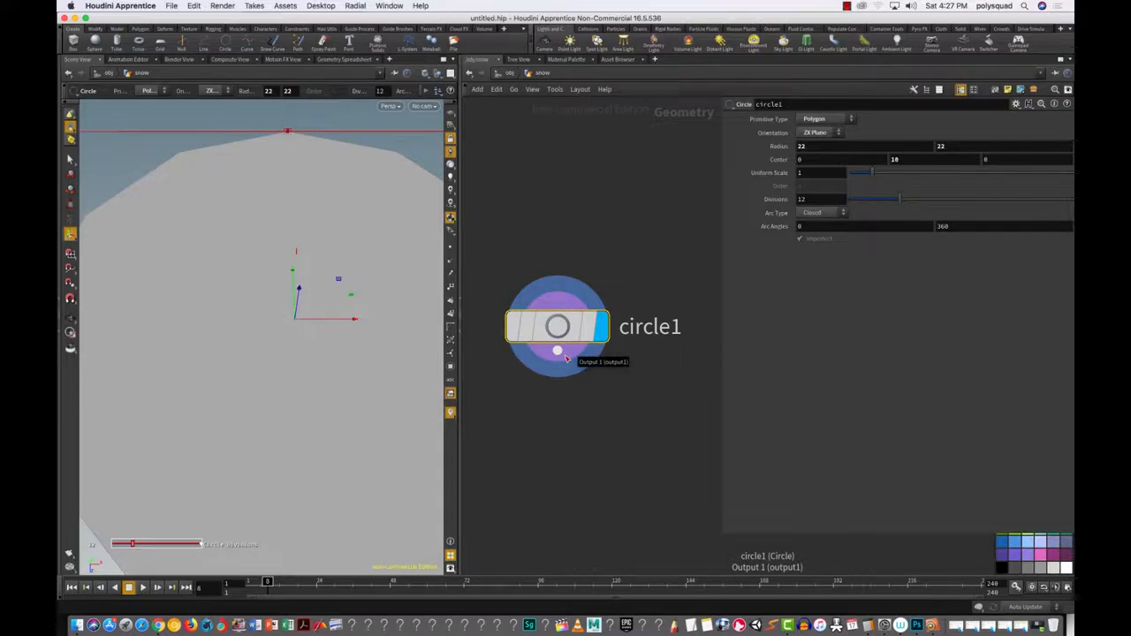
Step: Add a Remesh node below the circle, wire the circle into its first input and display the remesh result
key("Tab")
type("rem")
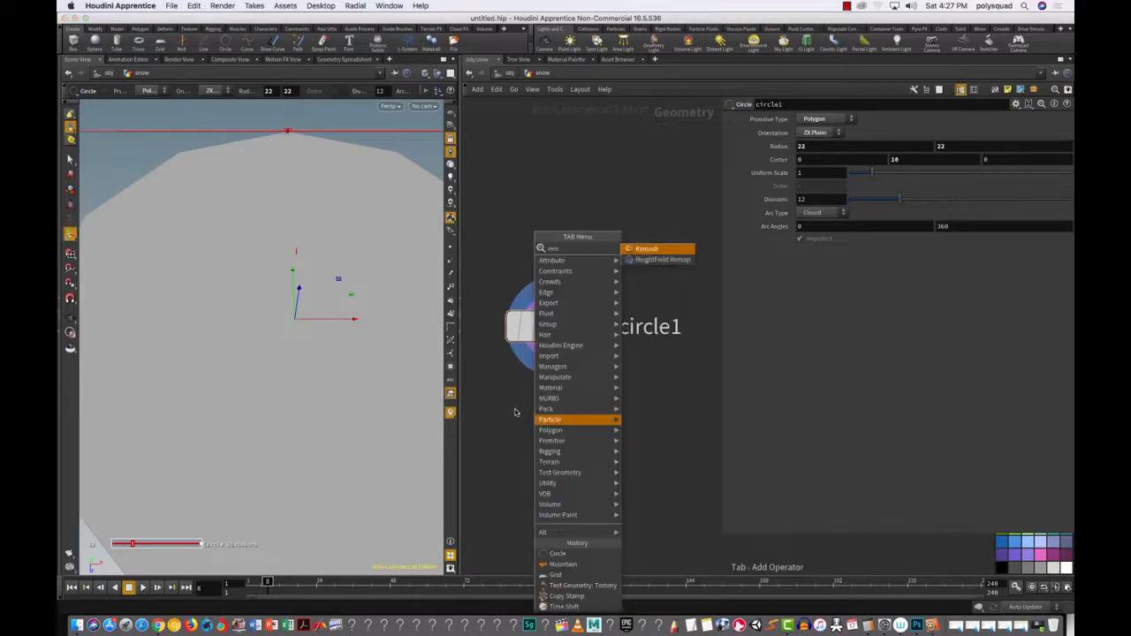
left_click(647, 249)
left_click(547, 410)
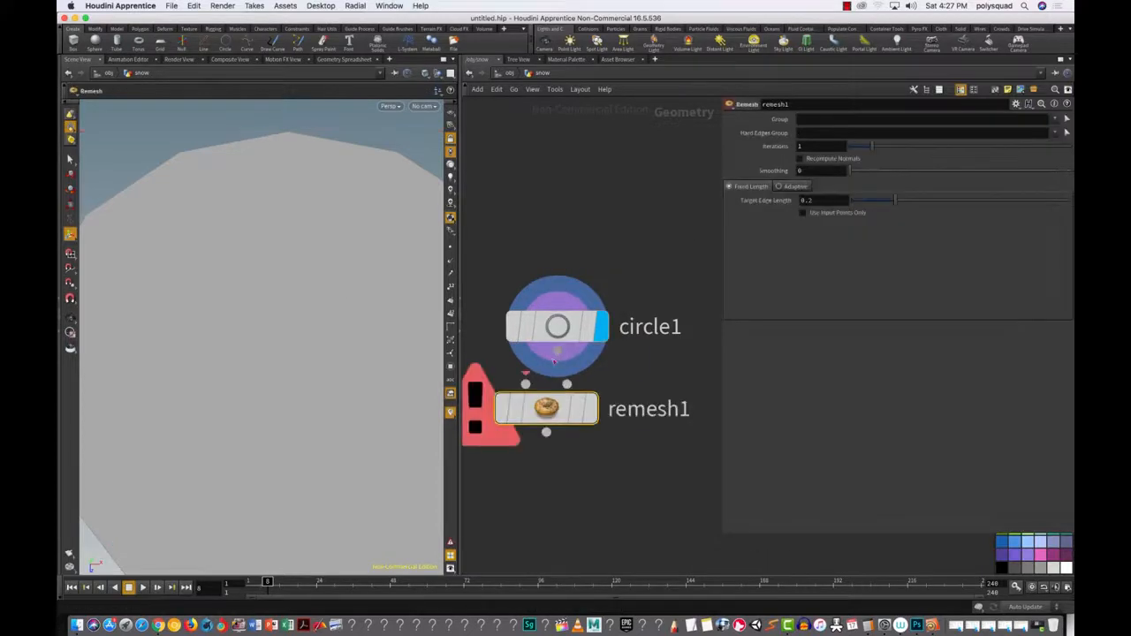
left_click(560, 353)
left_click(592, 416)
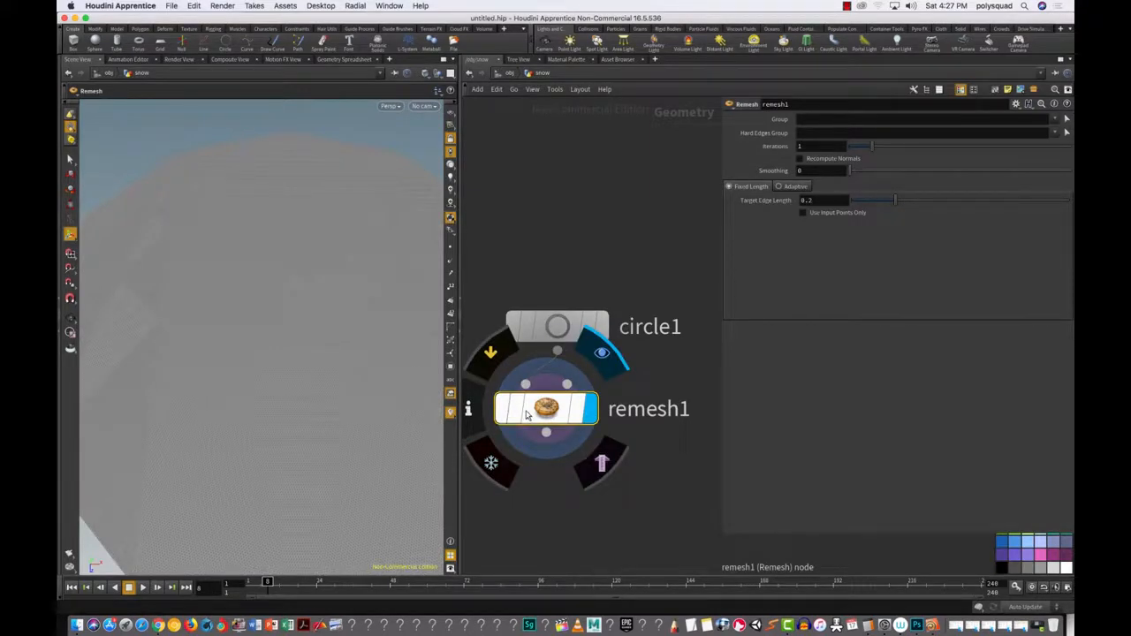
left_click_drag(538, 327, 511, 325)
Step: Switch the remesh to Adaptive, with gradation about 0.029 and density 10
left_click(790, 187)
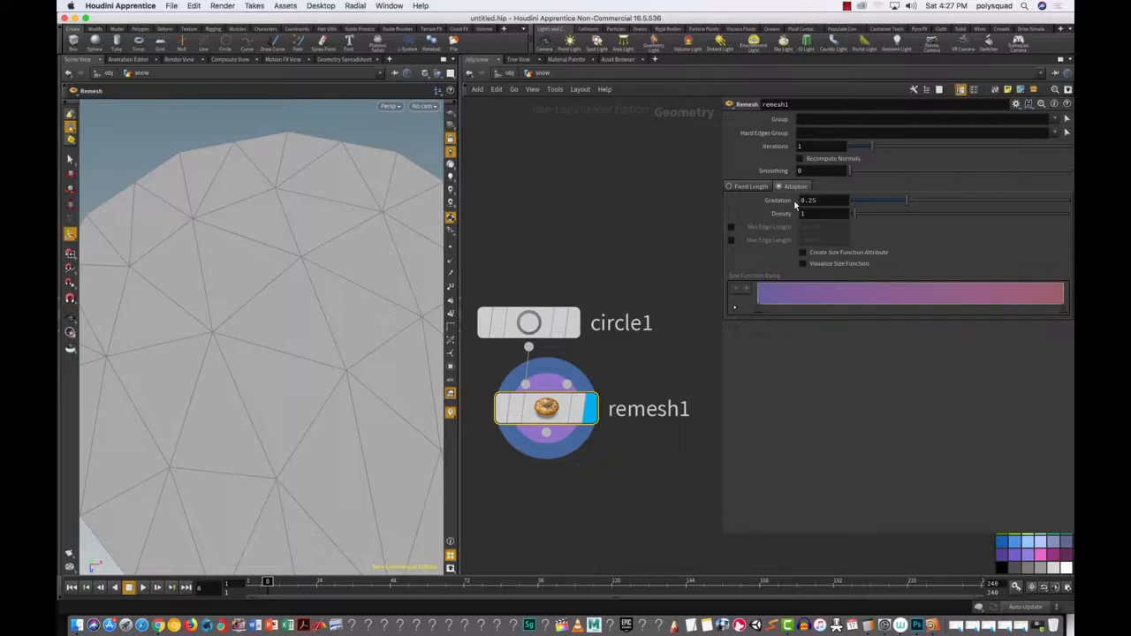
left_click_drag(891, 203, 858, 214)
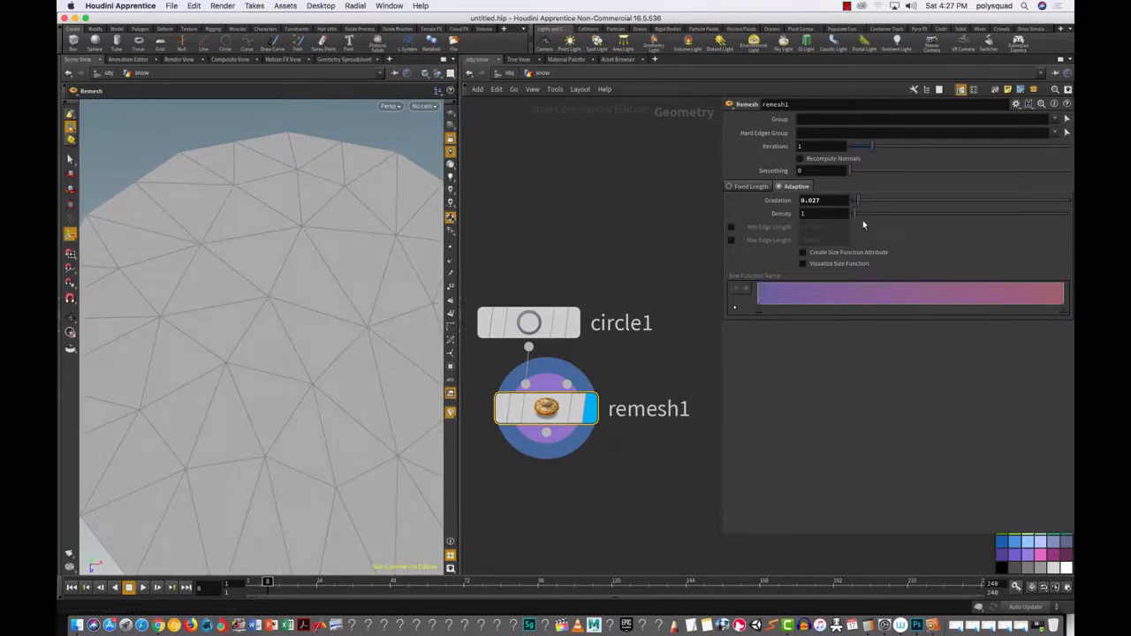
mouse_move(863, 216)
left_mouse_down()
mouse_move(876, 213)
mouse_move(865, 205)
mouse_move(888, 215)
mouse_move(874, 214)
left_mouse_up()
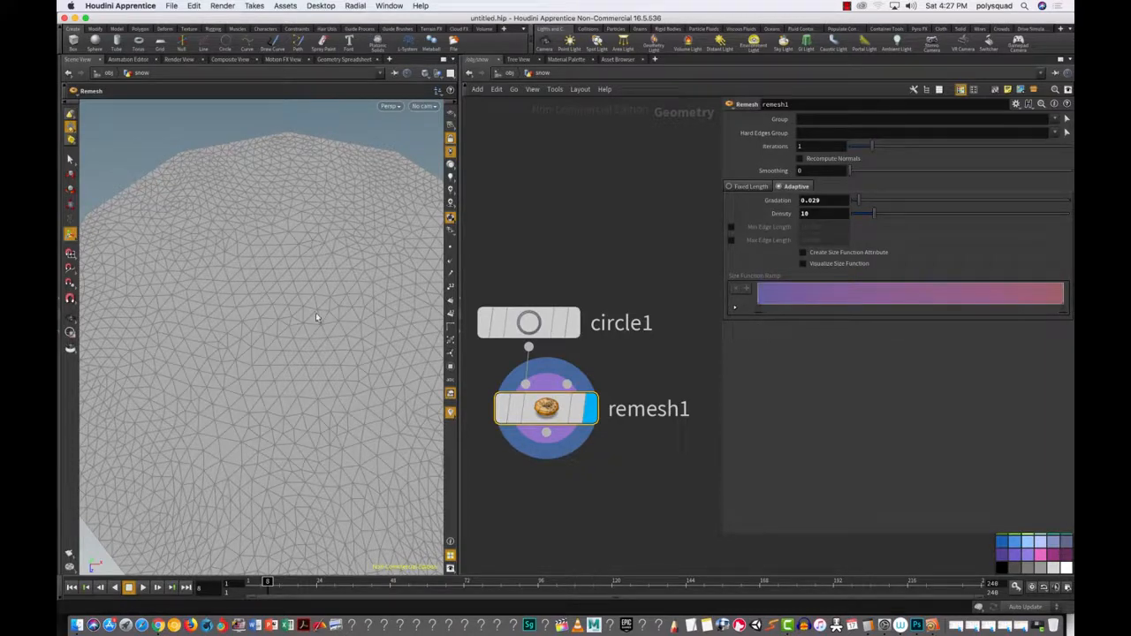
key("Escape")
left_click_drag(328, 350, 313, 308)
right_click_drag(314, 308, 224, 404)
left_click_drag(225, 404, 327, 391)
key("Return")
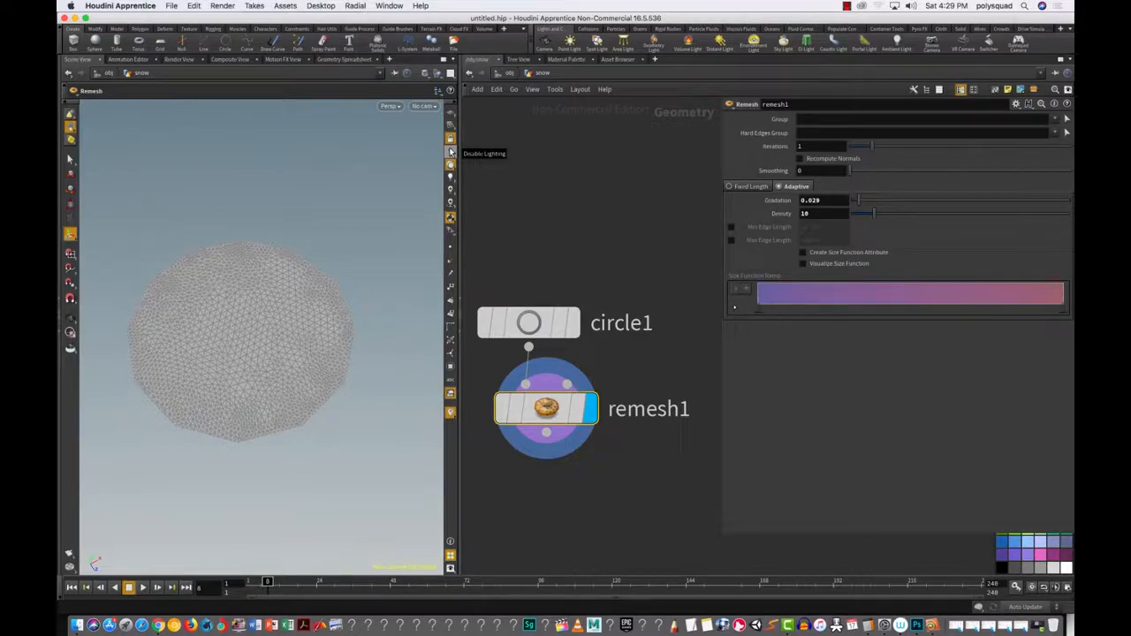
Step: Add a Point VOP node below the remesh node and connect the remesh output to its first input
key("Tab")
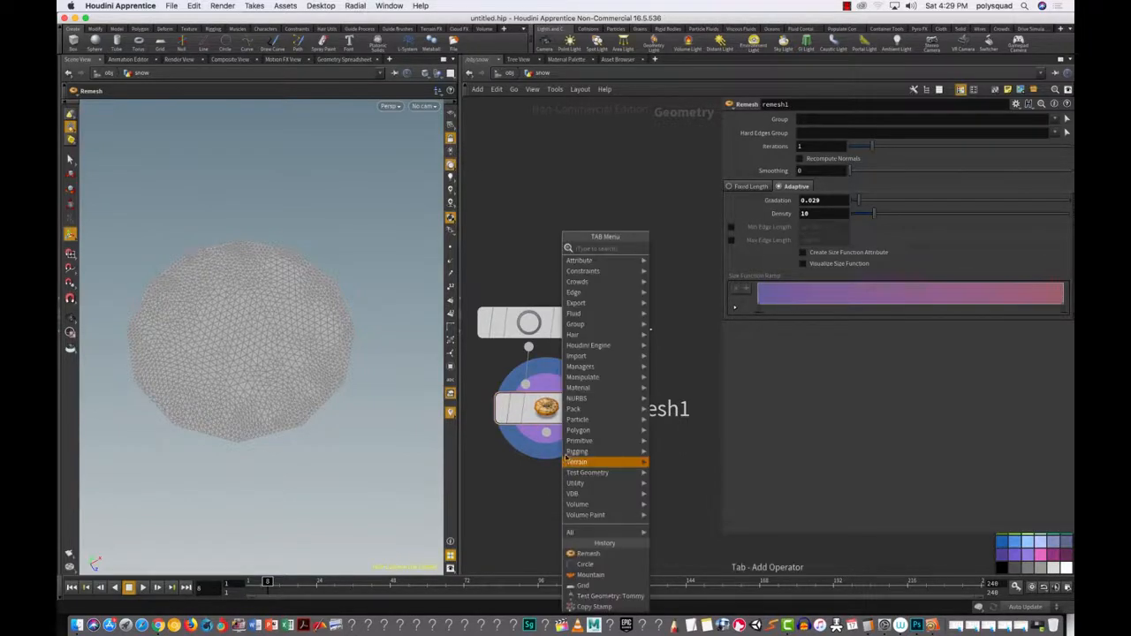
type("vop")
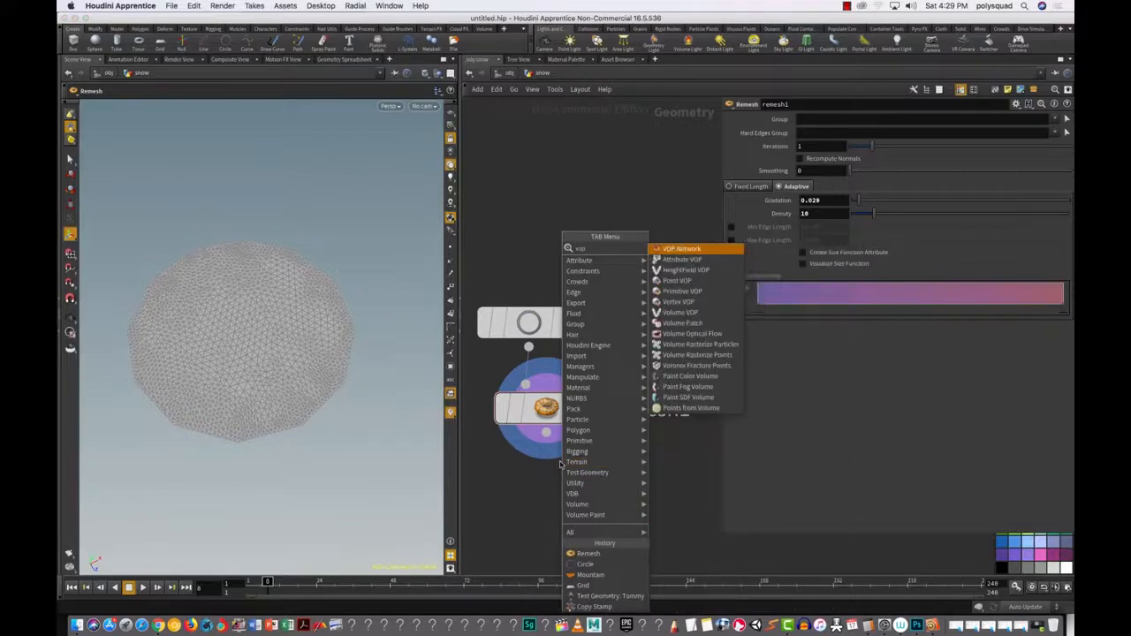
left_click(678, 281)
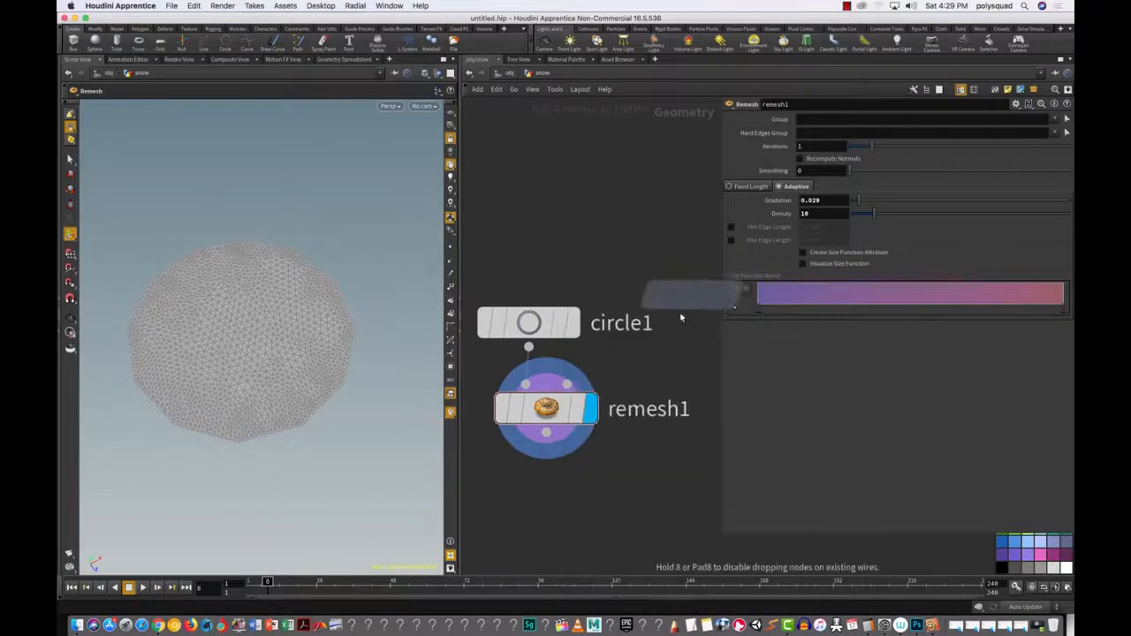
left_click(550, 517)
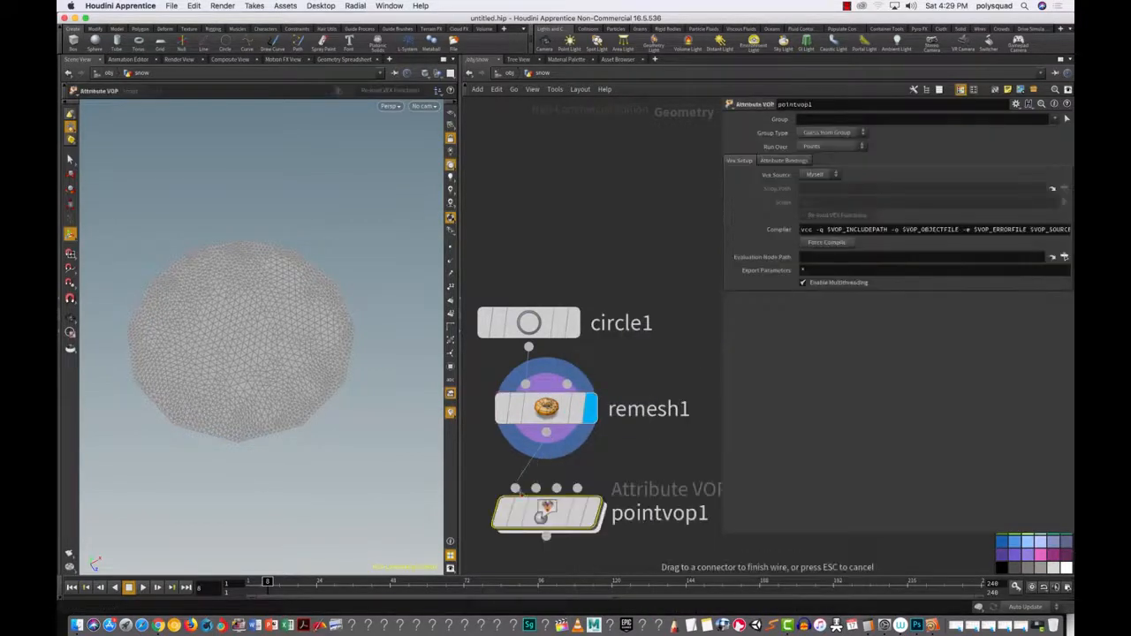
Step: Move the three-node chain higher in the network, display the Point VOP and space it farther below the remesh
left_click_drag(518, 263, 623, 544)
left_click_drag(541, 329, 554, 218)
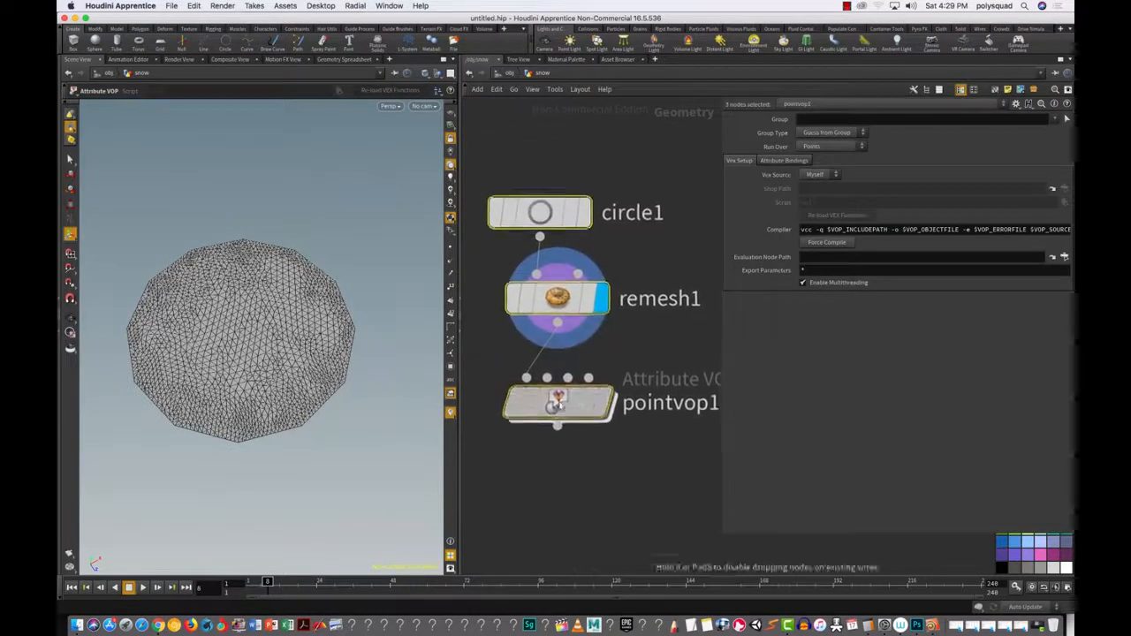
left_click(606, 401)
left_click(635, 491)
left_click_drag(558, 402, 578, 435)
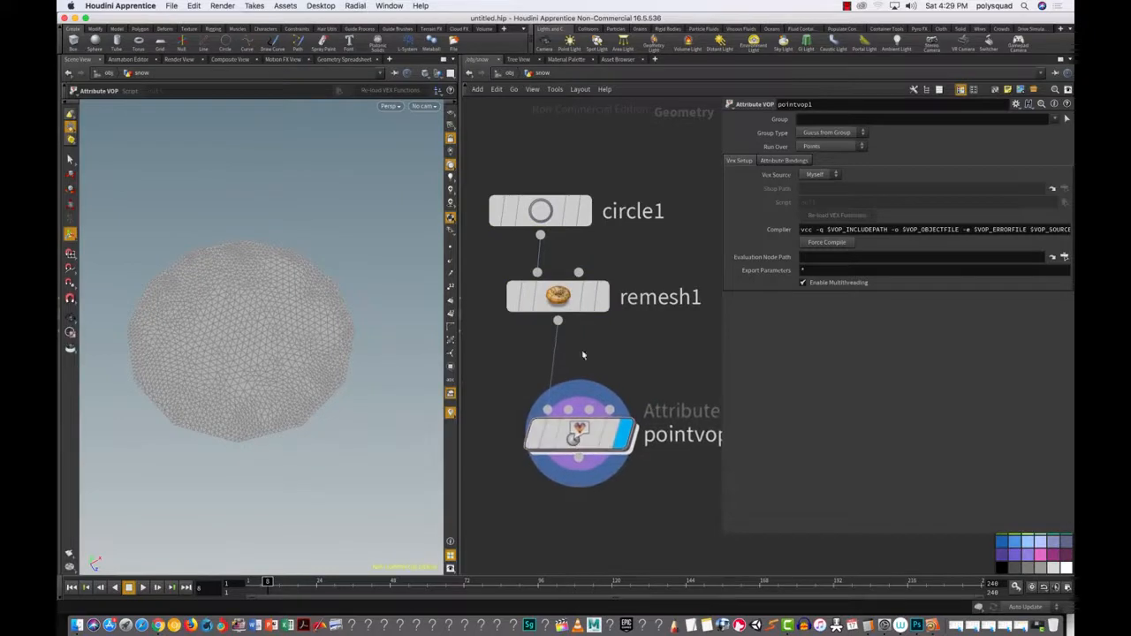
mouse_move(552, 301)
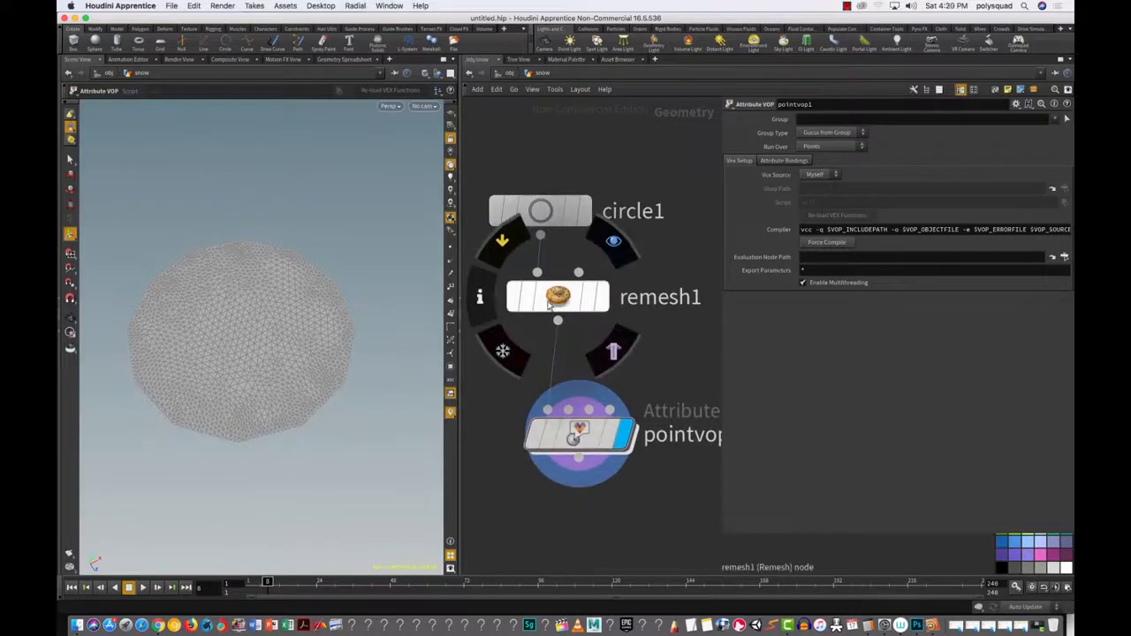
Step: Widen the network area, enter the Point VOP and space its output node well apart from the global parameters node
left_click_drag(725, 359, 879, 360)
double_click(579, 434)
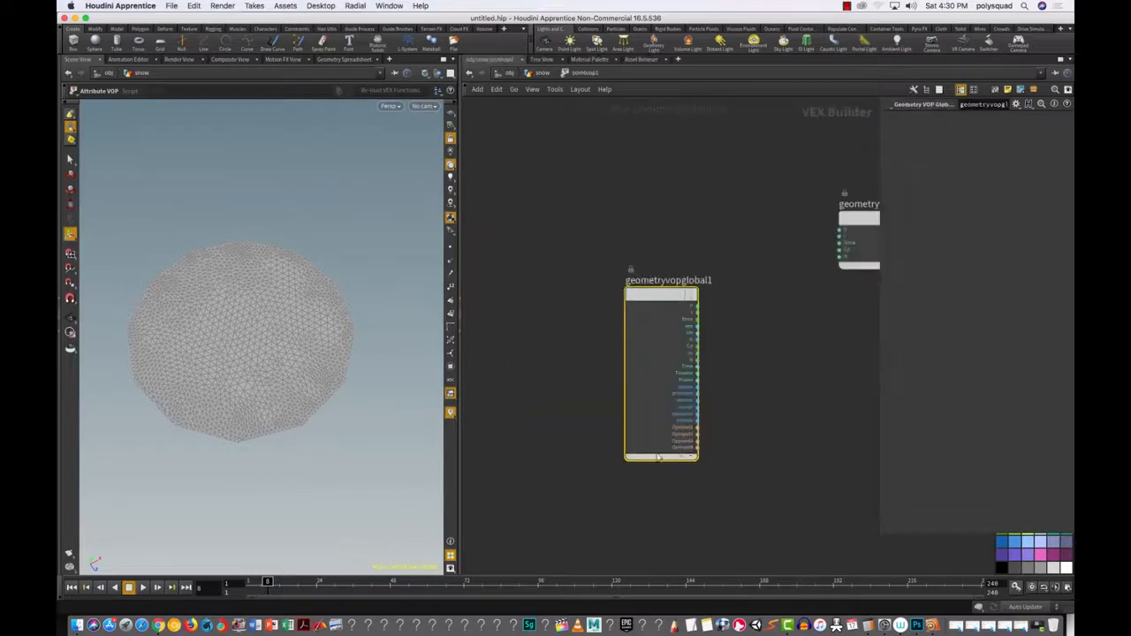
scroll(800, 369, "down", 3)
middle_click_drag(783, 397, 568, 390)
left_click_drag(603, 214, 718, 383)
left_click_drag(639, 278, 743, 318)
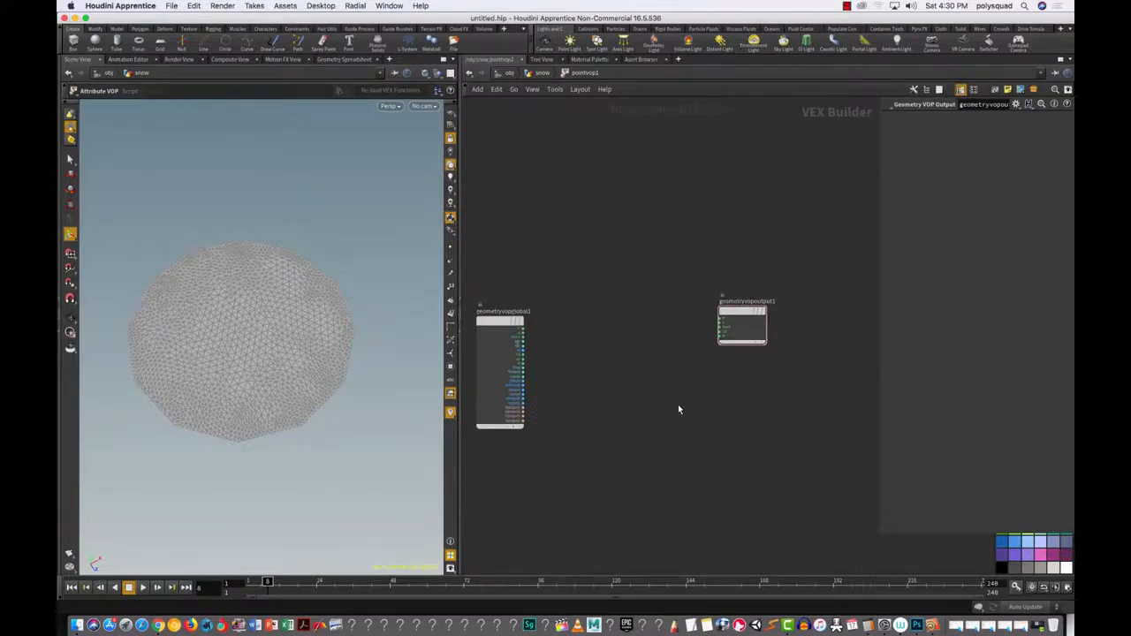
left_click_drag(733, 318, 752, 326)
left_click(606, 385)
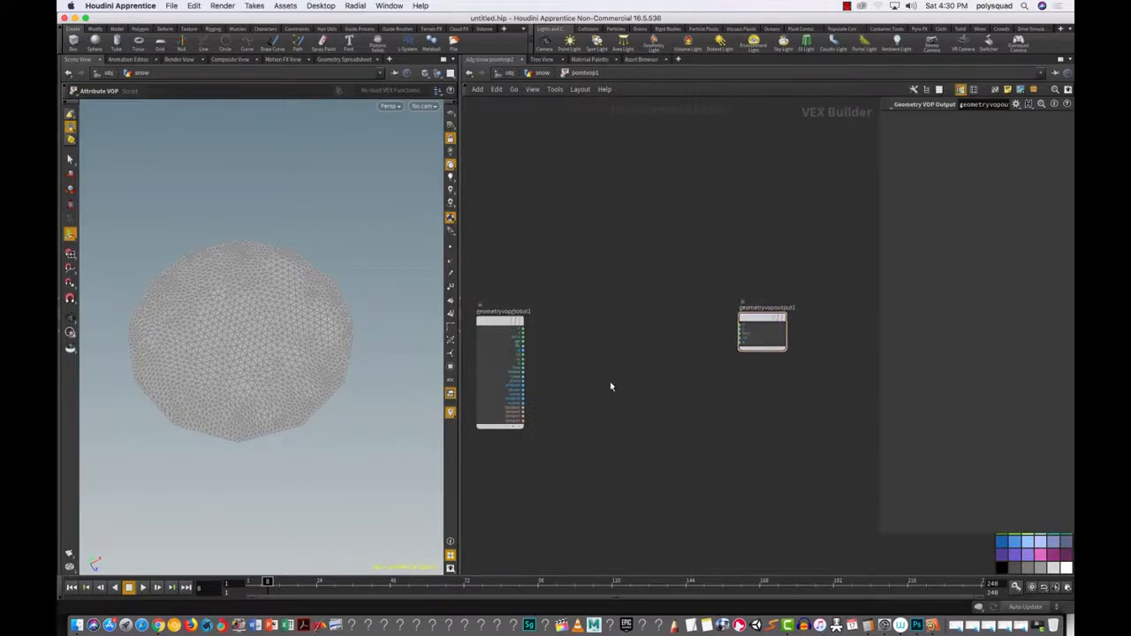
key("Tab")
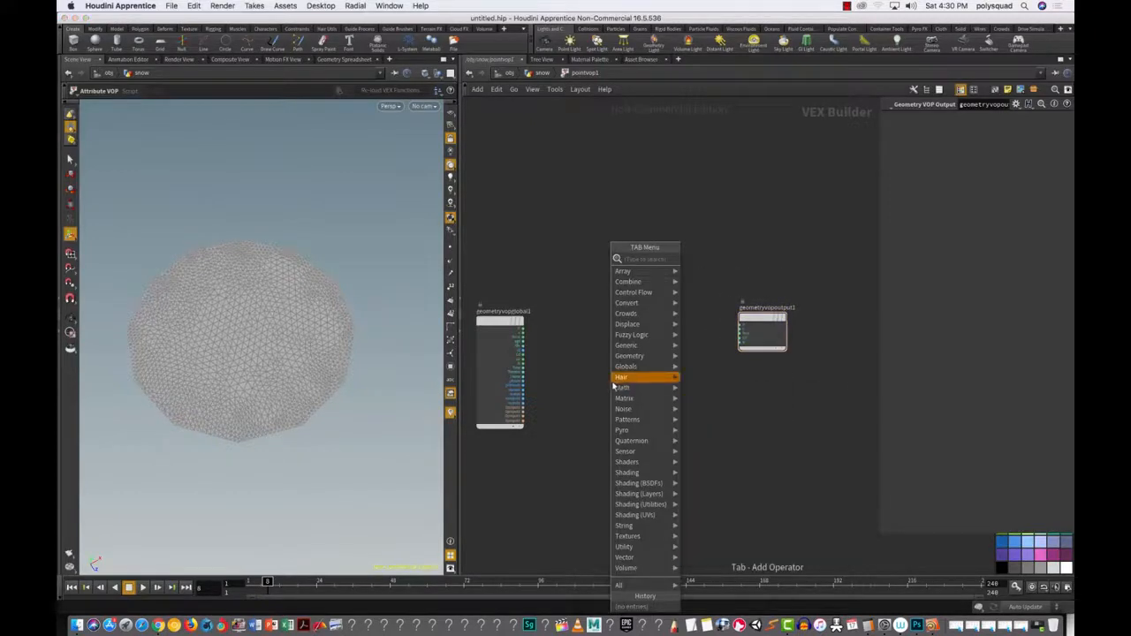
mouse_move(614, 380)
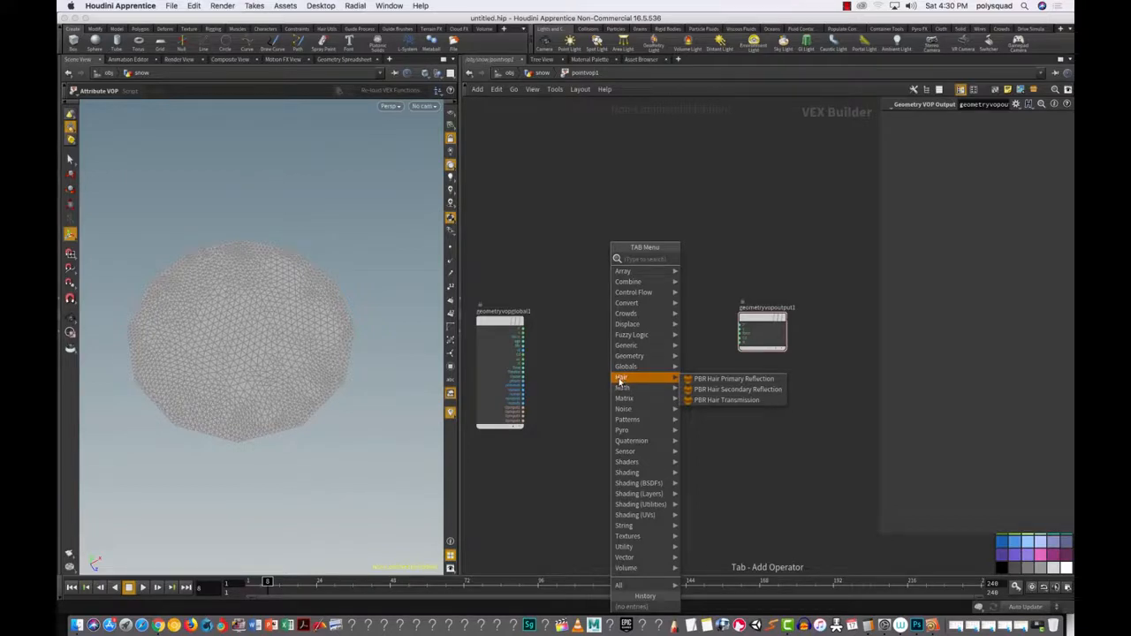
type("as")
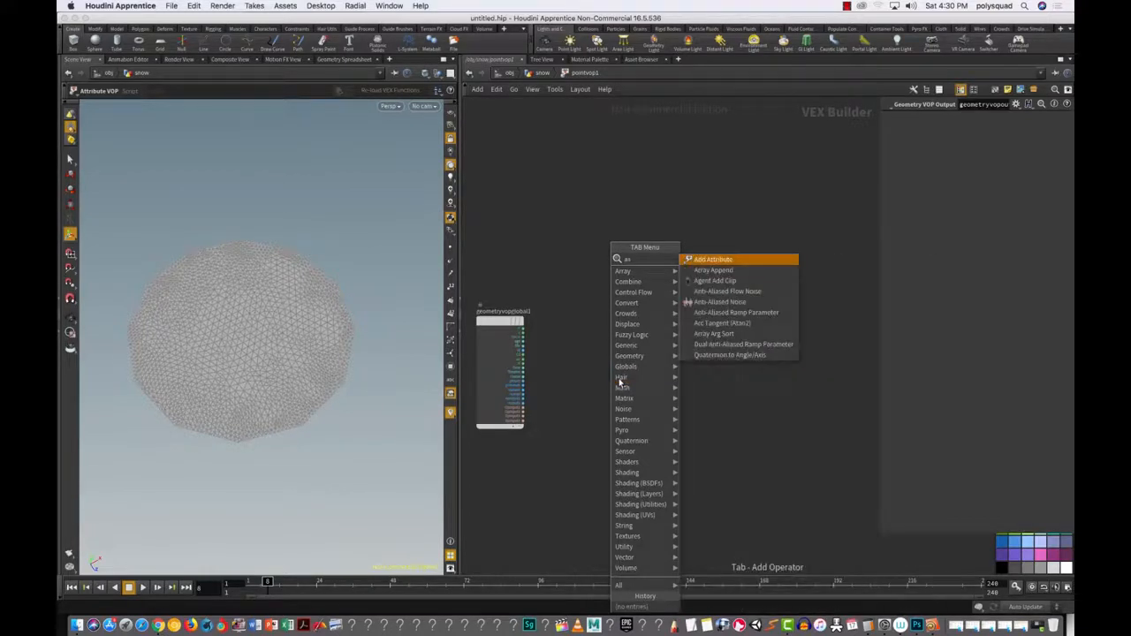
key("Escape")
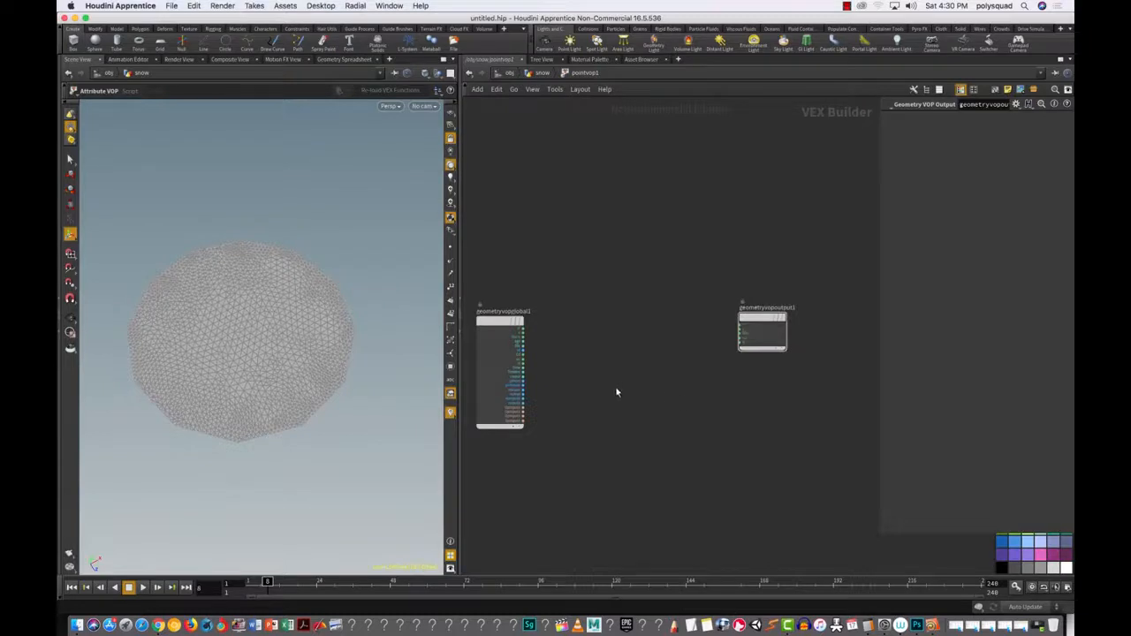
Step: Add an Anti-Aliased Flow Noise node and place it between the global parameters and output nodes
key("Tab")
type("as")
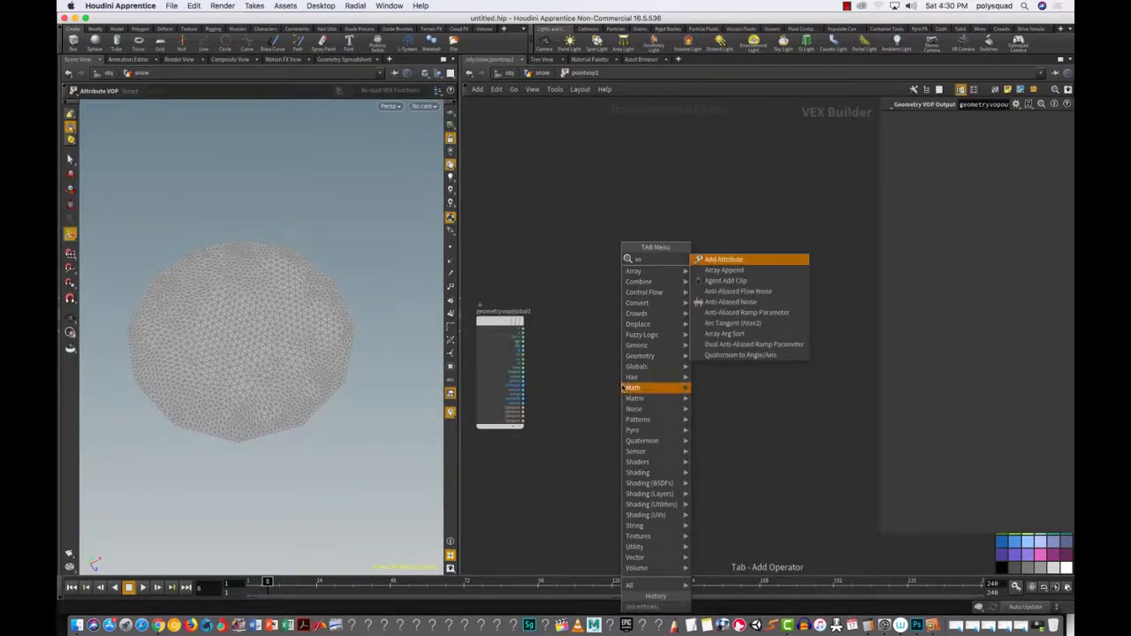
left_click(734, 291)
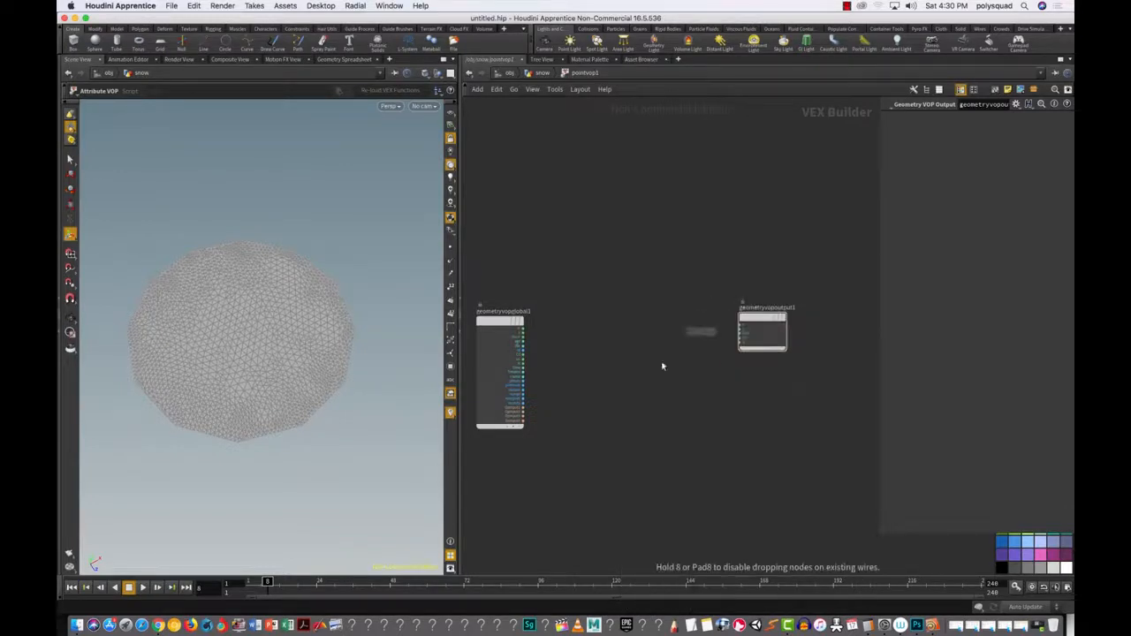
left_click(610, 389)
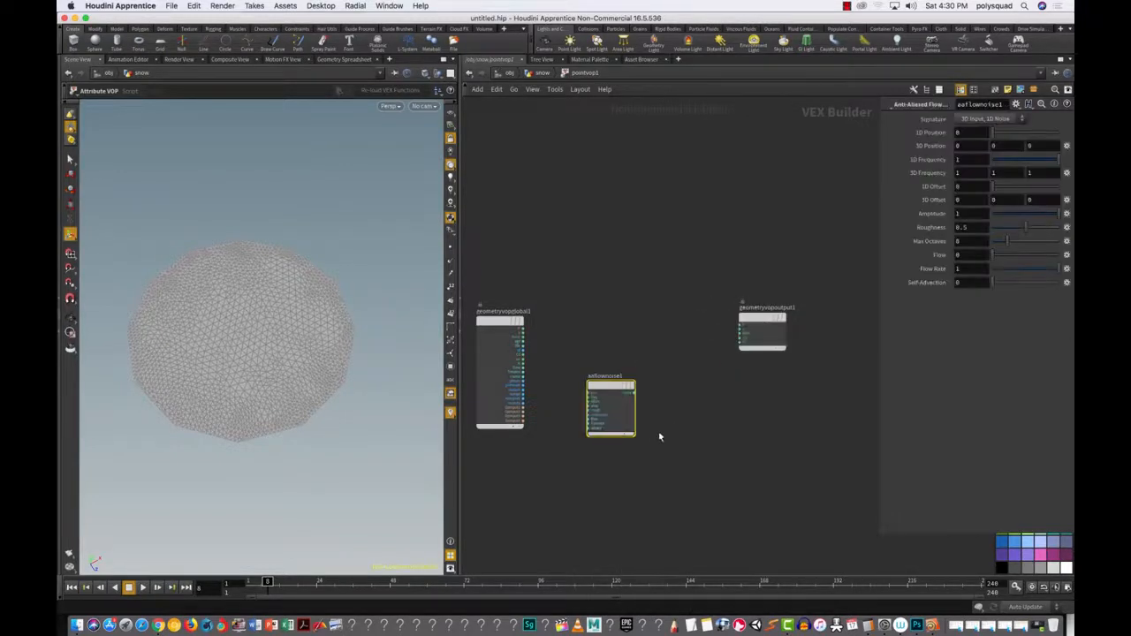
scroll(661, 431, "up", 1)
scroll(689, 434, "up", 2)
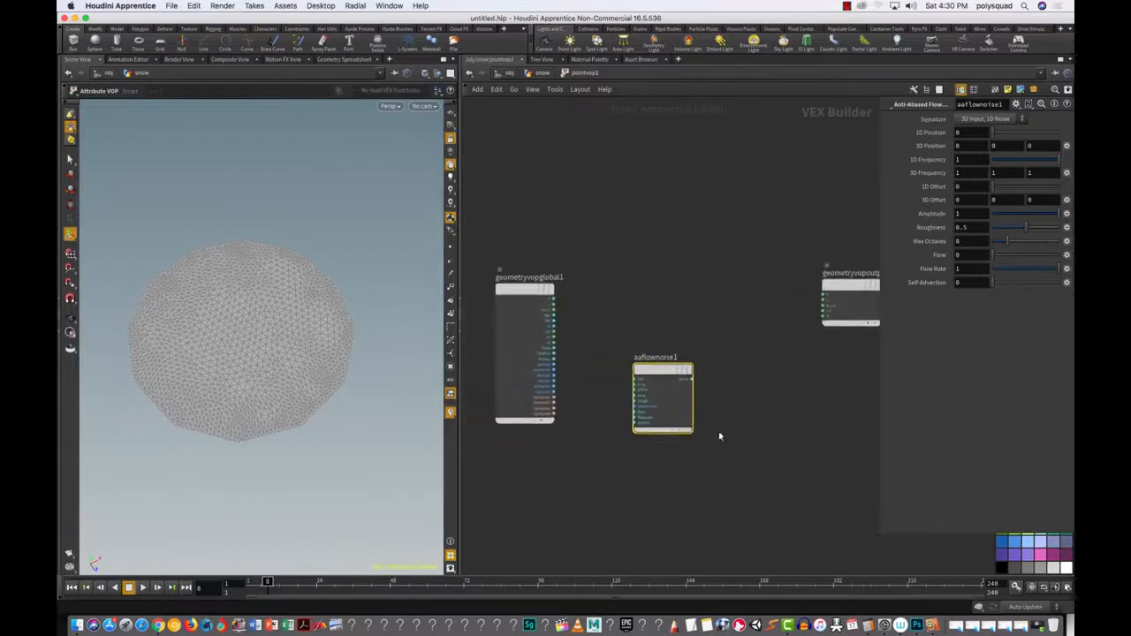
left_click_drag(705, 465, 597, 348)
left_click_drag(663, 389, 675, 371)
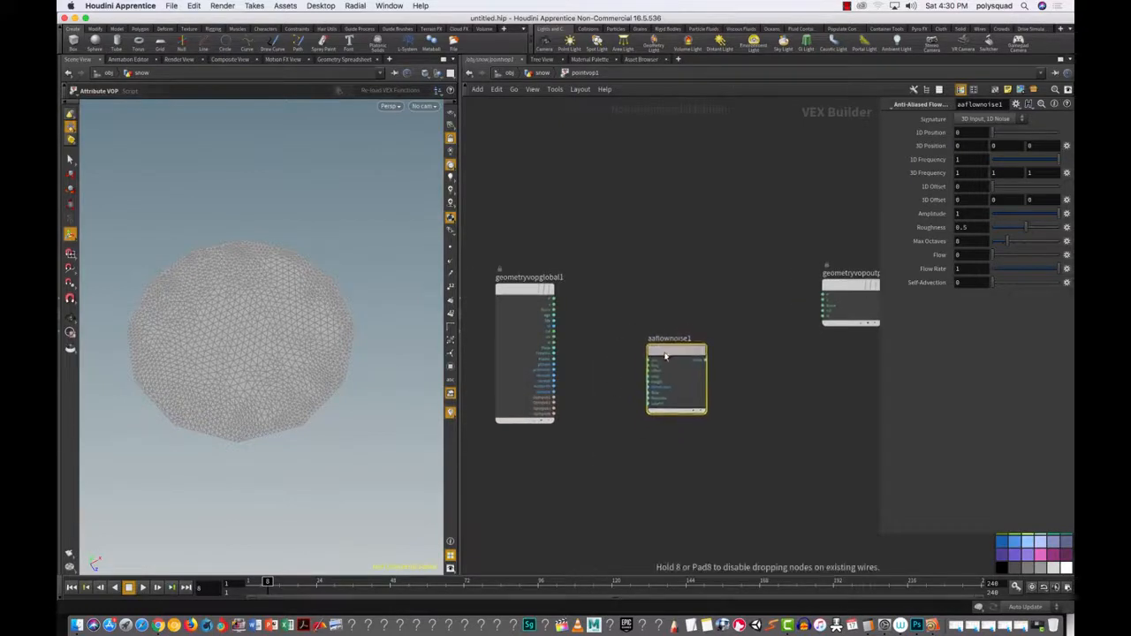
Step: Adjust the spacing of the global parameters and flow noise nodes, and wire P into the noise's pos input
left_click_drag(504, 259, 536, 474)
left_click_drag(510, 296, 496, 318)
left_click_drag(668, 354, 666, 350)
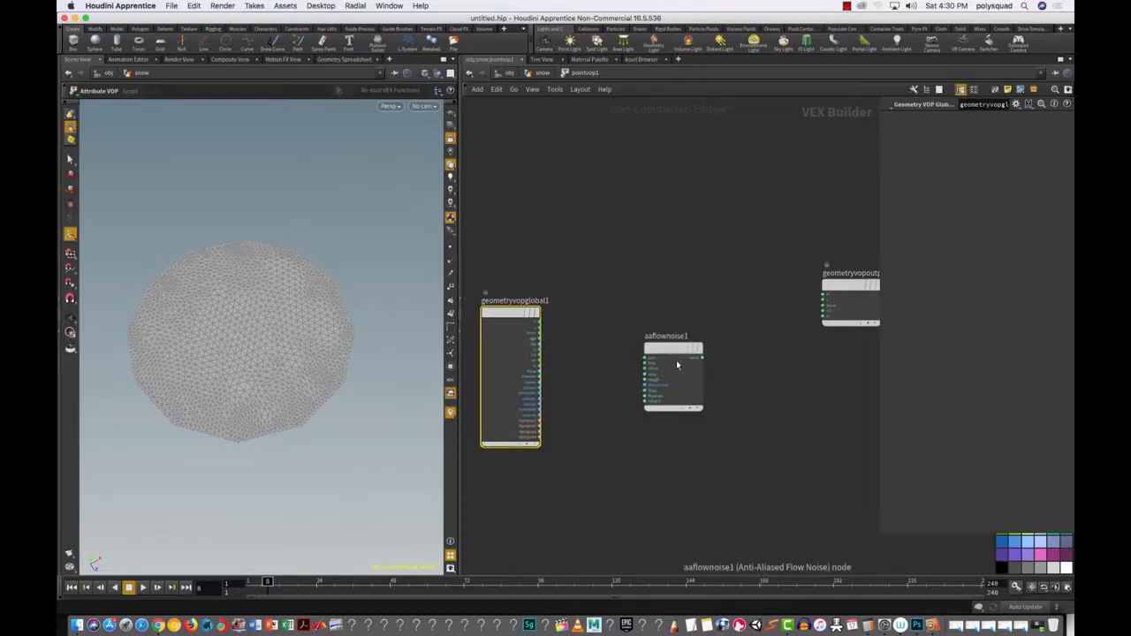
left_click_drag(671, 354, 642, 324)
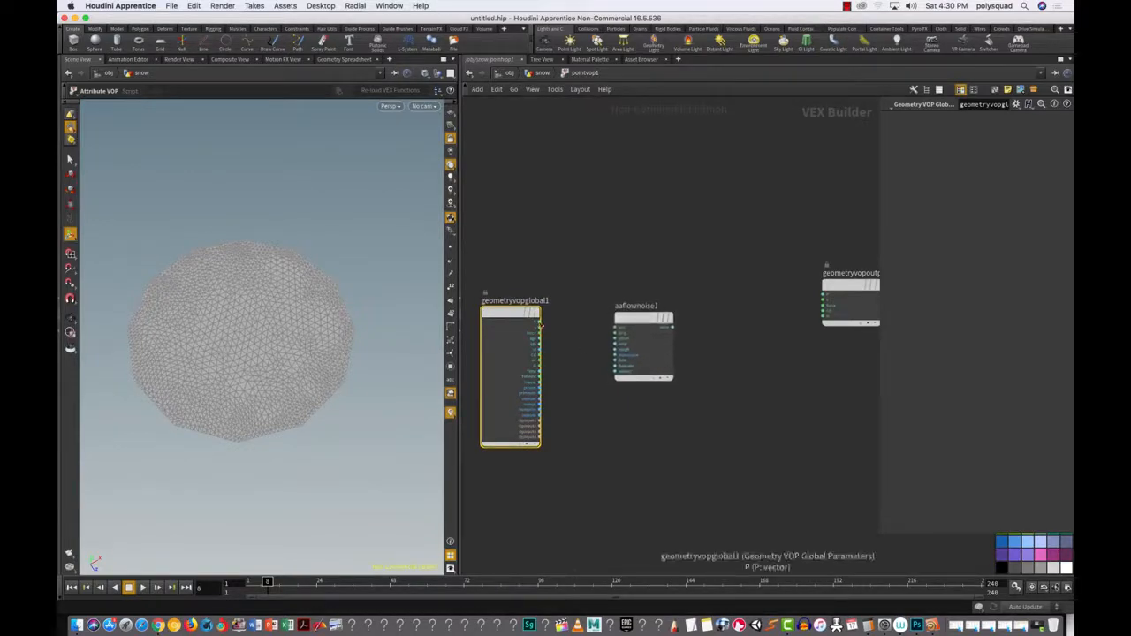
left_click(616, 339)
left_click(617, 328)
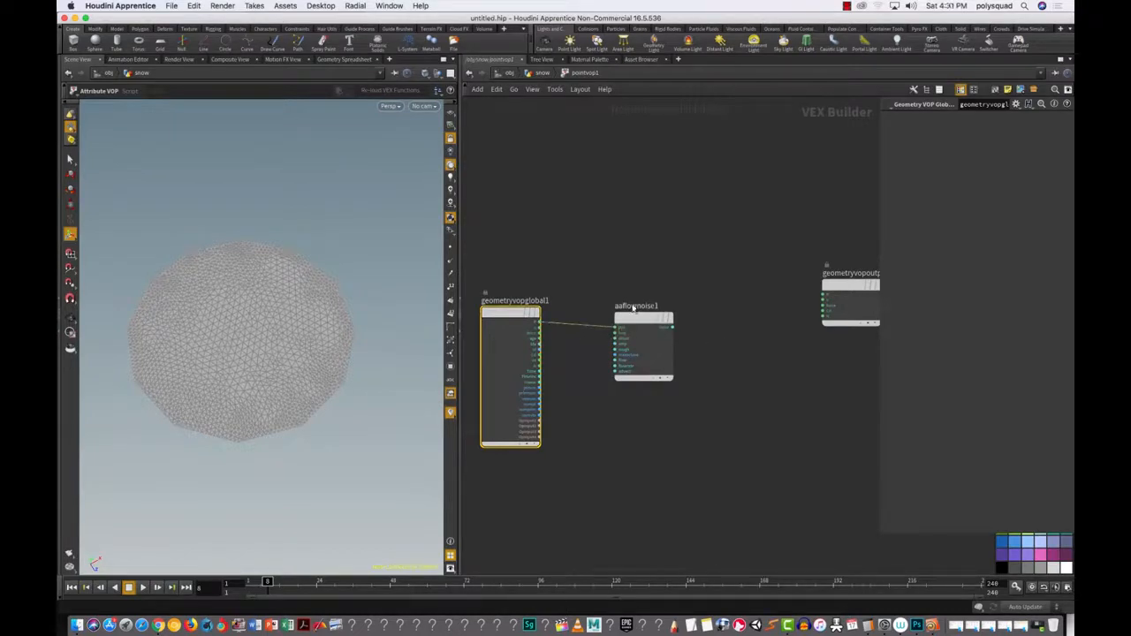
Step: Select the flow noise node and align it so the wire from P to pos runs straight
scroll(681, 345, "up", 4)
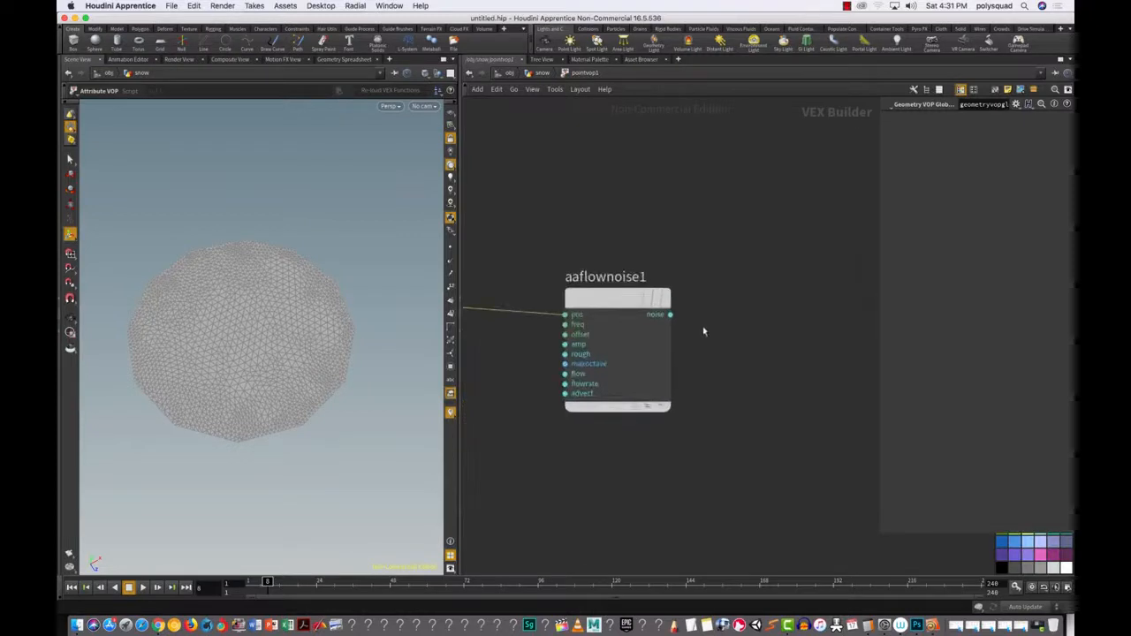
middle_click_drag(694, 346, 815, 342)
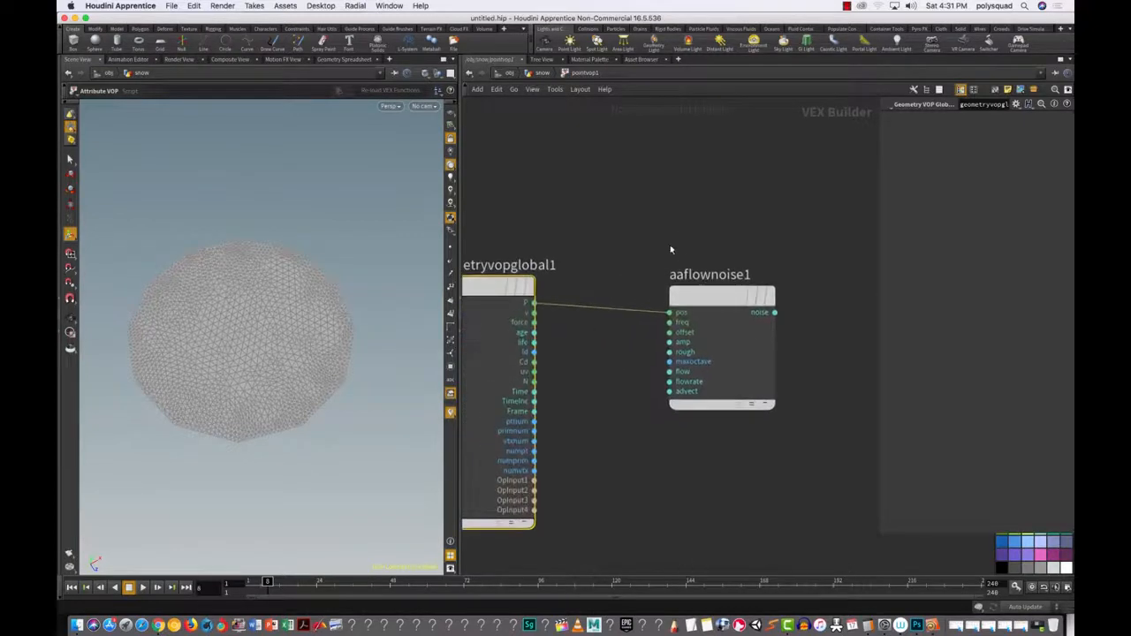
left_click_drag(672, 235, 815, 457)
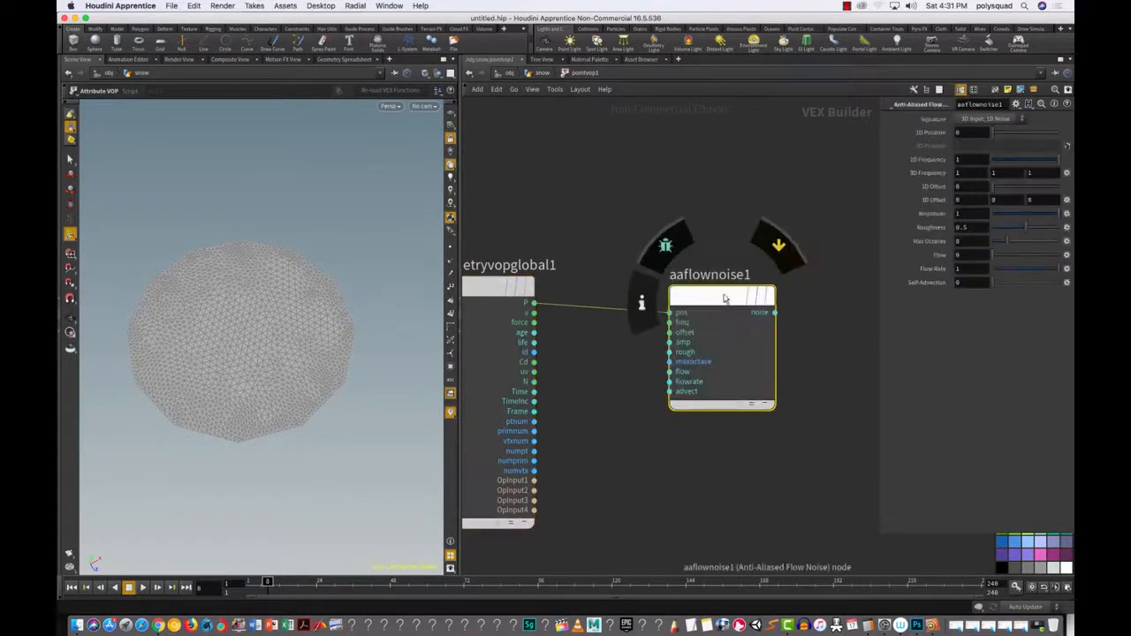
left_click_drag(706, 289, 703, 280)
Step: Briefly display the remeshed circle's points in the viewport to examine them, and hide them again
left_click(450, 247)
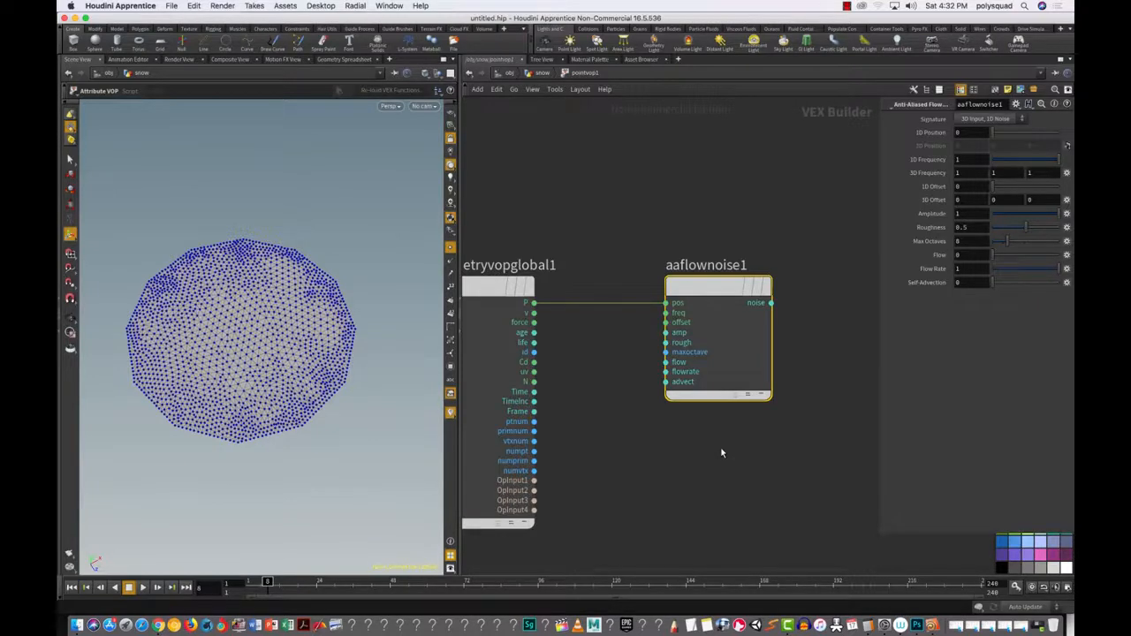
left_click_drag(664, 212, 796, 486)
left_click(451, 248)
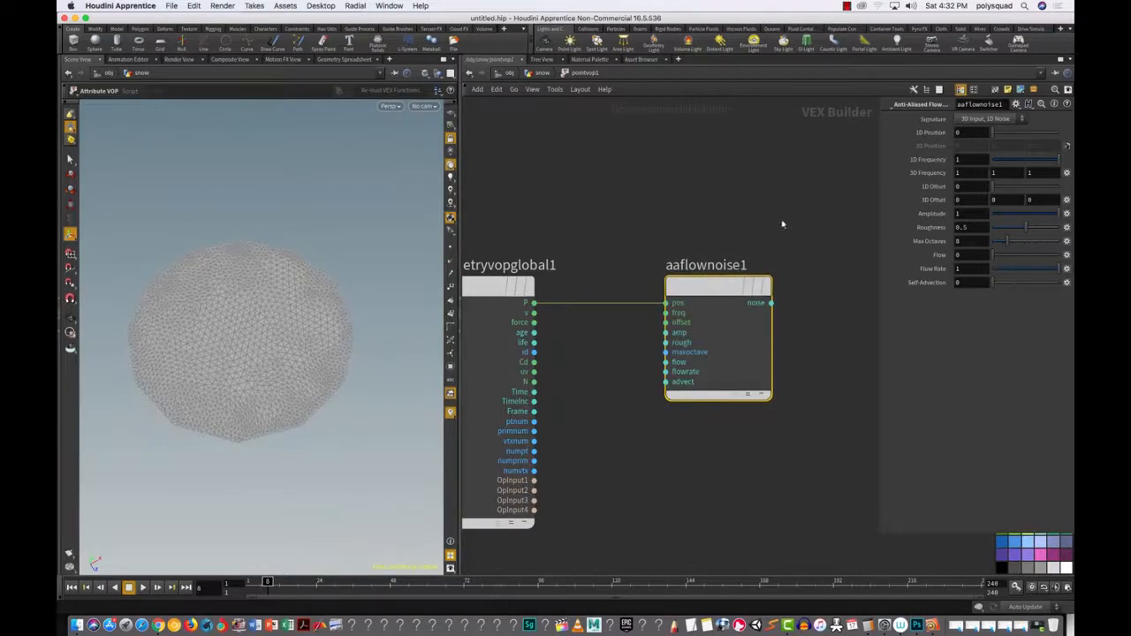
Step: Create input parameters for all unconnected inputs of the flow noise node
mouse_move(677, 247)
left_click_drag(636, 177, 783, 408)
left_click_drag(653, 195, 806, 447)
mouse_move(698, 289)
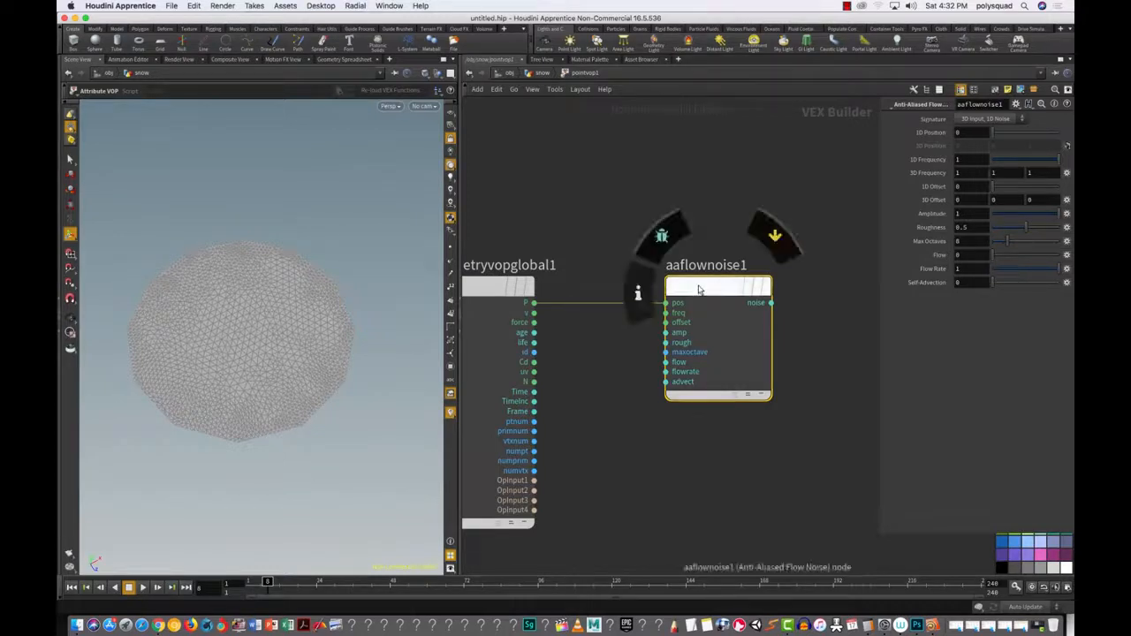
right_click(707, 285)
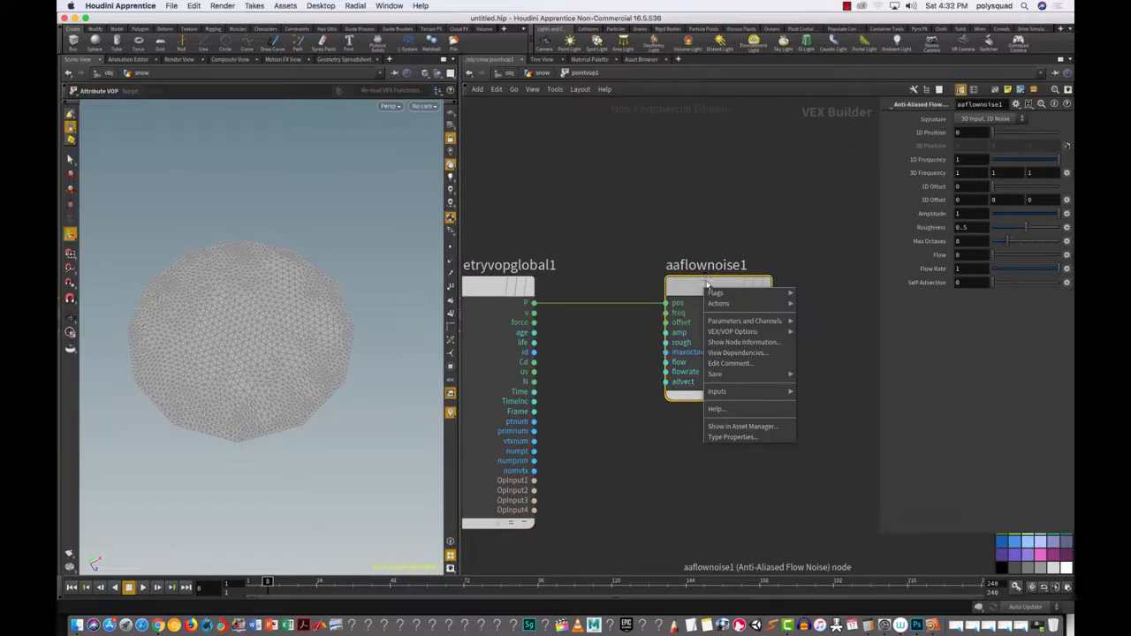
mouse_move(751, 392)
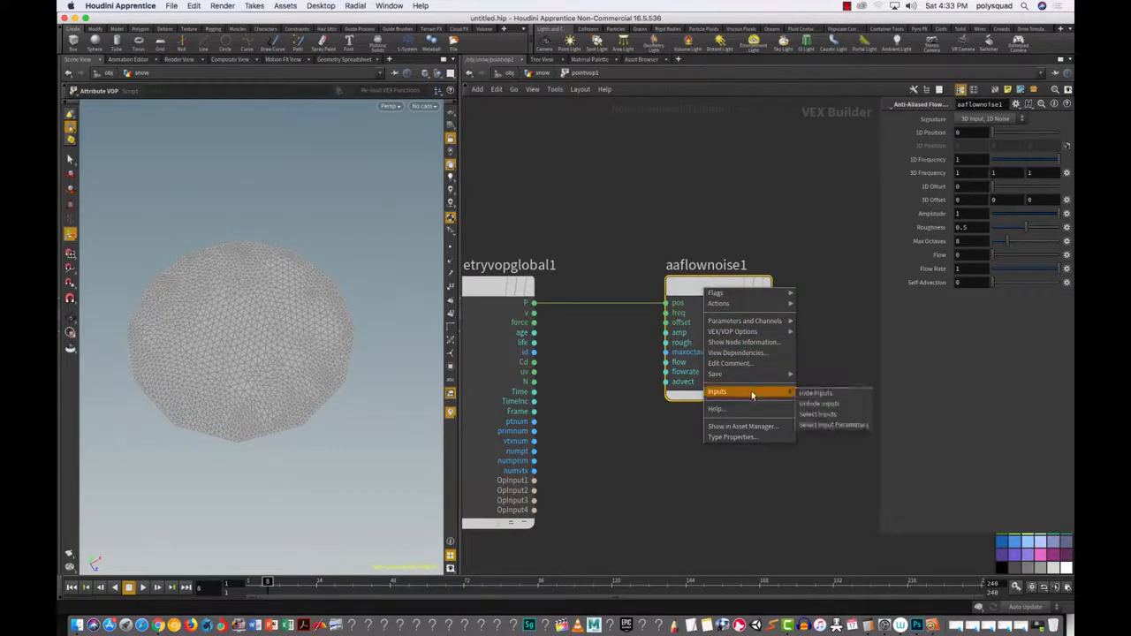
mouse_move(751, 333)
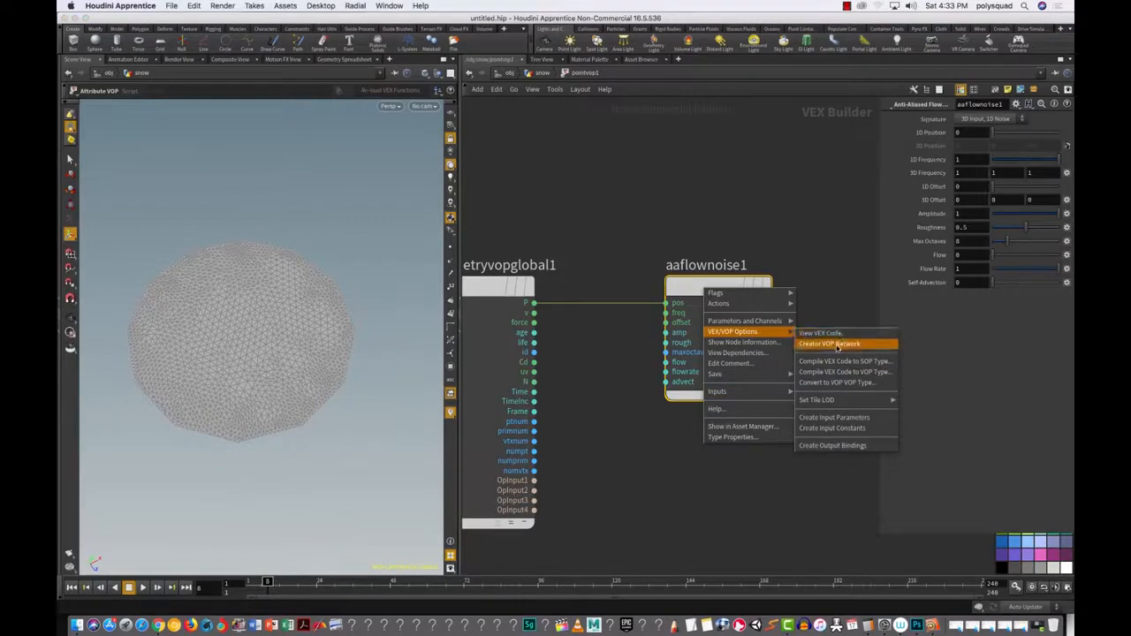
left_click(841, 428)
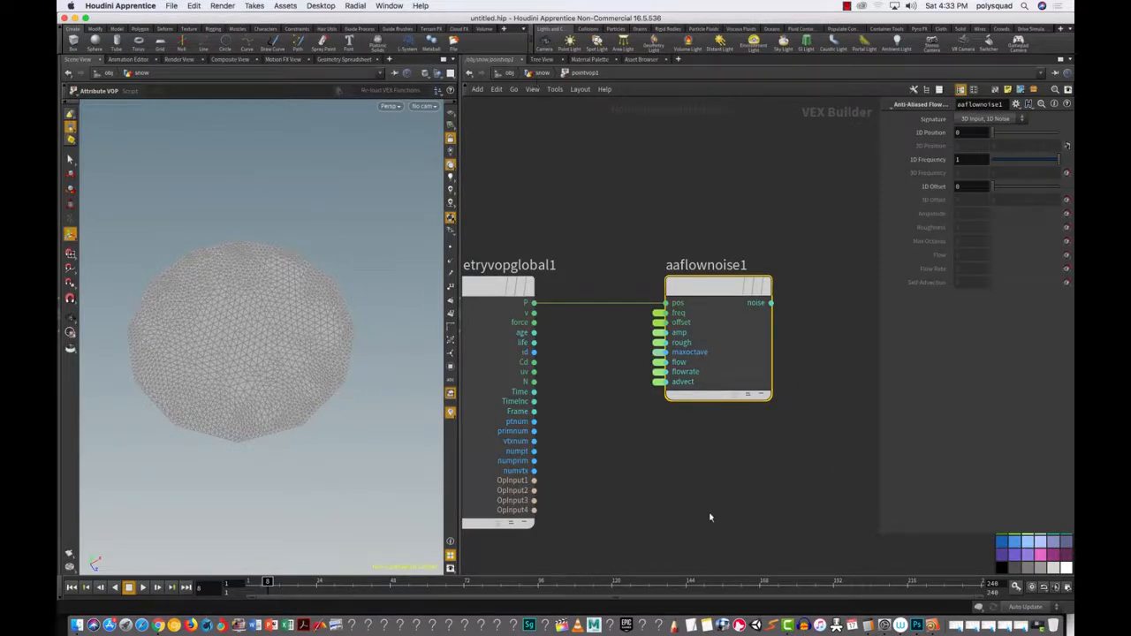
Step: Return from the VEX network to the snow geometry network
left_click(540, 74)
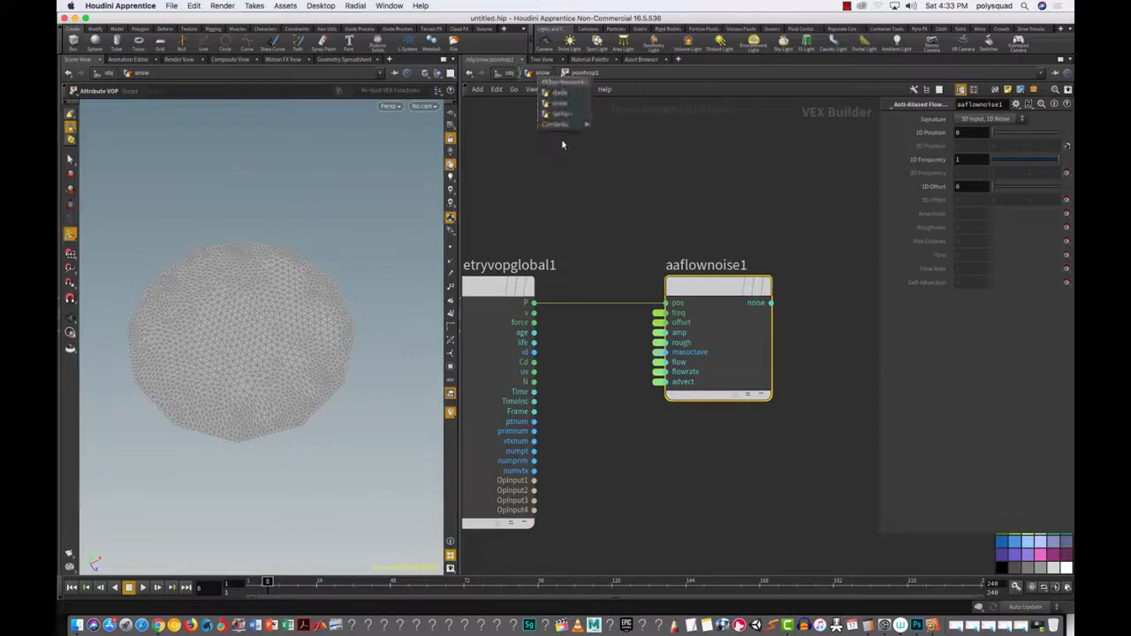
left_click(624, 219)
left_click(541, 75)
left_click(519, 168)
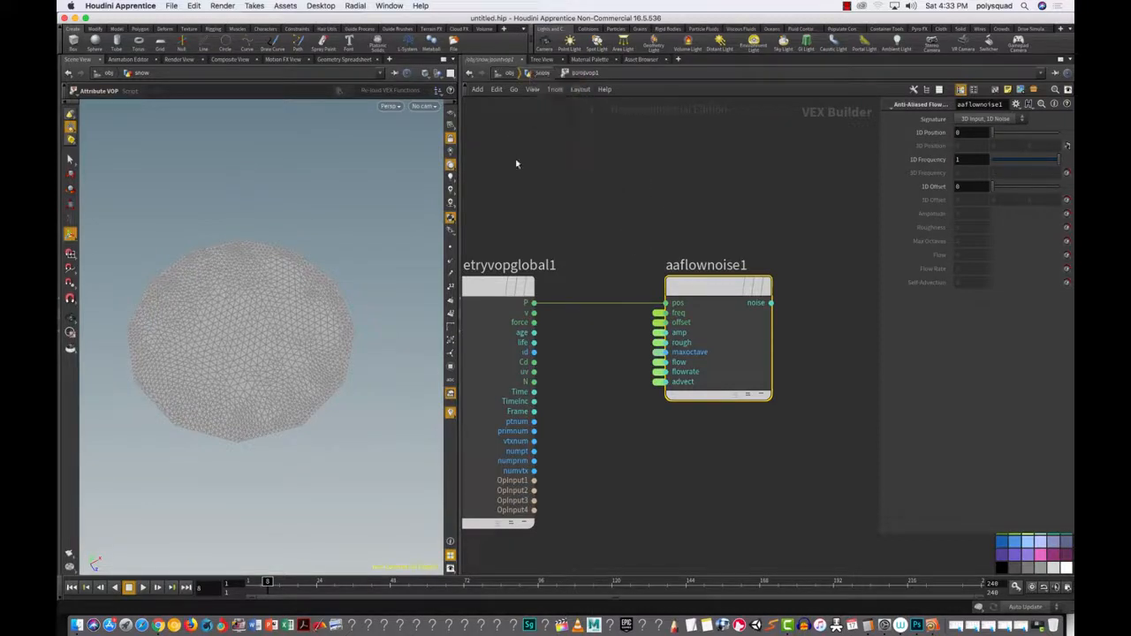
key("u")
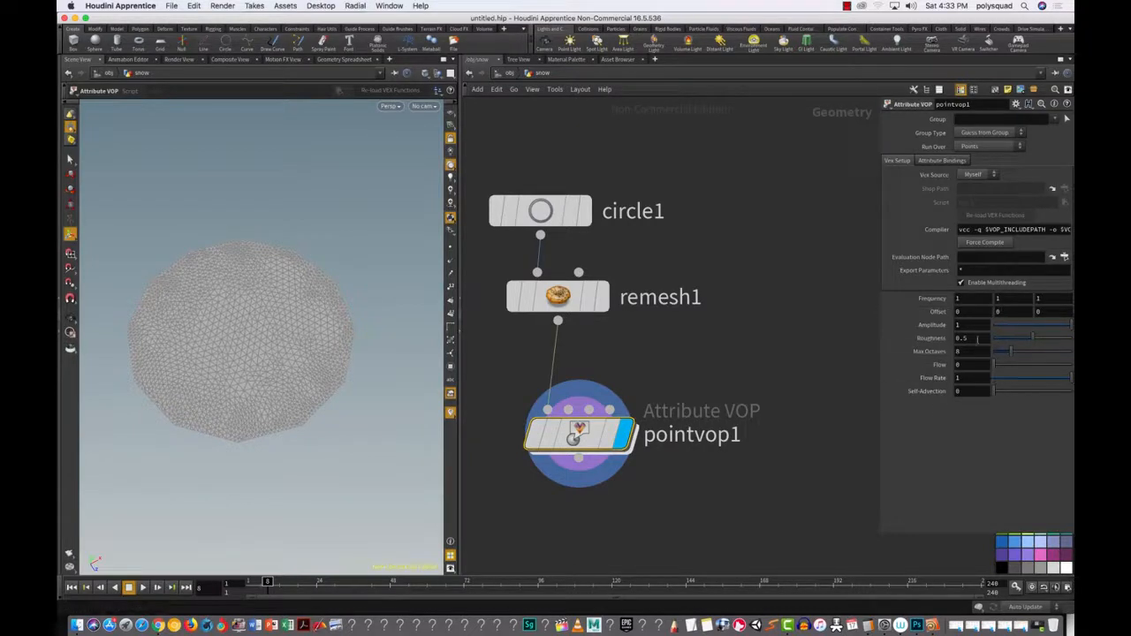
Step: Select the Point VOP node and rename it density_noise
left_click_drag(481, 377, 685, 485)
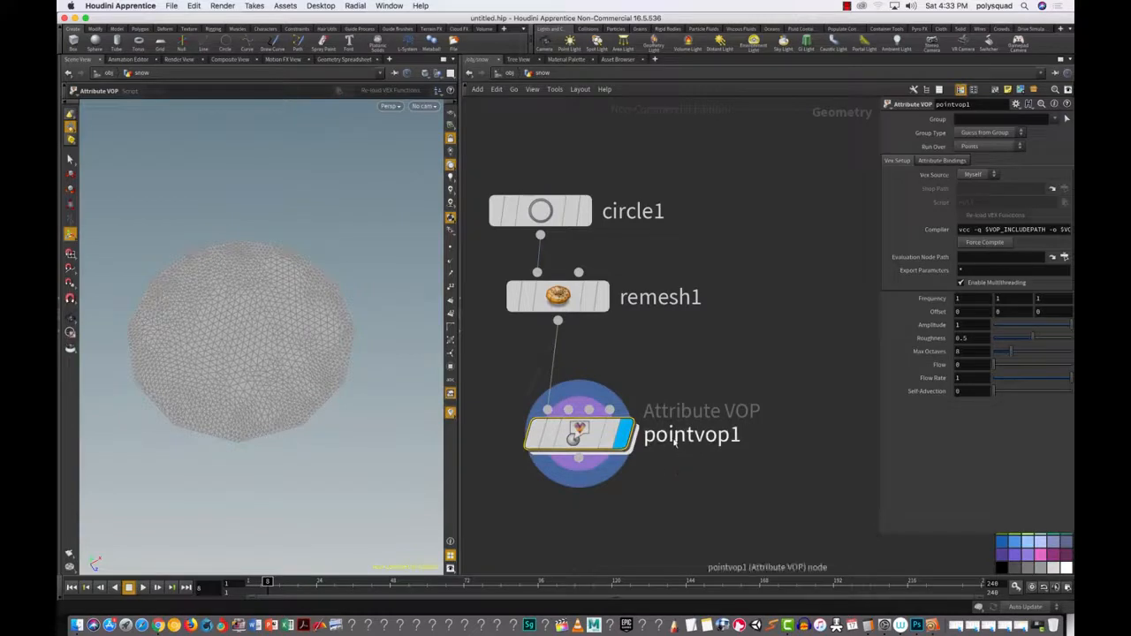
left_click(677, 435)
double_click(753, 433)
type("d")
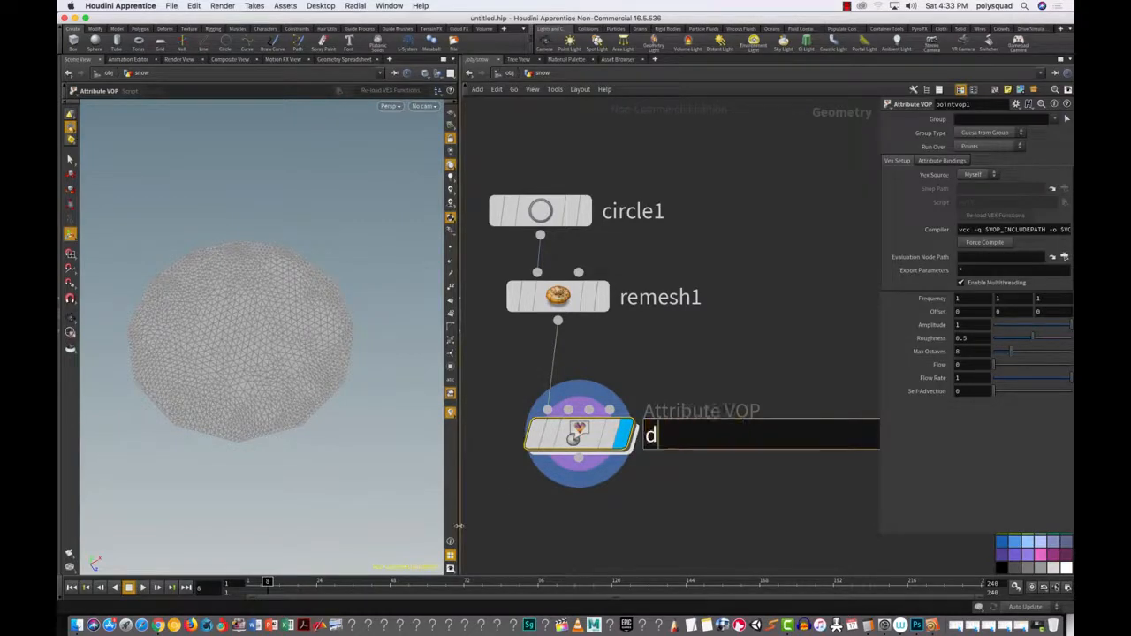
type("ensity")
type("_noise")
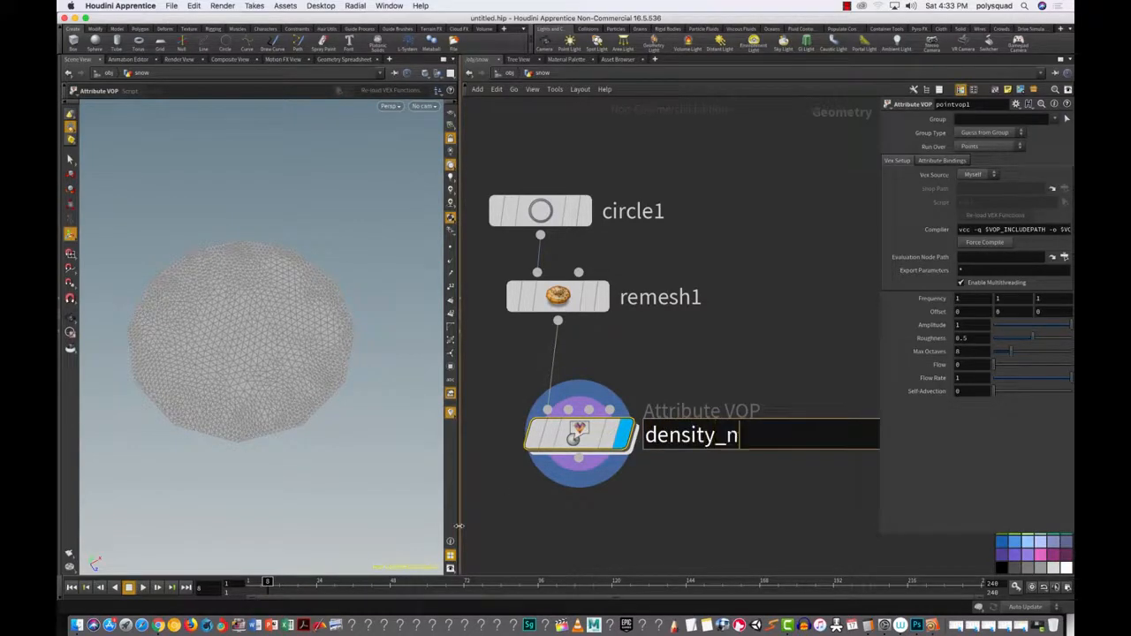
key("Return")
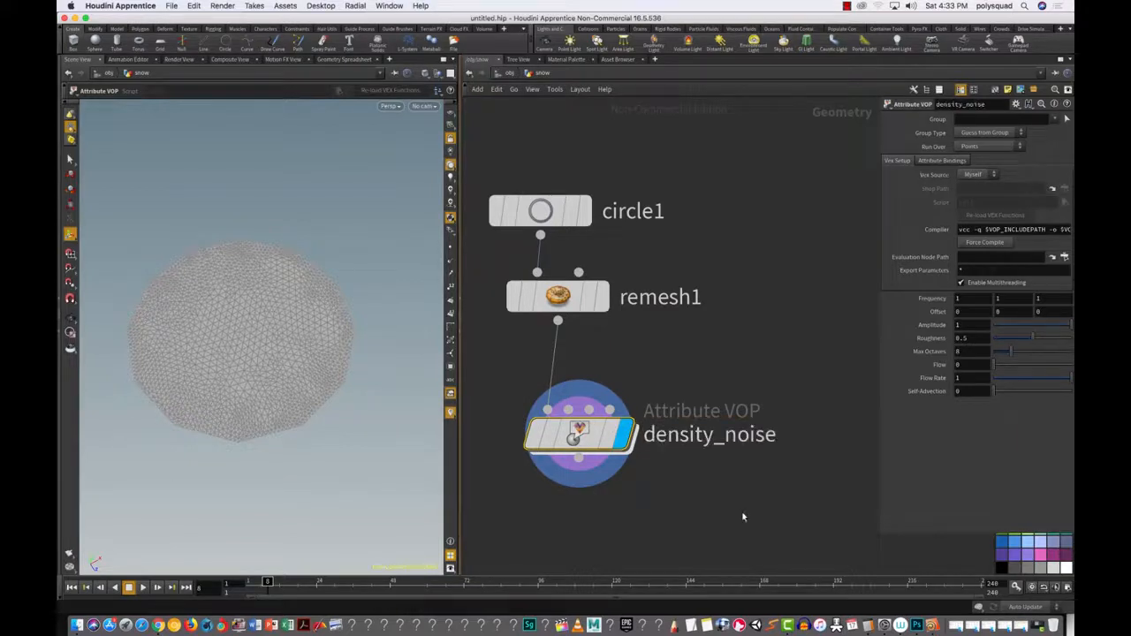
Step: Go back inside the density_noise node and narrow the parameter area to give the network more room
left_click_drag(754, 520, 508, 390)
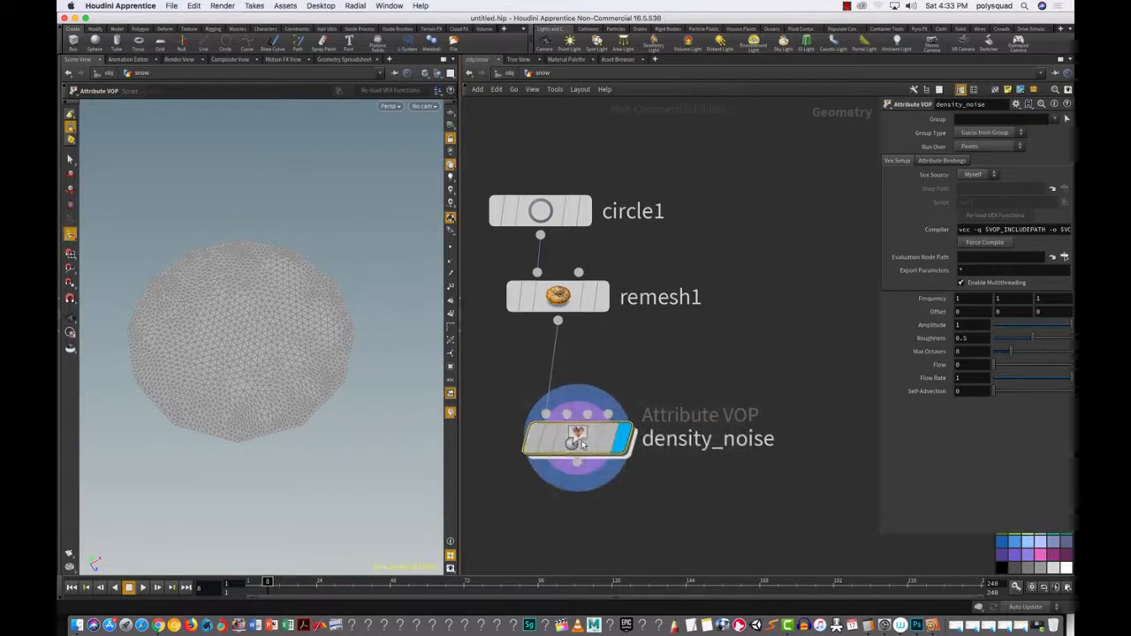
key("i")
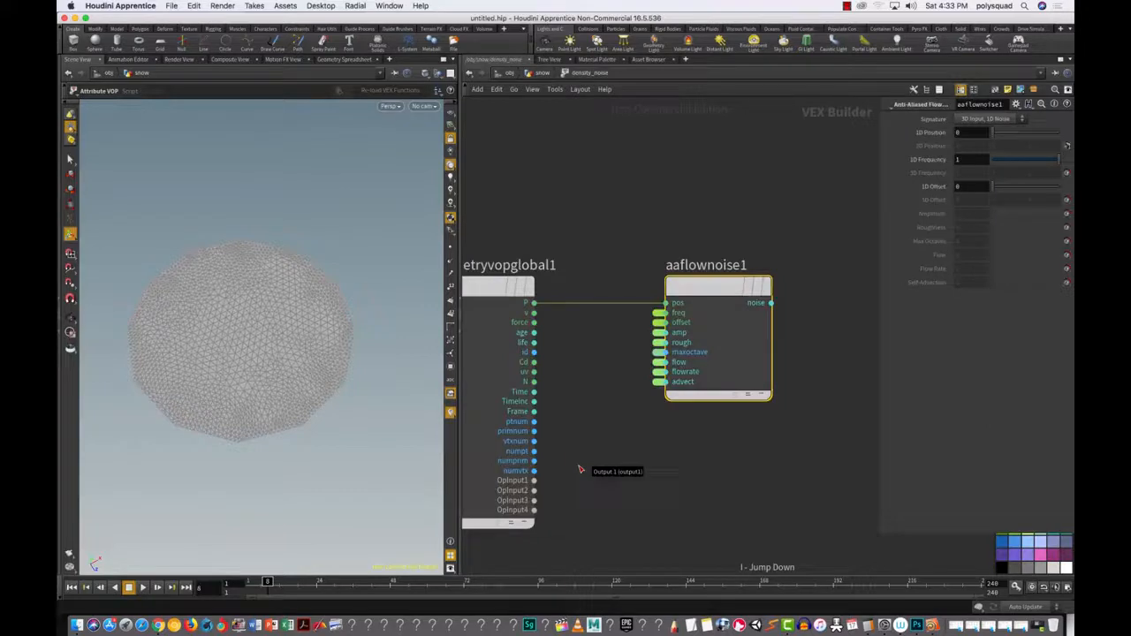
left_click(872, 443)
left_click_drag(881, 445, 997, 417)
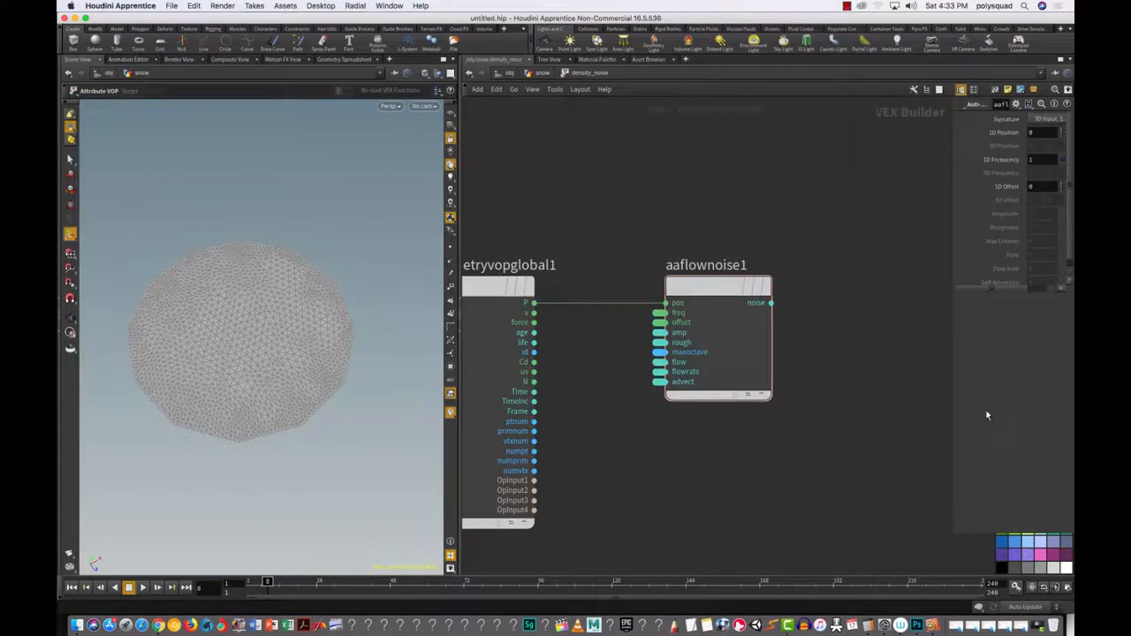
Step: Move the geometry output node beside the flow noise node and connect the noise output to its Cd input
scroll(845, 395, "down", 4)
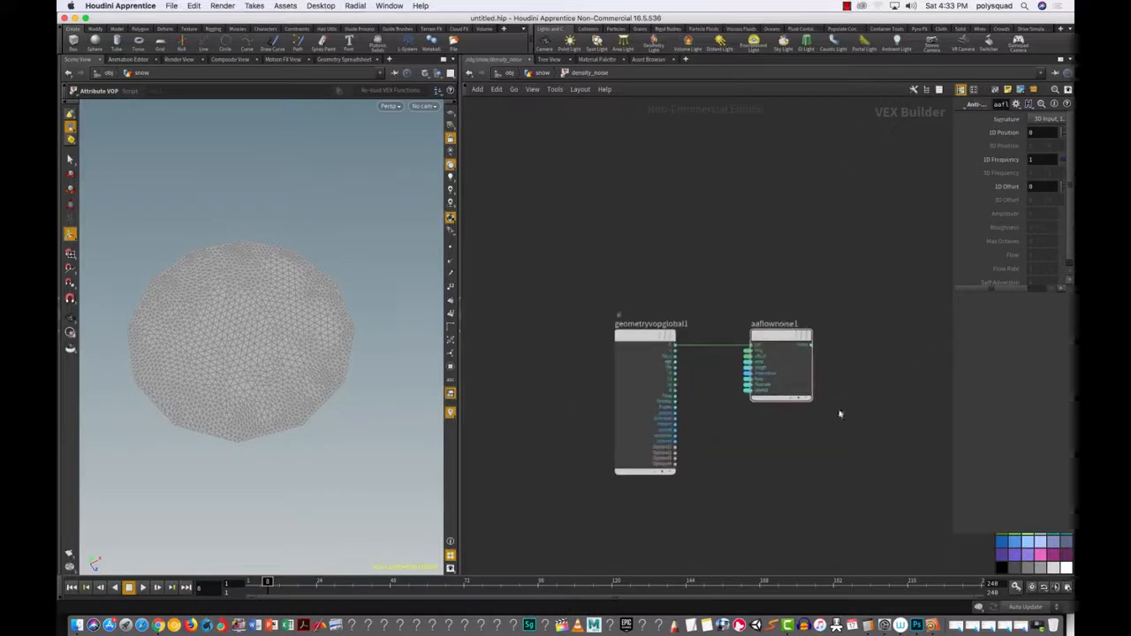
scroll(829, 422, "right", 3)
left_click_drag(789, 235, 888, 389)
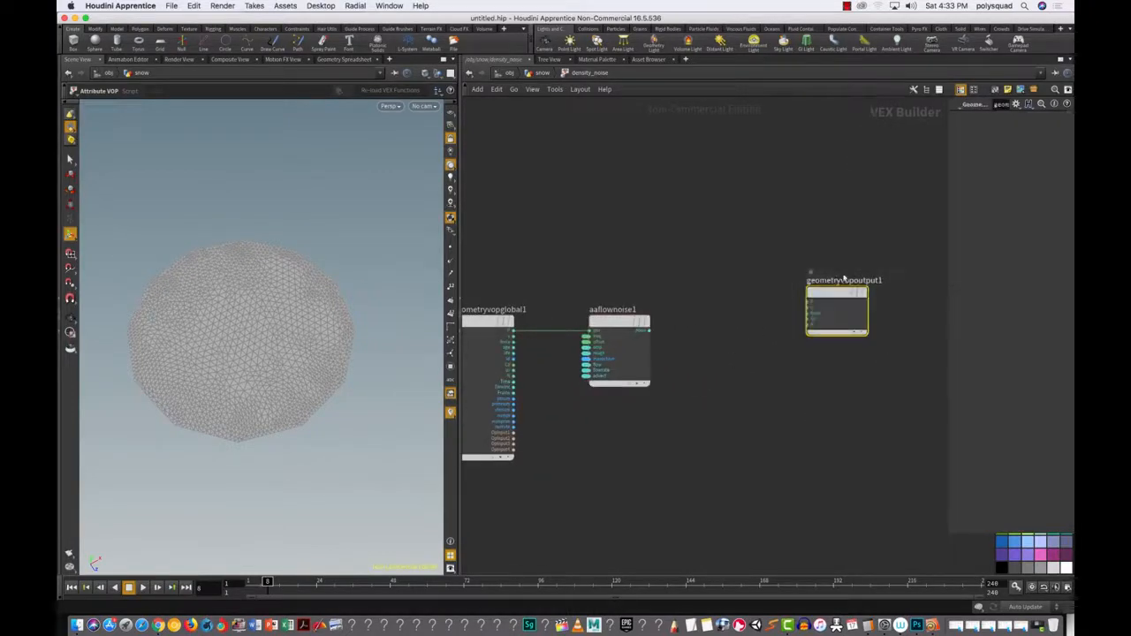
left_click_drag(829, 299, 742, 328)
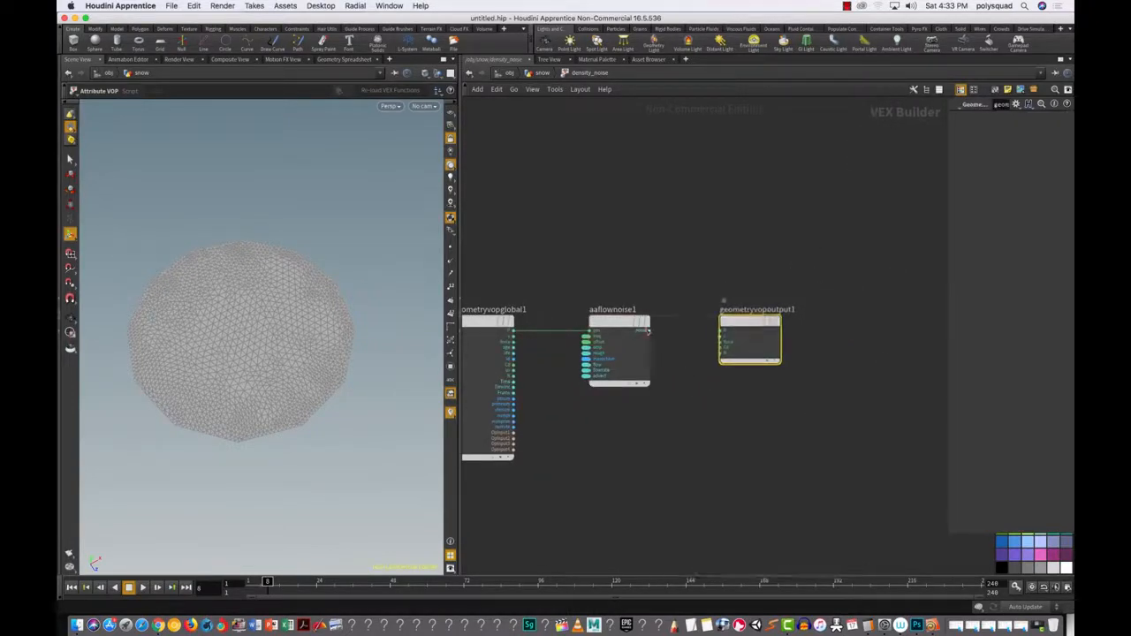
left_click_drag(652, 332, 723, 351)
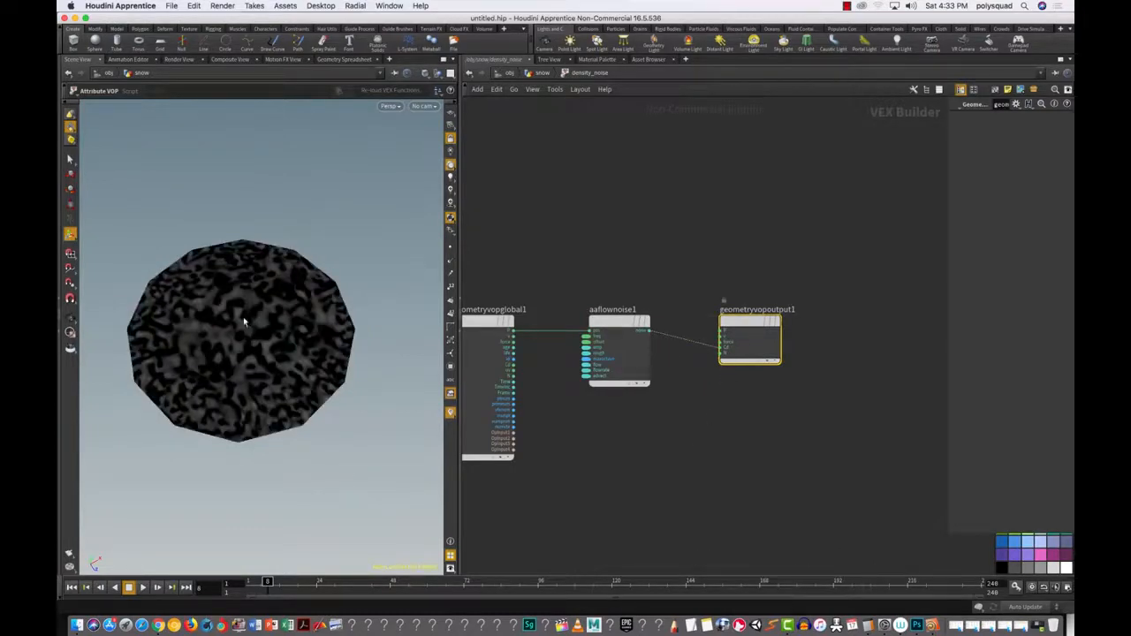
left_click(685, 477)
Step: Return to the snow geometry network and widen the parameter area to show the full density_noise settings
left_click(538, 73)
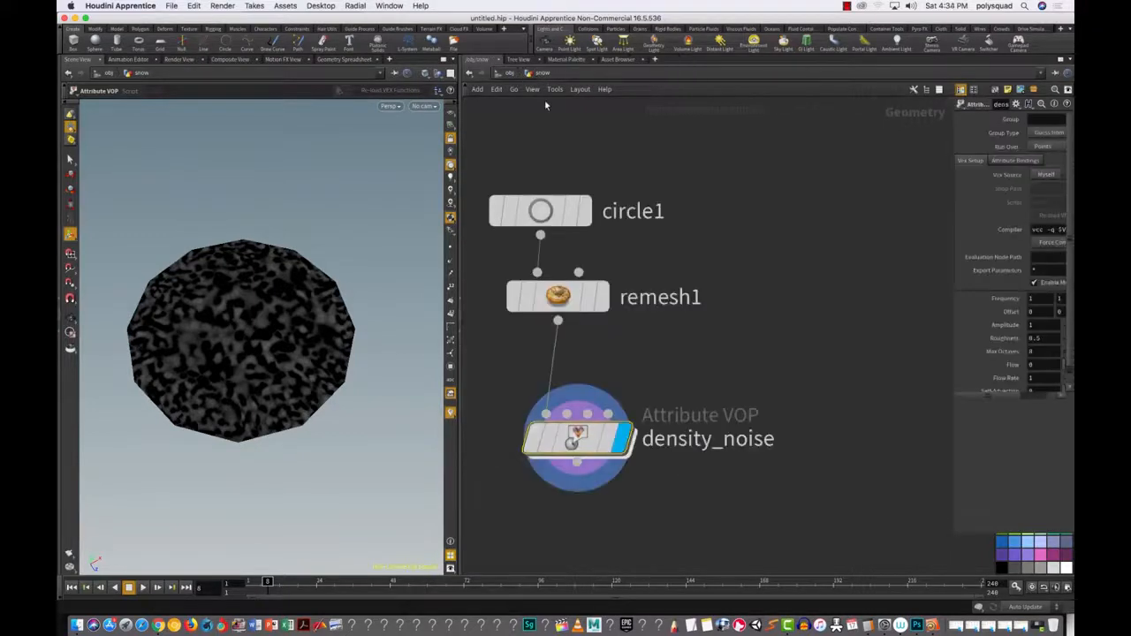
left_click_drag(721, 521, 497, 410)
left_click_drag(952, 458, 759, 477)
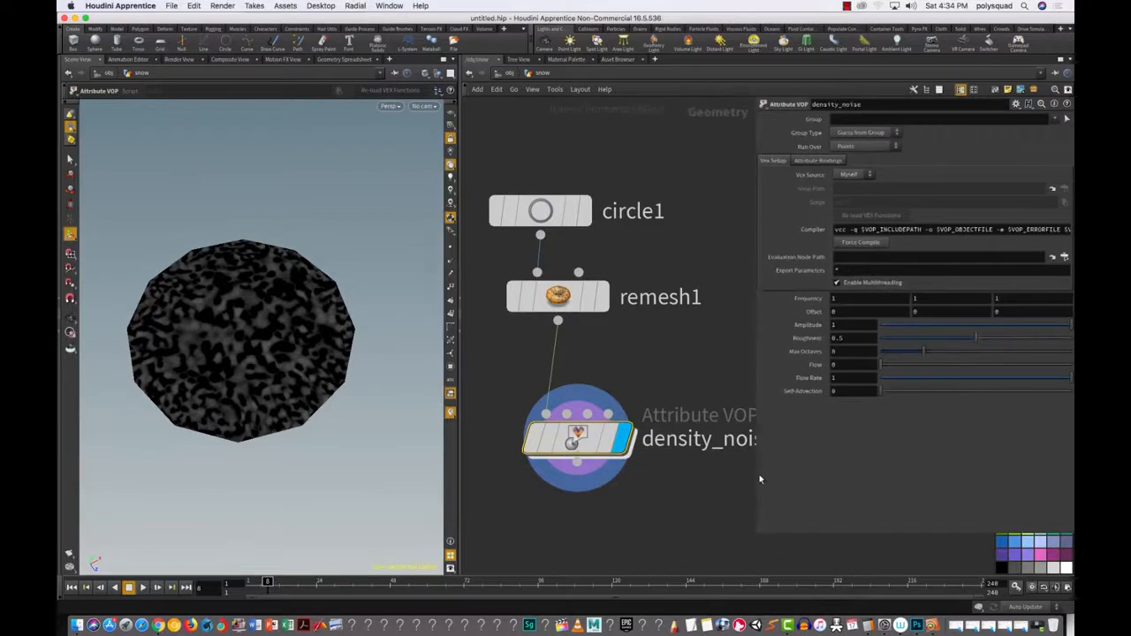
Step: Set all three Frequency components of density_noise to 0.15
right_click(808, 299)
left_click(801, 303)
middle_click_drag(804, 301, 765, 314)
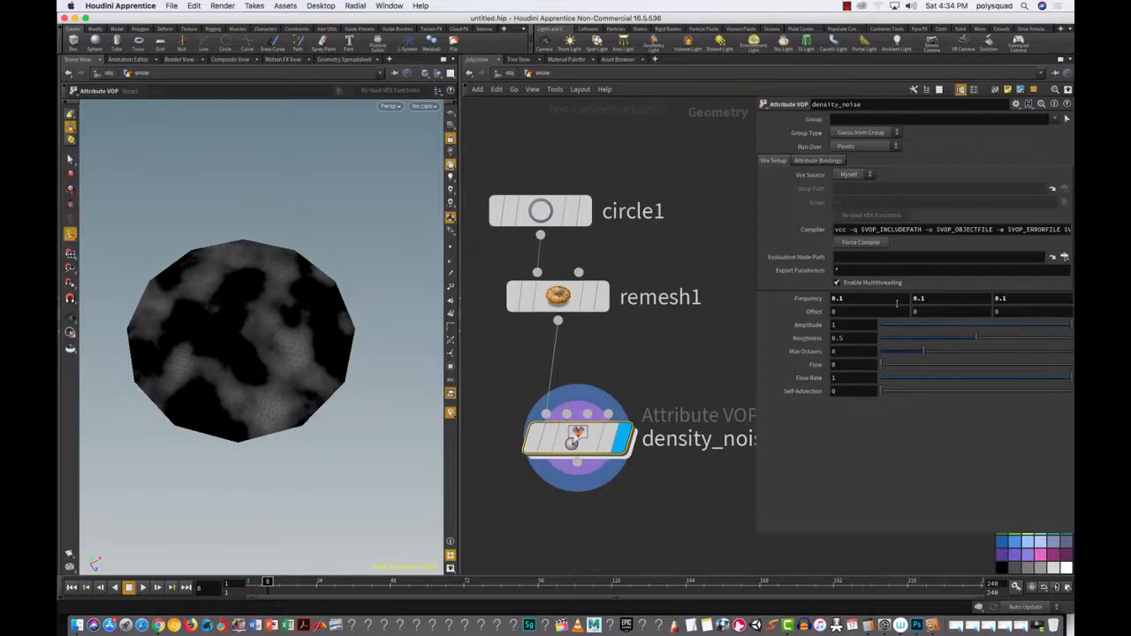
left_click(853, 299)
left_click(947, 299)
type("5")
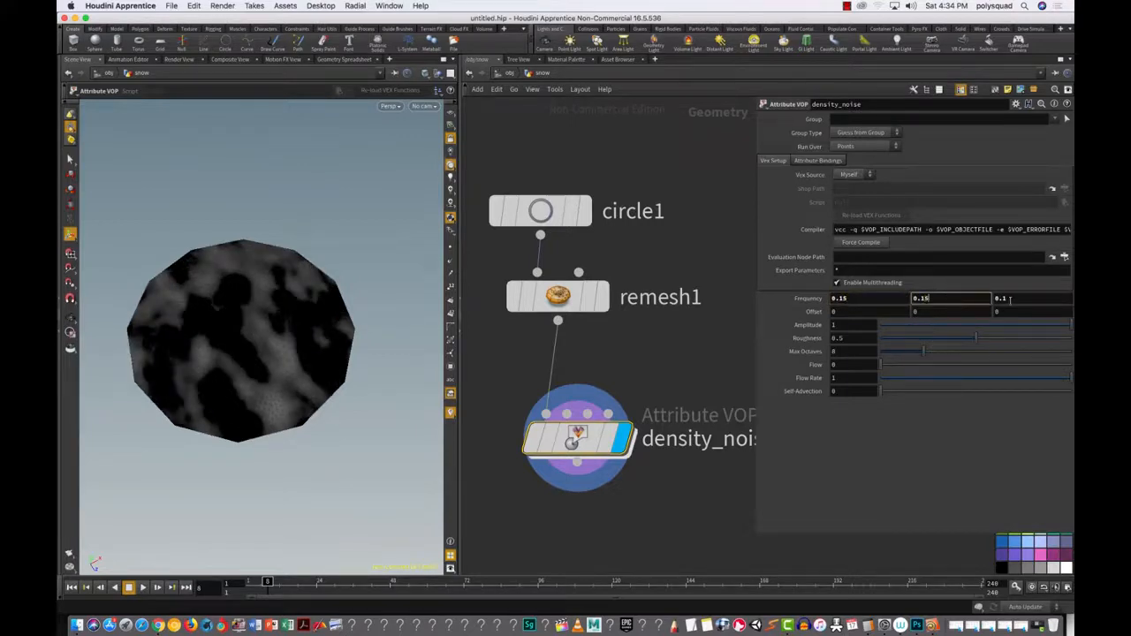
left_click(1011, 300)
type("5")
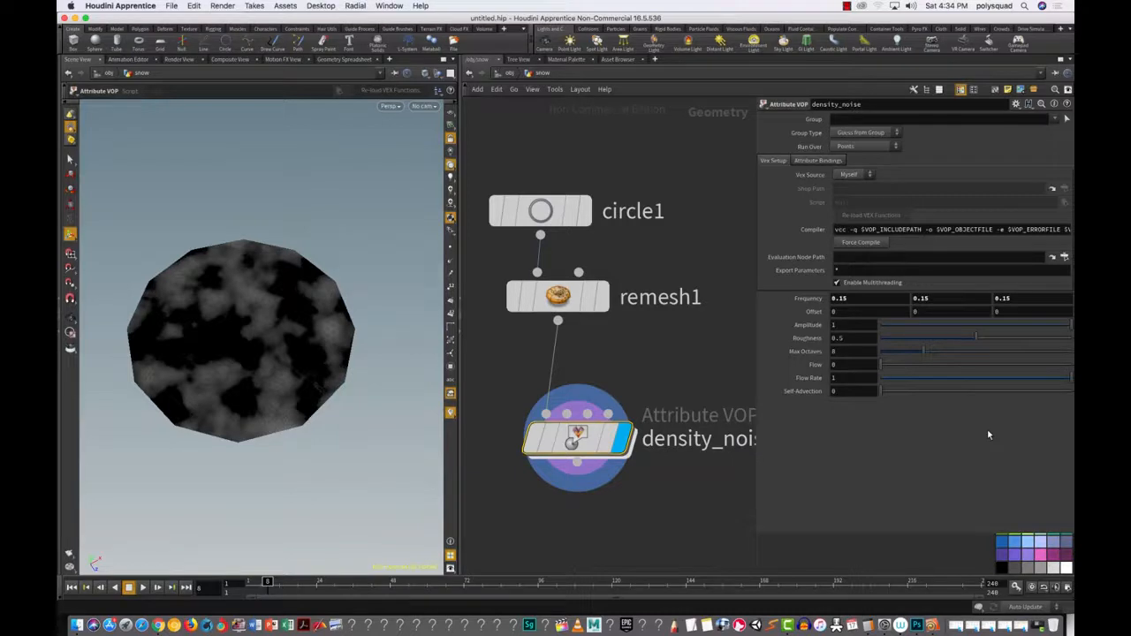
Step: Copy the first Frequency component and paste it as a relative reference into the second component
left_click(860, 300)
middle_click(838, 298)
double_click(852, 298)
right_click(845, 299)
left_click(872, 357)
double_click(948, 297)
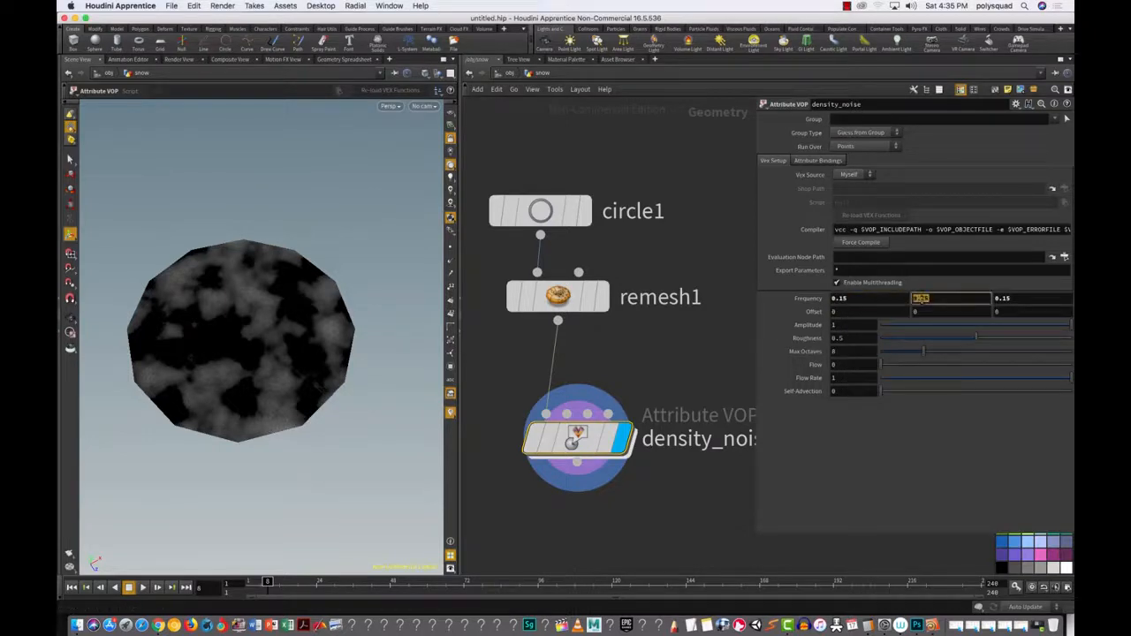
right_click(921, 299)
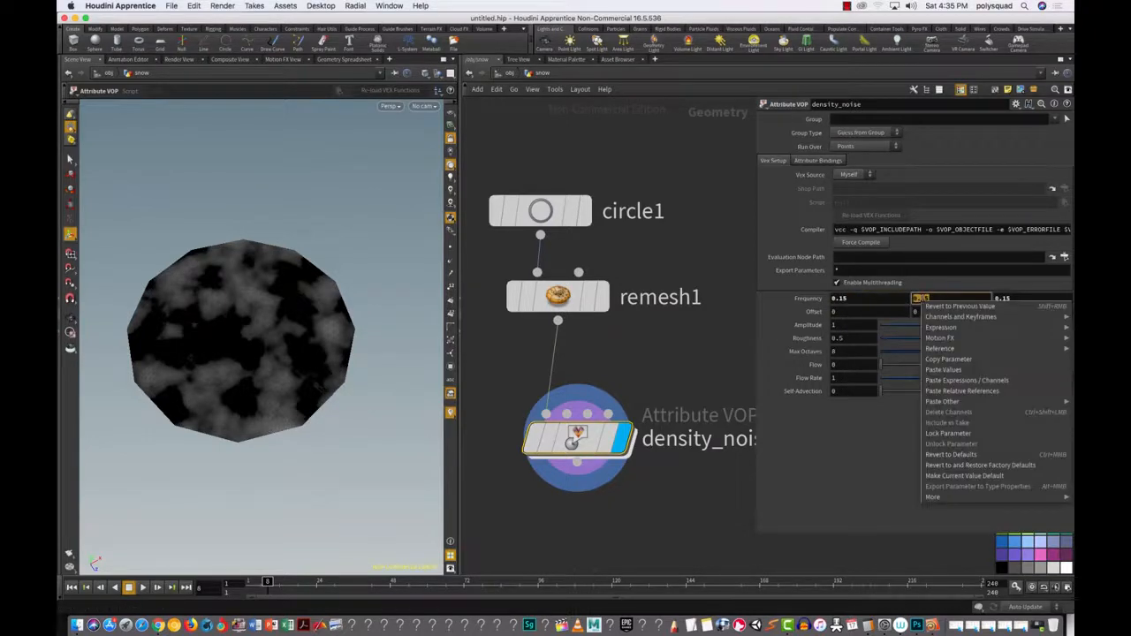
left_click(959, 391)
Step: Link the third Frequency component to the first with a relative reference and switch the display back to values
left_click_drag(955, 298, 1068, 295)
key("BackSpace")
key("Return")
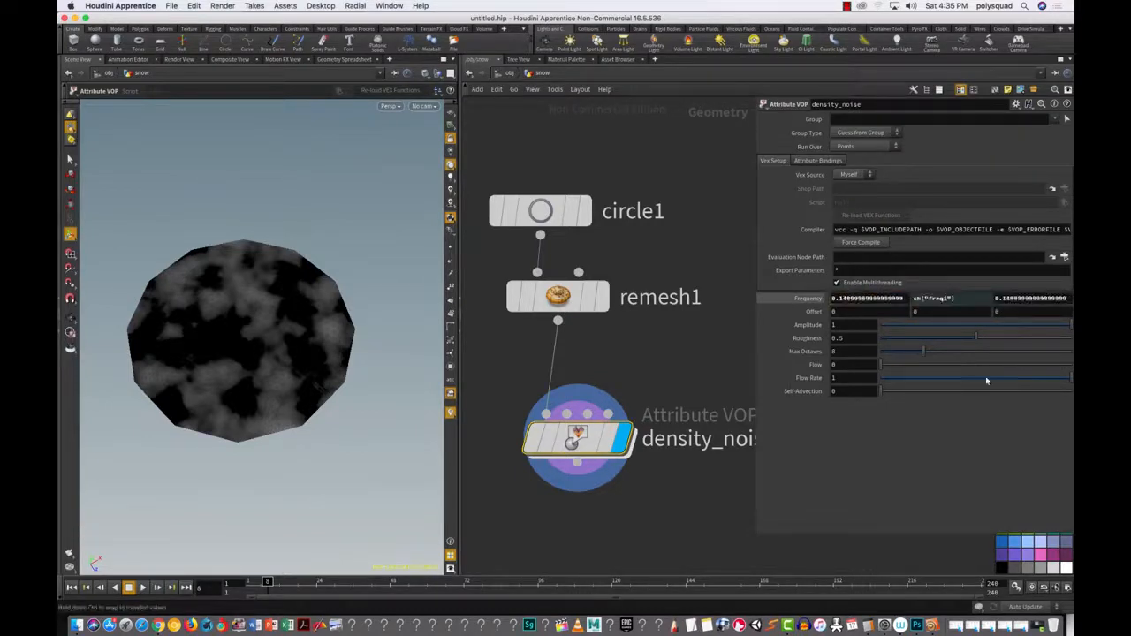
left_click(861, 297)
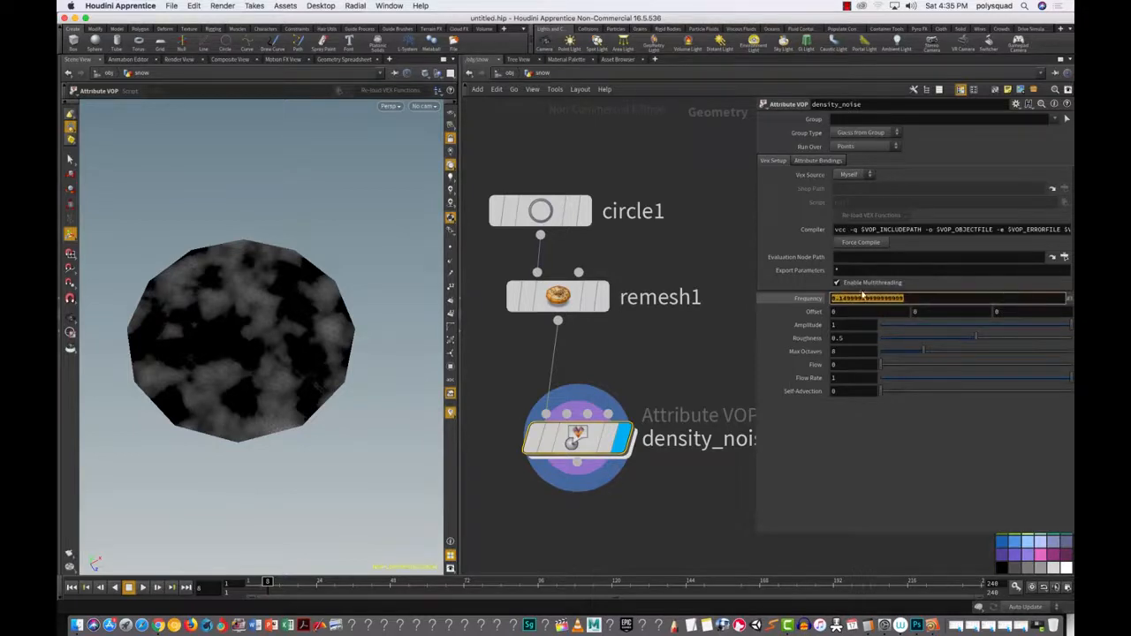
right_click(862, 299)
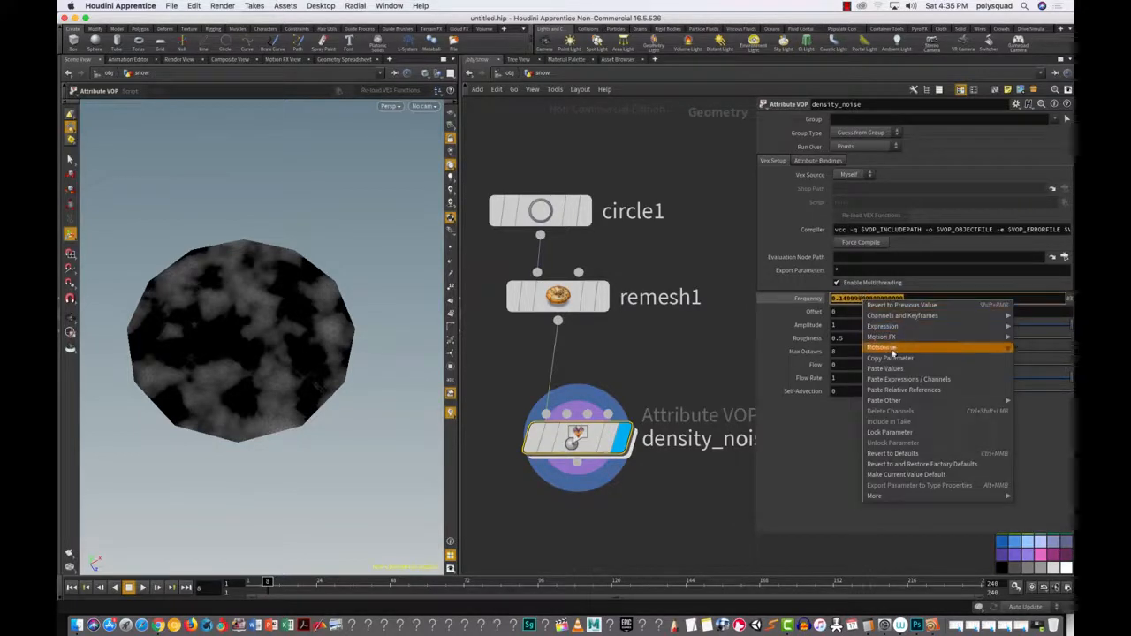
left_click(898, 391)
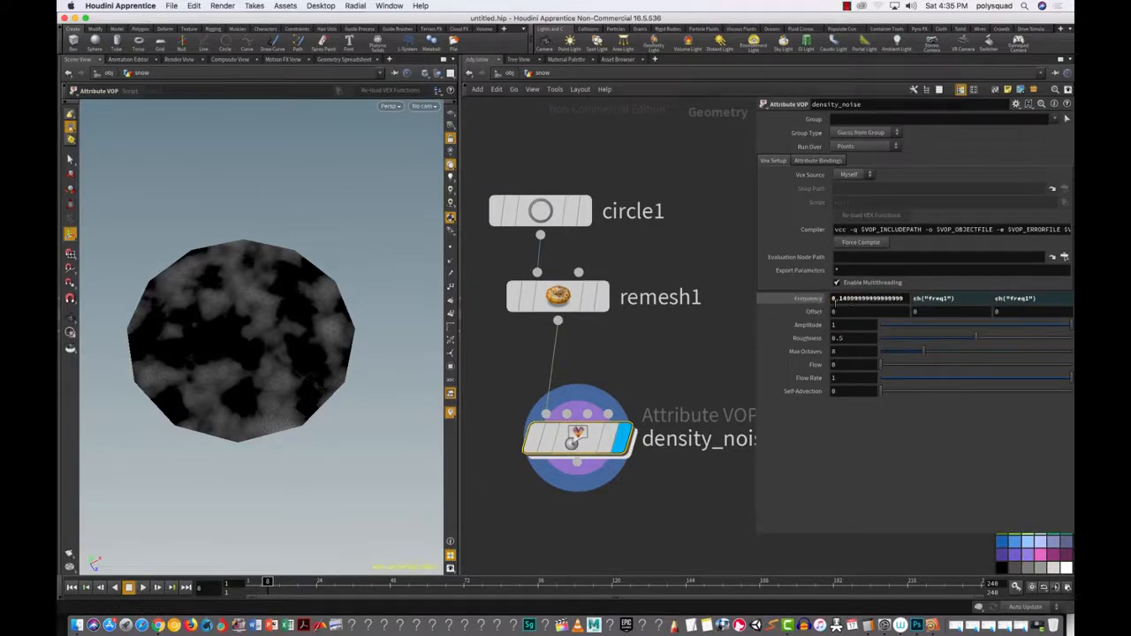
left_click(825, 301)
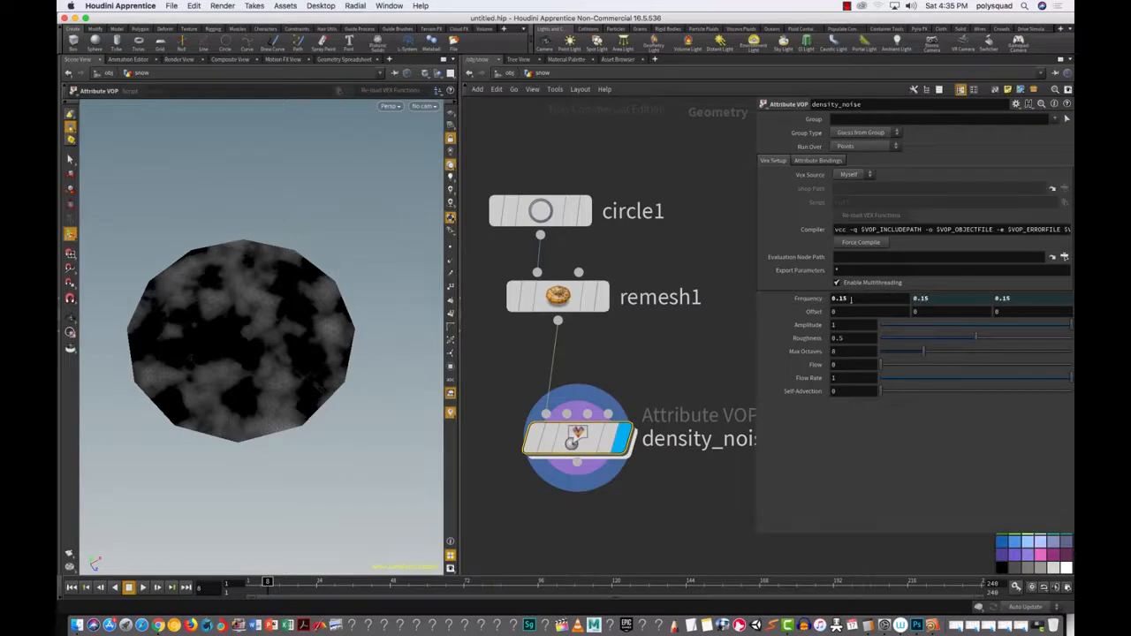
Step: Tune the linked Frequency through its first component, trying 0.25 and 0.17 and settling on 0.12
double_click(849, 298)
right_click(838, 300)
left_click(871, 300)
mouse_move(838, 299)
middle_mouse_down()
mouse_move(875, 301)
mouse_move(848, 311)
middle_mouse_up()
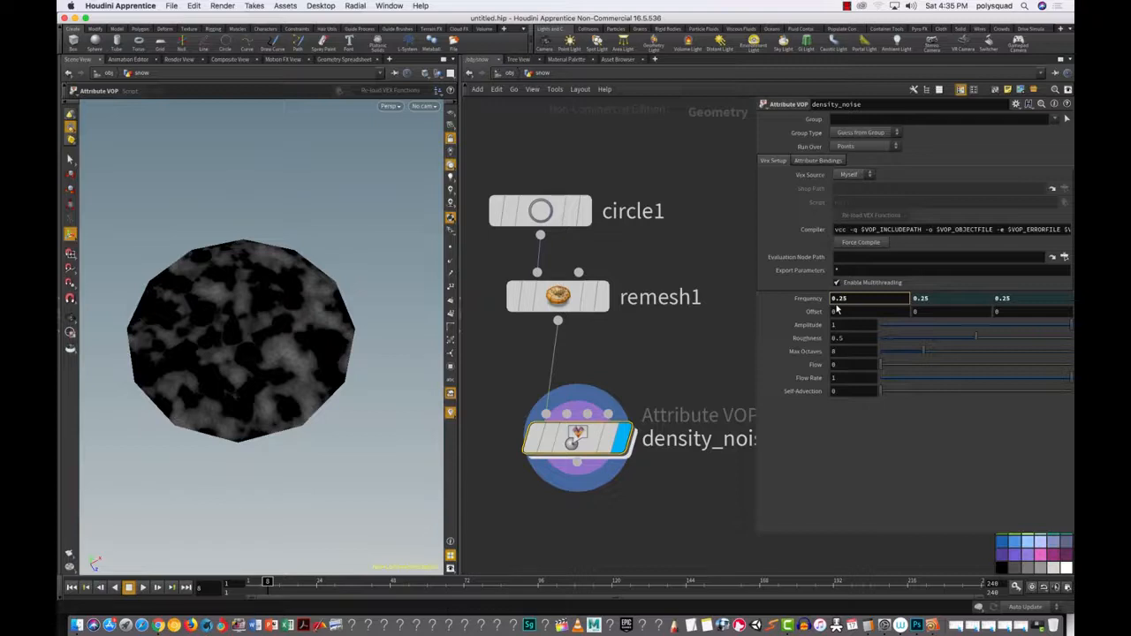
key("BackSpace")
key("BackSpace")
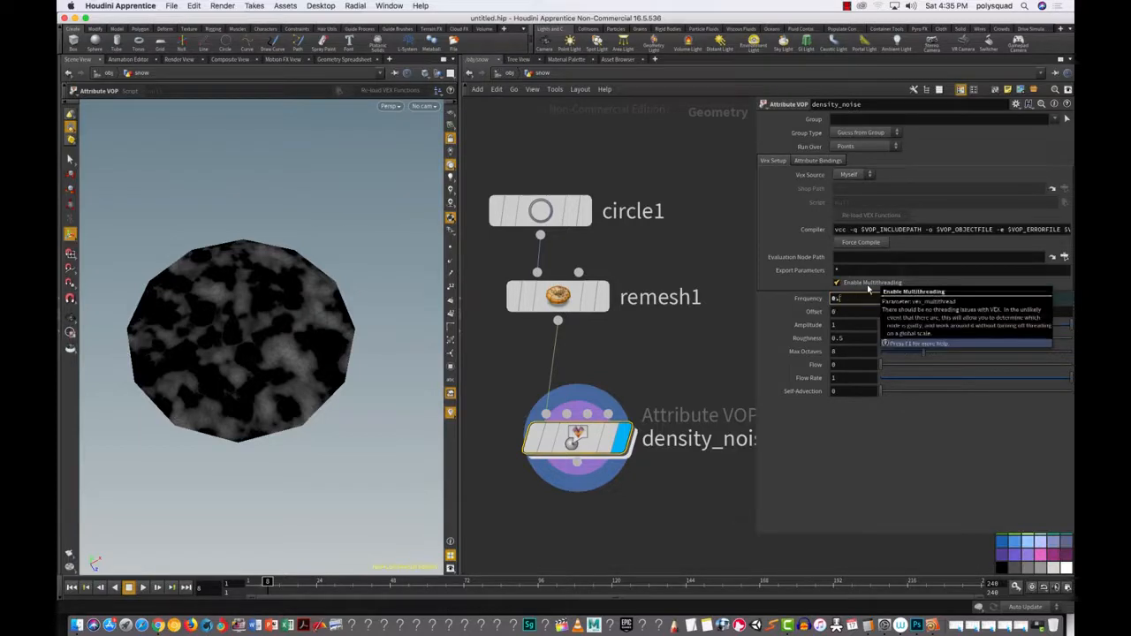
type("17")
key("Return")
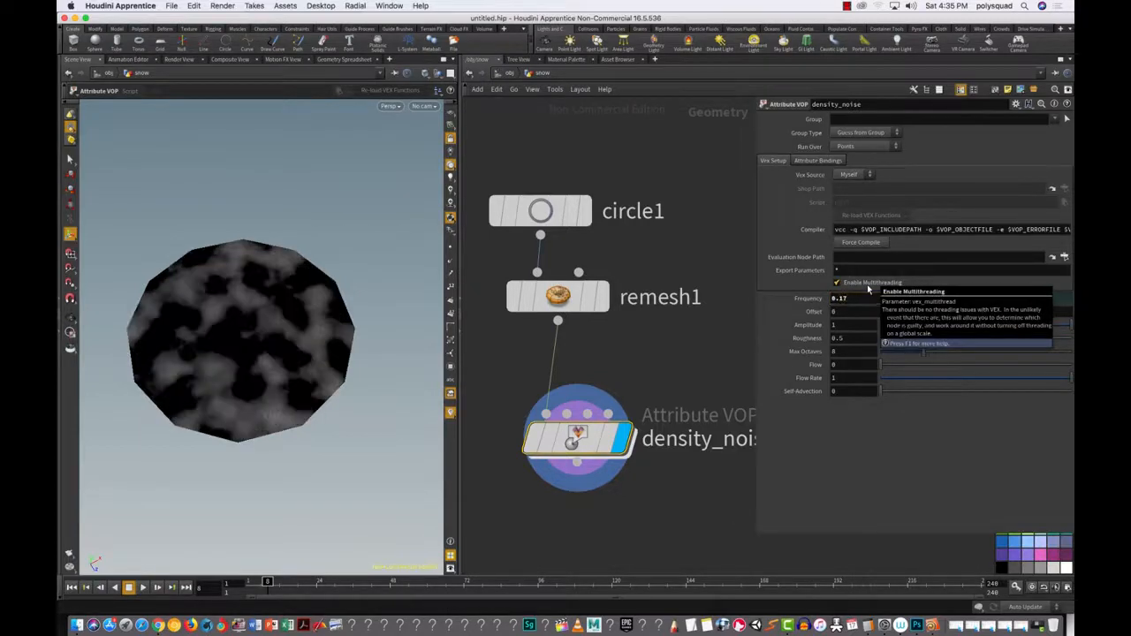
left_click(852, 298)
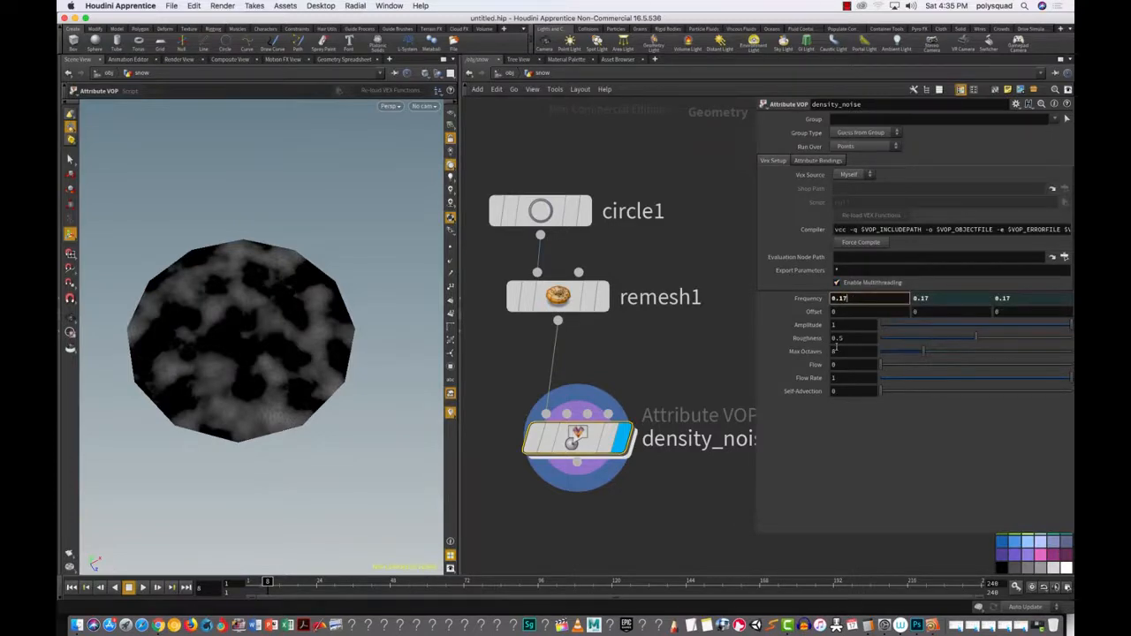
key("BackSpace")
type("2")
key("Return")
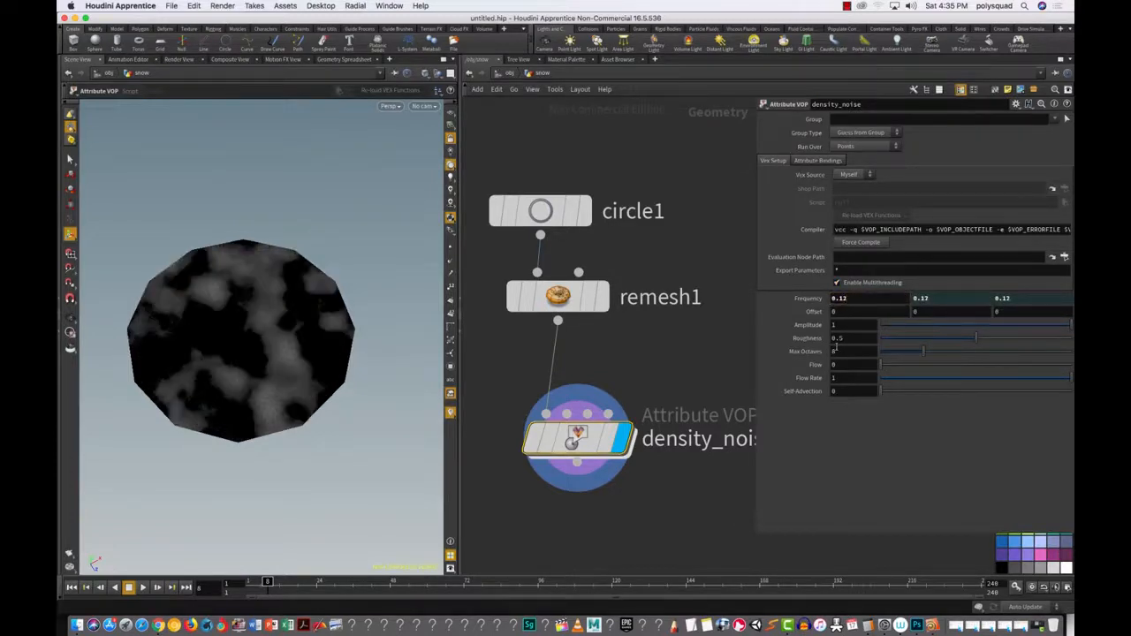
Step: Set the noise Amplitude to 4.5 and lower the Roughness to 0
right_click(845, 324)
key("Escape")
middle_click_drag(848, 325, 906, 305)
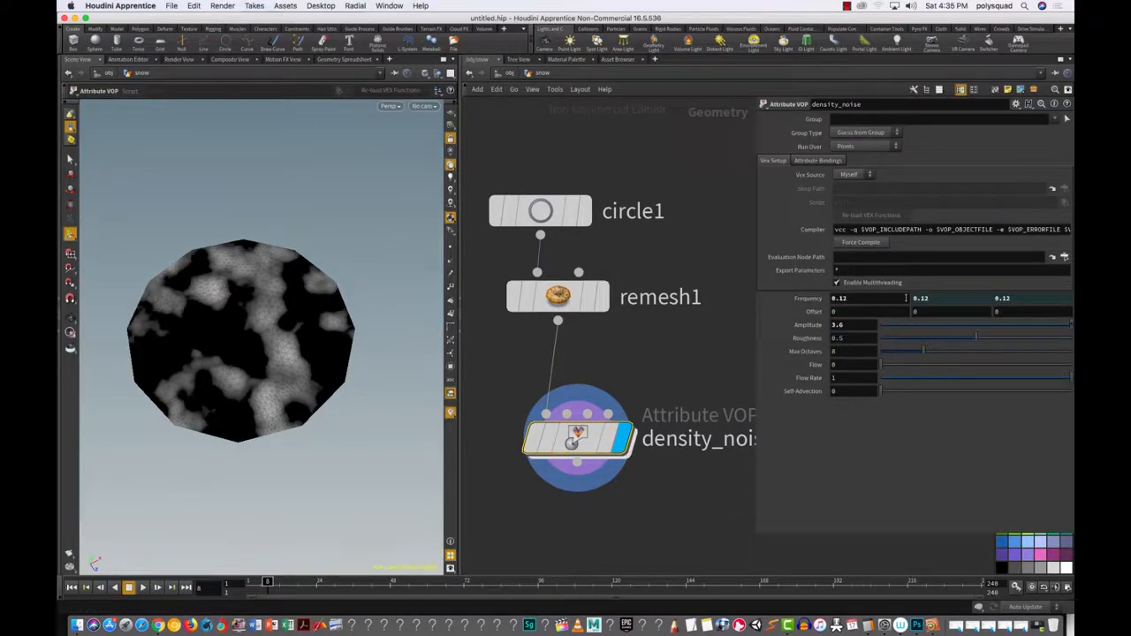
left_click(846, 325)
type("4")
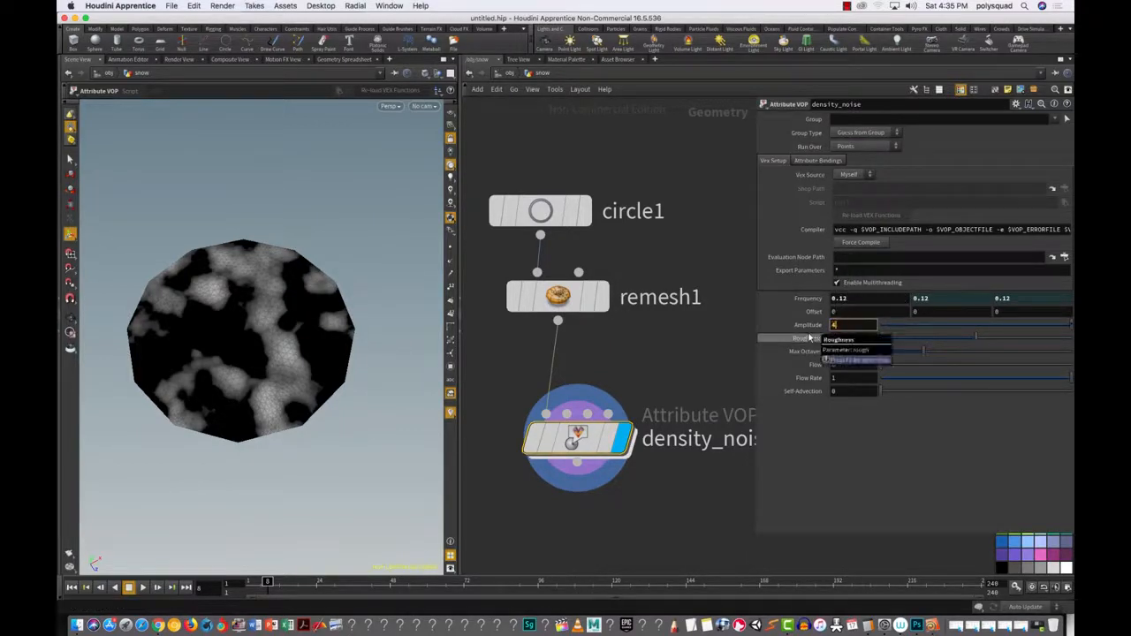
type(".5")
key("Return")
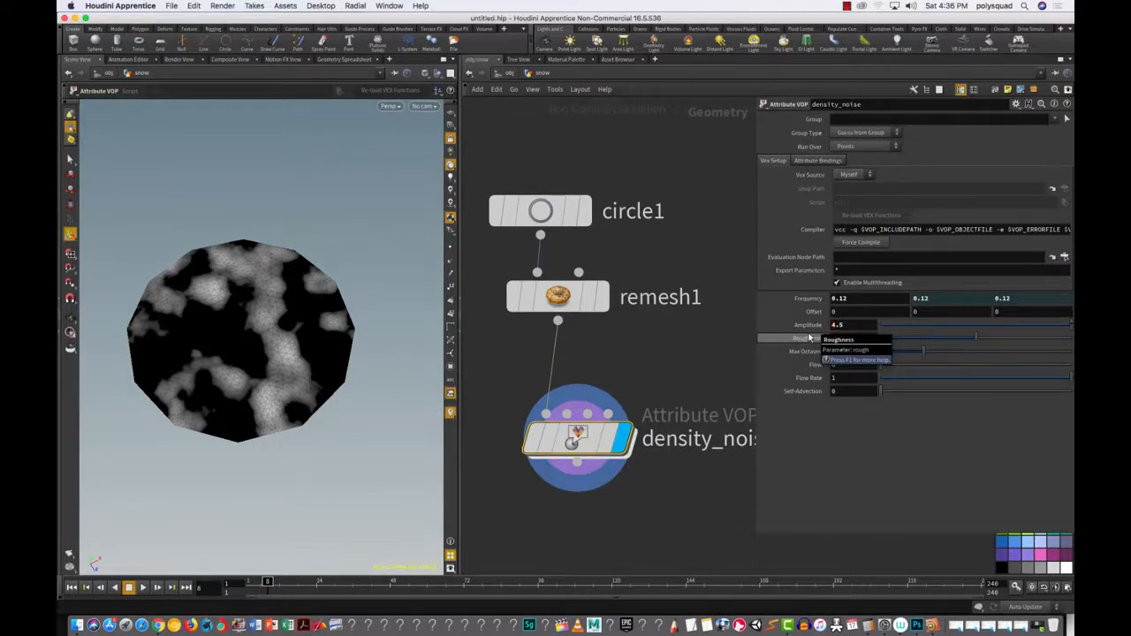
left_click(949, 346)
left_click_drag(937, 345, 858, 353)
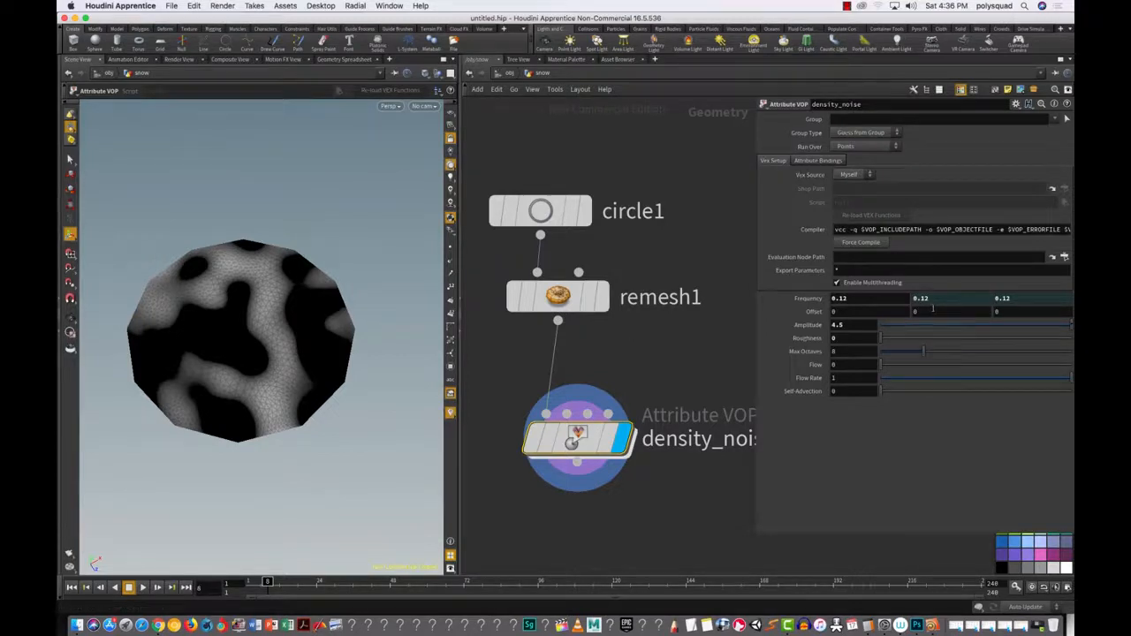
Step: Shift the noise Offset interactively, setting the first component to 1.3 and the third to 0.9 while varying the second
right_click(852, 309)
middle_click_drag(852, 308, 905, 312)
middle_click_drag(997, 312, 1038, 312)
mouse_move(928, 312)
middle_mouse_down()
mouse_move(985, 315)
mouse_move(922, 322)
mouse_move(923, 301)
mouse_move(938, 302)
middle_mouse_up()
middle_click_drag(928, 311, 937, 309)
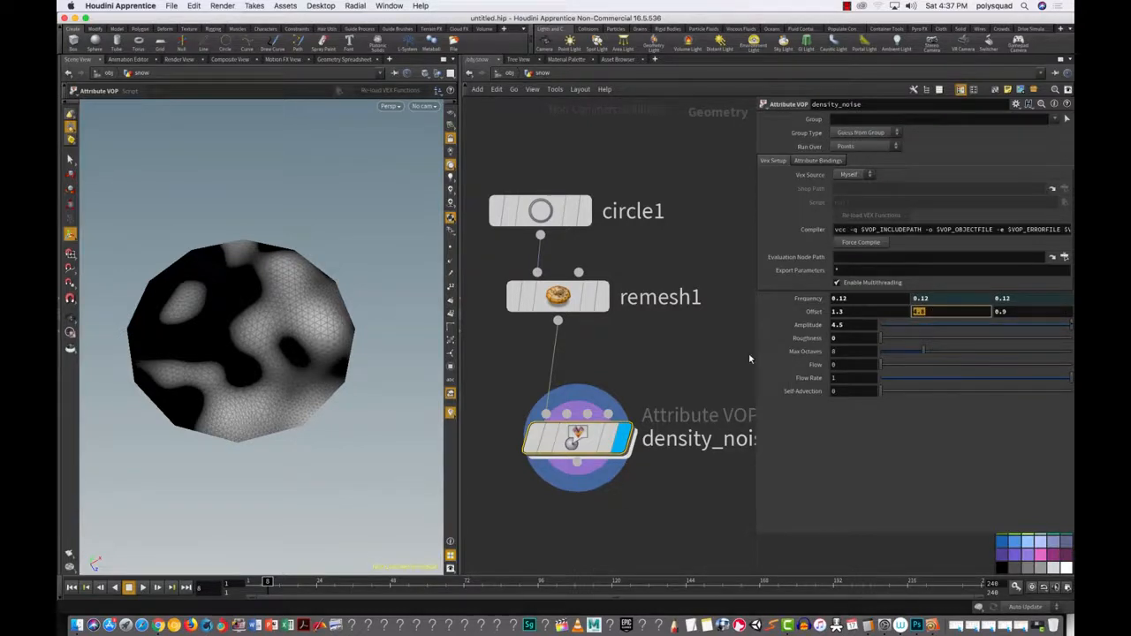
Step: Drive the second Offset component with the expression $F and preview the noise animation with real-time playback
type("$F")
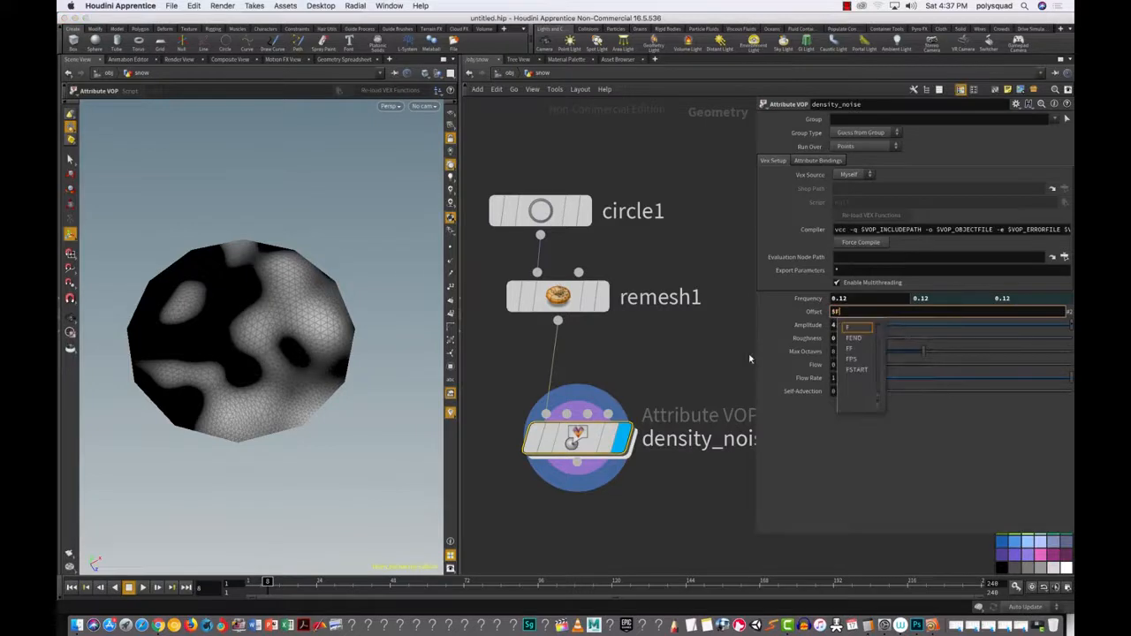
key("Return")
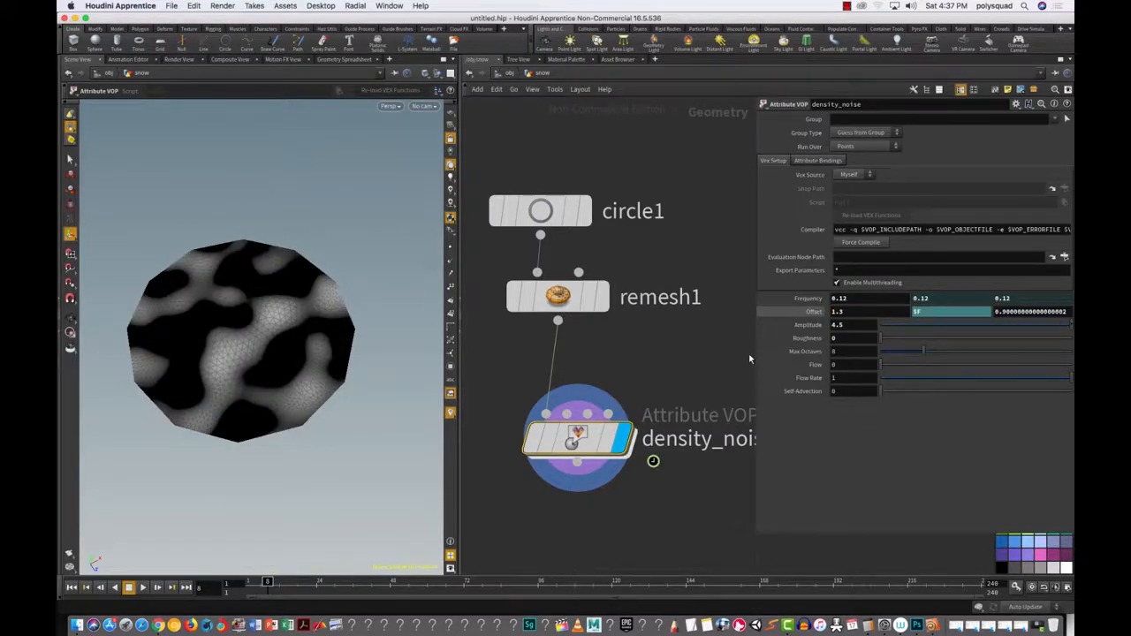
left_click(142, 588)
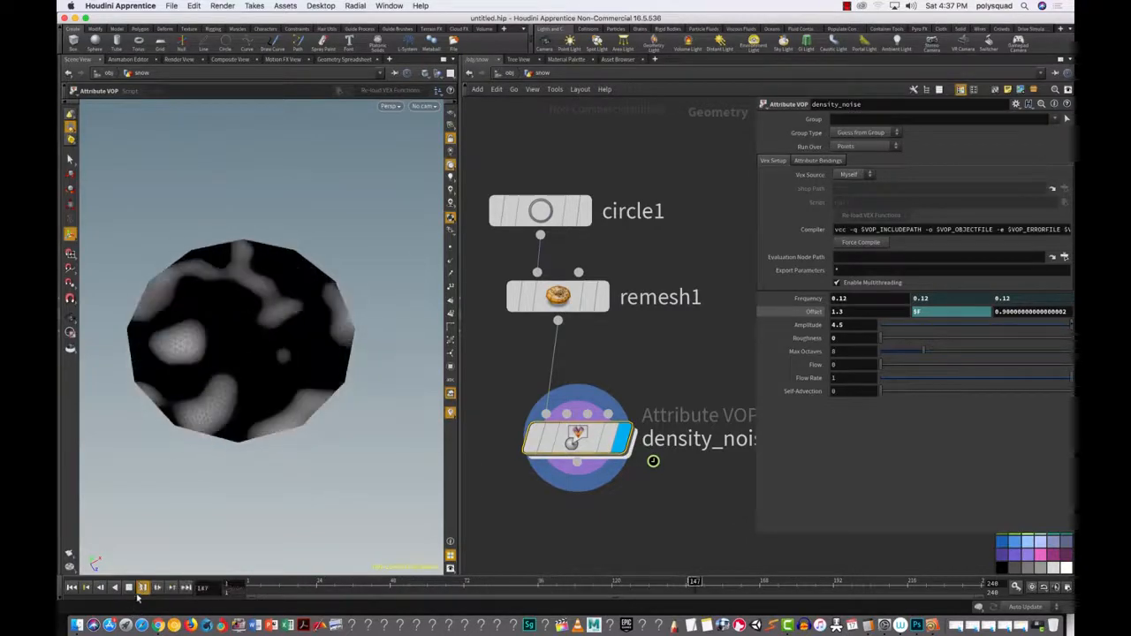
left_click(129, 588)
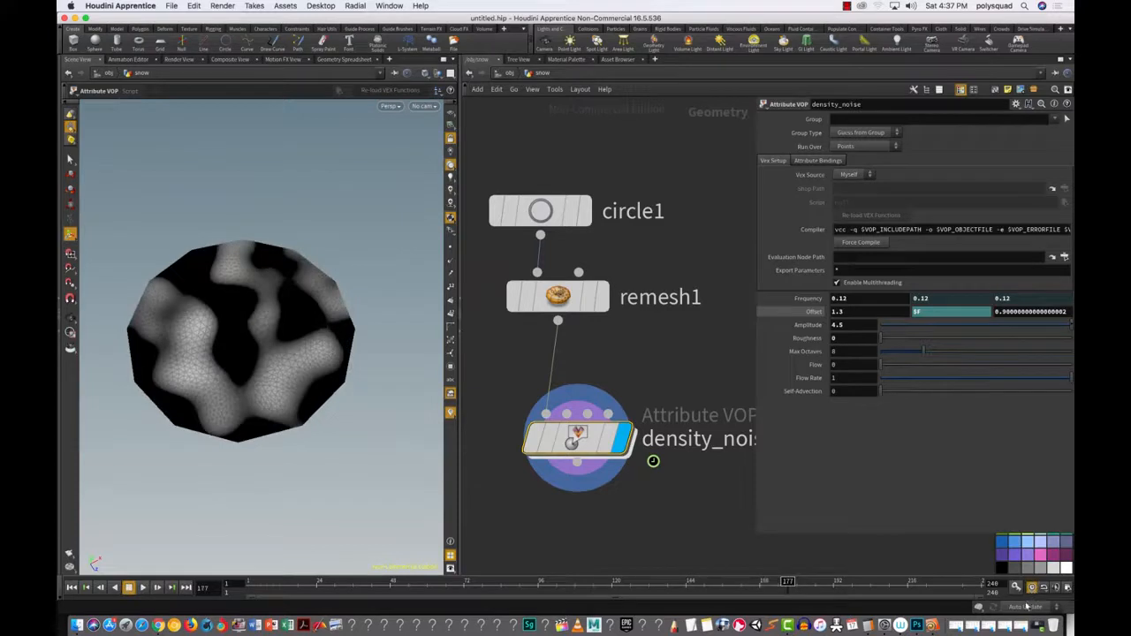
left_click(142, 587)
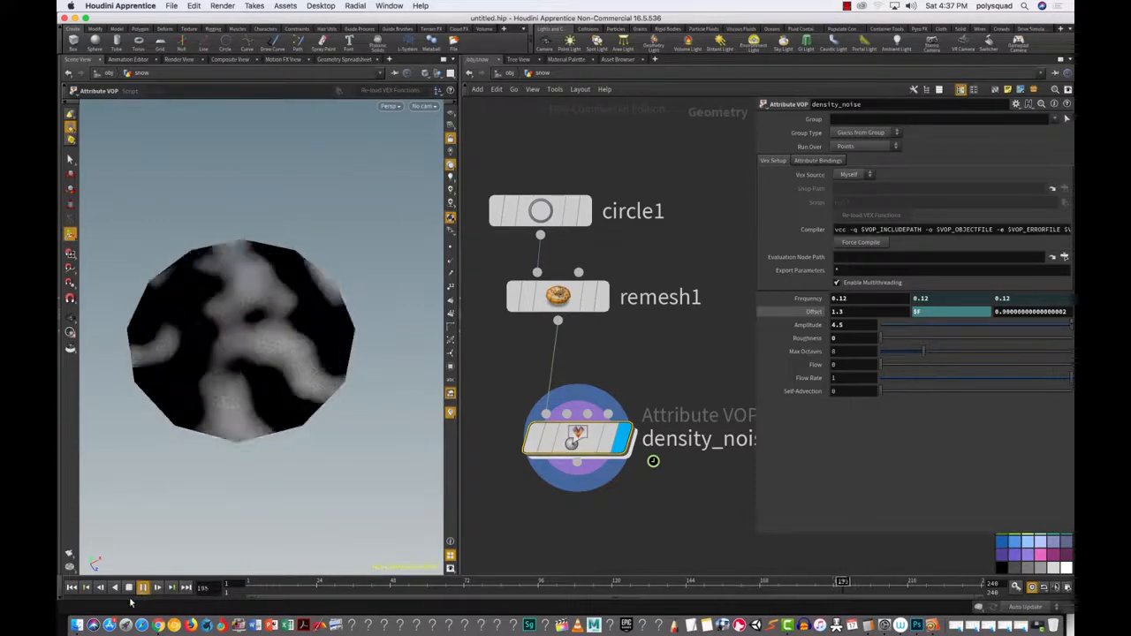
left_click(128, 588)
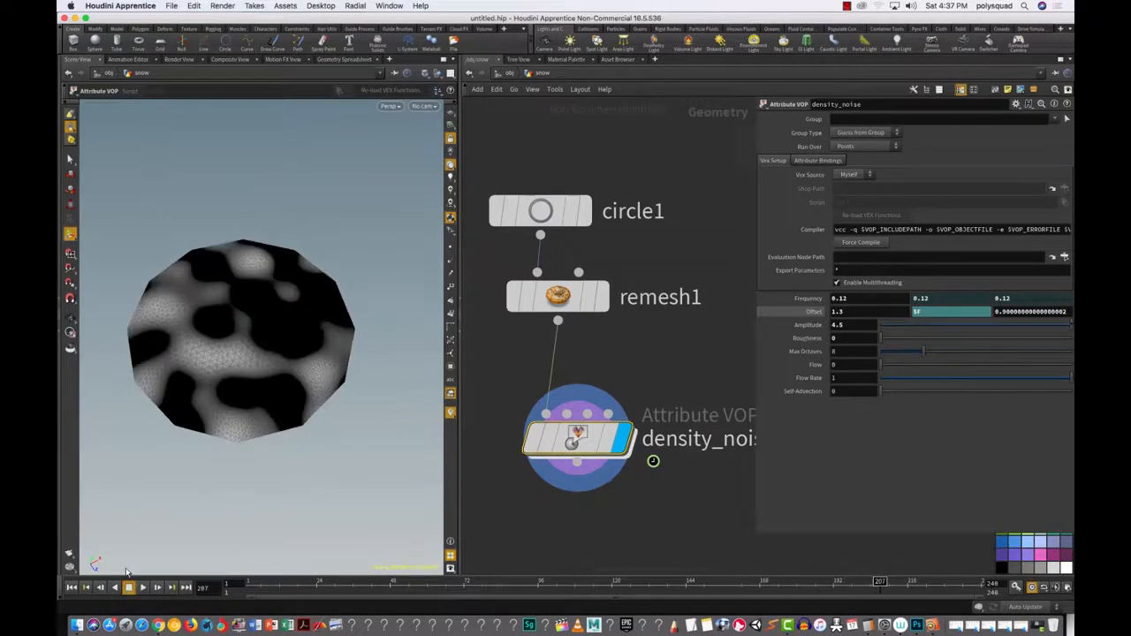
Step: Slow the noise by changing the second Offset expression to $F*.01 and play the animation
left_click(950, 311)
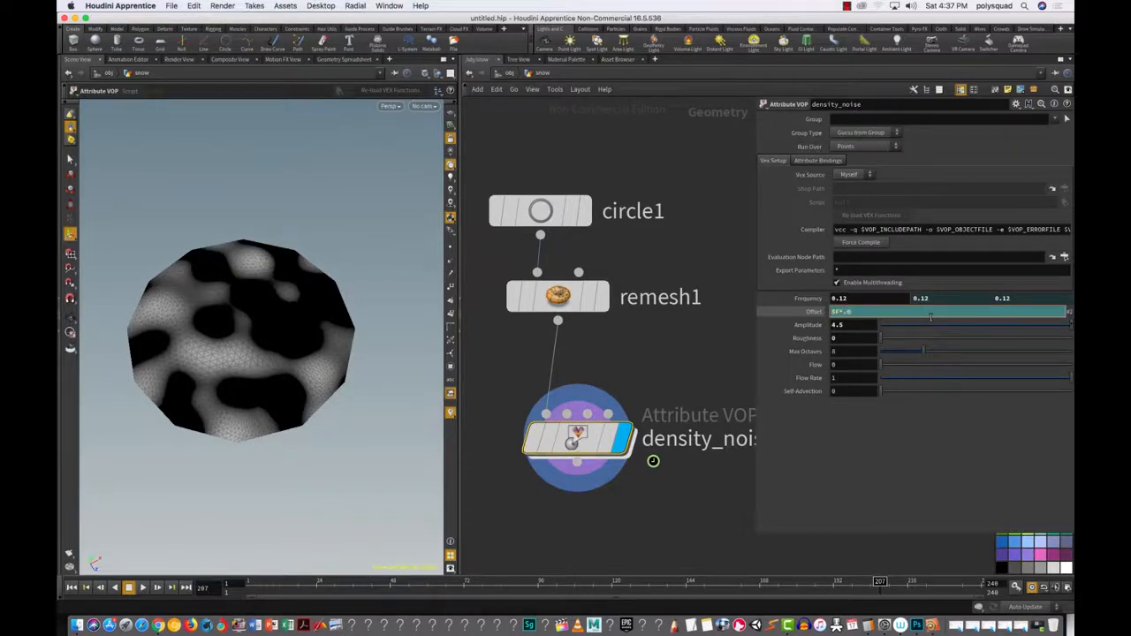
key("Return")
left_click(142, 587)
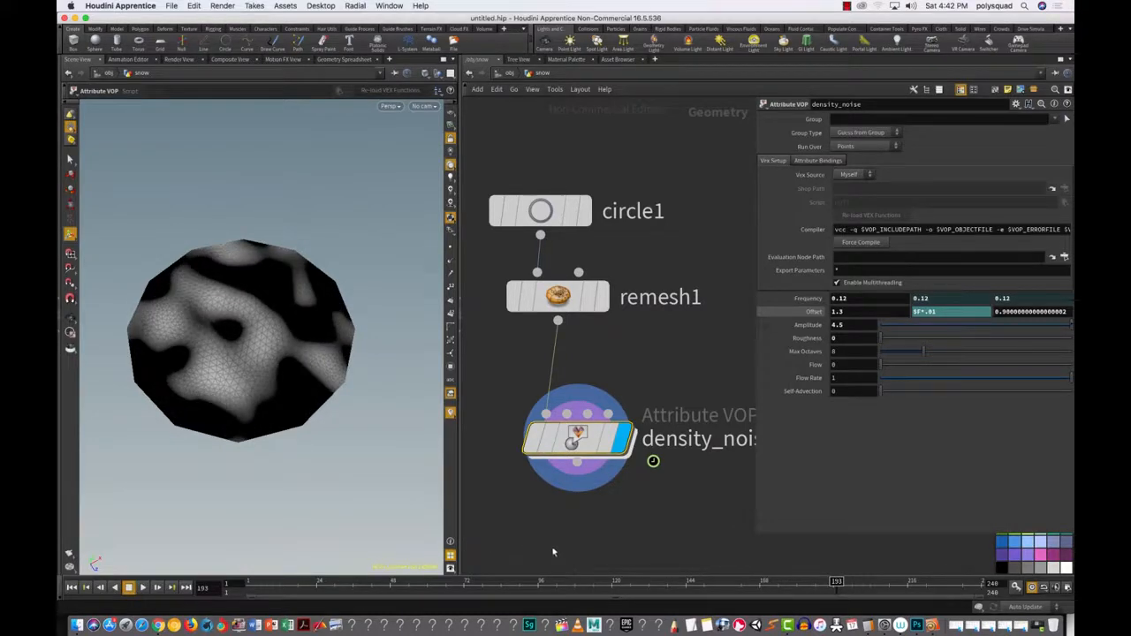
Step: Add a Facet node below density_noise, connect it to that node's output, set its display flag and align it in the chain
key("Tab")
type("facet")
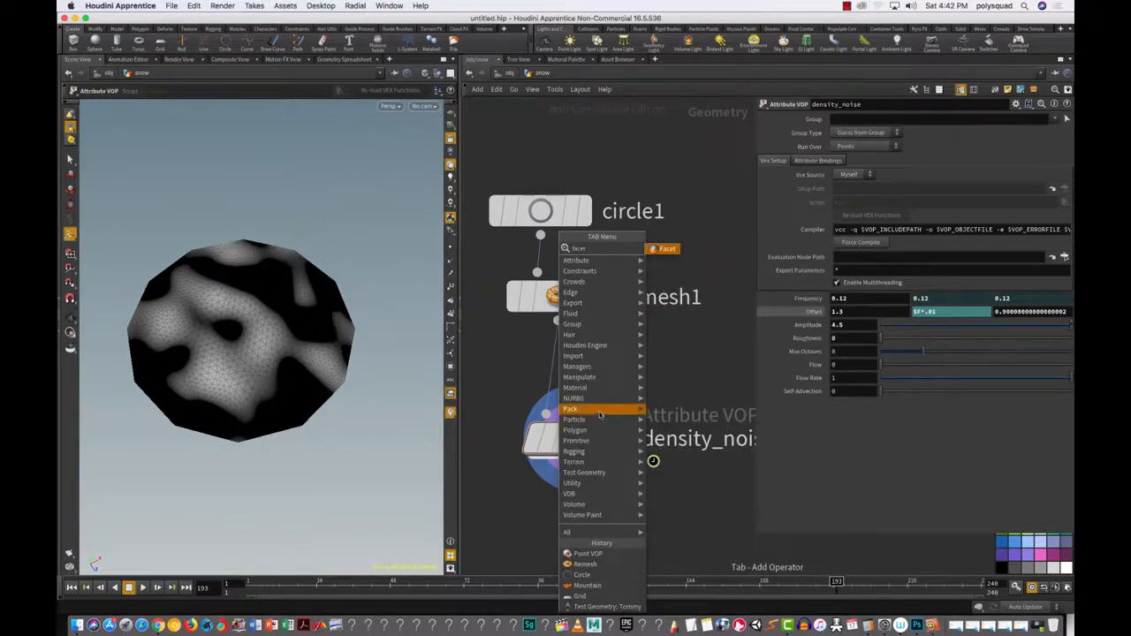
left_click(670, 251)
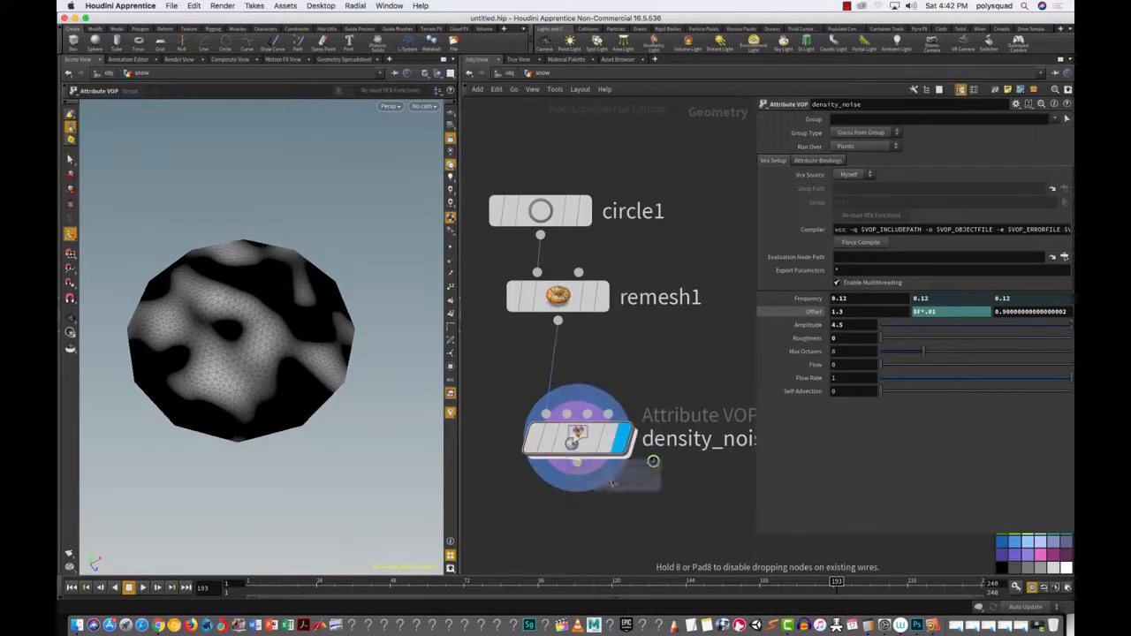
left_click(590, 529)
left_click_drag(578, 466, 589, 504)
left_click(645, 473)
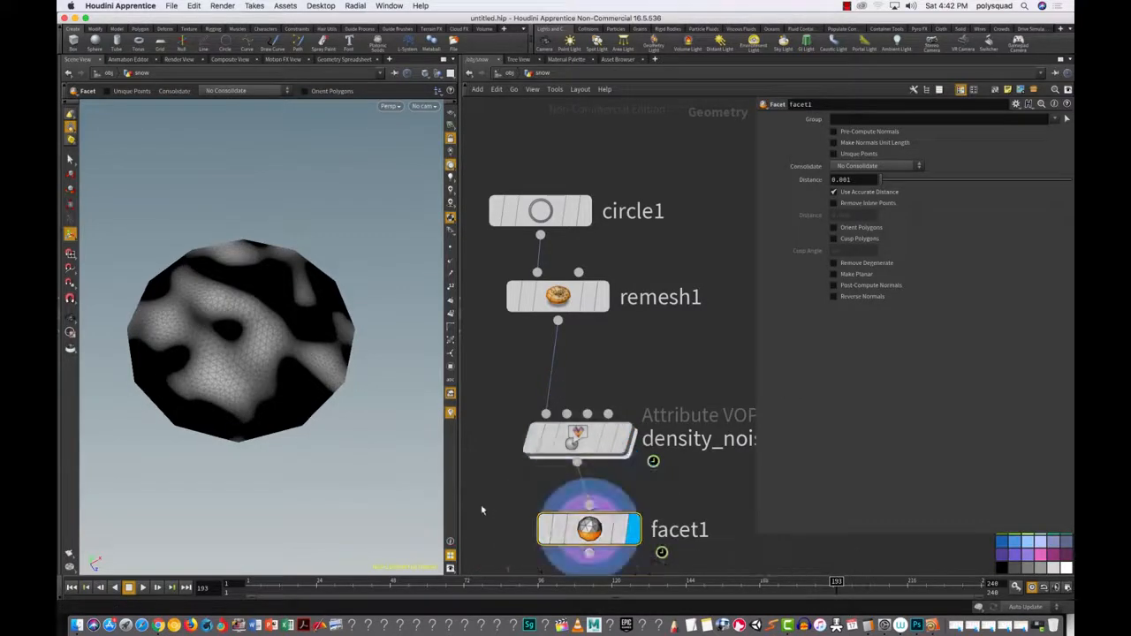
middle_click_drag(482, 512, 480, 387)
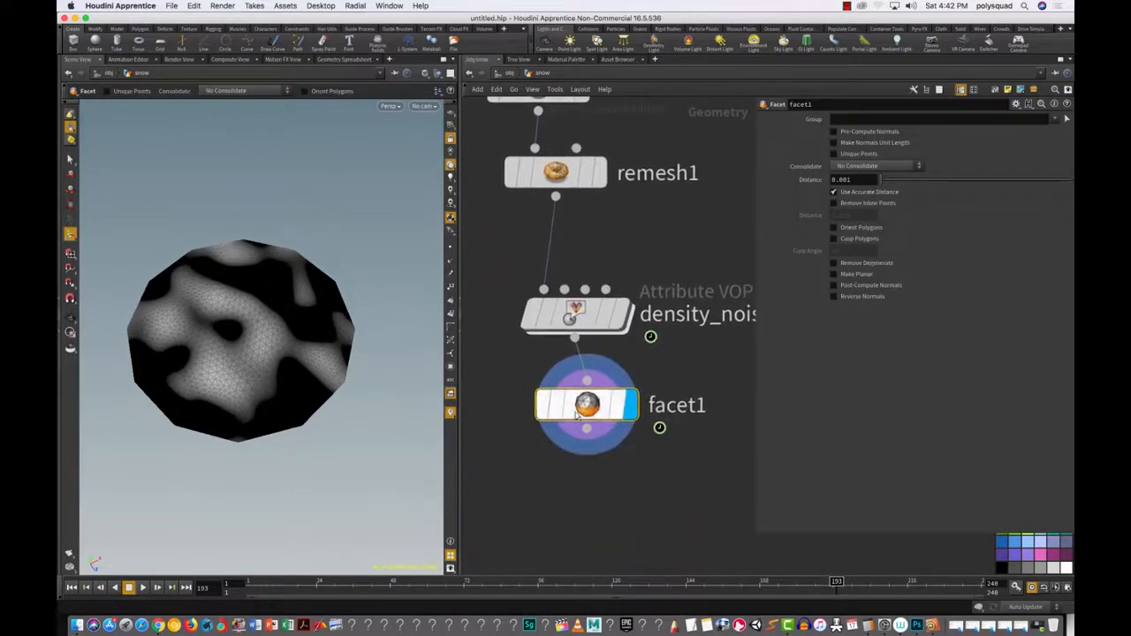
left_click_drag(593, 409, 581, 441)
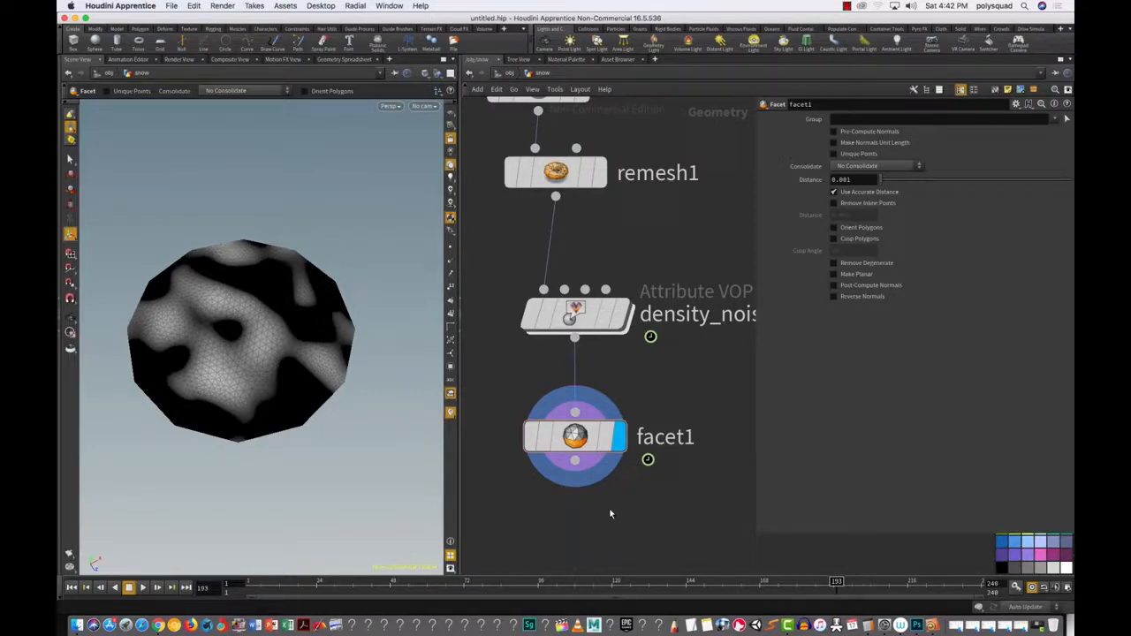
Step: Enable Post-Compute Normals on the facet node and show the normals with the circle viewed side-on above the terrain
left_click_drag(458, 417, 463, 413)
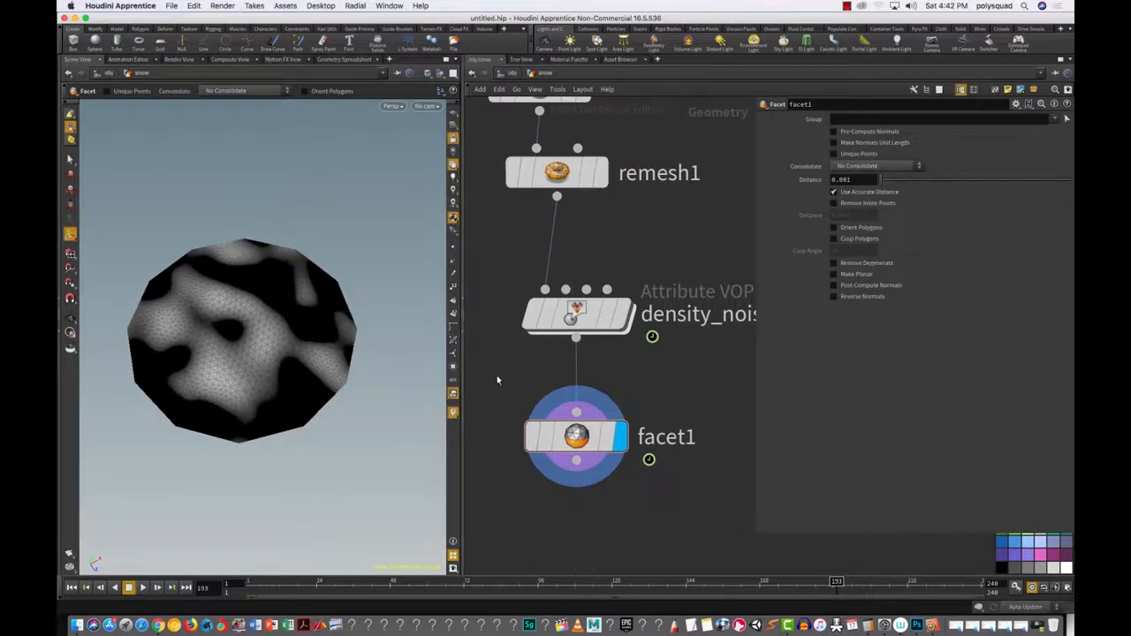
left_click_drag(508, 394, 649, 518)
key("Escape")
left_click_drag(321, 487, 304, 418)
key("Return")
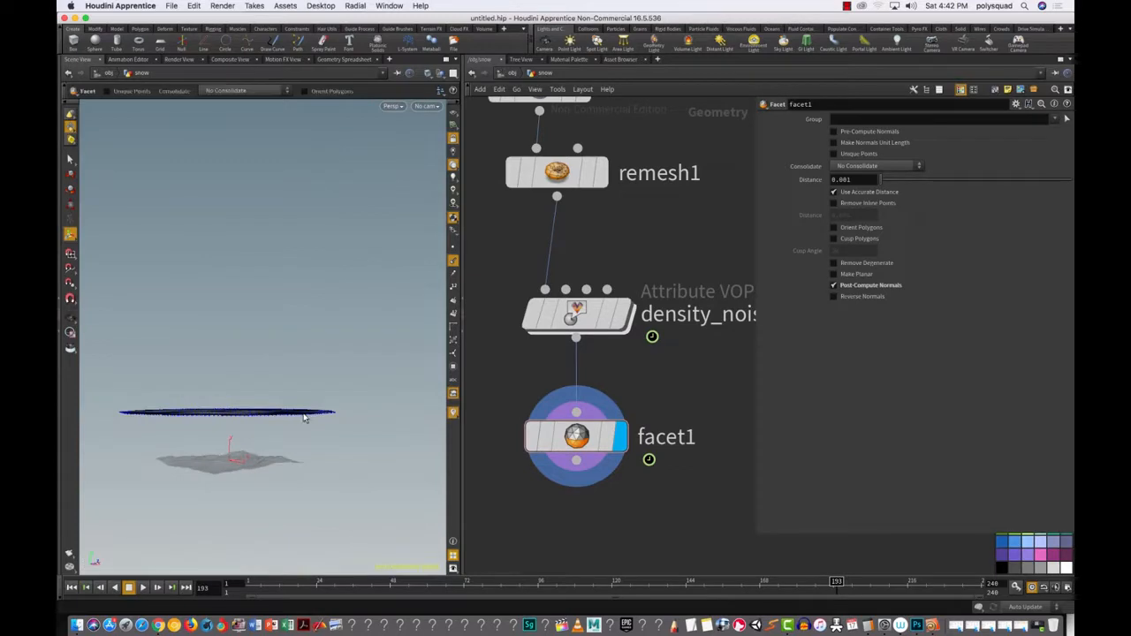
key("Escape")
left_click_drag(277, 478, 368, 459)
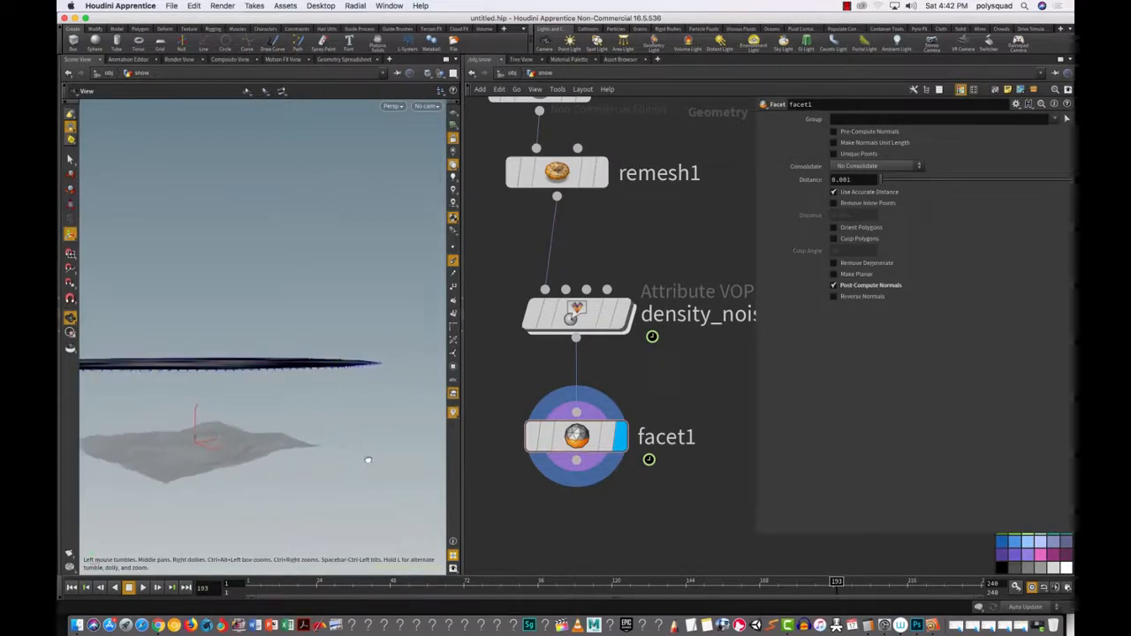
key("Return")
Step: Set the viewport guide size for Scale Normal to 2 in the display options
key("s")
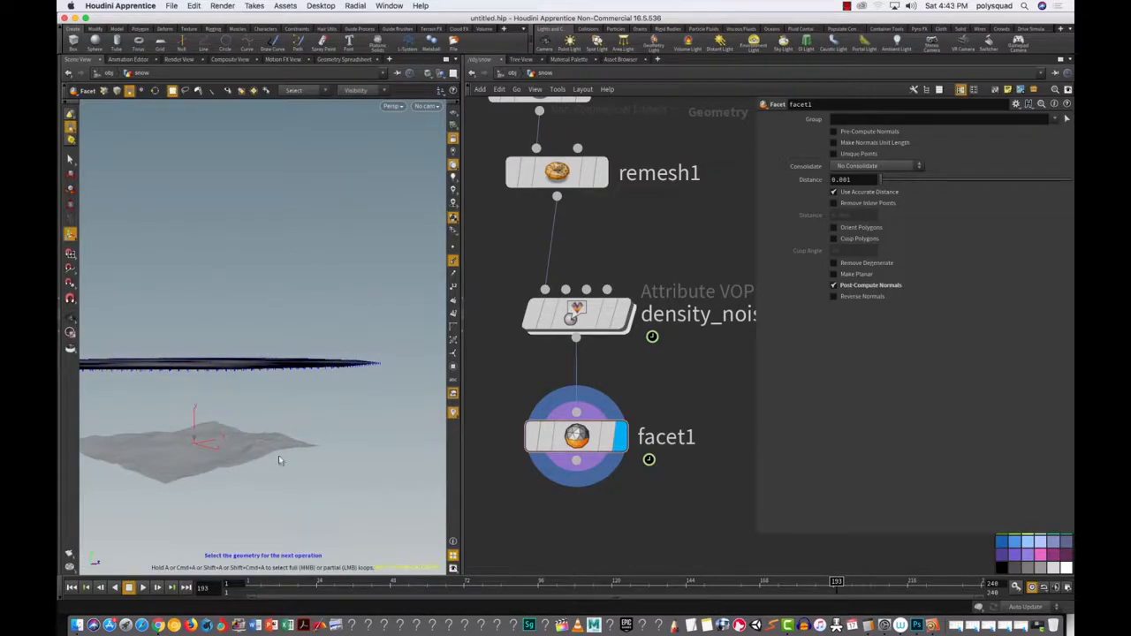
key("d")
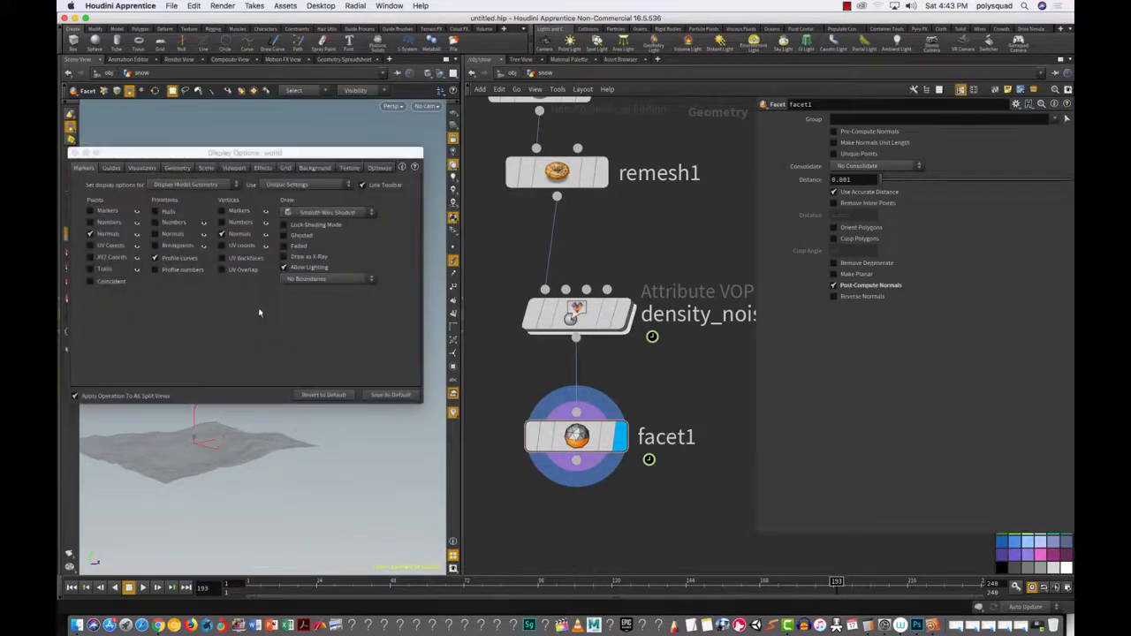
left_click(111, 168)
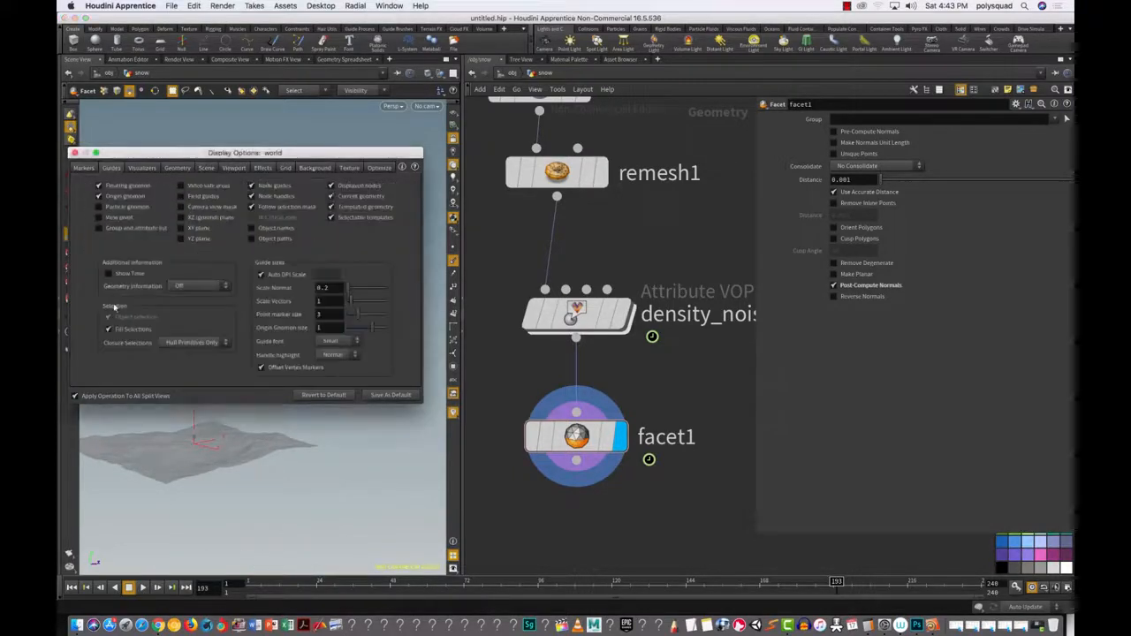
left_click_drag(297, 153, 521, 85)
mouse_move(575, 222)
left_mouse_down()
mouse_move(588, 229)
mouse_move(582, 219)
left_mouse_up()
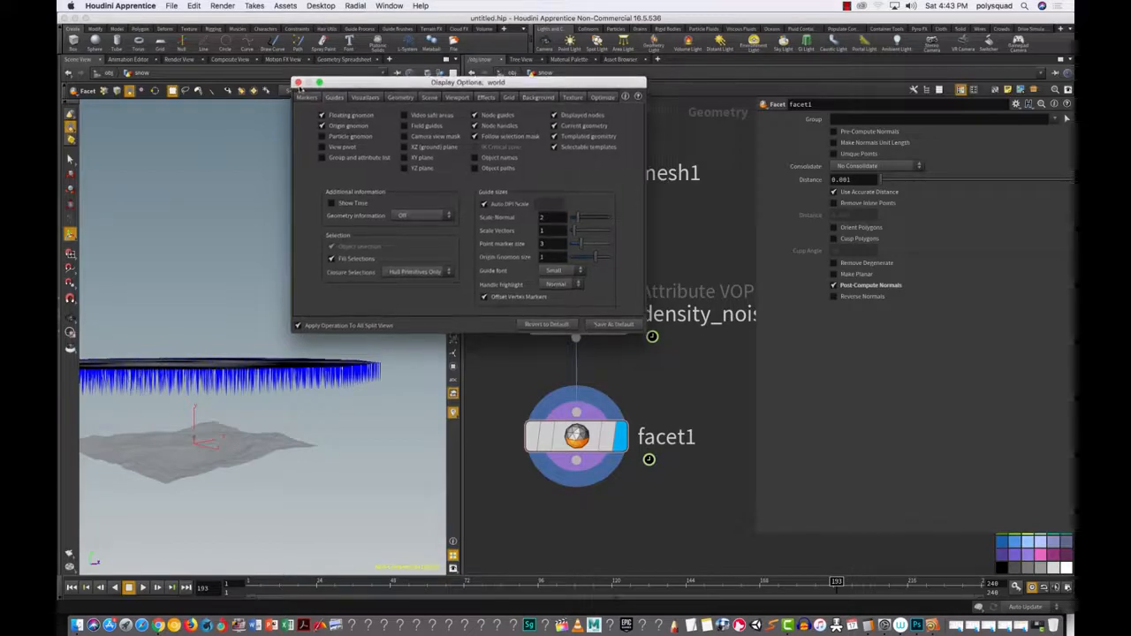
left_click(298, 84)
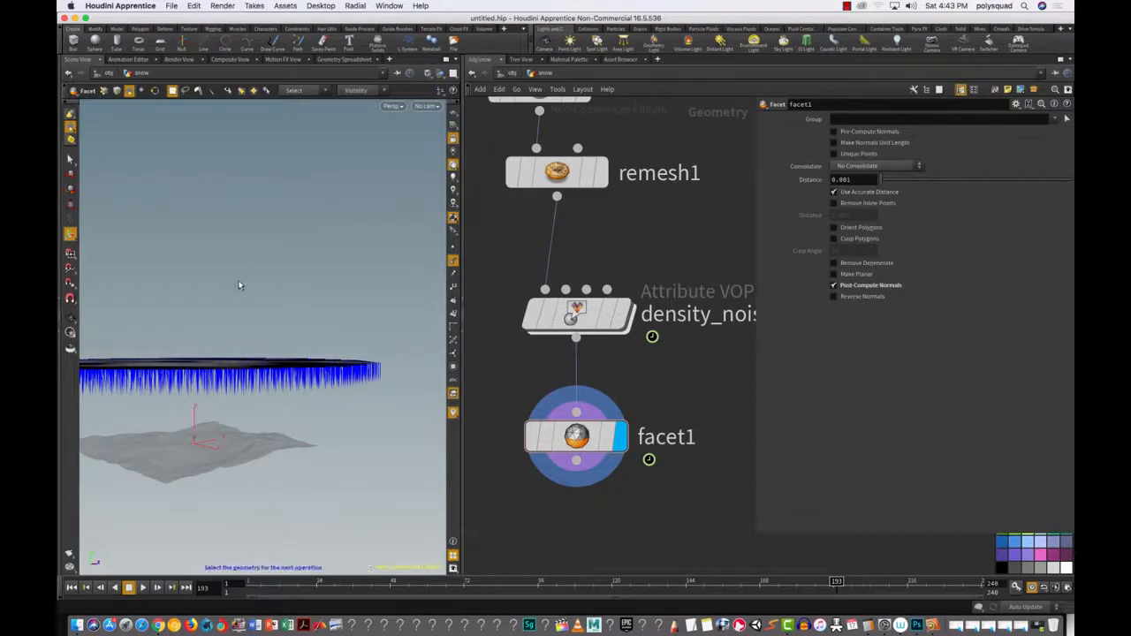
Step: Hide the origin gnomon through the viewport display options and return to the facet node's handle
key("d")
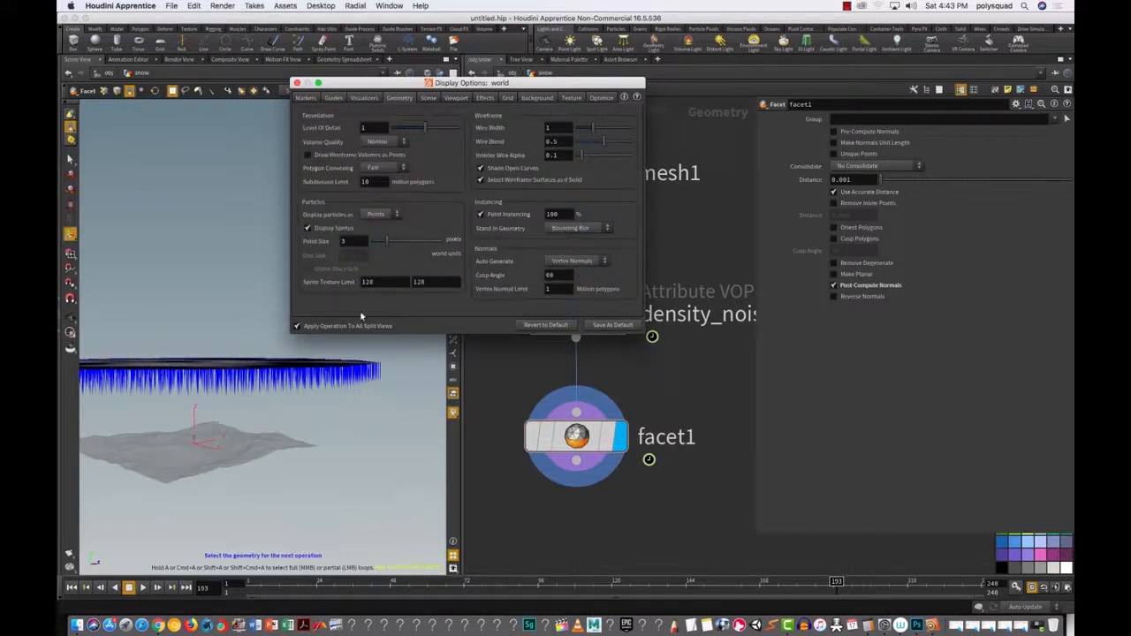
left_click(306, 98)
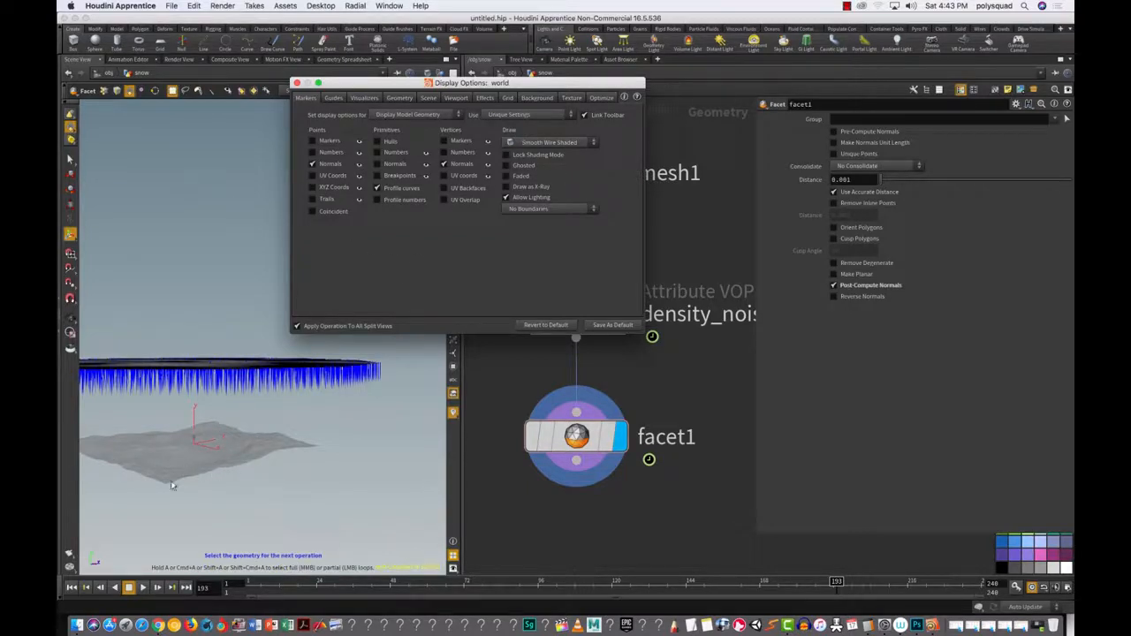
left_click(332, 98)
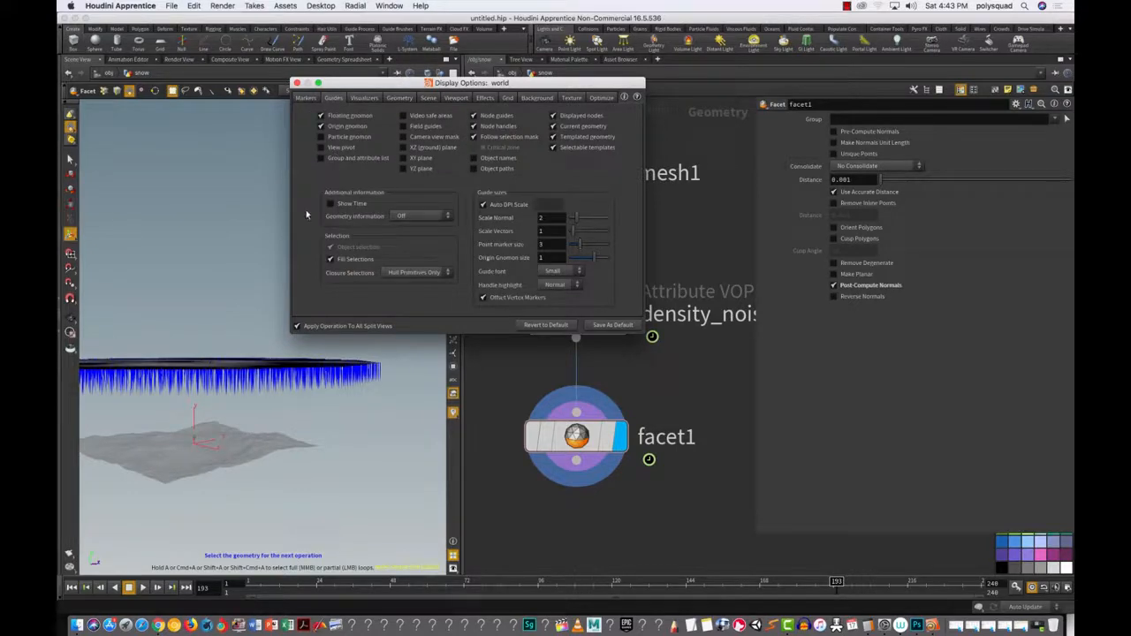
left_click(322, 126)
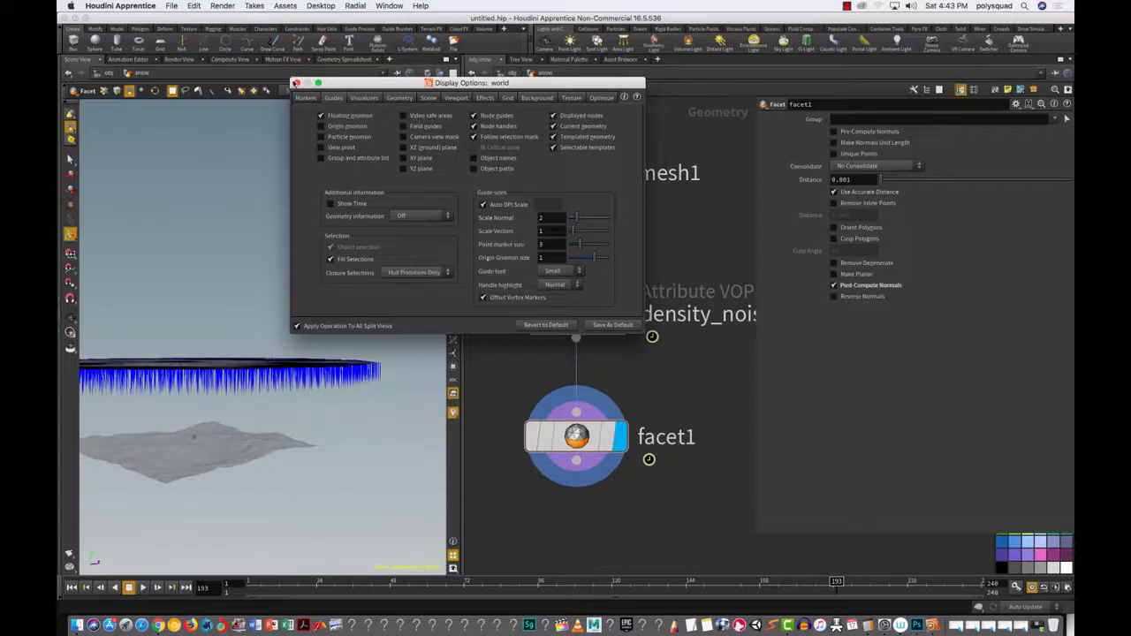
left_click(296, 83)
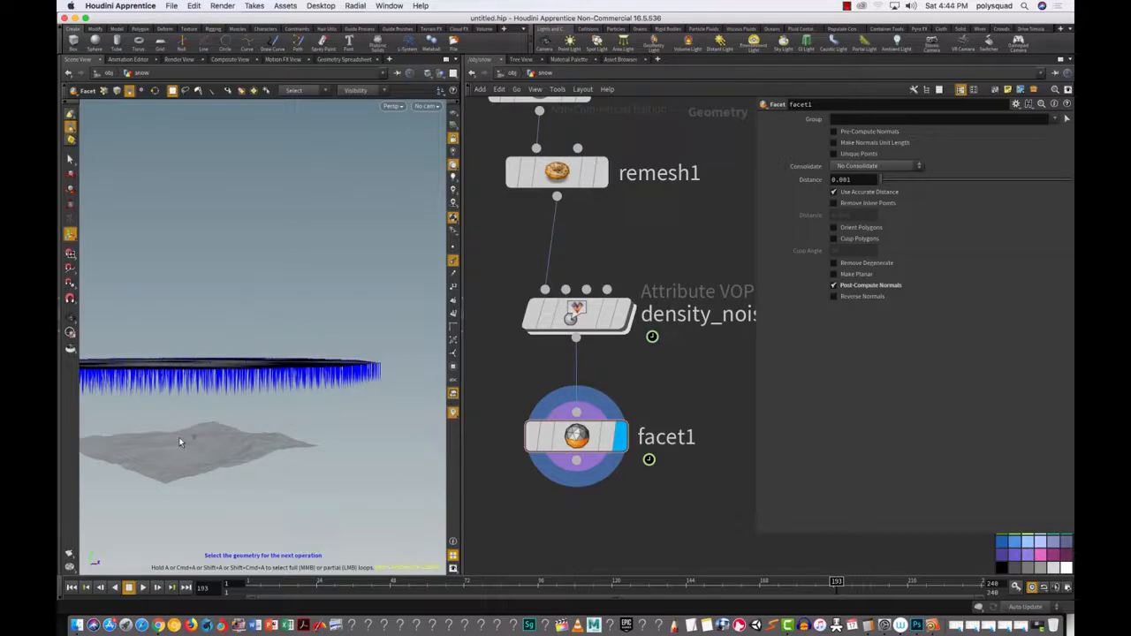
key("Return")
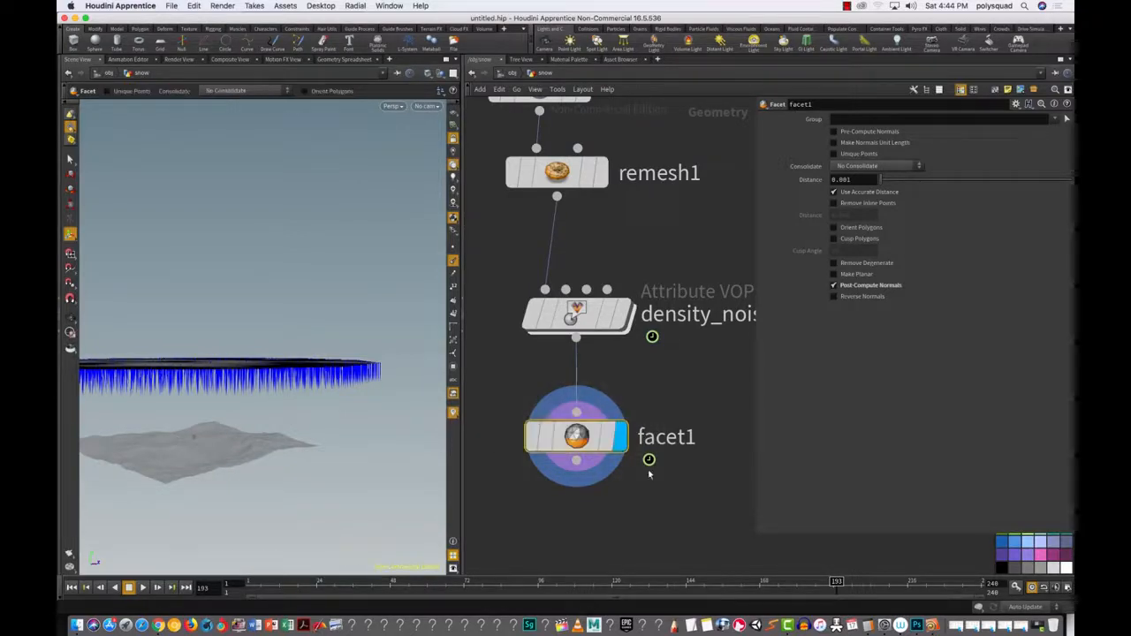
Step: Turn off the normals display in the viewport and move the facet node slightly closer to density_noise
left_click(452, 264)
left_click(452, 263)
left_click(452, 263)
mouse_move(577, 444)
left_mouse_down()
mouse_move(578, 459)
mouse_move(579, 435)
left_mouse_up()
mouse_move(574, 433)
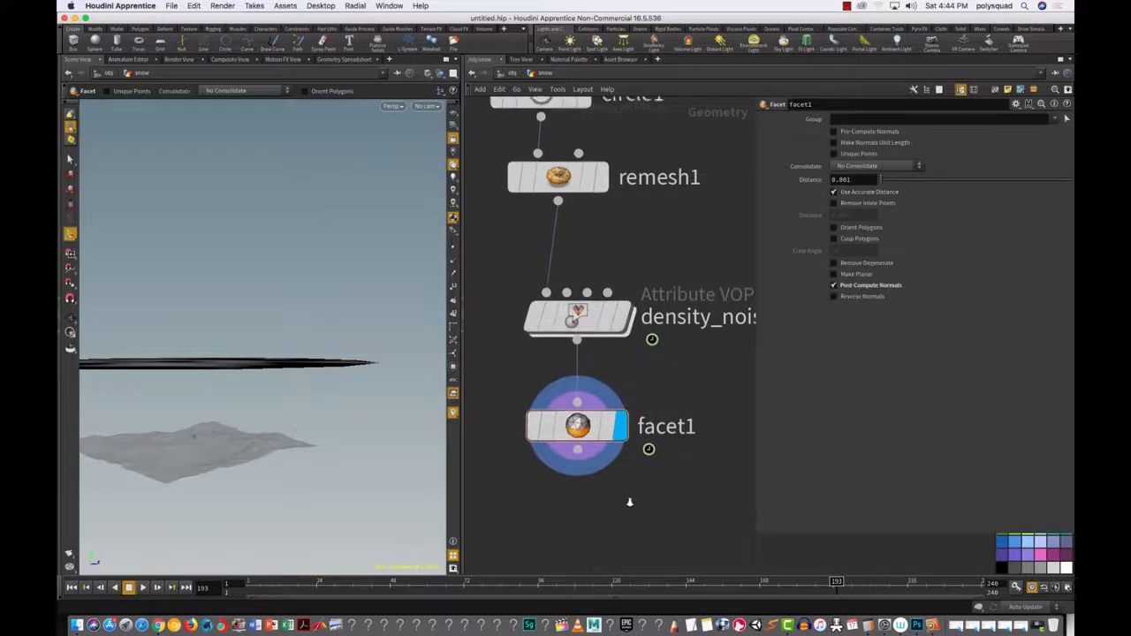
Step: Add a Scatter node fed by the facet node, display its result and briefly check the normals of the scattered points
middle_click_drag(629, 508, 637, 387)
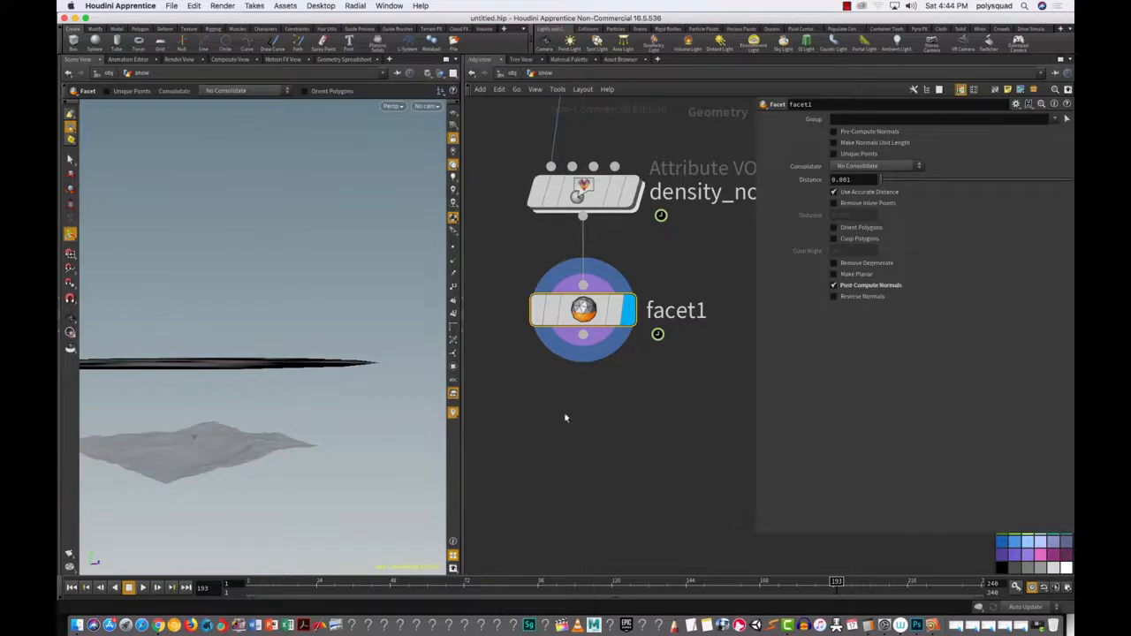
key("Tab")
type("sc")
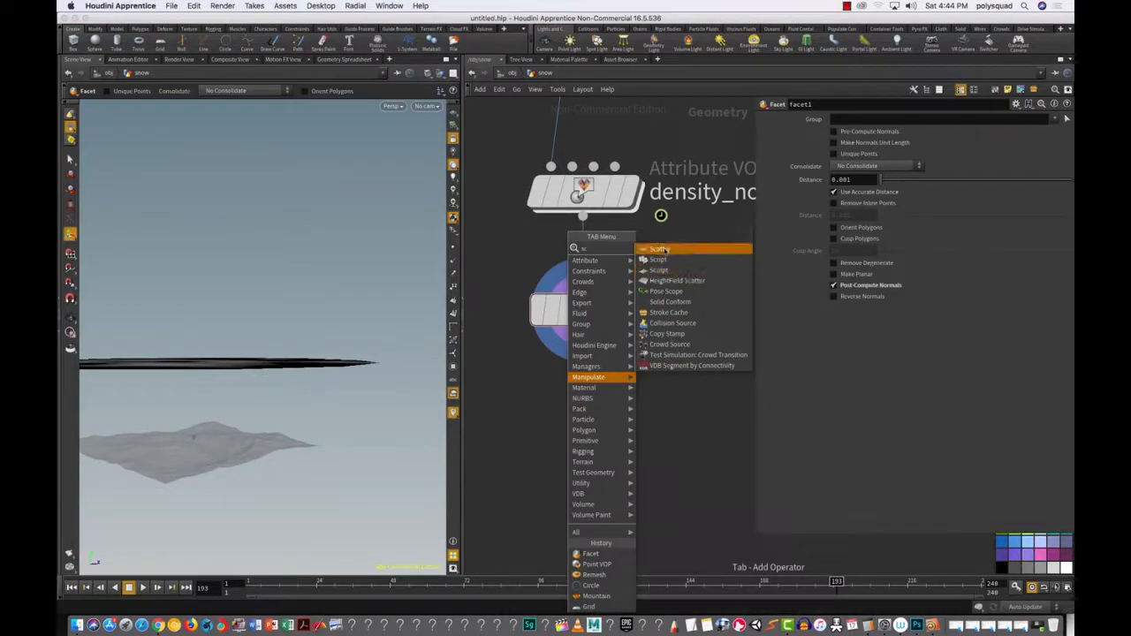
left_click(655, 251)
left_click(579, 449)
left_click_drag(583, 333, 590, 421)
left_click(626, 452)
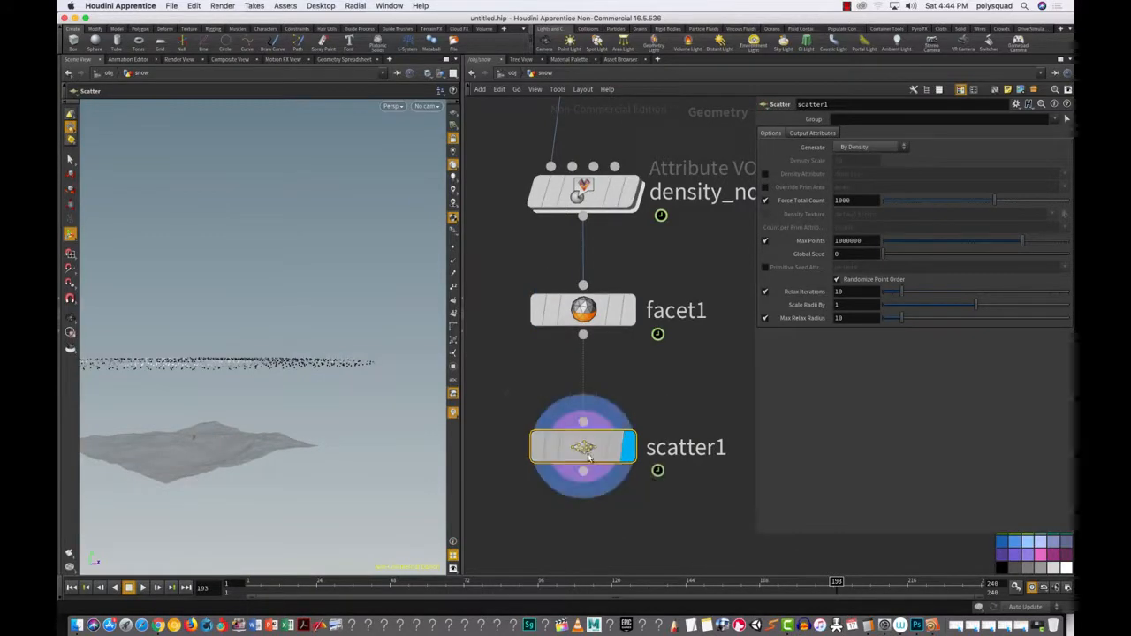
left_click(452, 260)
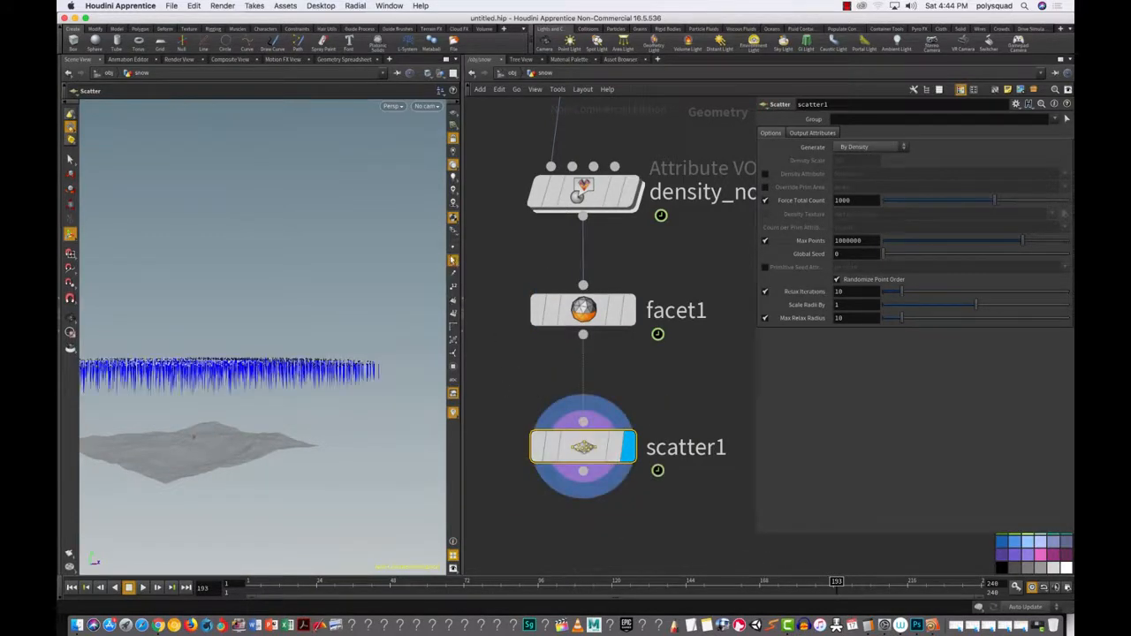
left_click(453, 260)
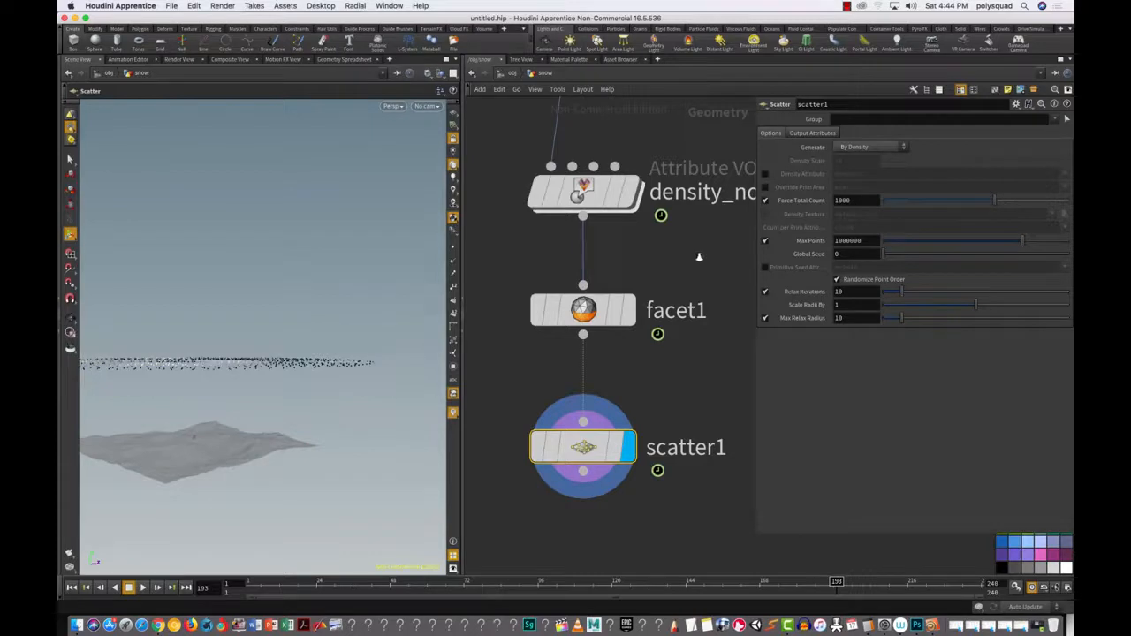
Step: Open the density_noise VOP network and move the geometry output node up to make room beside the flow noise
right_click_drag(699, 257, 687, 276)
middle_click_drag(687, 276, 606, 382)
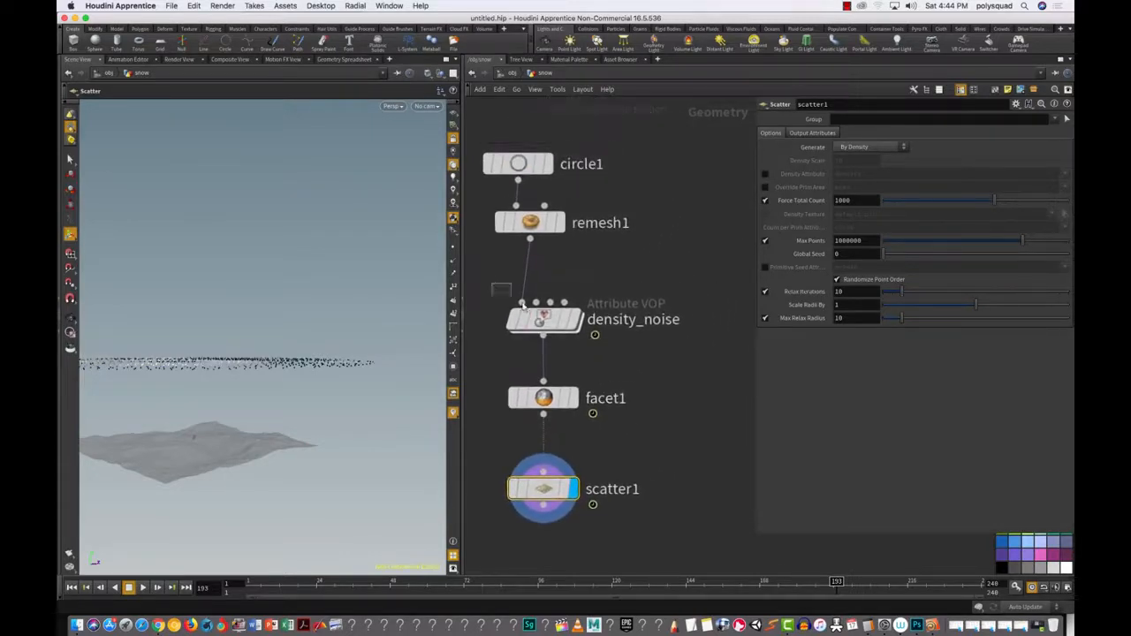
left_click(543, 320)
double_click(543, 320)
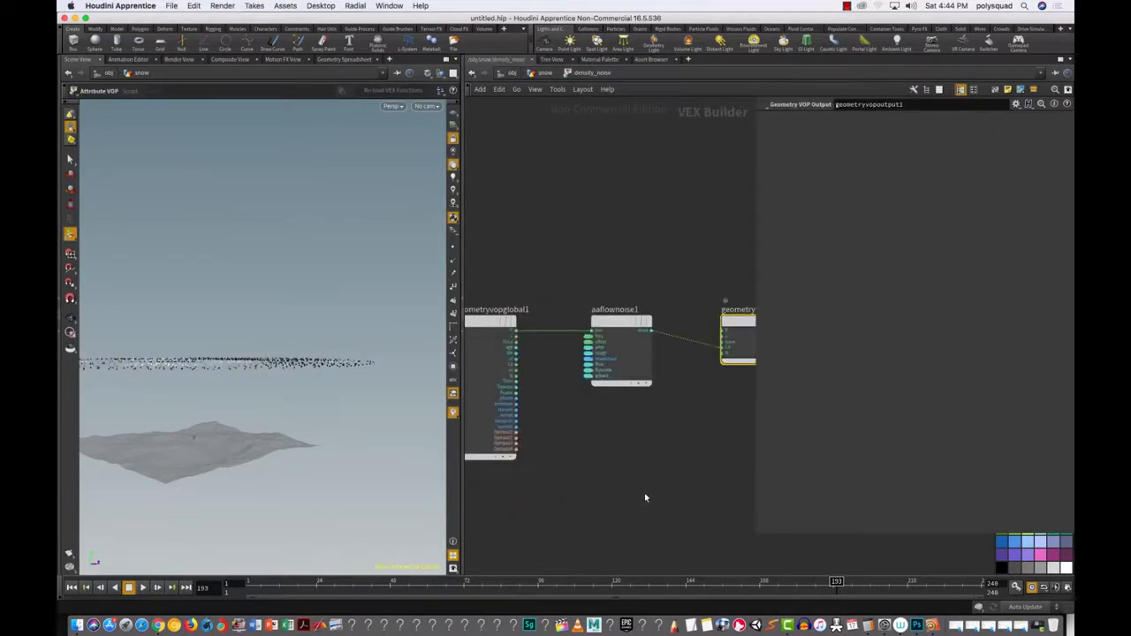
right_click_drag(651, 453, 627, 475)
middle_click_drag(684, 423, 590, 435)
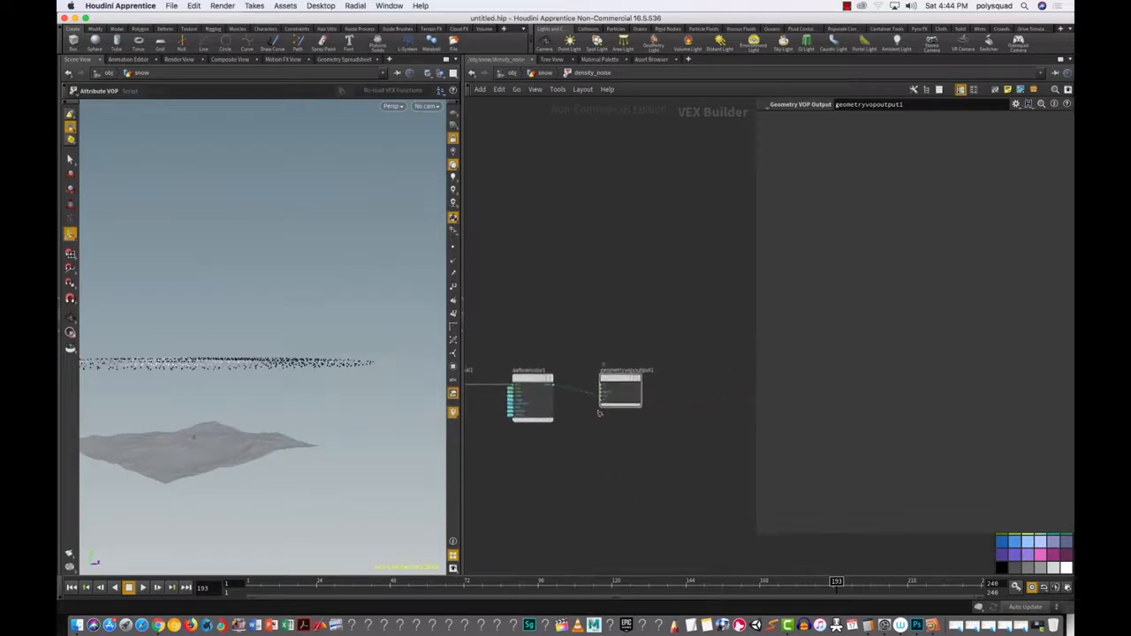
left_click(620, 389)
left_click_drag(620, 389, 642, 333)
right_click_drag(582, 414, 602, 395)
middle_click_drag(583, 387, 639, 406)
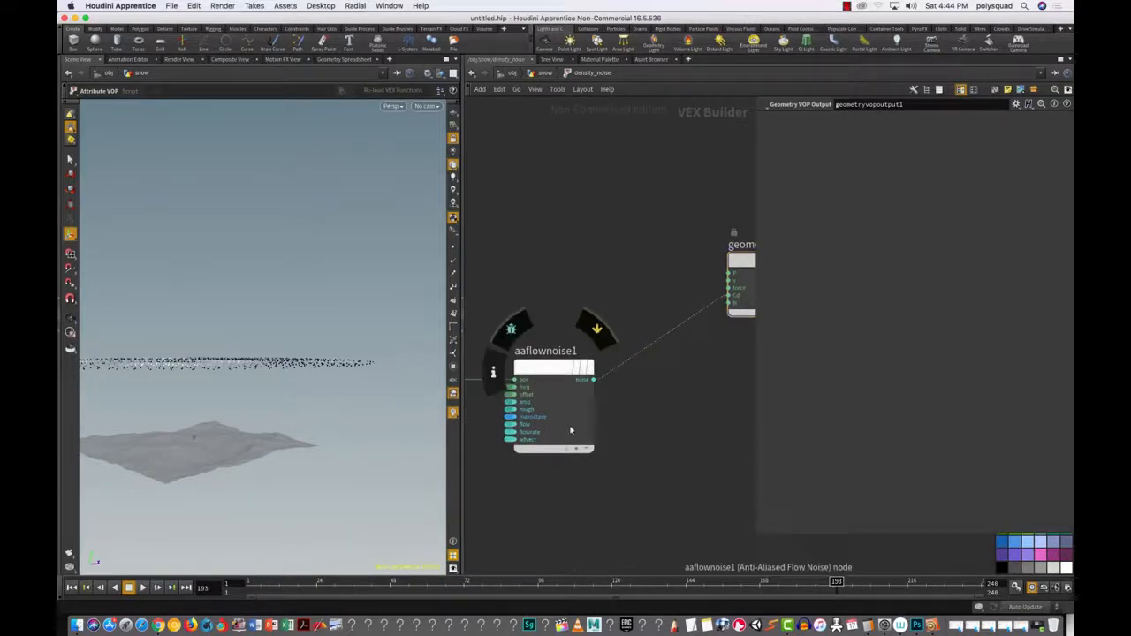
Step: Add a Bind node, connect the flow noise output to its input and name the bound parameter density
key("Tab")
type("bin")
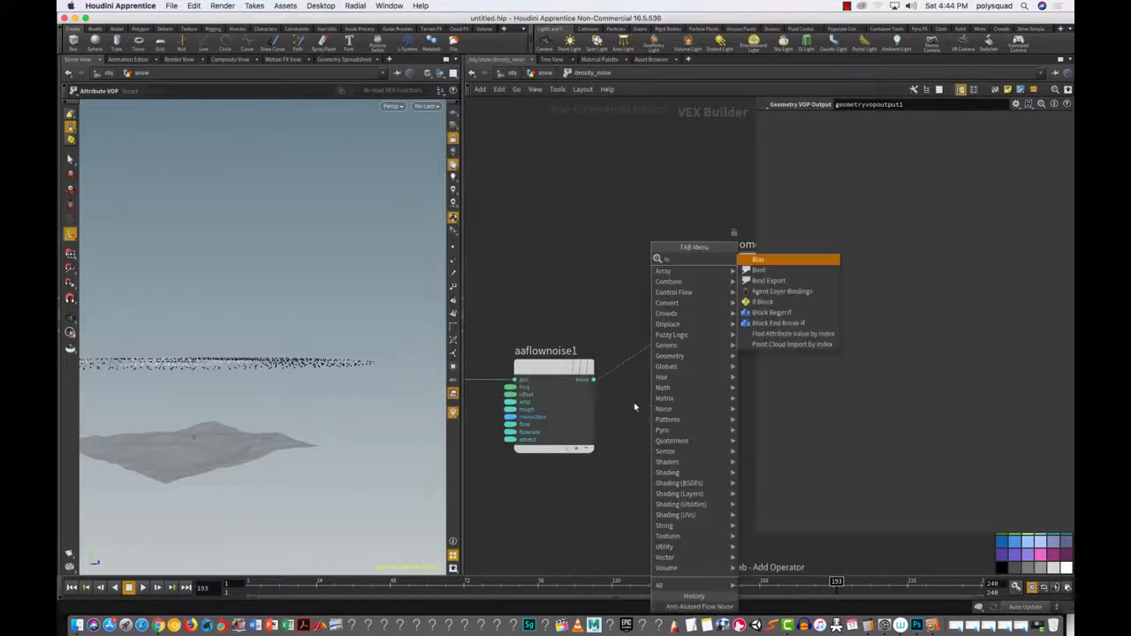
left_click(779, 265)
left_click(690, 446)
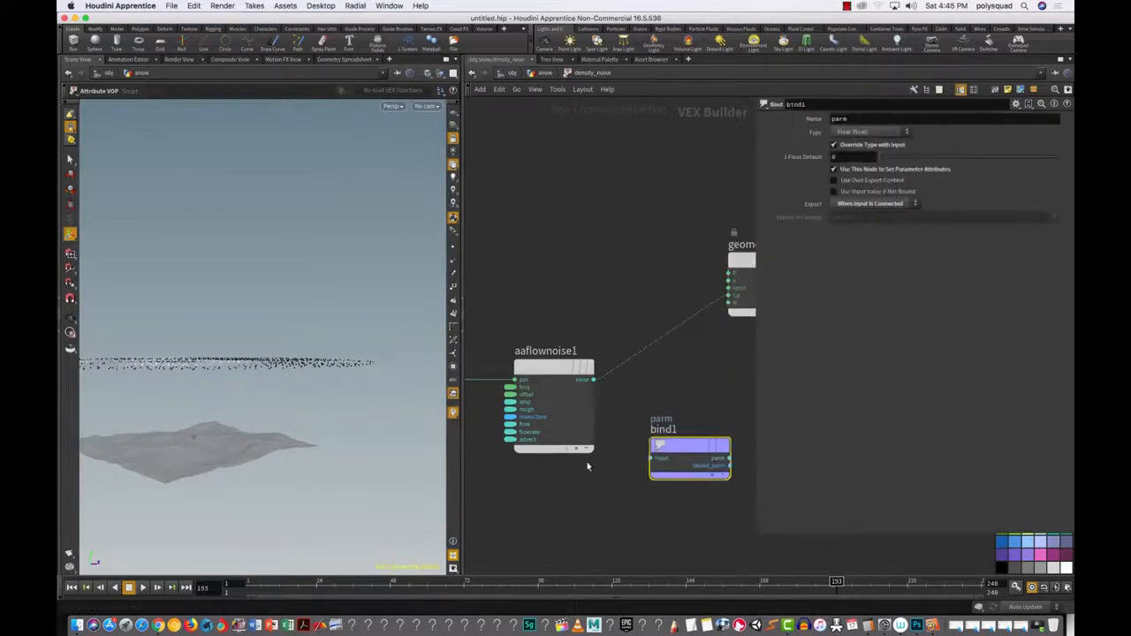
left_click_drag(594, 380, 652, 458)
left_click(853, 117)
type("density")
key("Return")
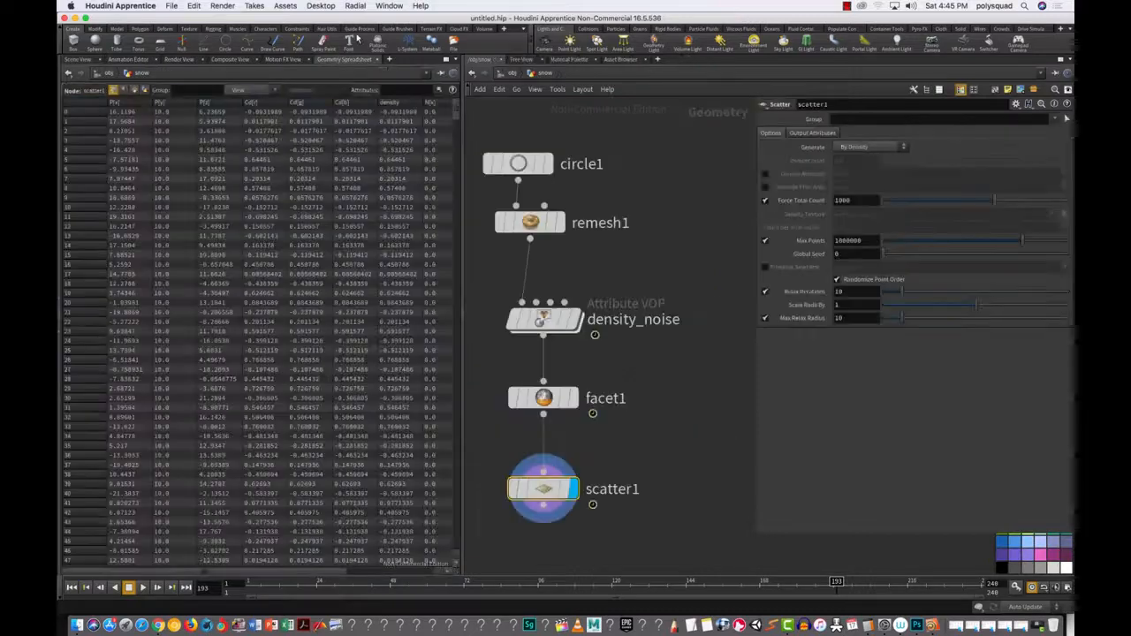
Step: Hide all attributes of the scattered points in the geometry spreadsheet except density
left_click(252, 90)
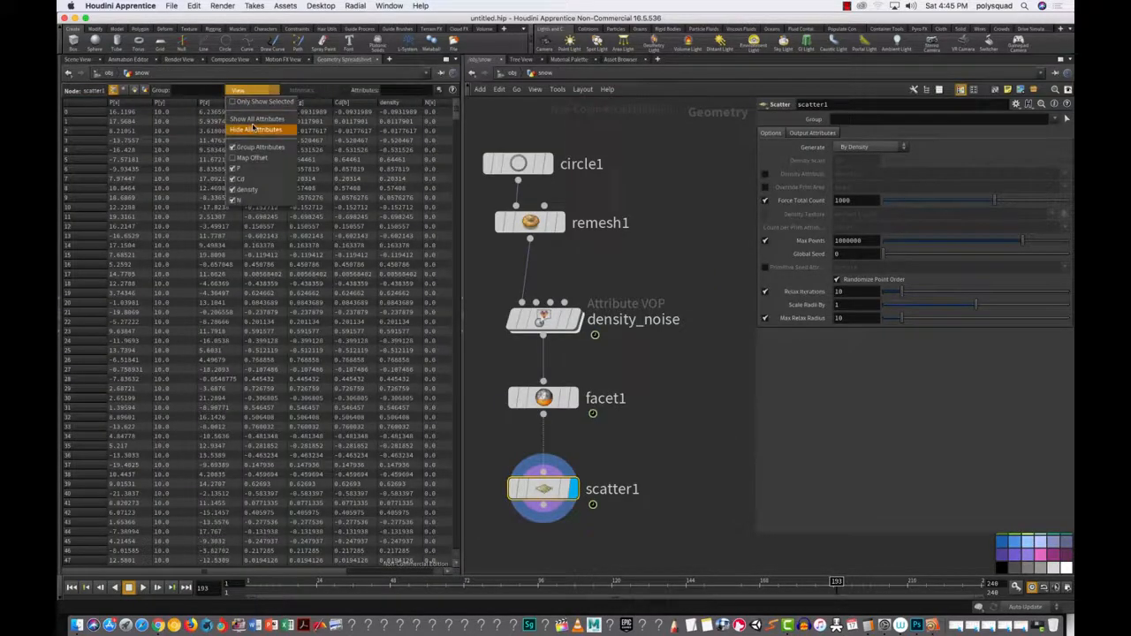
left_click(255, 129)
left_click(252, 90)
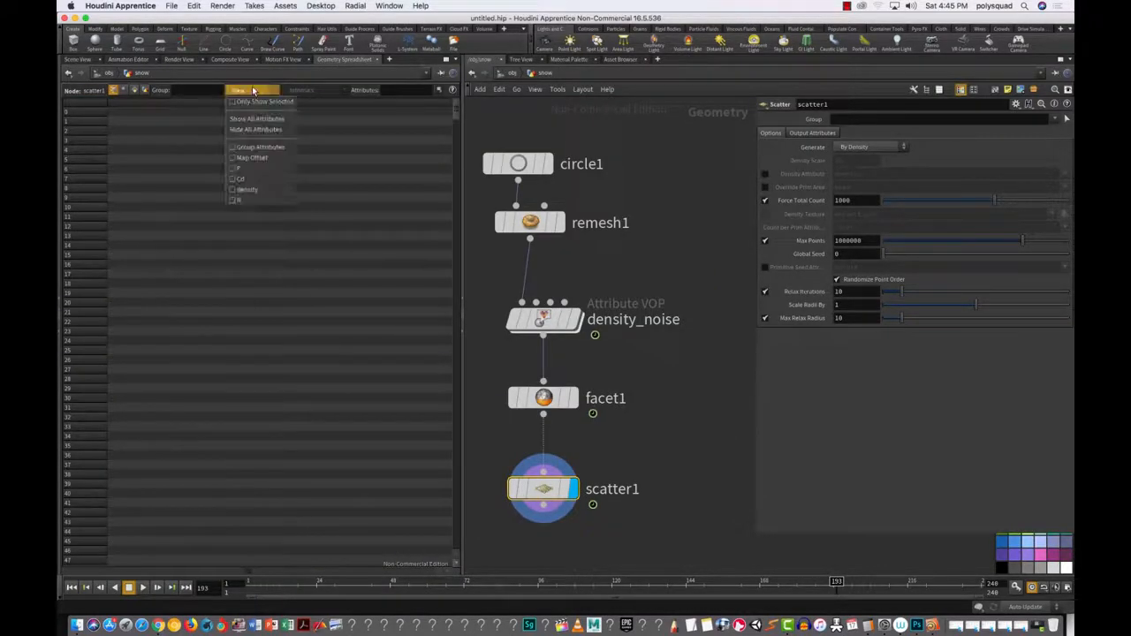
left_click(268, 188)
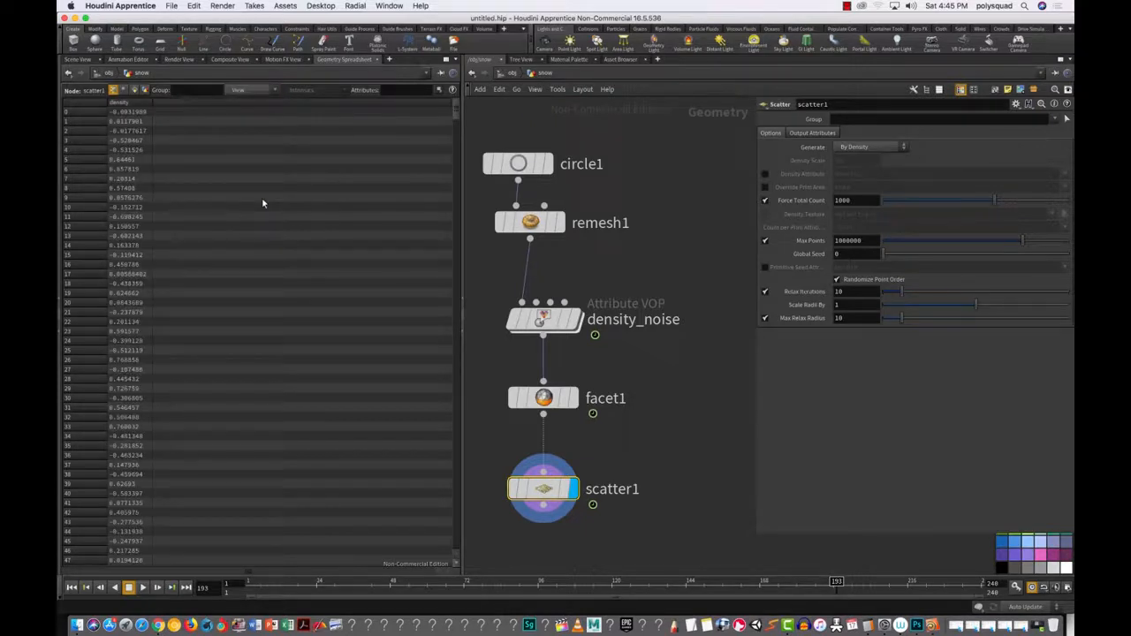
Step: Sort the scattered points by density in the spreadsheet and enable the density attribute on the Scatter node
left_click(139, 103)
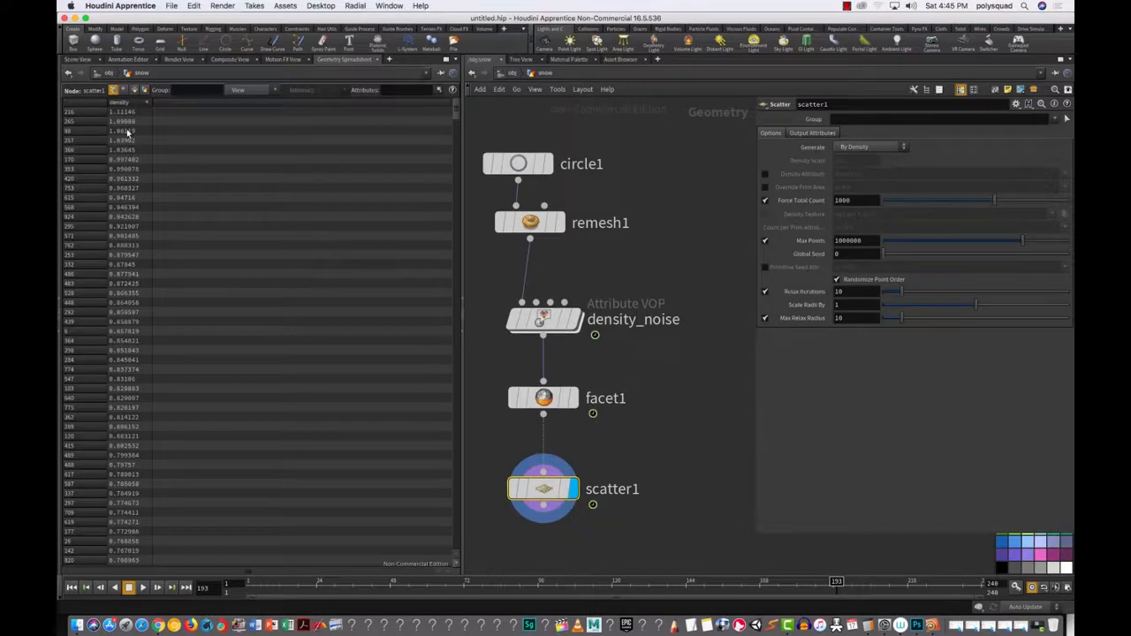
left_click(79, 60)
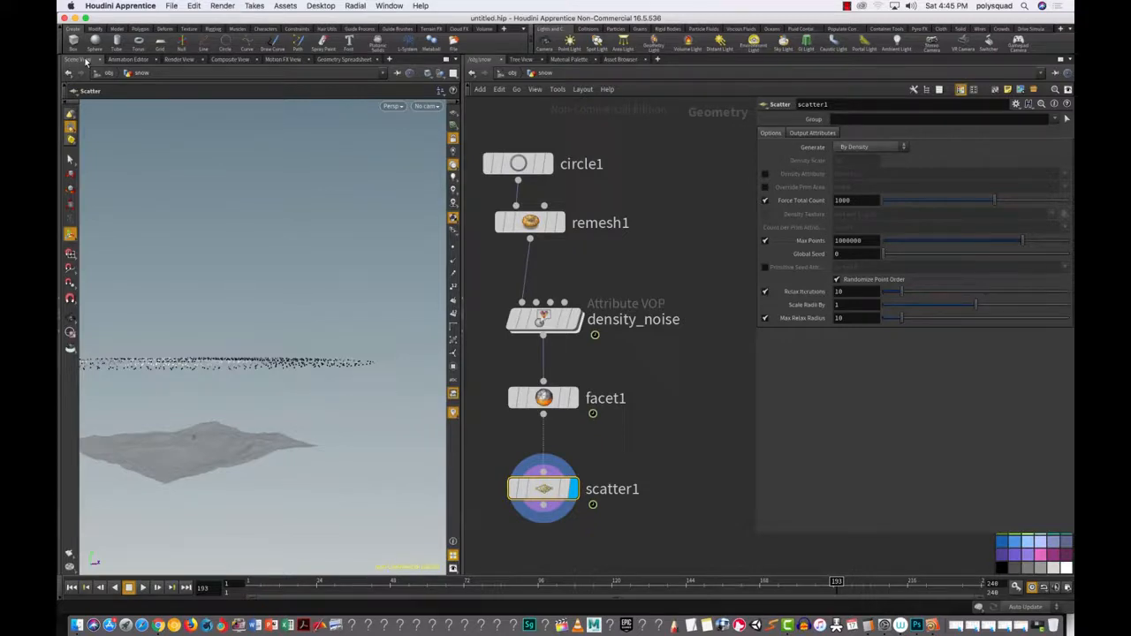
scroll(620, 447, "down", 2)
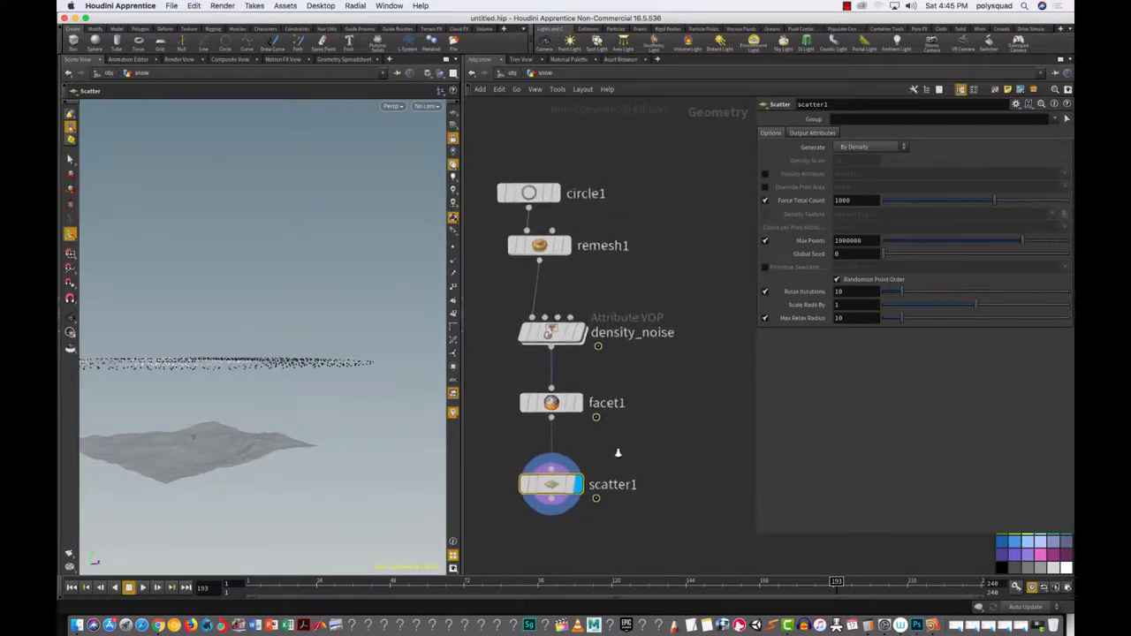
scroll(619, 453, "up", 1)
middle_click_drag(621, 456, 615, 405)
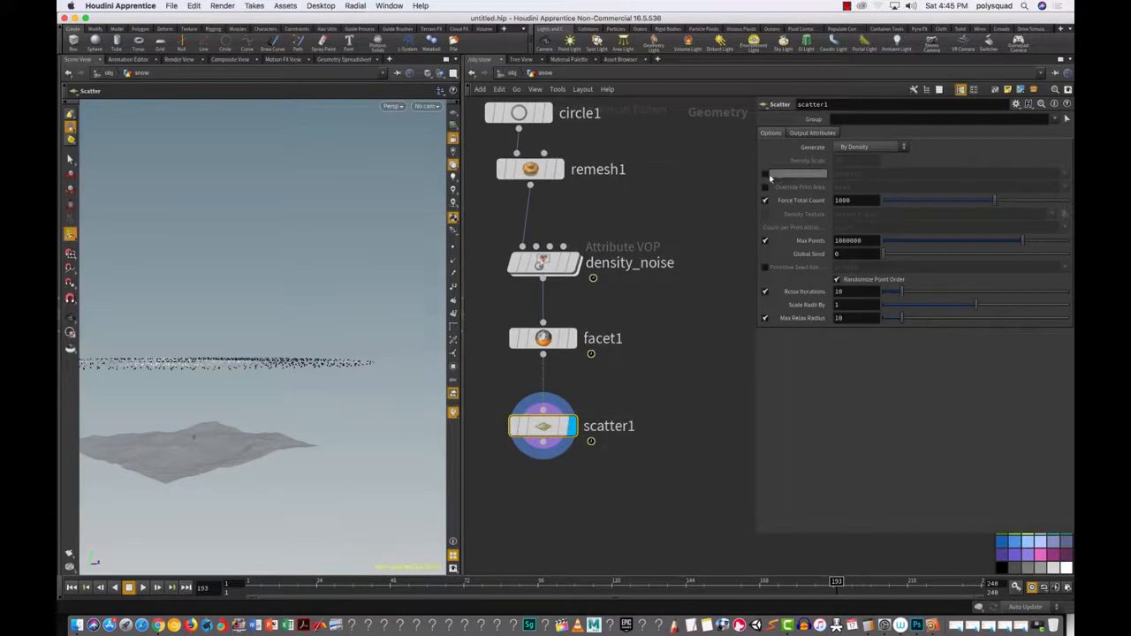
left_click(765, 175)
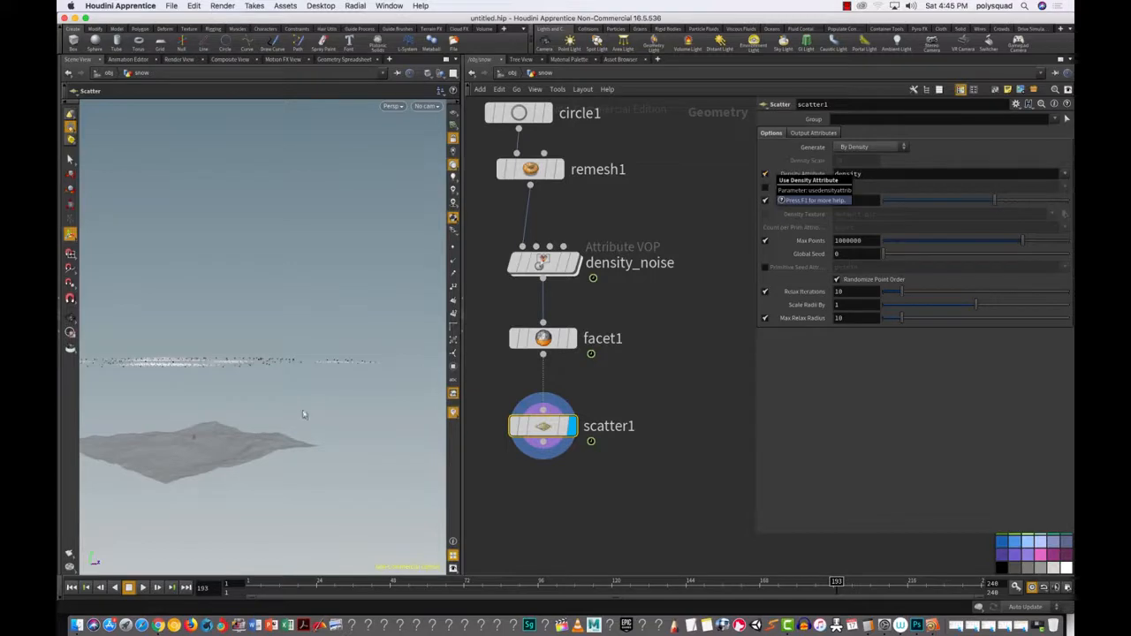
Step: Turn on point display in the viewport and play the animation to check the density-driven scattering from above
key("Escape")
left_click_drag(273, 409, 378, 482)
left_click(453, 247)
mouse_move(273, 436)
left_mouse_down("alt")
mouse_move(278, 363)
mouse_move(286, 423)
left_mouse_up("alt")
left_click(142, 589)
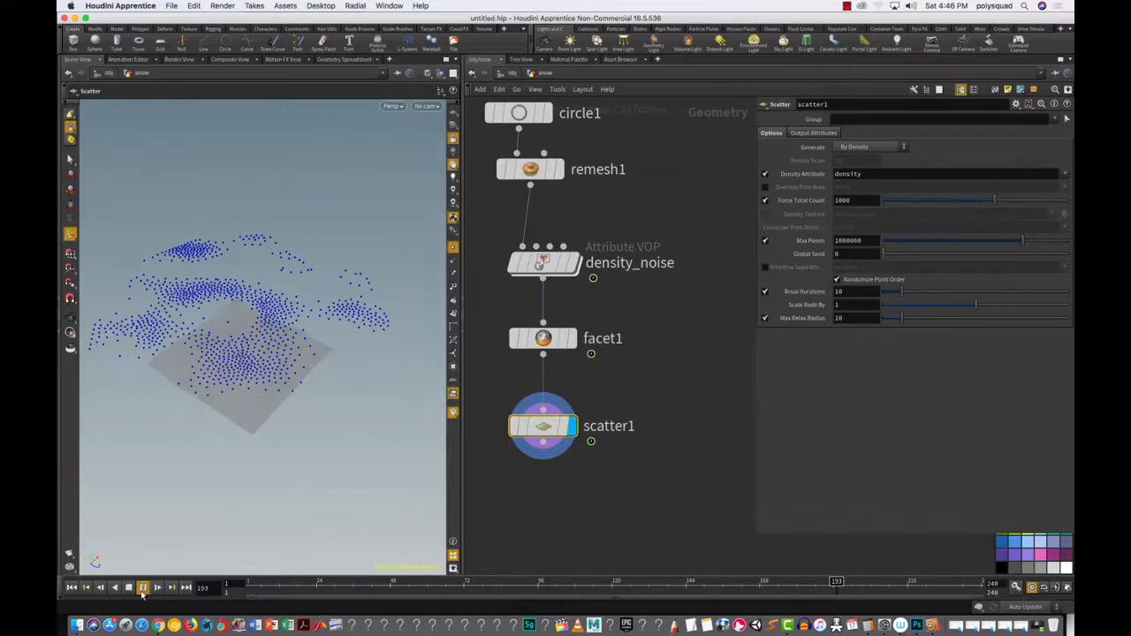
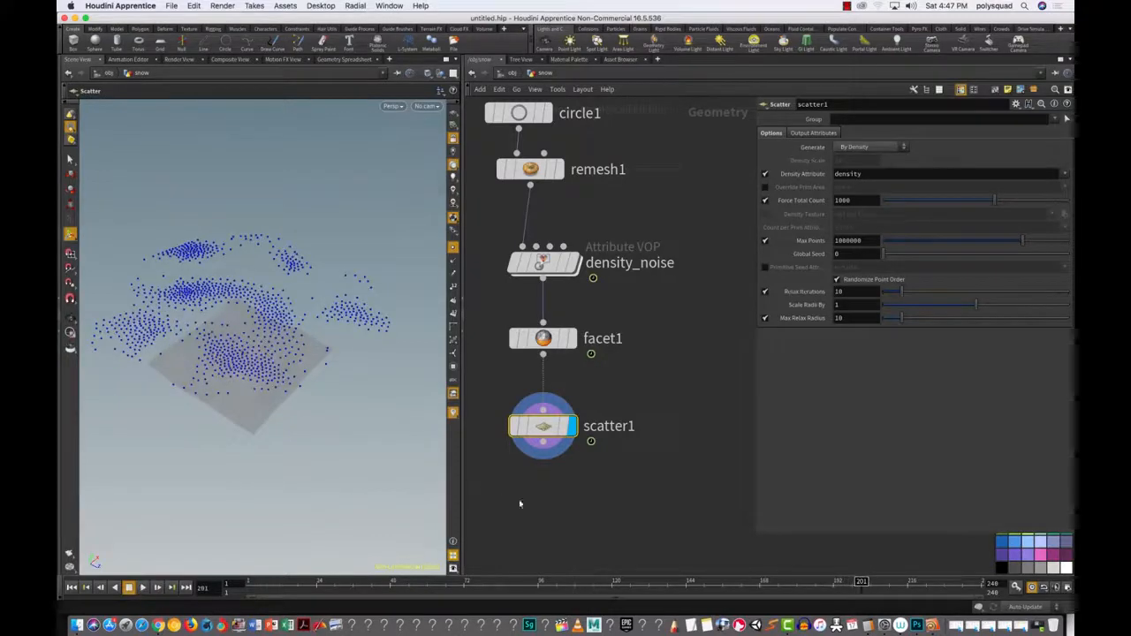
Step: Change the density_noise node's Y offset expression to $FF*.01
left_click_drag(531, 458, 469, 402)
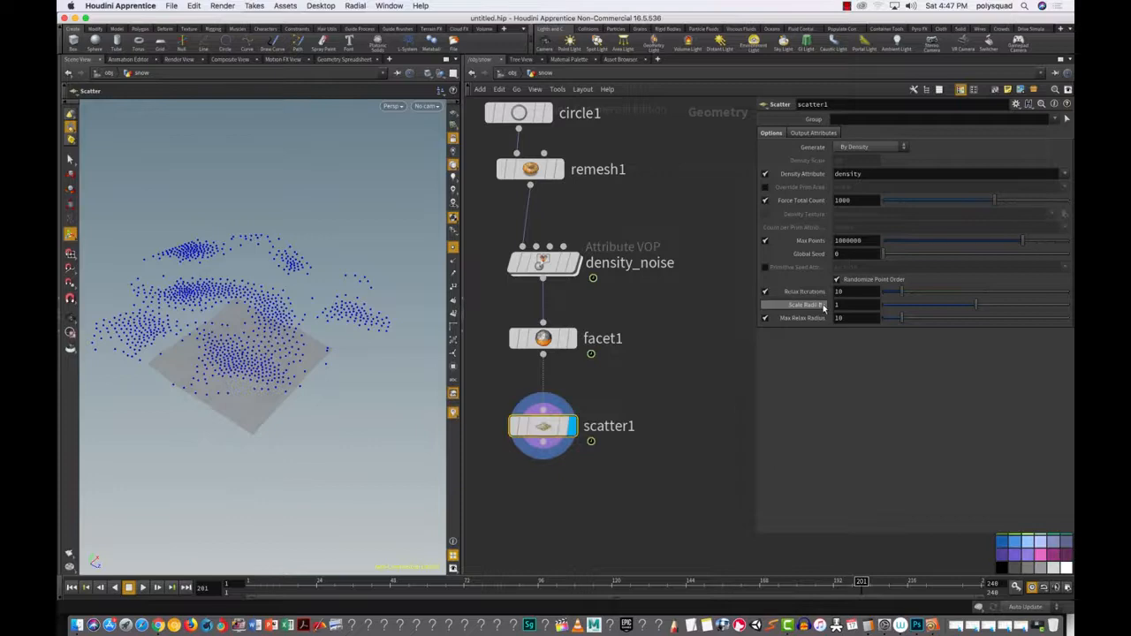
mouse_move(824, 309)
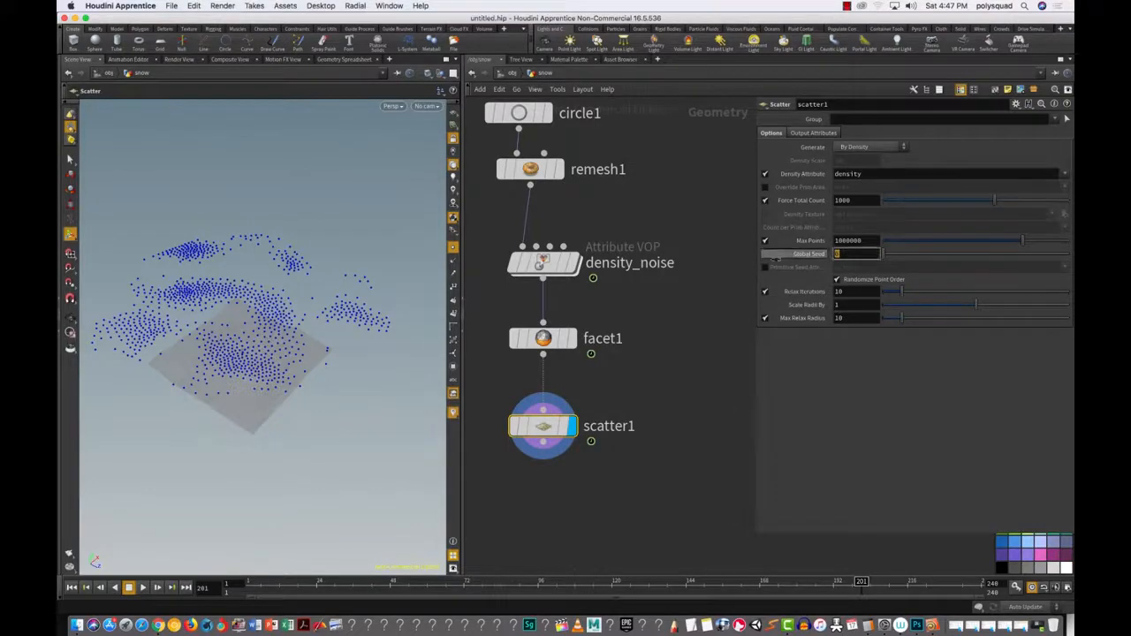
left_click_drag(477, 219, 645, 299)
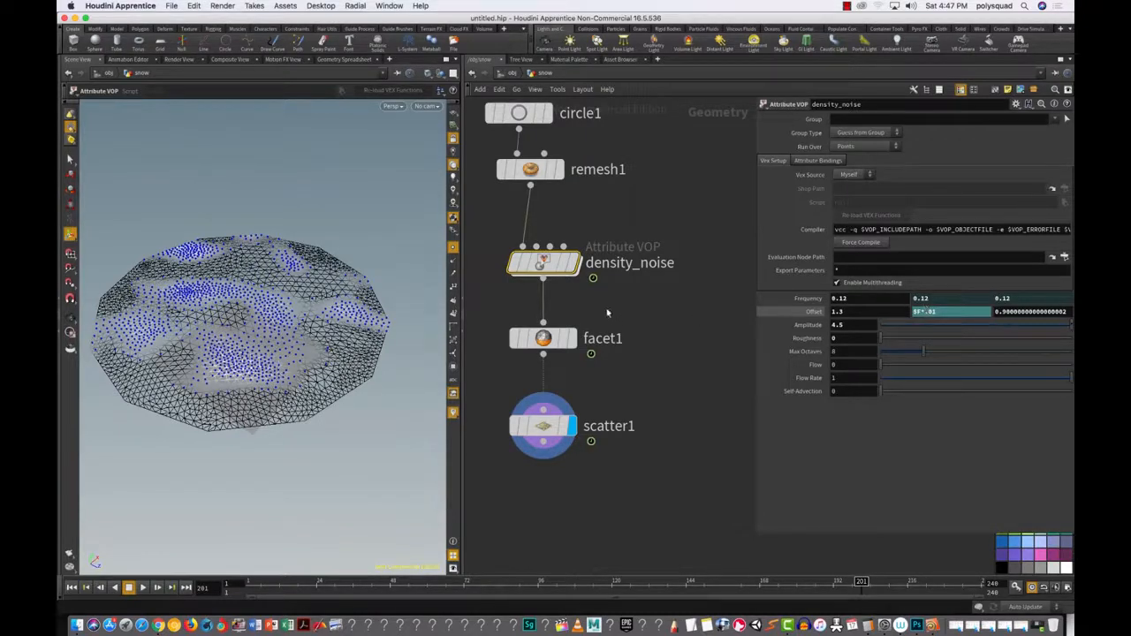
left_click_drag(480, 228, 652, 325)
mouse_move(546, 266)
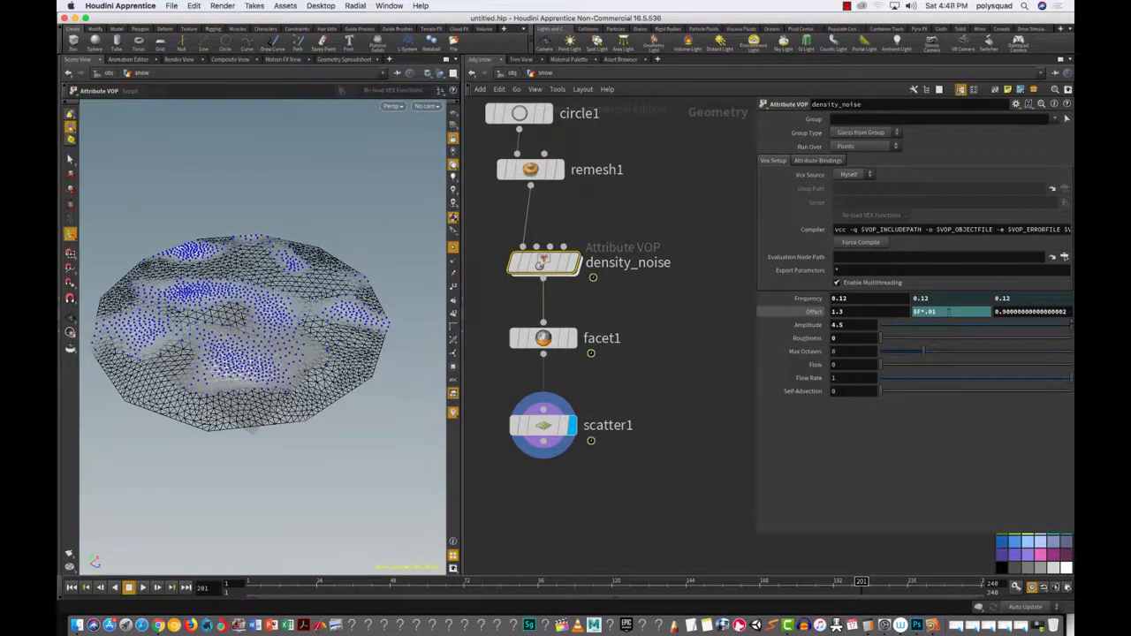
left_click_drag(949, 312, 885, 318)
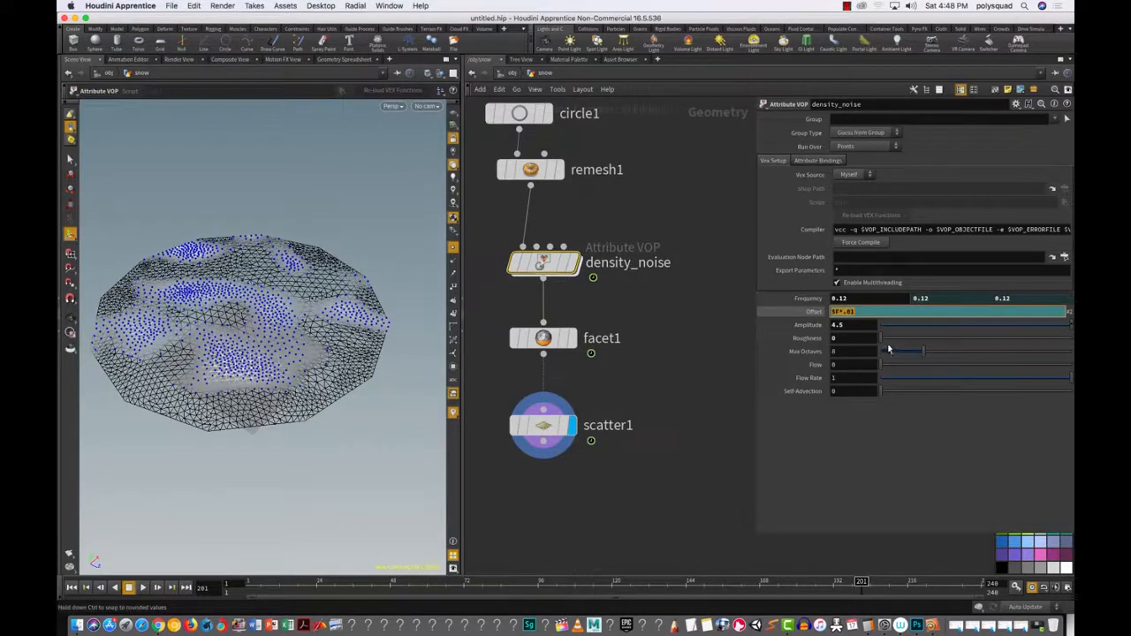
left_click(839, 313)
type("F")
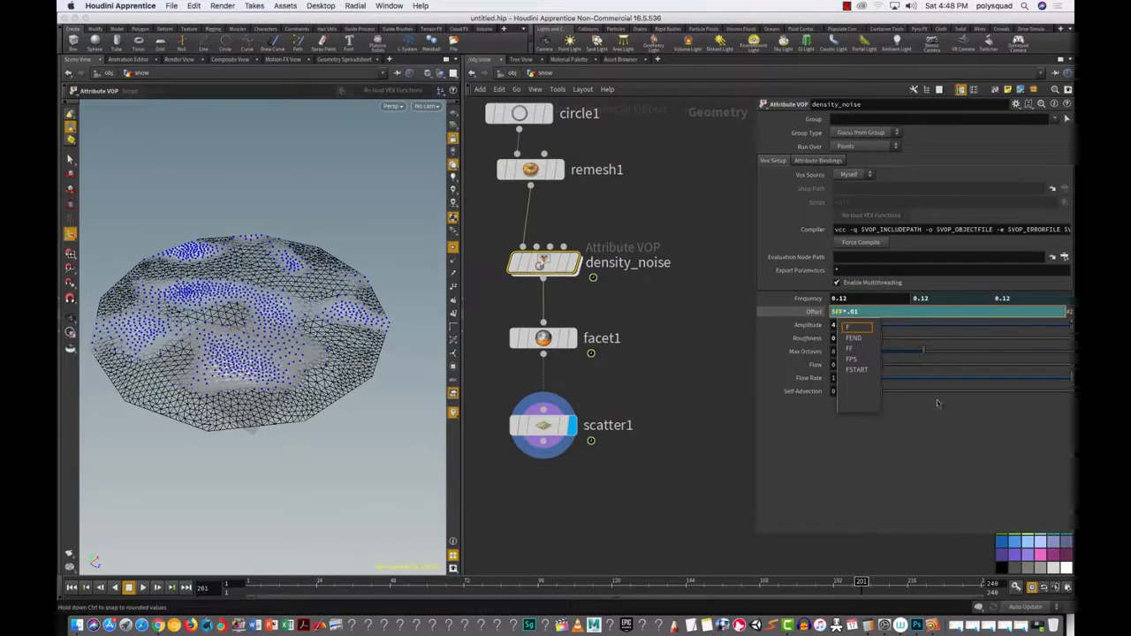
key("Return")
Step: Set the Scatter node's Global Seed to $FF and play the animation to check the changing points
left_click_drag(669, 485, 467, 366)
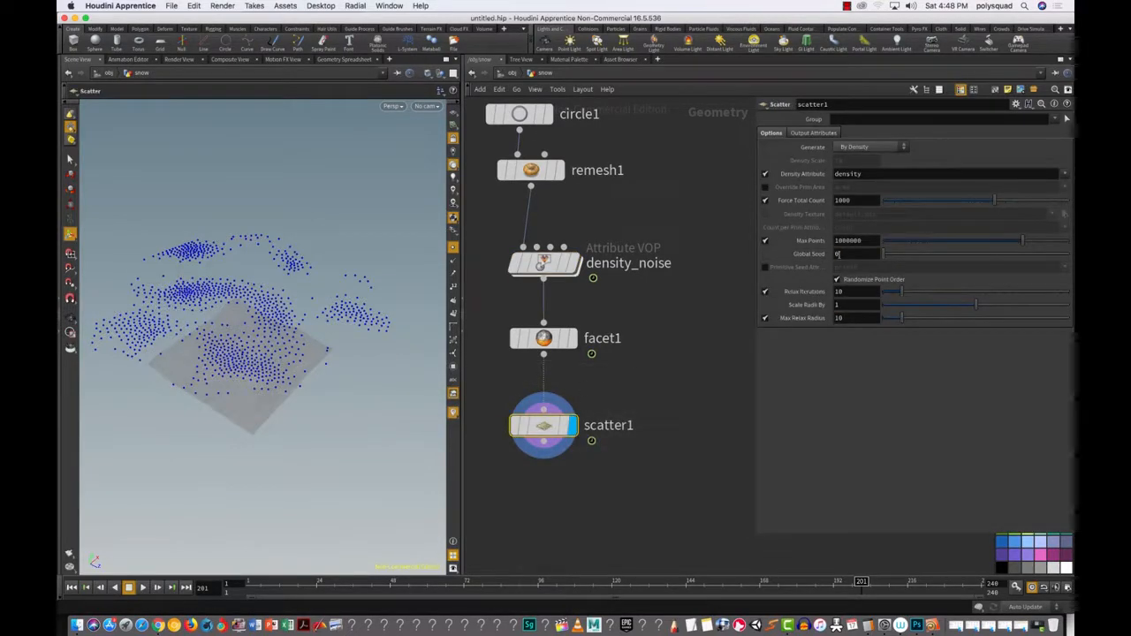
type("$FF")
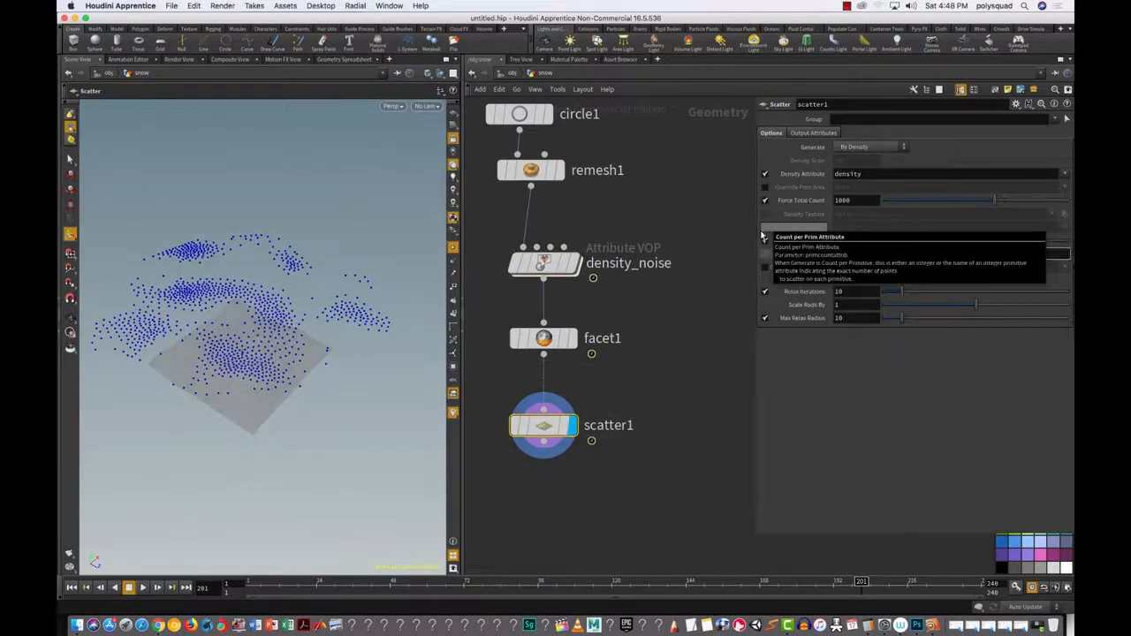
key("Return")
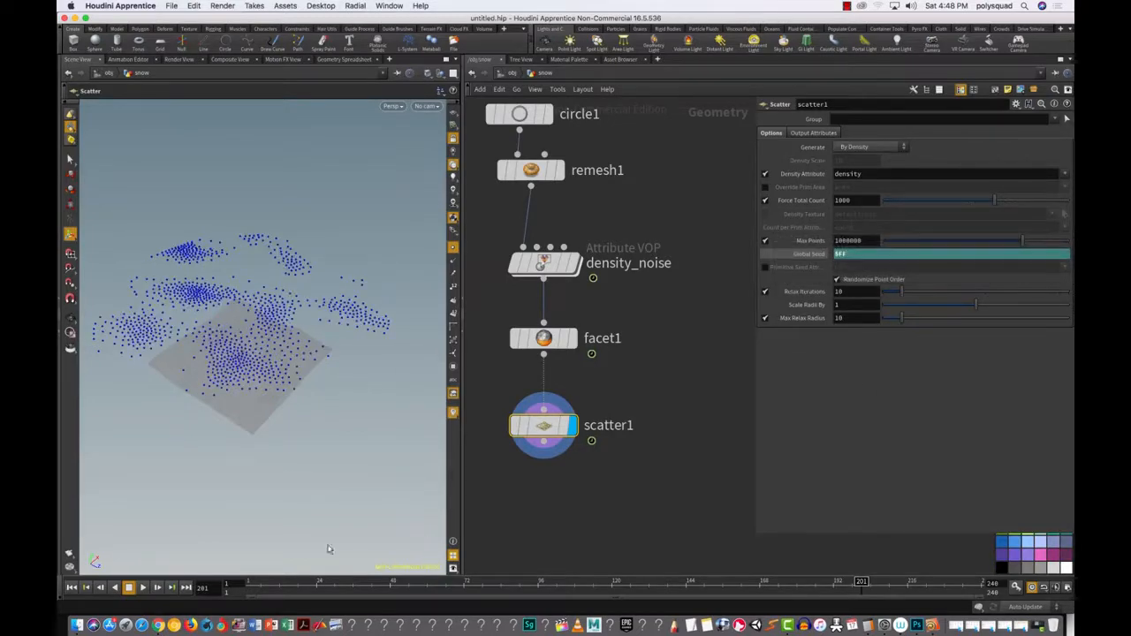
left_click(142, 588)
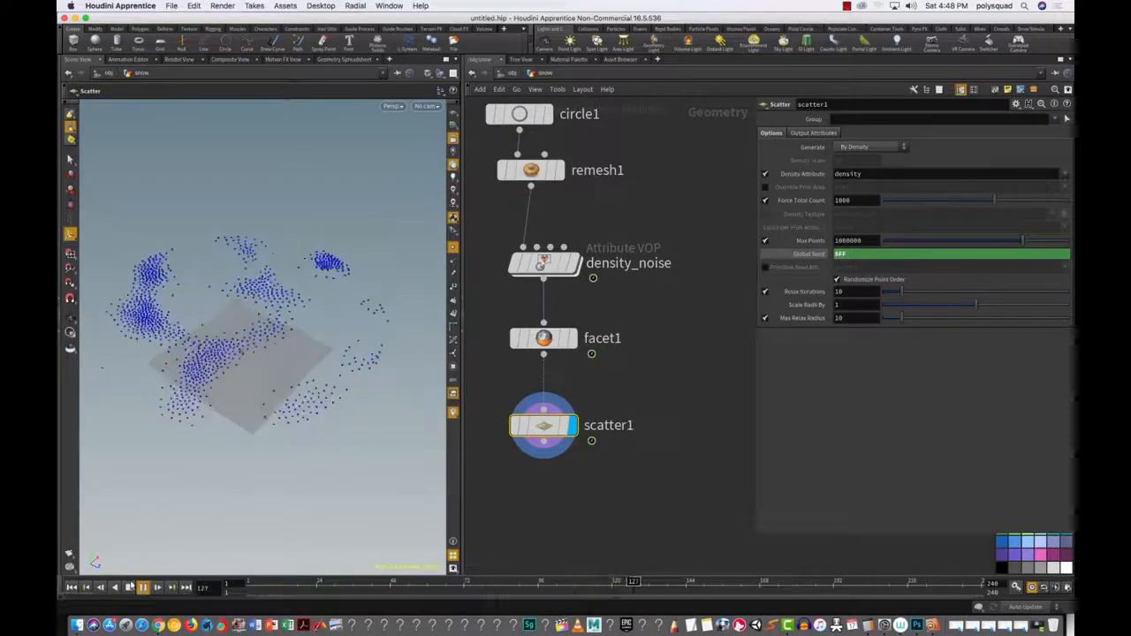
left_click(130, 586)
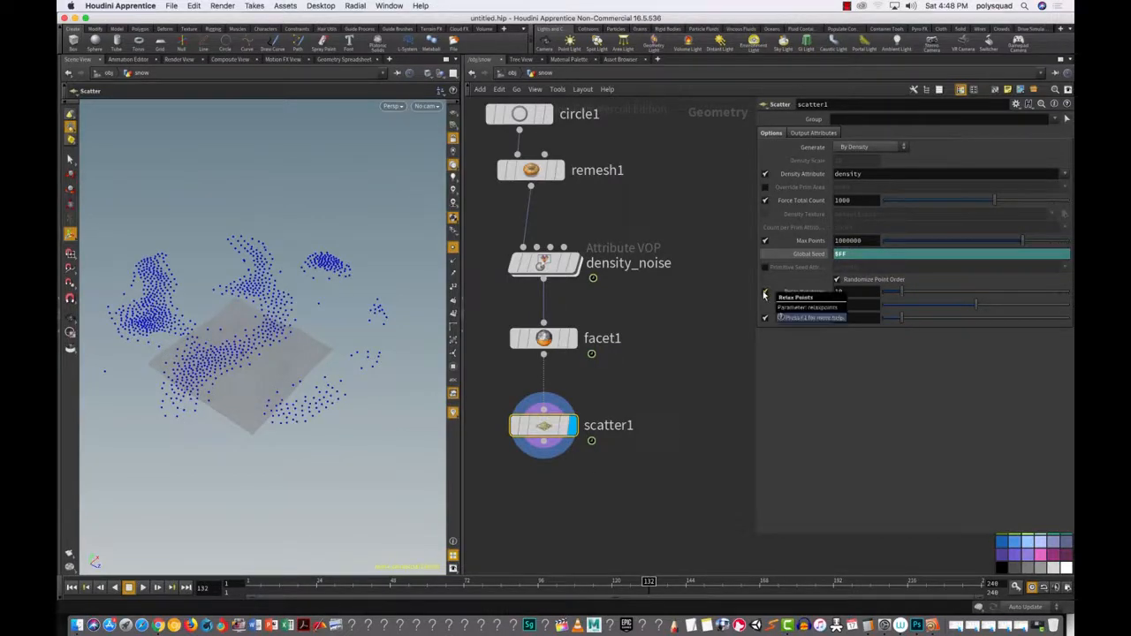
Step: Disable Relax Iterations on the Scatter node and play the animation from the first frame
left_click(766, 294)
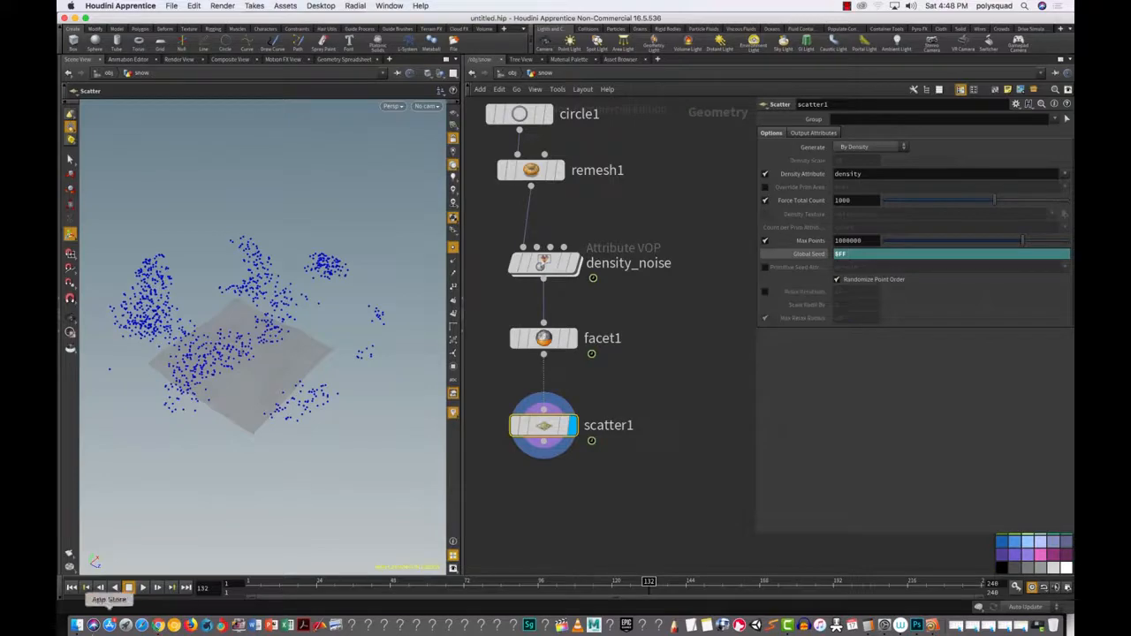
left_click(72, 587)
left_click(143, 588)
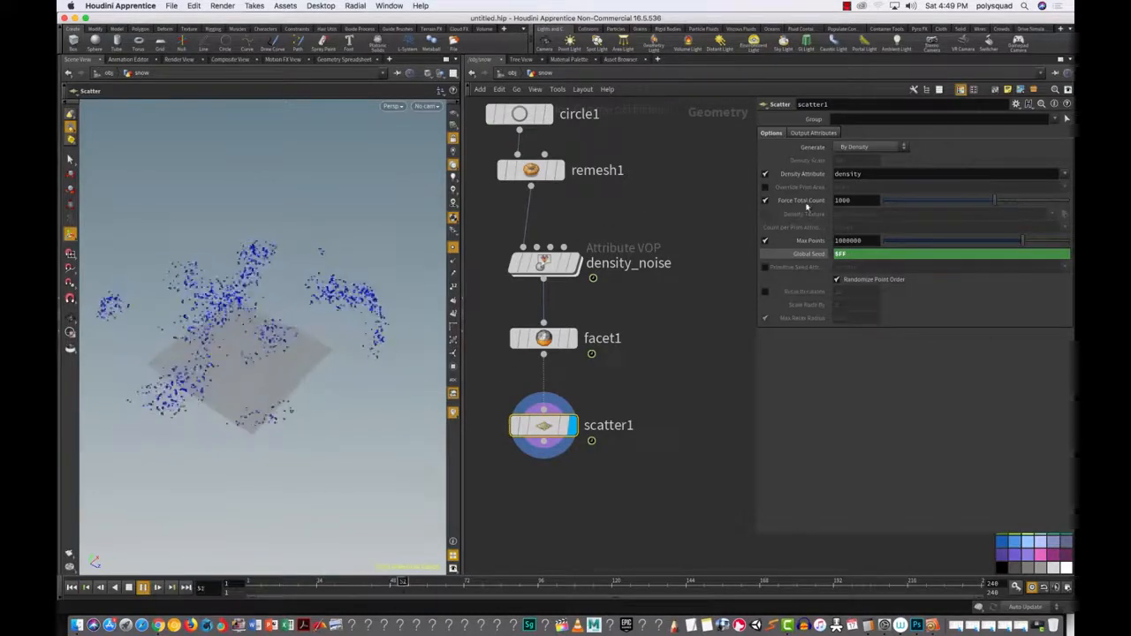
Step: Set the Scatter node's Force Total Count to 10000 and stop the playback after checking the denser points
left_click(874, 200)
type("0")
key("Return")
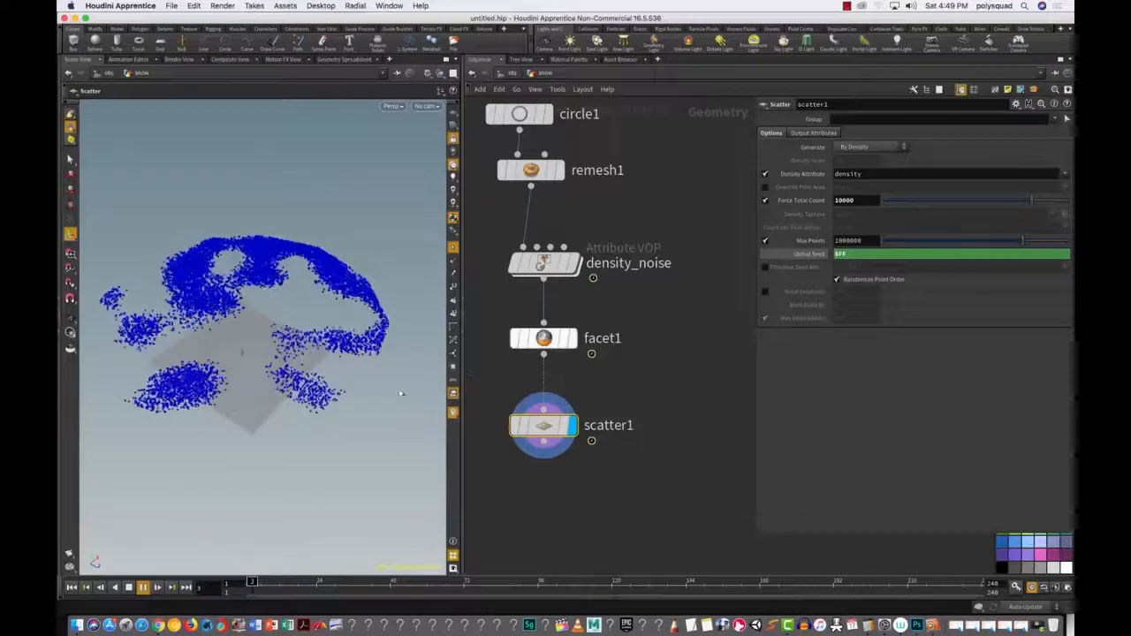
left_click(128, 587)
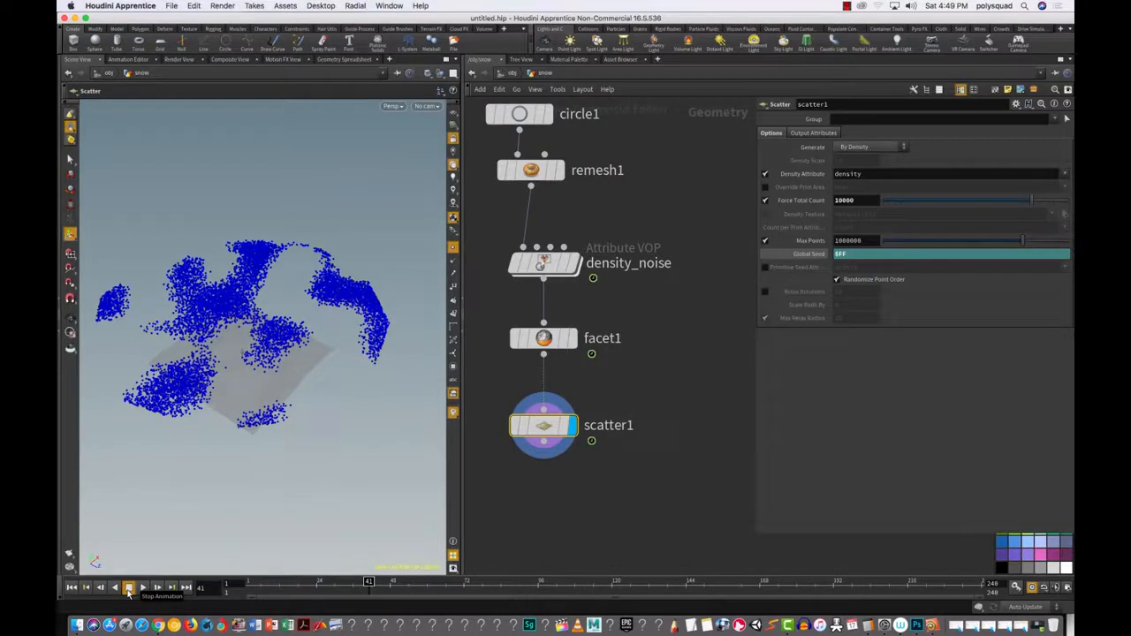
Step: Turn on point normal display in the viewport and check the normals' direction from a lower angle
left_click(453, 262)
key("Escape")
left_click_drag(306, 409, 318, 385)
key("Return")
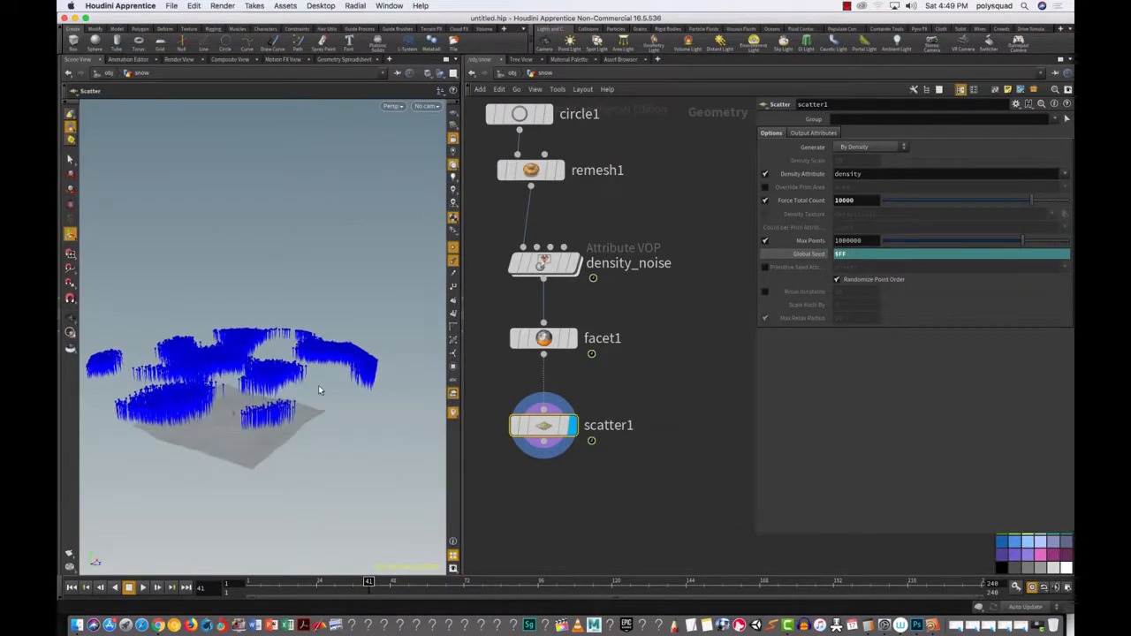
key("s")
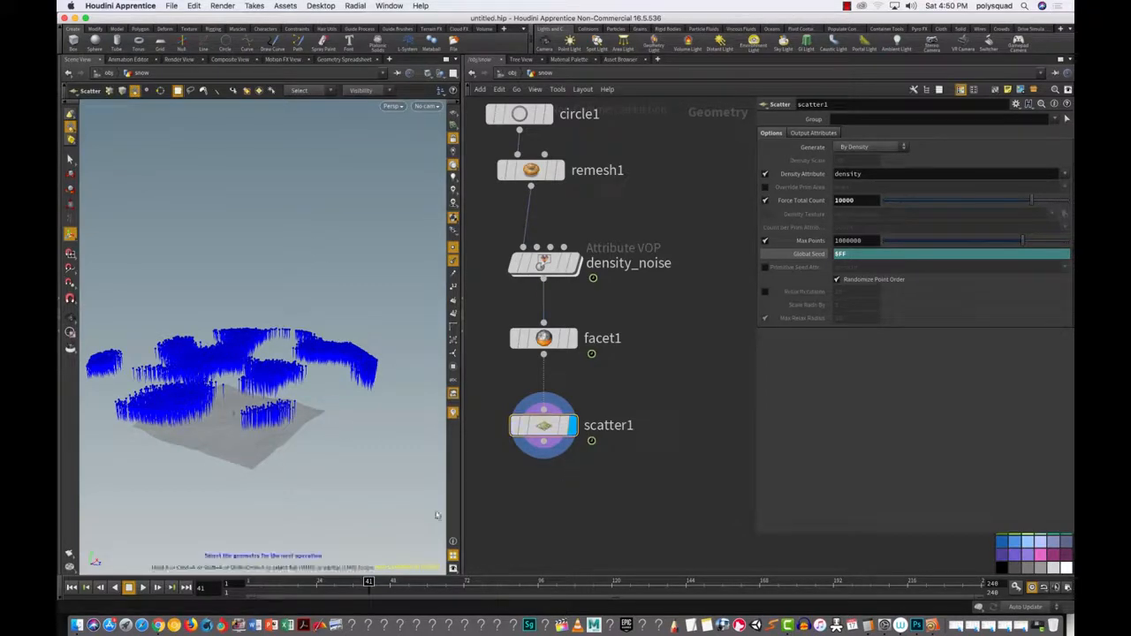
mouse_move(530, 346)
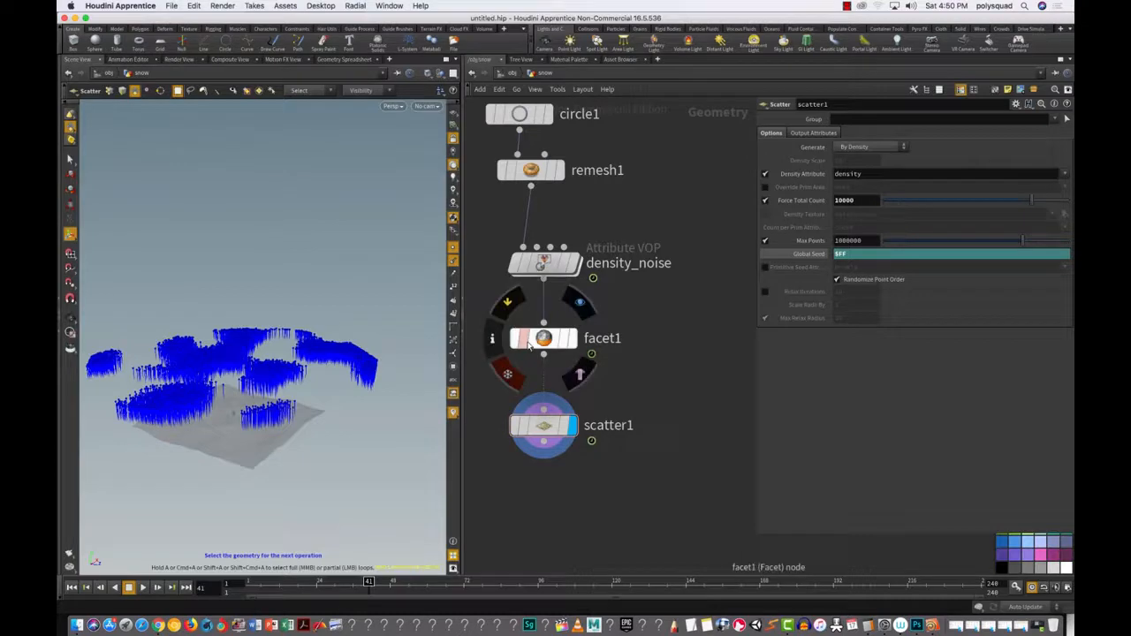
Step: Save the scene to the Desktop under the name snow
left_click(171, 6)
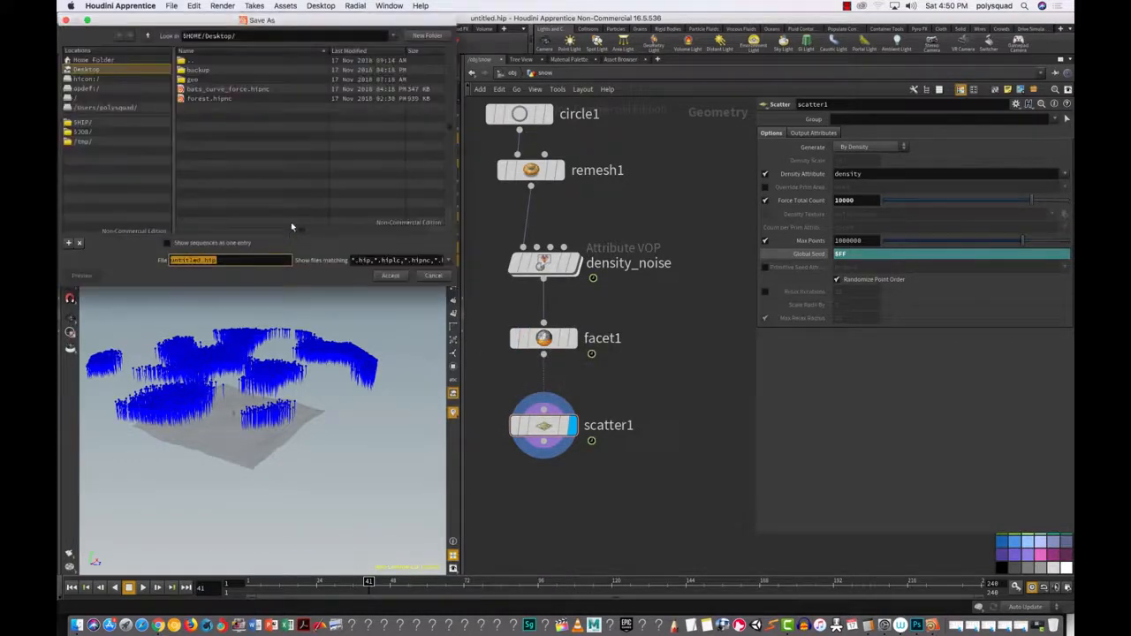
left_click(188, 260)
double_click(188, 260)
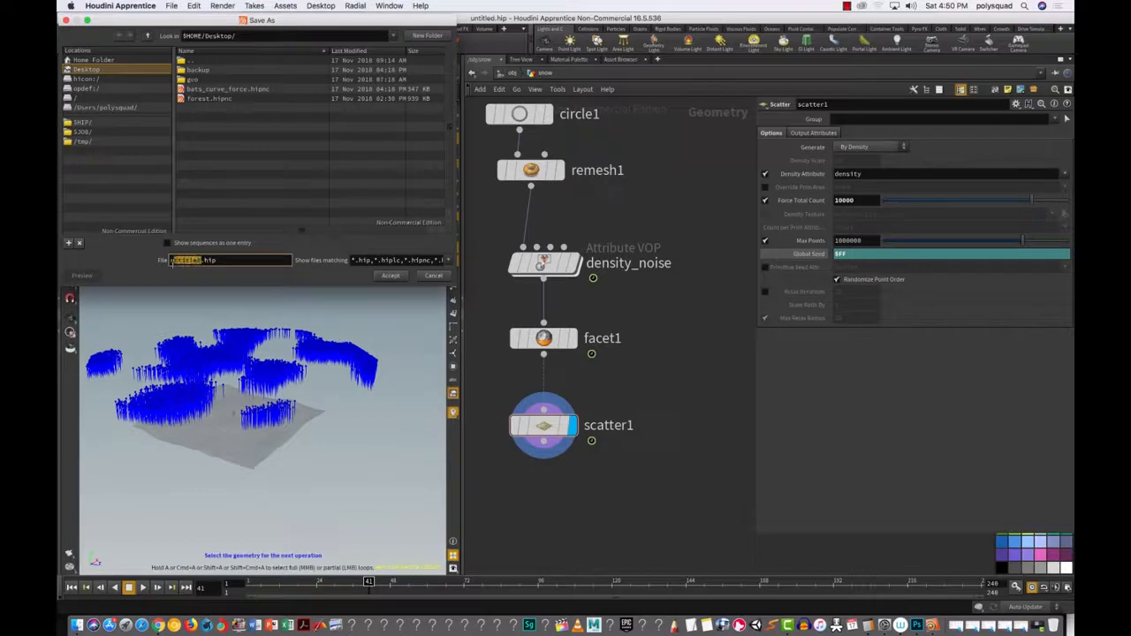
type("snow")
left_click(392, 279)
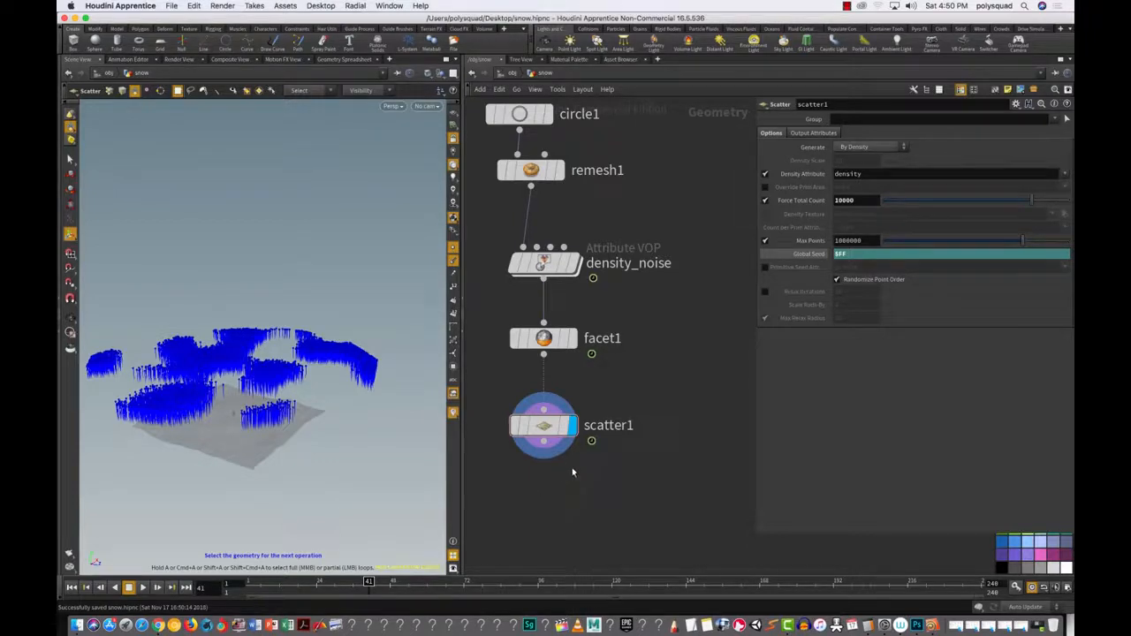
Step: Add a Point VOP below the Scatter node, connect the scatter output to its first input and display its result
key("Tab")
type("vop")
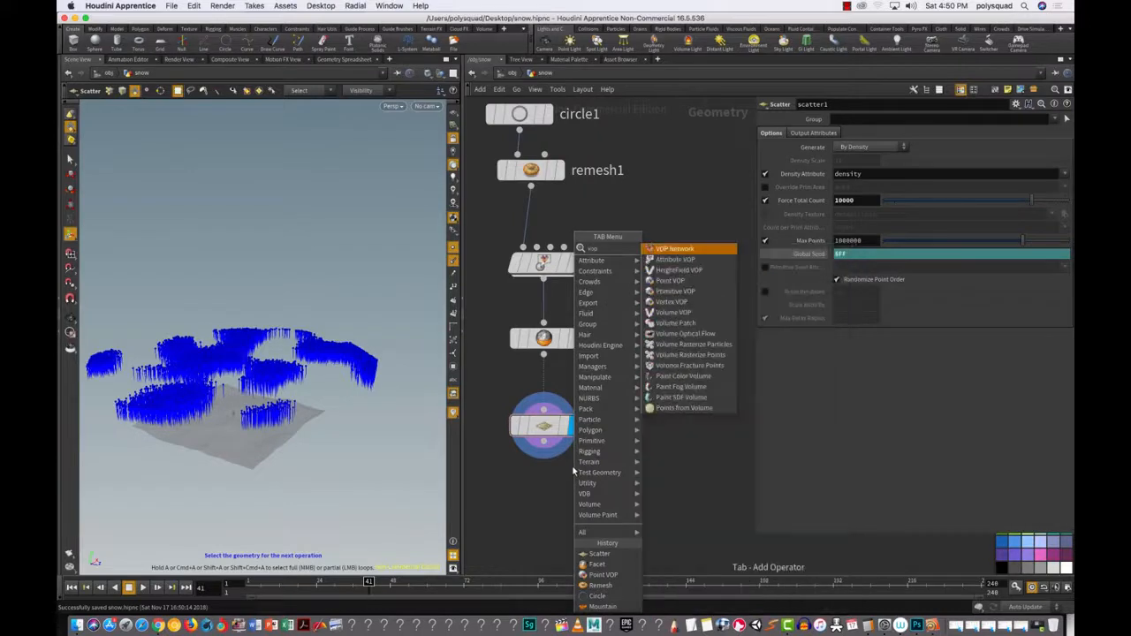
left_click(675, 259)
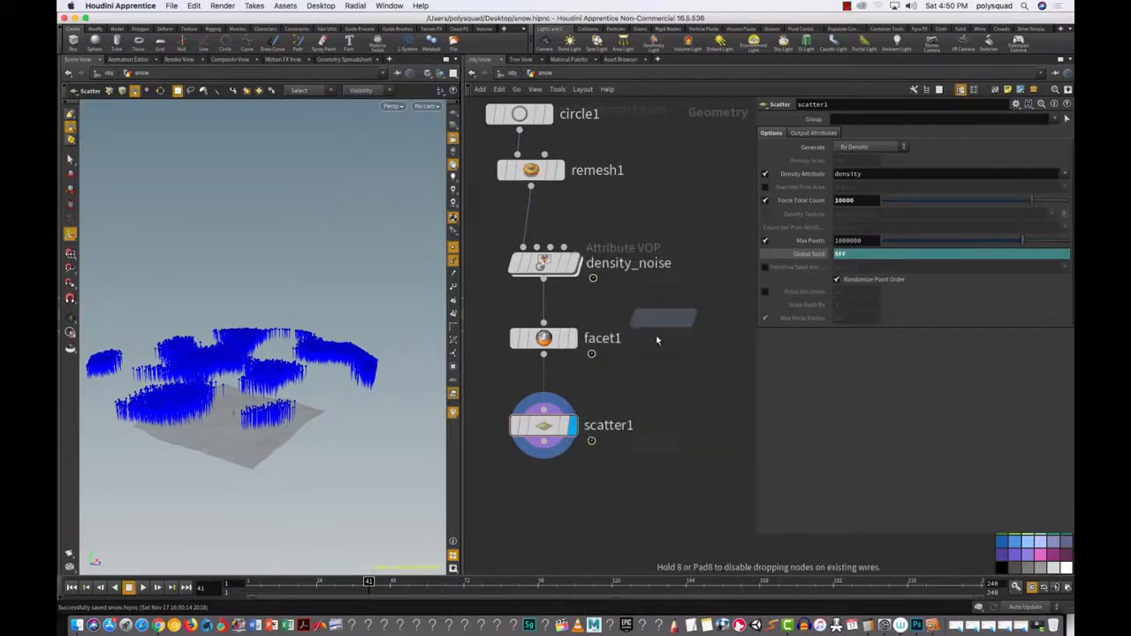
left_click(544, 504)
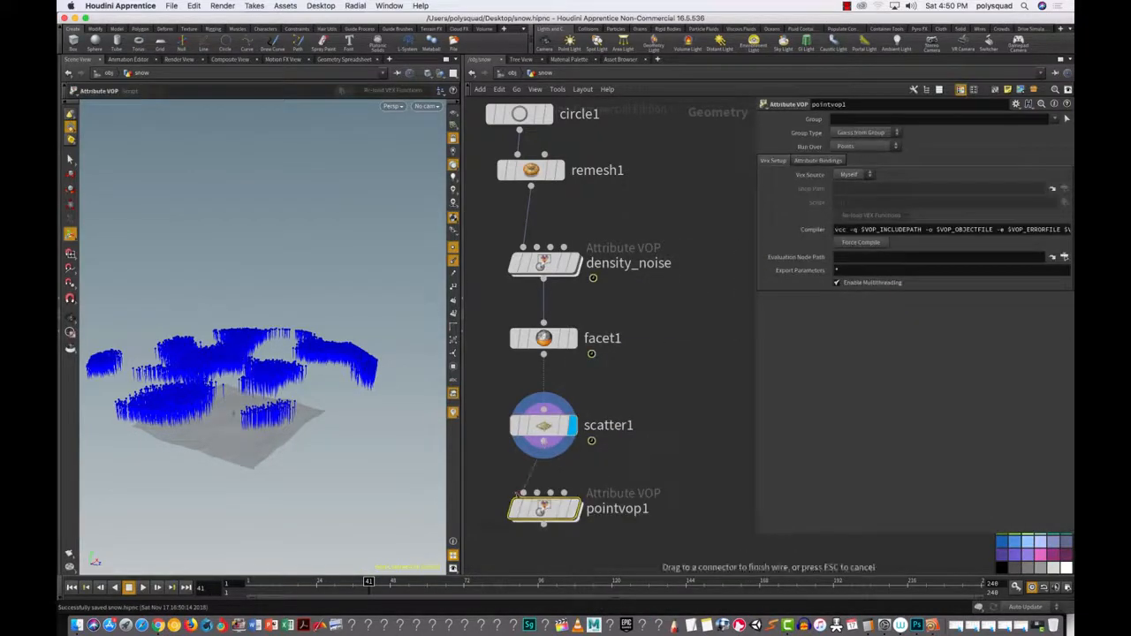
left_click(536, 493)
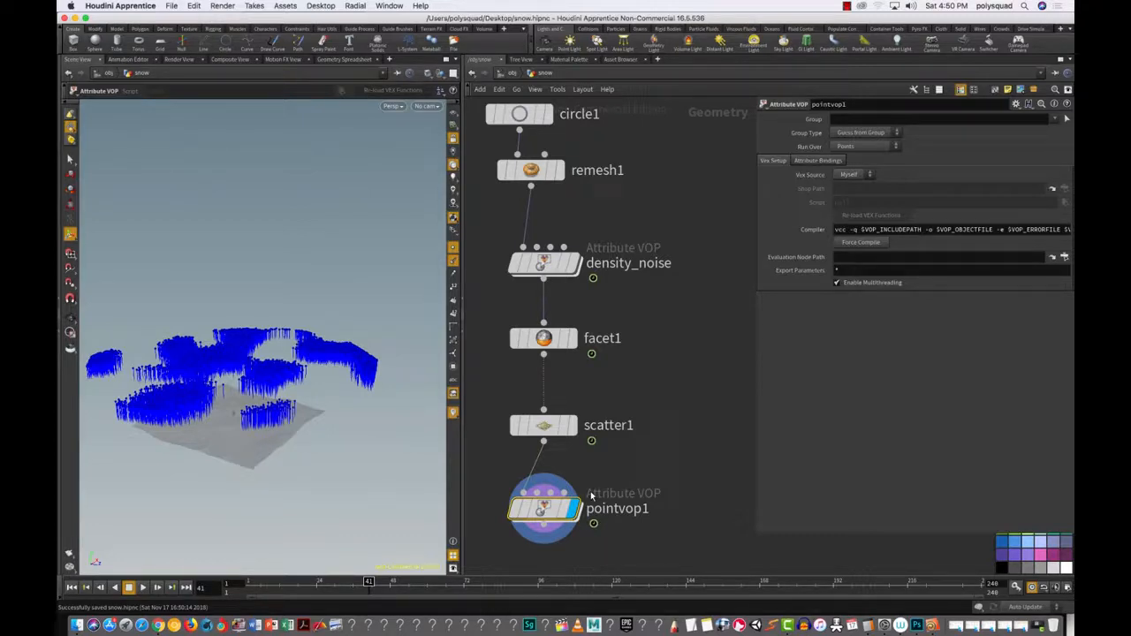
Step: Open the new point VOP's network and widen the network area for building nodes
double_click(544, 506)
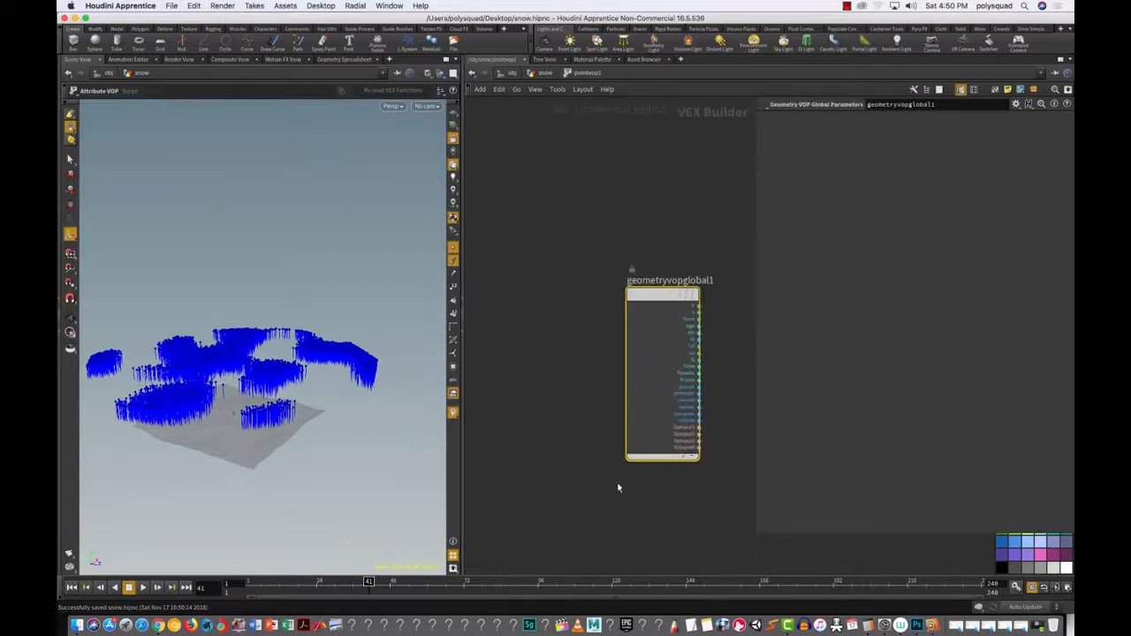
left_click(753, 490)
left_click_drag(754, 489, 950, 502)
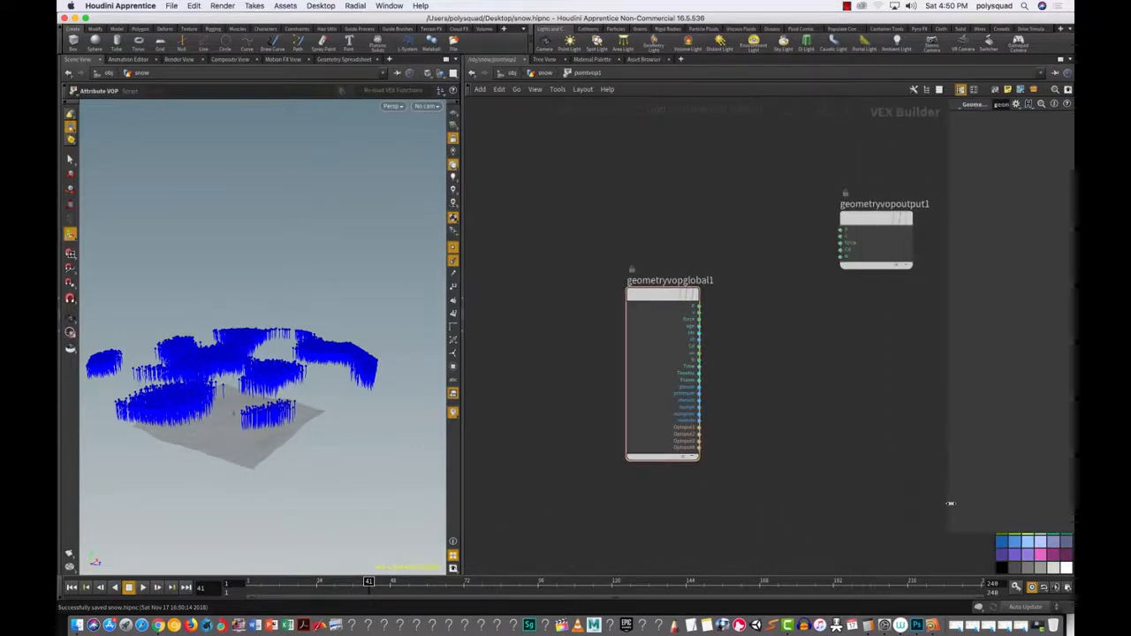
scroll(778, 462, "down", 2)
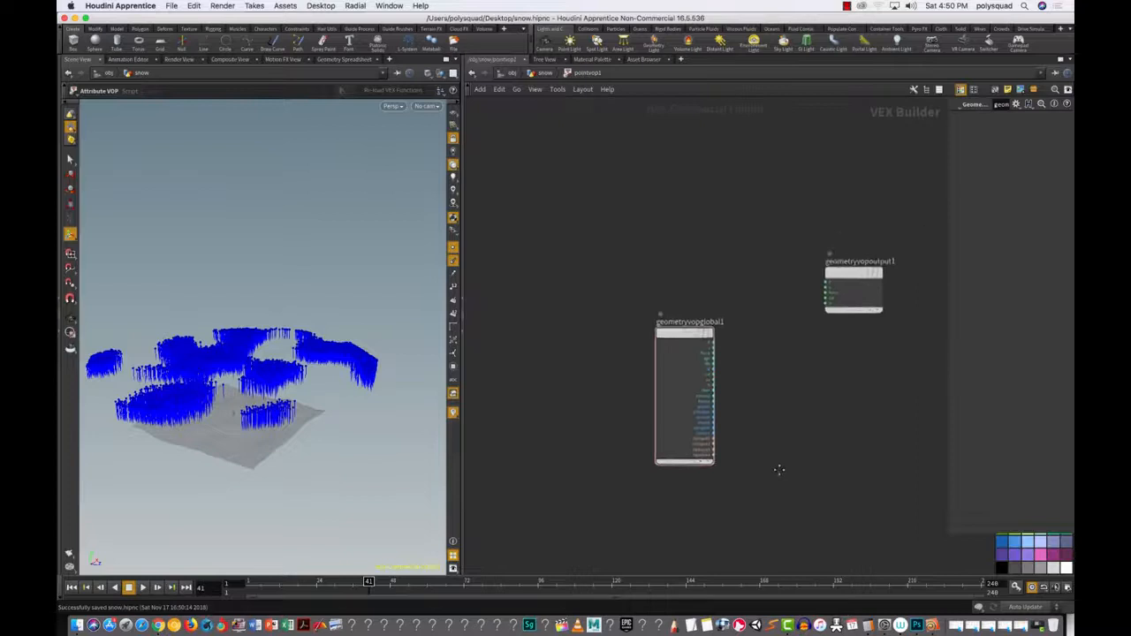
Step: Add a Turbulent Noise node between the global and output nodes and connect the global P to its position input
middle_click_drag(783, 470, 644, 463)
left_click_drag(701, 270, 823, 337)
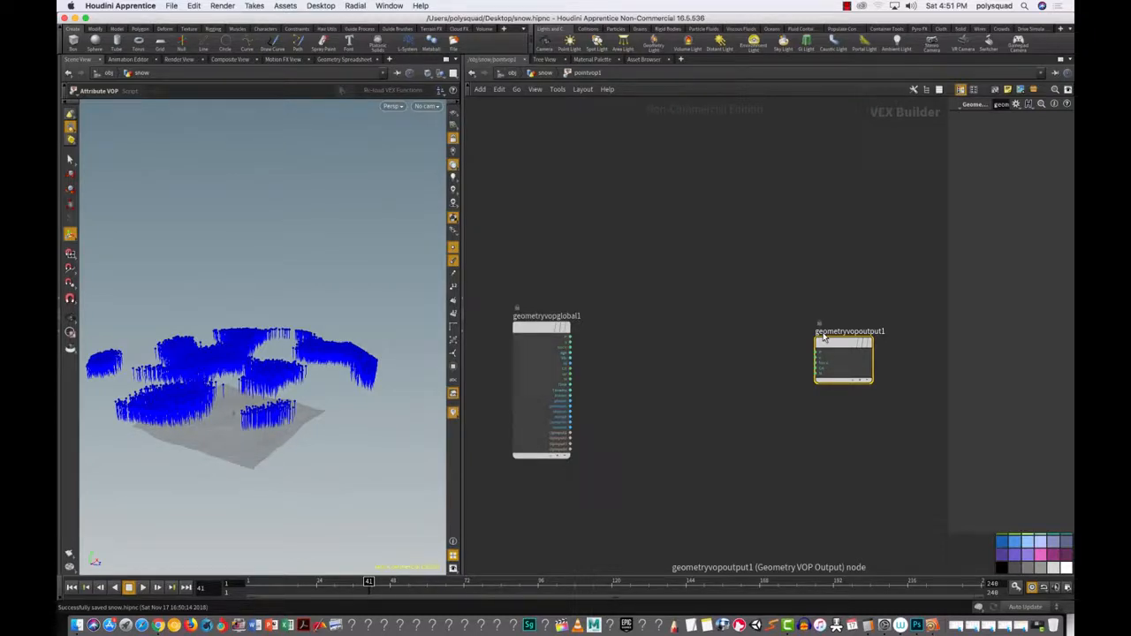
left_click(644, 424)
key("Tab")
type("tu")
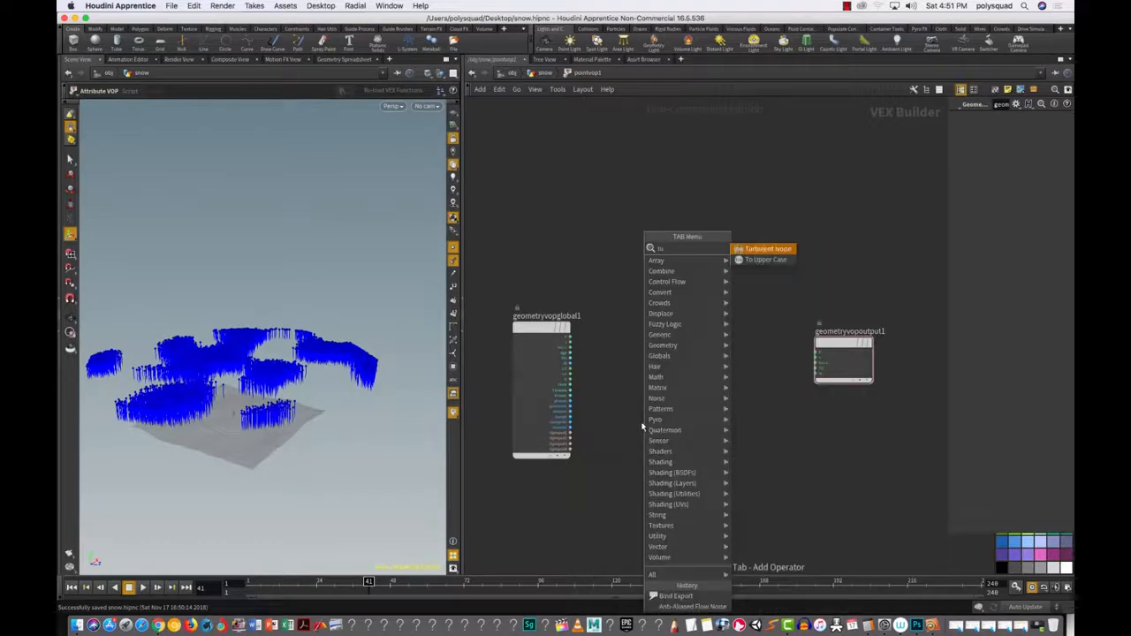
left_click(766, 250)
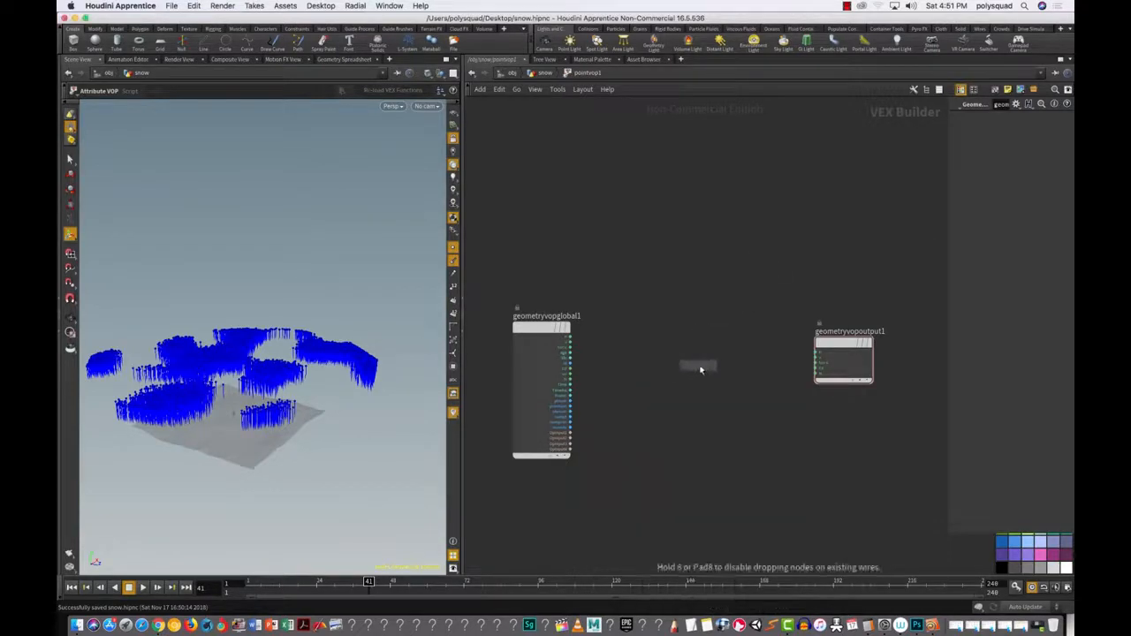
left_click(674, 457)
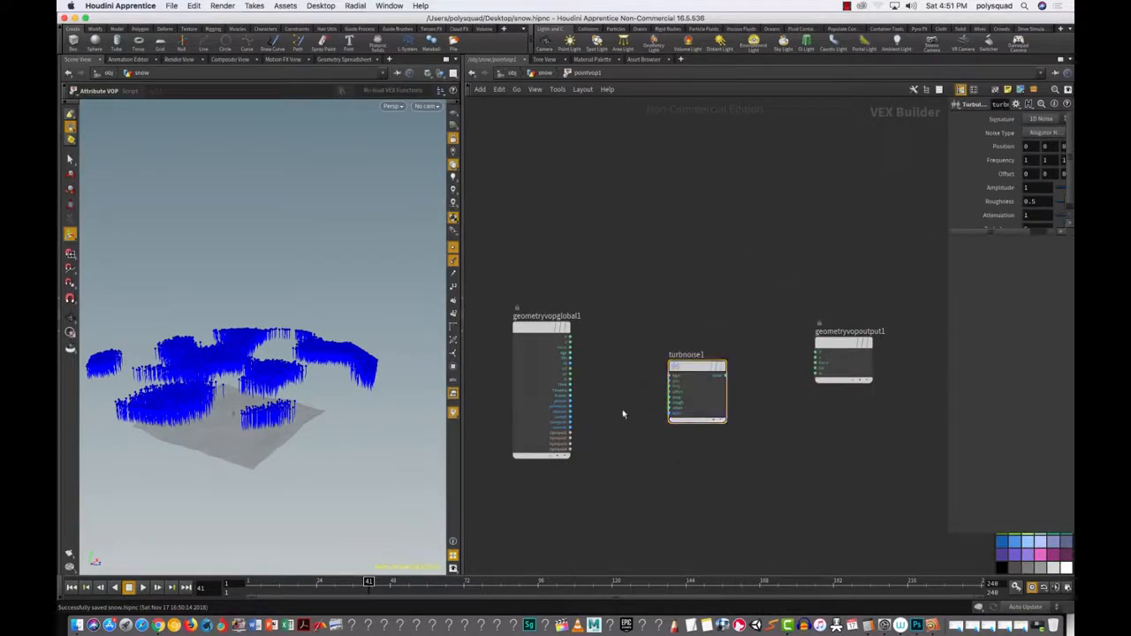
left_click_drag(570, 337, 670, 383)
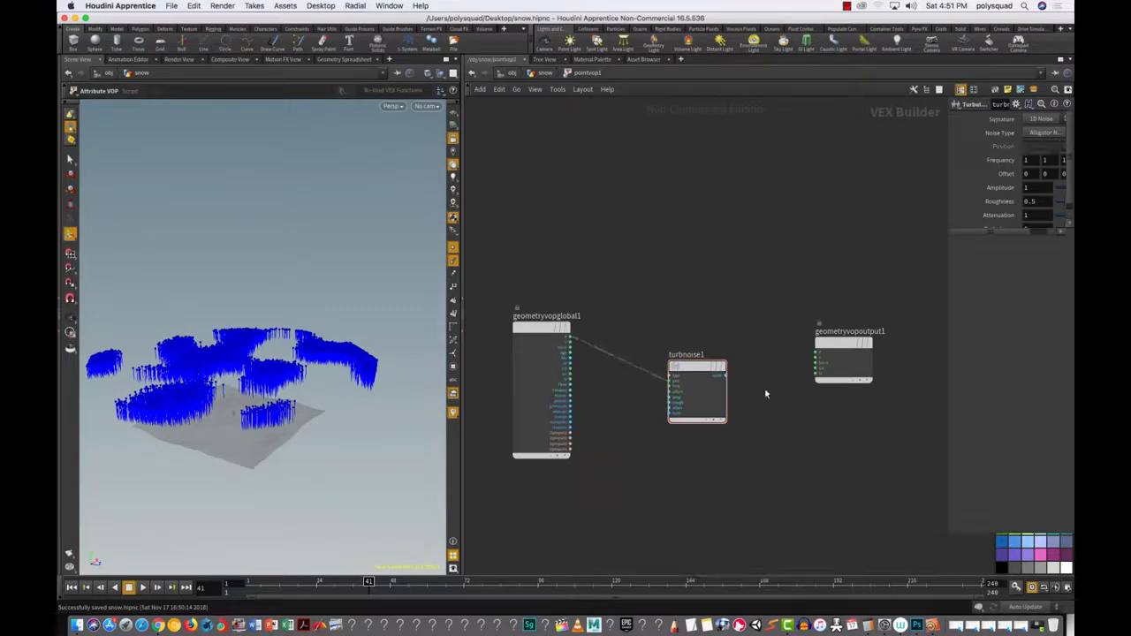
Step: Create input parameters for the Turbulent Noise node through its VEX/VOP options
middle_click(699, 363)
right_click(697, 366)
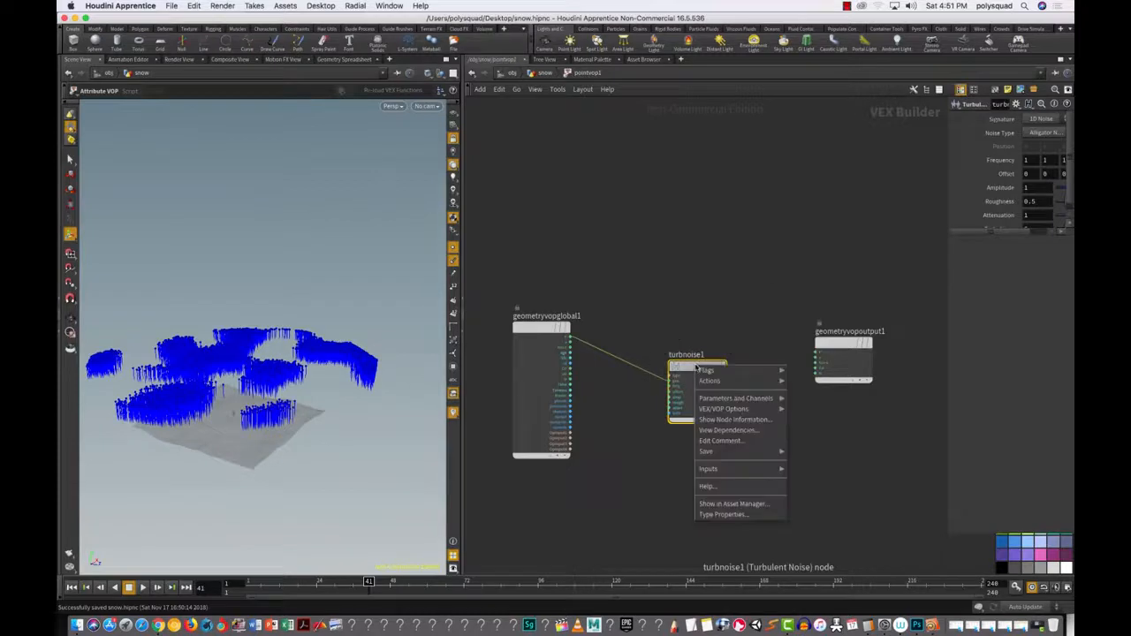
mouse_move(713, 451)
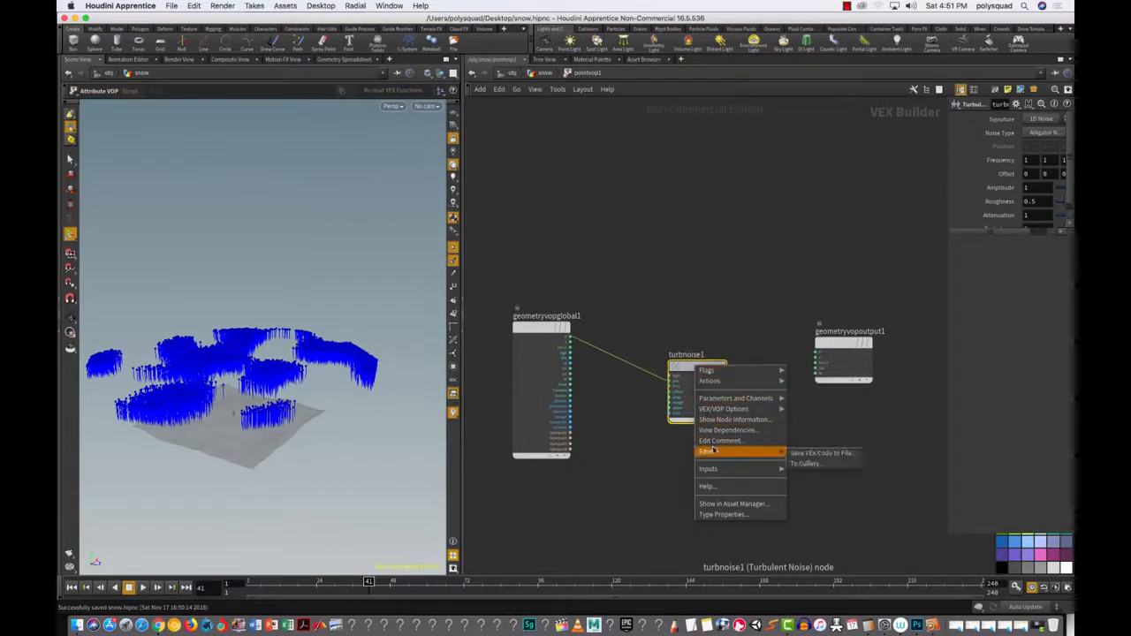
mouse_move(723, 411)
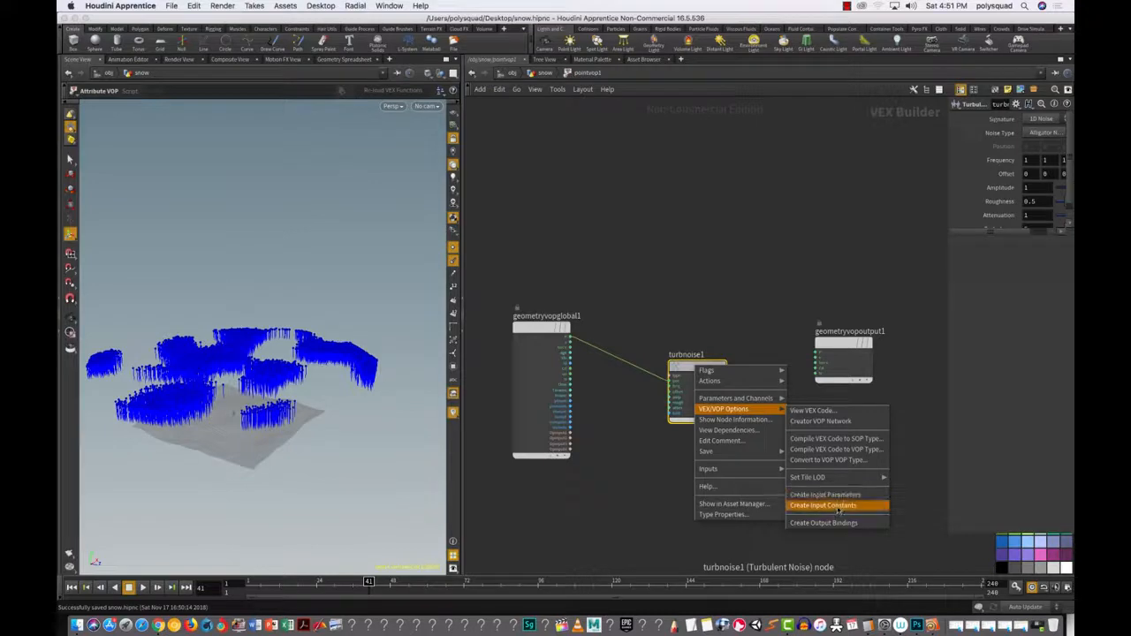
left_click(852, 495)
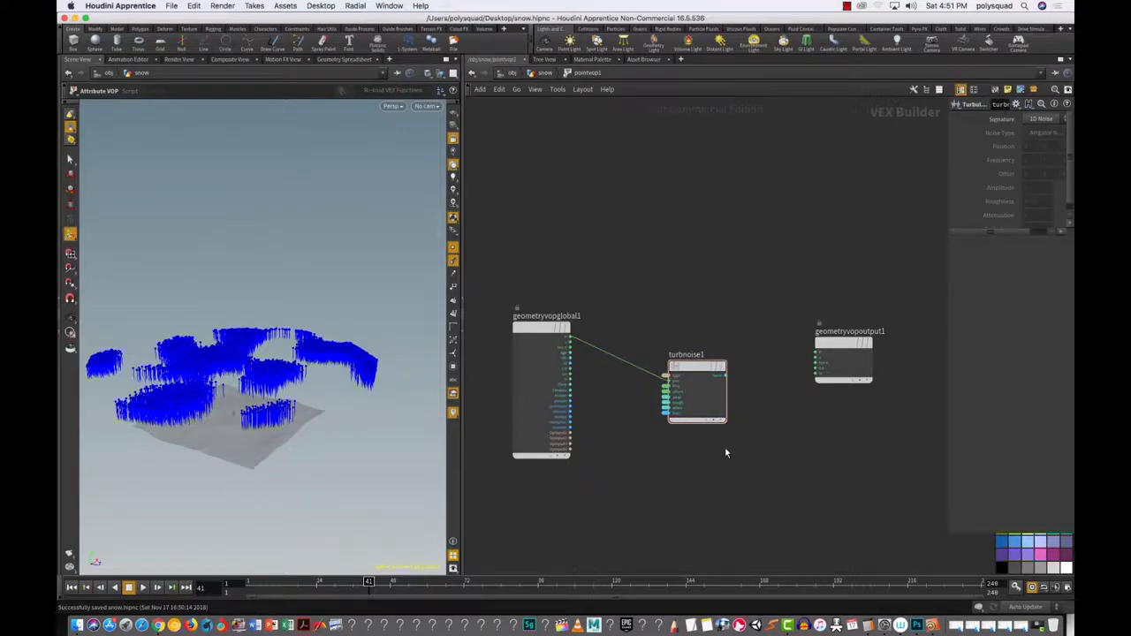
Step: Connect the noise output to N on the geometry output and set the Turbulent Noise signature to 3D Noise
left_click_drag(725, 375, 811, 376)
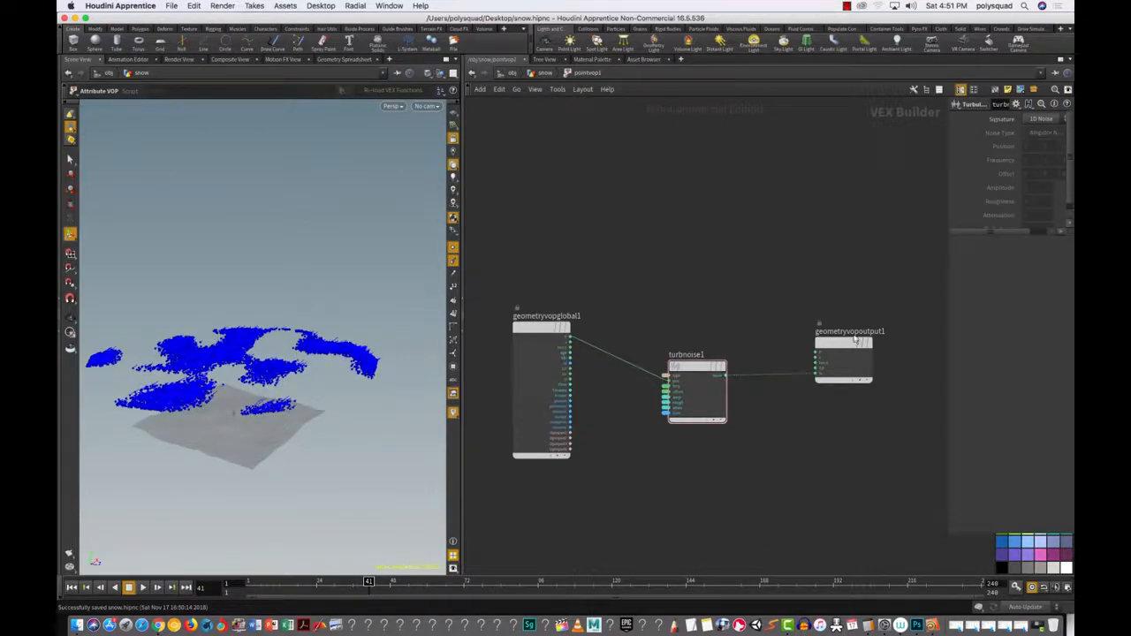
left_click_drag(845, 343, 856, 357)
left_click_drag(662, 323, 764, 461)
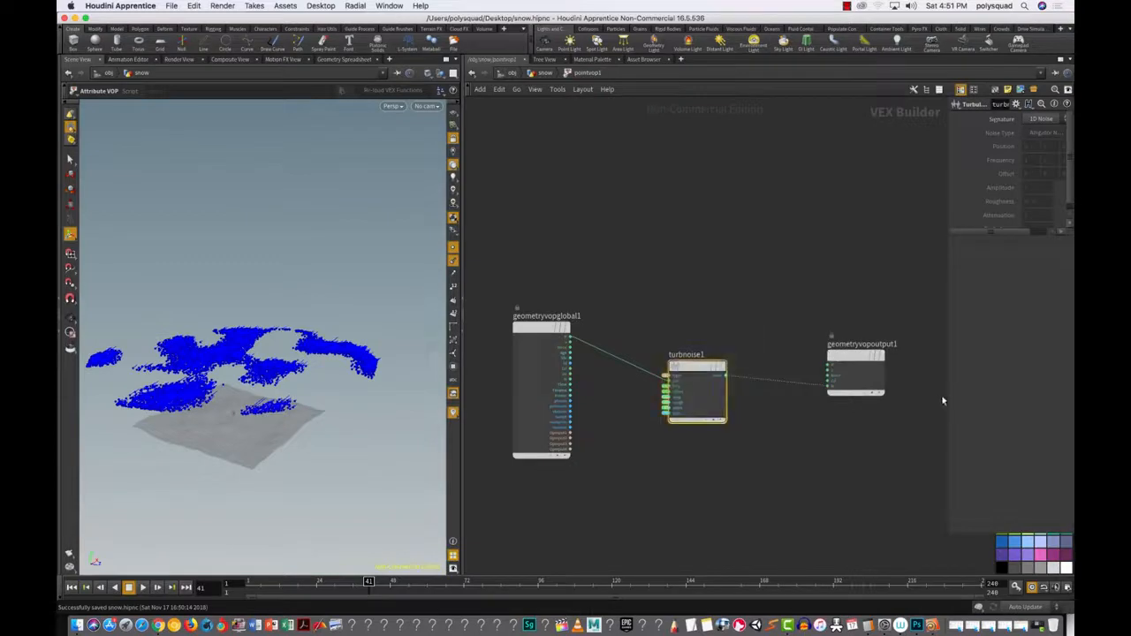
left_click(970, 122)
left_click(970, 131)
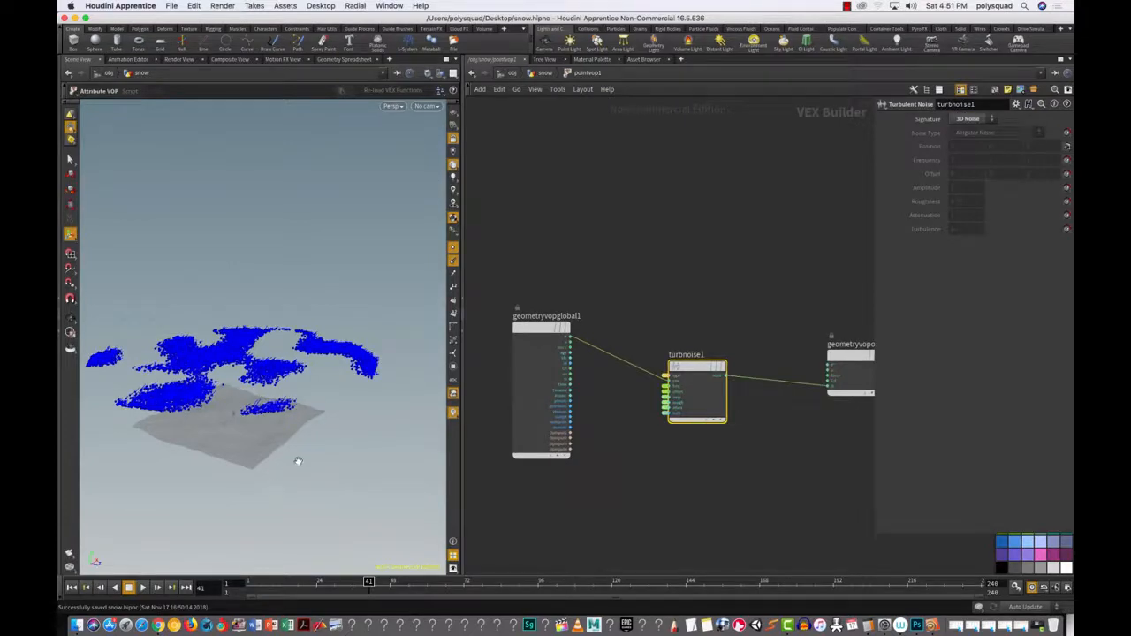
key("Escape")
mouse_move(300, 463)
left_mouse_down()
mouse_move(298, 500)
mouse_move(297, 431)
mouse_move(286, 454)
left_mouse_up()
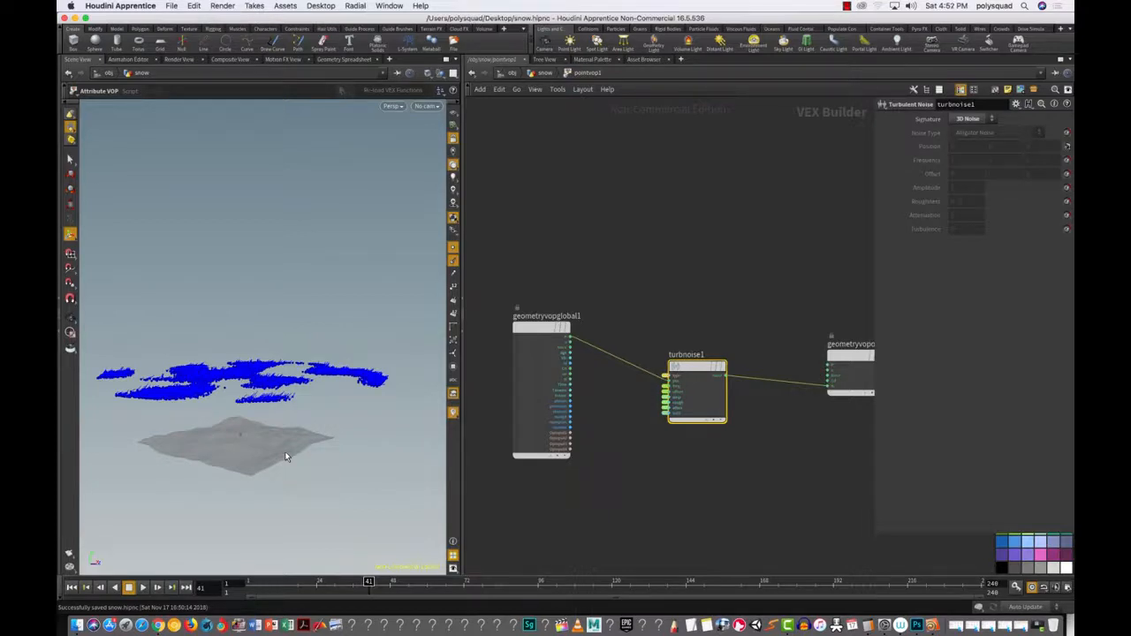
Step: Space the existing nodes apart and place an Add node above the Turbulent Noise node
left_click_drag(535, 334, 519, 336)
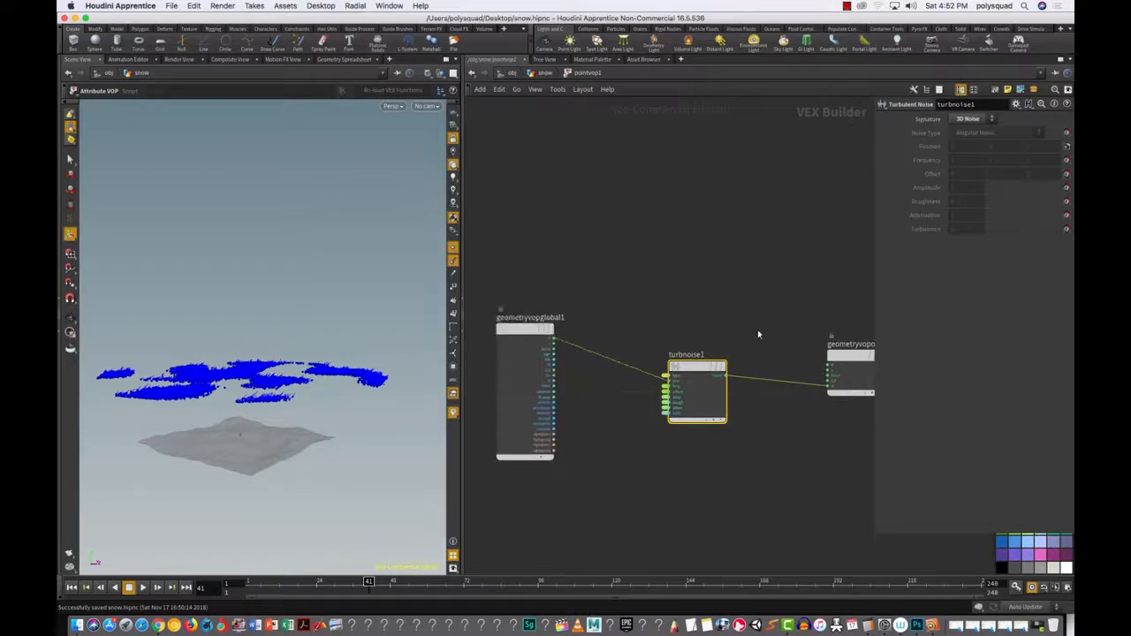
left_click_drag(849, 358, 853, 347)
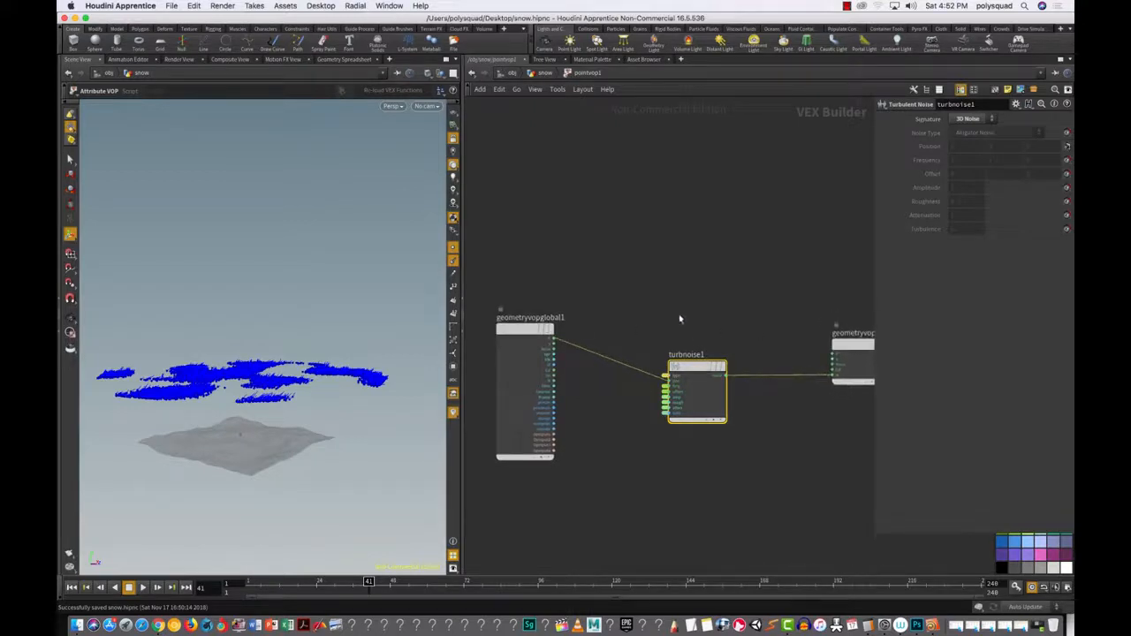
left_click_drag(695, 389, 693, 364)
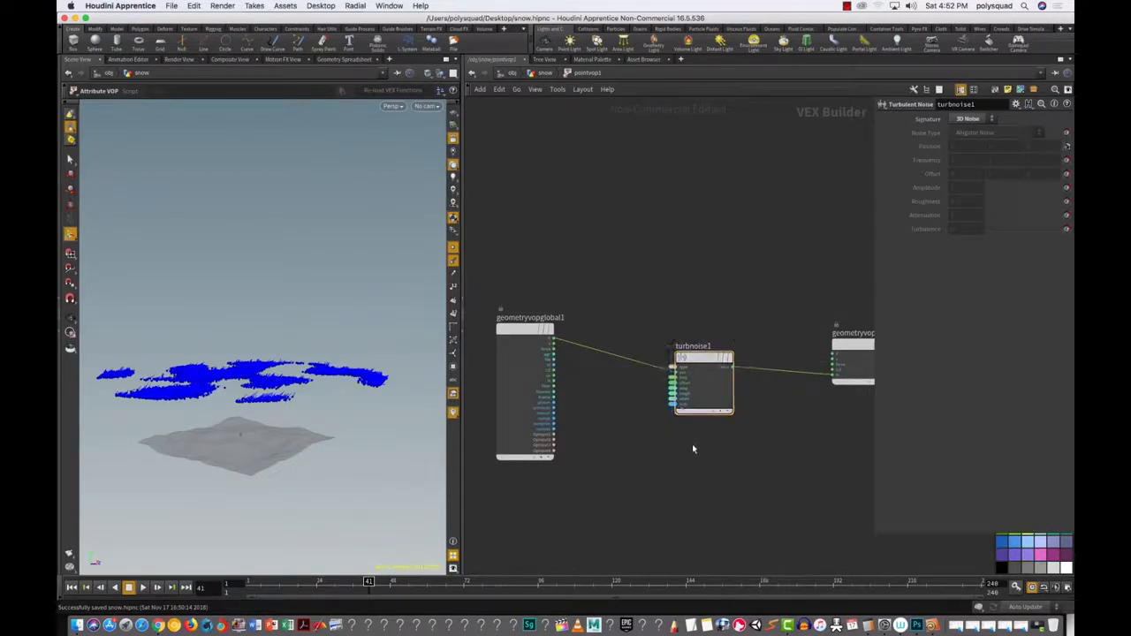
key("Tab")
type("add")
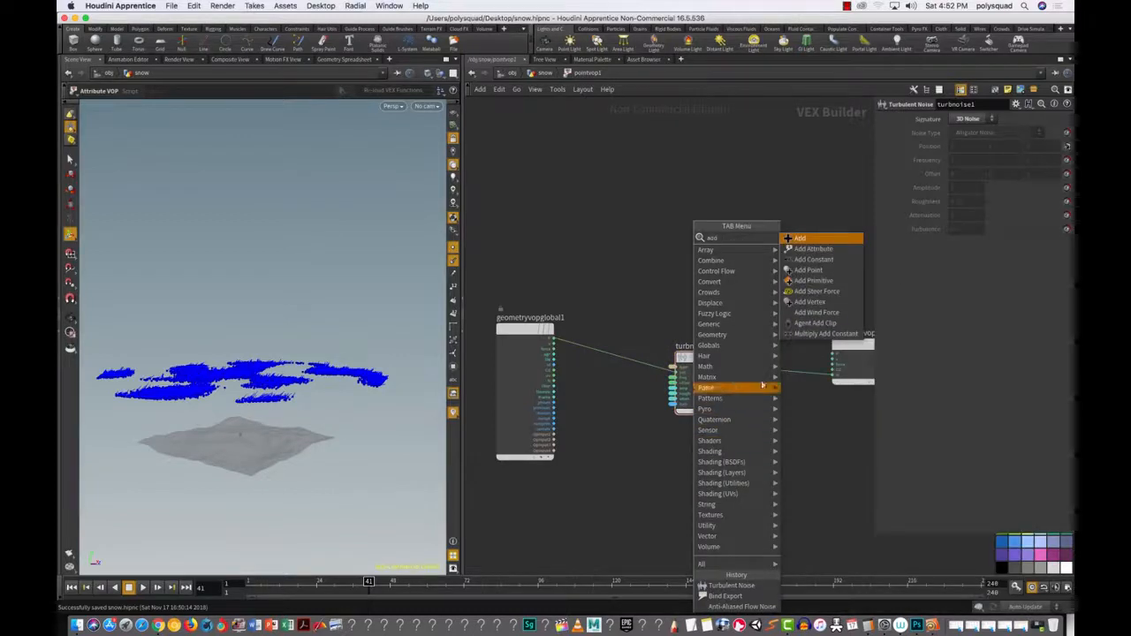
left_click(800, 238)
left_click(690, 290)
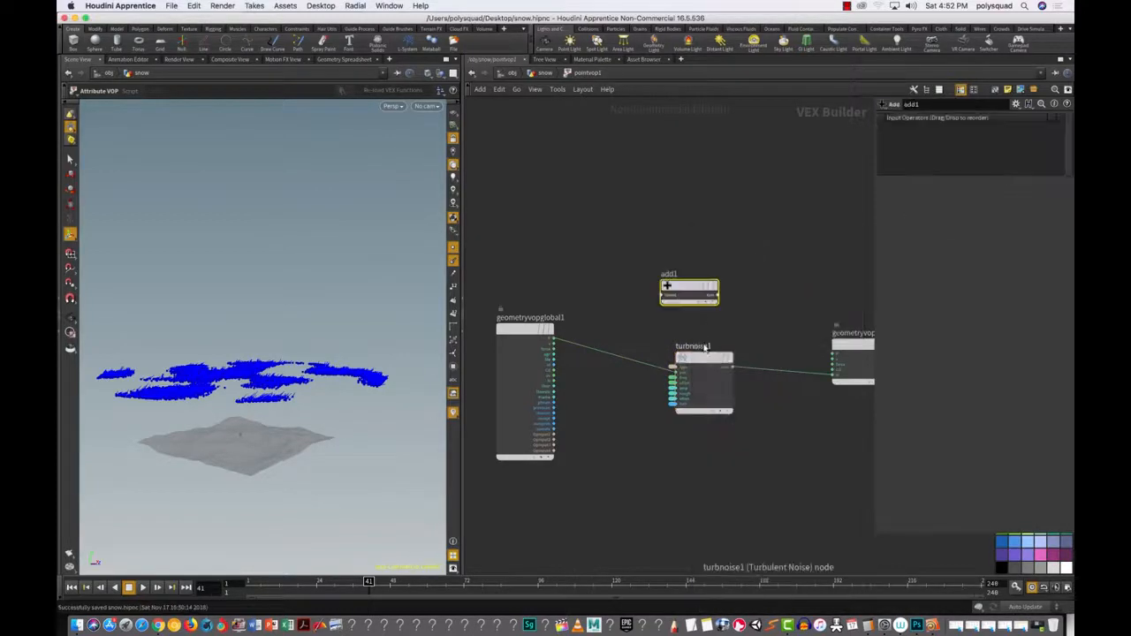
left_click_drag(704, 349, 688, 352)
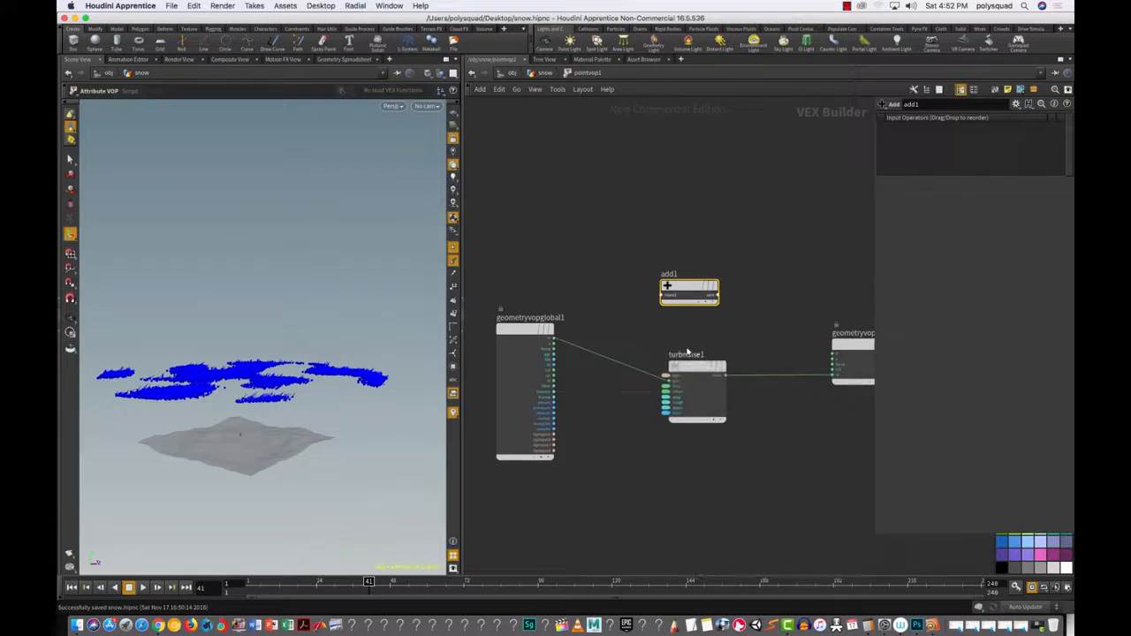
Step: Connect the global N and the noise output to the Add node and feed its sum into the output's N
left_click_drag(555, 390, 668, 308)
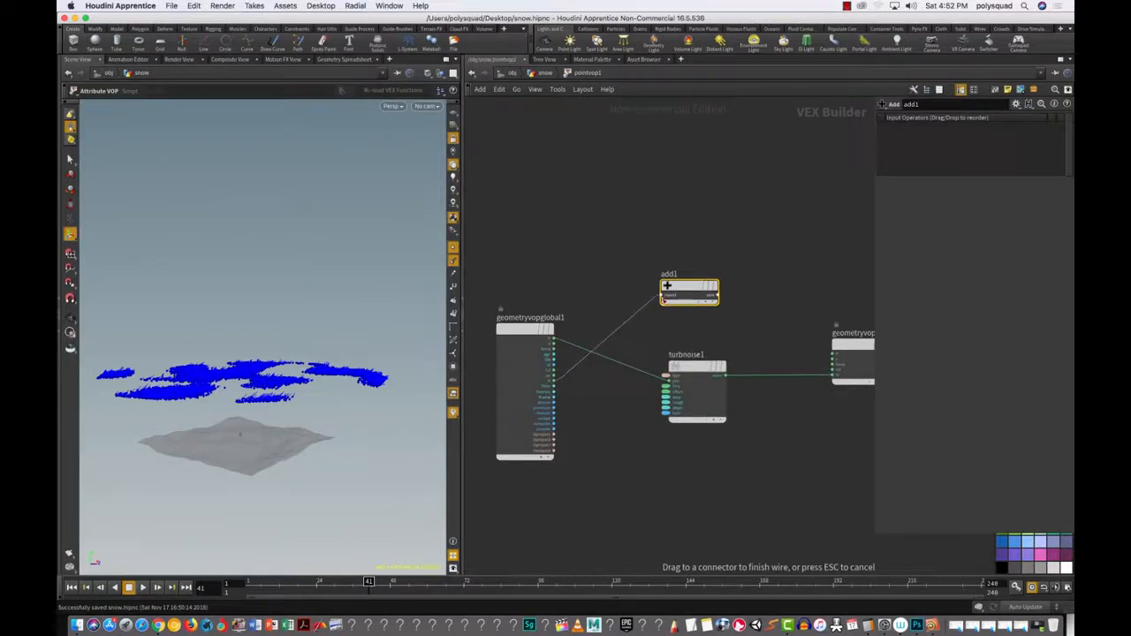
left_click_drag(666, 285, 829, 377)
left_click(830, 376)
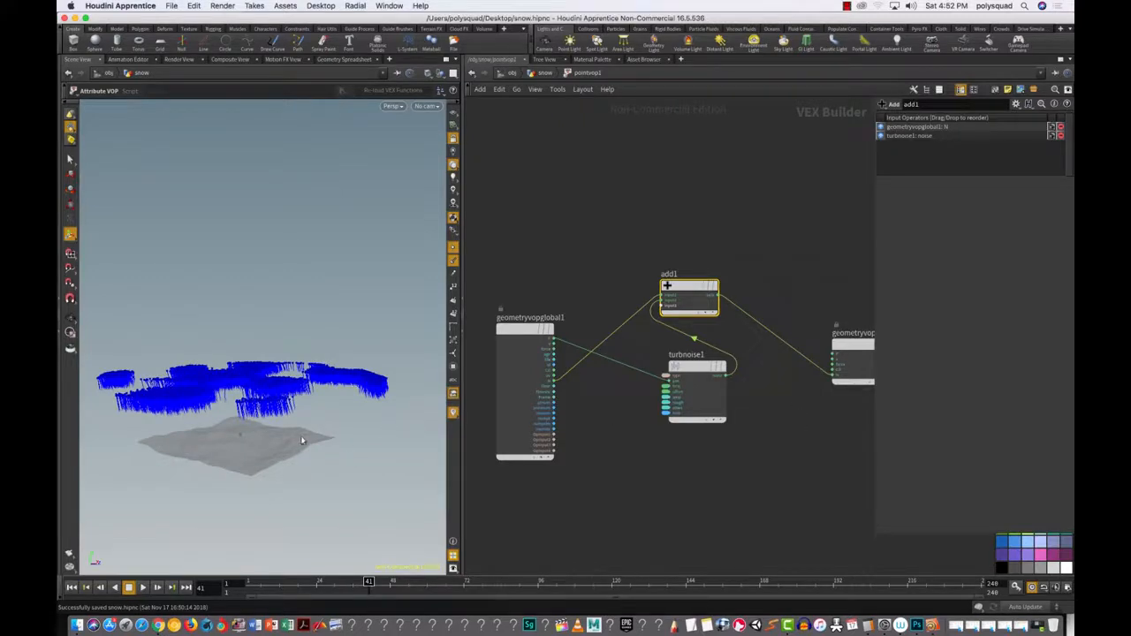
key("Escape")
left_click_drag(301, 440, 339, 421)
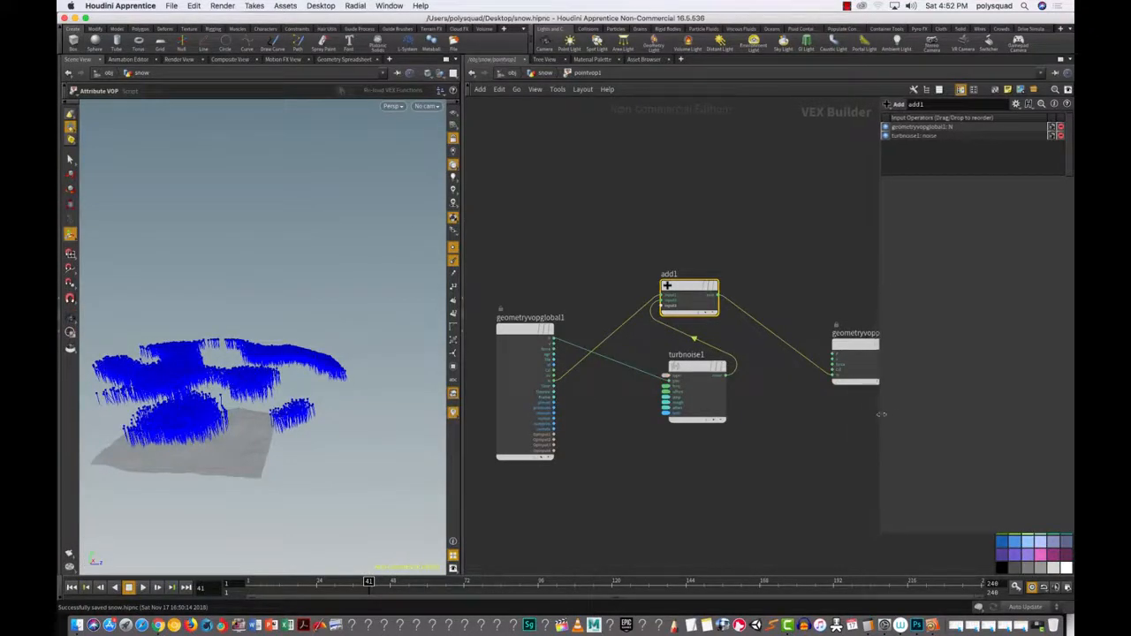
Step: Rearrange the VOP nodes with Turbulent Noise above the N wire and Add just before the output node
left_click_drag(876, 420, 968, 413)
left_click_drag(862, 345, 903, 286)
left_click_drag(698, 294, 761, 306)
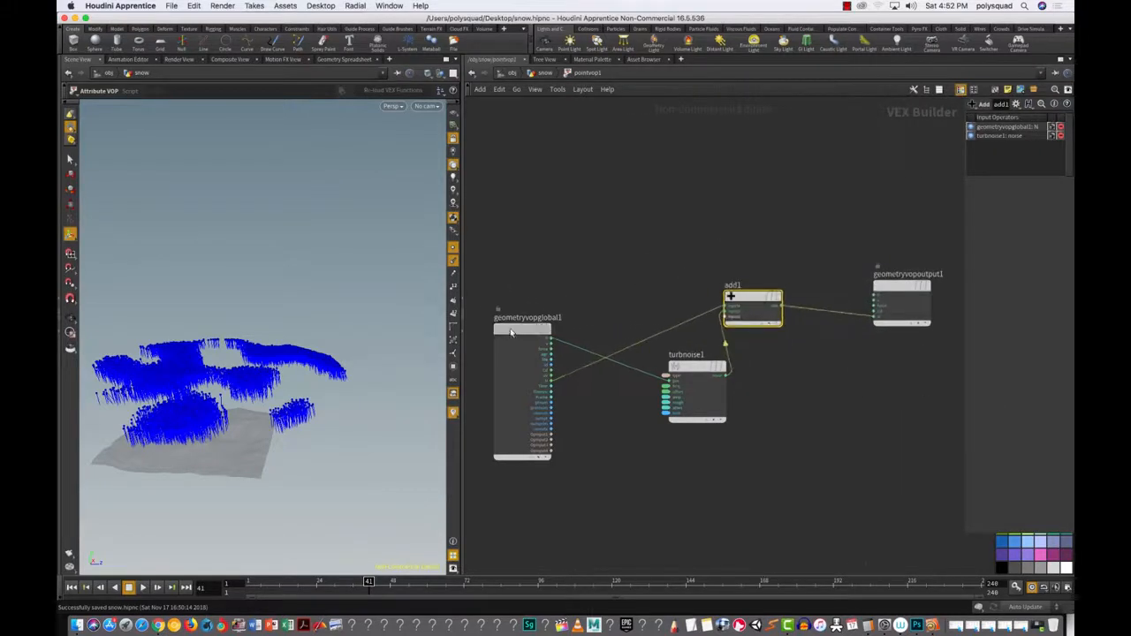
left_click_drag(530, 329, 494, 321)
left_click_drag(693, 373, 639, 379)
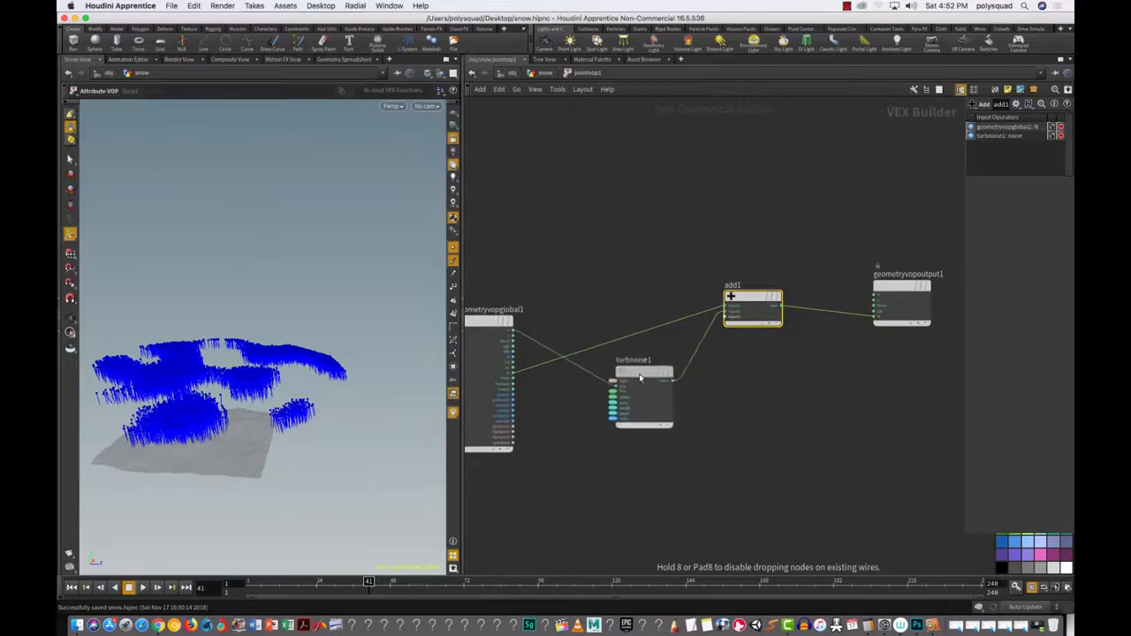
left_click_drag(747, 301, 759, 370)
left_click_drag(648, 371, 661, 281)
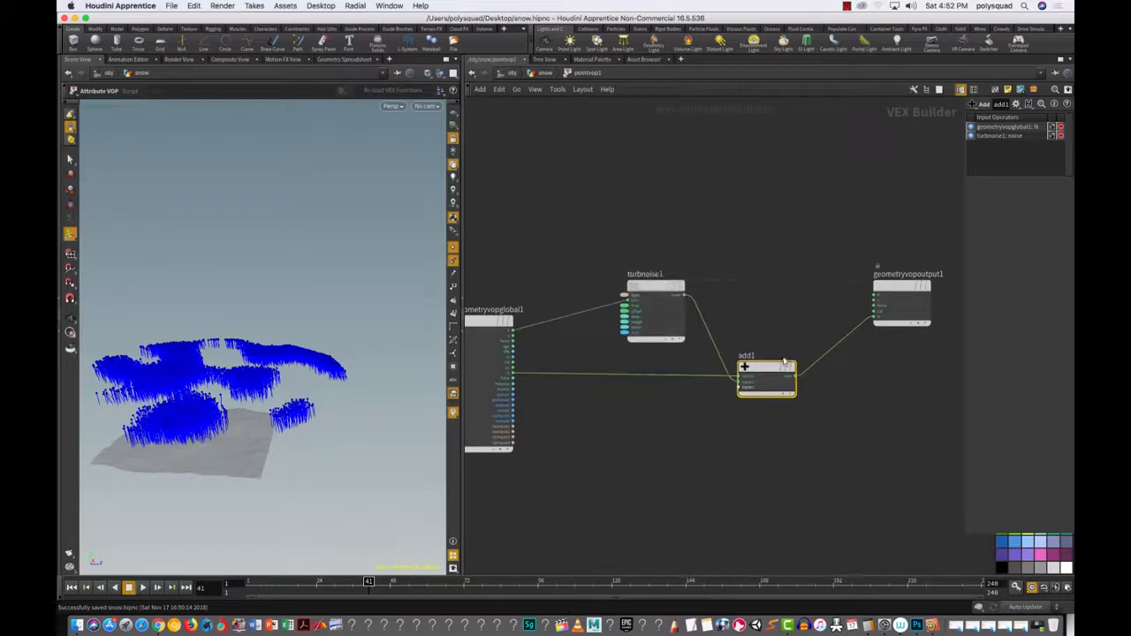
left_click_drag(884, 287, 847, 354)
Step: Widen the network area, move the global node slightly away from the noise and frame the whole VOP network
right_click_drag(623, 483, 646, 475, "alt")
middle_click_drag(646, 474, 719, 453, "alt")
right_click_drag(719, 453, 760, 441, "alt")
middle_click_drag(759, 441, 733, 434, "alt")
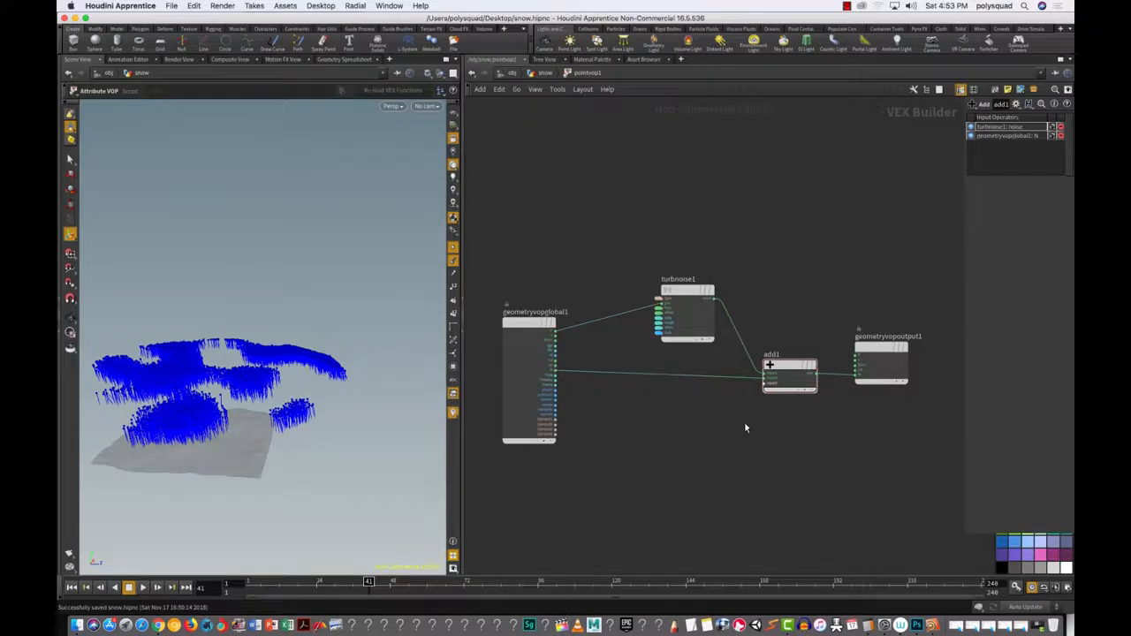
left_click_drag(460, 491, 419, 504)
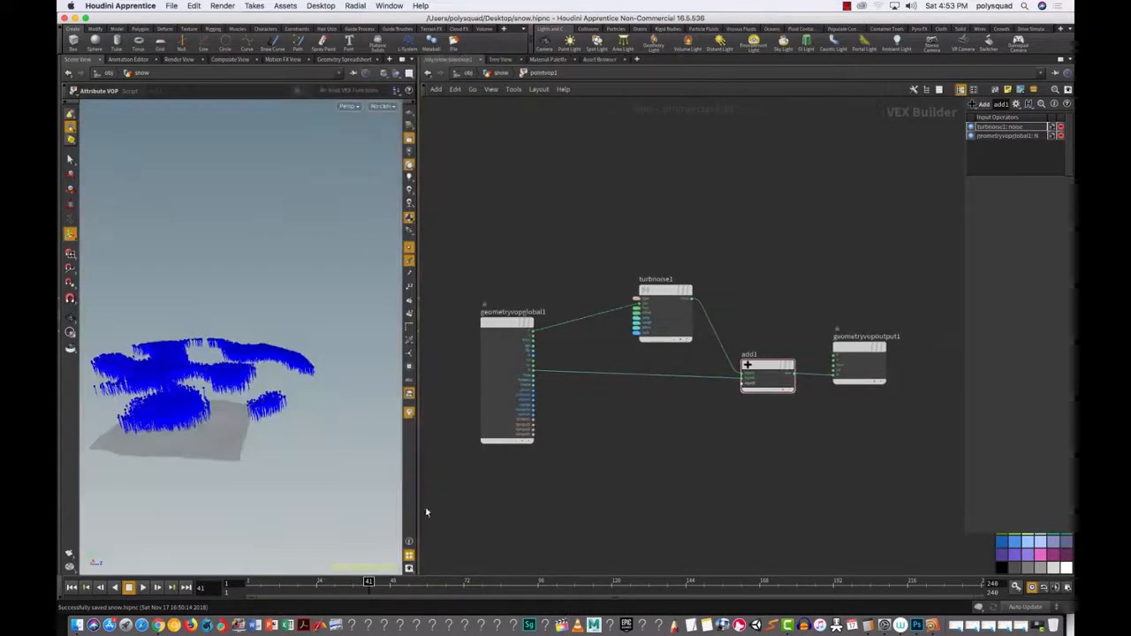
left_click_drag(509, 323, 499, 323)
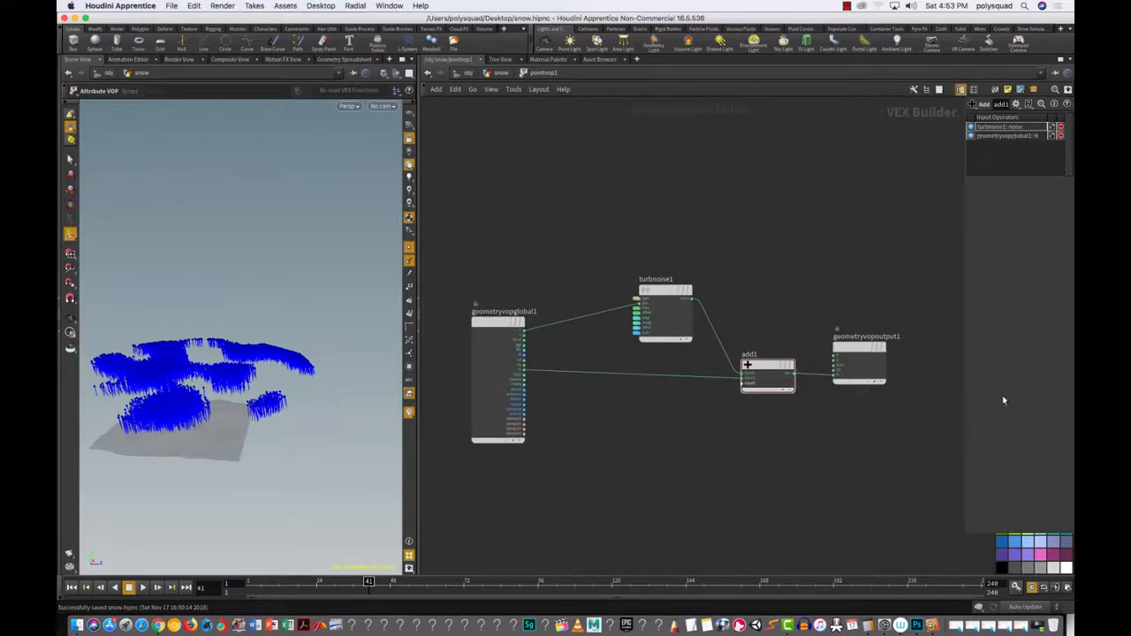
key("space")
right_click_drag(770, 457, 808, 397)
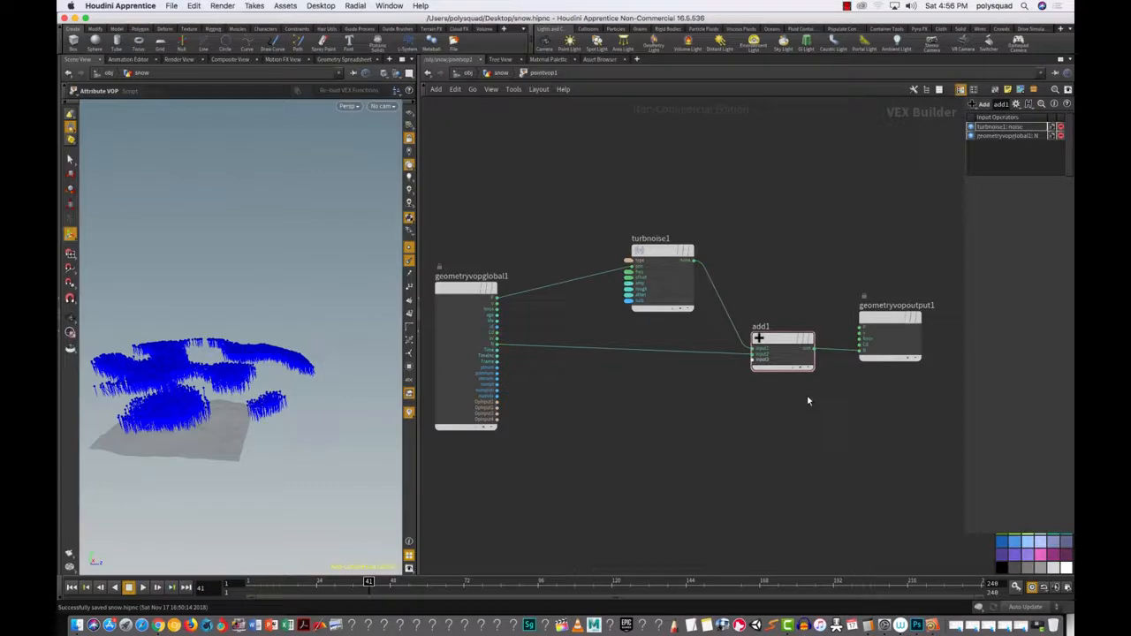
Step: Switch to the Photoshop sketch, hide Layer 3 and add a new blank layer
left_click(916, 625)
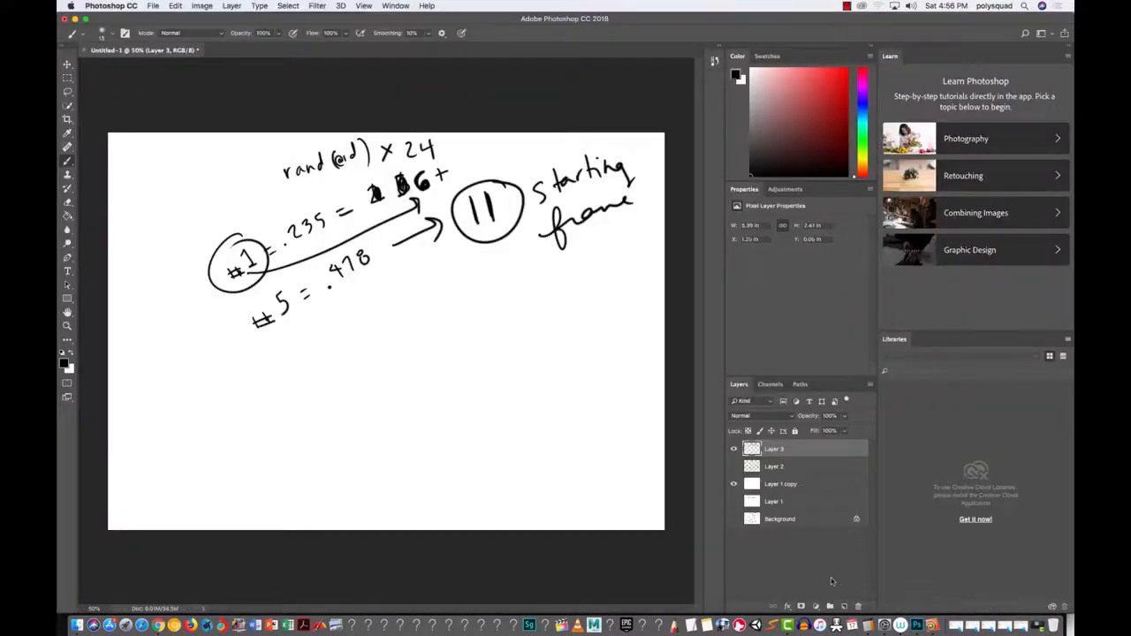
left_click(734, 448)
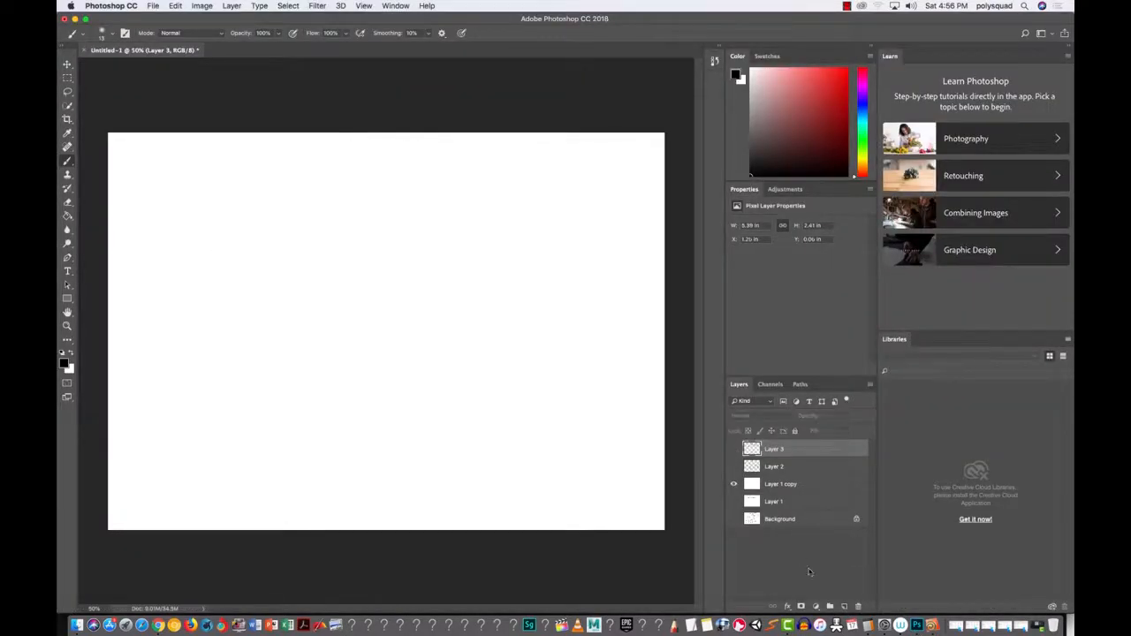
left_click(844, 608)
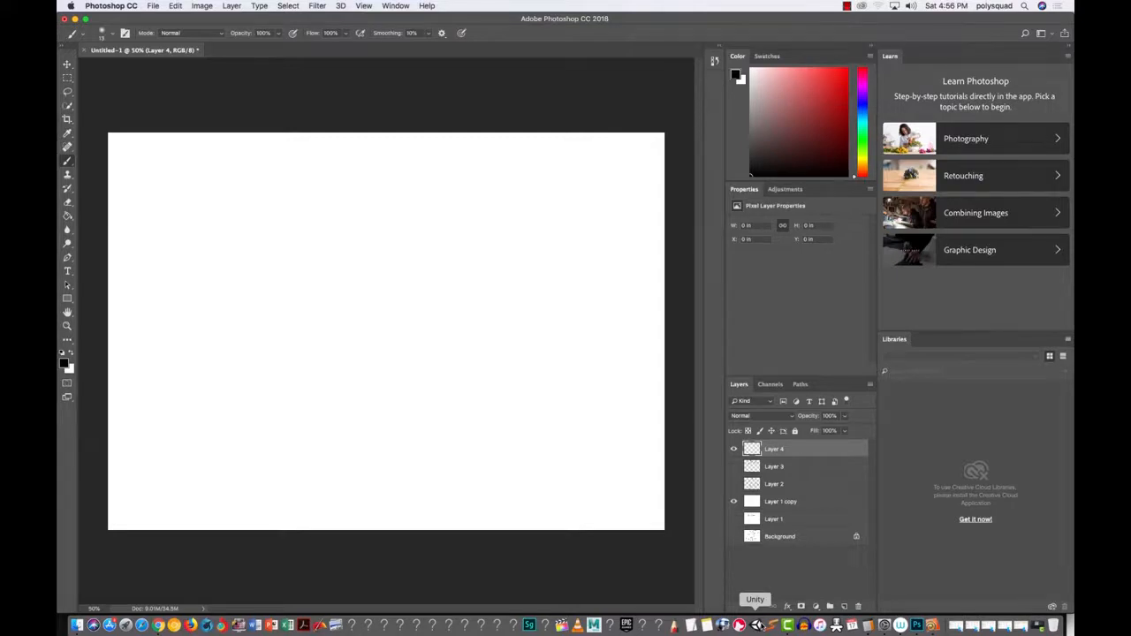
Step: Handwrite "P → noise" near the upper left of the canvas with the brush
left_click_drag(168, 213, 169, 241)
mouse_move(167, 210)
left_mouse_down()
mouse_move(176, 213)
mouse_move(169, 226)
mouse_move(289, 218)
left_mouse_up()
left_click(289, 202)
left_click_drag(309, 199, 301, 218)
left_click_drag(314, 204, 328, 216)
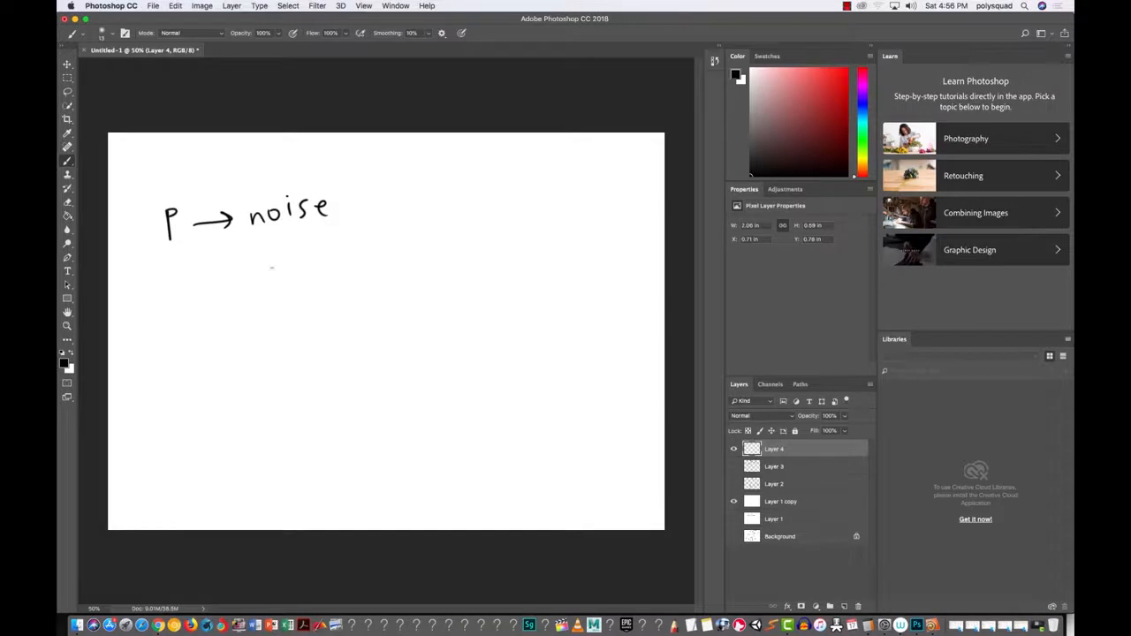
Step: Scribble a dense noise blob below the word noise and write the ranges 0 – 1, -1 – 1 and -.5 – .5 beside it
mouse_move(309, 287)
left_mouse_down()
mouse_move(331, 274)
mouse_move(339, 301)
mouse_move(299, 292)
mouse_move(307, 270)
mouse_move(315, 307)
mouse_move(292, 286)
left_mouse_up()
left_click_drag(362, 262, 402, 263)
left_click_drag(409, 252, 411, 269)
left_click_drag(356, 301, 370, 299)
mouse_move(377, 288)
left_mouse_down()
mouse_move(377, 306)
mouse_move(402, 296)
left_mouse_up()
left_click_drag(424, 282, 425, 301)
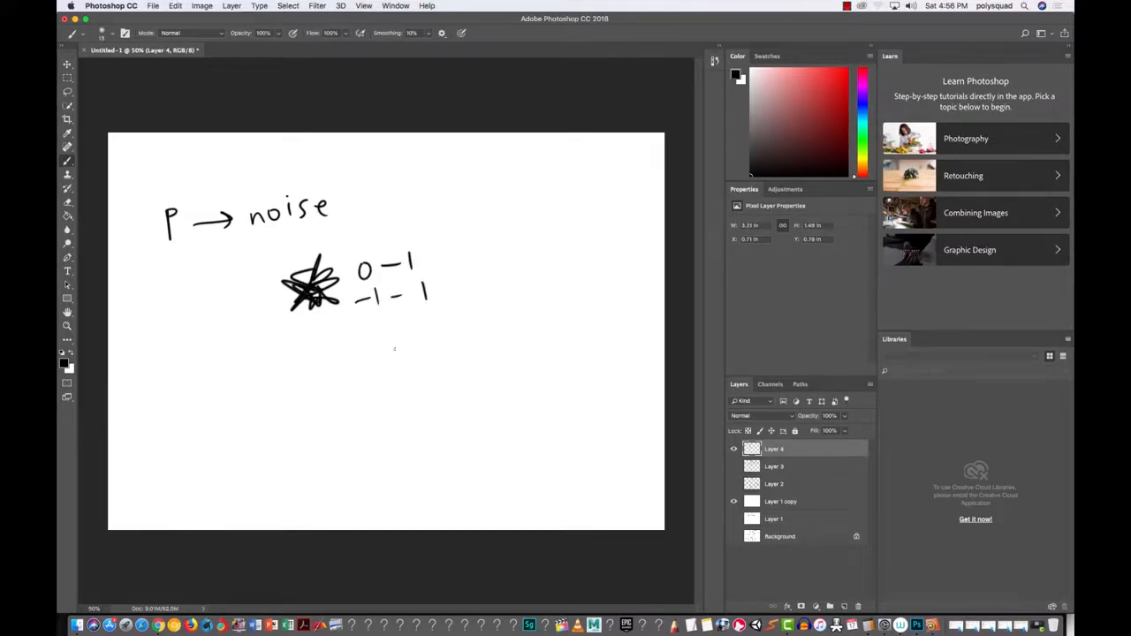
left_click_drag(359, 334, 460, 329)
left_click(382, 333)
mouse_move(310, 287)
left_mouse_down()
mouse_move(302, 264)
mouse_move(279, 290)
mouse_move(313, 300)
mouse_move(316, 267)
left_mouse_up()
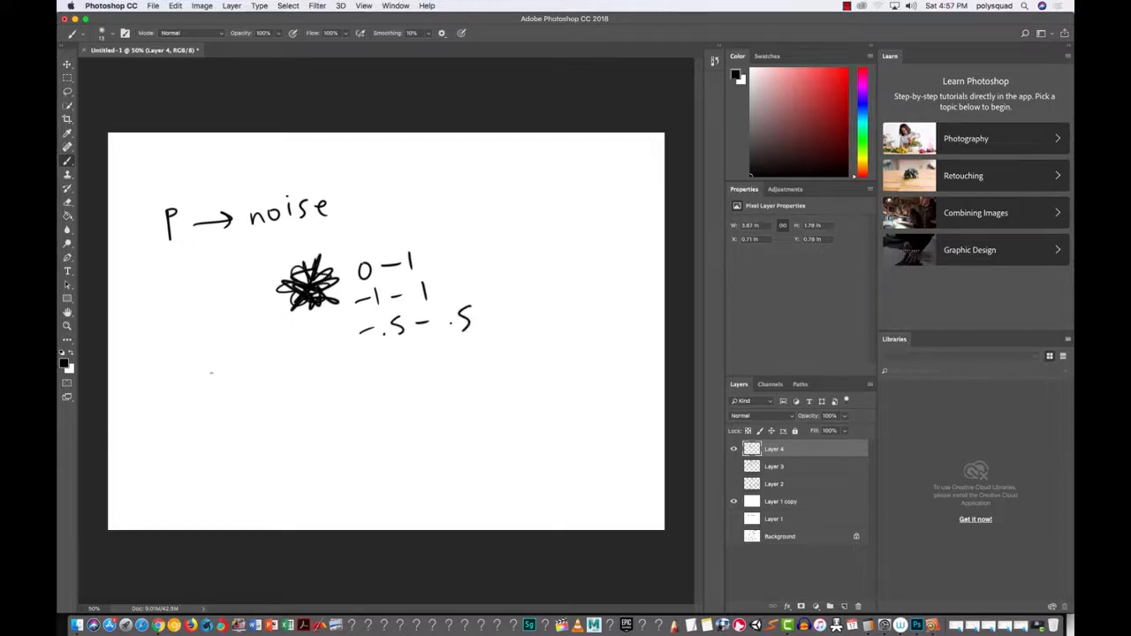
Step: Draw a black circle and plus sign below the noise blob, then add a red equals sign and a jagged red outline around the circle
mouse_move(264, 335)
left_mouse_down()
mouse_move(241, 378)
mouse_move(295, 350)
mouse_move(255, 335)
left_mouse_up()
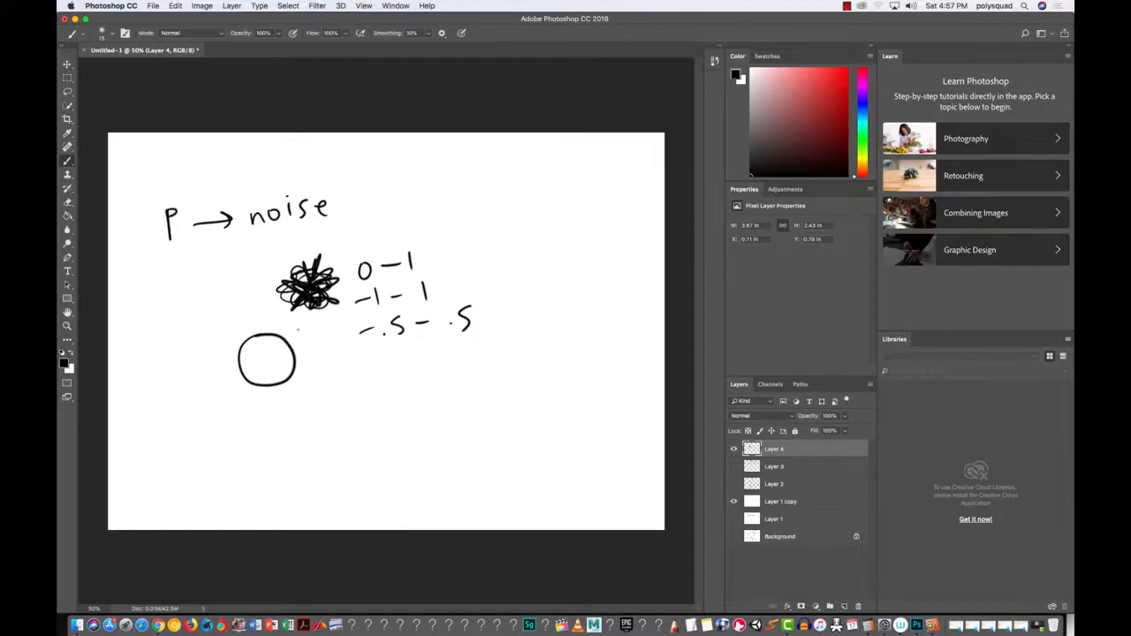
mouse_move(300, 319)
left_mouse_down()
mouse_move(301, 333)
mouse_move(312, 326)
left_mouse_up()
left_click(63, 364)
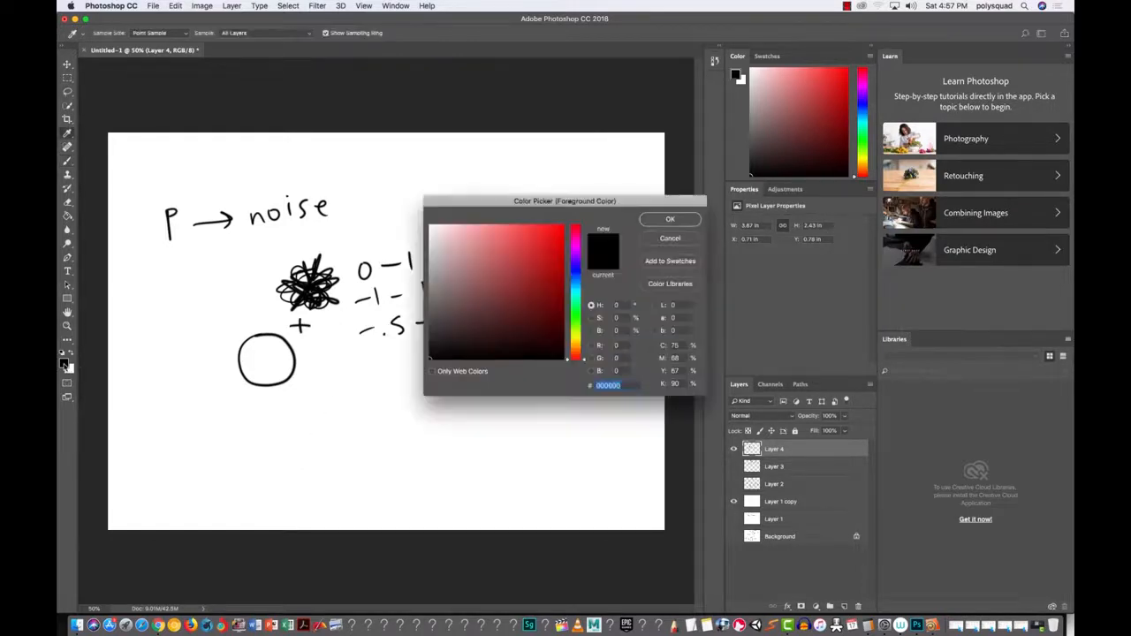
left_click(554, 232)
left_click(659, 219)
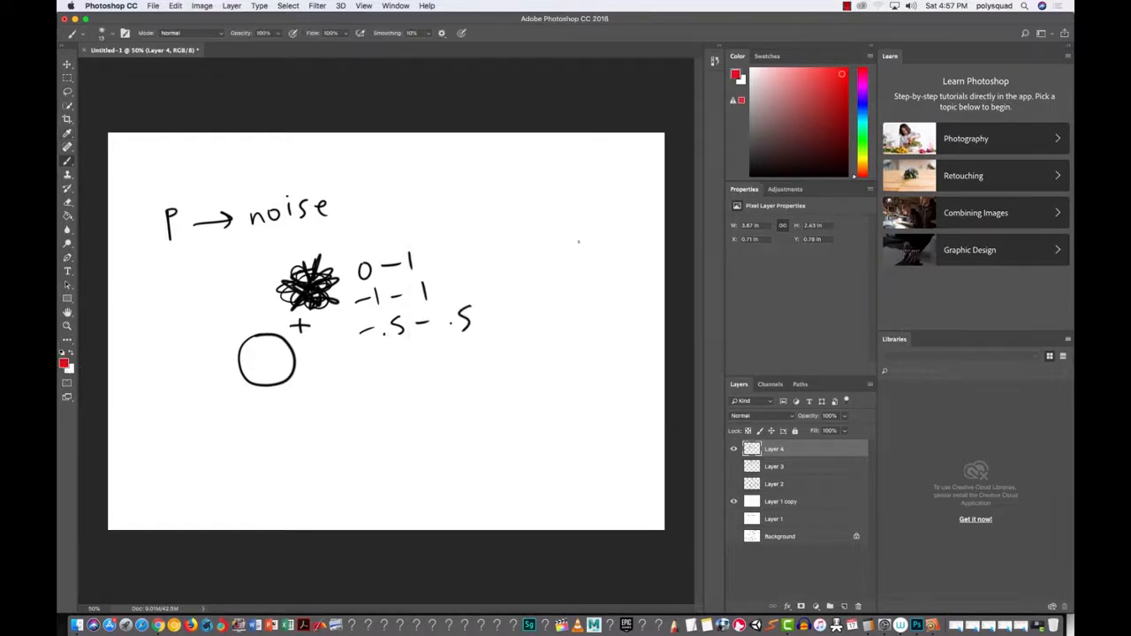
mouse_move(205, 387)
left_mouse_down()
mouse_move(220, 380)
mouse_move(219, 393)
left_mouse_up()
mouse_move(276, 327)
left_mouse_down()
mouse_move(305, 352)
mouse_move(301, 377)
mouse_move(246, 390)
mouse_move(234, 346)
mouse_move(277, 333)
left_mouse_up()
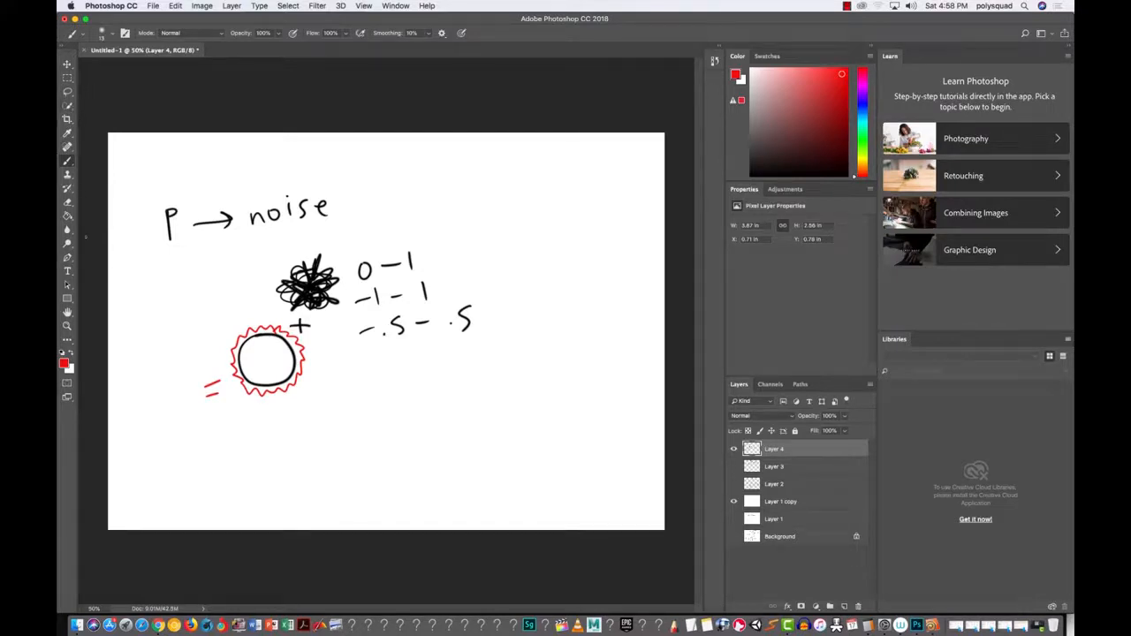
Step: Draw a black upward arrow below the number ranges, with two red arrows fanning out from its base to either side
left_click(62, 354)
mouse_move(467, 394)
left_mouse_down()
mouse_move(467, 422)
mouse_move(467, 357)
left_mouse_up()
mouse_move(459, 369)
left_mouse_down()
mouse_move(468, 356)
mouse_move(478, 369)
left_mouse_up()
left_click(65, 363)
left_click(548, 236)
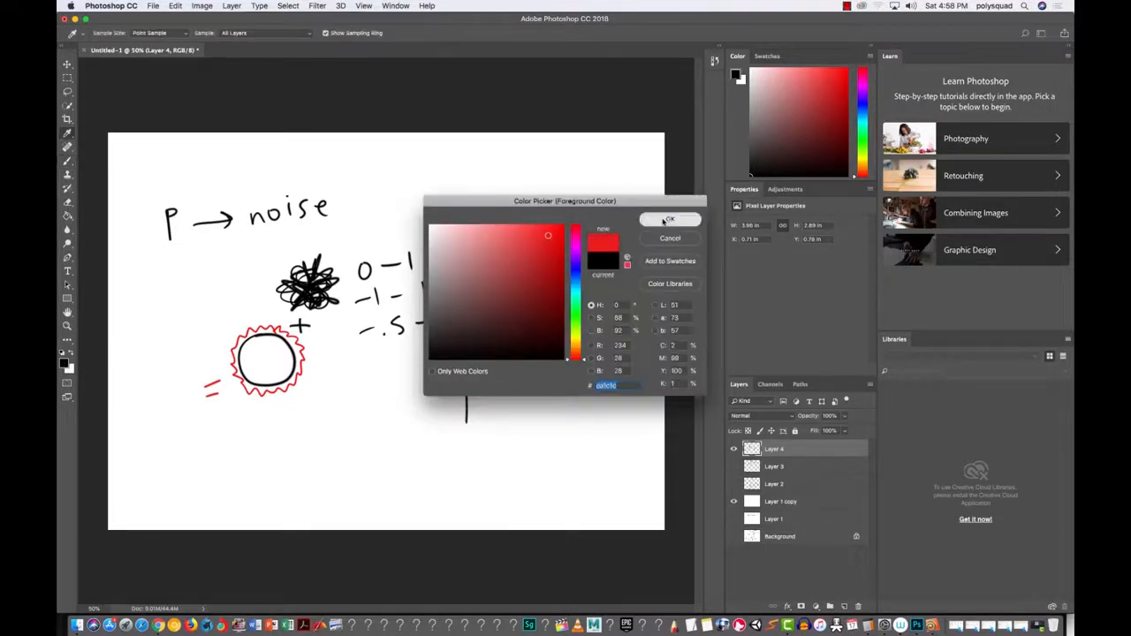
left_click(670, 219)
left_click_drag(467, 423, 491, 364)
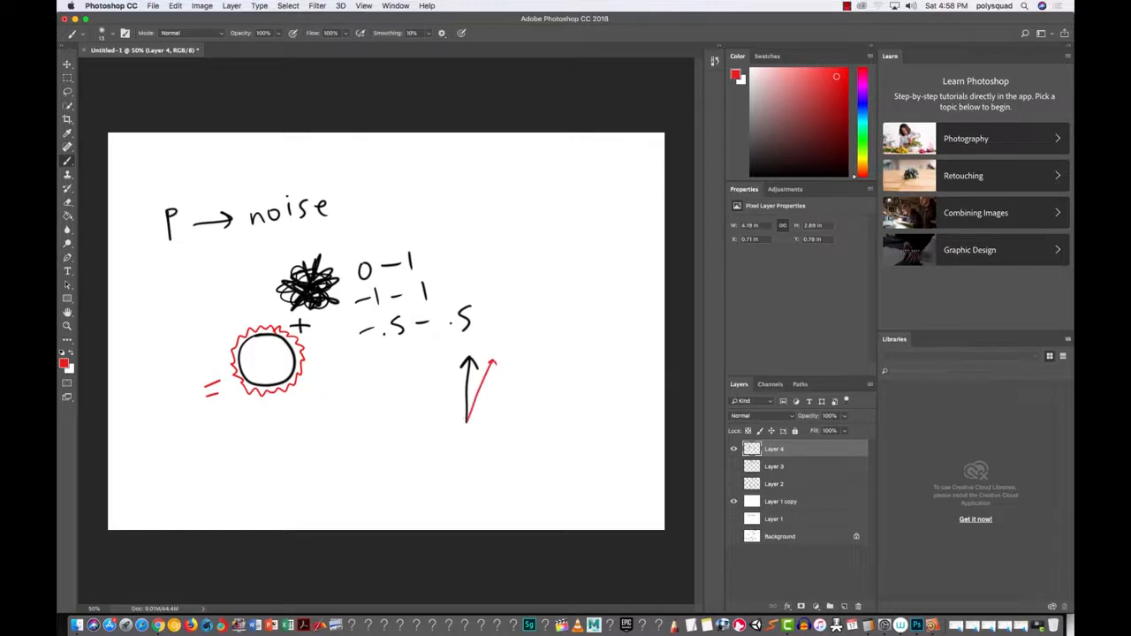
left_click_drag(466, 421, 457, 380)
Step: Switch the brush colour to bright green and draw a jagged outline that weaves in and out of the black circle
left_click(63, 362)
left_click(576, 329)
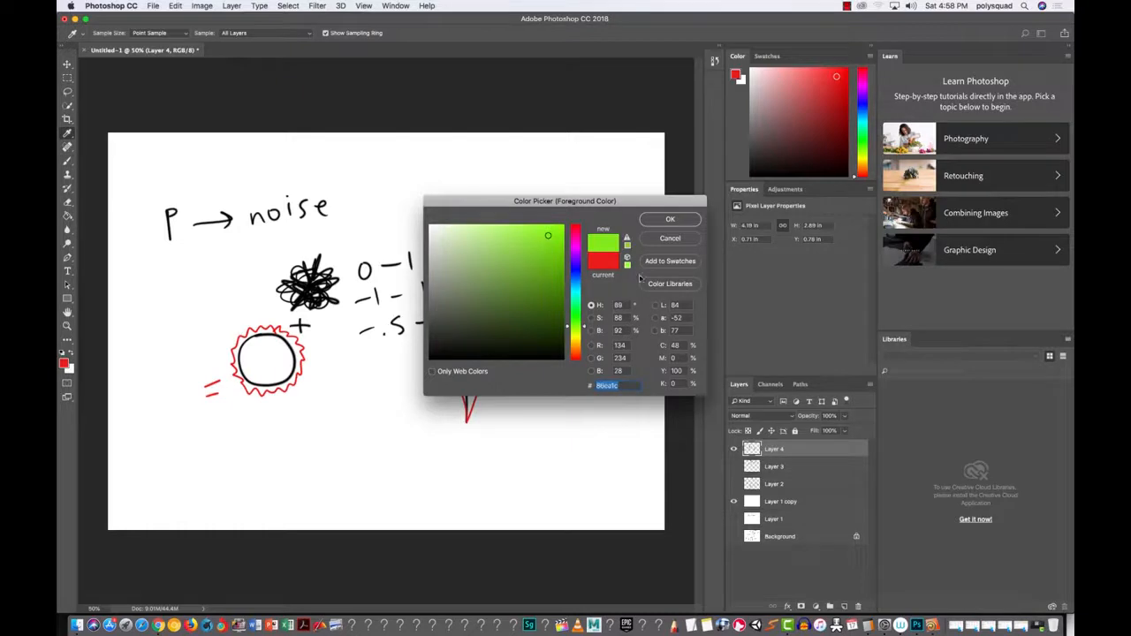
left_click(661, 223)
mouse_move(263, 331)
left_mouse_down()
mouse_move(303, 363)
mouse_move(263, 393)
mouse_move(235, 377)
mouse_move(233, 353)
mouse_move(263, 327)
left_mouse_up()
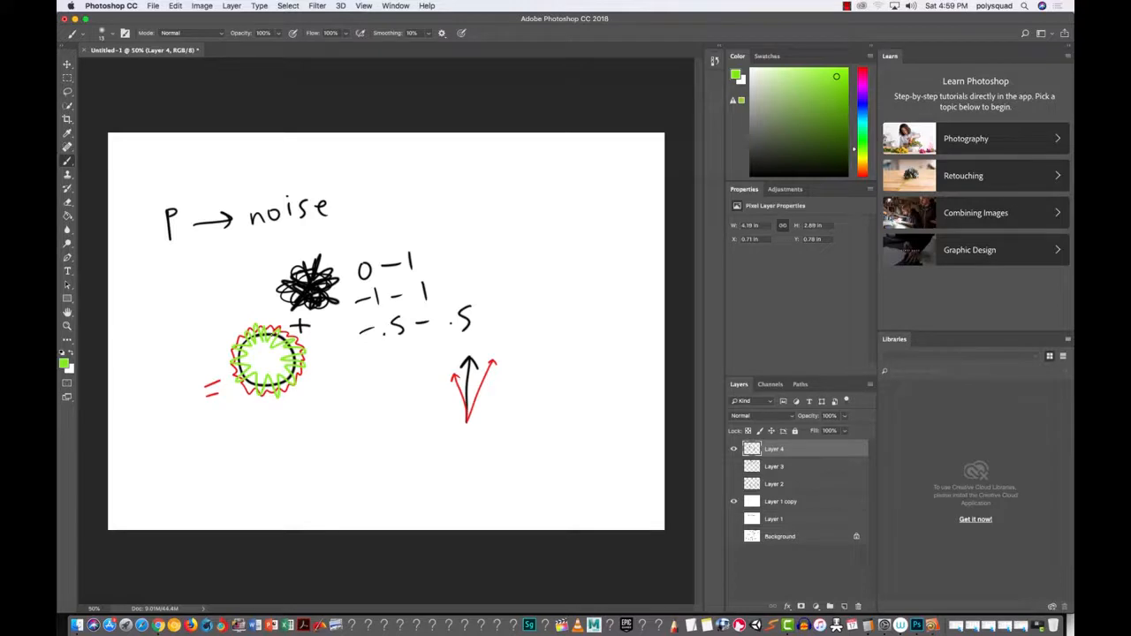
Step: Return to Houdini, go up to the snow geometry network and rename the pointvop1 node to noisy_normals
left_click(932, 627)
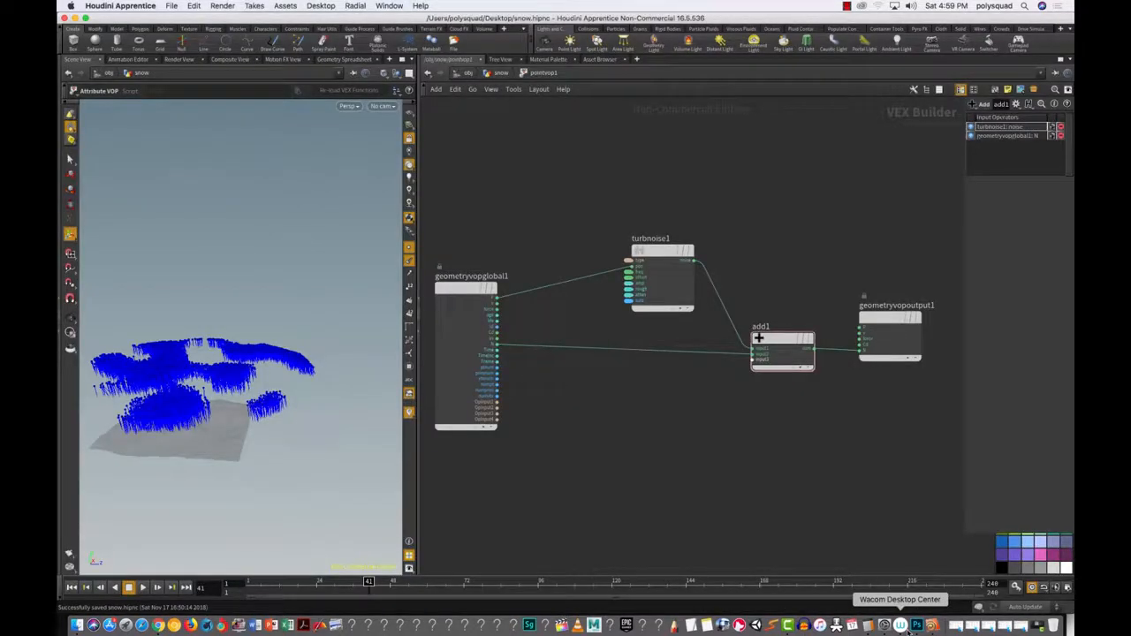
left_click(500, 73)
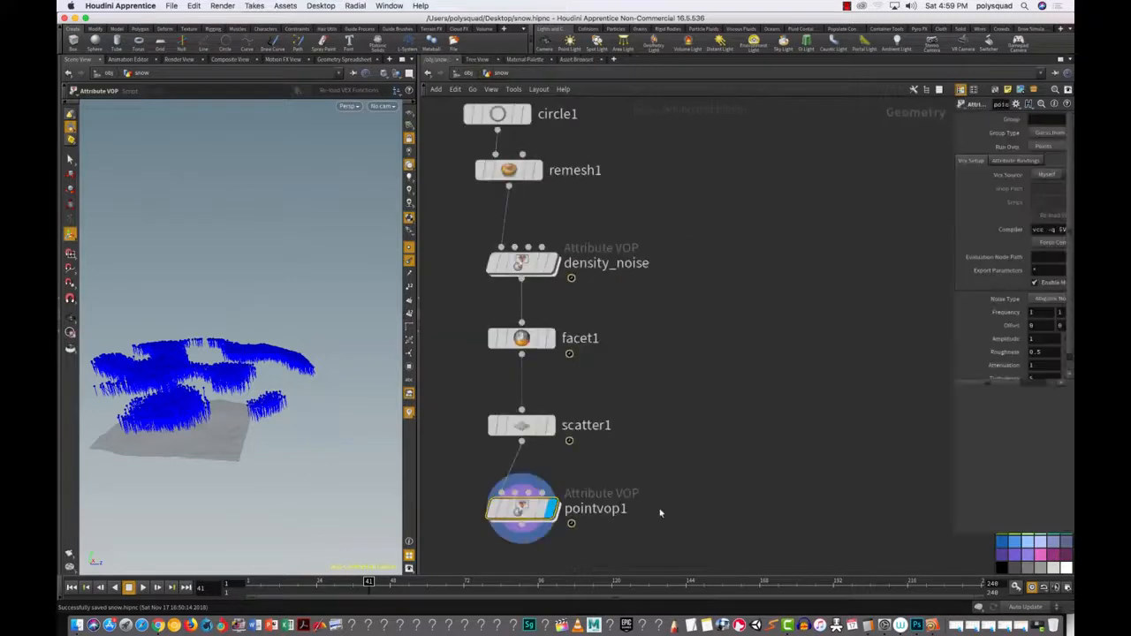
double_click(608, 510)
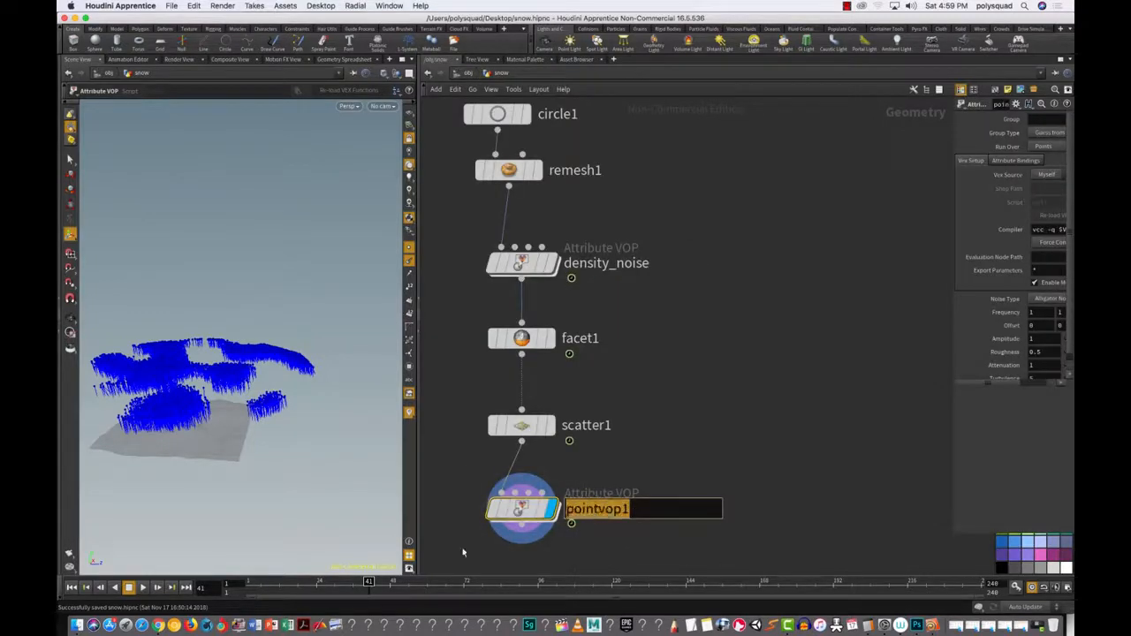
type("noisy_normals")
key("Return")
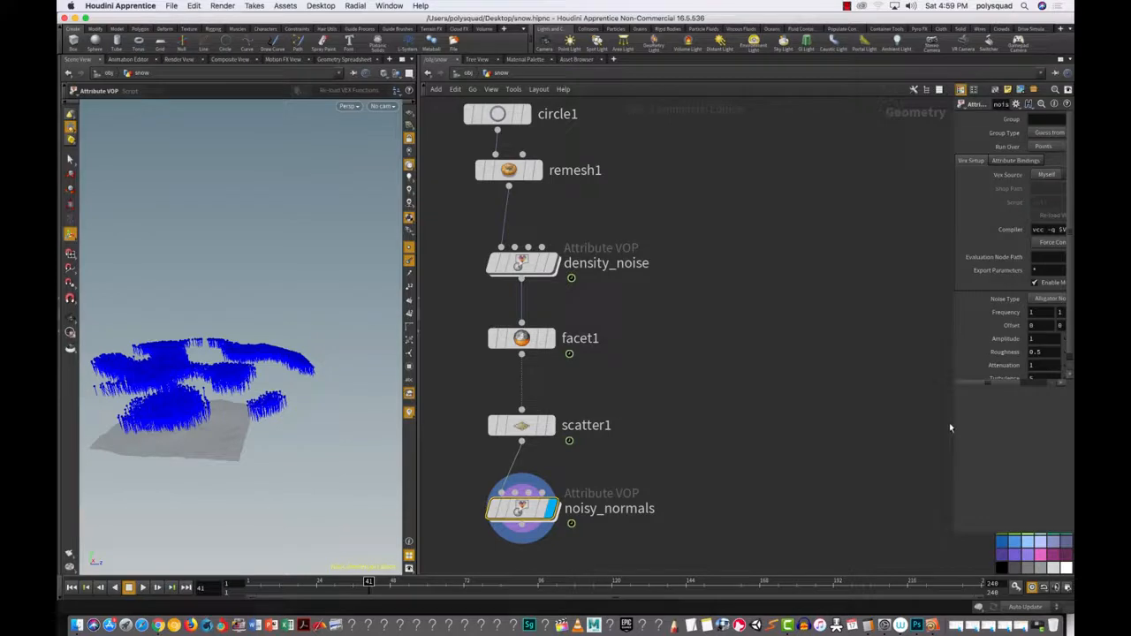
Step: Widen the parameter area and set the noise type of noisy_normals to Sparse Convolution Noise
left_click_drag(953, 424, 694, 407)
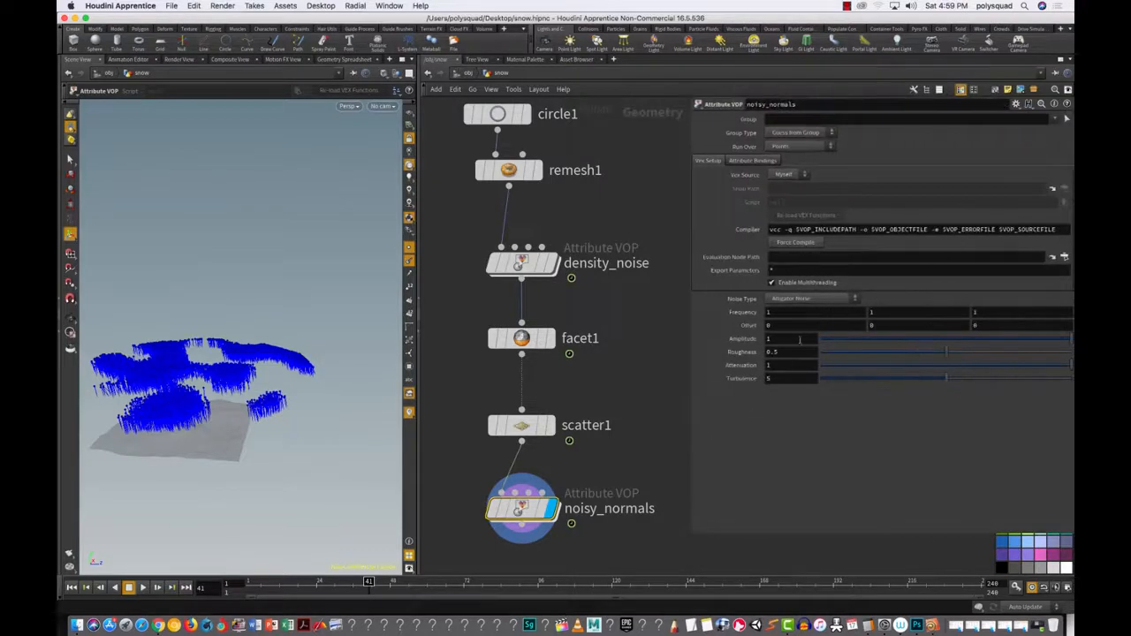
left_click(804, 299)
left_click(808, 330)
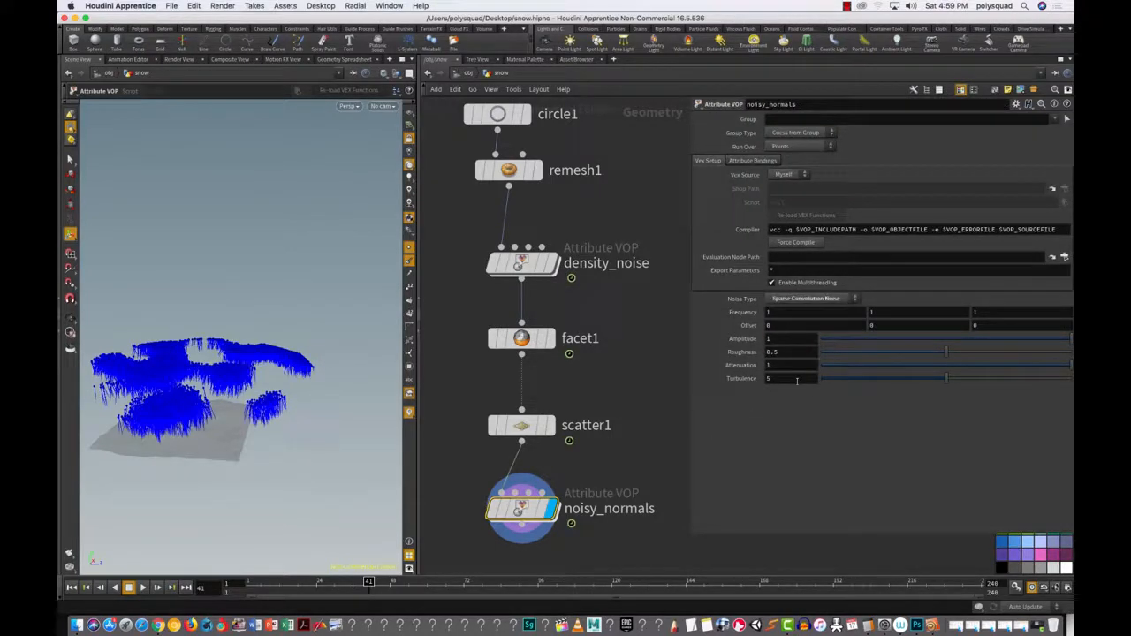
key("Escape")
mouse_move(265, 462)
left_mouse_down()
mouse_move(298, 428)
mouse_move(330, 450)
mouse_move(267, 444)
mouse_move(256, 293)
mouse_move(295, 454)
mouse_move(302, 445)
mouse_move(278, 457)
left_mouse_up()
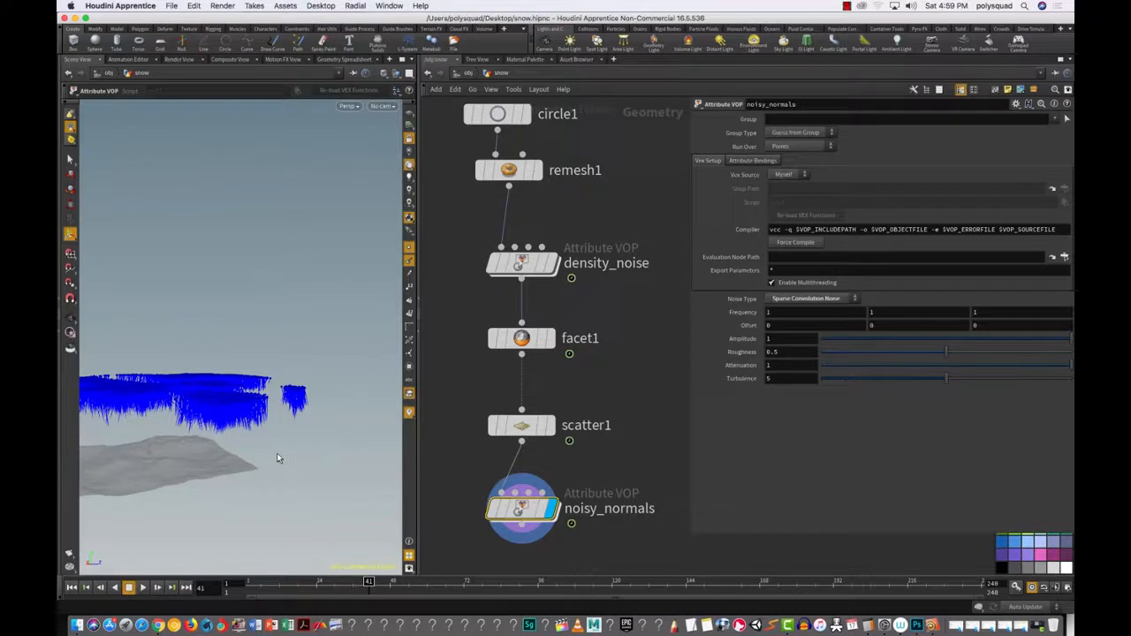
Step: Set the first frequency component of the noisy_normals noise to 4 and inspect the normals from the side
right_click(771, 310)
left_click(773, 311)
middle_click_drag(775, 314, 815, 314)
left_click(787, 316)
type("4")
key("Return")
key("Escape")
left_click_drag(227, 460, 291, 424)
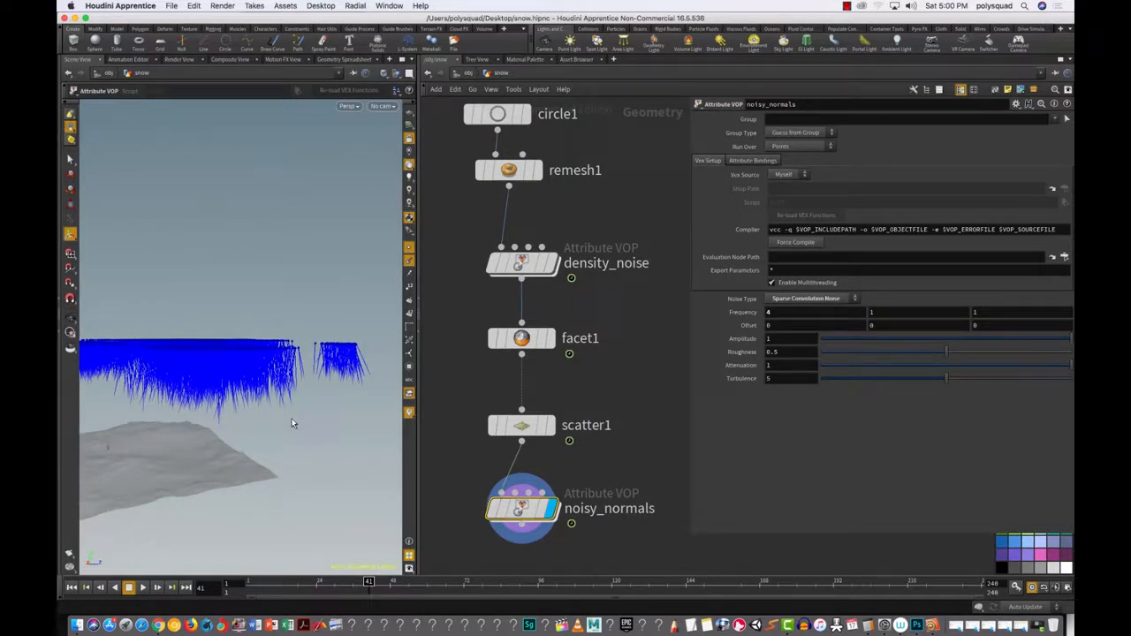
Step: Set the second and third frequency components of the noise to 4
double_click(880, 312)
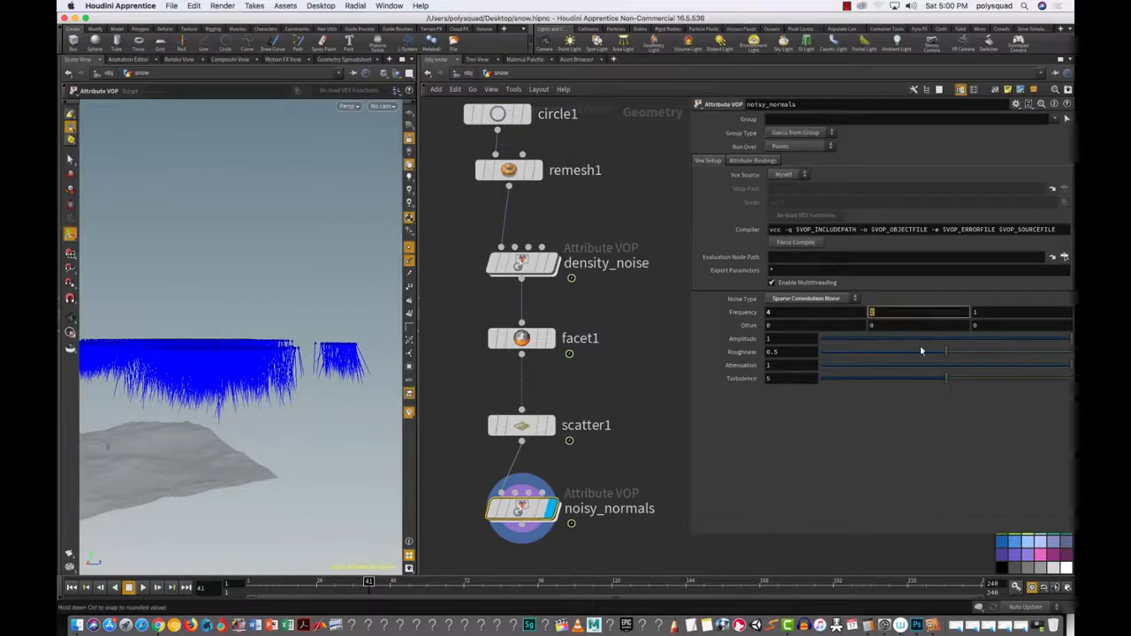
type("4")
key("Tab")
type("4")
key("Return")
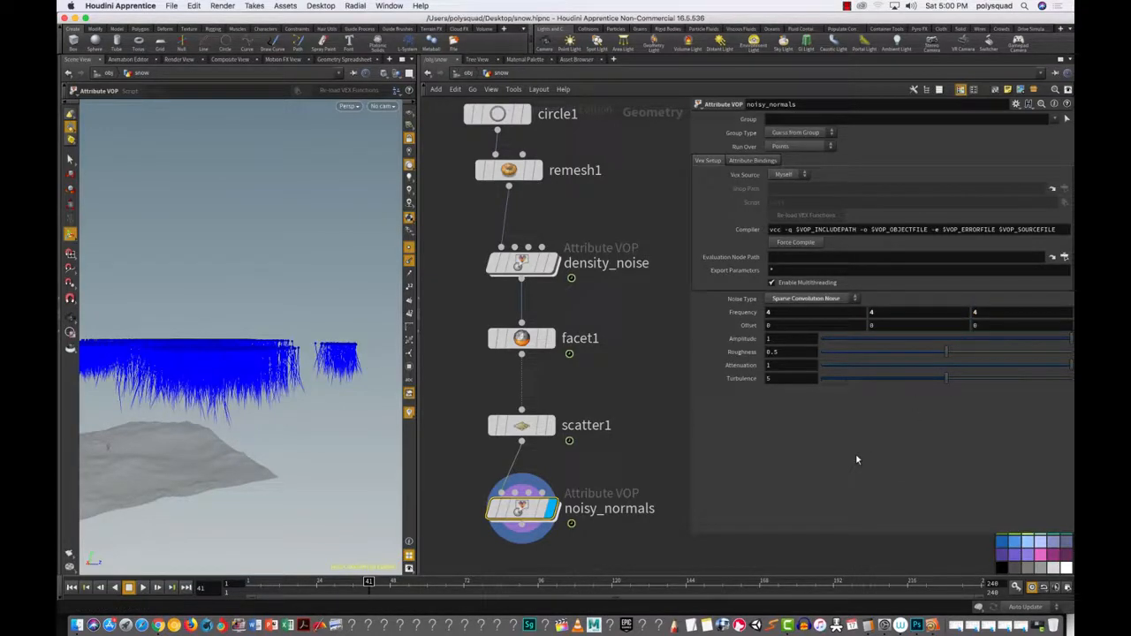
Step: Set the noise amplitude to 3 and inspect the scattered normals above the terrain
double_click(778, 338)
type("3")
key("Return")
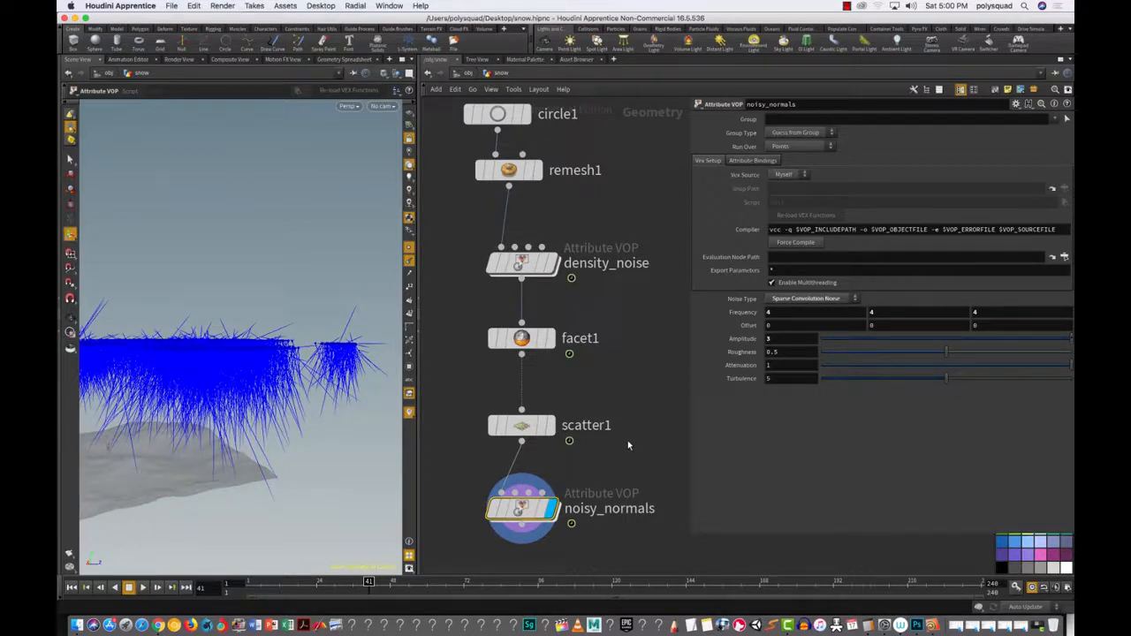
key("Escape")
left_click_drag(311, 429, 239, 480)
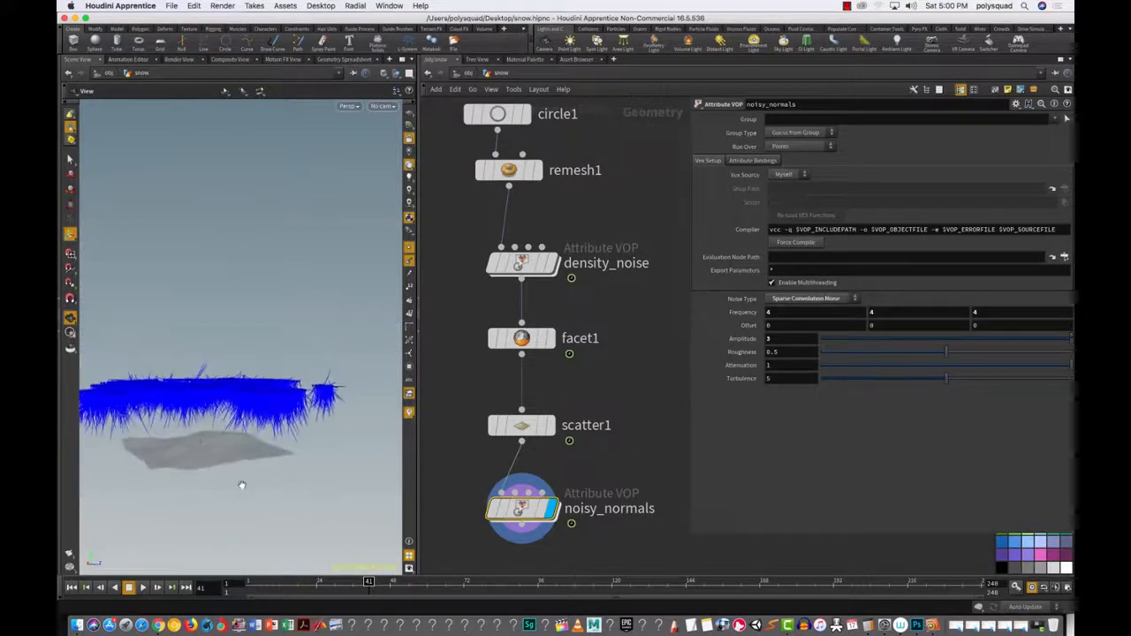
Step: Inside noisy_normals, widen the network area and insert an Absolute node on the wire between the add node and the geometry output
double_click(524, 525)
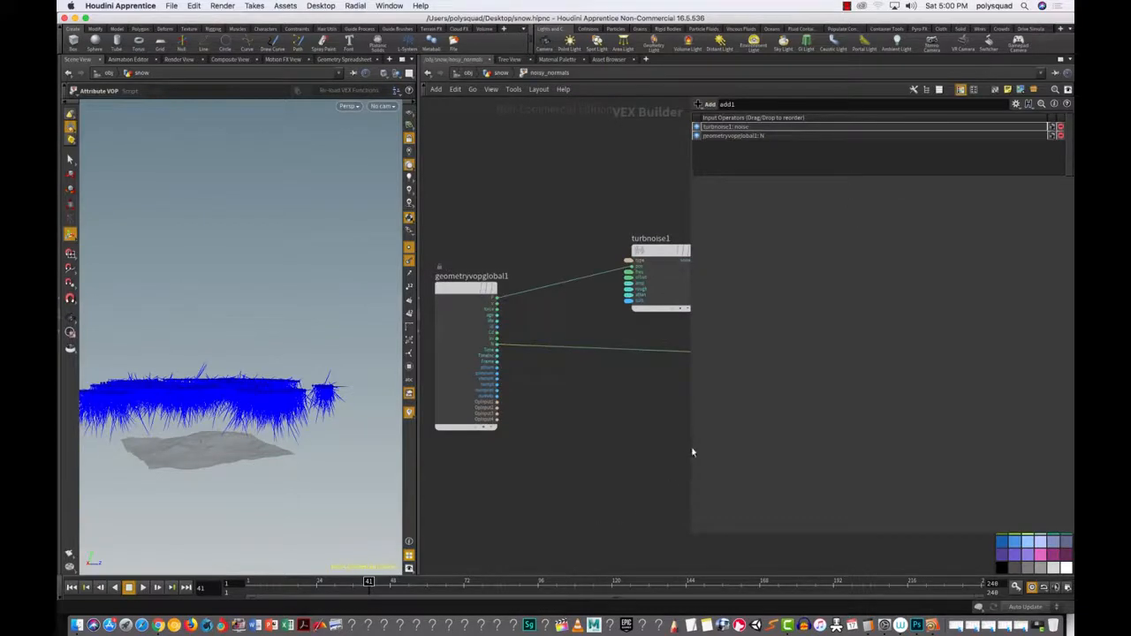
left_click_drag(689, 449, 969, 434)
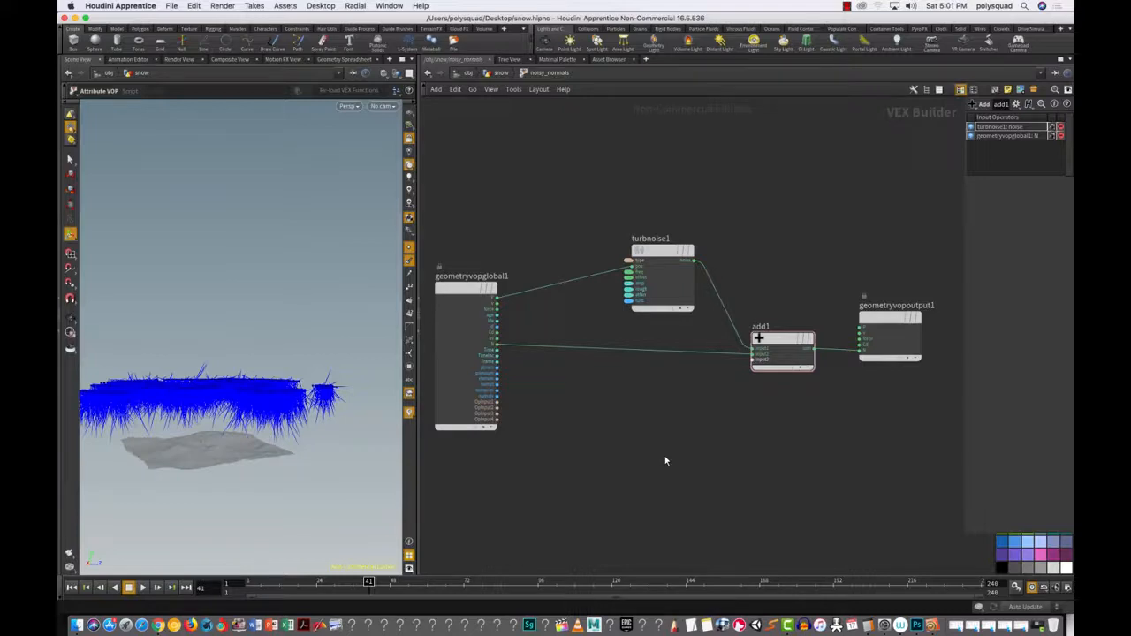
left_click_drag(890, 320, 912, 320)
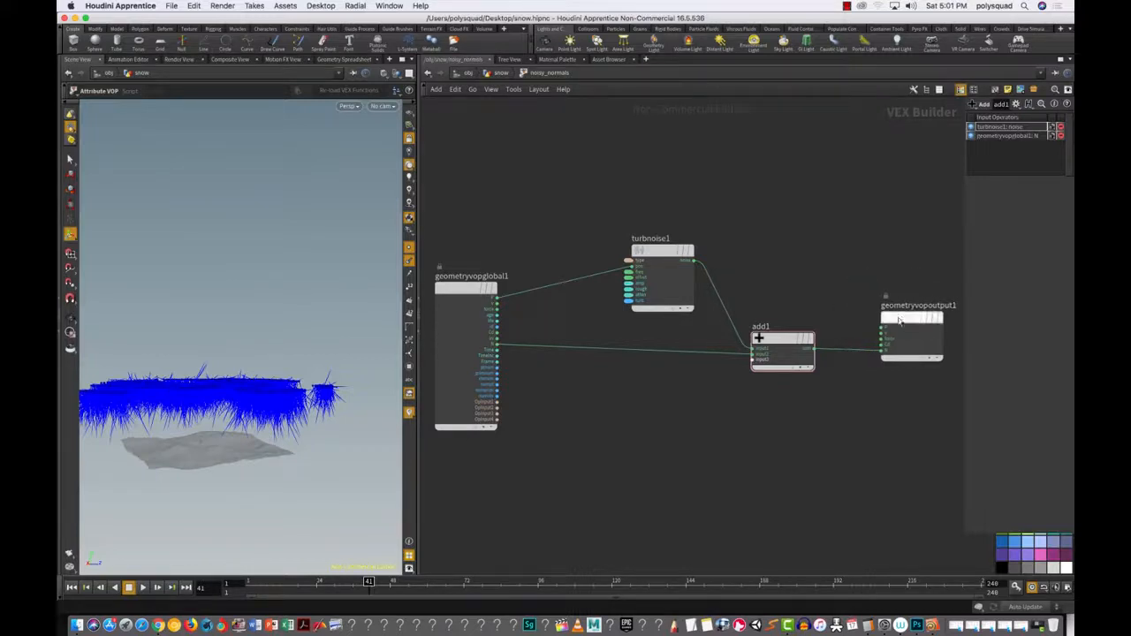
key("Tab")
type("abs")
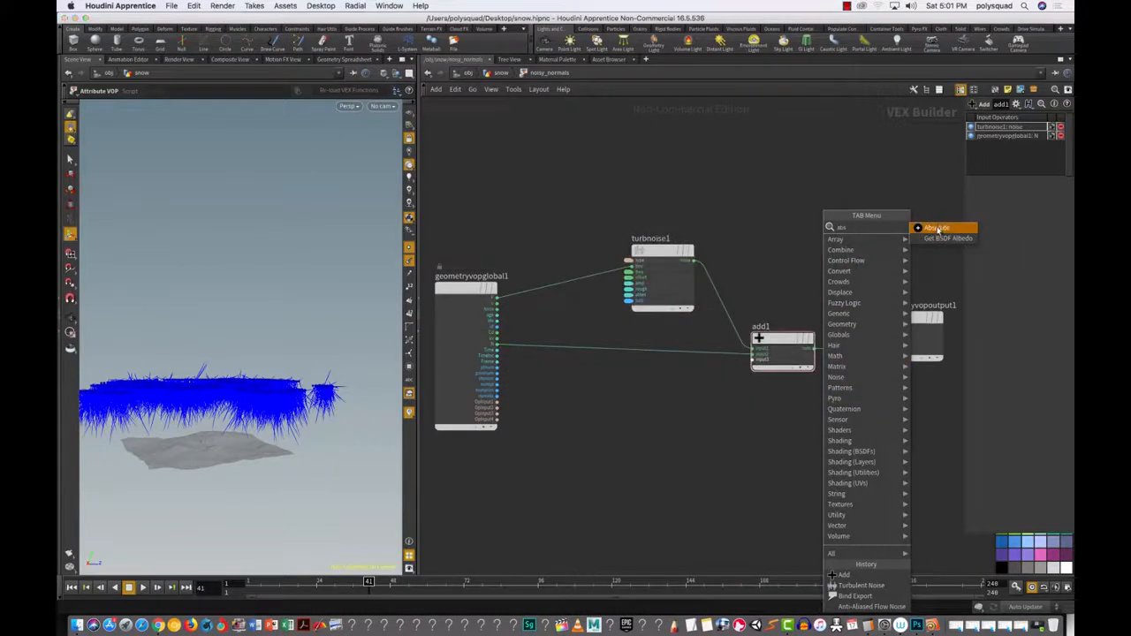
left_click(937, 229)
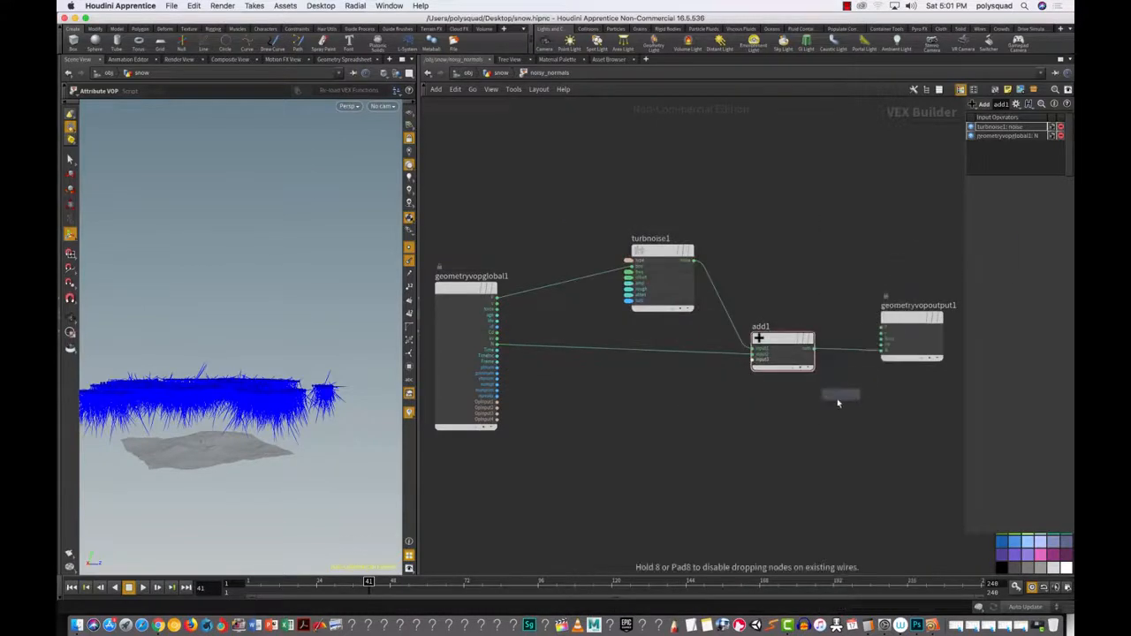
left_click(848, 348)
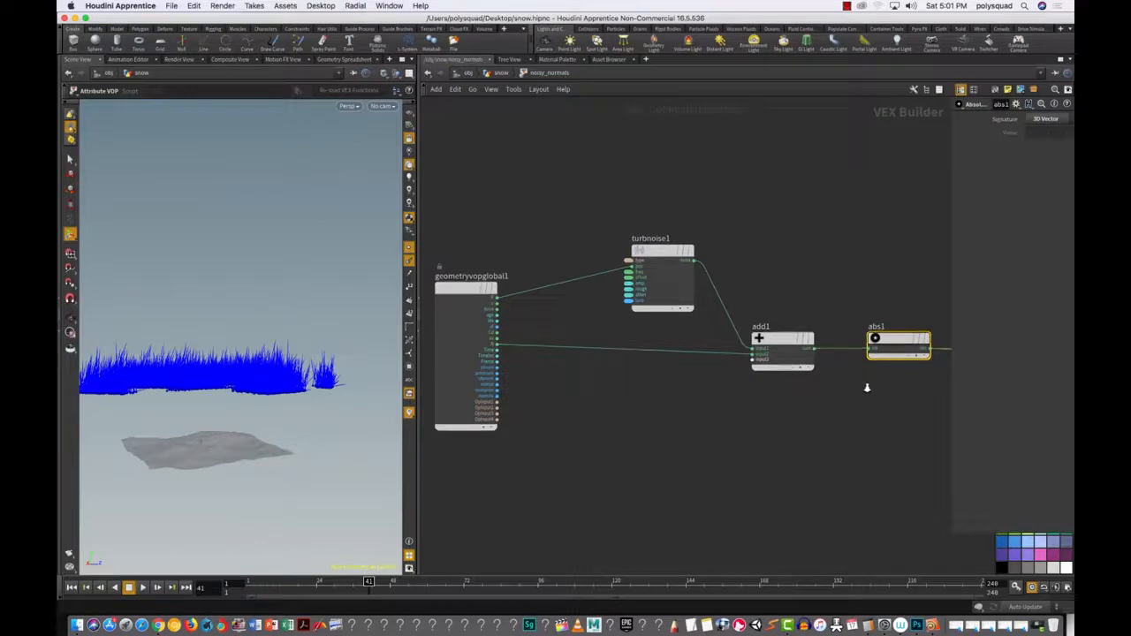
Step: Insert a Negate node on the wire between the Absolute node and the geometry output, and check the normals' direction above the terrain
scroll(867, 394, "down", 1)
middle_click_drag(869, 394, 684, 401)
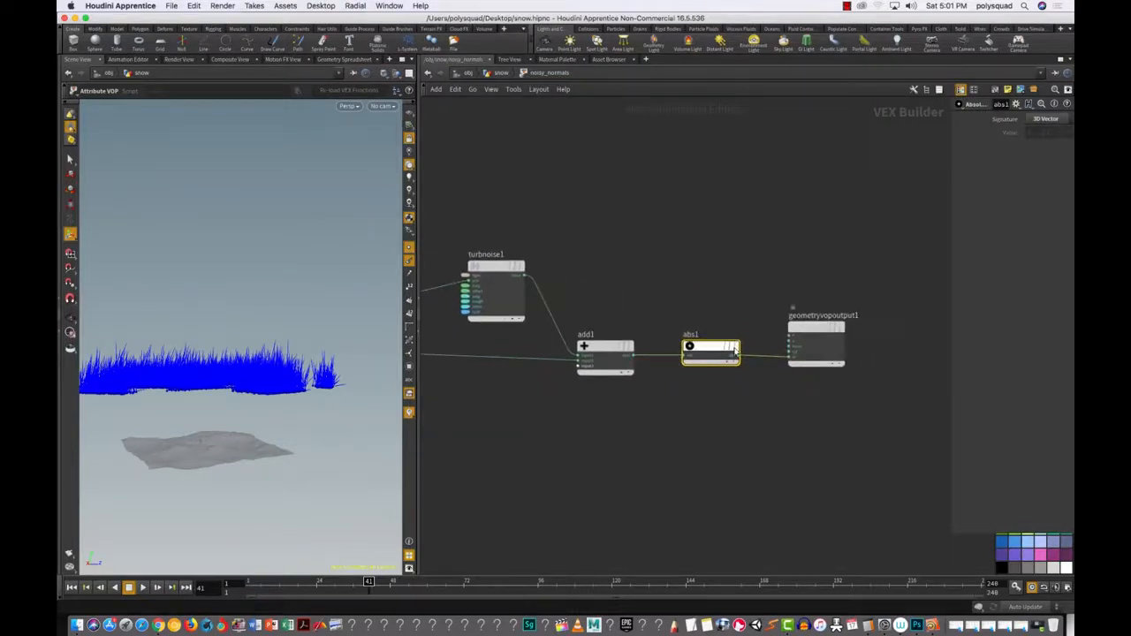
left_click_drag(676, 304, 747, 387)
left_click(744, 388)
key("Tab")
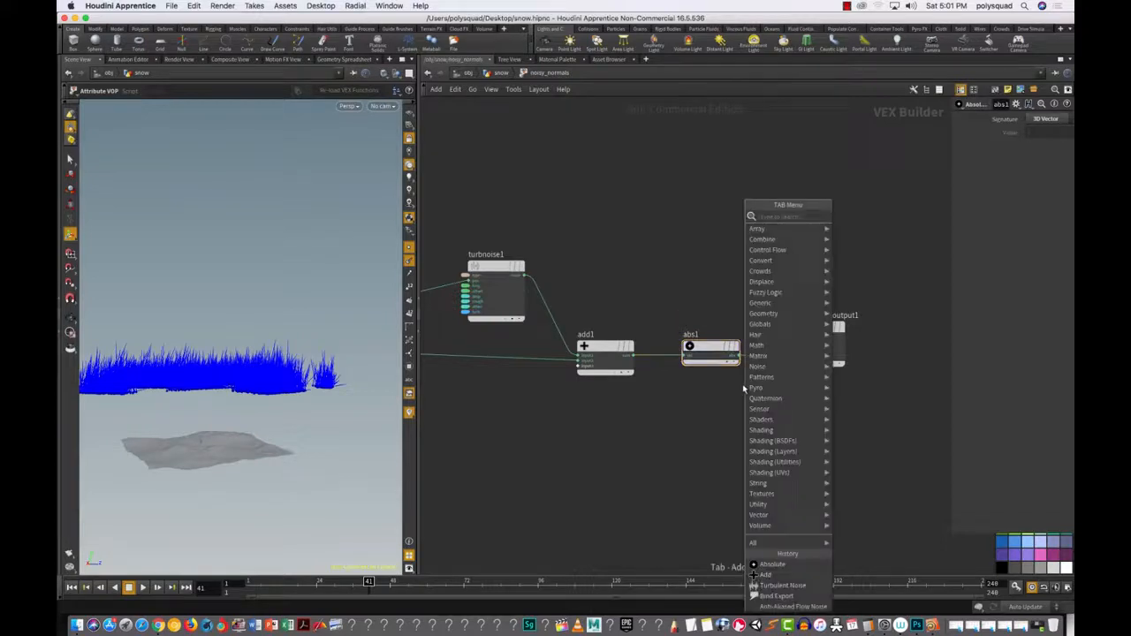
type("ne")
left_click(856, 216)
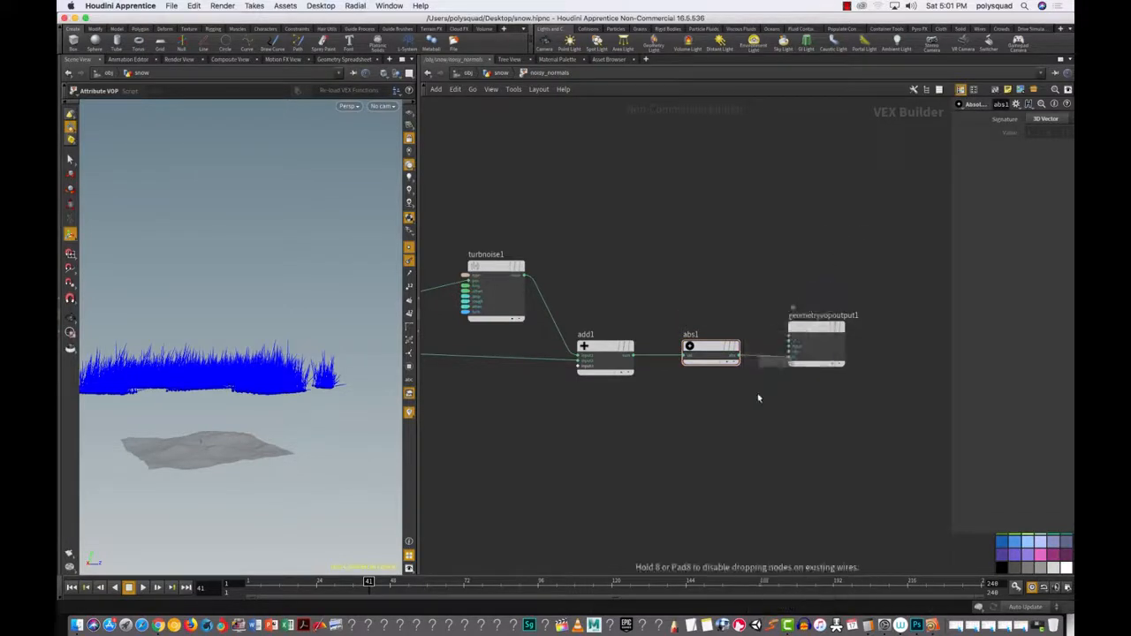
left_click(752, 404)
left_click_drag(752, 404, 760, 372)
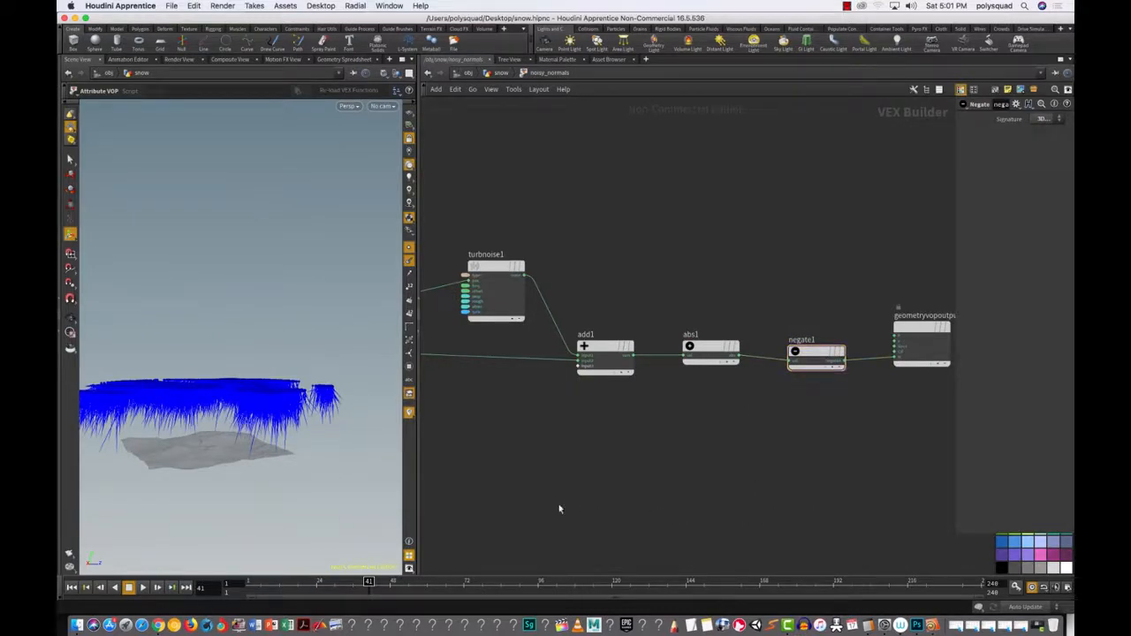
key("Escape")
left_click_drag(260, 495, 386, 480)
left_click_drag(675, 255, 745, 438)
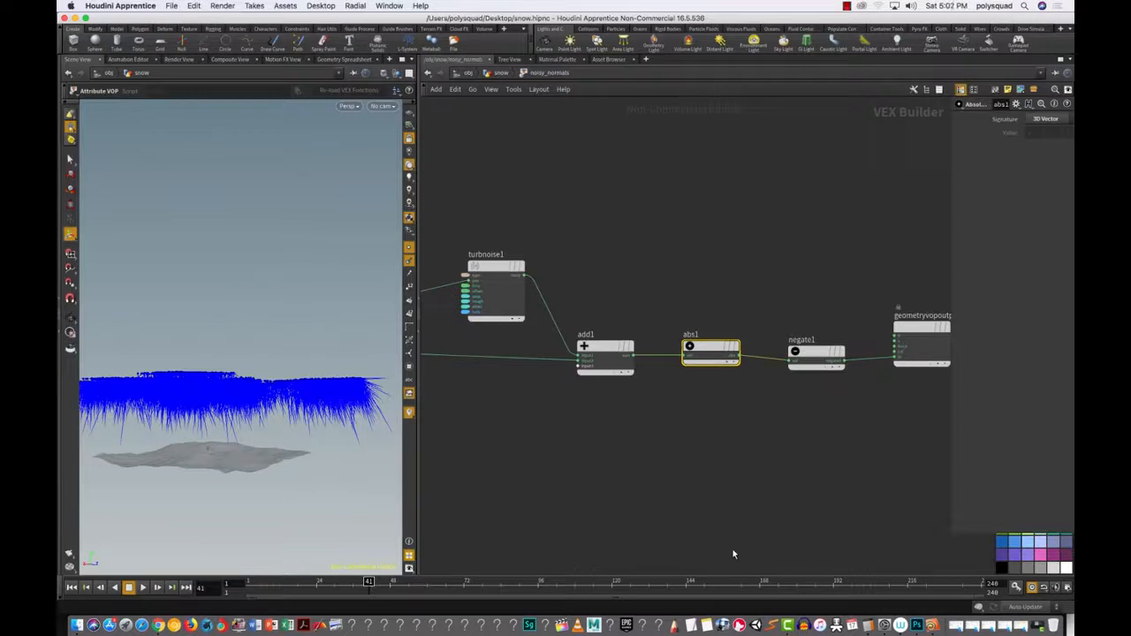
left_click_drag(775, 280, 862, 453)
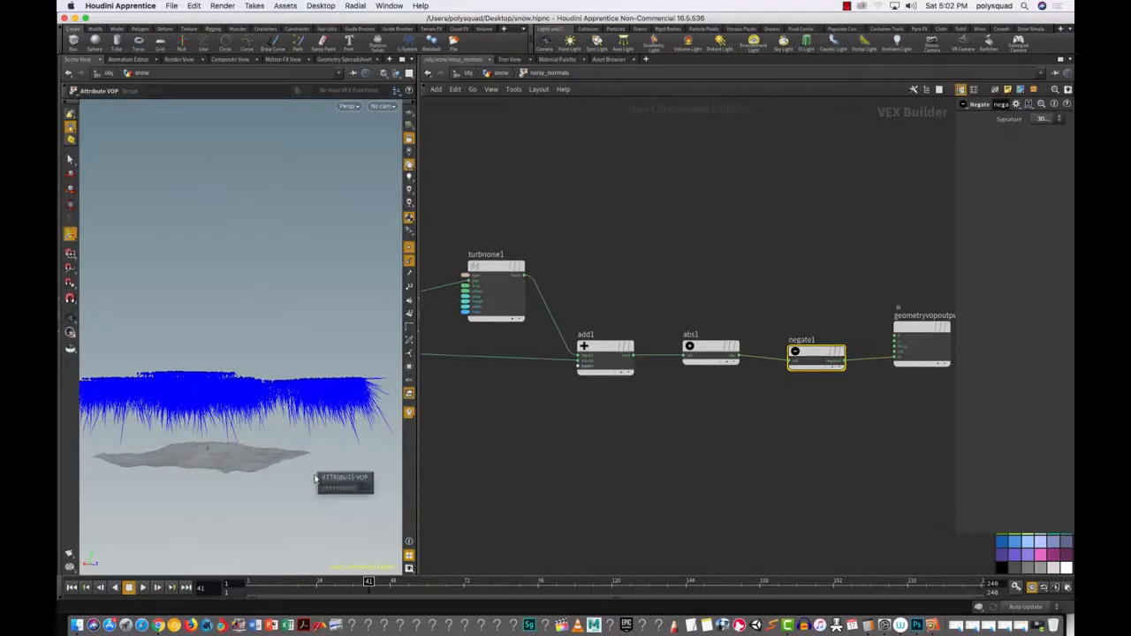
key("s")
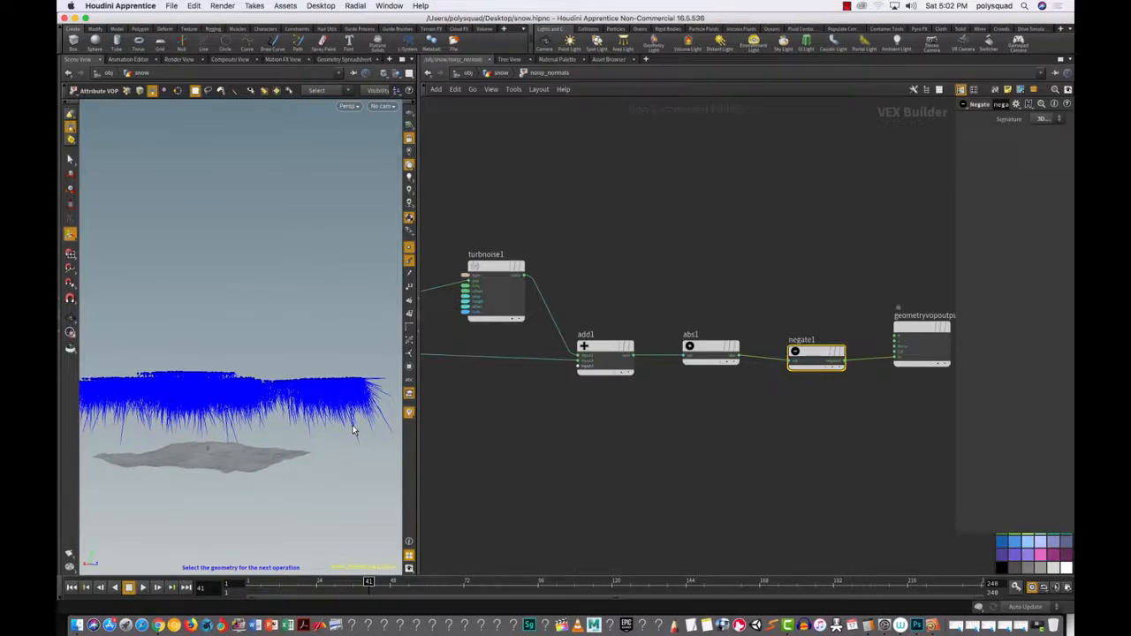
Step: Also connect the Negate node's output to the velocity (v) input of the geometry output node
left_click(844, 361)
left_click(895, 341)
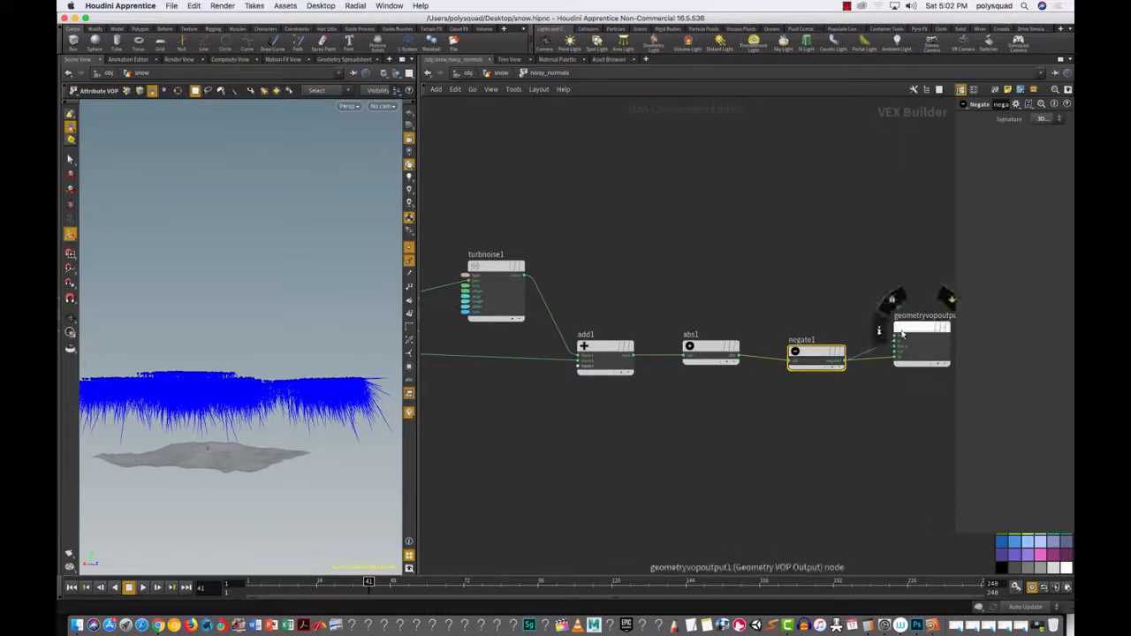
key("h")
scroll(889, 386, "up", 5)
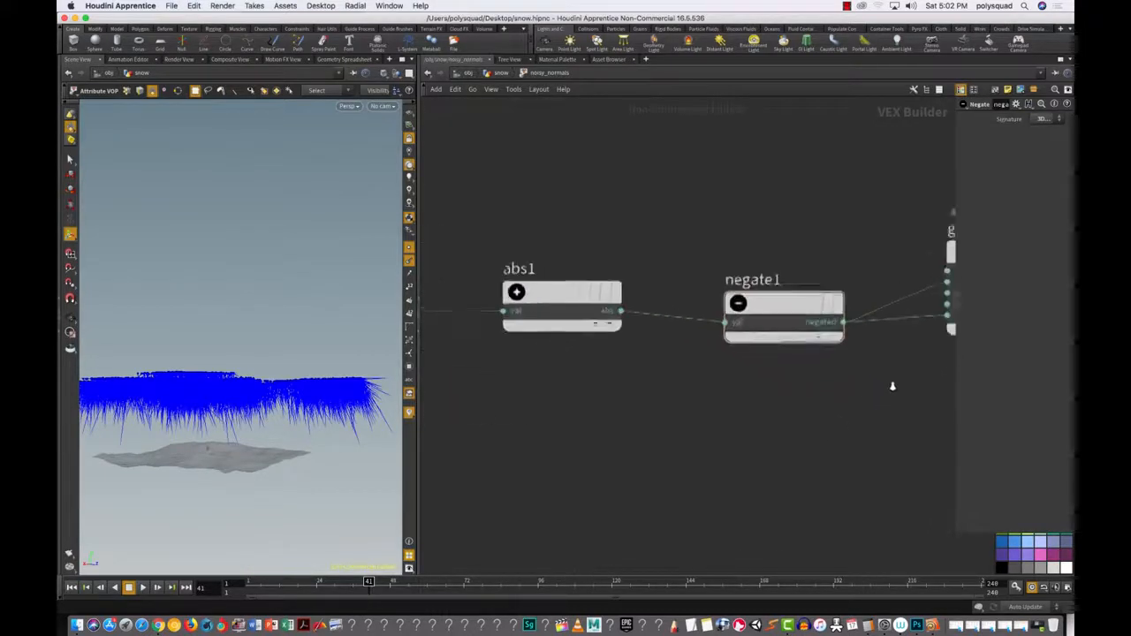
Step: Check the Negate node's wires into the geometry output's v and N inputs, and save the scene
middle_click_drag(881, 374, 611, 421)
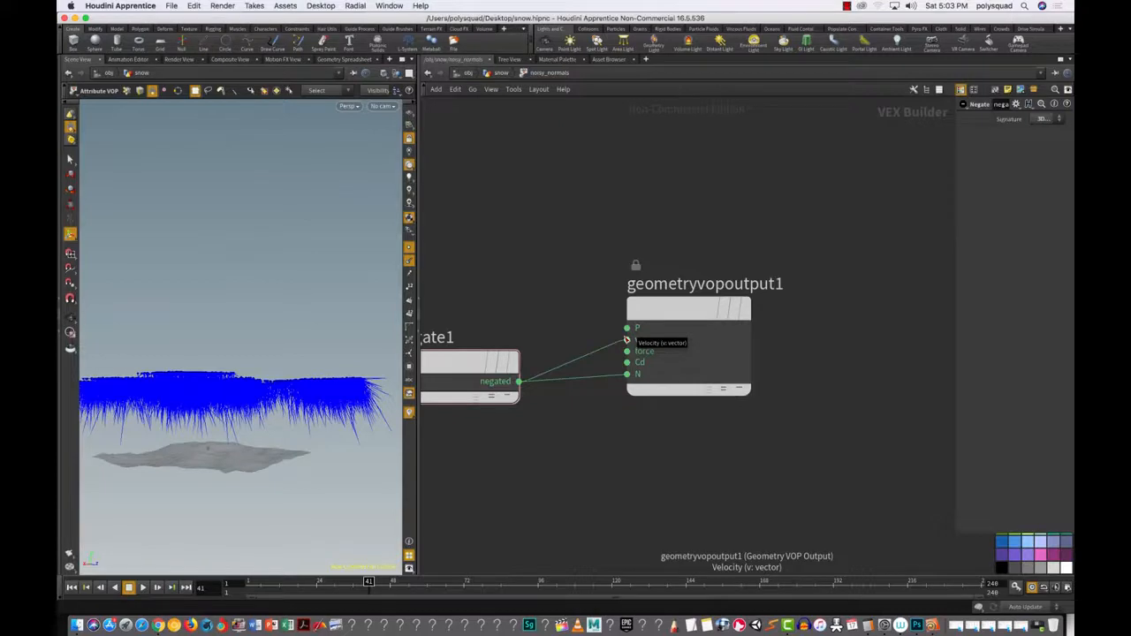
left_click(171, 5)
left_click(193, 76)
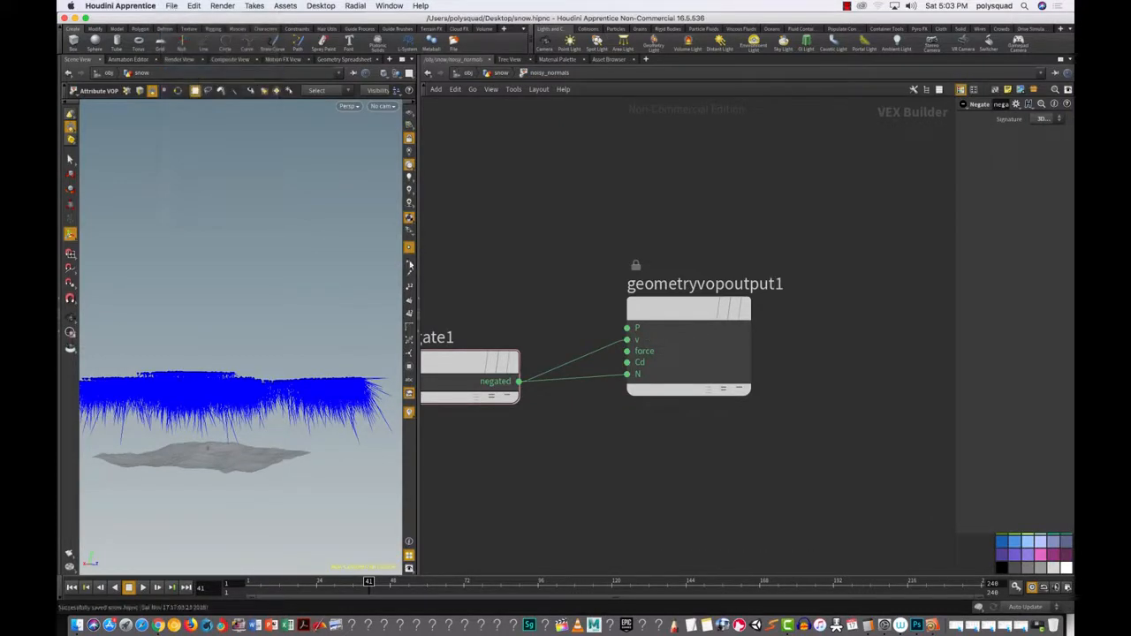
Step: Open the terrain object's network and append a Null node below mountain1
key("u")
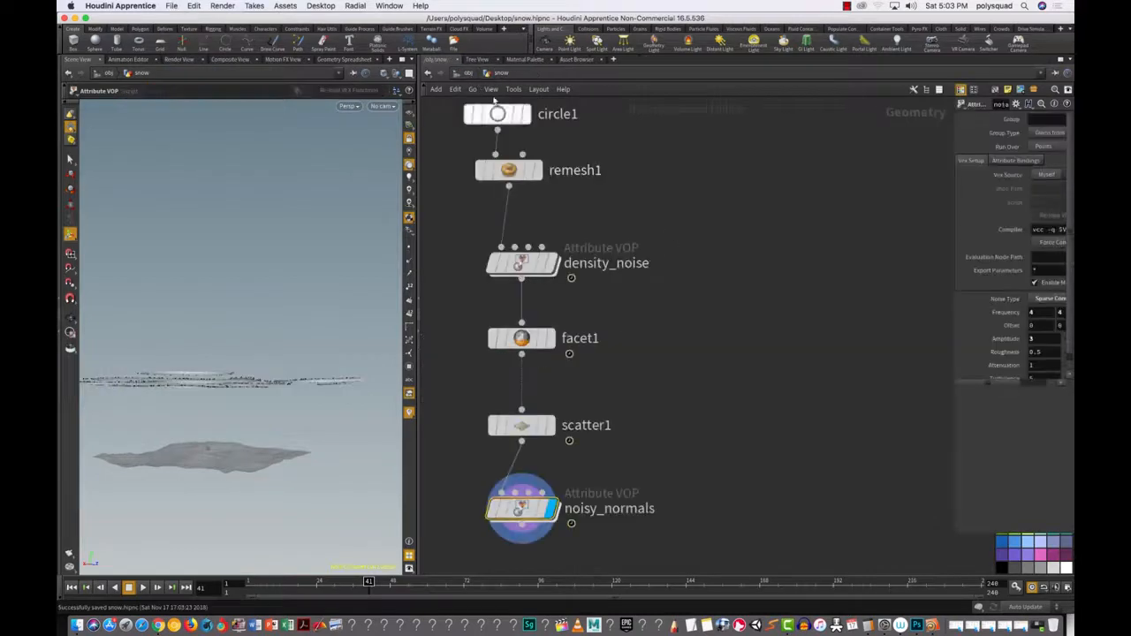
key("u")
double_click(689, 390)
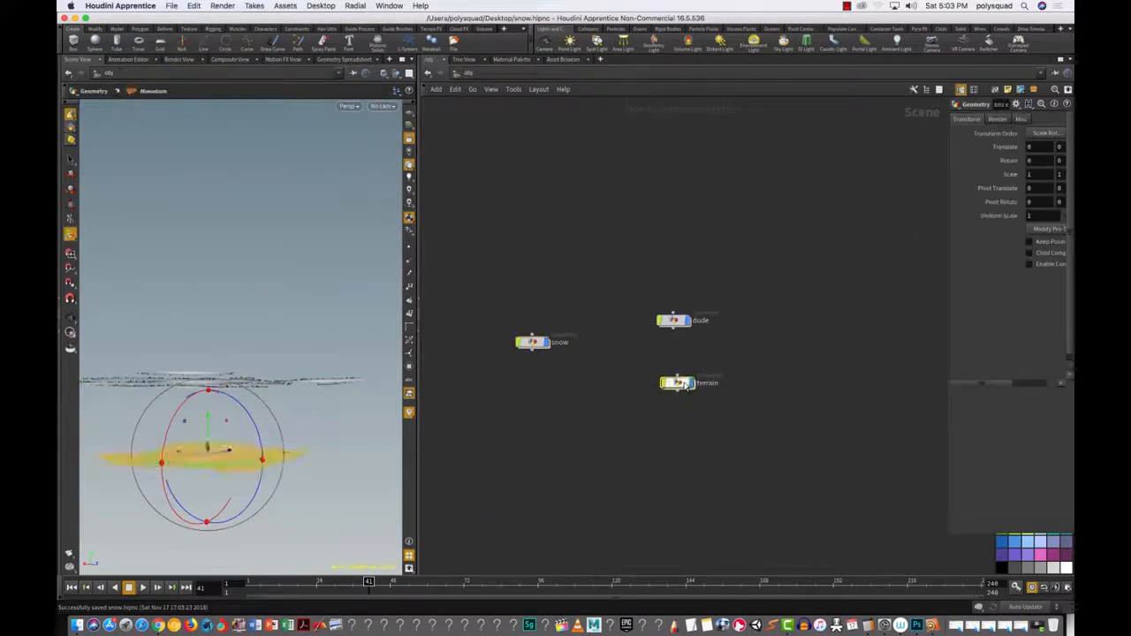
left_click_drag(540, 265, 672, 420)
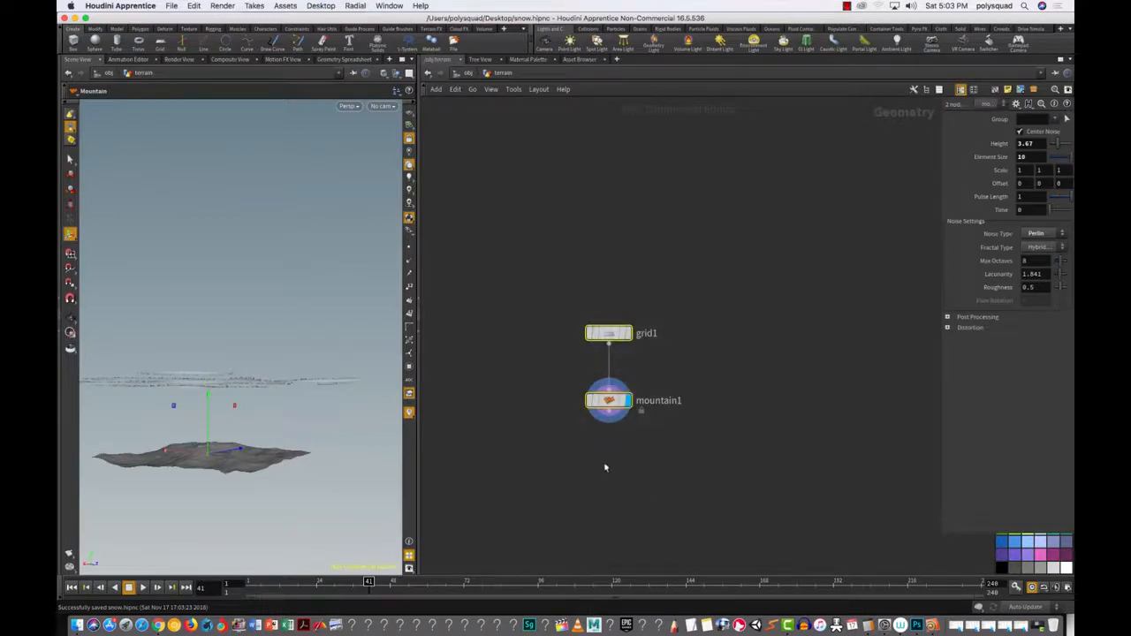
left_click(594, 451)
key("Tab")
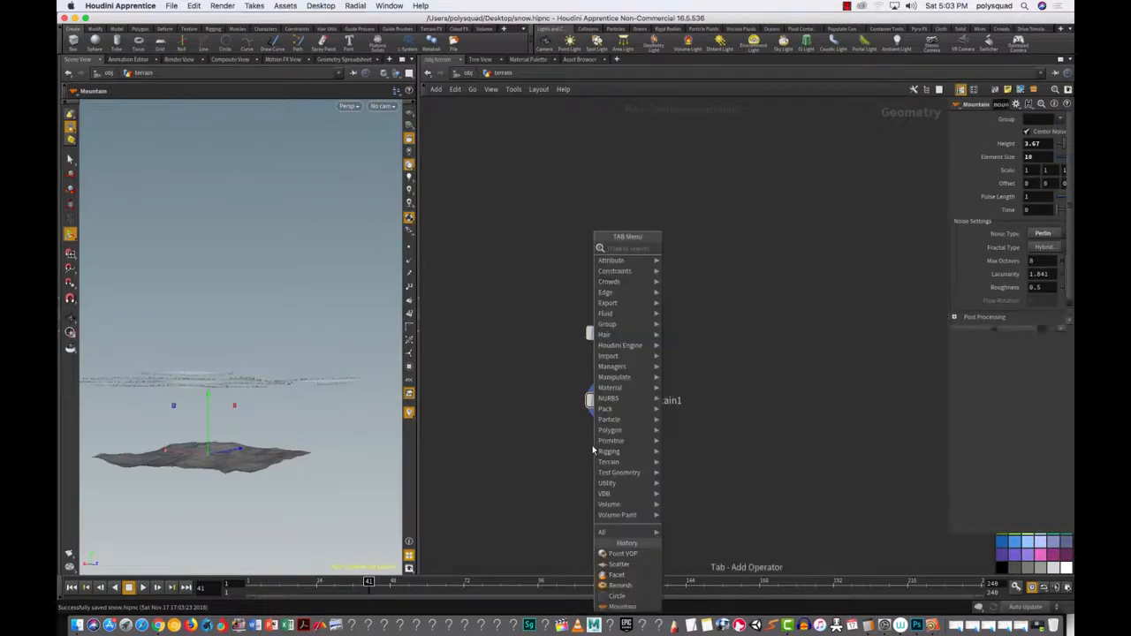
type("null")
key("Return")
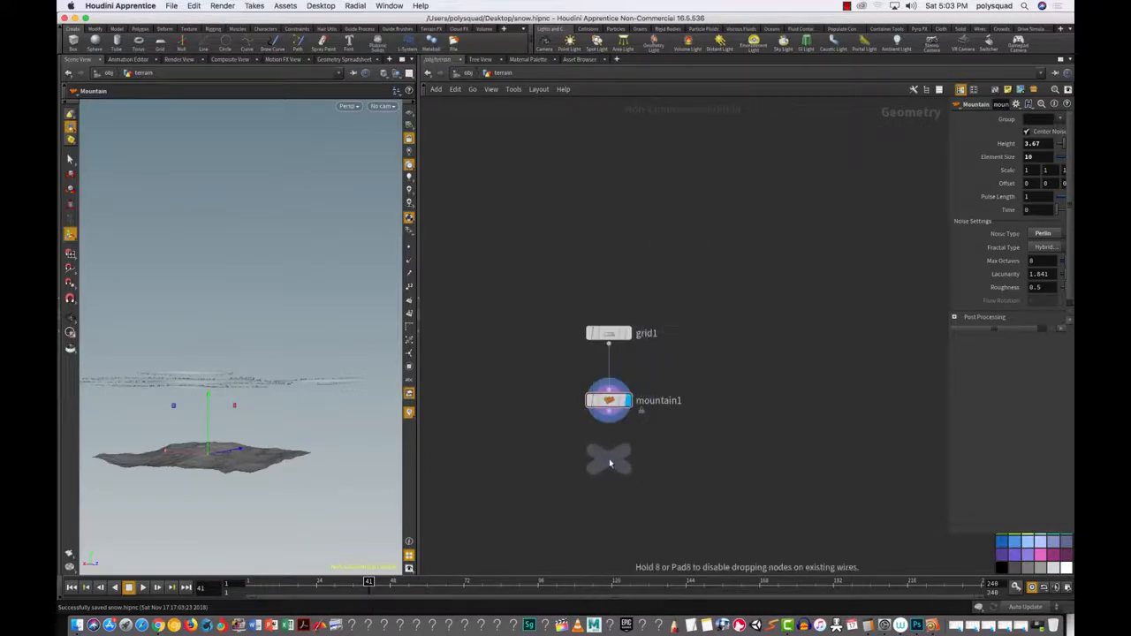
left_click(608, 458)
key("ctrl+s")
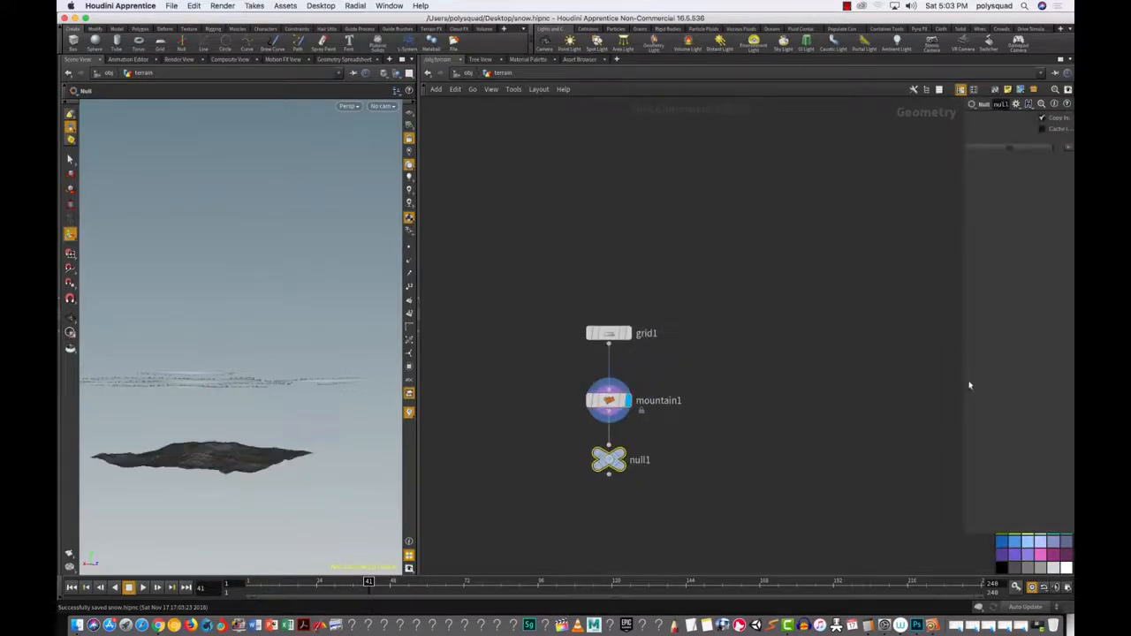
Step: Widen the parameter area and rename the terrain's Null node TERRAIN_OUT
left_click_drag(962, 385, 789, 396)
left_click_drag(680, 510, 559, 444)
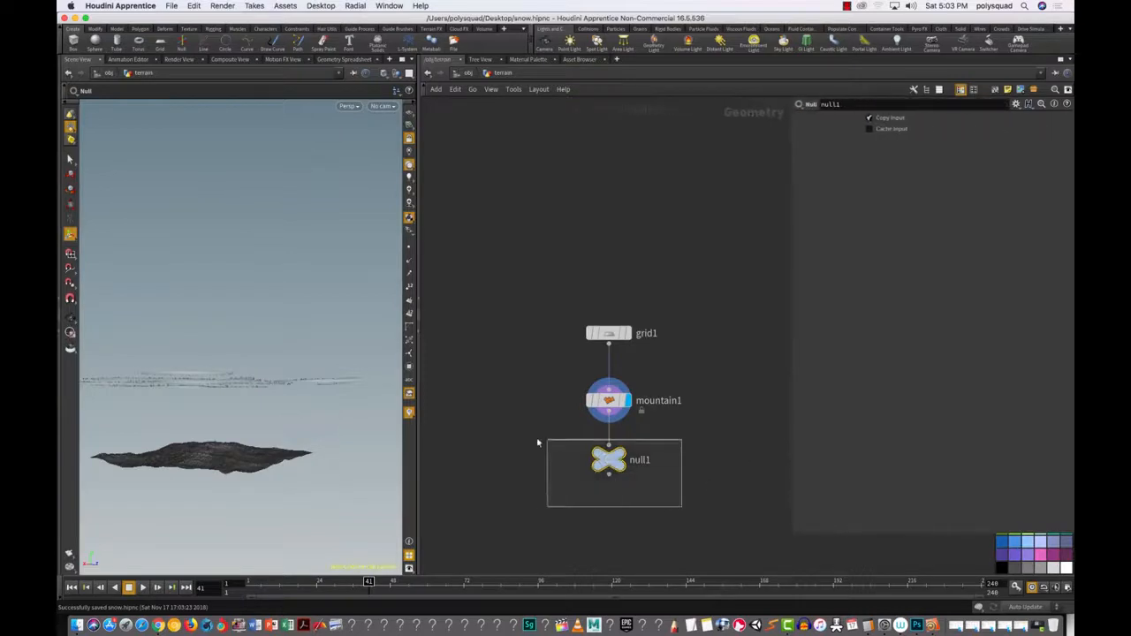
double_click(645, 466)
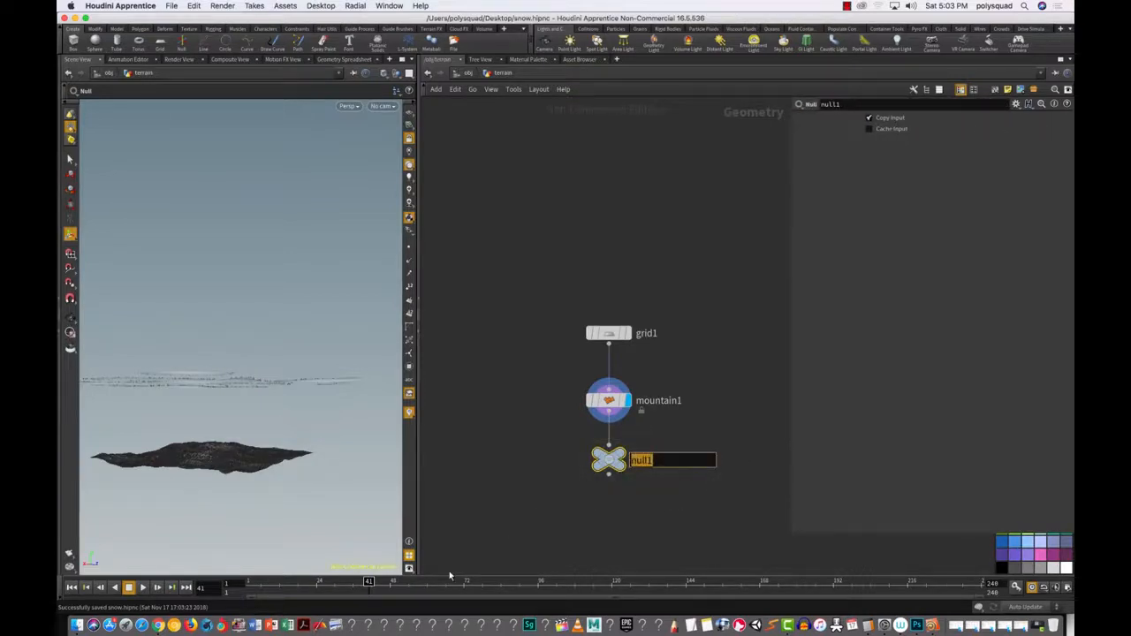
type("TERRAIN_OUT")
key("Return")
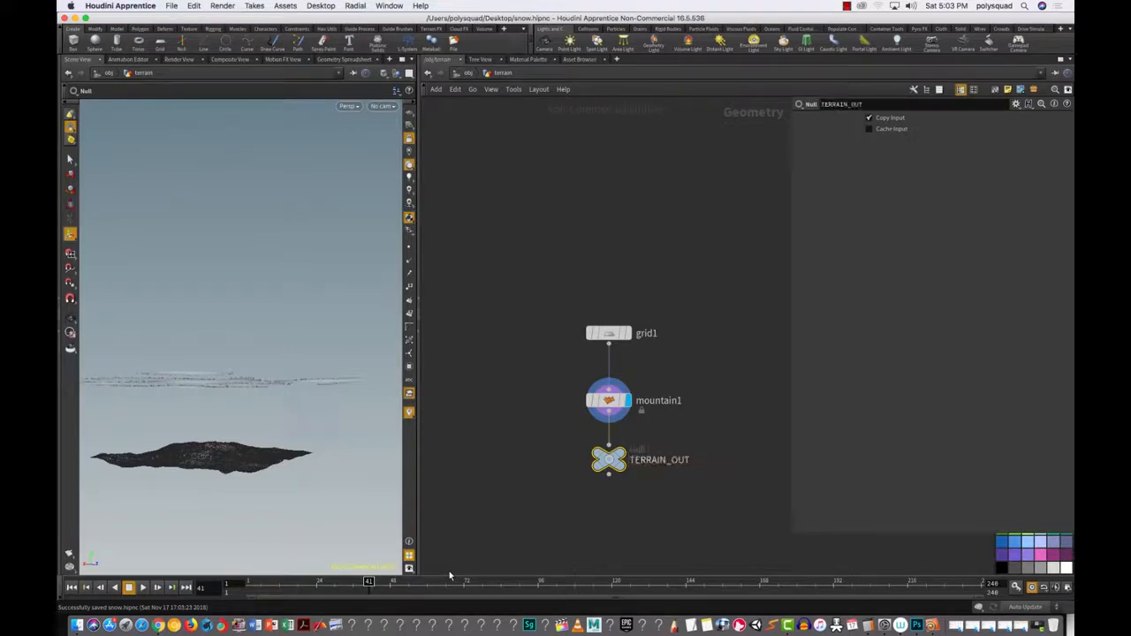
Step: Return to the object level and open the snow object's network at the noisy_normals node
left_click(467, 76)
left_click(592, 418)
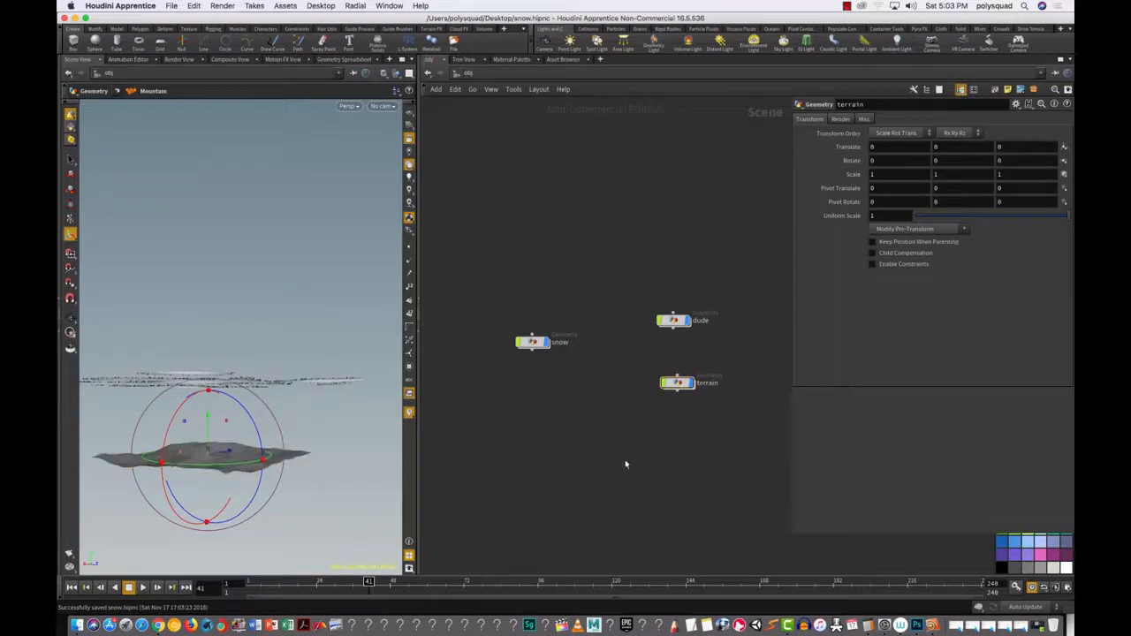
scroll(627, 455, "down", 2)
middle_click_drag(626, 457, 570, 453)
scroll(575, 451, "up", 2)
scroll(561, 429, "up", 2)
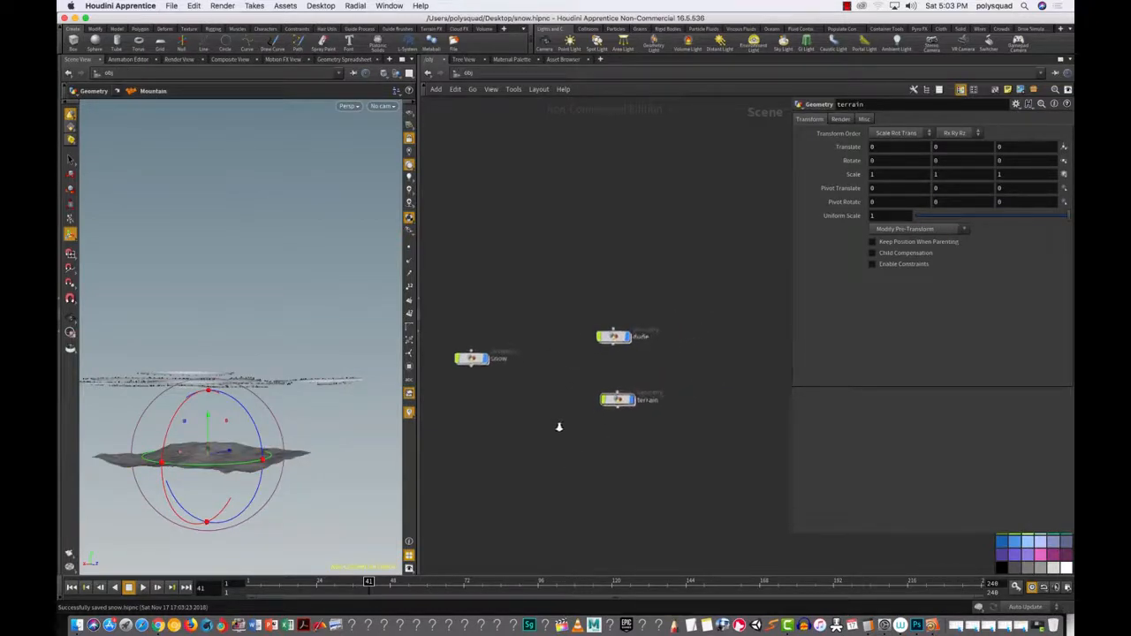
middle_click_drag(575, 451, 628, 467)
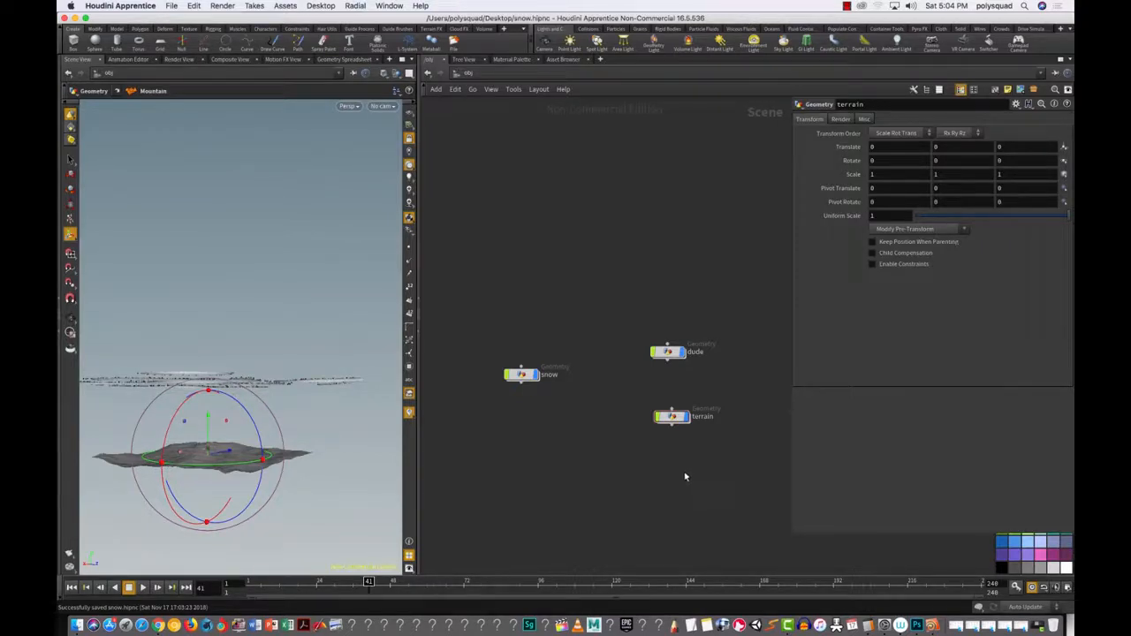
double_click(497, 372)
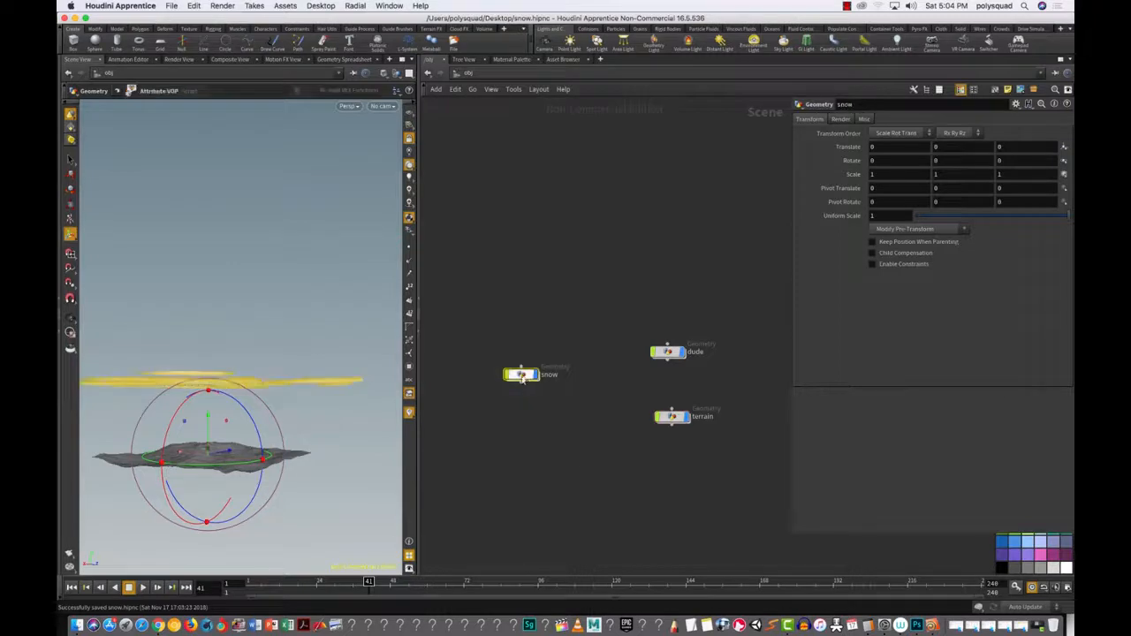
scroll(654, 463, "down", 5)
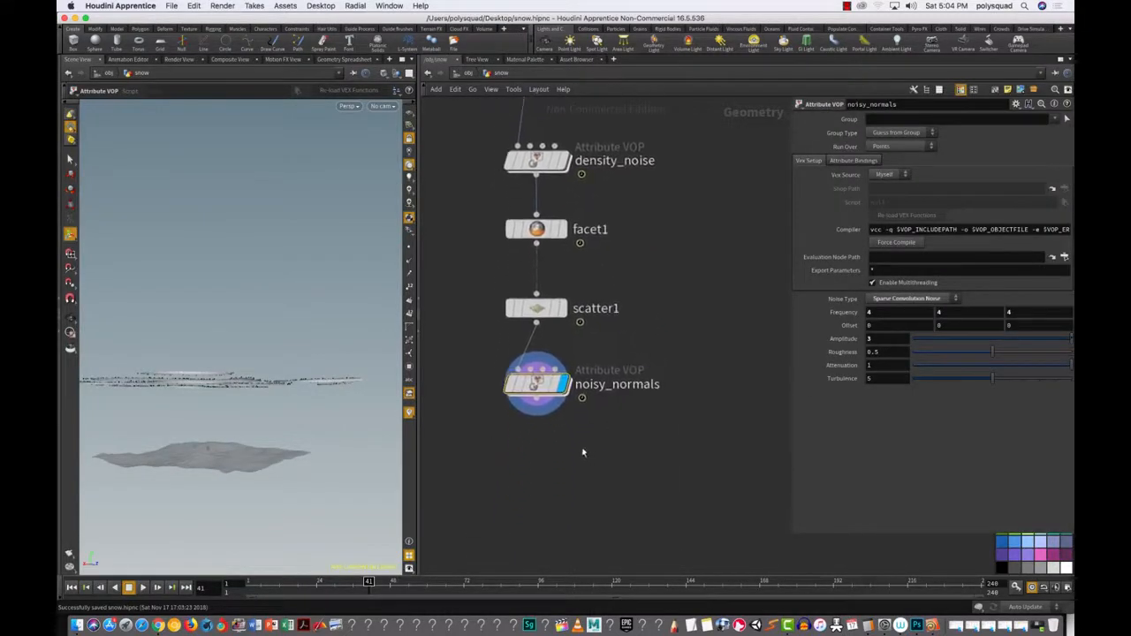
Step: Add a POP Network below noisy_normals, wired to its first input and set as the displayed node
key("Tab")
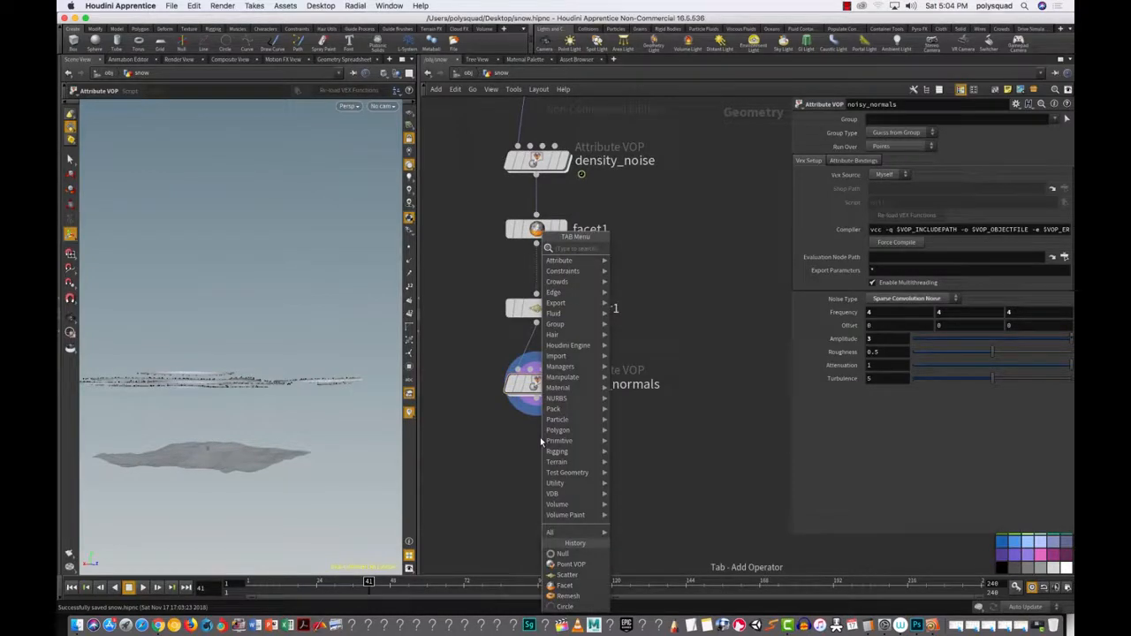
type("pop")
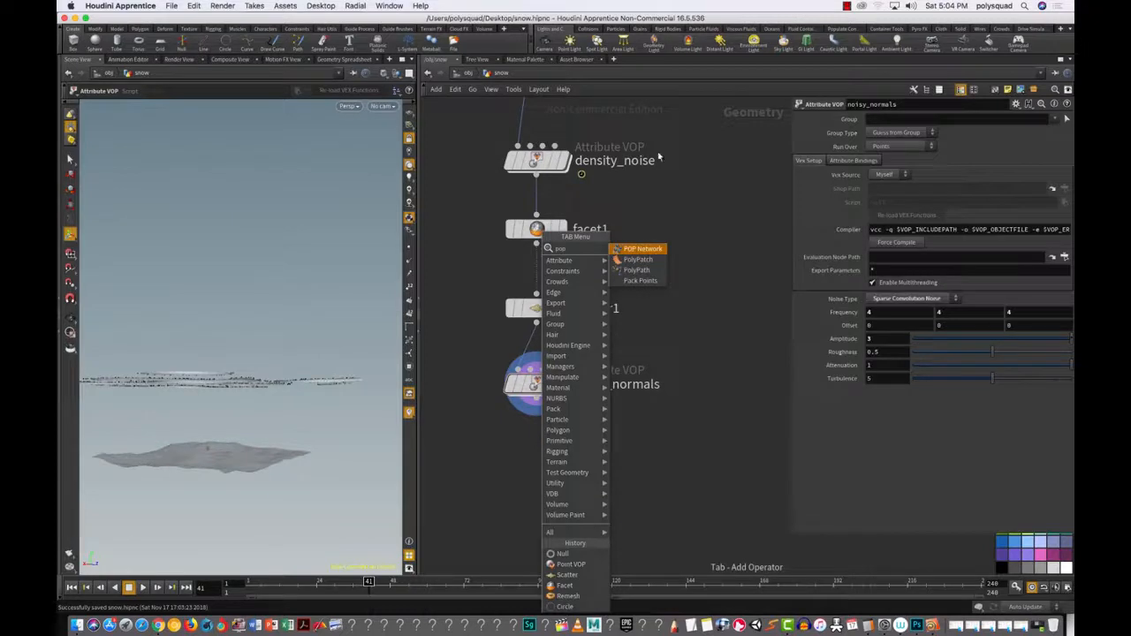
key("Return")
key("Escape")
left_click(537, 476)
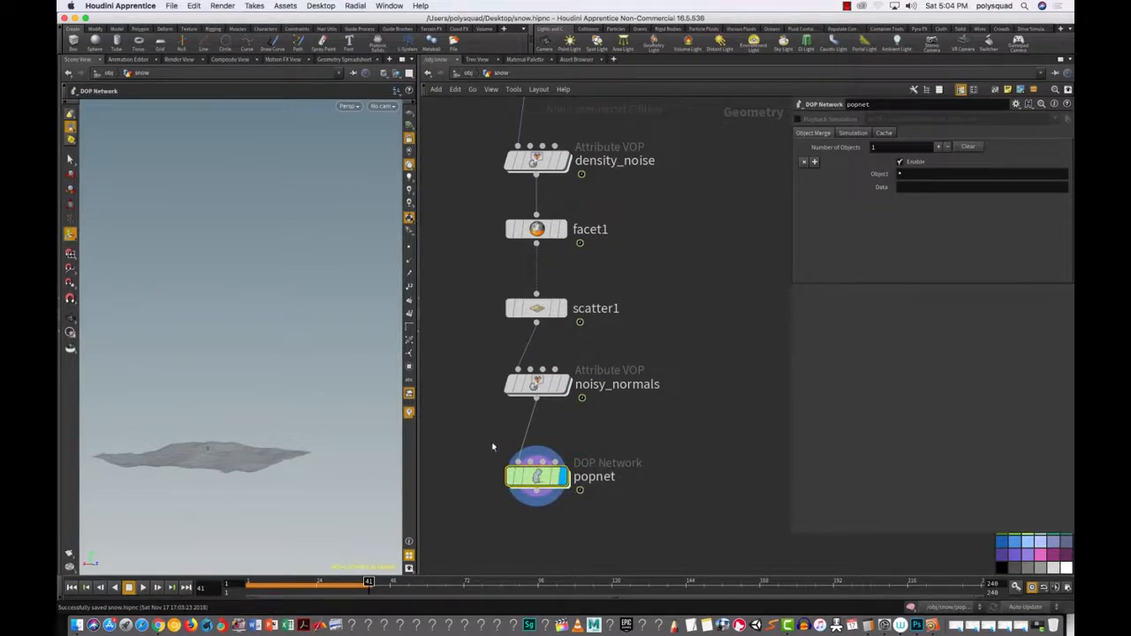
Step: Examine the nodes inside popnet, including source_first_input, and compare them with the popnet's input from noisy_normals
double_click(536, 477)
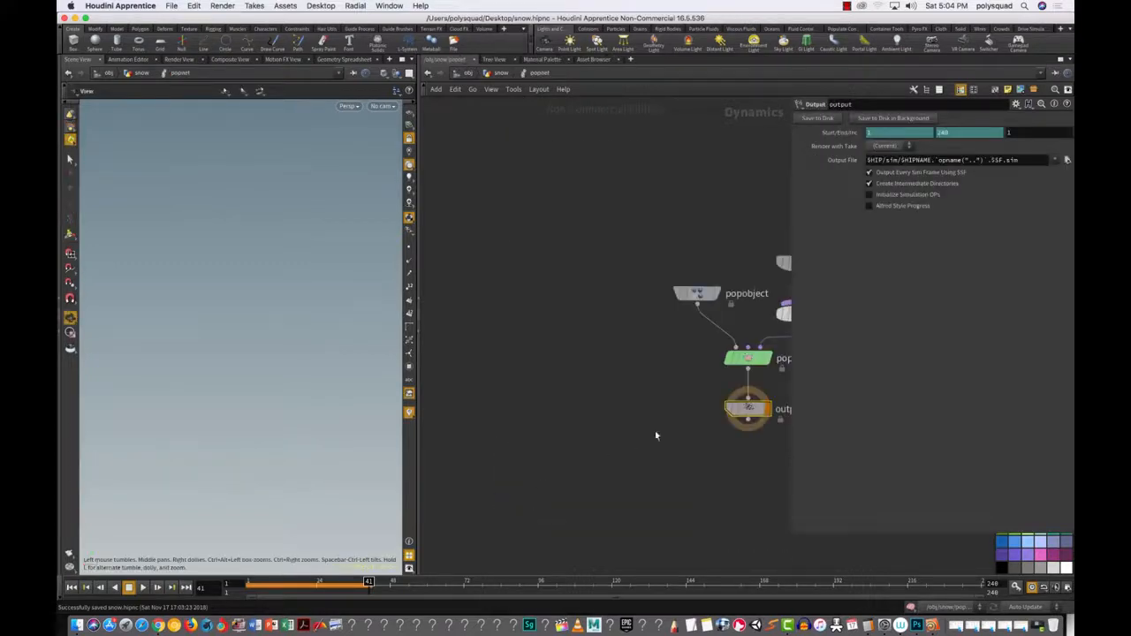
left_click(500, 73)
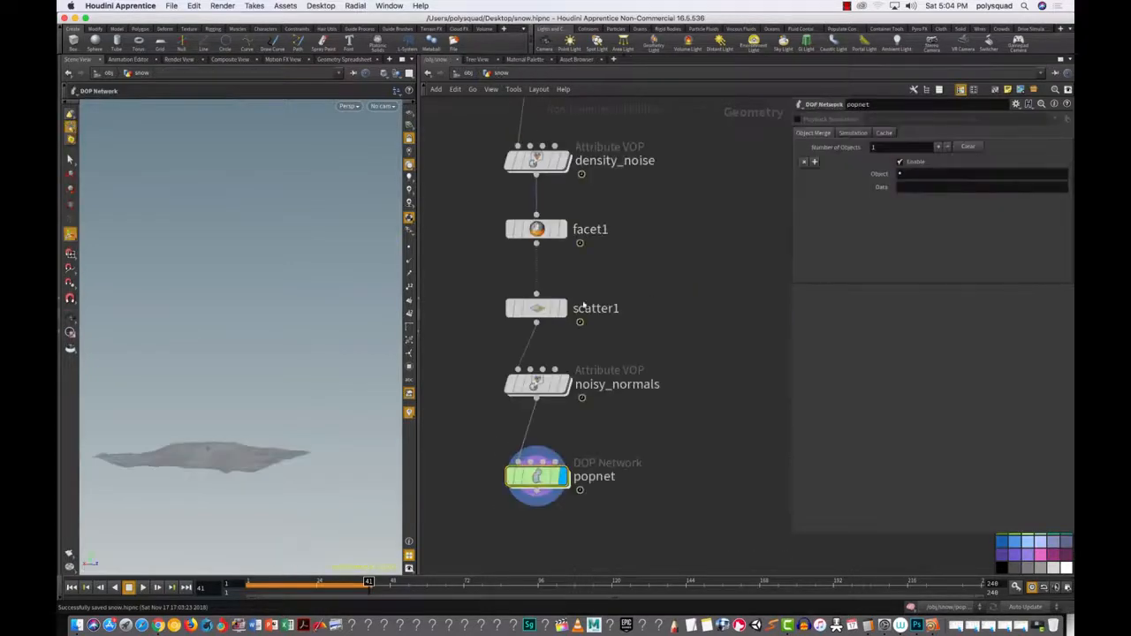
left_click_drag(488, 365, 610, 404)
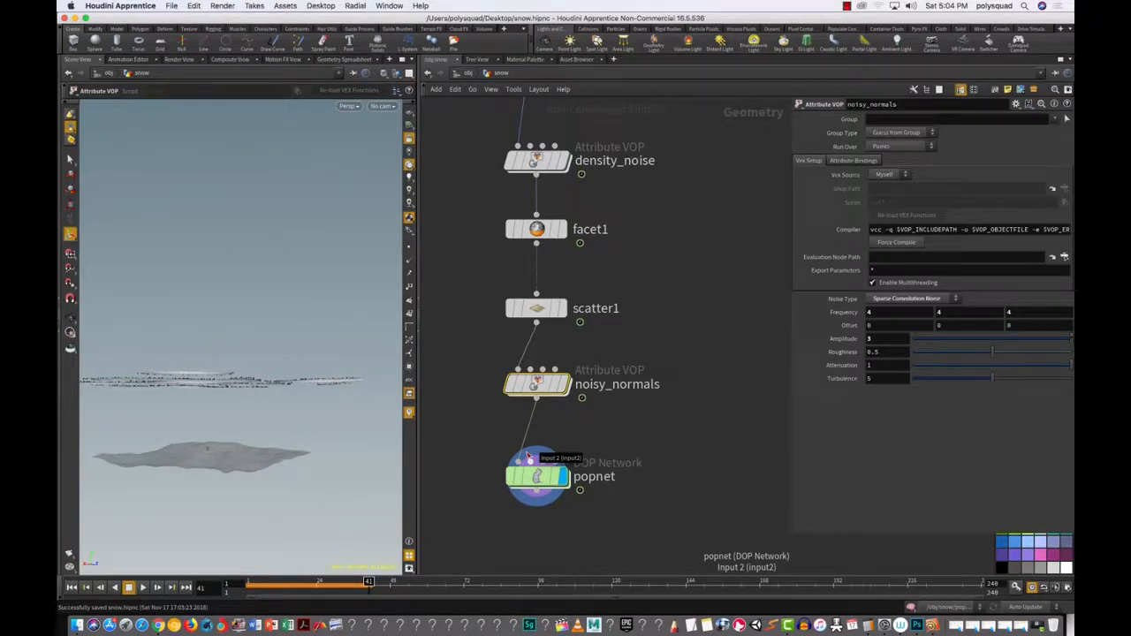
mouse_move(320, 584)
left_mouse_down()
mouse_move(310, 583)
mouse_move(338, 576)
left_mouse_up()
double_click(537, 477)
key("h")
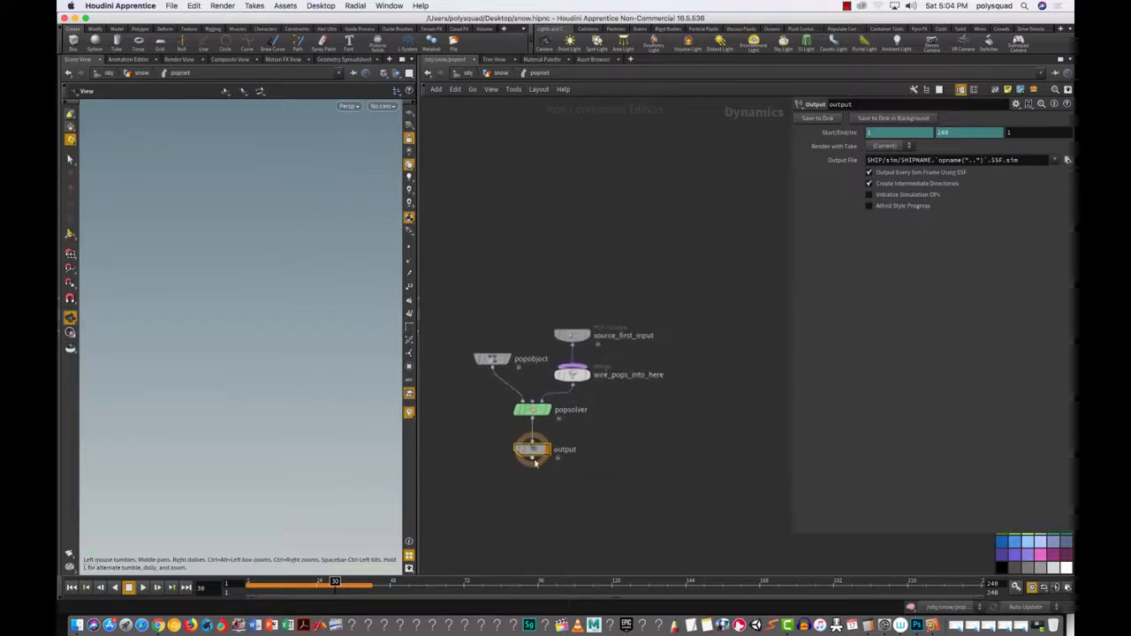
left_click_drag(636, 362, 635, 362)
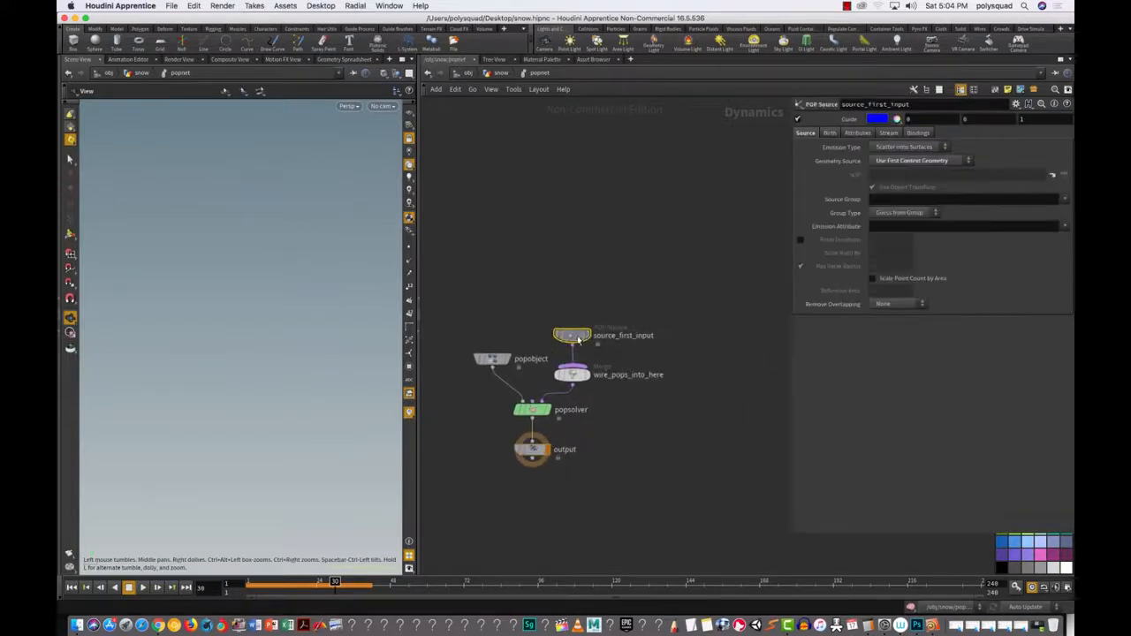
left_click(501, 73)
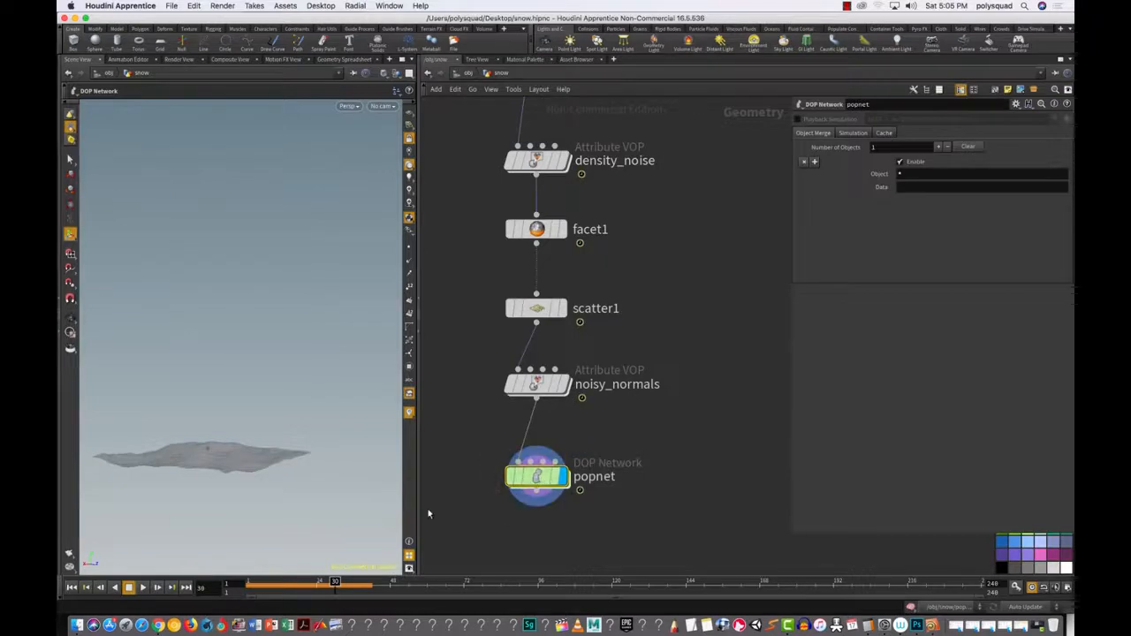
Step: Rewind to frame 1 and play the particle simulation from inside popnet, stopping after a few dozen frames
left_click(72, 587)
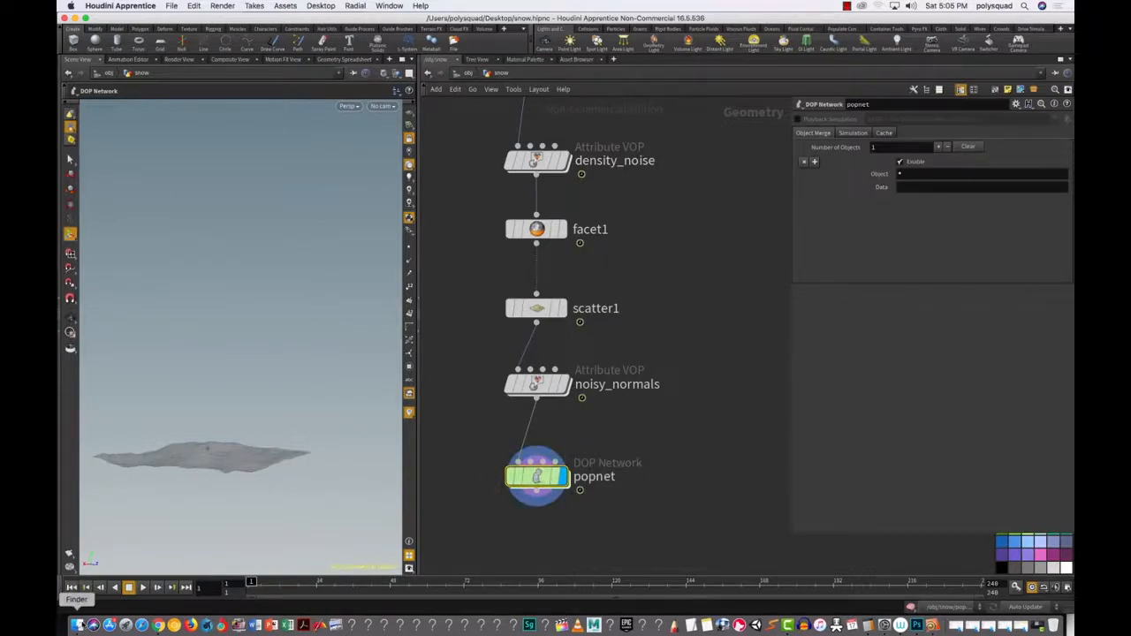
double_click(542, 486)
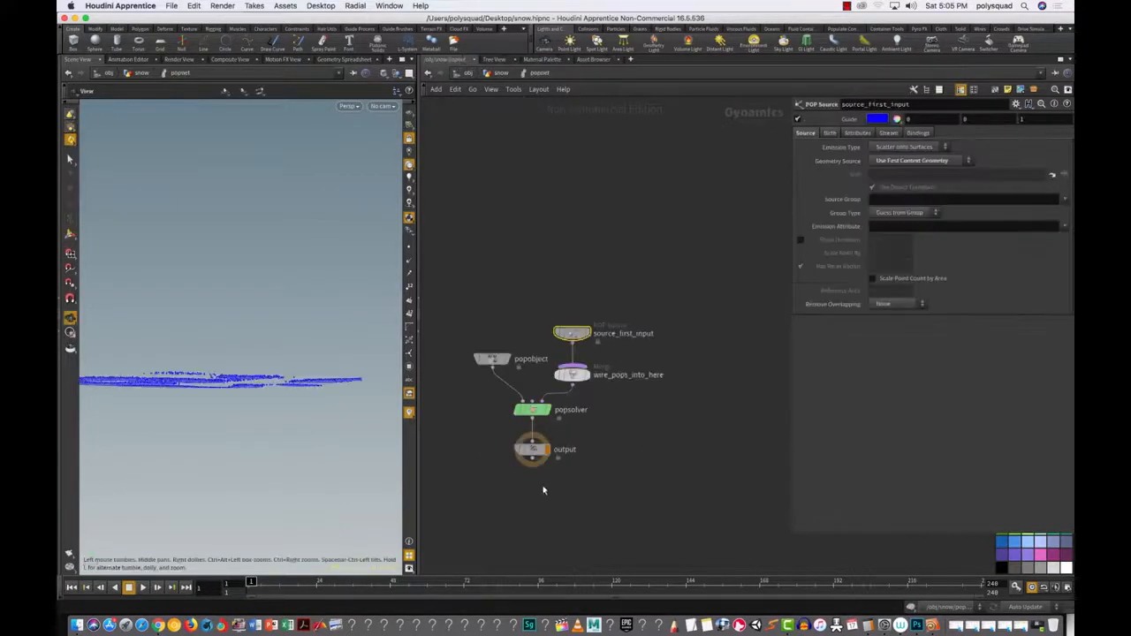
left_click(141, 588)
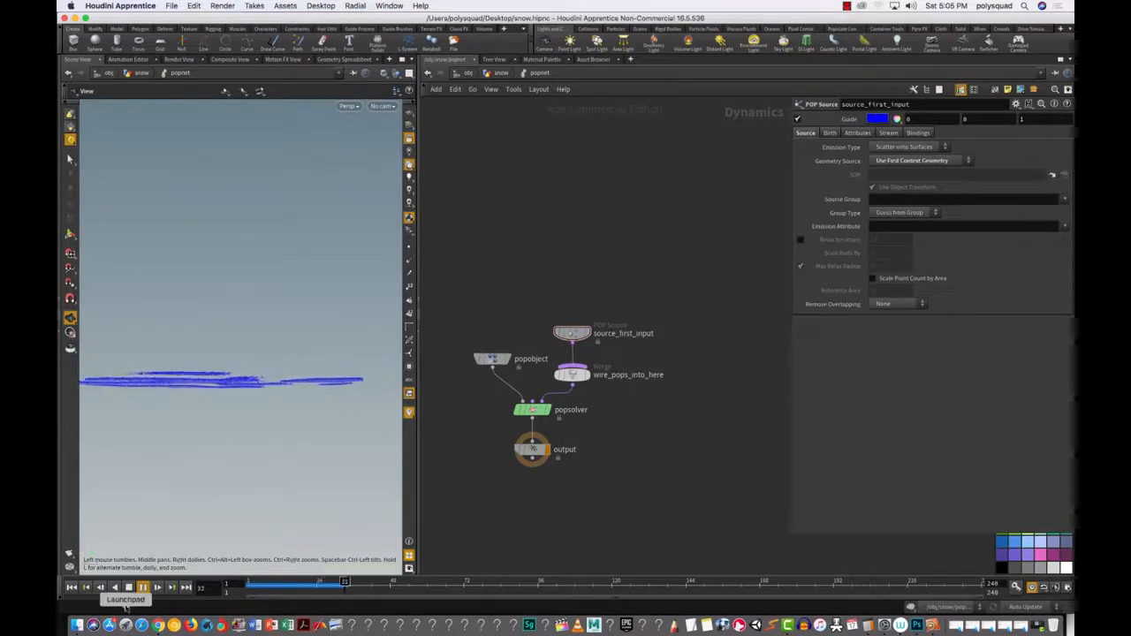
left_click(129, 587)
Step: Review the attribute, birth and source settings of the source_first_input POP Source node
left_click(571, 333)
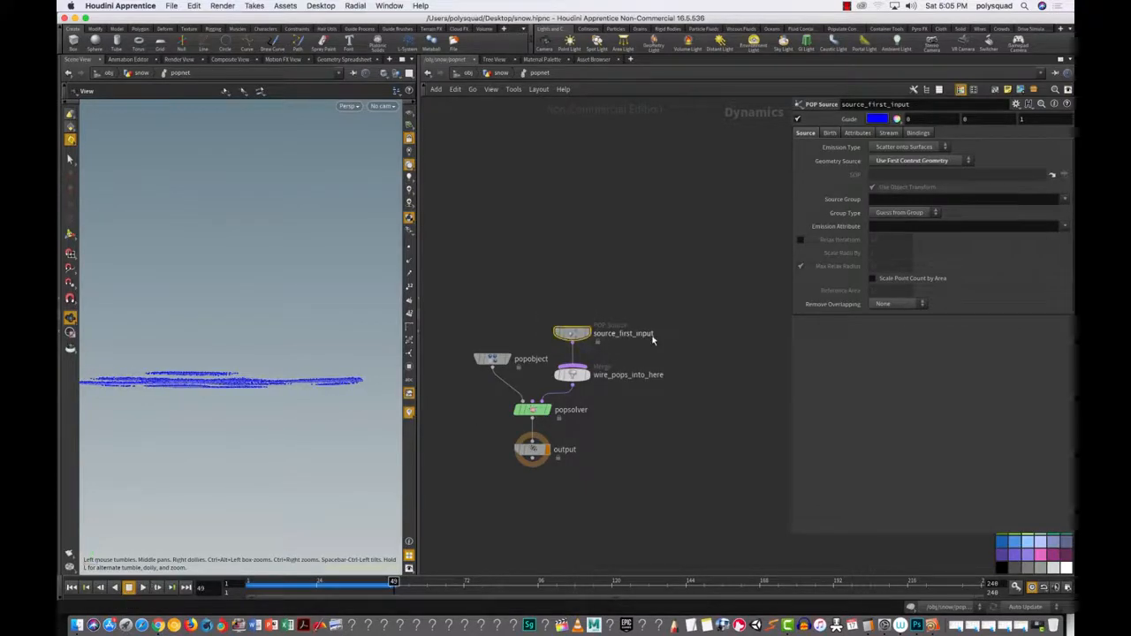
left_click(858, 133)
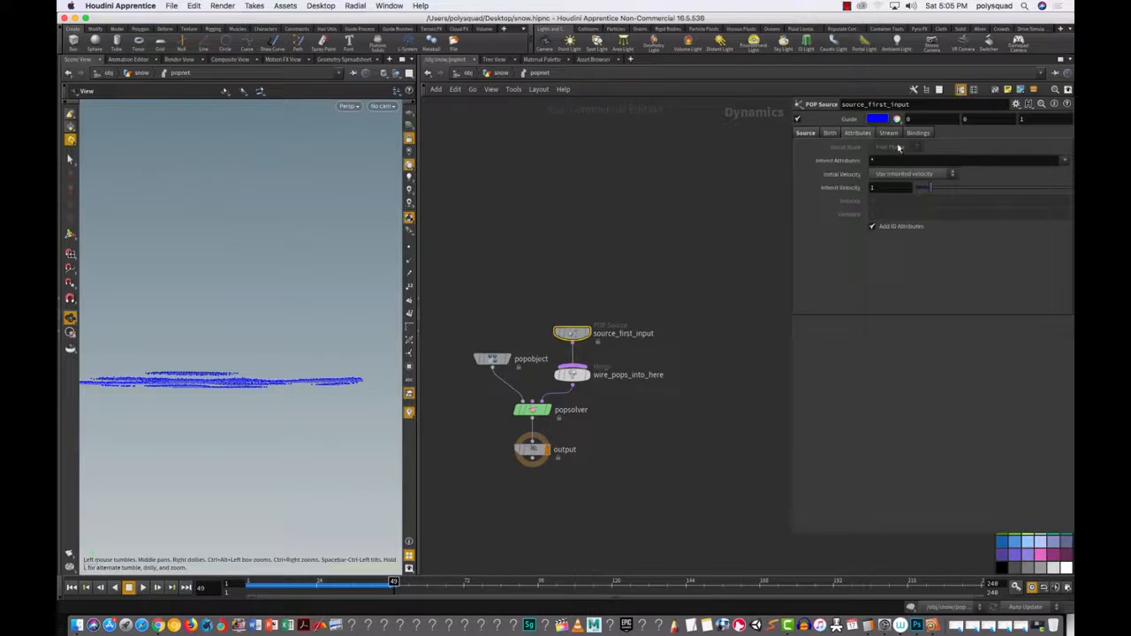
left_click(831, 134)
left_click(808, 134)
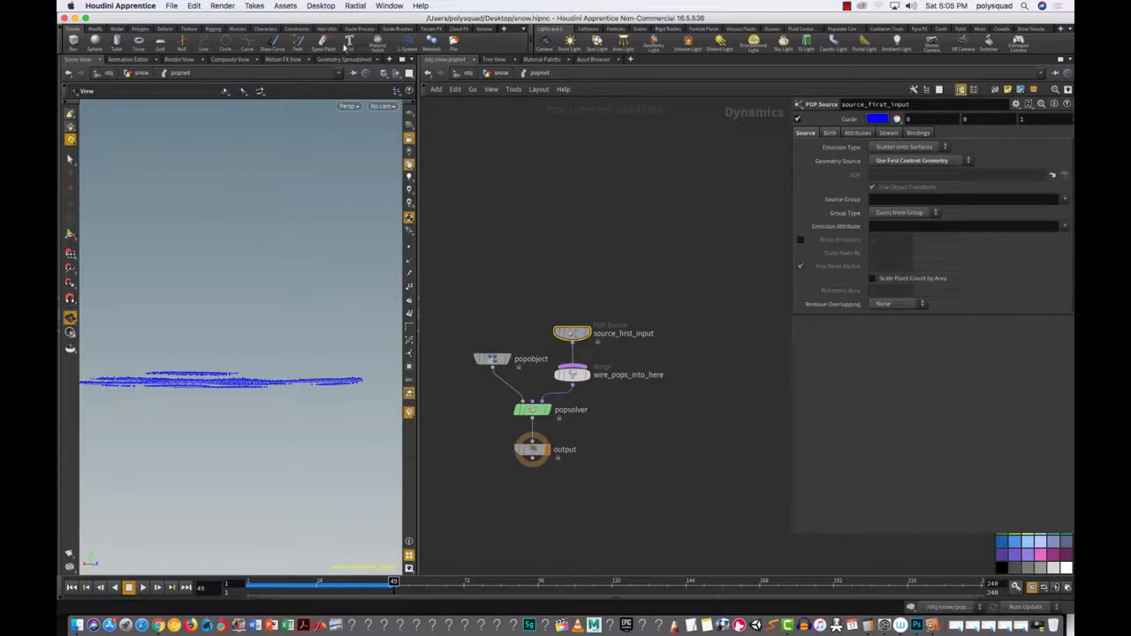
Step: Inspect the noisy_normals point attributes in the geometry spreadsheet, sorted by the v[y] velocity component
left_click(345, 59)
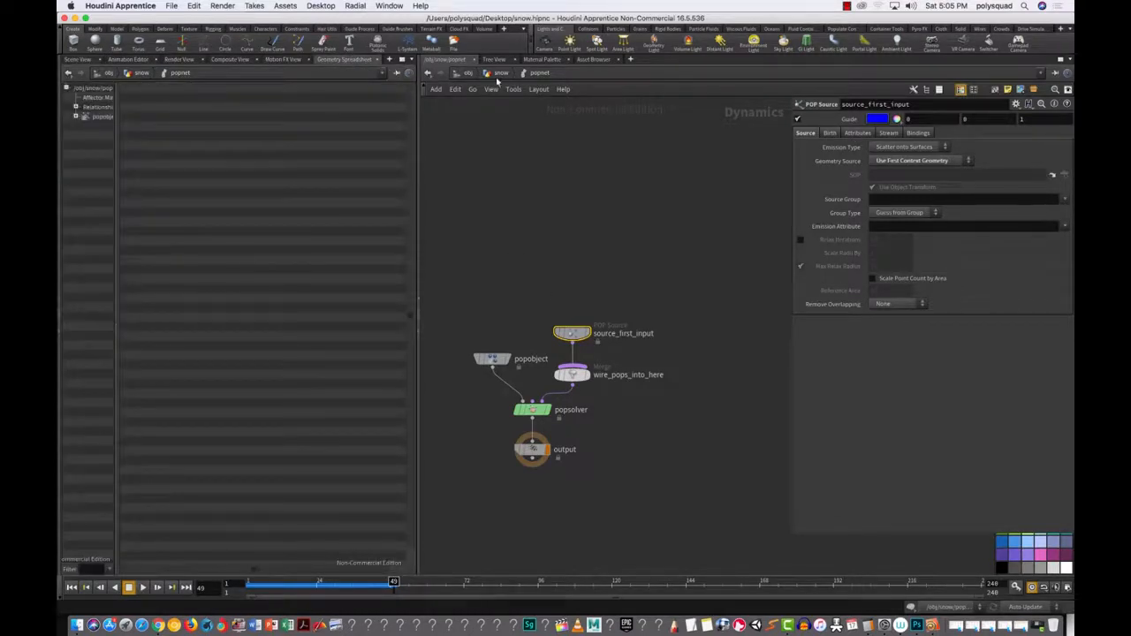
left_click(500, 72)
left_click_drag(477, 438, 611, 519)
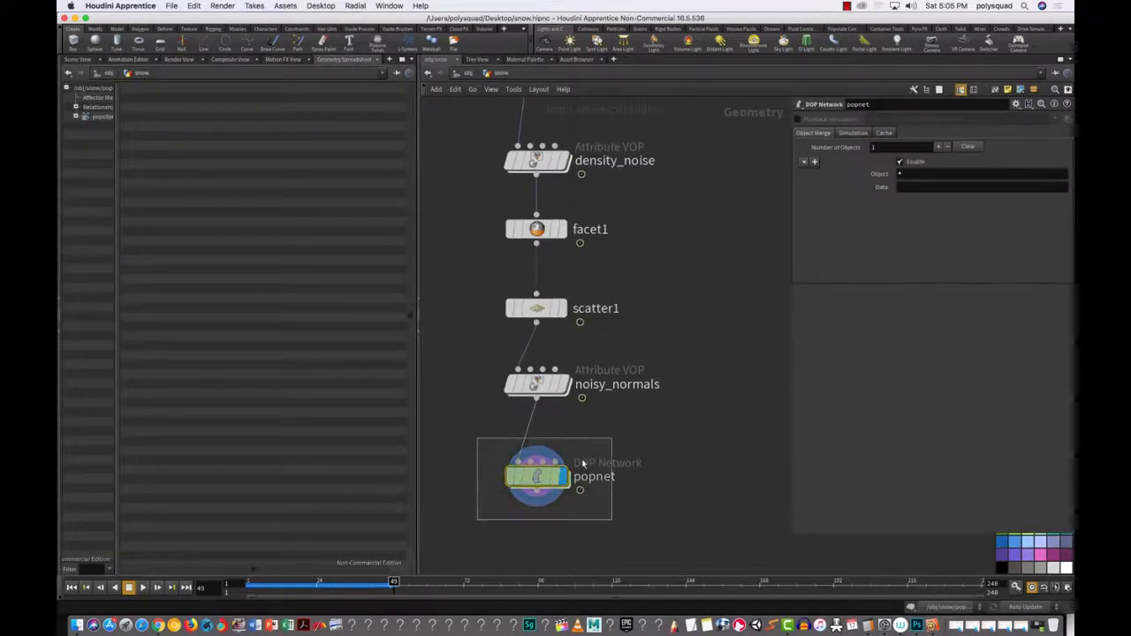
left_click_drag(481, 353, 570, 394)
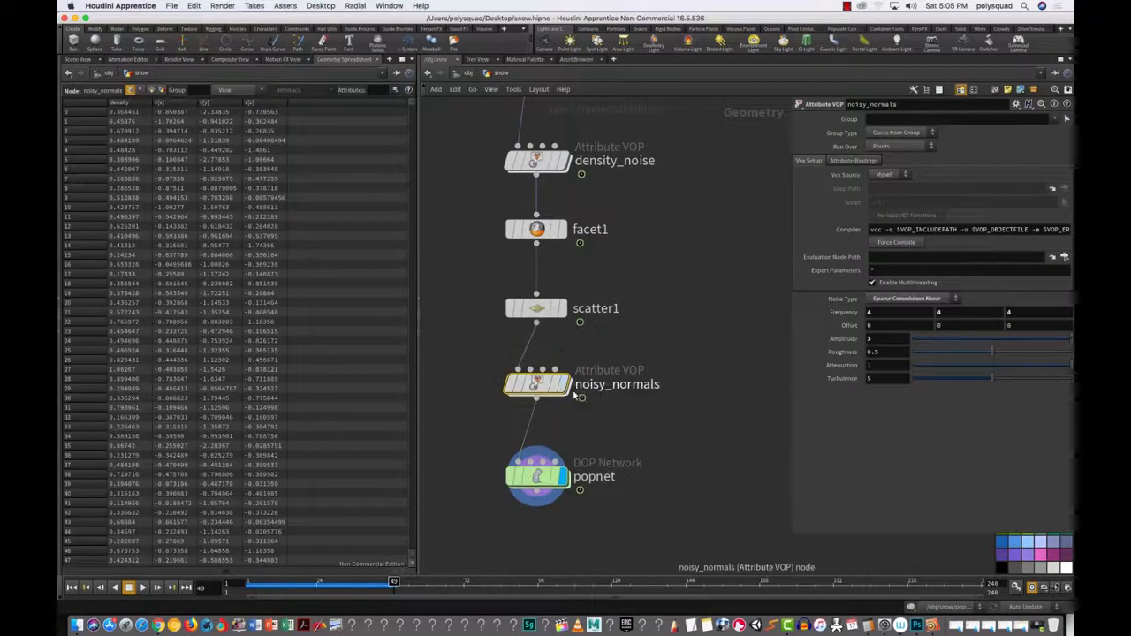
left_click(221, 104)
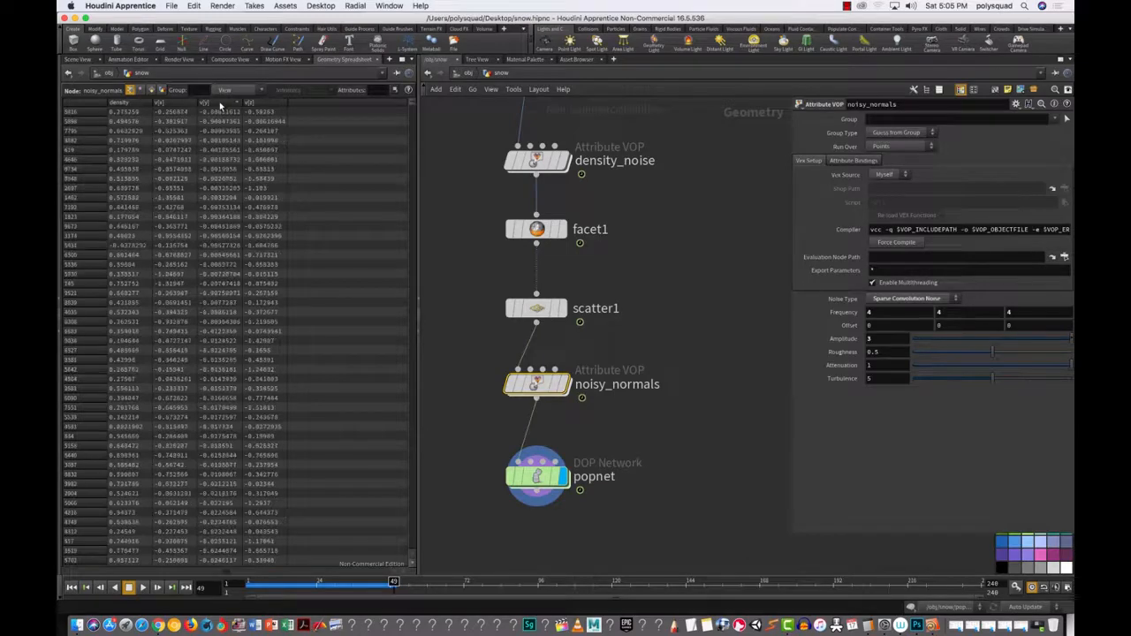
Step: Sort the noisy_normals points by the v[y] and v[z] velocity components, and move popnet further below noisy_normals
left_click(217, 105)
left_click(269, 105)
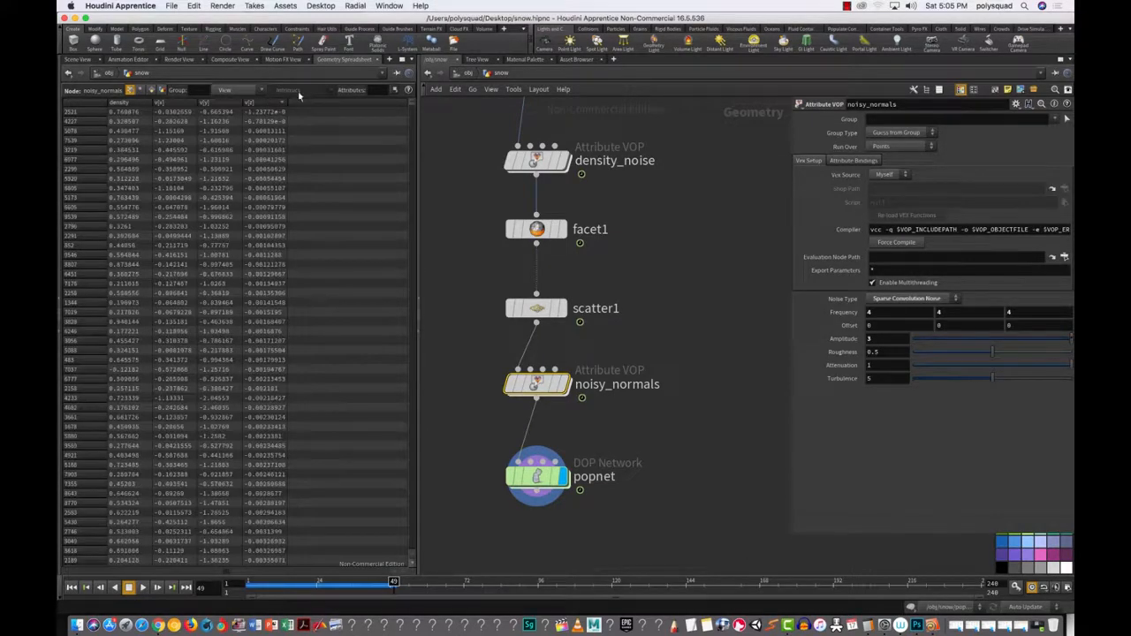
left_click_drag(542, 470, 543, 488)
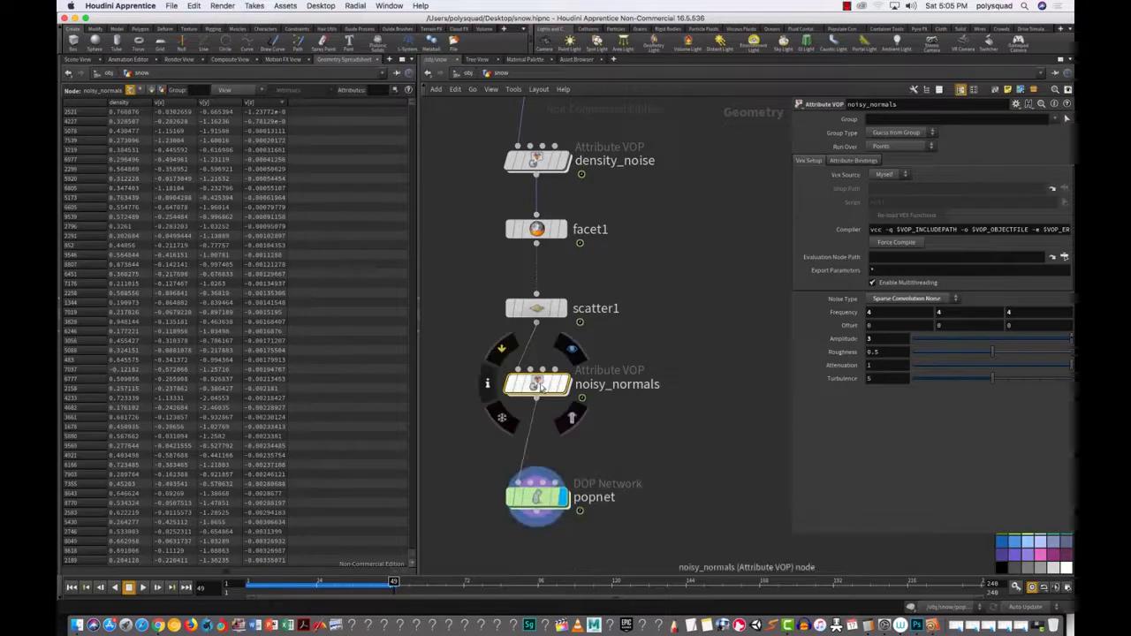
Step: Inside noisy_normals, wire the abs output directly to the v input of geometryvopoutput1, bypassing negate1
double_click(541, 387)
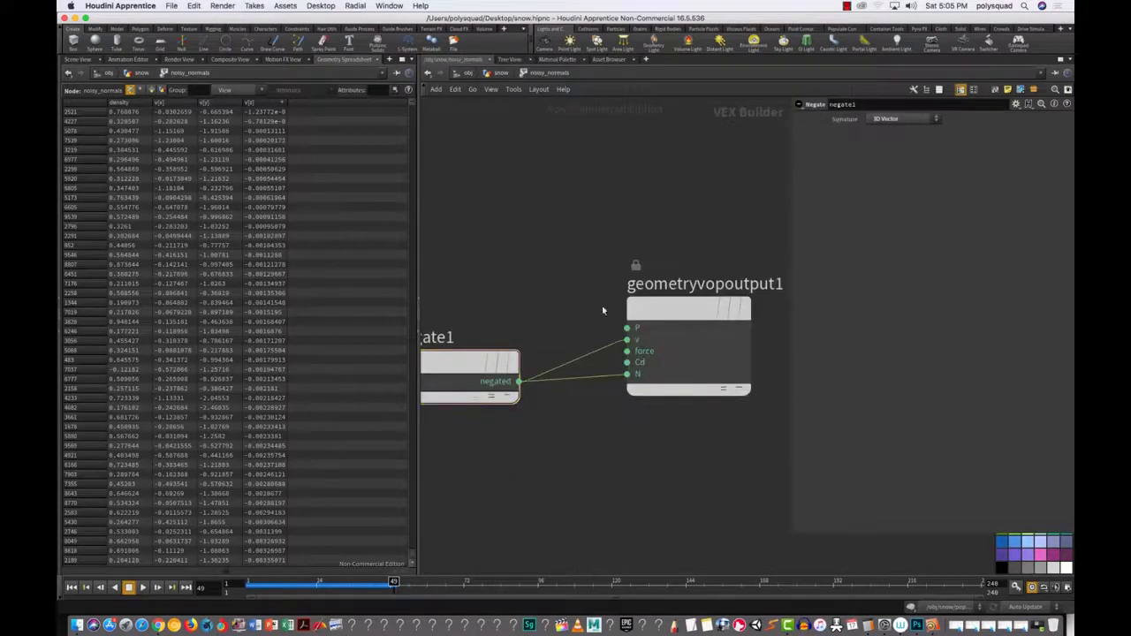
scroll(604, 265, "up", 4)
scroll(604, 265, "down", 4)
middle_click_drag(589, 279, 690, 204)
left_click(647, 301)
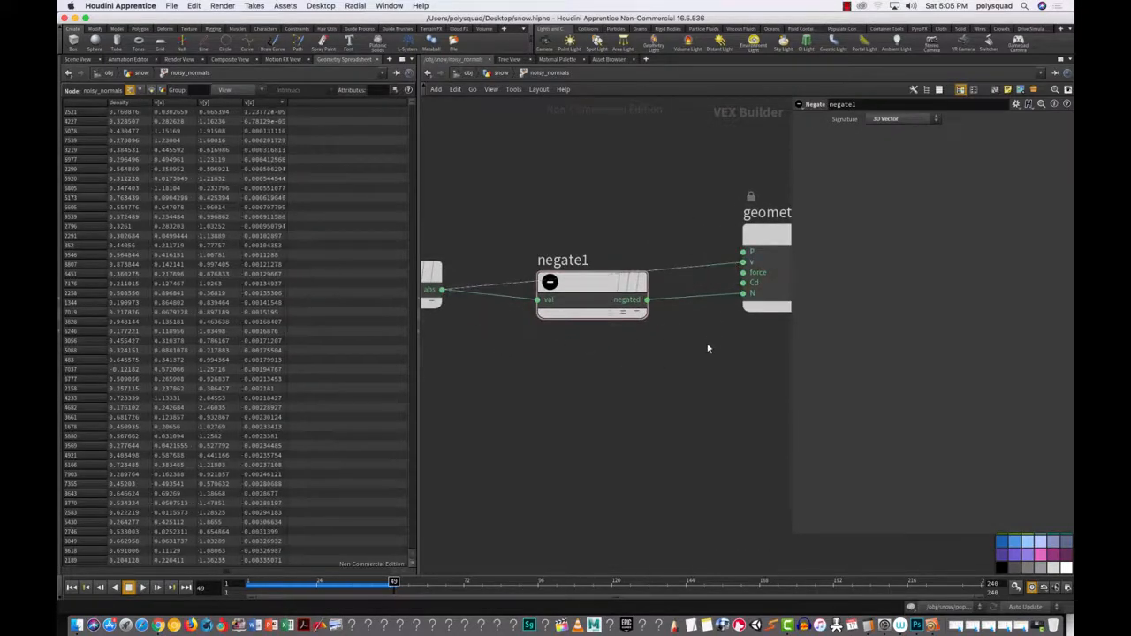
Step: Rewind to frame 1 and play the simulation in the scene view, examining the particles' direction from inside popnet
left_click(500, 74)
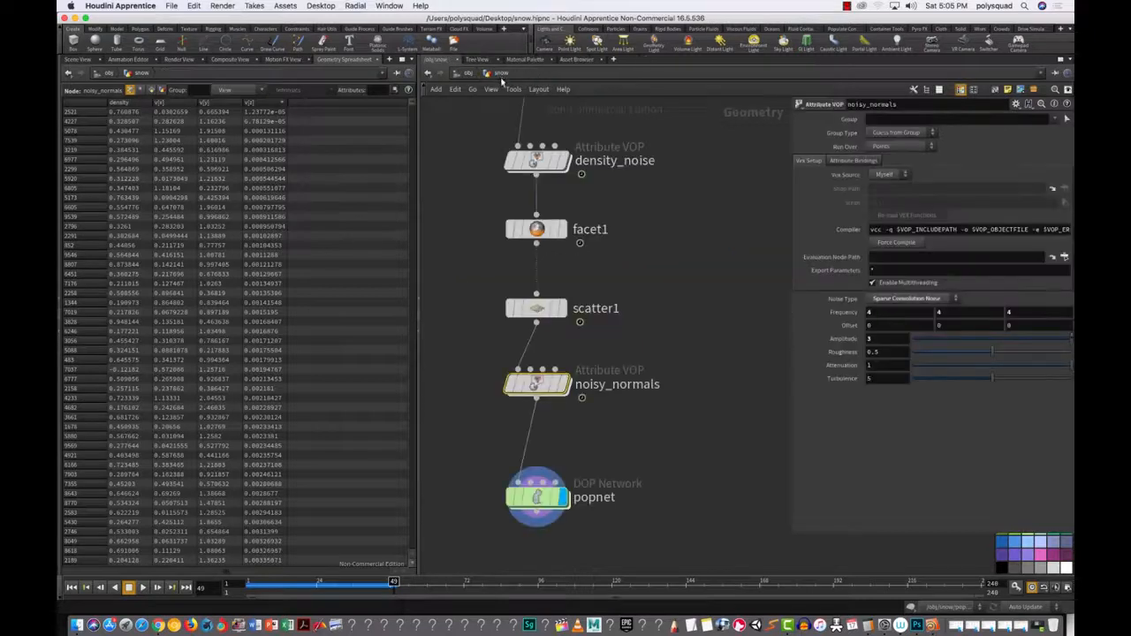
left_click(72, 588)
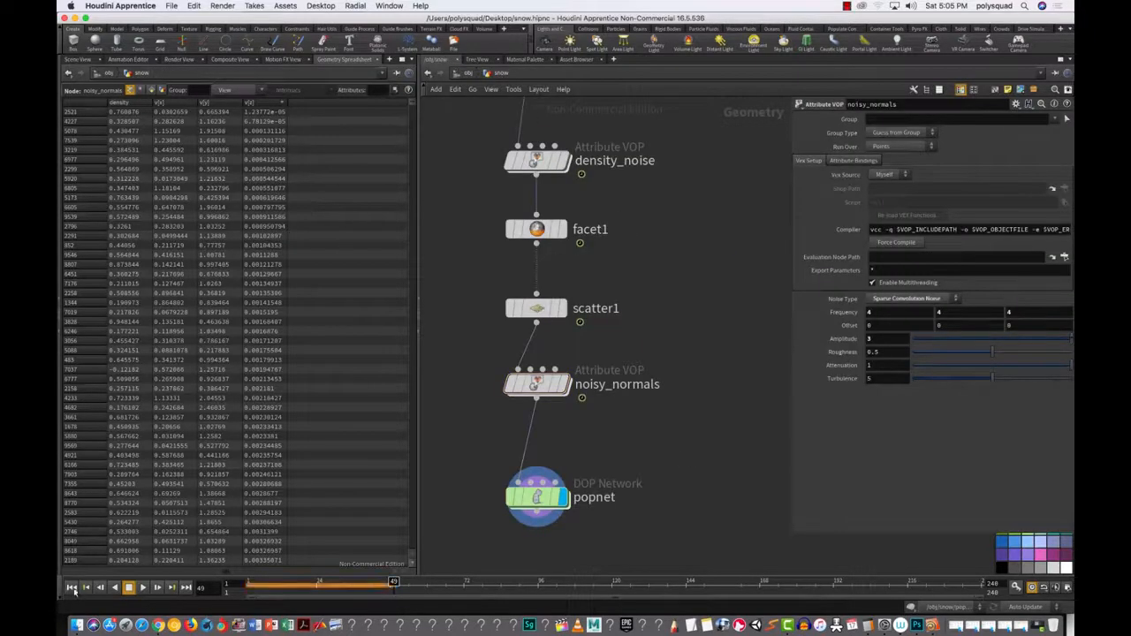
left_click(79, 60)
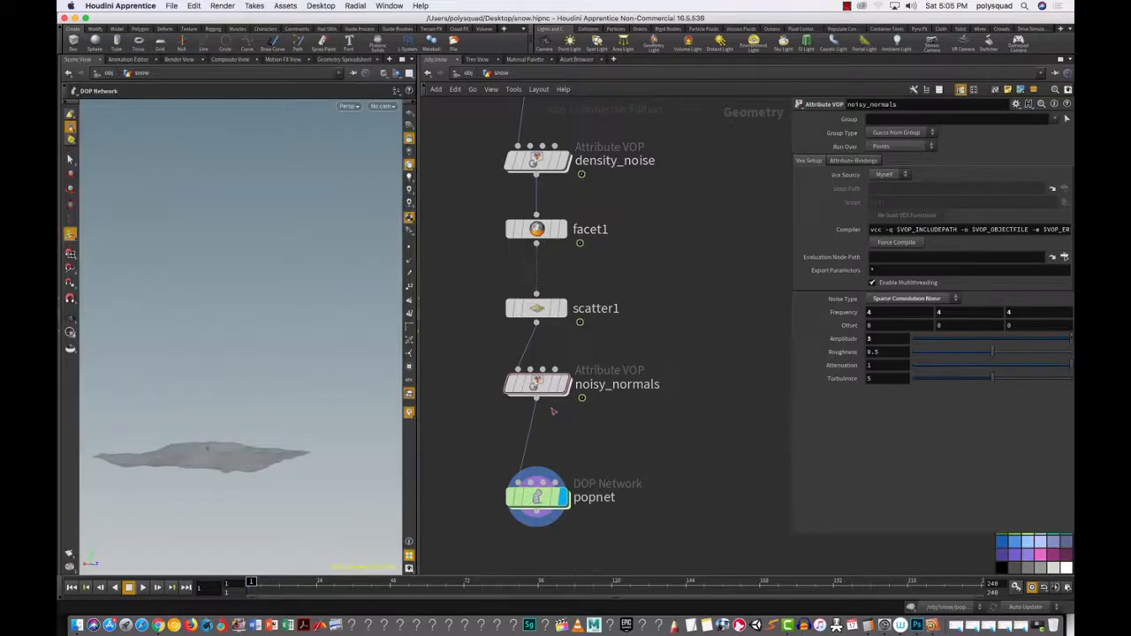
left_click(141, 587)
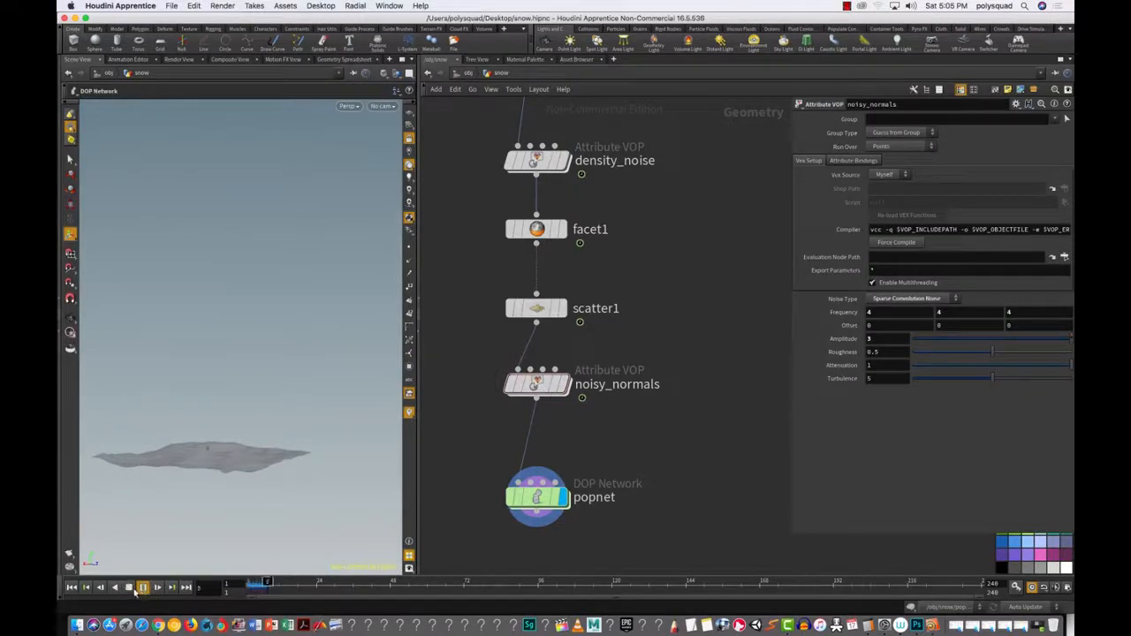
double_click(537, 497)
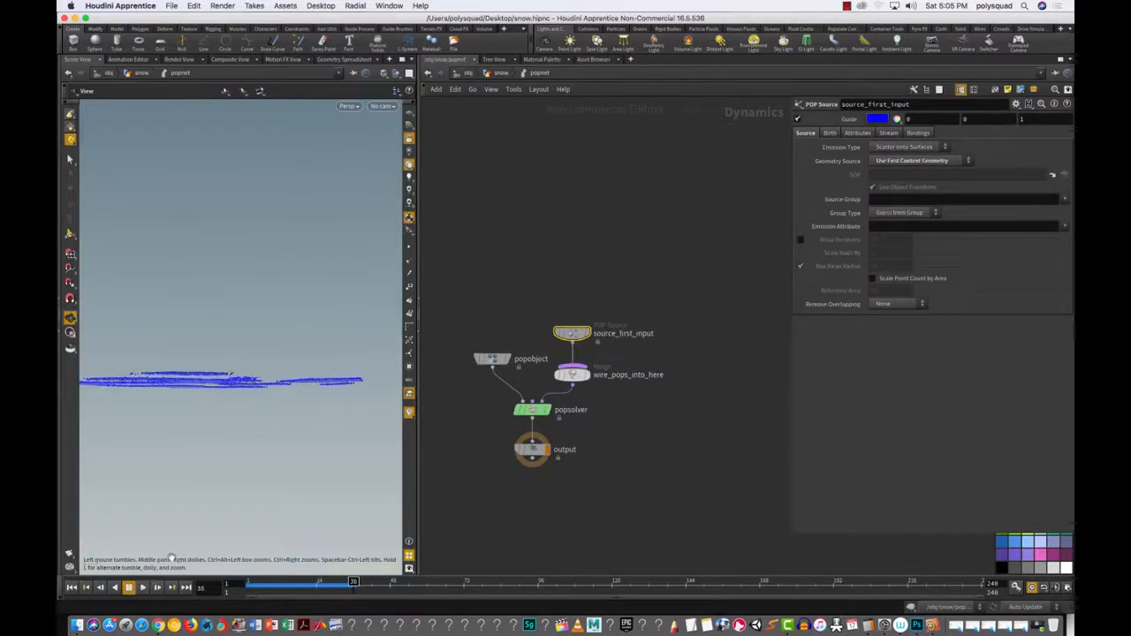
Step: Return to the noisy_normals VOP network and wire the negated output of negate1 back to the v input of geometryvopoutput1
left_click(496, 74)
double_click(537, 382)
left_click_drag(618, 292, 743, 263)
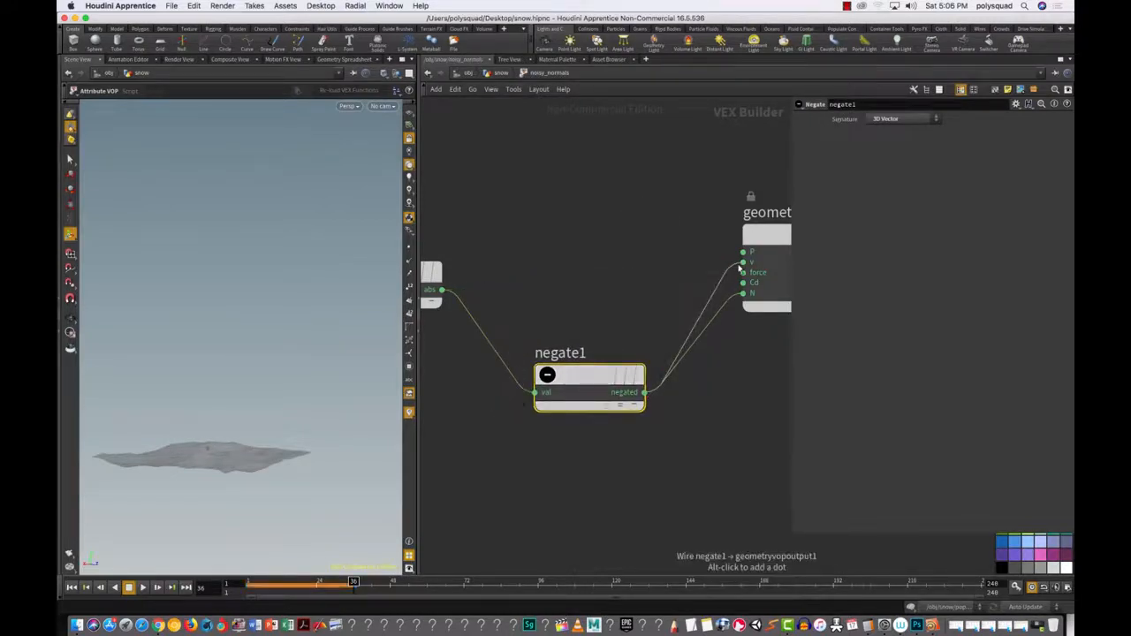
Step: Inside the popnet network, return to the first frame and set the source_first_input emission type to Points
key("u")
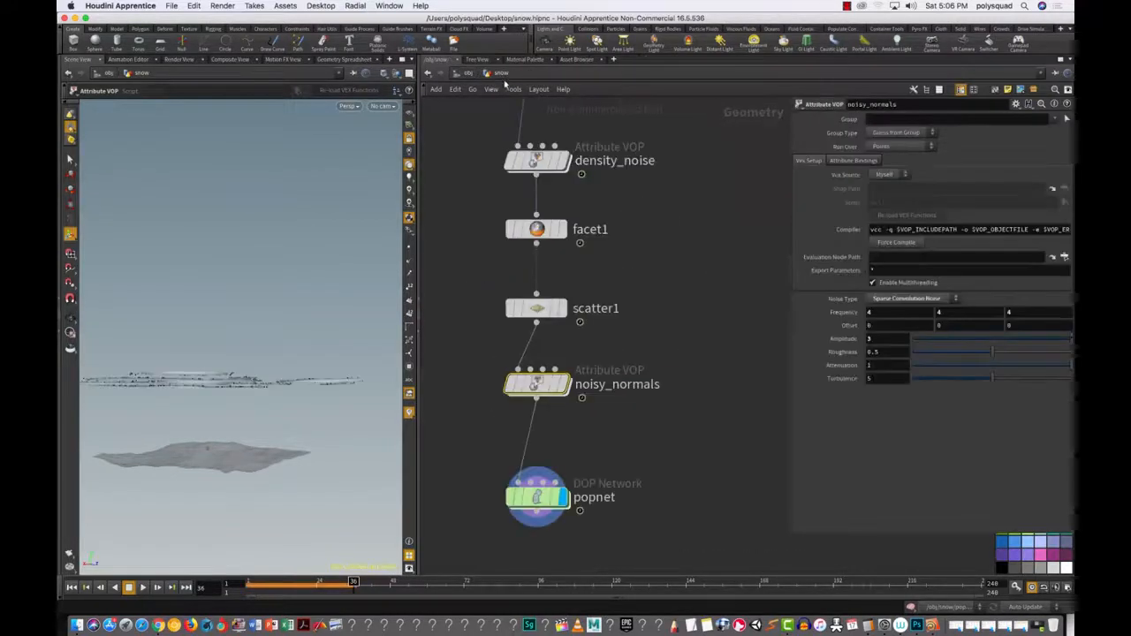
double_click(537, 497)
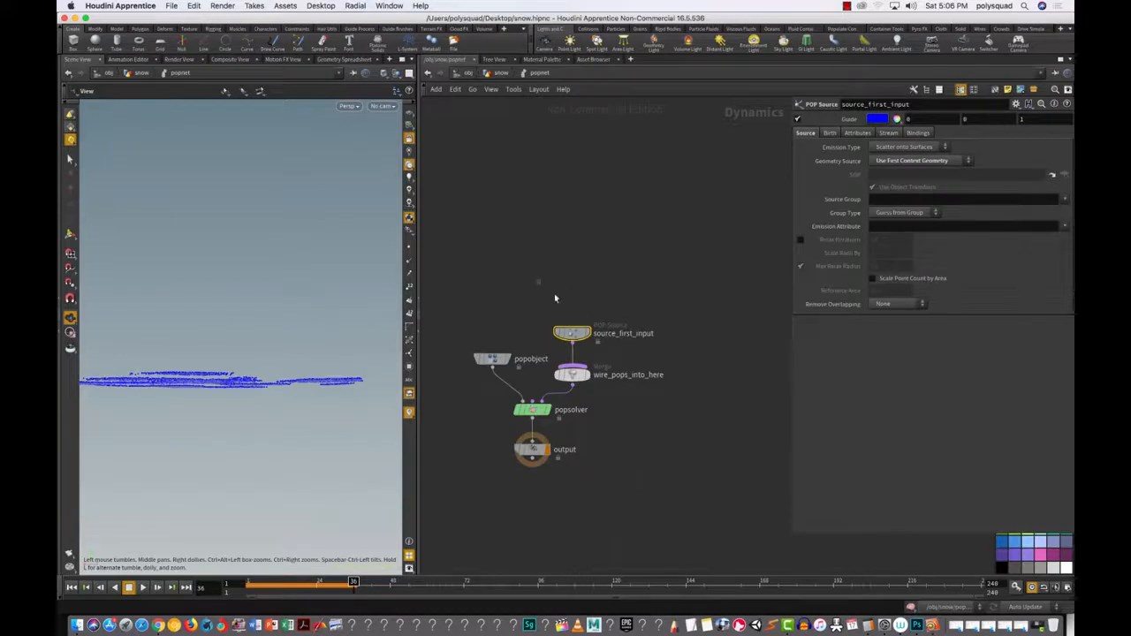
left_click_drag(574, 342, 573, 338)
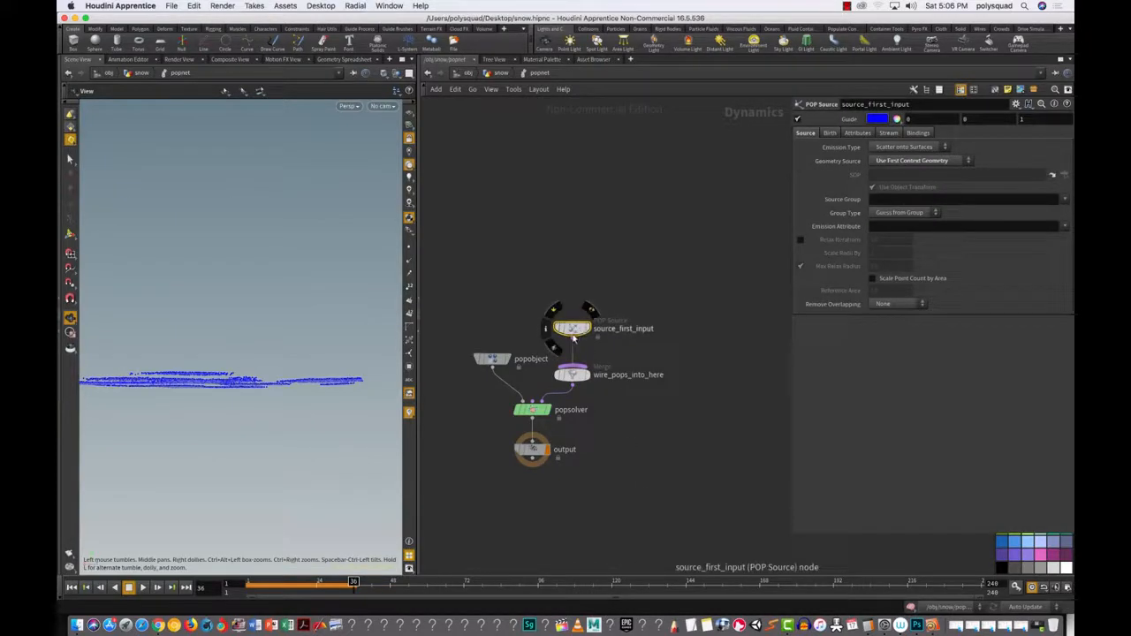
left_click(73, 587)
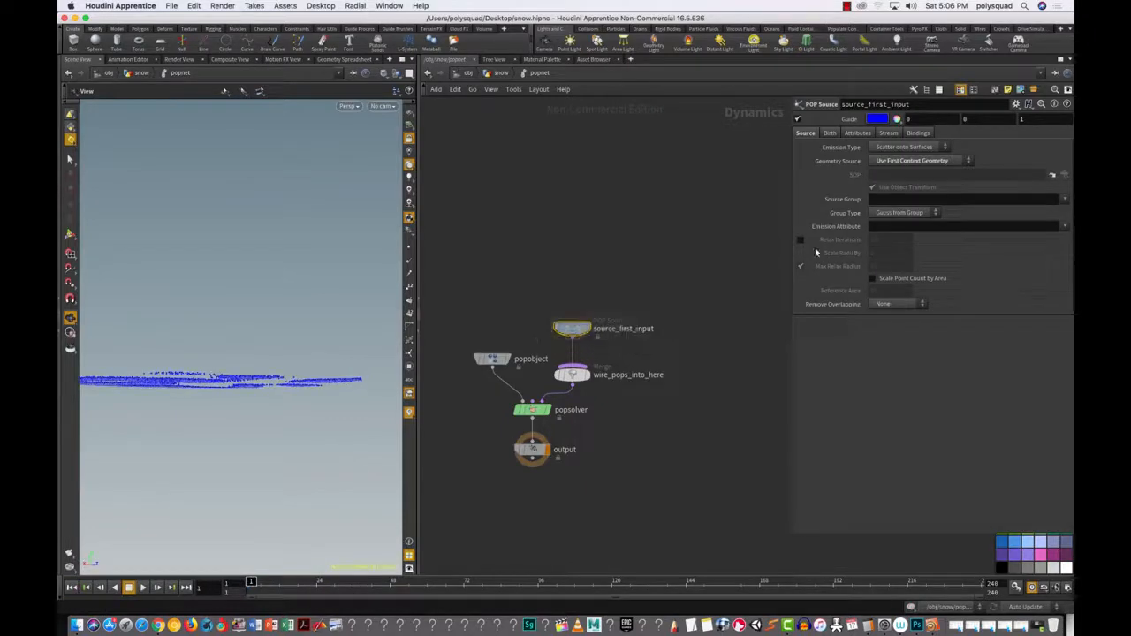
left_click(902, 148)
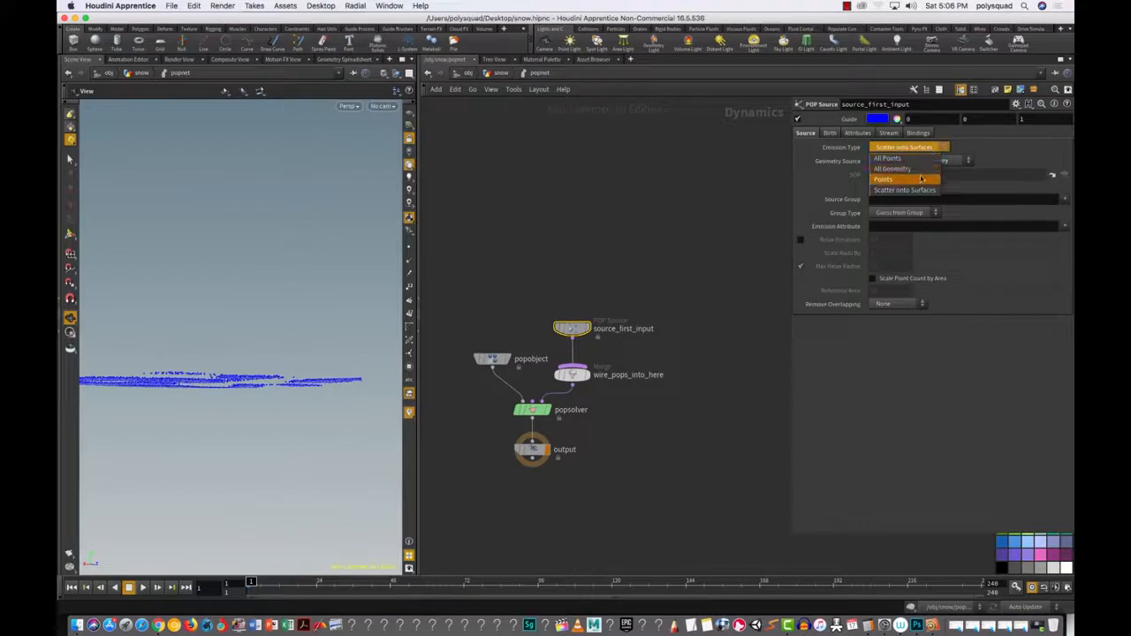
left_click(923, 180)
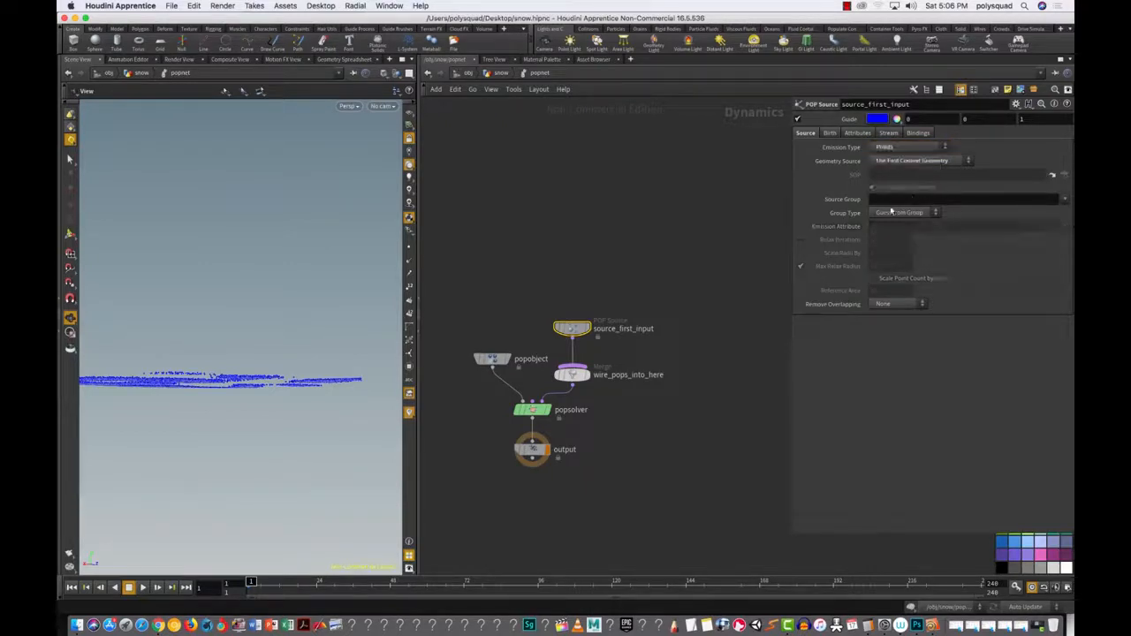
Step: Play the particle simulation and inspect the points emitted from the source surface
left_click(142, 588)
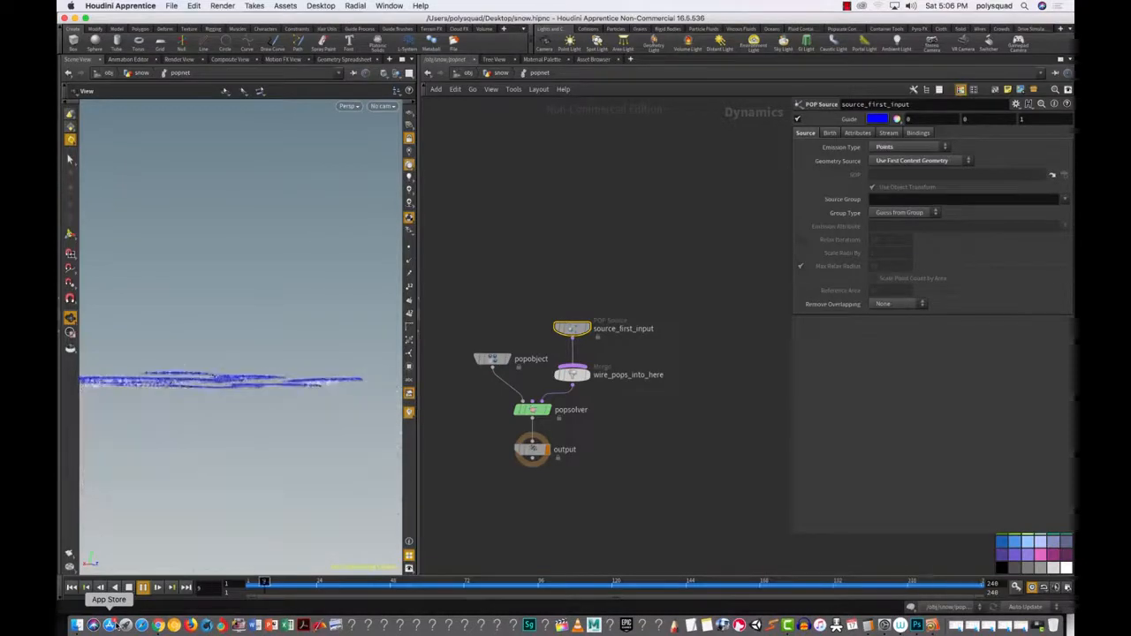
left_click(128, 587)
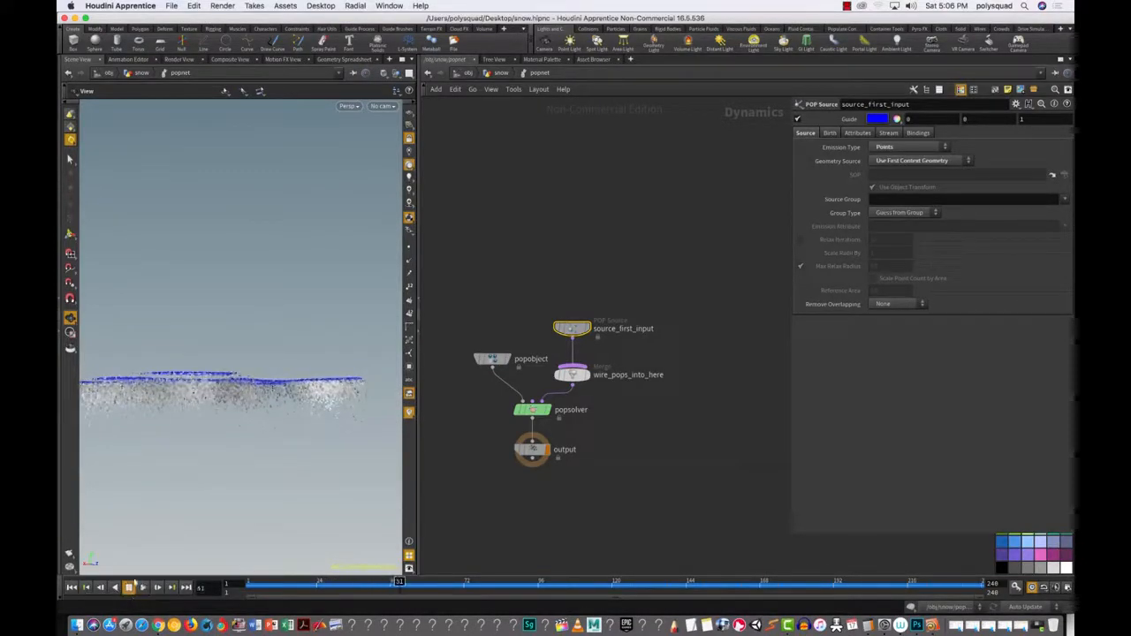
left_click_drag(267, 486, 270, 513, "alt")
left_click_drag(261, 477, 264, 486)
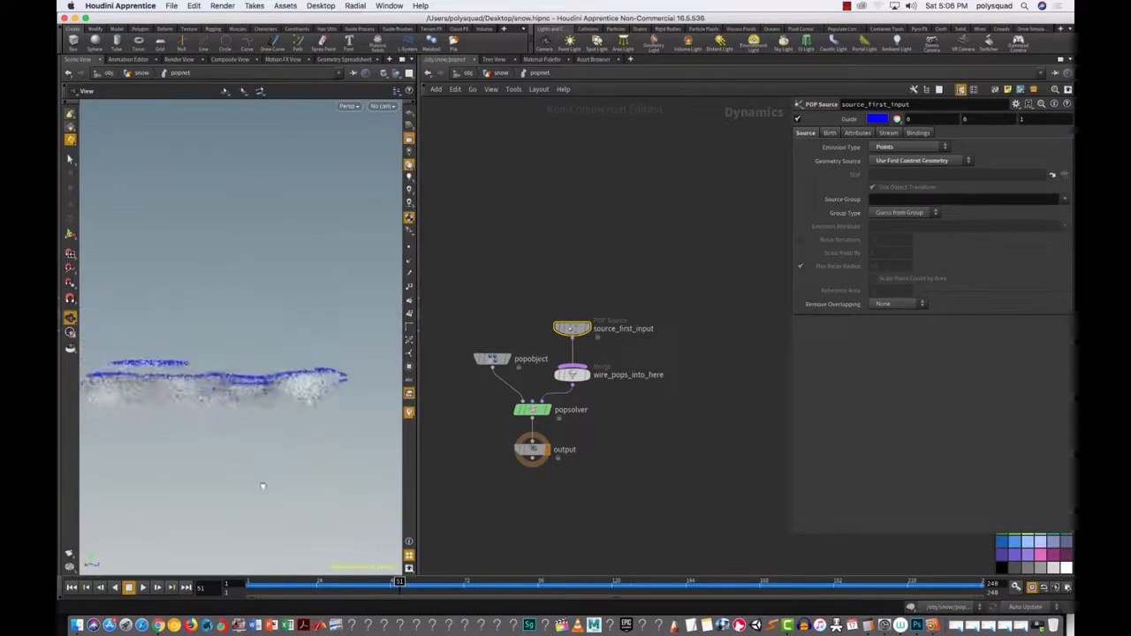
left_click(142, 588)
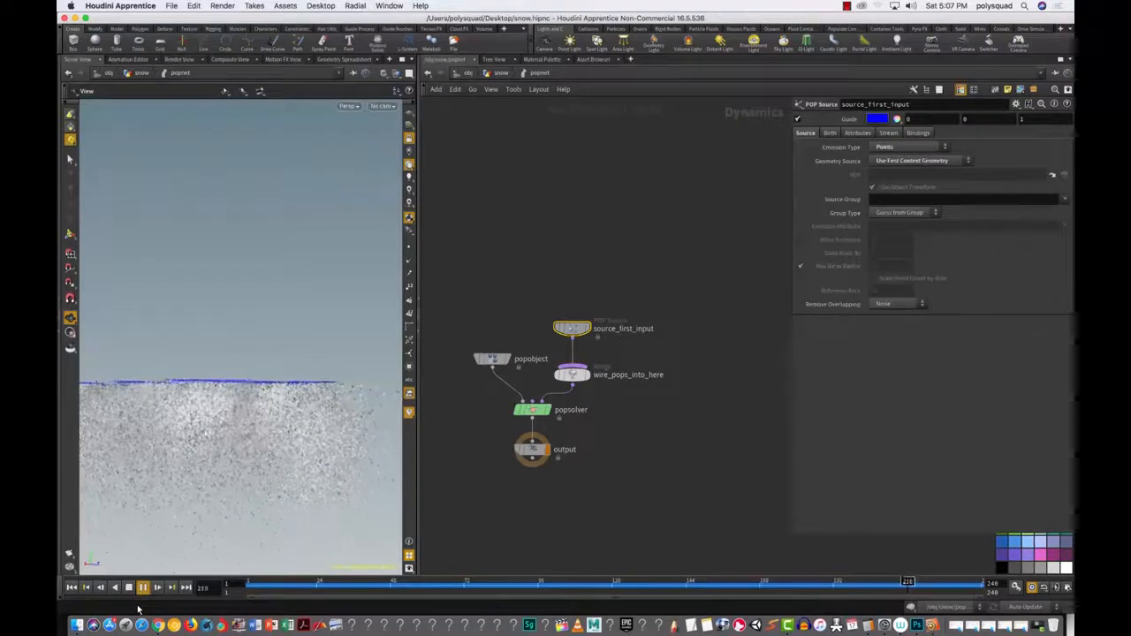
Step: Extend the global animation range to end at frame 2400
left_click(1068, 587)
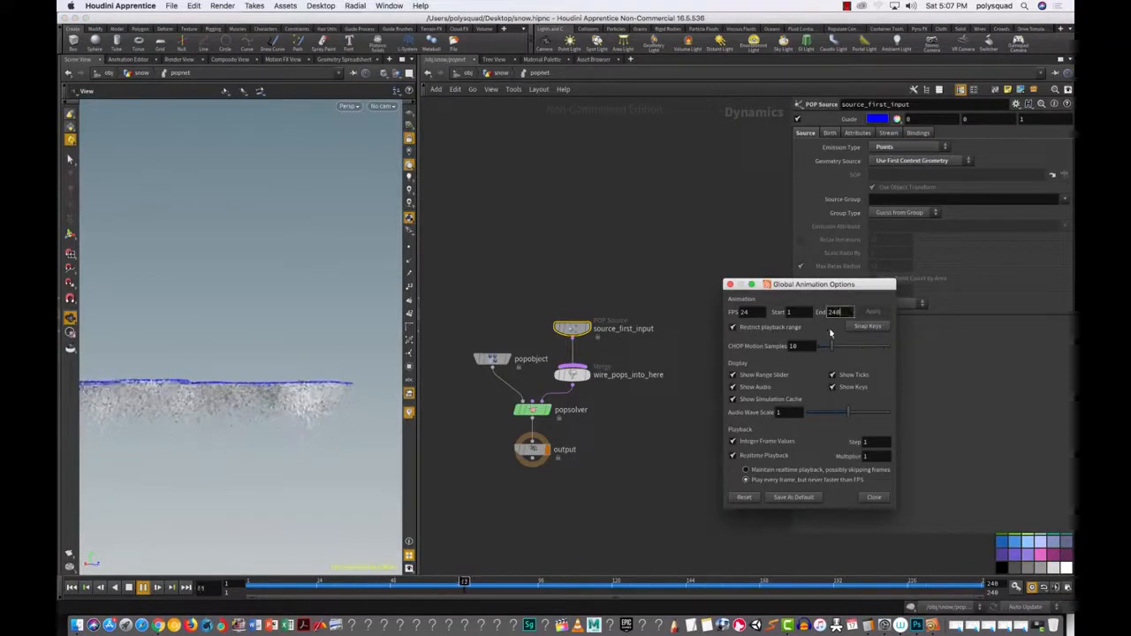
type("0")
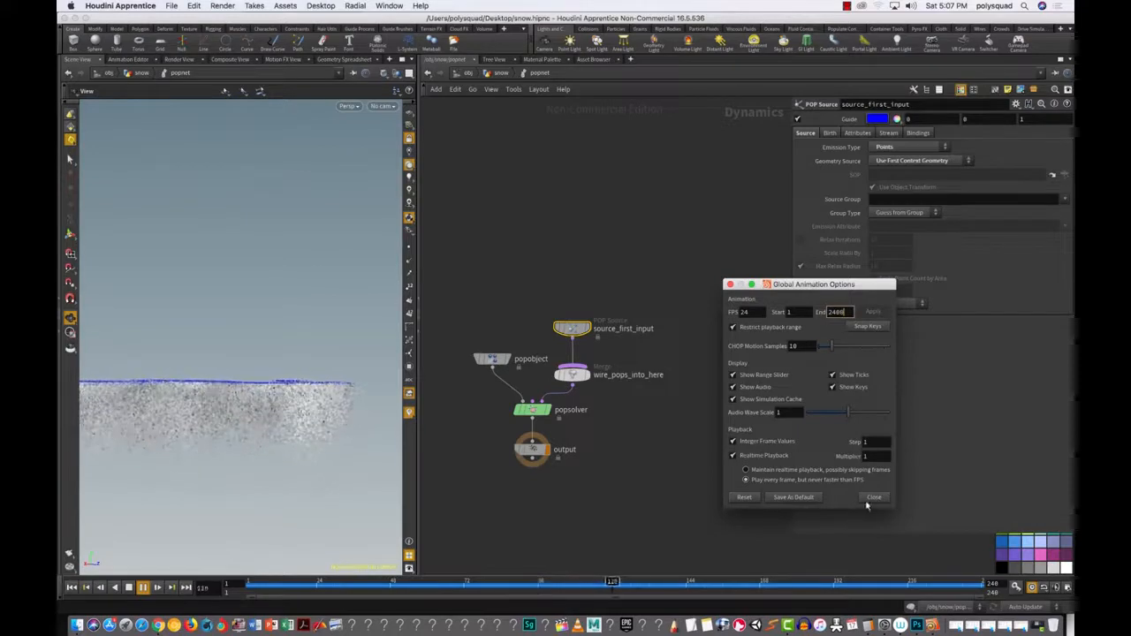
left_click(874, 497)
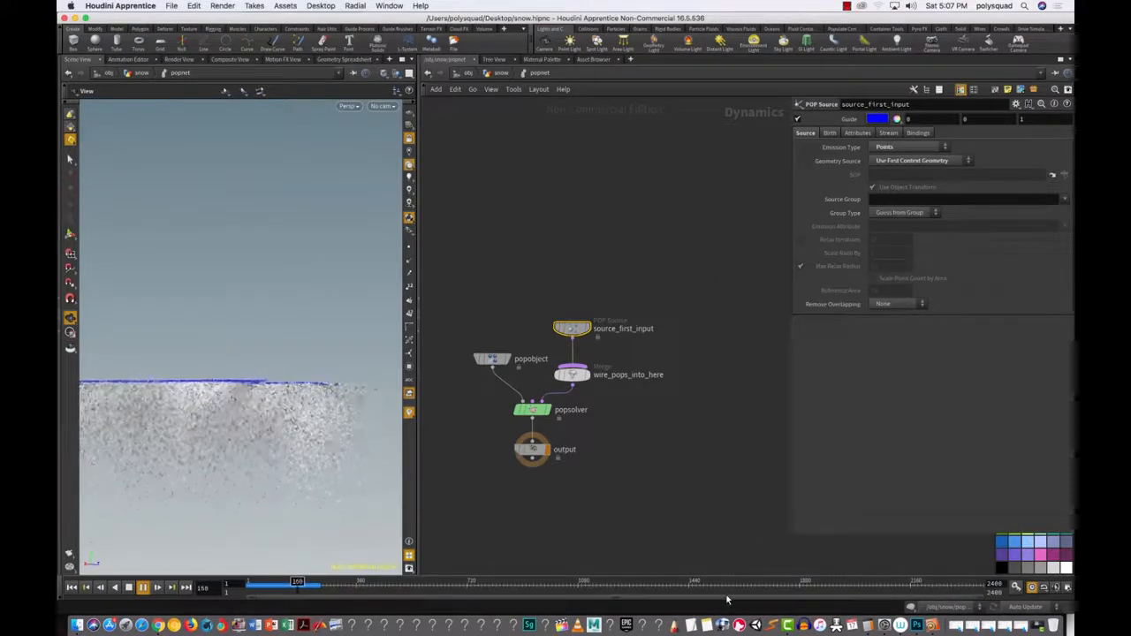
Step: Examine the falling particles from several angles during playback, and stop the simulation
right_click_drag(279, 397, 225, 505)
middle_click_drag(271, 443, 276, 254)
left_click_drag(285, 344, 232, 369)
left_click_drag(308, 473, 244, 415)
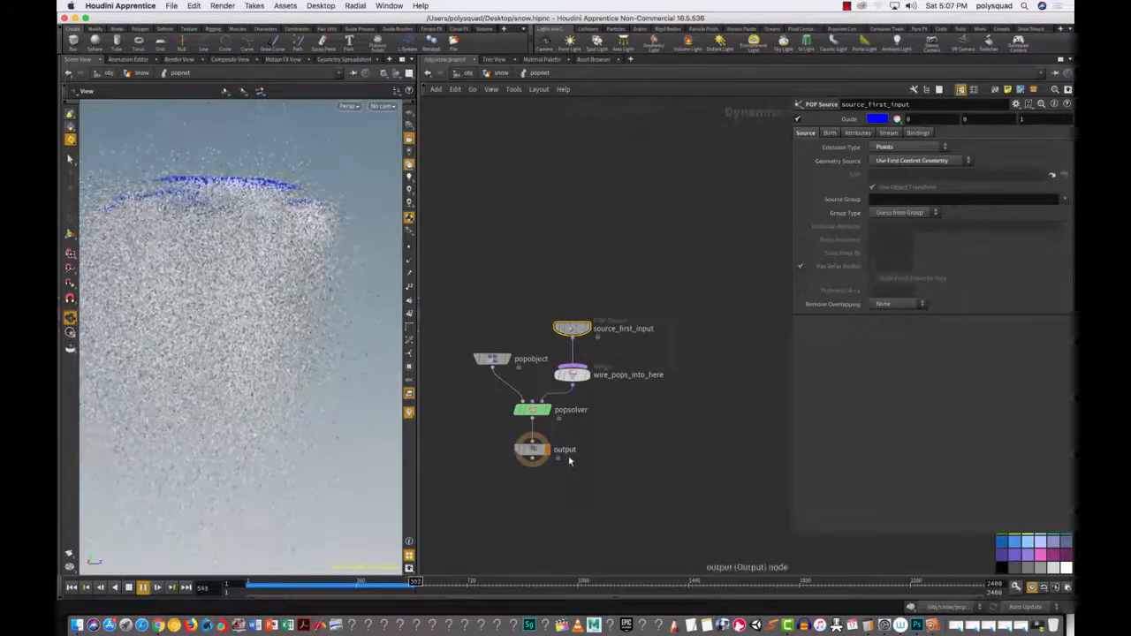
key("Up")
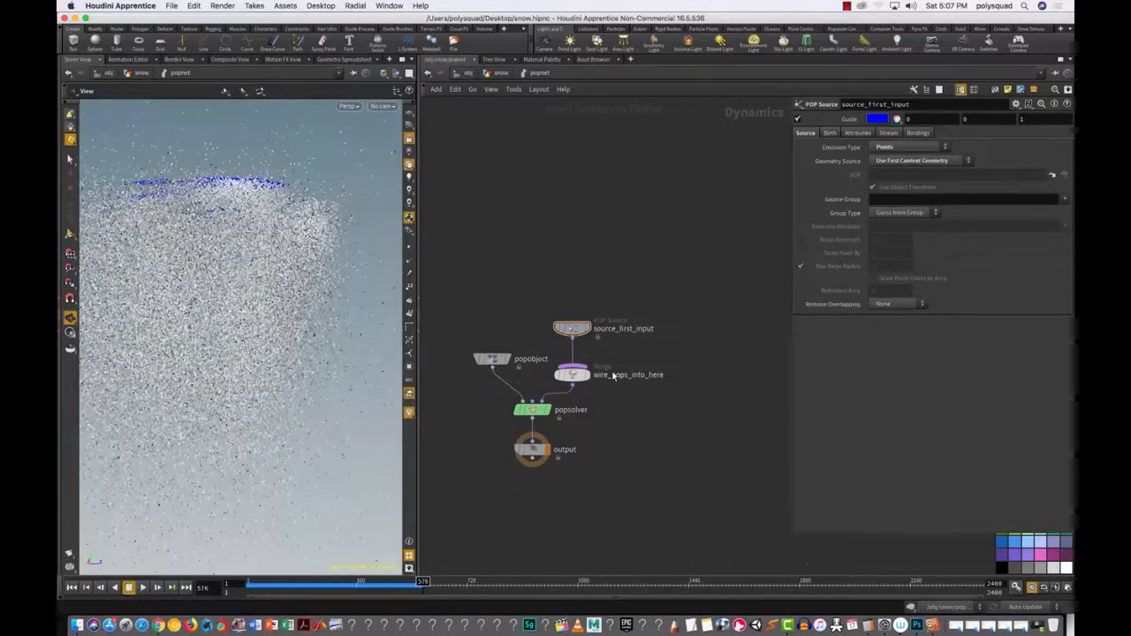
Step: Return to the snow geometry network and set the scatter1 node's Force Total Count to 5000
key("u")
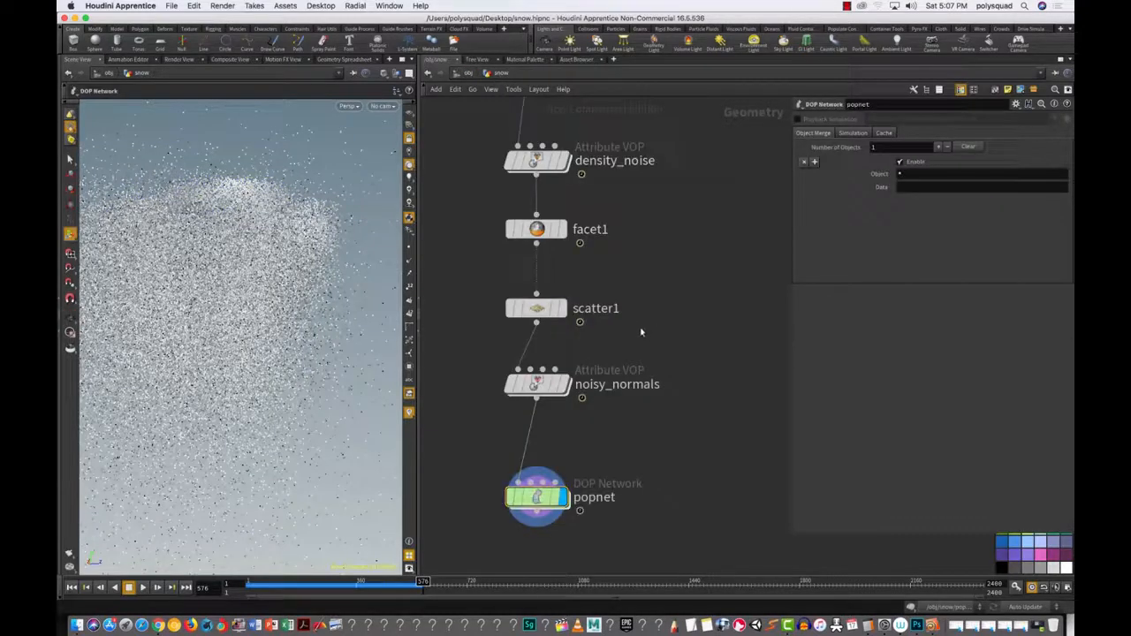
left_click_drag(542, 310, 533, 314)
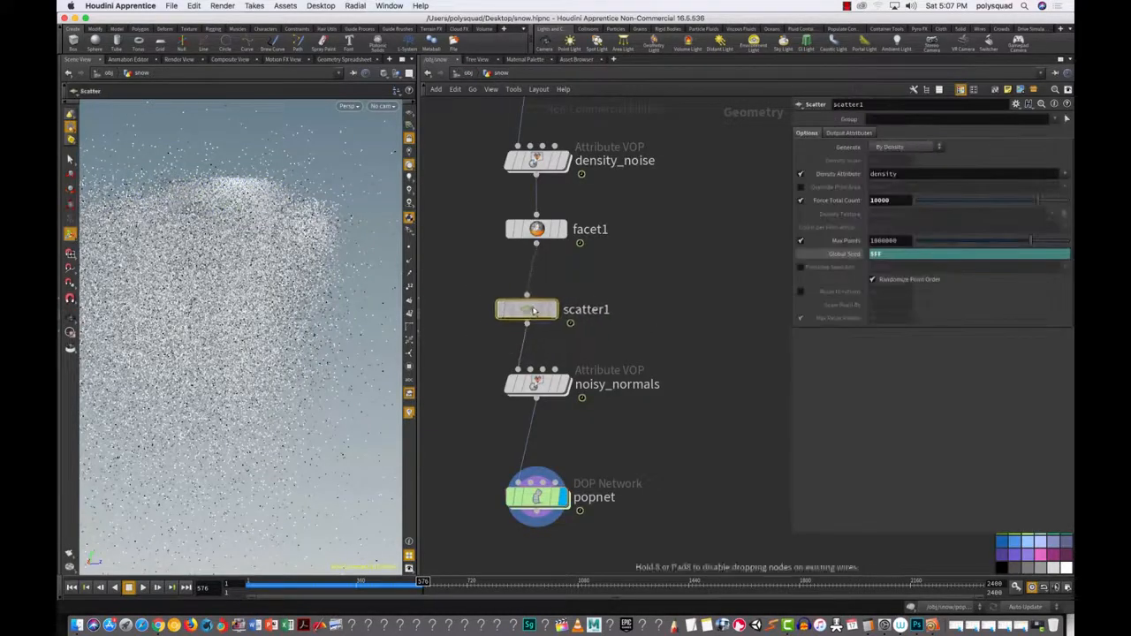
scroll(631, 242, "down", 2)
middle_click_drag(631, 242, 624, 394)
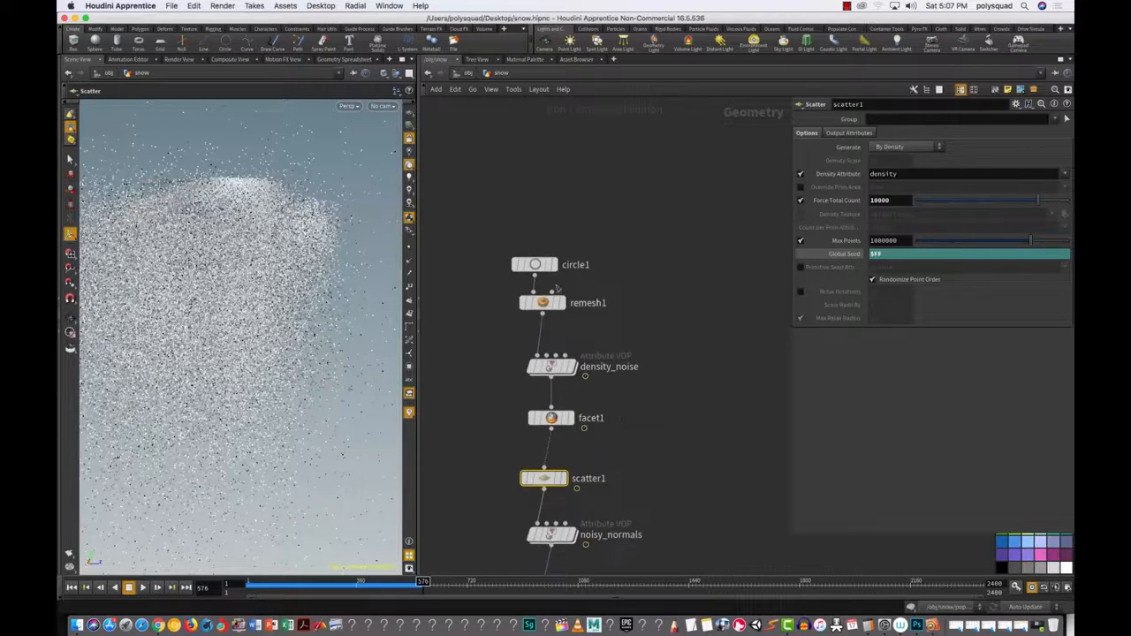
scroll(628, 405, "up", 3)
scroll(618, 372, "down", 1)
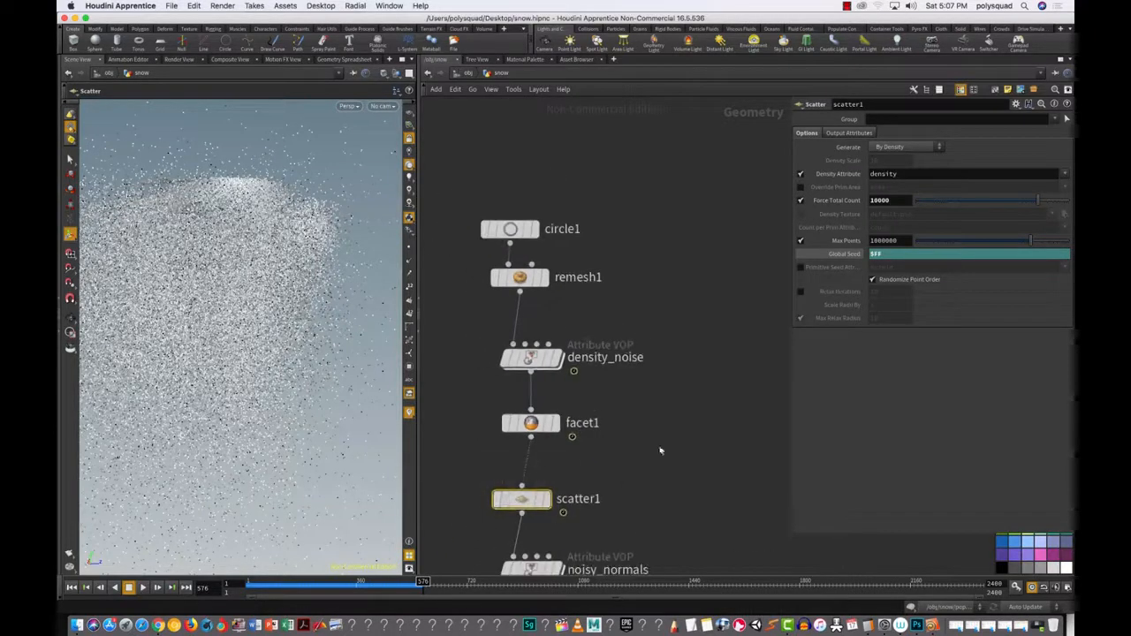
left_click(897, 201)
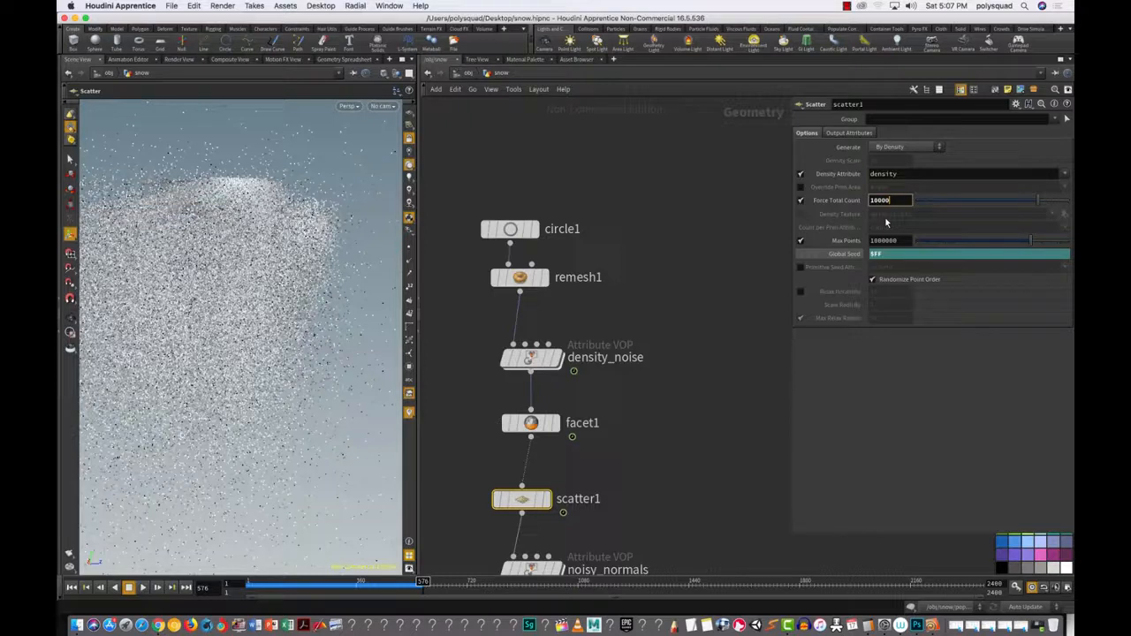
key("BackSpace")
key("BackSpace")
key("BackSpace")
key("BackSpace")
key("Return")
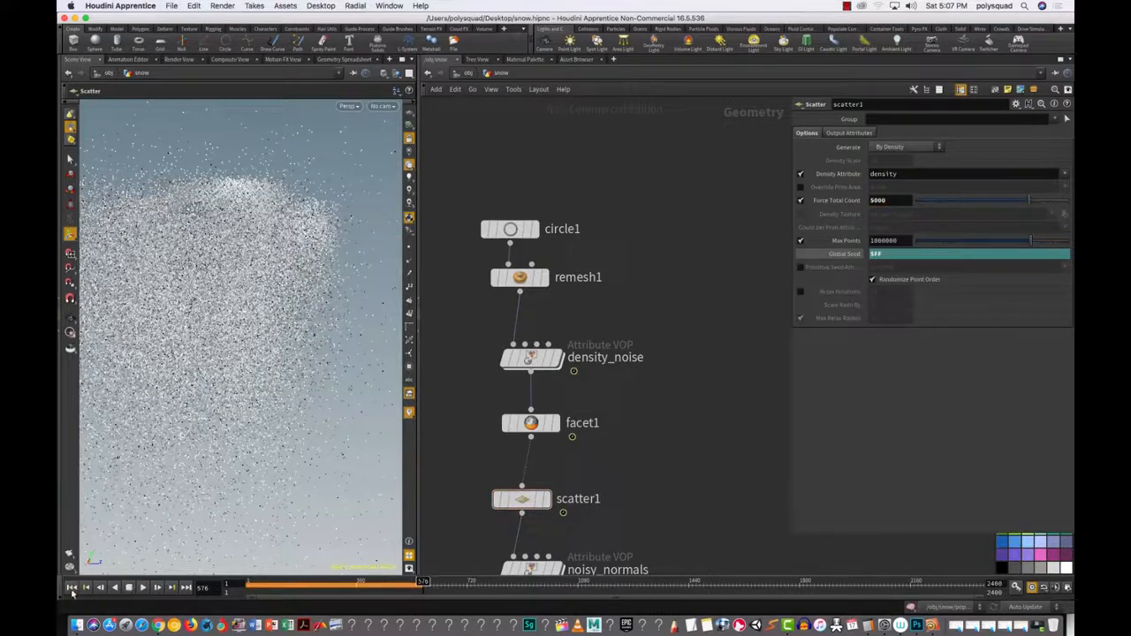
Step: Replay the simulation from the first frame to check the reduced scatter count, and stop playback
left_click(72, 587)
left_click(142, 587)
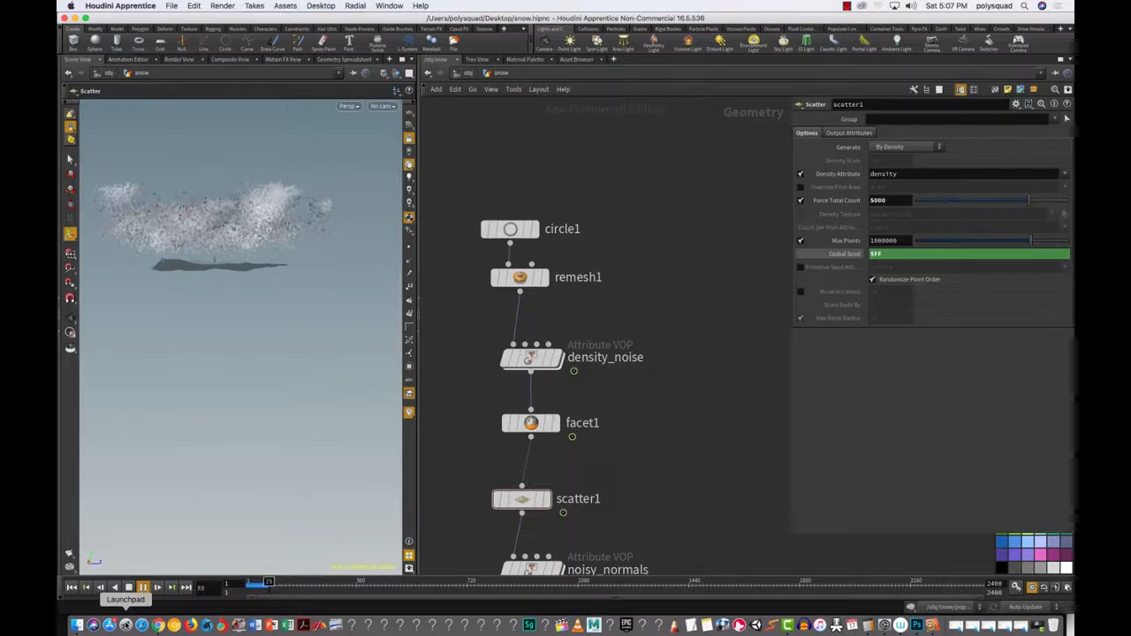
left_click(143, 587)
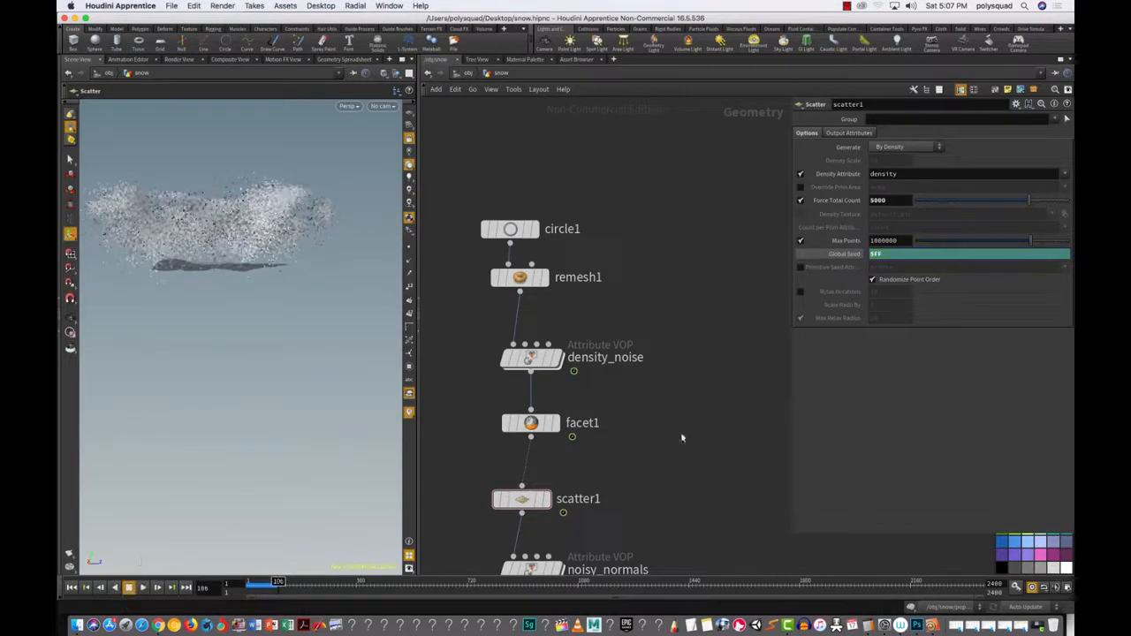
Step: Open the popnet network and show the birth settings of its source_first_input node
scroll(682, 437, "down", 3)
middle_click_drag(662, 454, 639, 253)
left_click_drag(488, 399, 606, 469)
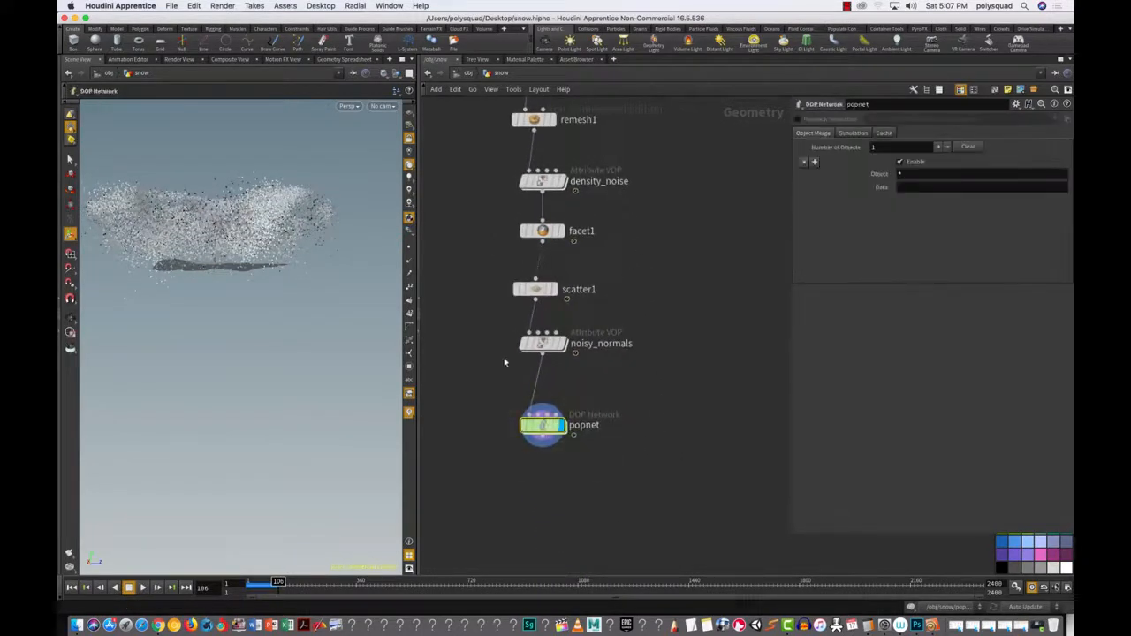
double_click(543, 427)
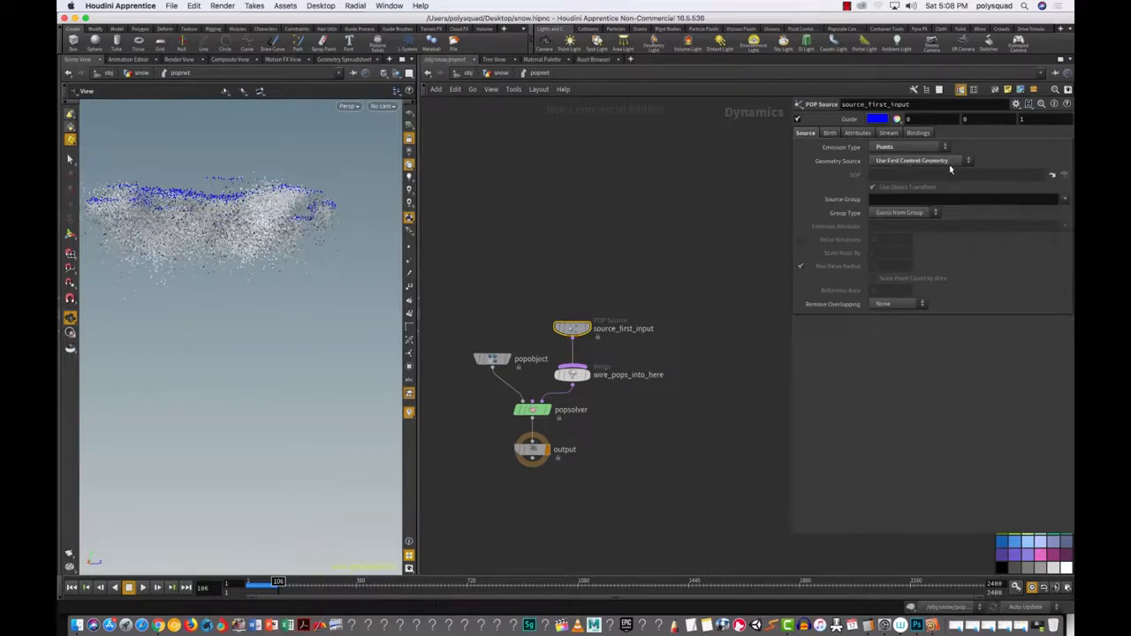
left_click(830, 133)
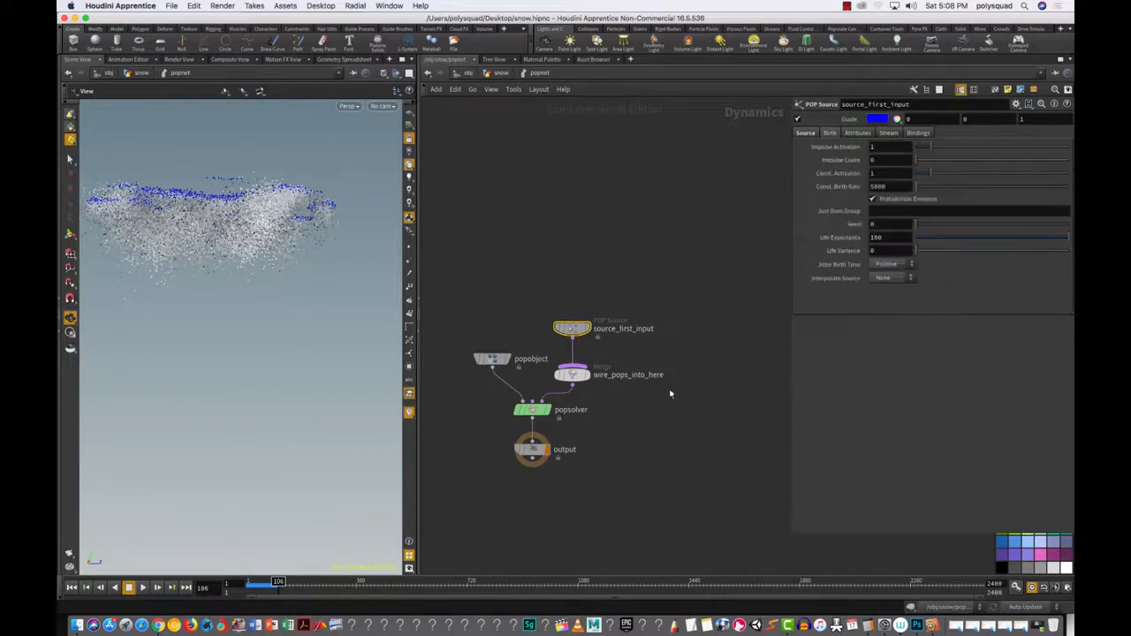
Step: Run the simulation from the first frame over a long range and inspect the dense particle column
left_click(72, 587)
left_click(143, 587)
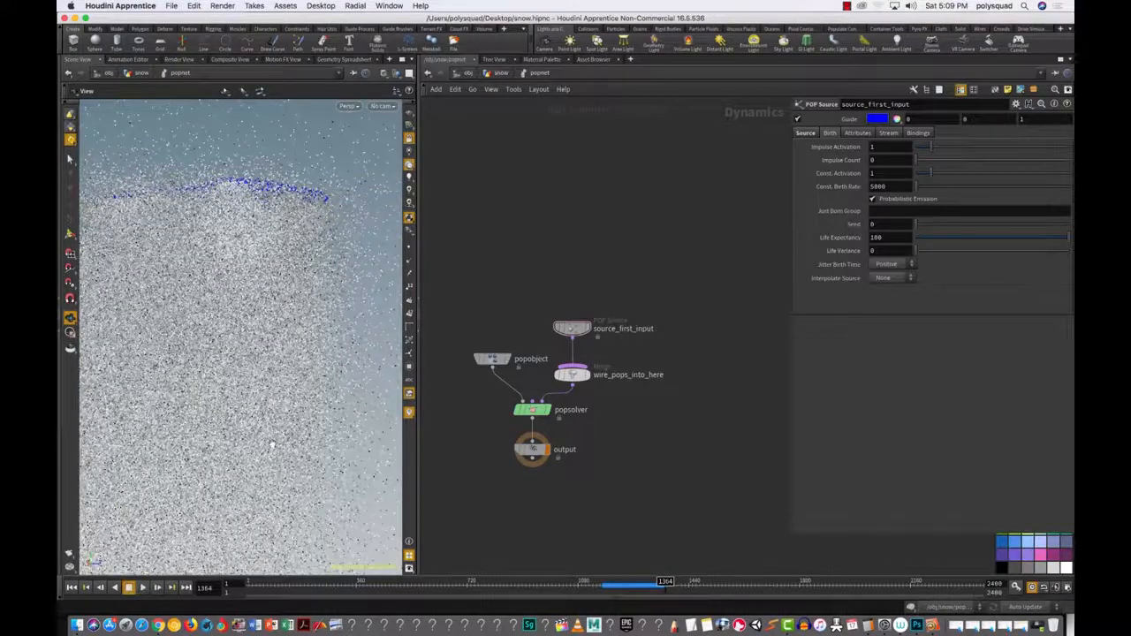
left_click_drag(288, 429, 185, 493)
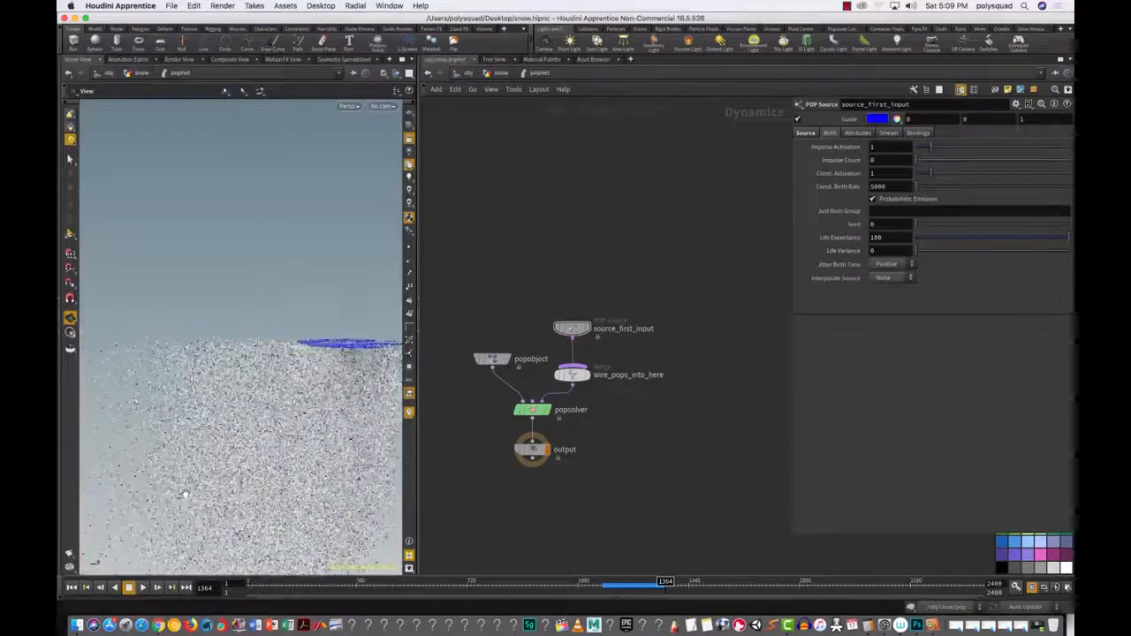
Step: Back in the snow geometry network, set the noisy_normals noise amplitude to 1
left_click(500, 72)
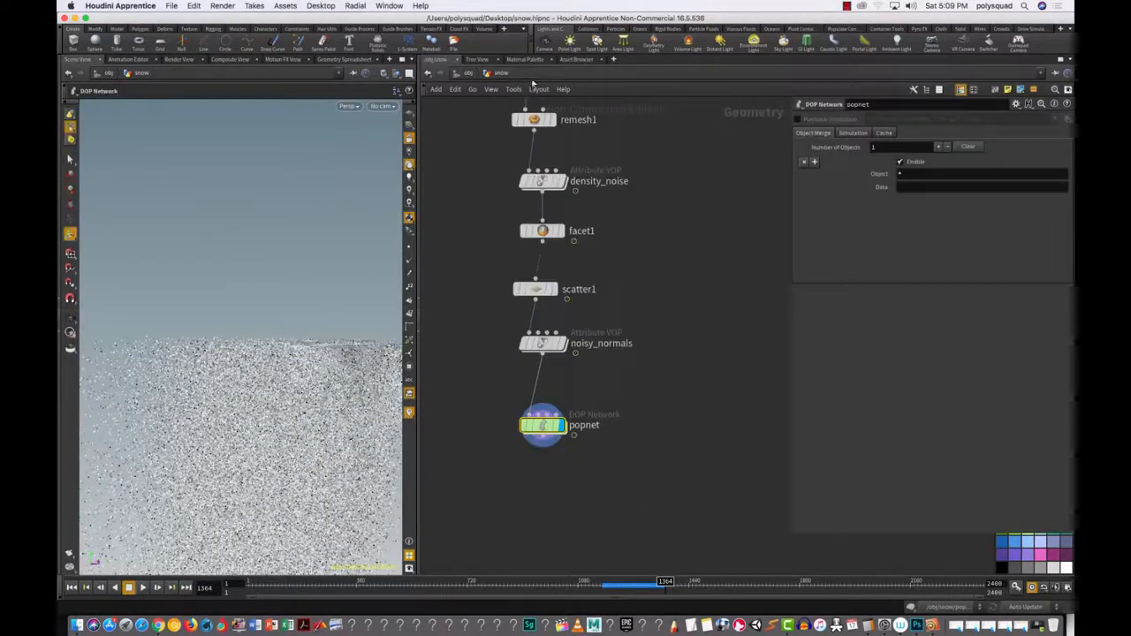
left_click(541, 341)
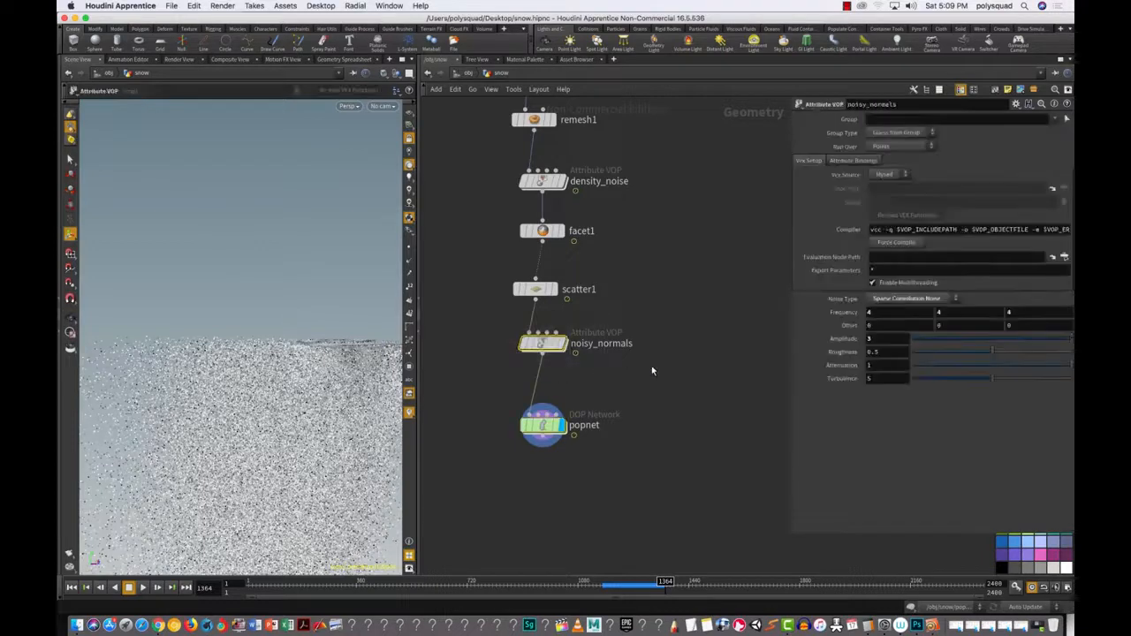
left_click(877, 339)
key("Return")
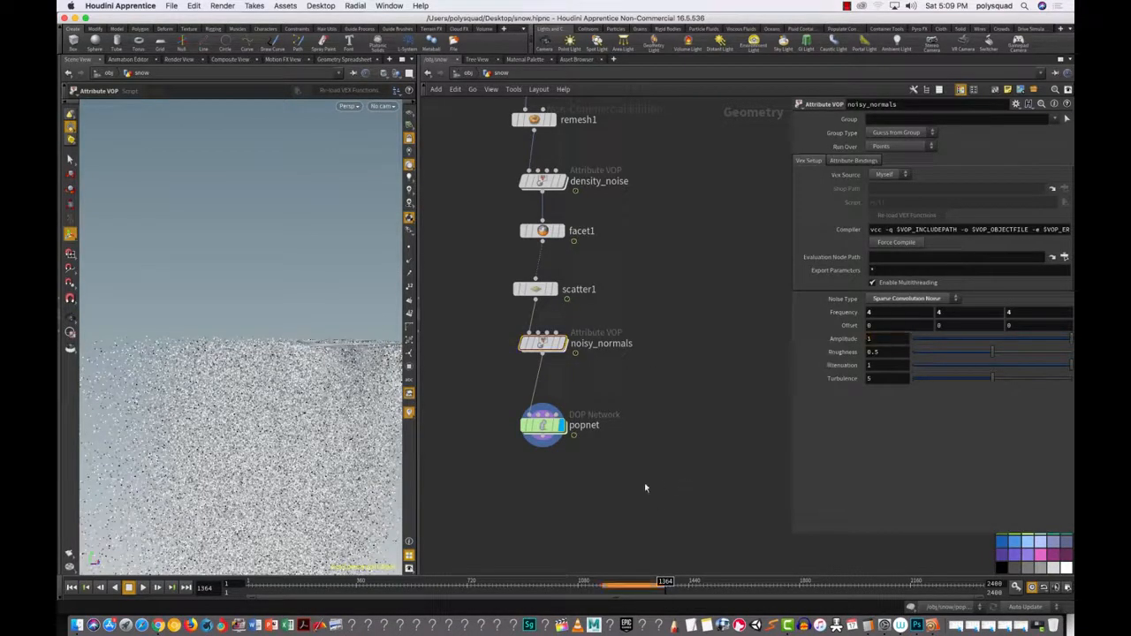
Step: Replay the simulation from the first frame and examine how the particles fall with the new noise amplitude
left_click(72, 588)
left_click(142, 588)
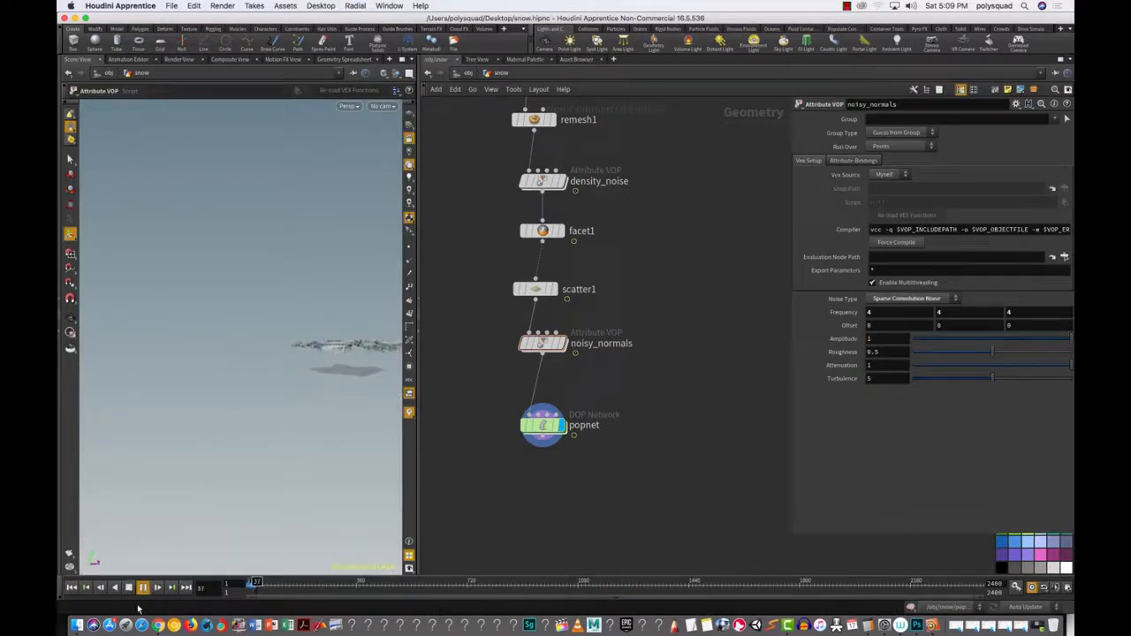
left_click_drag(333, 462, 228, 460, "alt")
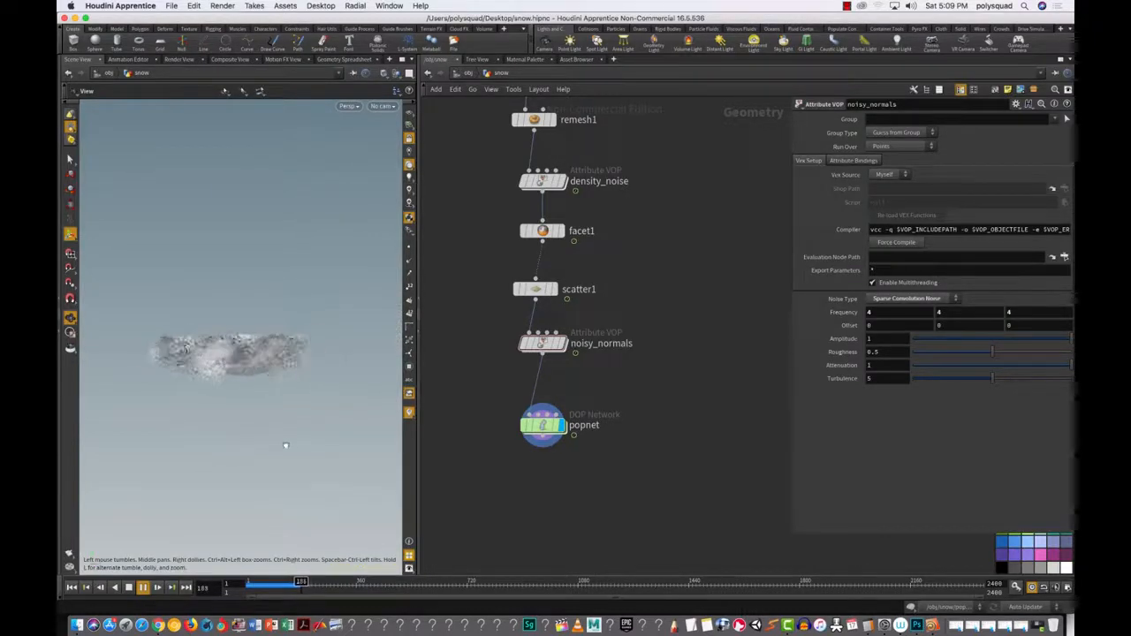
left_click_drag(265, 469, 313, 472, "alt")
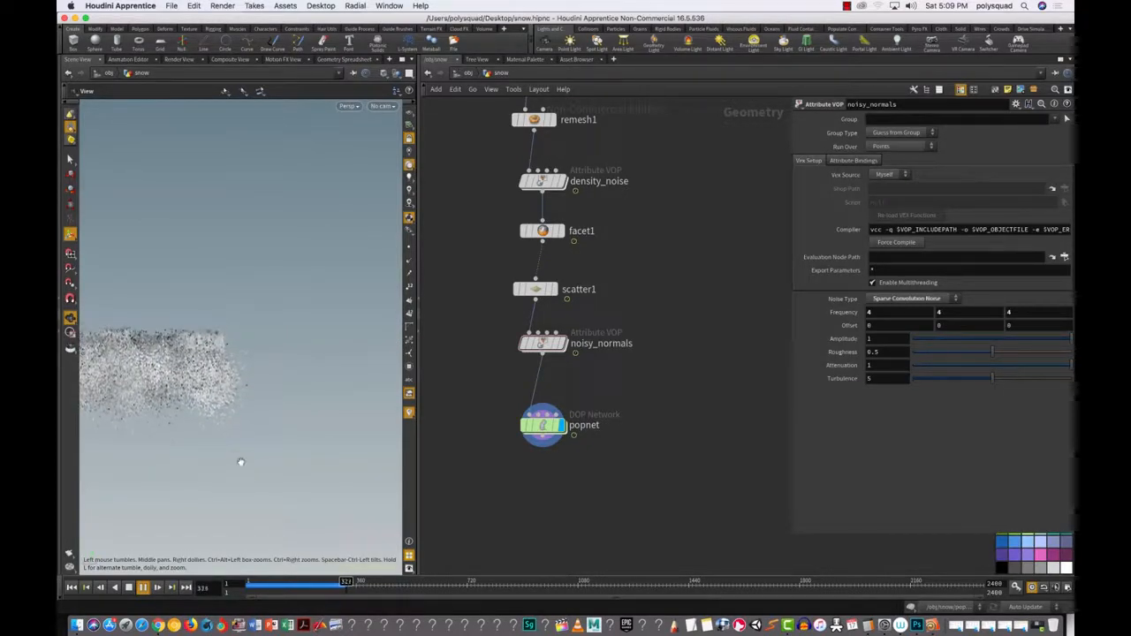
middle_click_drag(271, 454, 336, 450)
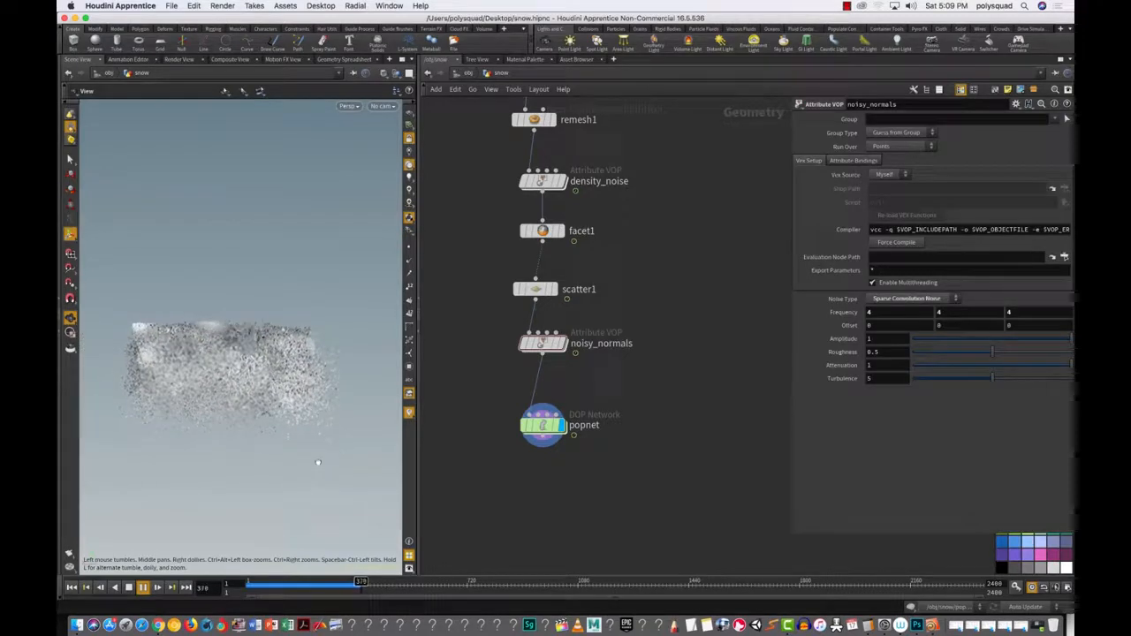
Step: Stop the simulation and, inside popnet, set the Const. Activation of source_first_input to 0
key("Escape")
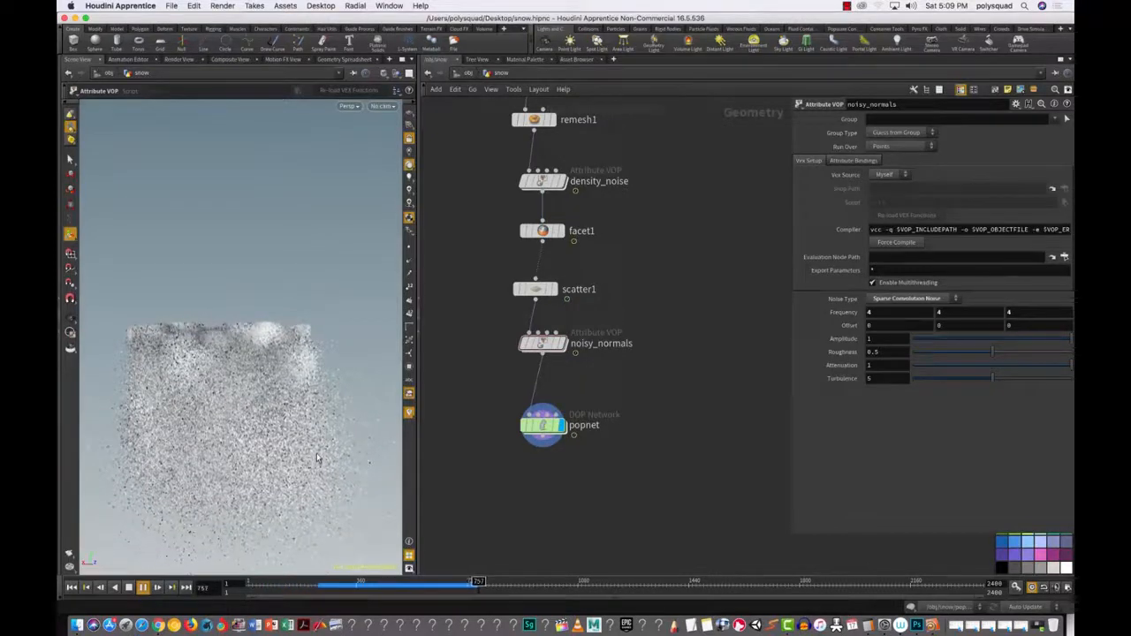
left_click(128, 587)
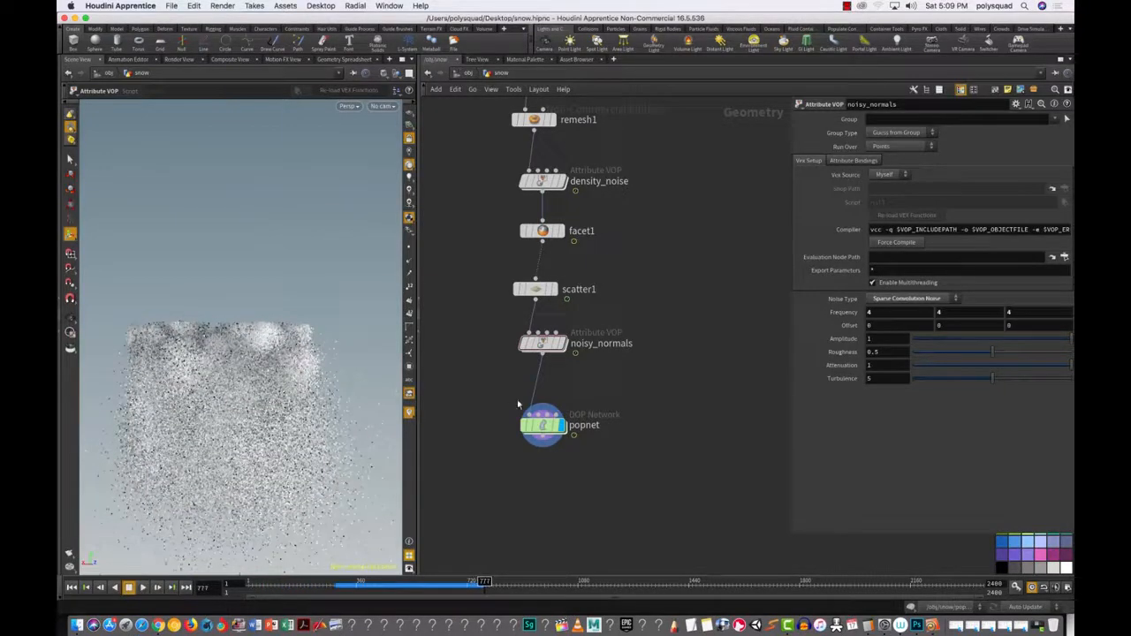
double_click(539, 426)
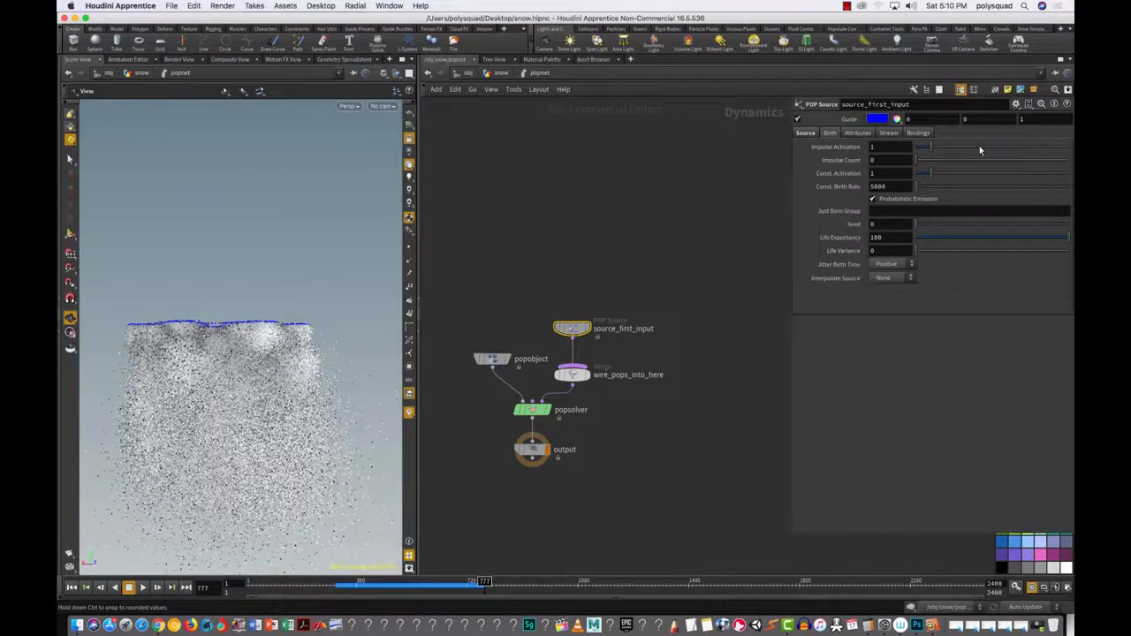
left_click(882, 174)
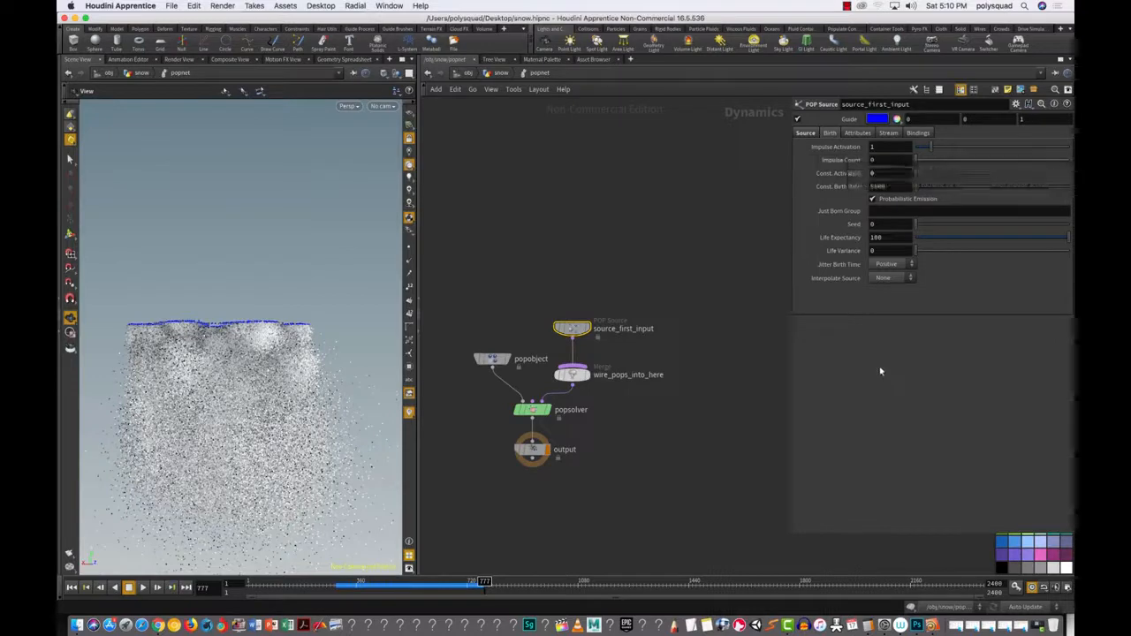
Step: Copy the Force Total Count parameter from the scatter1 node in the snow geometry network
left_click(880, 160)
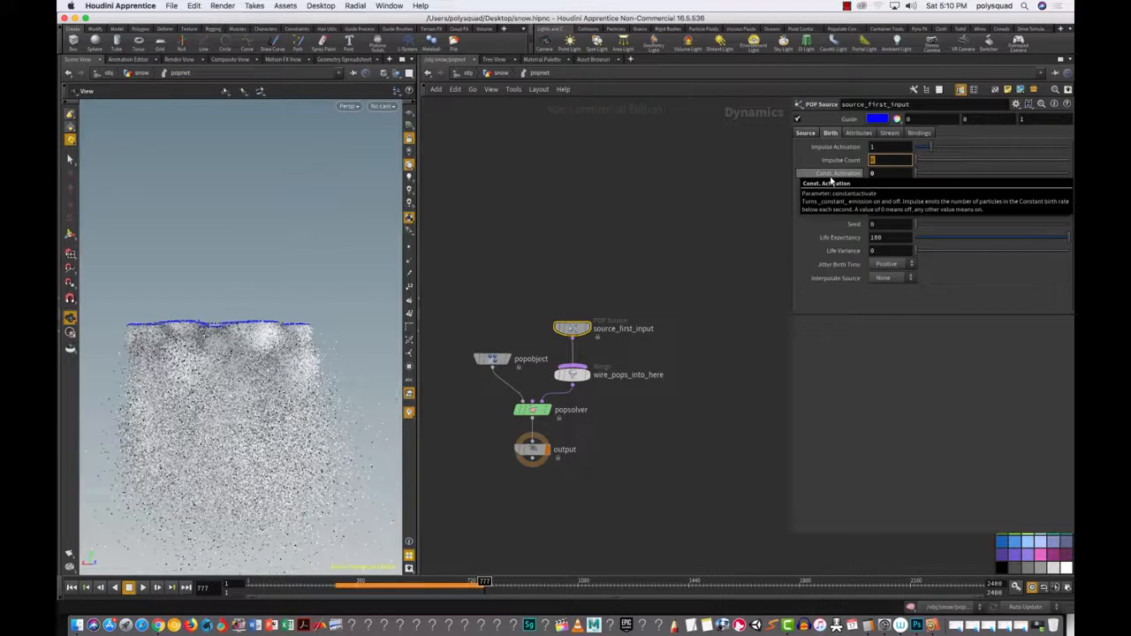
left_click(501, 74)
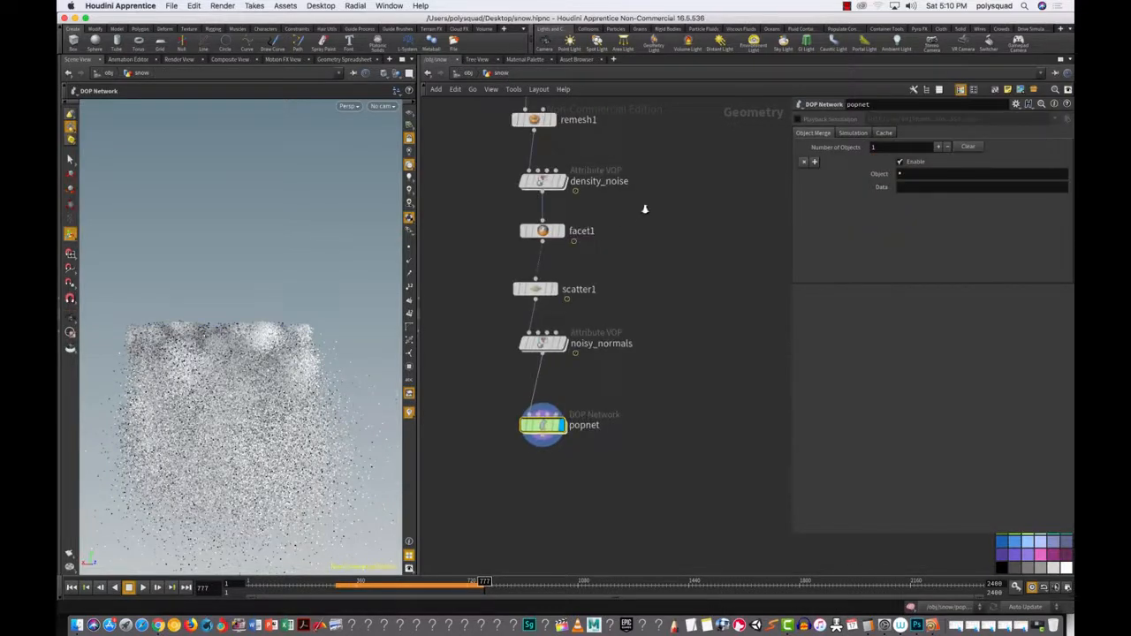
scroll(646, 215, "down", 5)
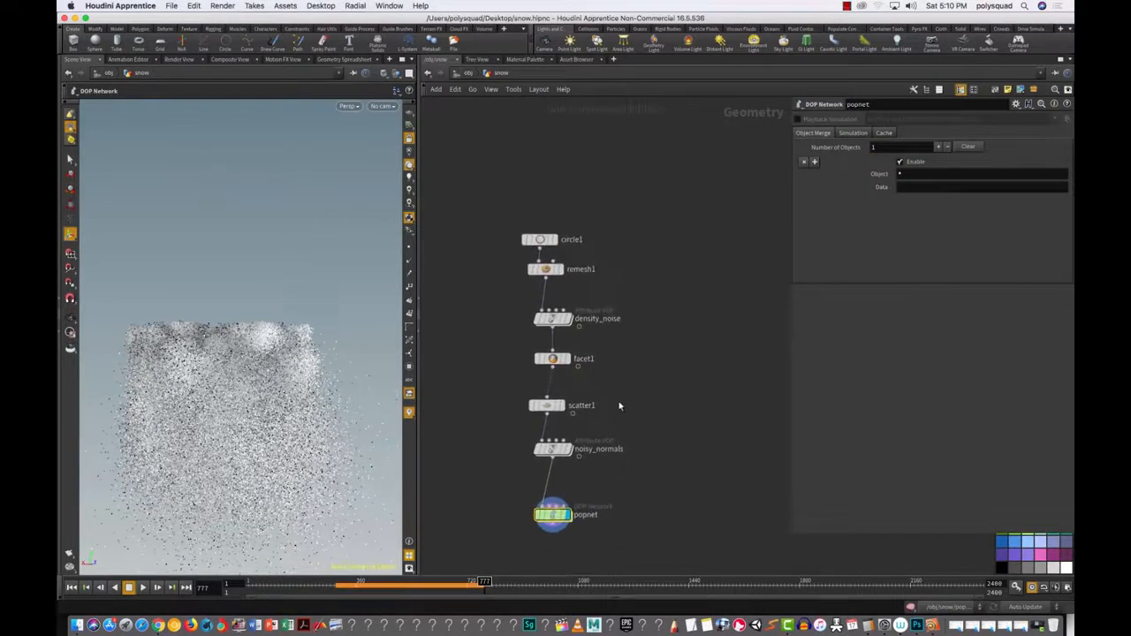
left_click(546, 406)
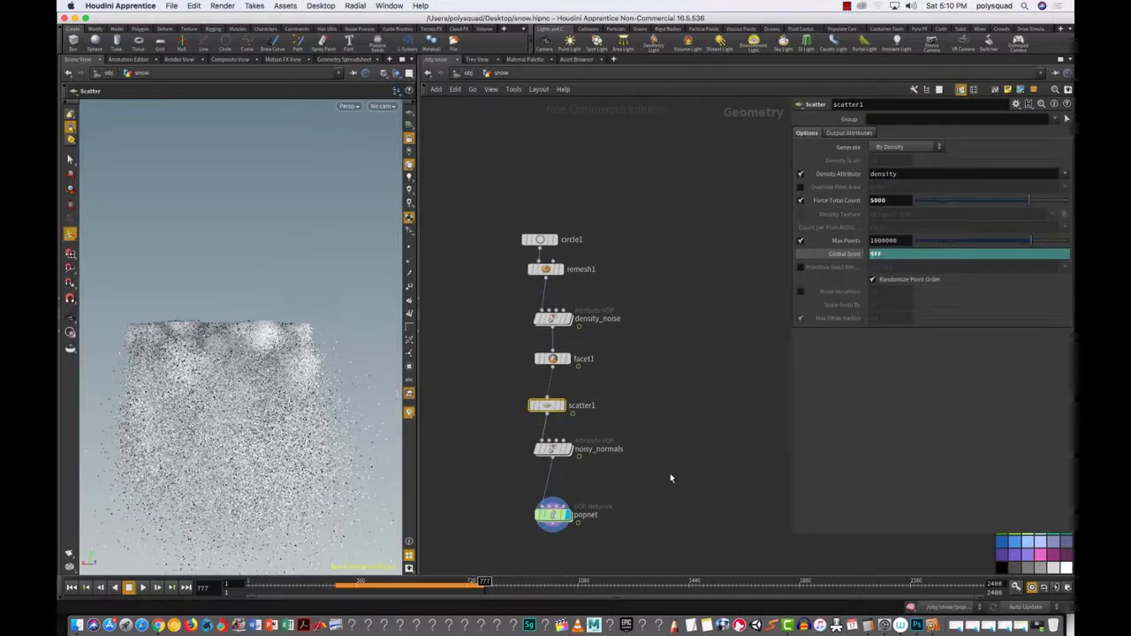
middle_click_drag(849, 200, 848, 200)
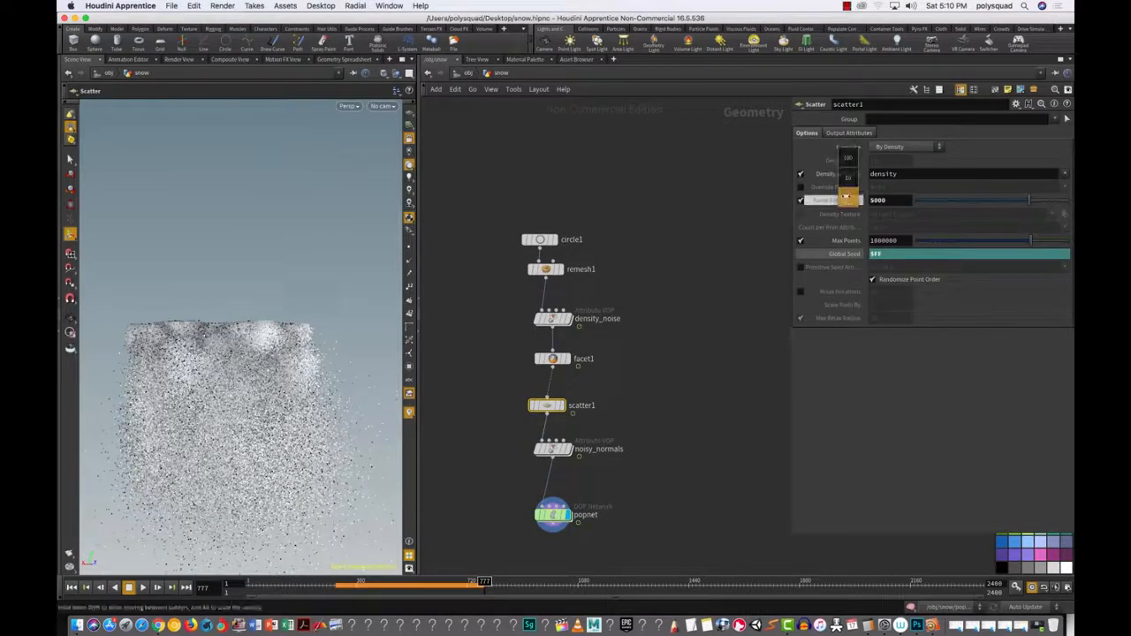
right_click(842, 201)
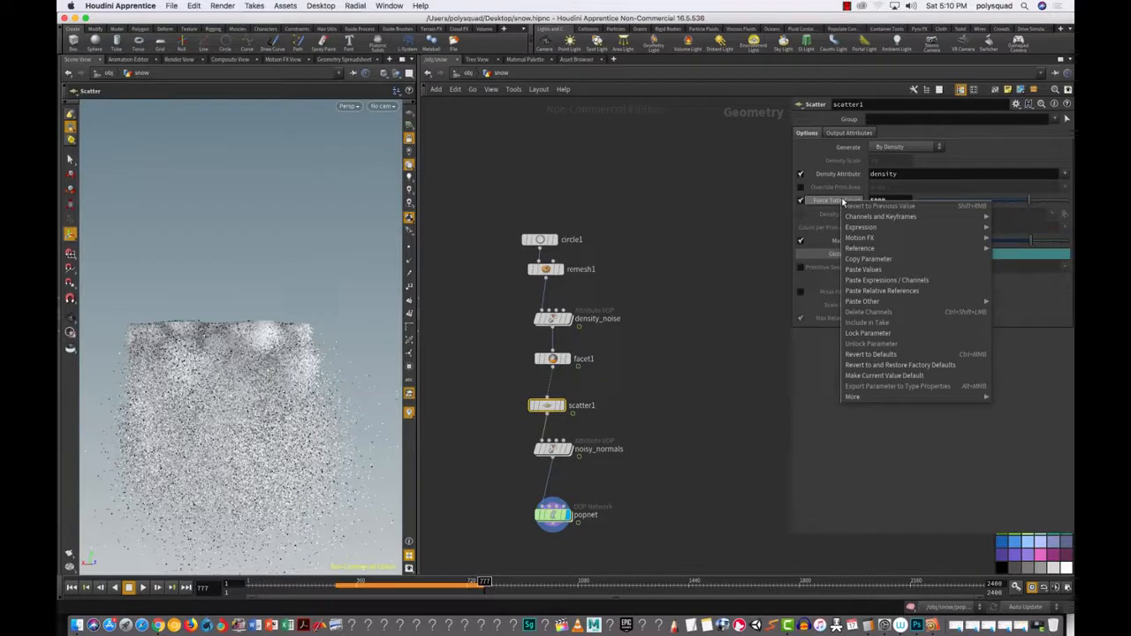
left_click(896, 264)
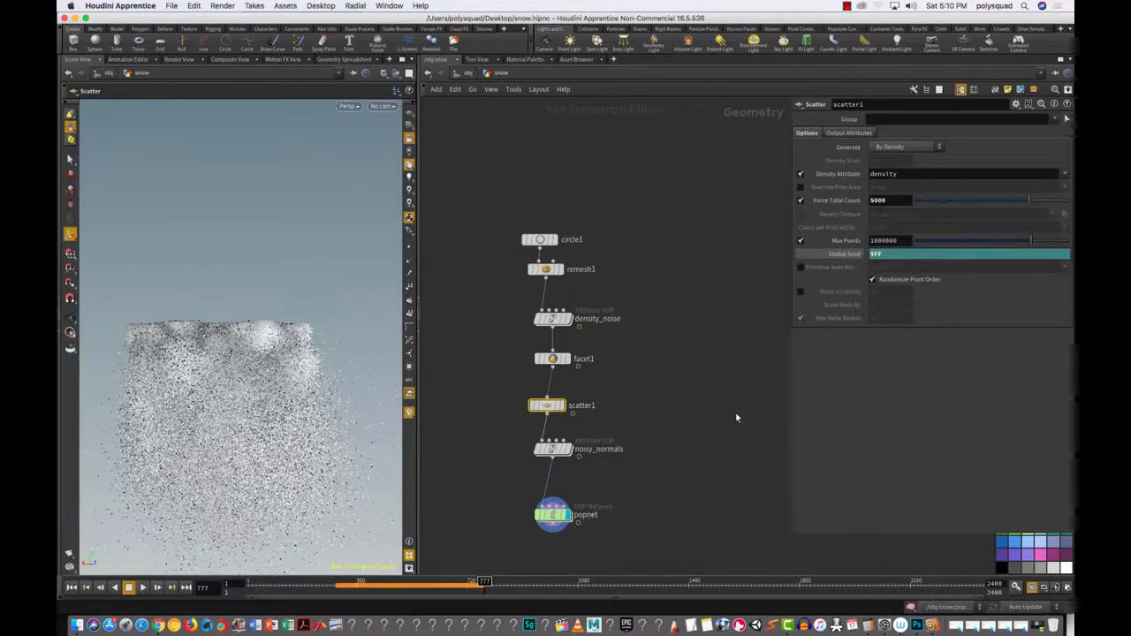
Step: Inside popnet, paste the copied parameter as a relative reference into the Impulse Count of source_first_input
left_click(548, 514)
double_click(550, 516)
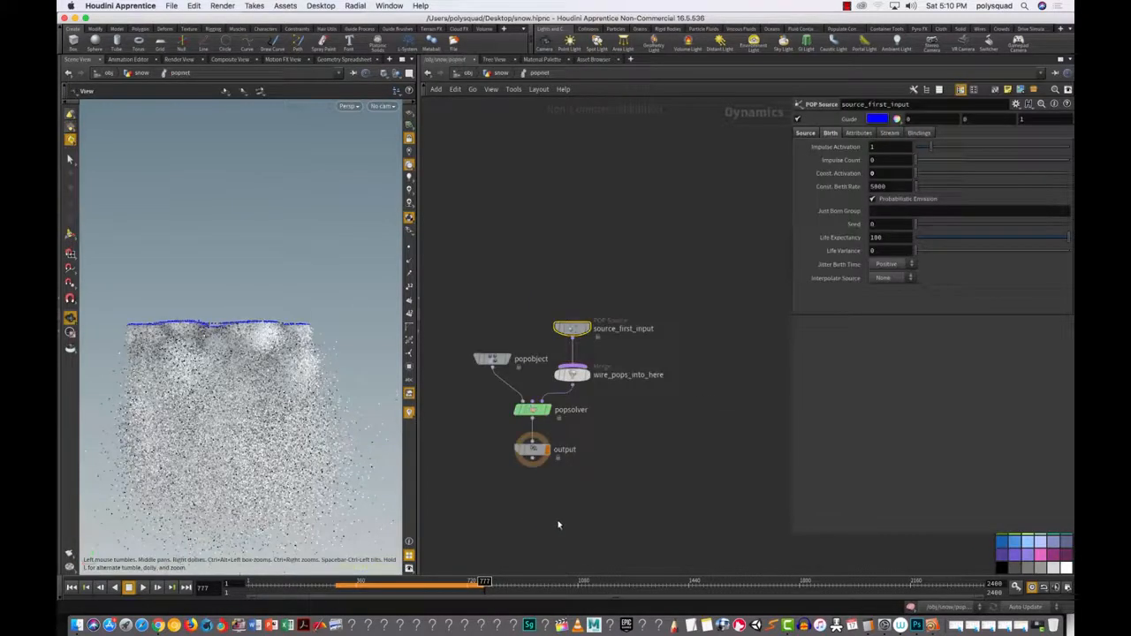
middle_click(838, 161)
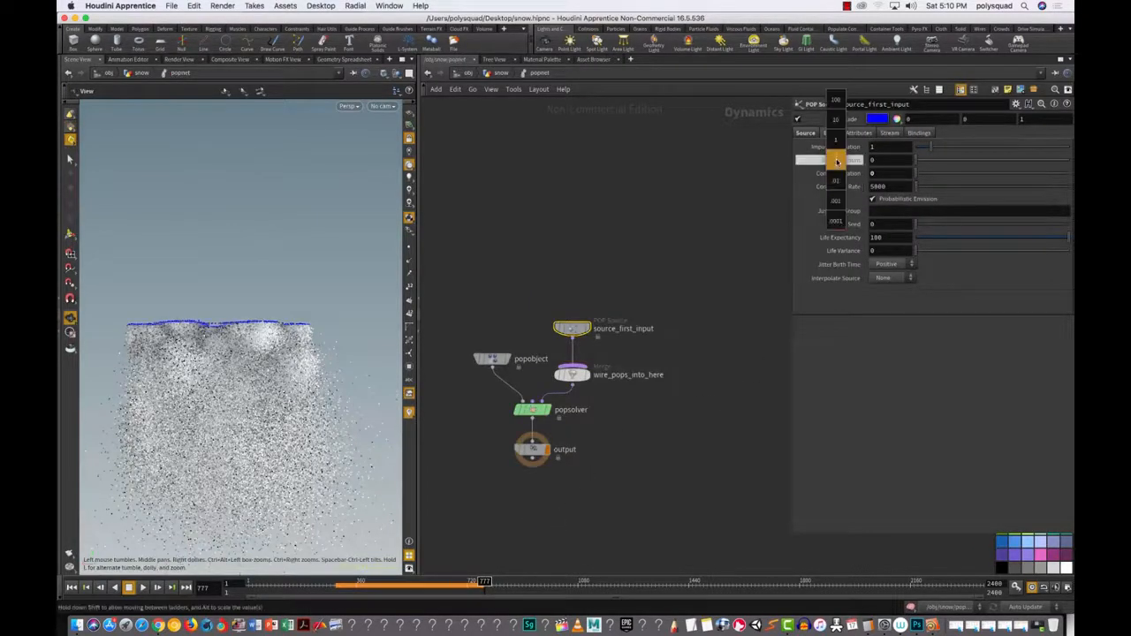
right_click(838, 160)
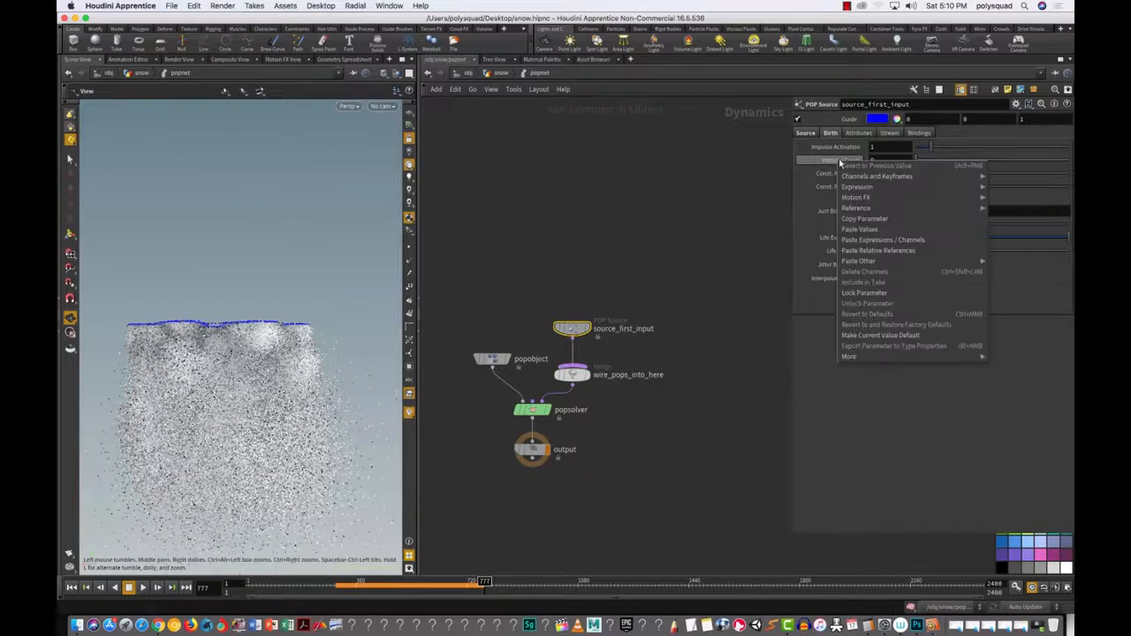
left_click(878, 250)
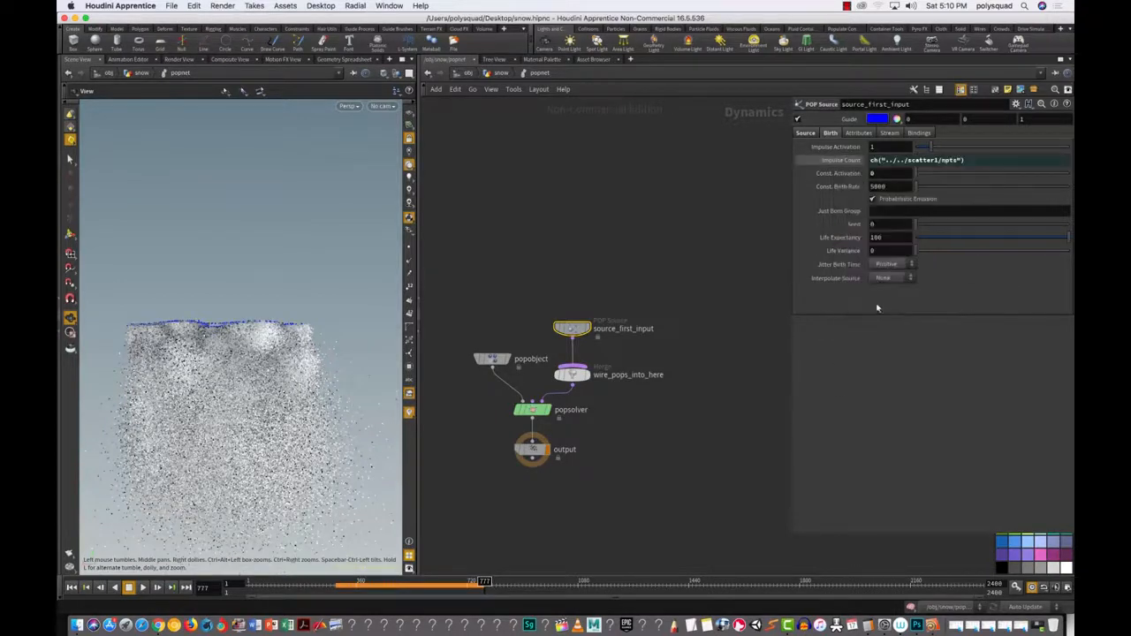
left_click(838, 161)
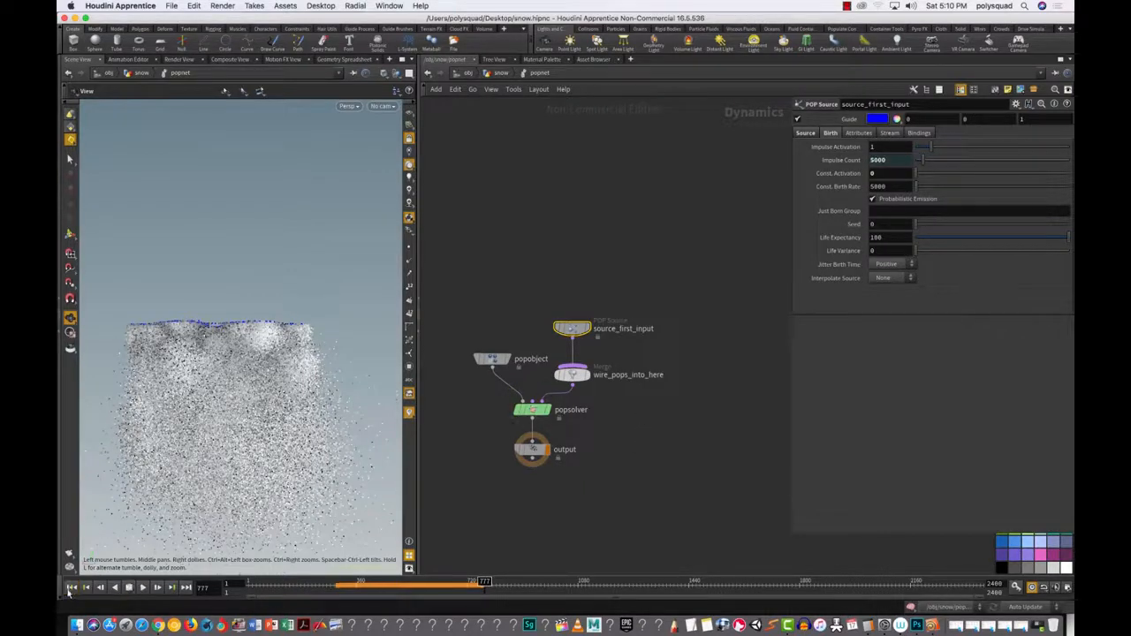
Step: Replay the simulation from the first frame and examine the impulse-emitted particles from another angle
left_click(71, 588)
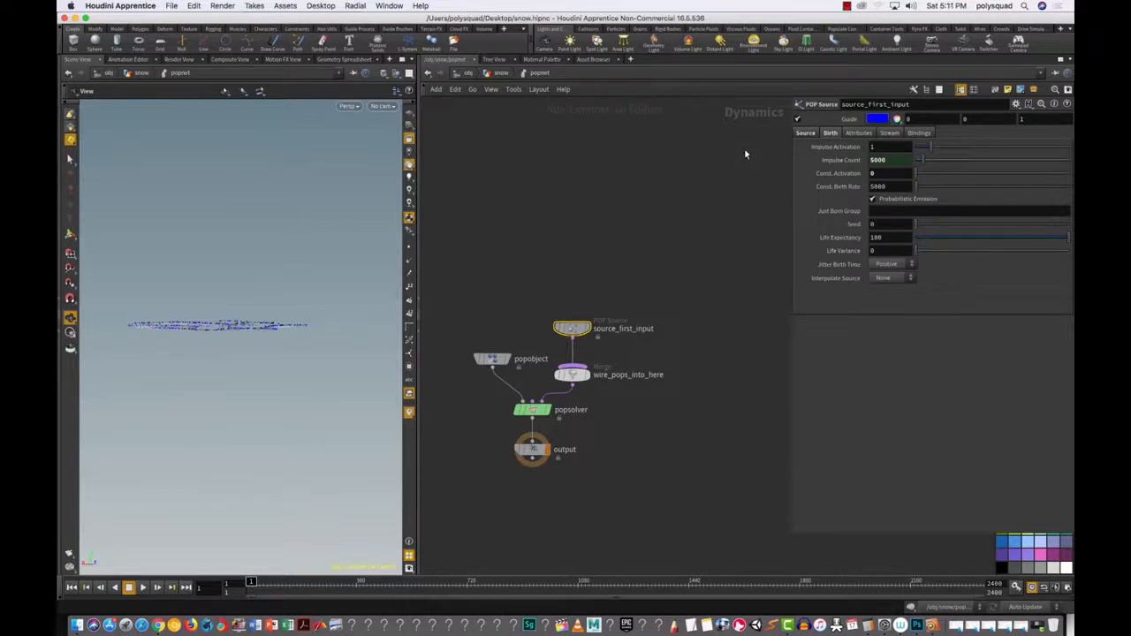
left_click(143, 588)
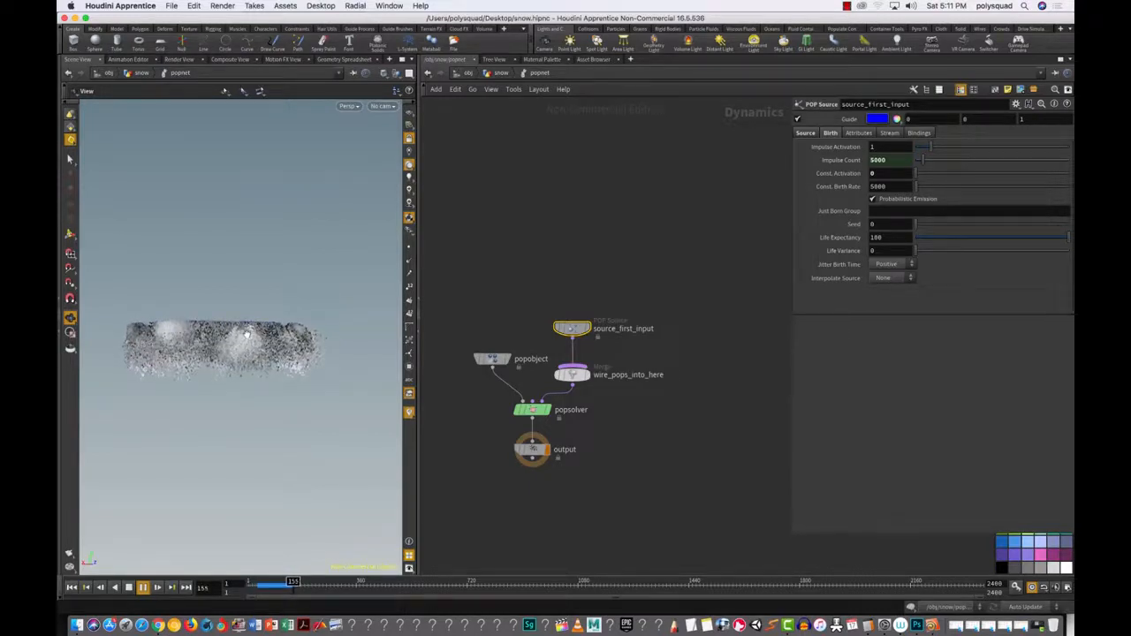
left_click_drag(225, 377, 184, 382)
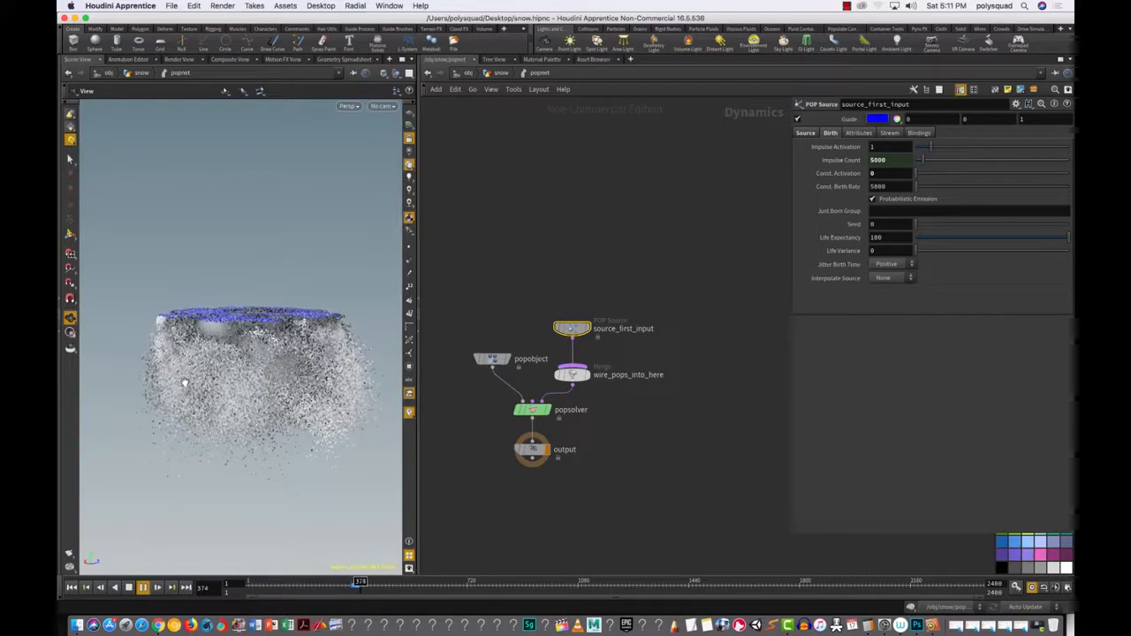
left_click(128, 587)
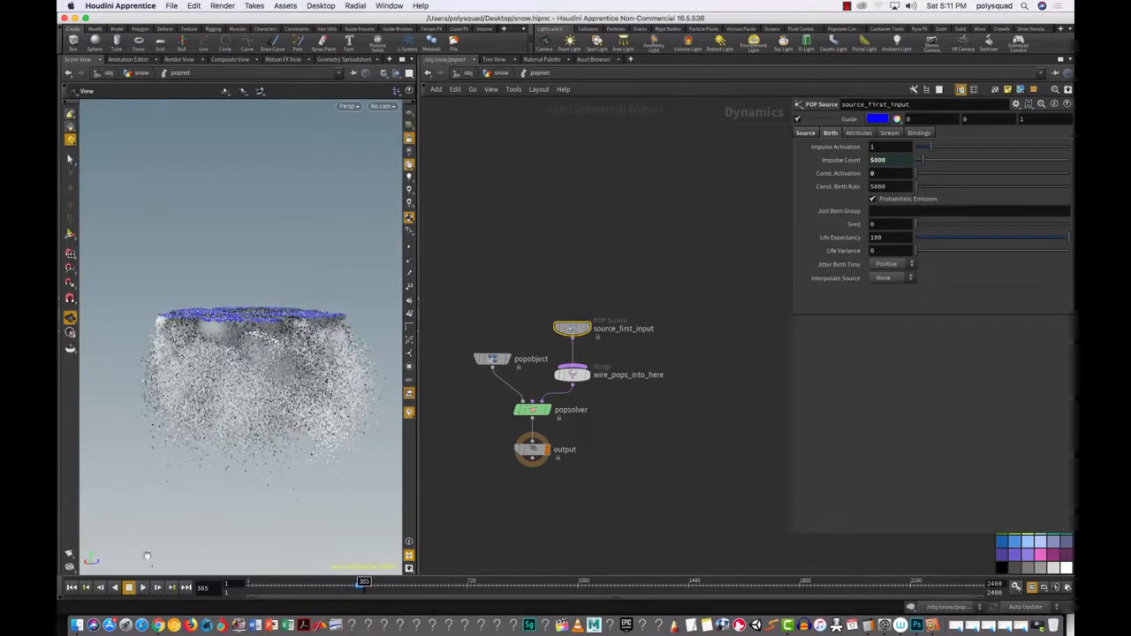
Step: Make room below source_first_input and insert a POP Force node between it and the wire_pops_into_here merge
left_click_drag(537, 294, 638, 350)
left_click_drag(573, 328, 577, 267)
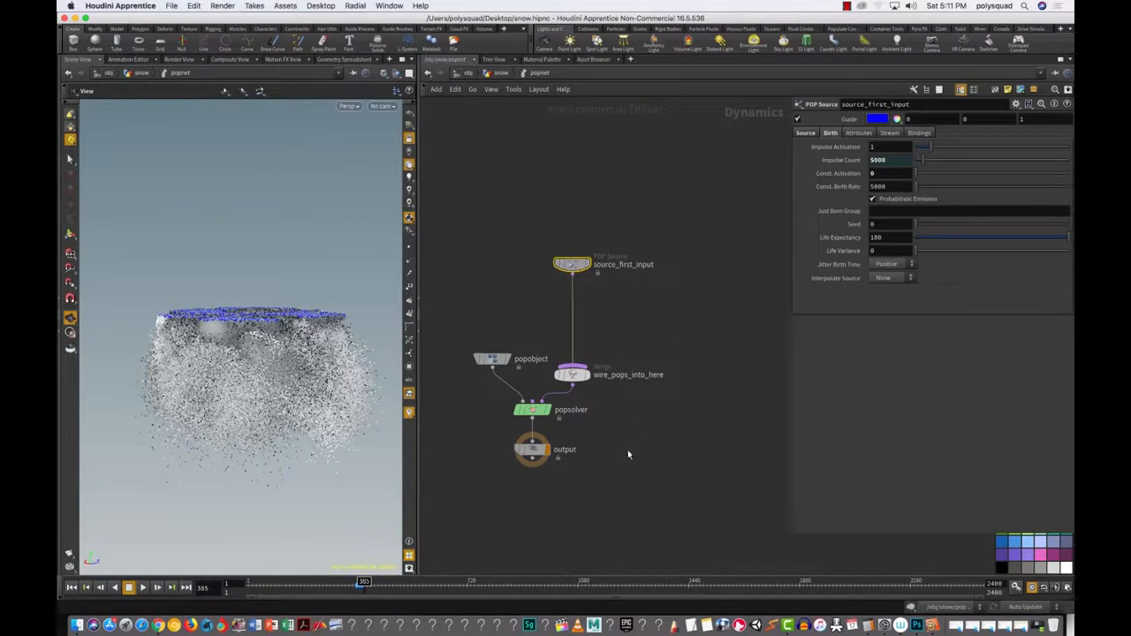
left_click_drag(541, 231, 572, 255)
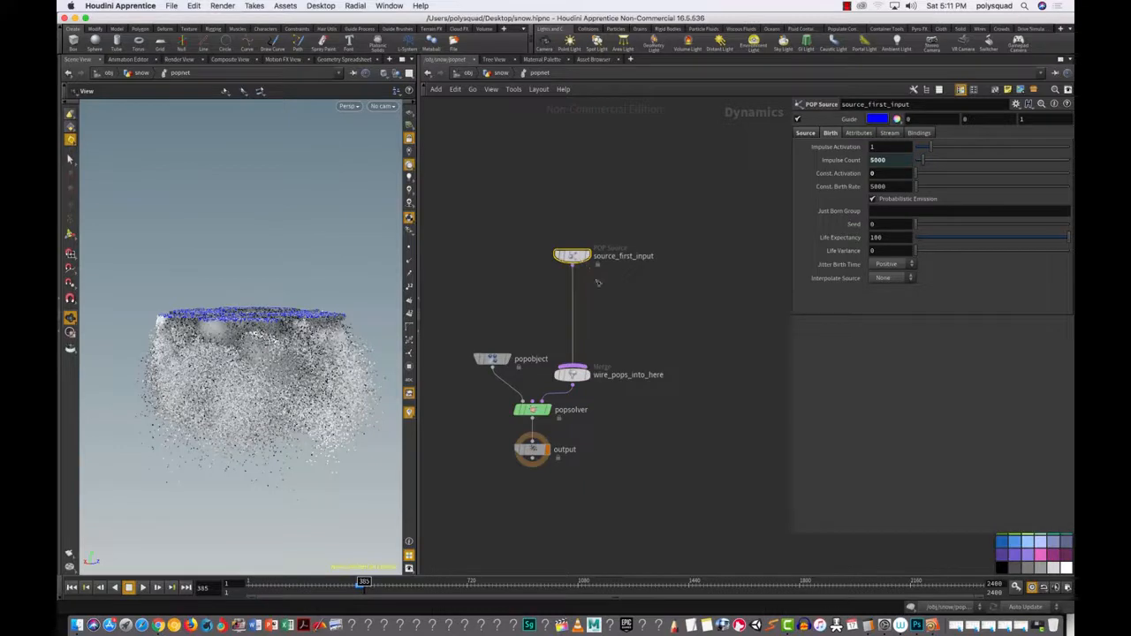
key("Tab")
type("f")
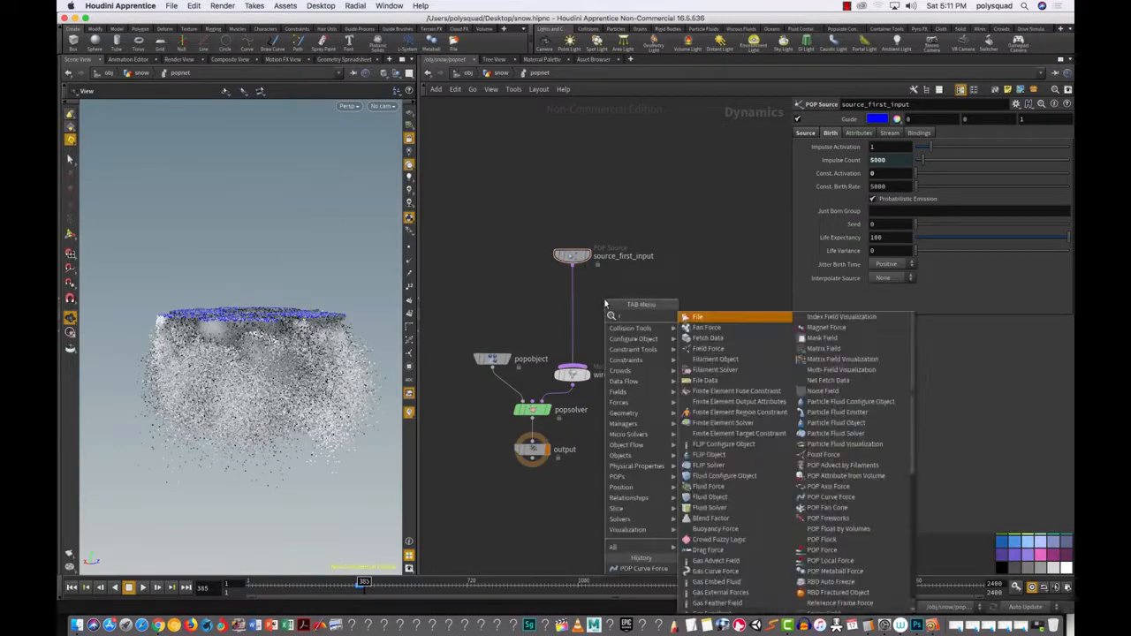
type("or")
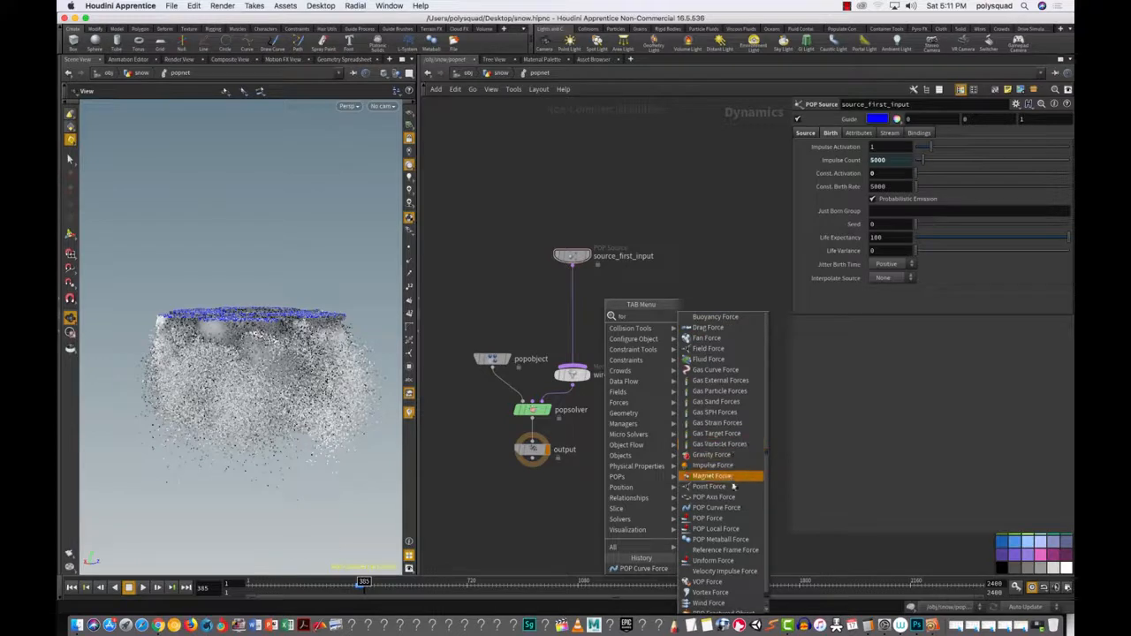
left_click(723, 509)
left_click(622, 314)
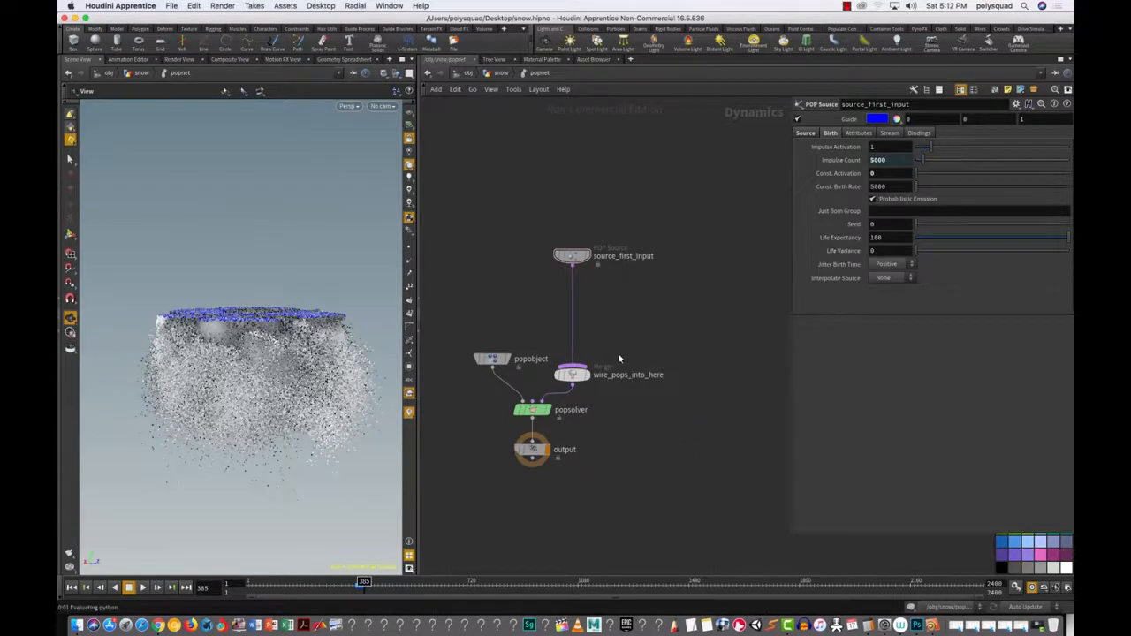
left_click_drag(630, 309, 620, 341)
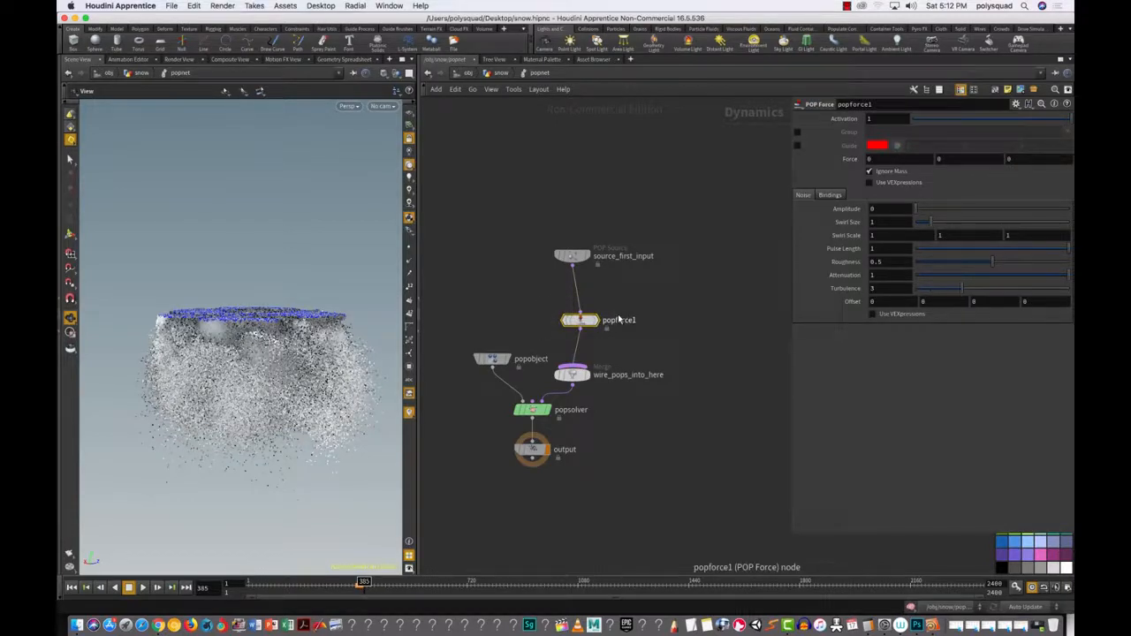
Step: Set the Y force of popforce1 to -1.2 and replay the simulation from the first frame
left_click(935, 159)
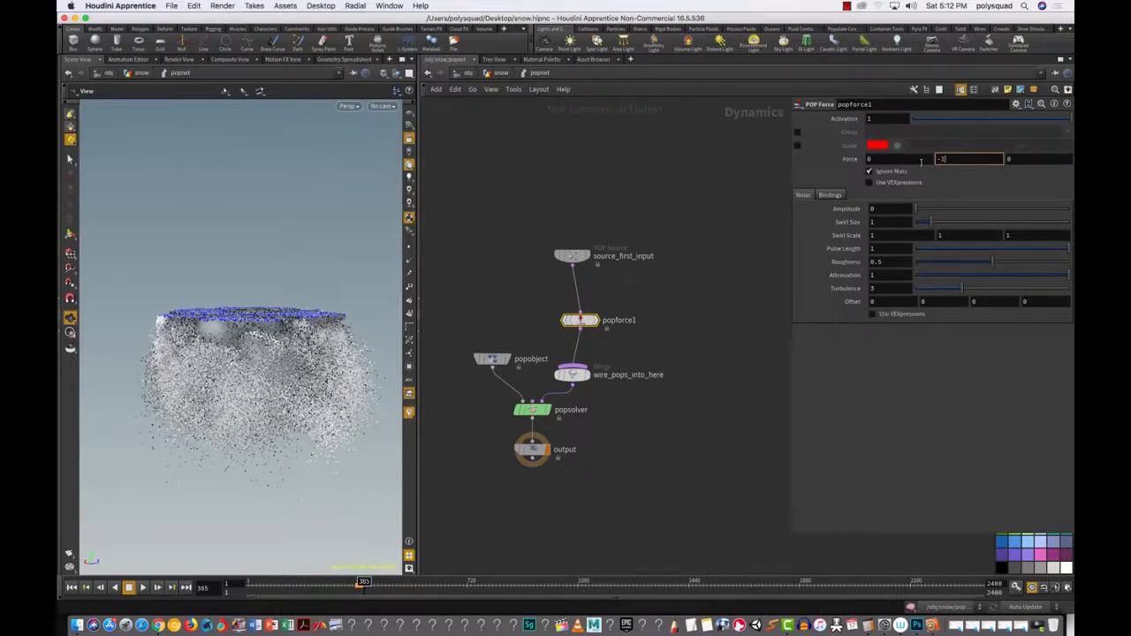
key("Return")
left_click(72, 587)
left_click(144, 590)
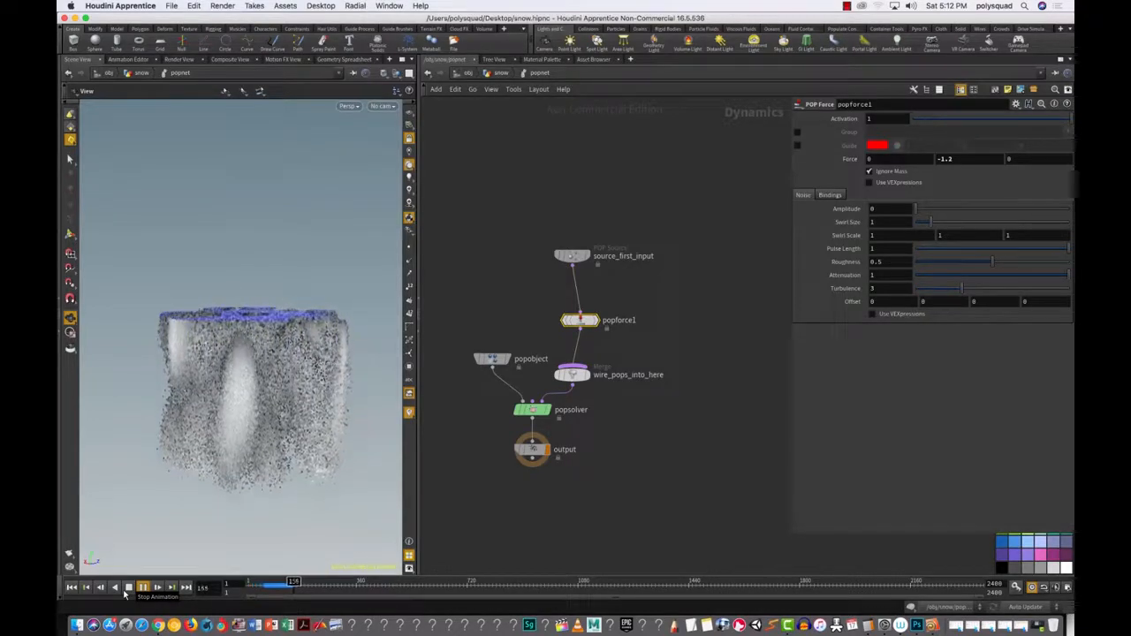
left_click(130, 587)
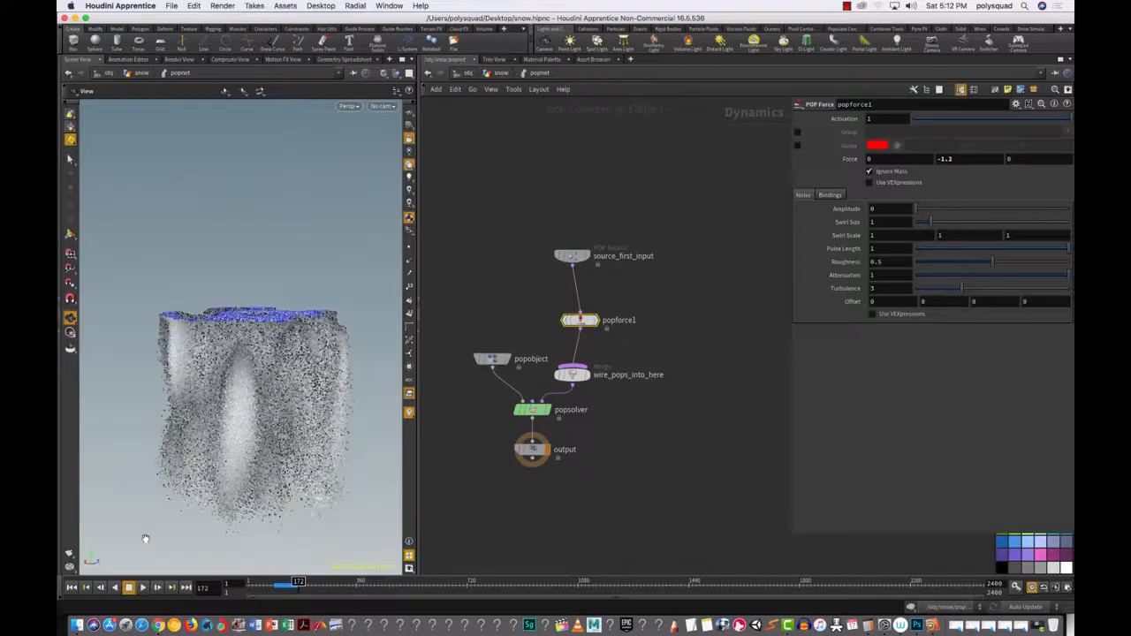
Step: Space out and align the source_first_input and popforce1 nodes above the merge
left_click_drag(582, 255, 589, 239)
left_click_drag(581, 321, 581, 298)
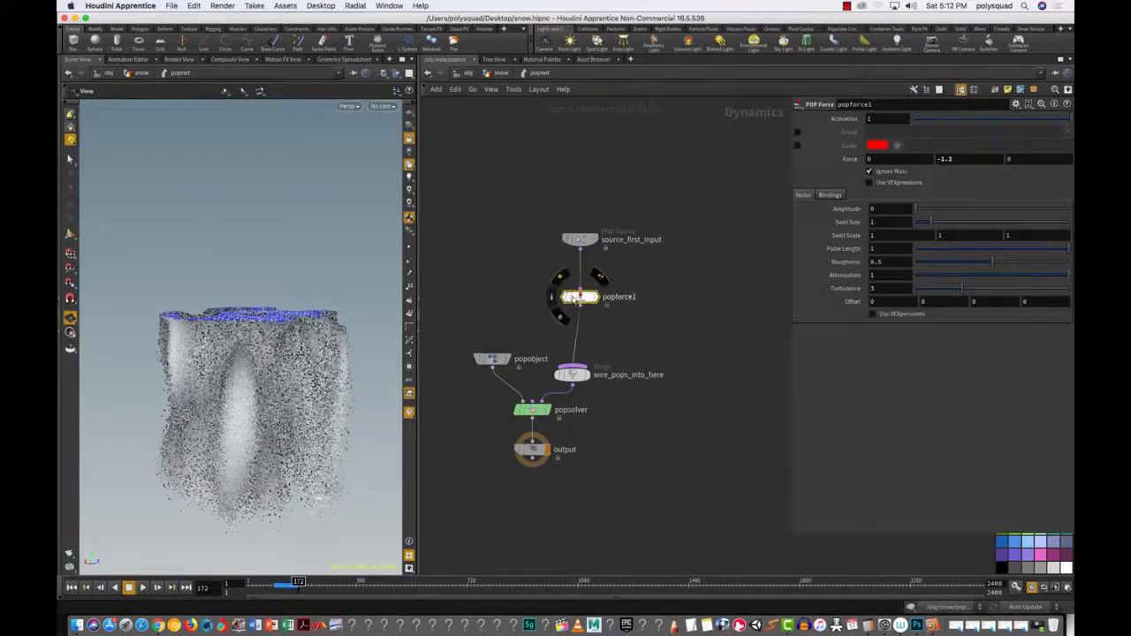
left_click_drag(583, 301, 581, 301)
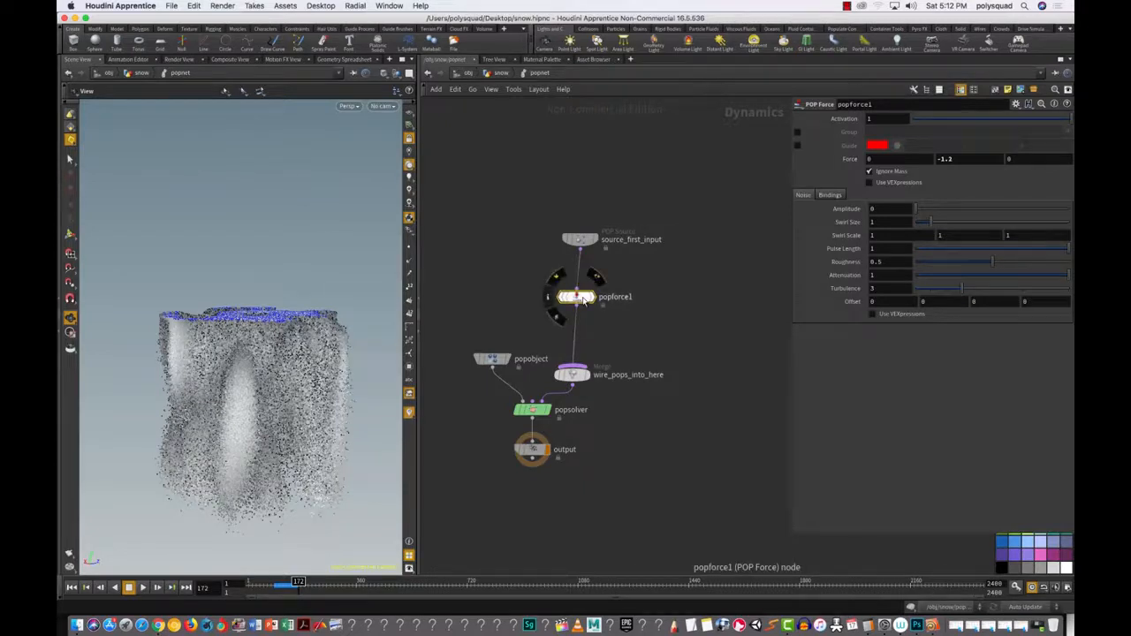
Step: Set the X force of popforce1 to .25 and replay the simulation from the first frame
left_click_drag(875, 159, 830, 173)
type(".25")
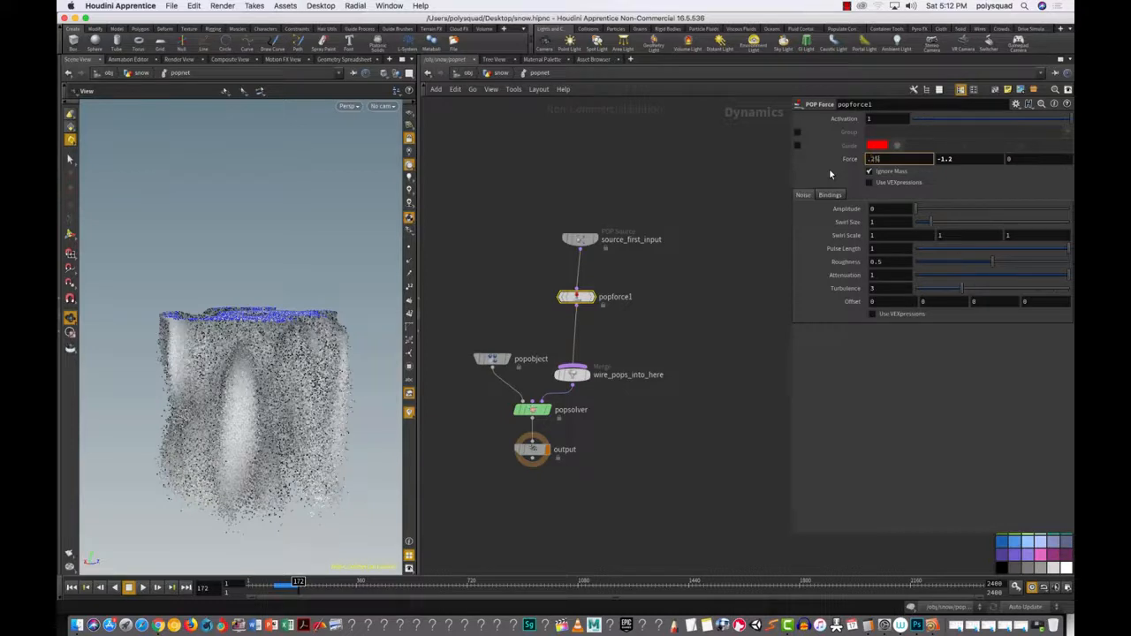
left_click(70, 586)
left_click(142, 587)
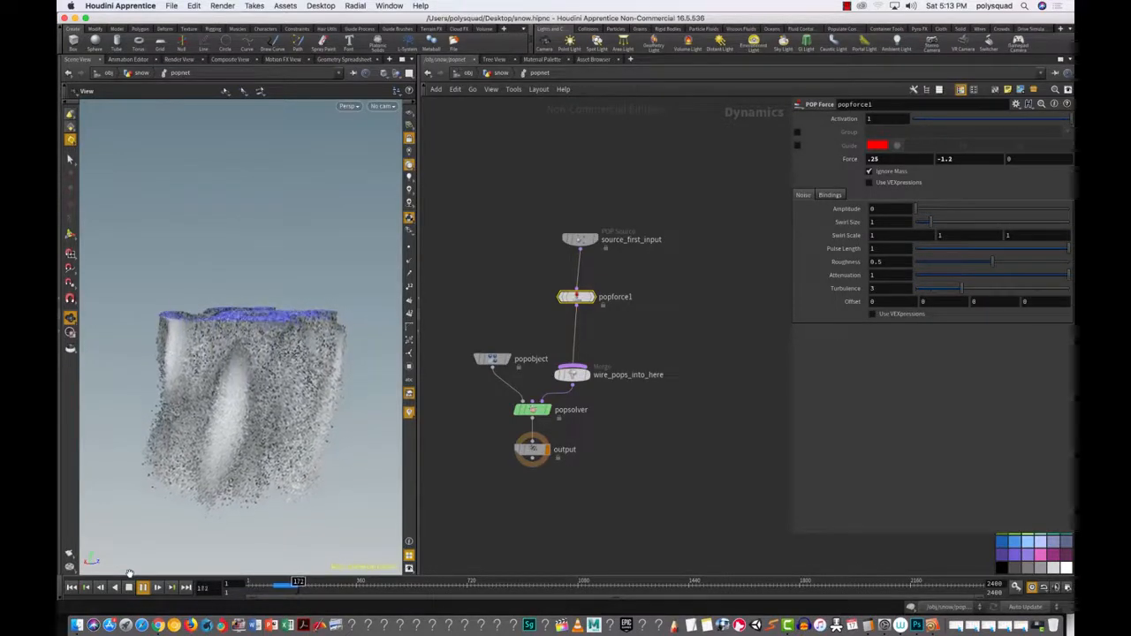
left_click(128, 587)
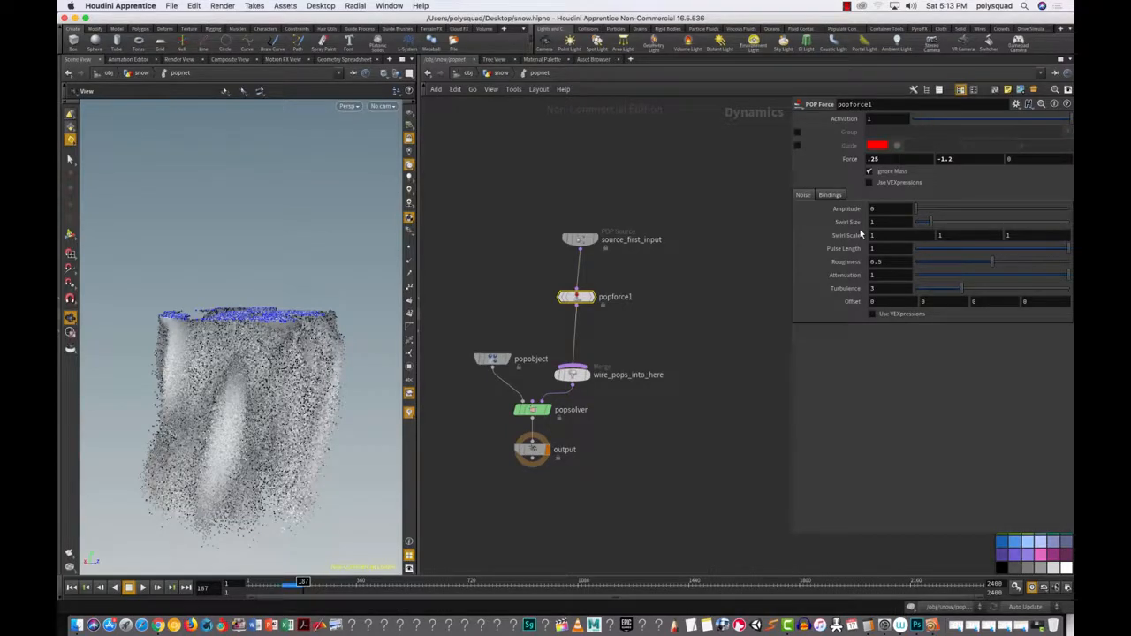
Step: Enable VEXpressions for popforce1's force, apply the Orbit the Origin preset, and play the simulation to inspect the swirl from another angle
left_click(900, 184)
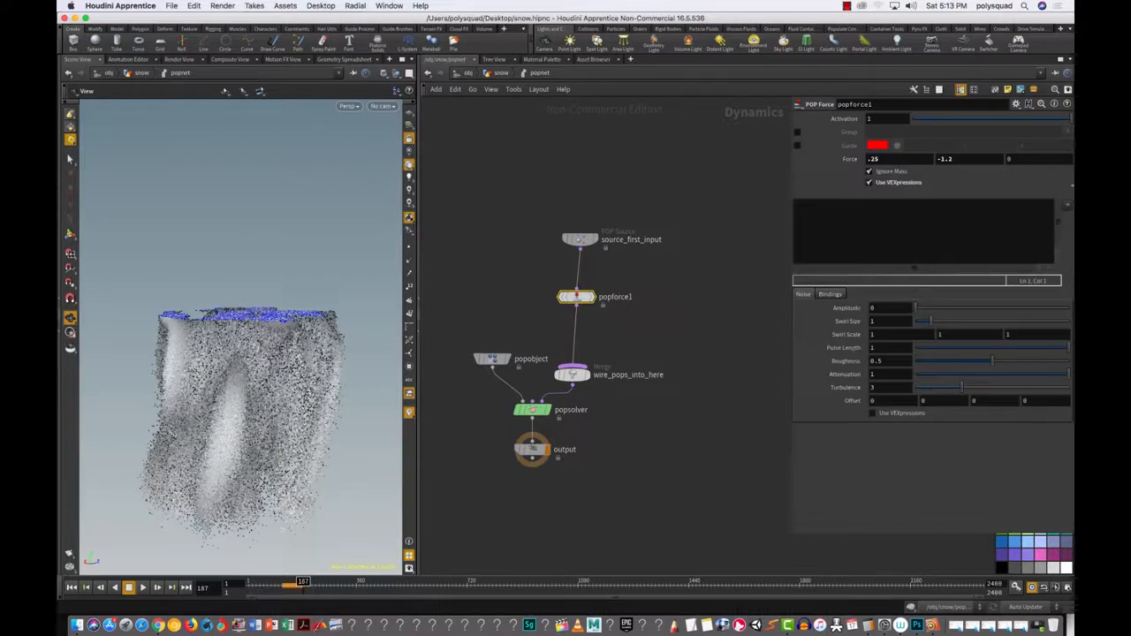
left_click(1067, 206)
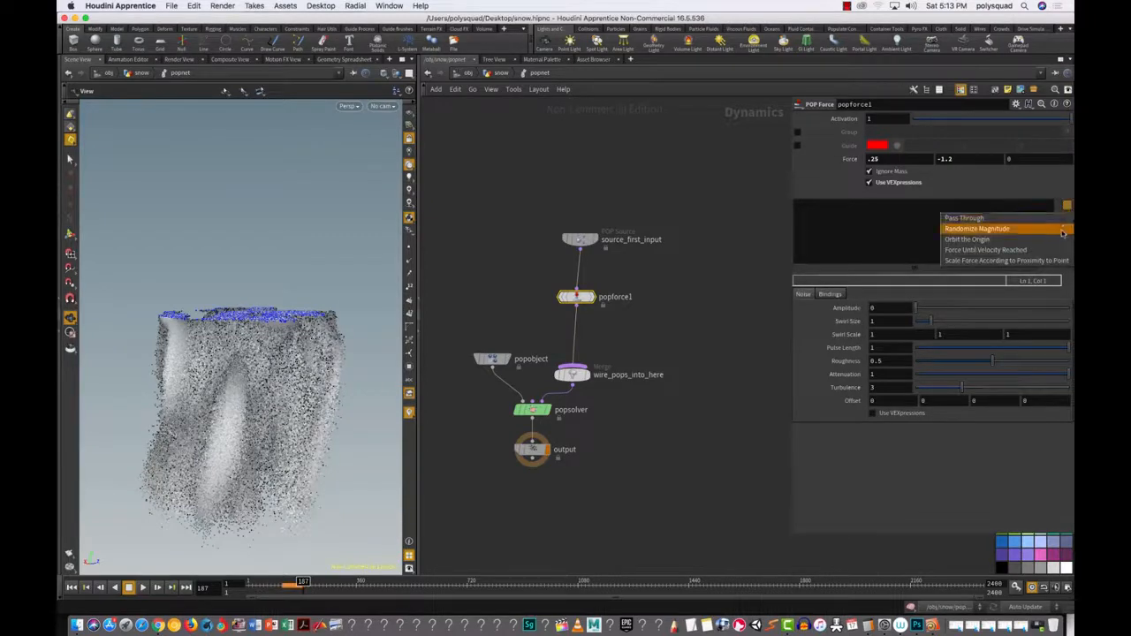
left_click(1065, 239)
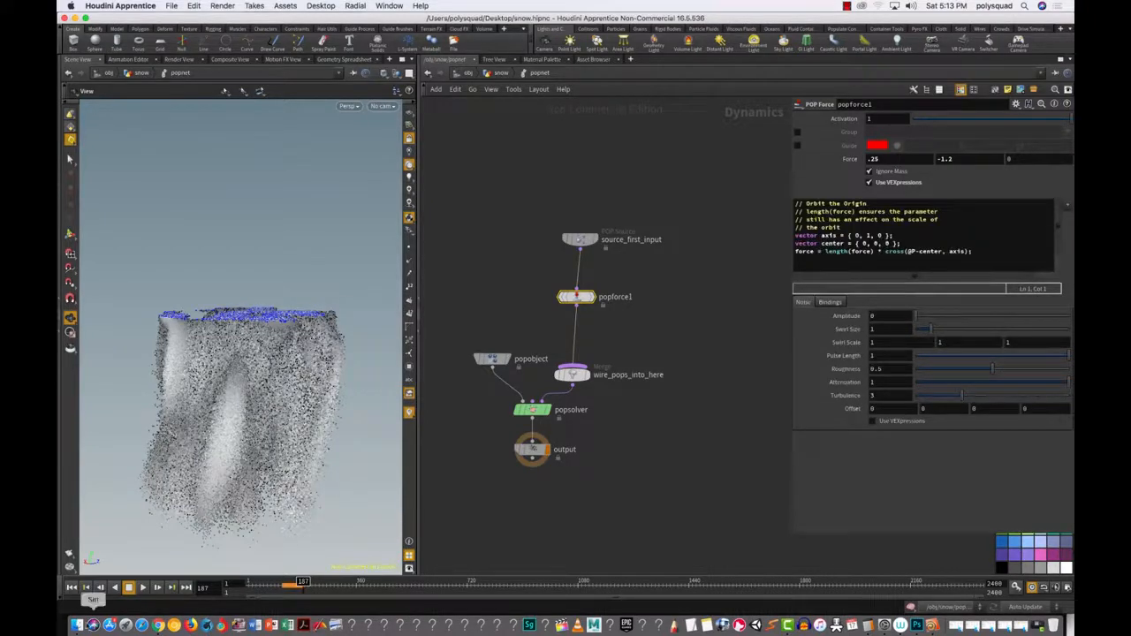
left_click(141, 589)
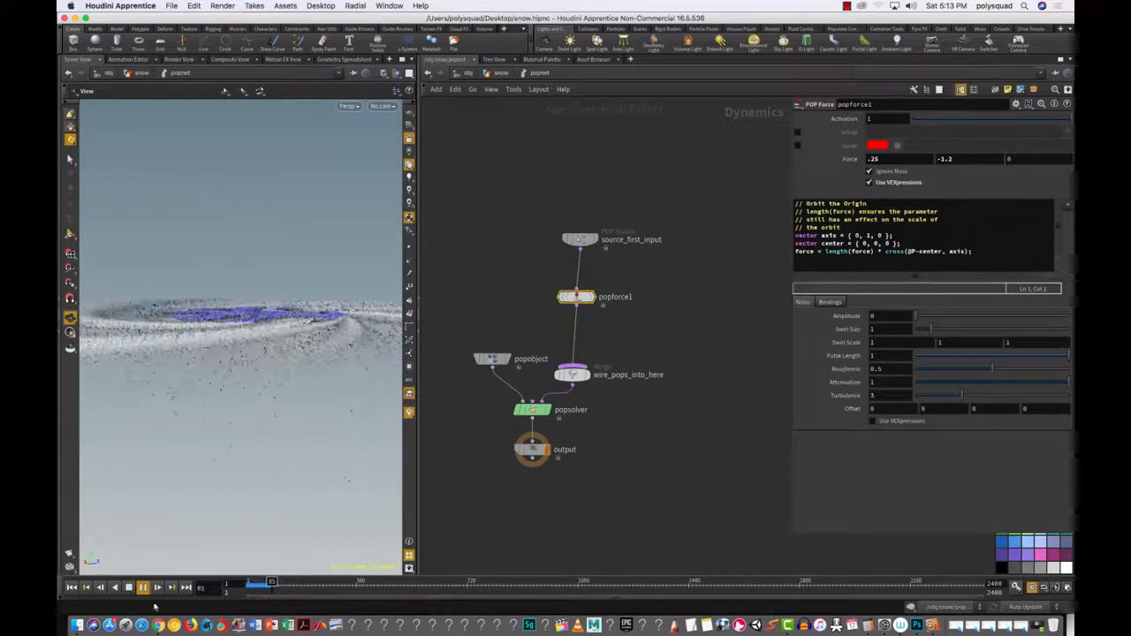
left_click(128, 587)
left_click_drag(264, 441, 262, 469, "alt")
middle_click_drag(308, 425, 279, 416, "alt")
right_click_drag(278, 416, 108, 506, "alt")
left_click_drag(313, 472, 344, 454, "alt")
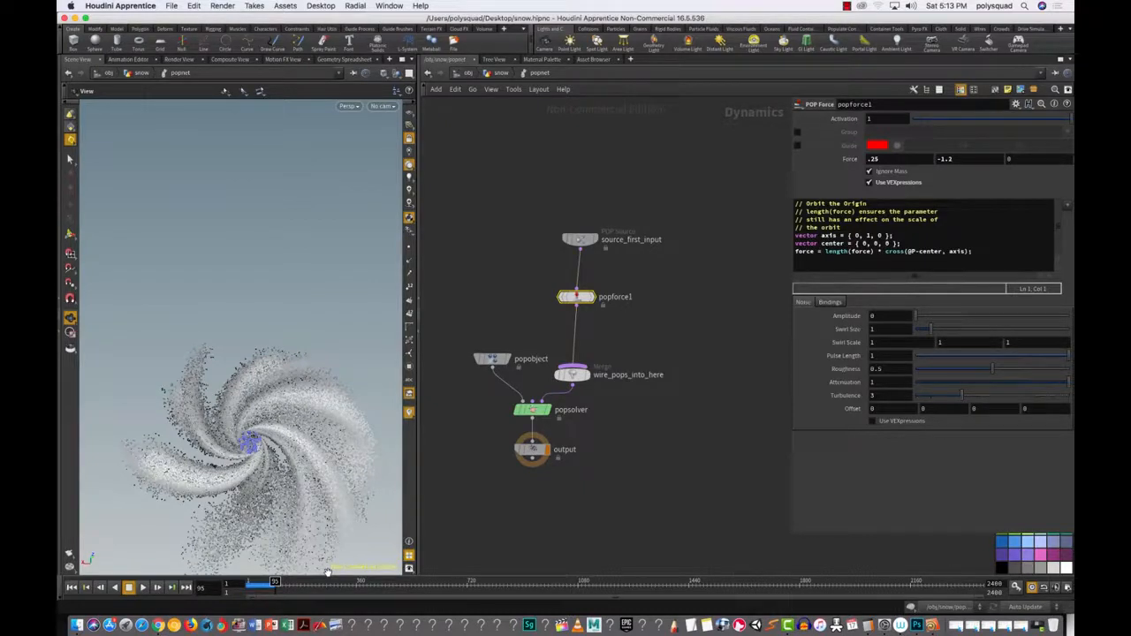
Step: Switch popforce1's force expression to the Randomize Magnitude preset and replay the simulation from the first frame
left_click(1067, 206)
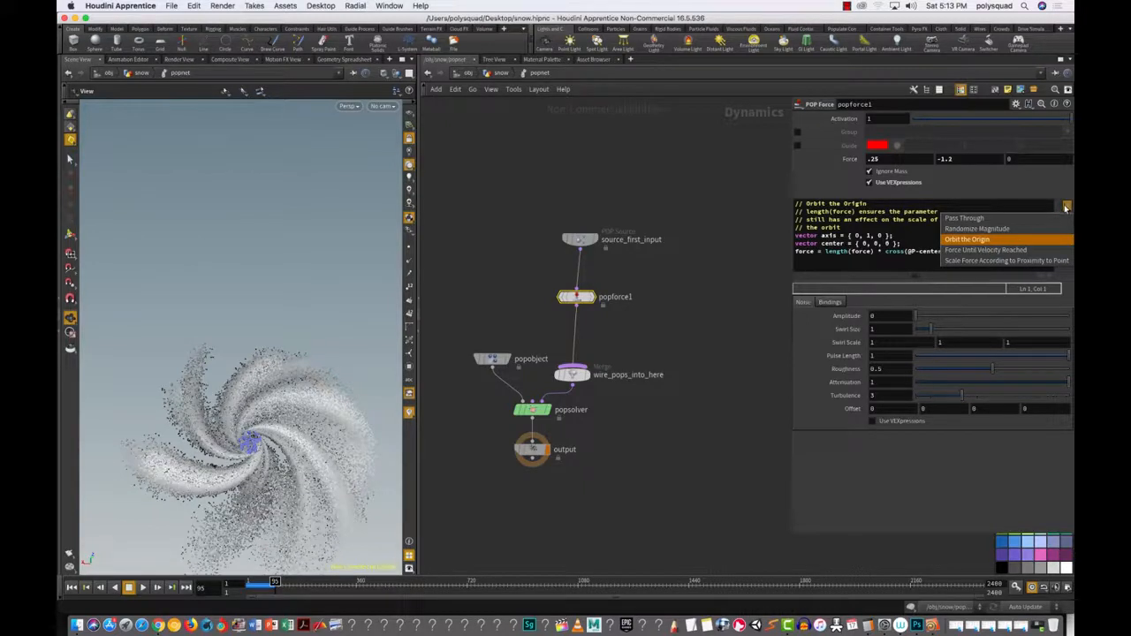
left_click(1057, 228)
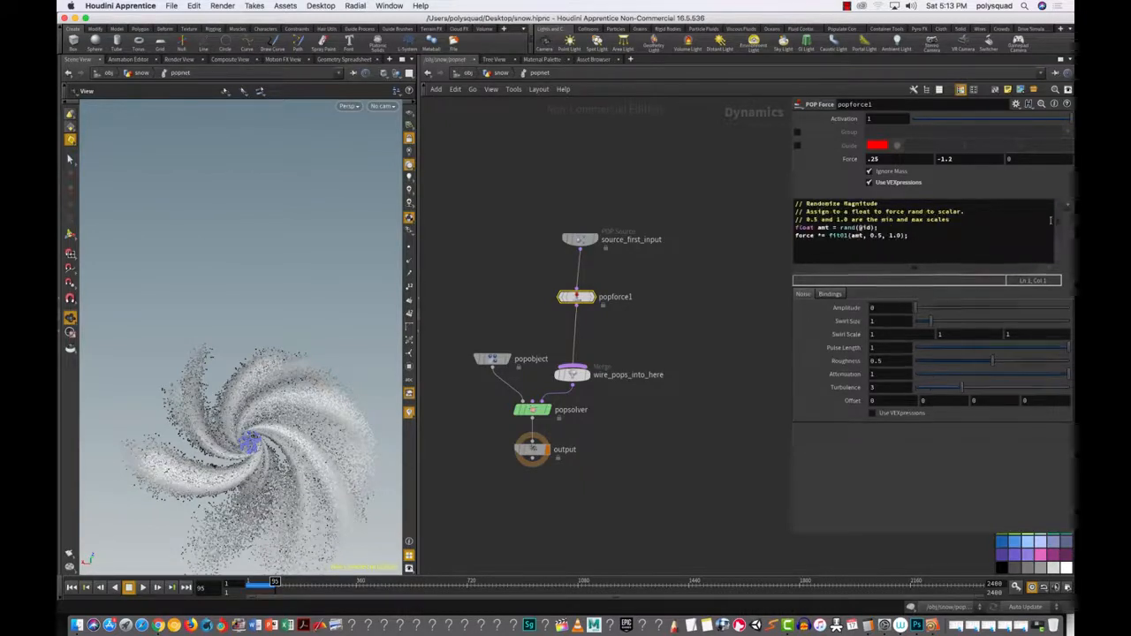
left_click(71, 587)
left_click(145, 588)
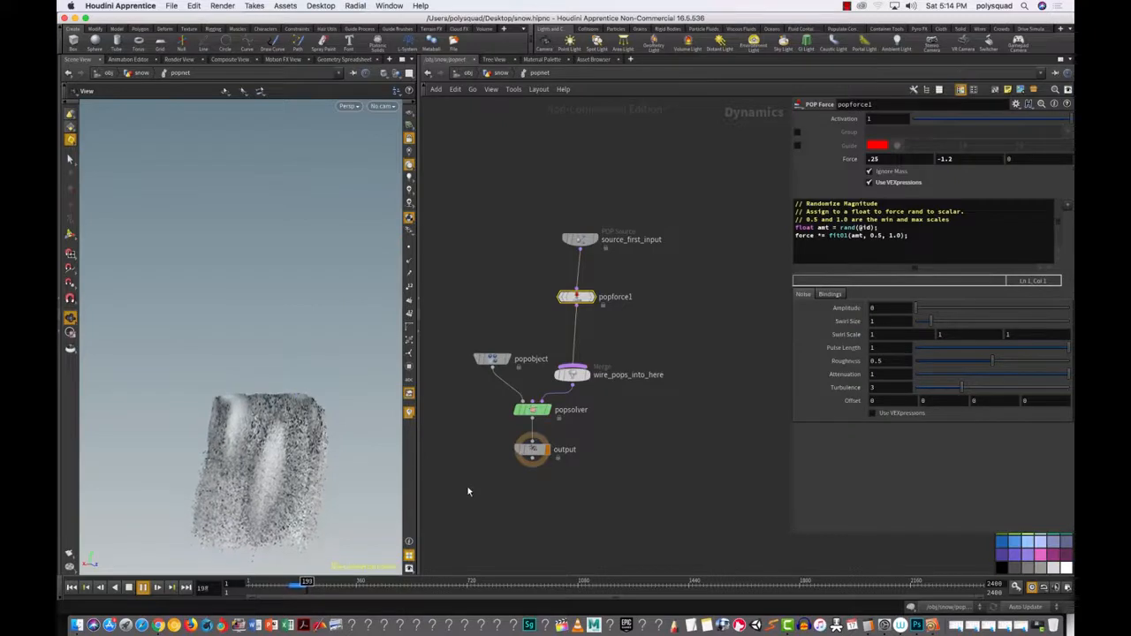
left_click(129, 588)
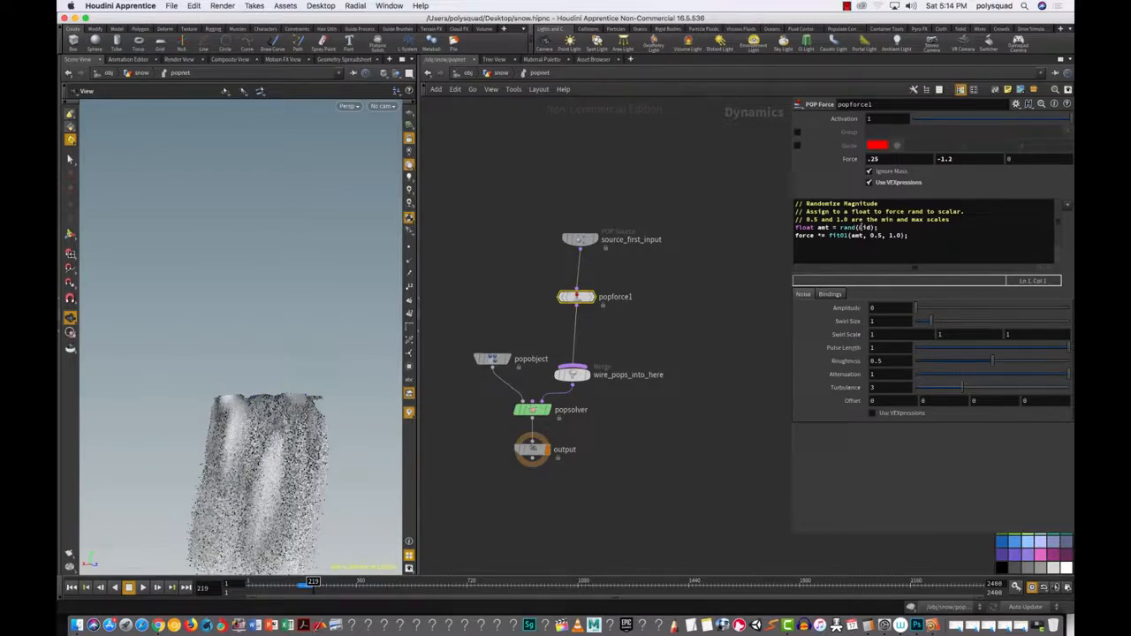
Step: Set popforce1's noise amplitude to 1 and swirl size to 15, and replay the simulation from the first frame
left_click(891, 415)
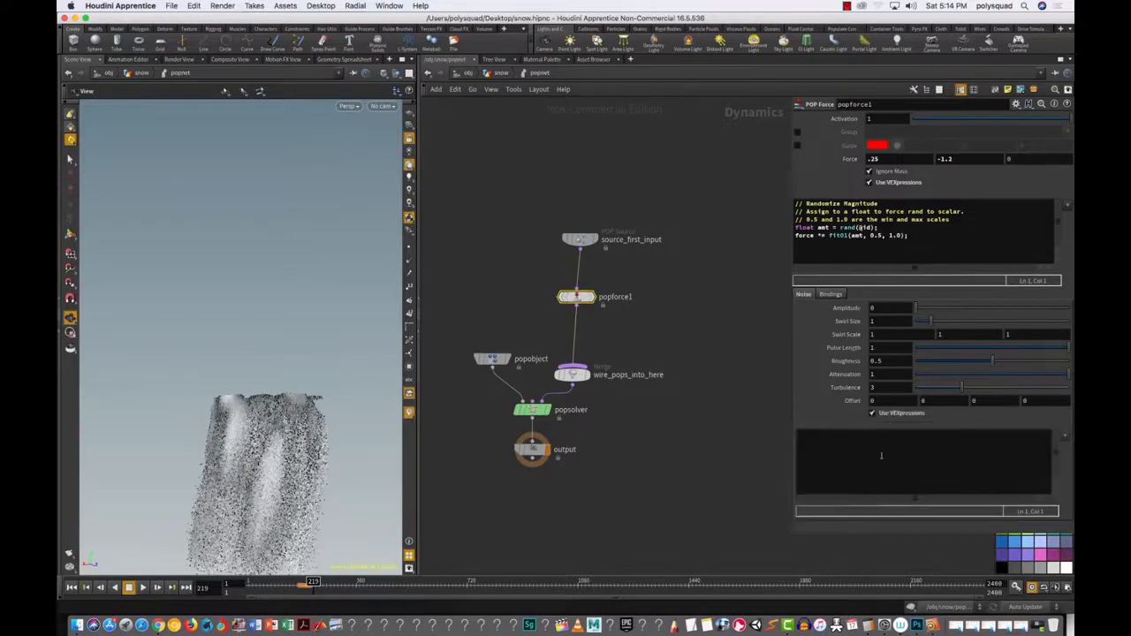
left_click(894, 415)
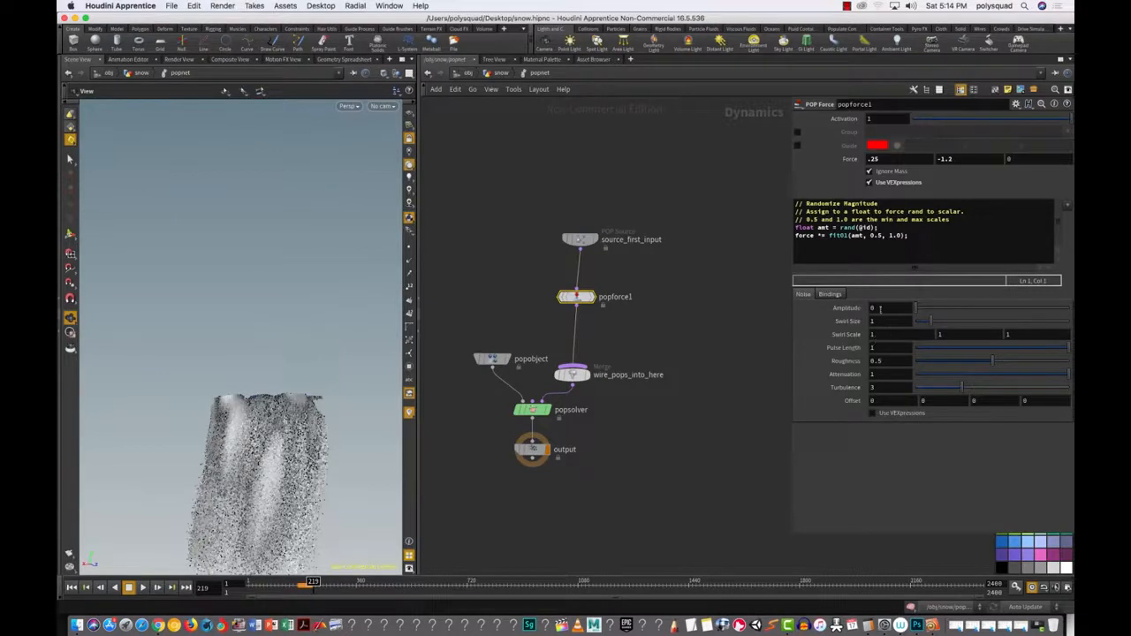
left_click_drag(919, 311, 929, 313)
double_click(876, 323)
key("Return")
left_click(72, 587)
left_click(142, 587)
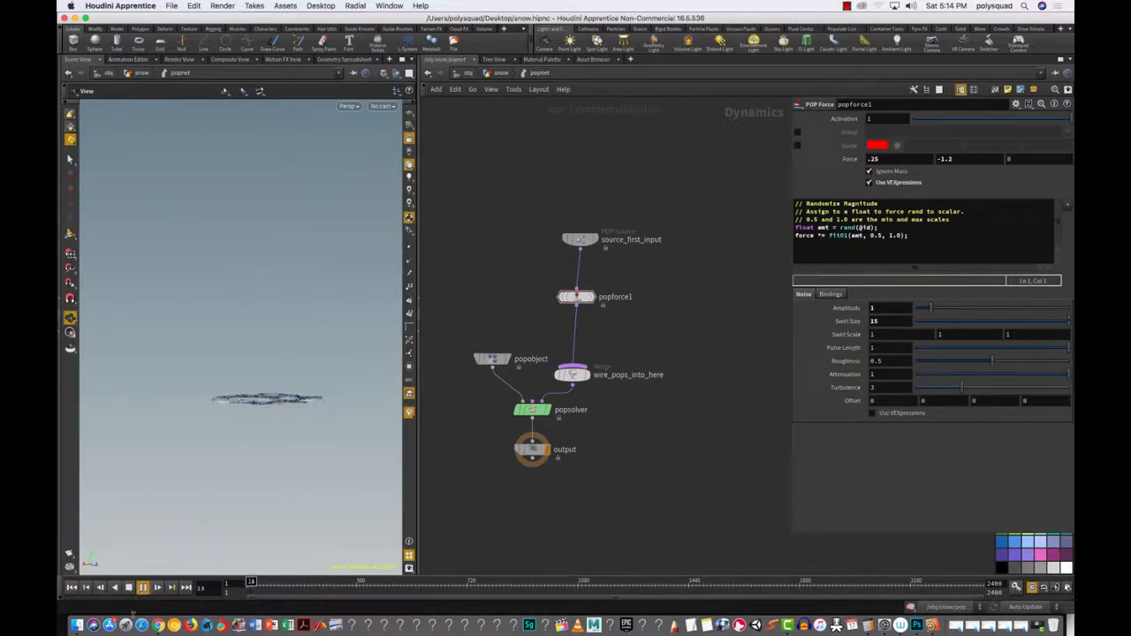
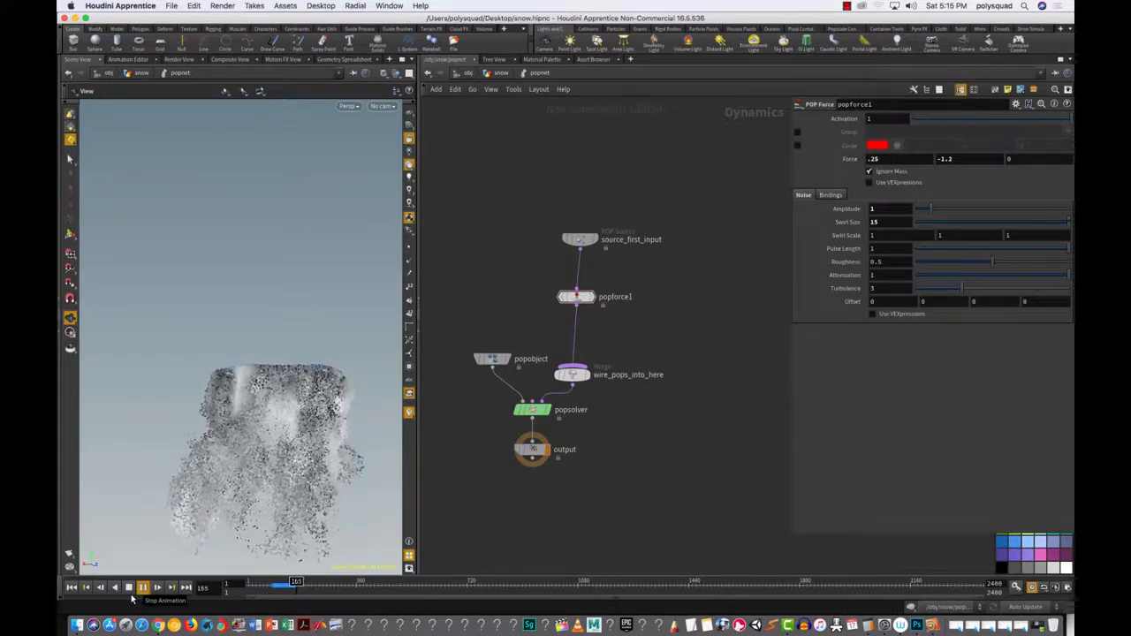
Step: Raise popforce1's noise amplitude to 3.56 and replay the simulation from the first frame
left_click_drag(956, 213, 967, 210)
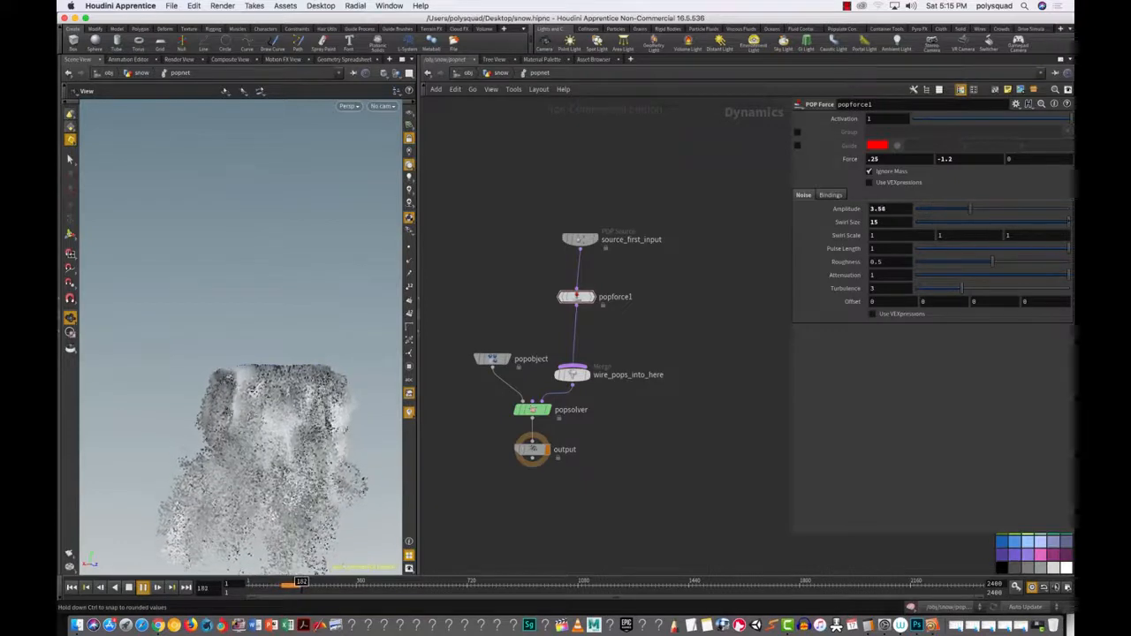
left_click(128, 588)
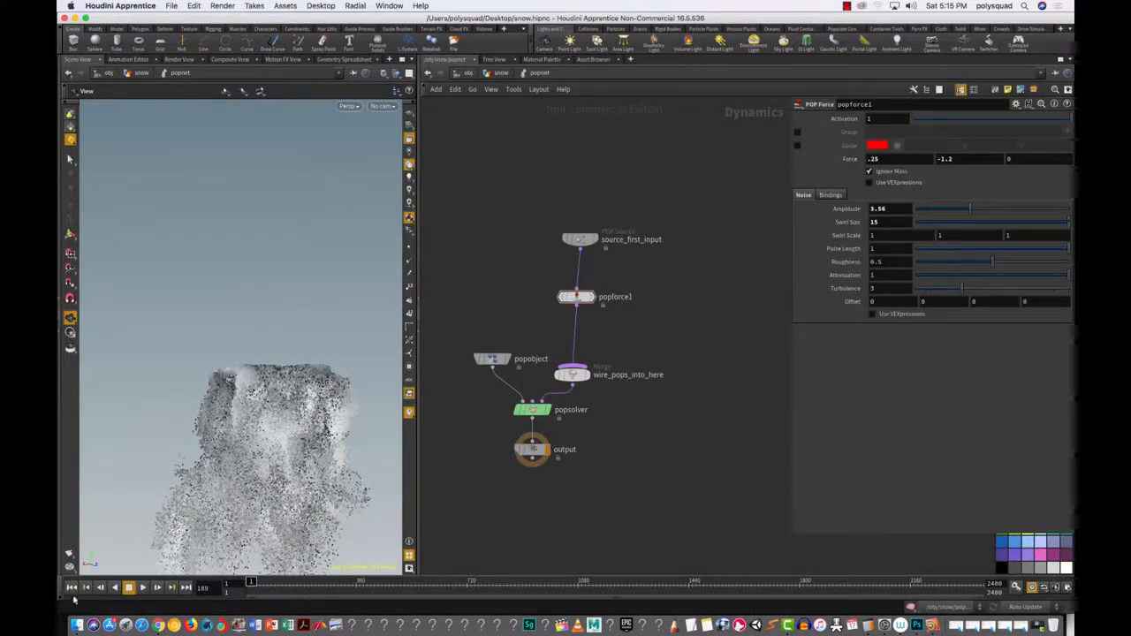
left_click(72, 587)
left_click(142, 587)
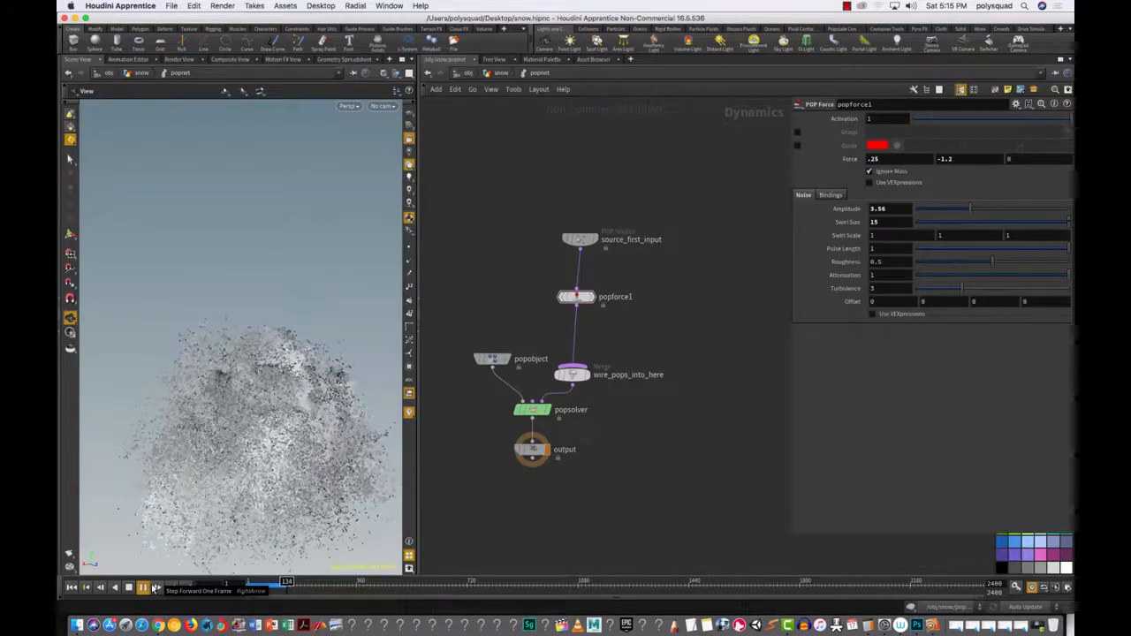
left_click(128, 587)
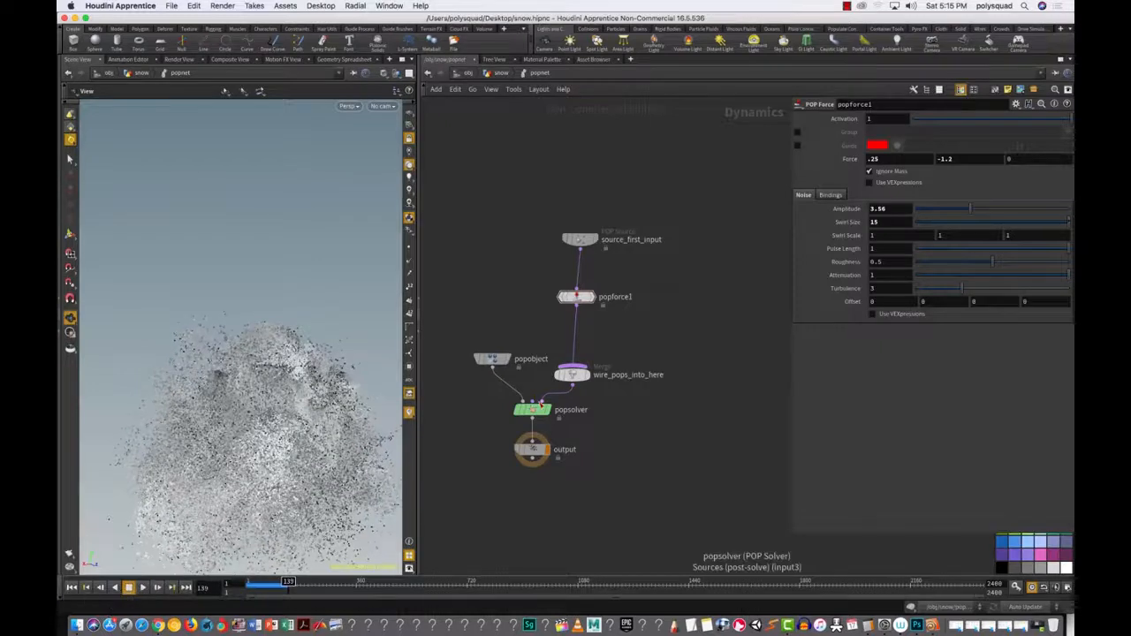
Step: Lower popforce1's noise amplitude to 0.42 and replay the simulation from the first frame
left_click_drag(944, 214, 919, 233)
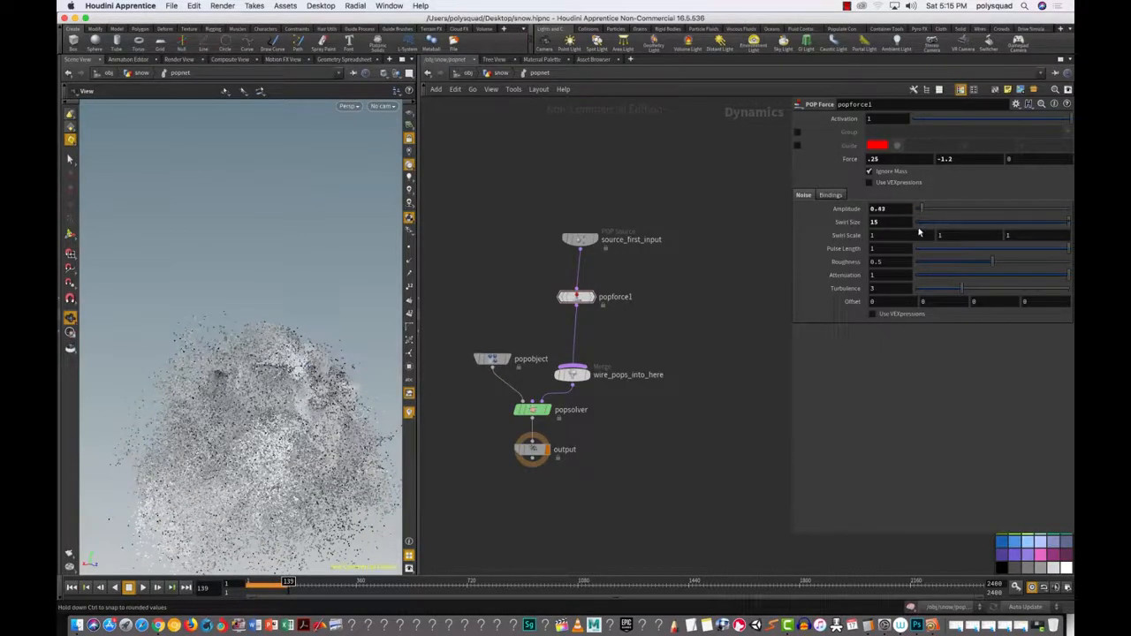
left_click(72, 588)
left_click(142, 588)
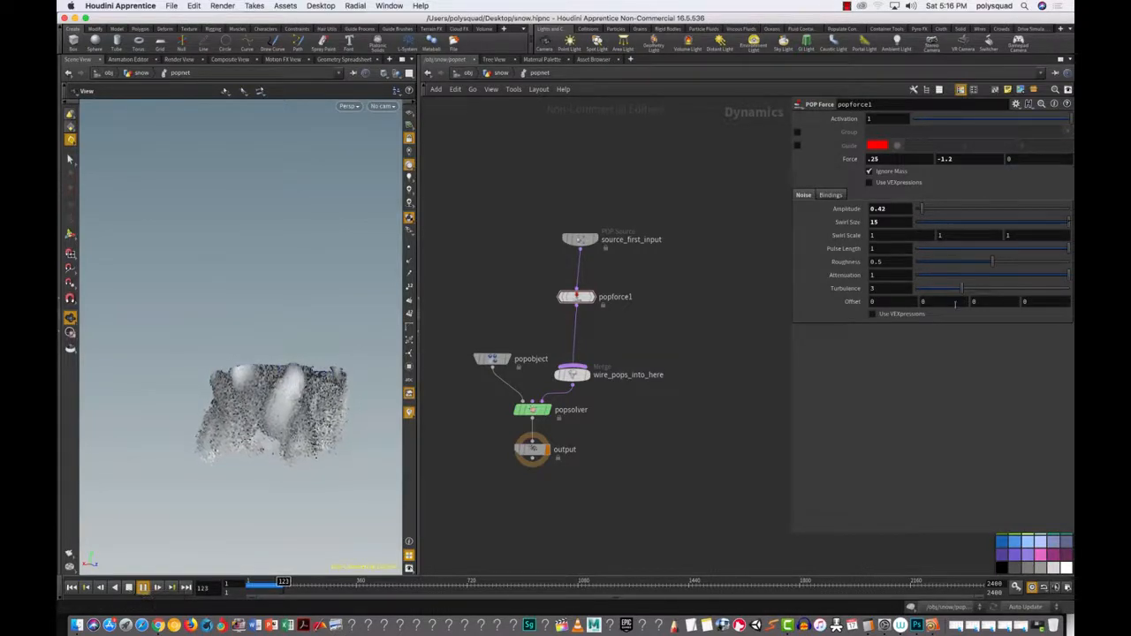
Step: Animate the second noise offset component of popforce1 with the expression $FF*-.00000002 and restart the simulation
left_click(892, 305)
type("$FF")
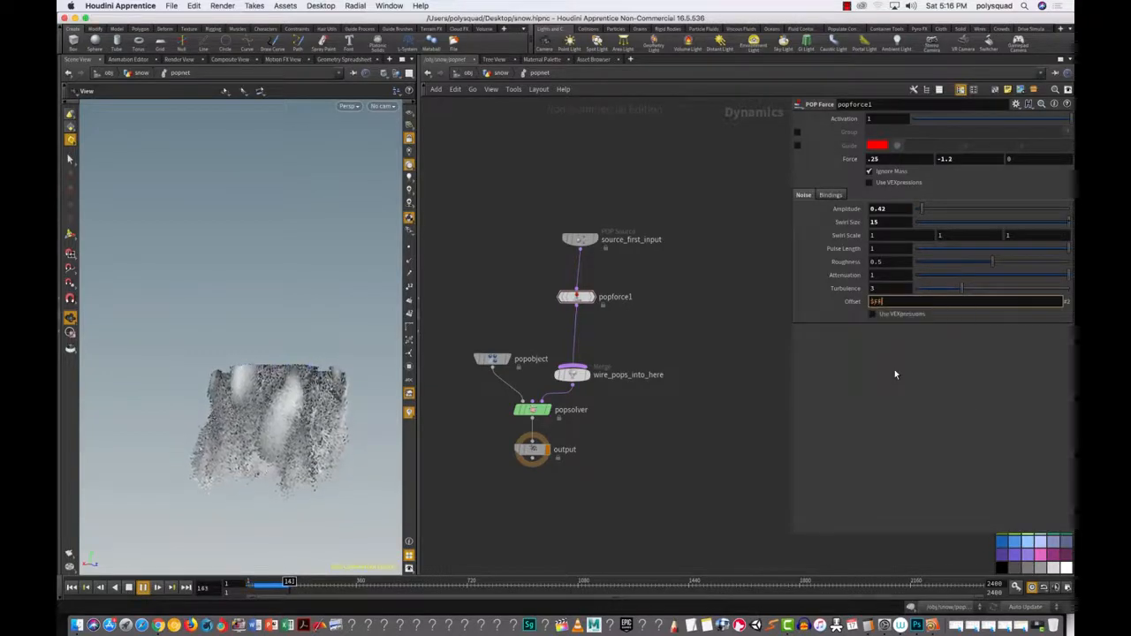
type("*")
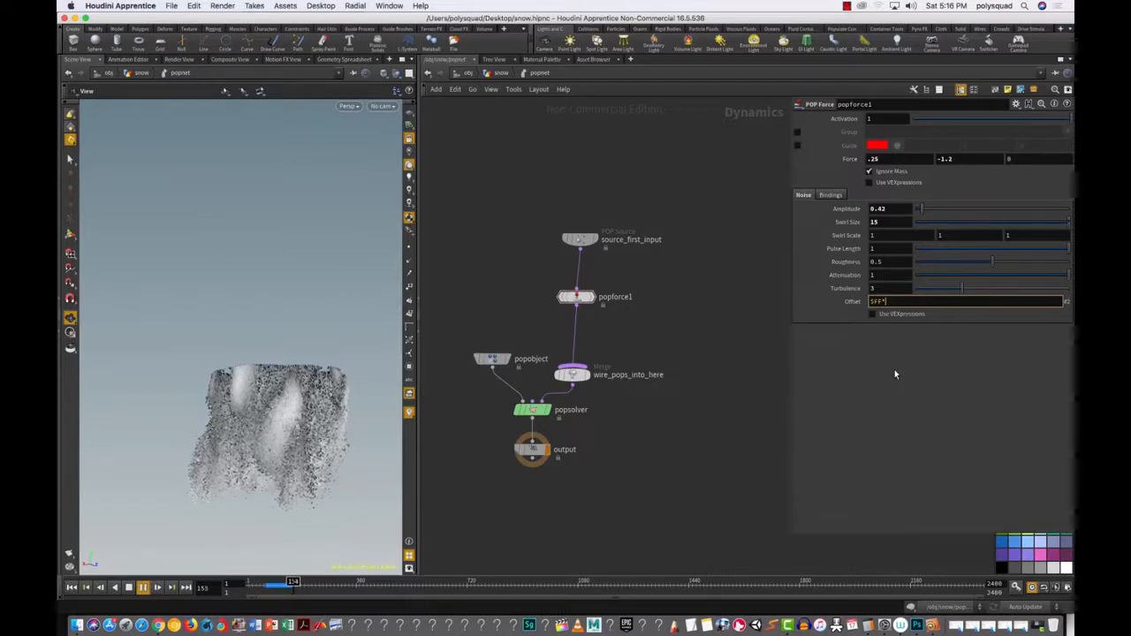
type("-.0")
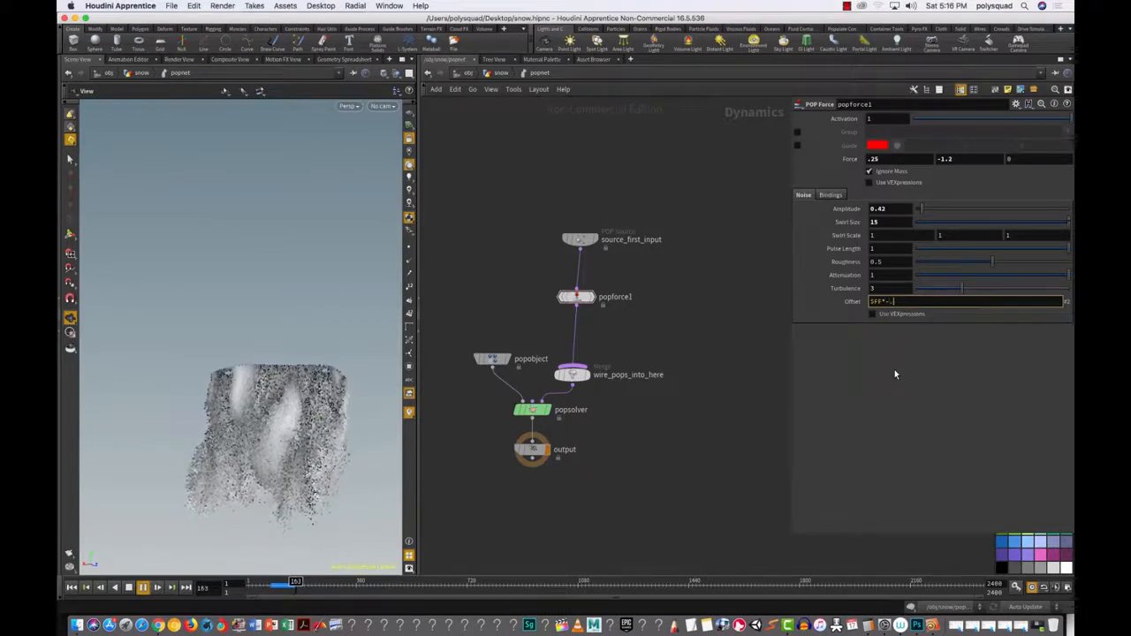
type("0000002")
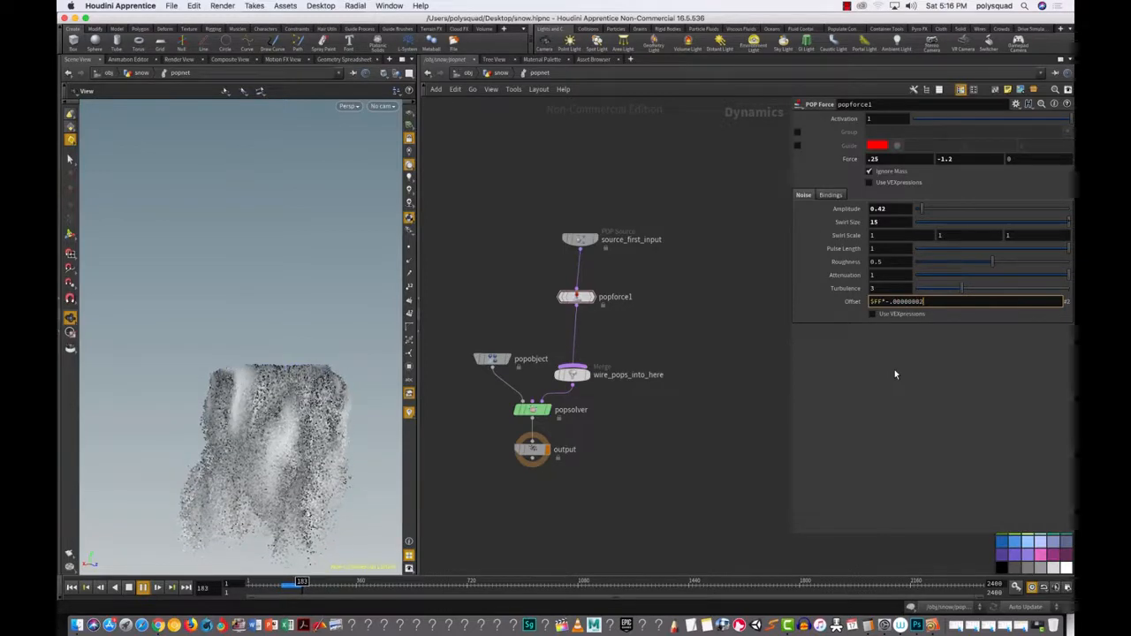
key("Return")
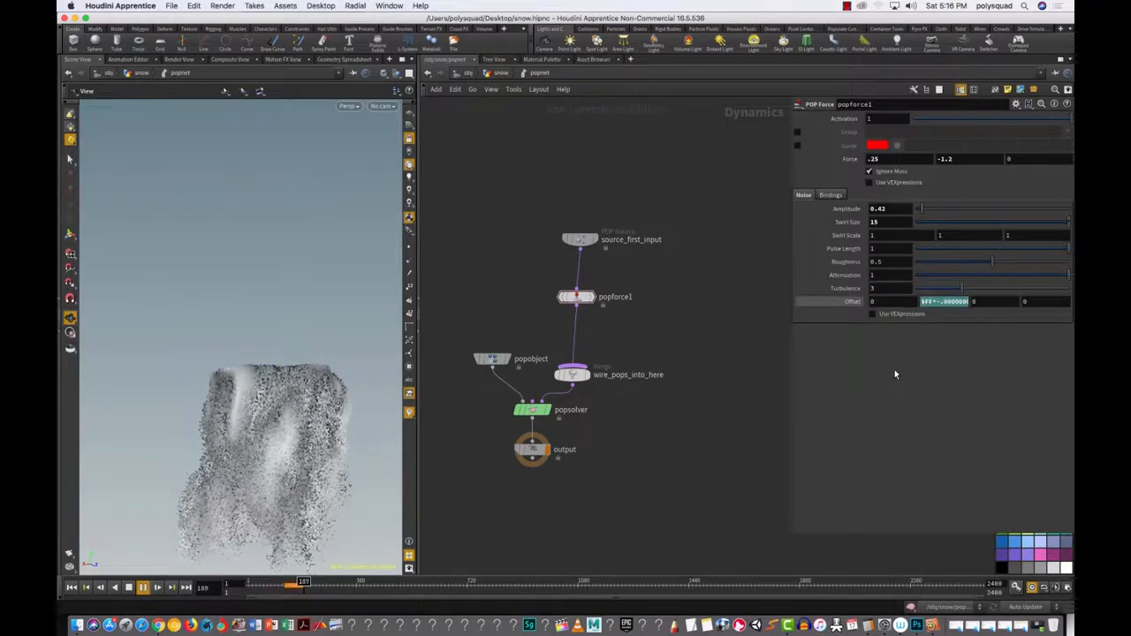
left_click(73, 589)
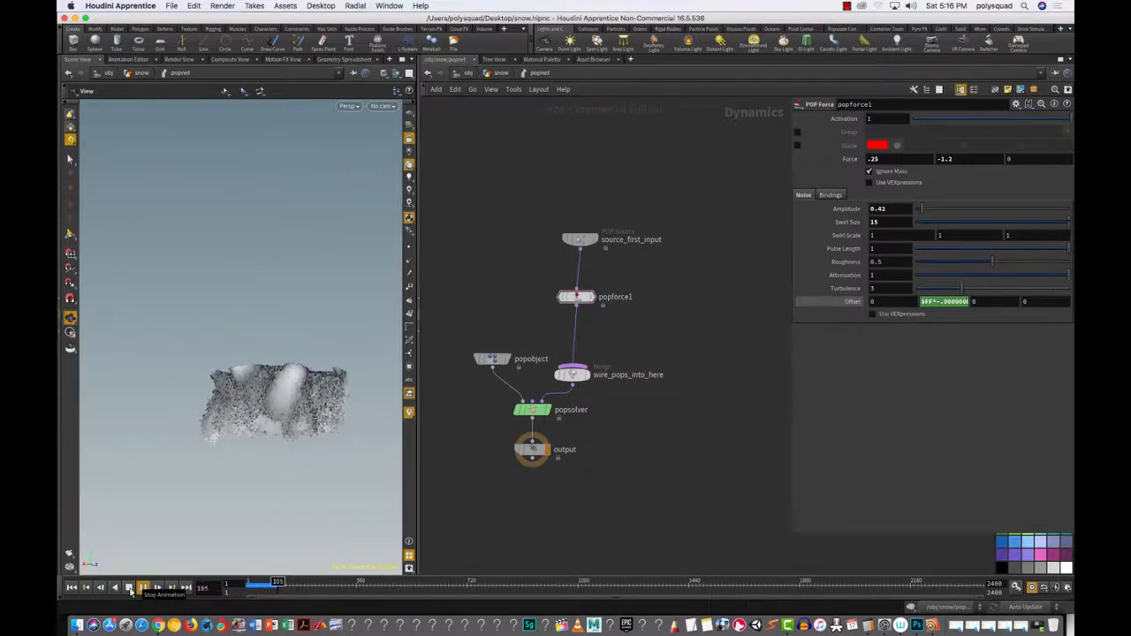
Step: Set popforce1's noise amplitude to 0.93 and play the simulation again
left_click_drag(920, 208, 930, 209)
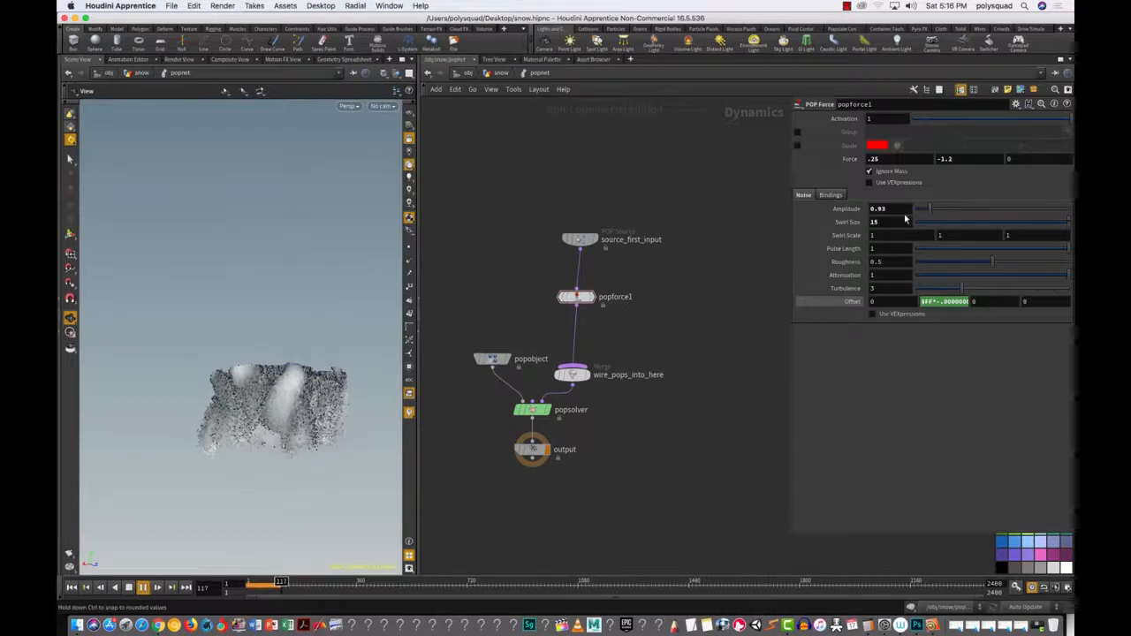
left_click(129, 587)
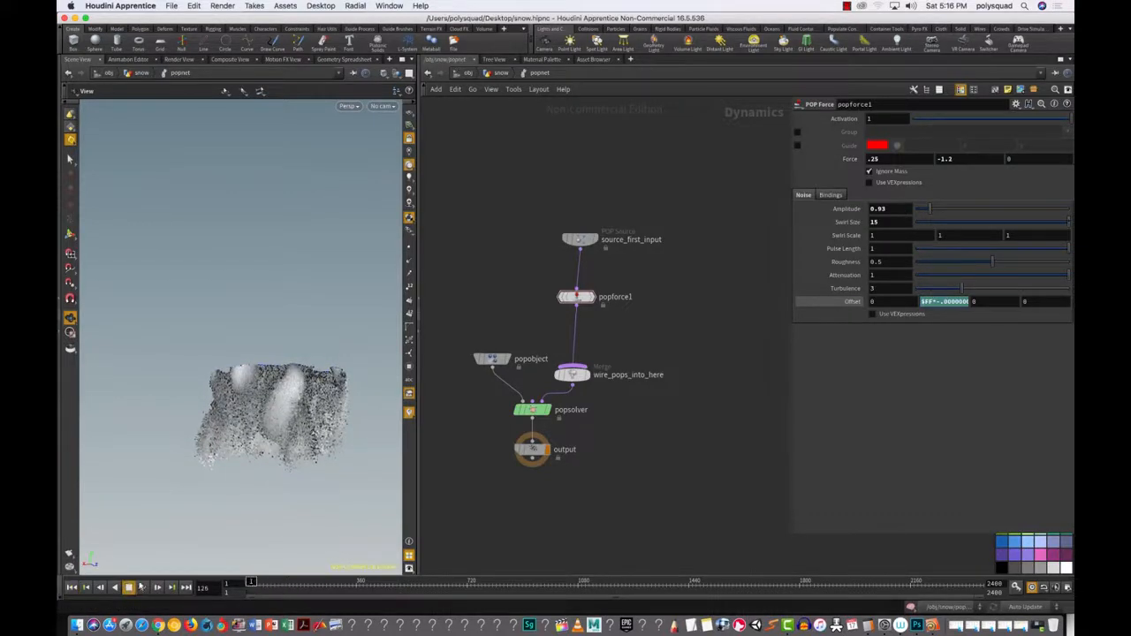
left_click(143, 586)
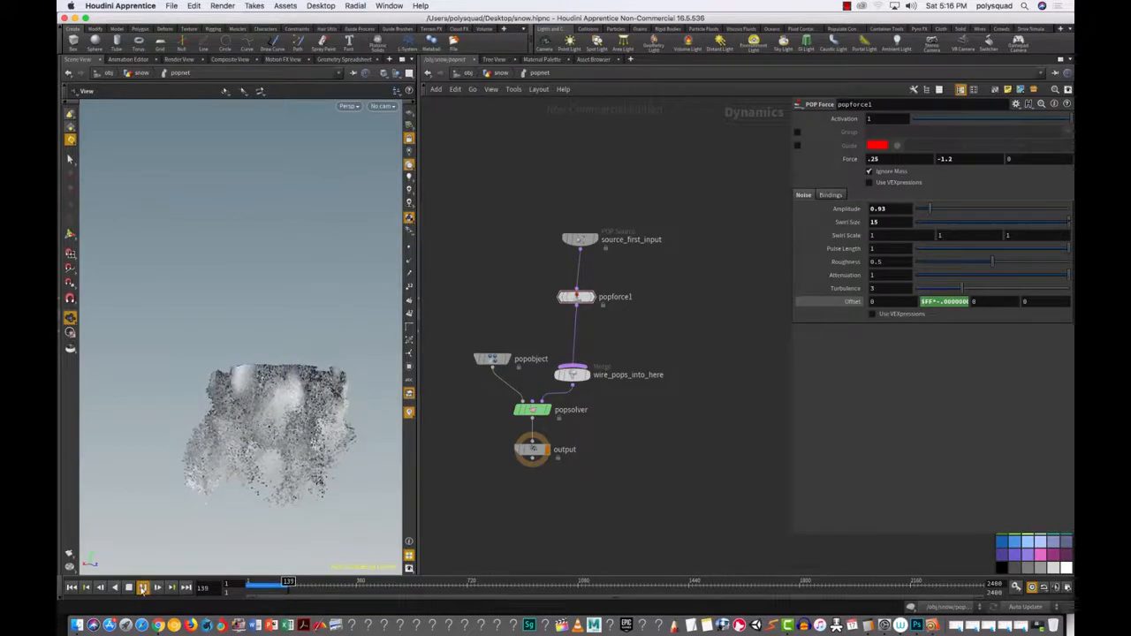
left_click(128, 588)
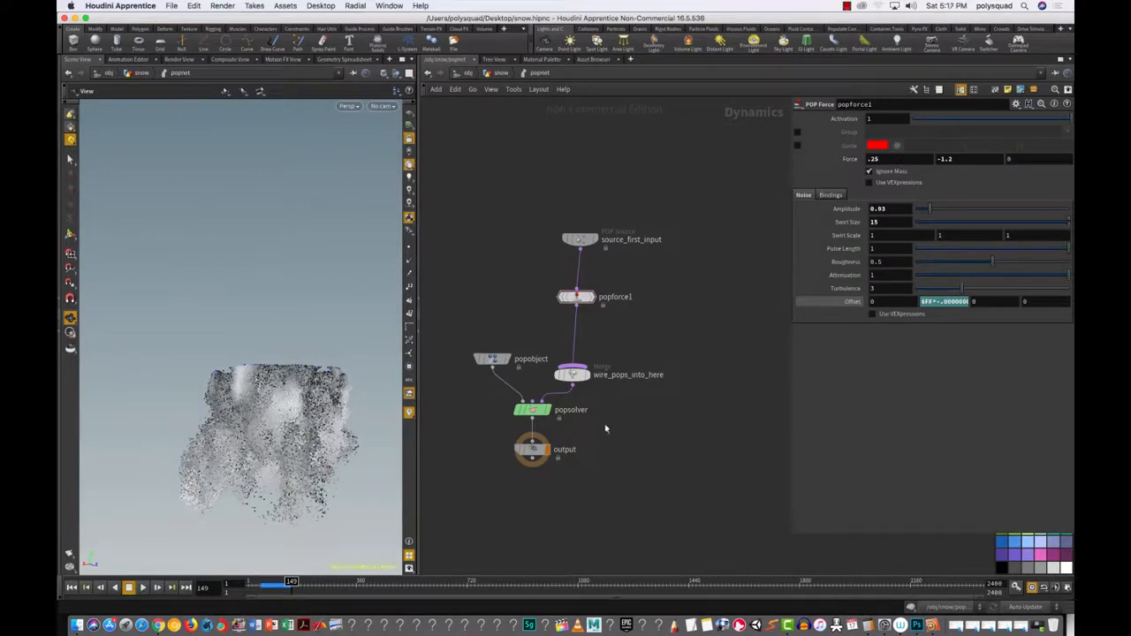
Step: Insert a POP Drag node between popforce1 and the wire_pops_into_here merge, and replay the simulation from the first frame
key("Tab")
type("drag")
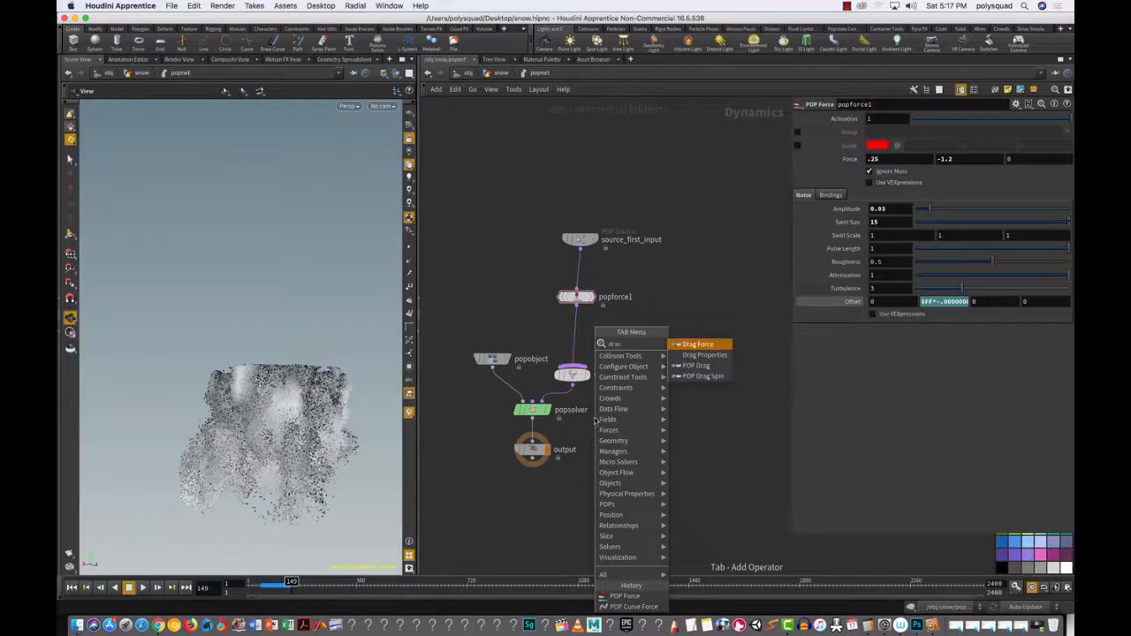
left_click(697, 365)
key("Escape")
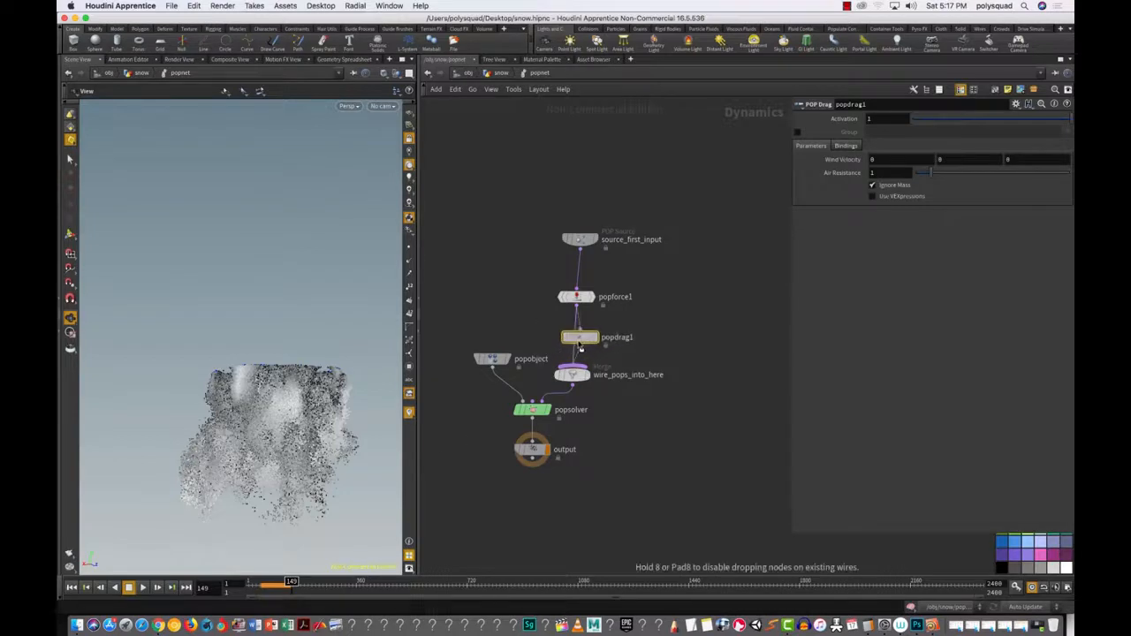
left_click(573, 350)
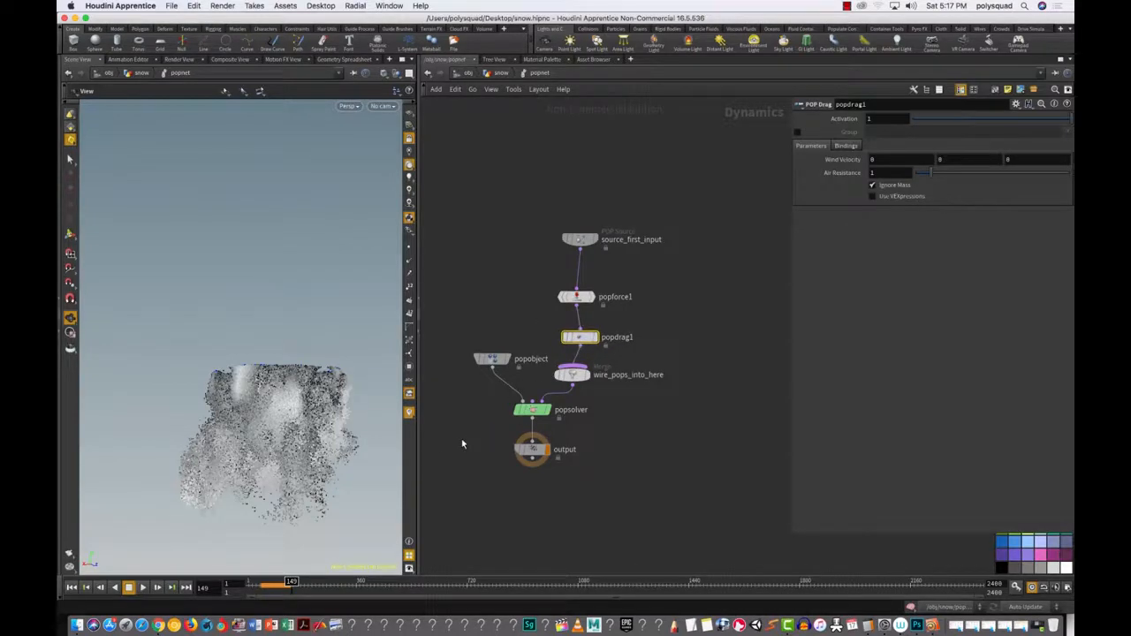
left_click(72, 588)
left_click(141, 588)
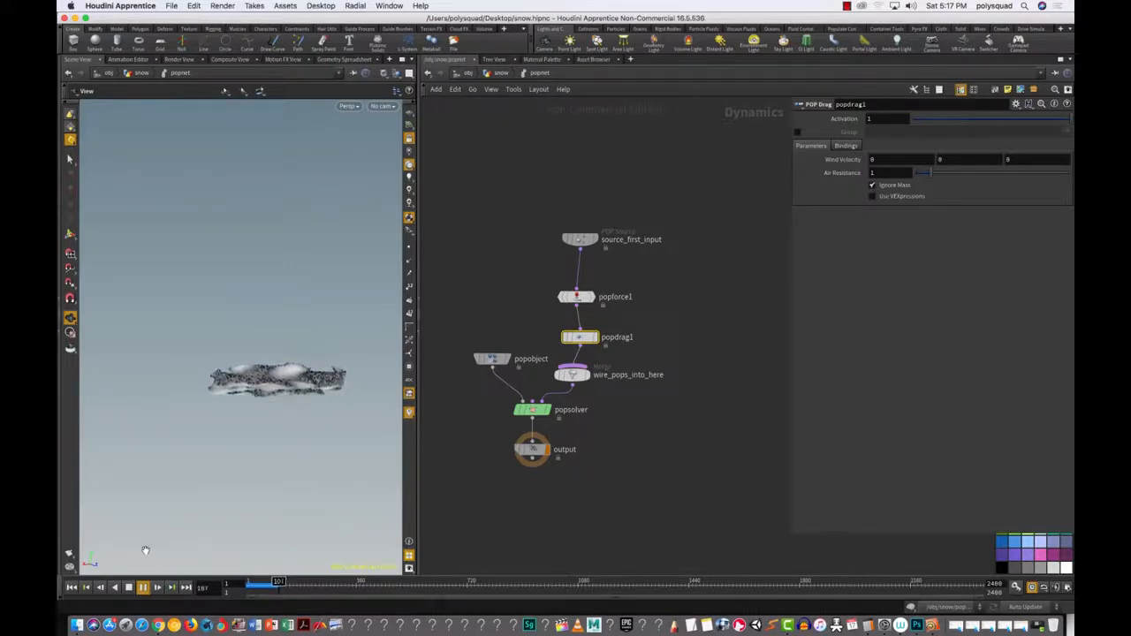
left_click(129, 587)
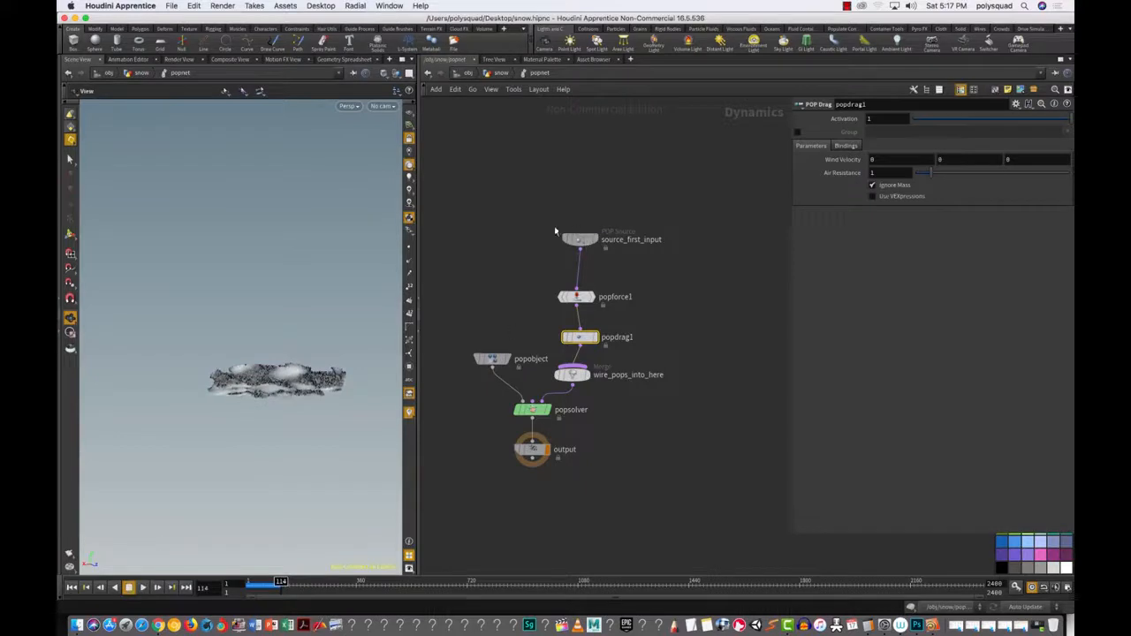
Step: Set the Impulse Count of source_first_input to 500, replay the simulation from the first frame and examine the snowfall
left_click_drag(567, 224, 578, 248)
left_click(891, 162)
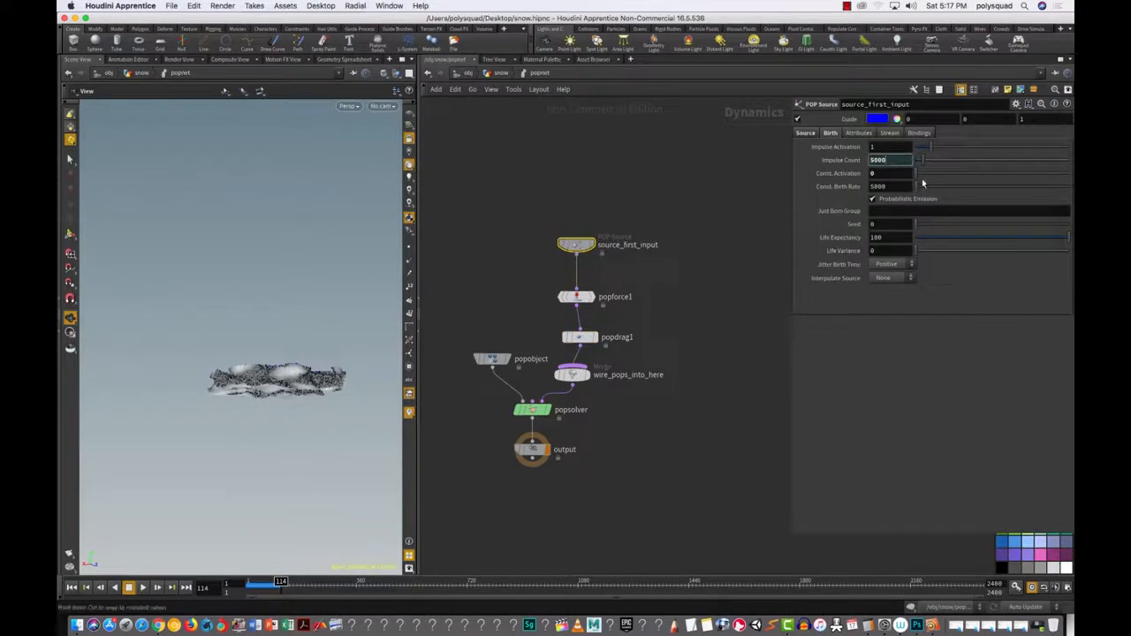
type("500")
key("Return")
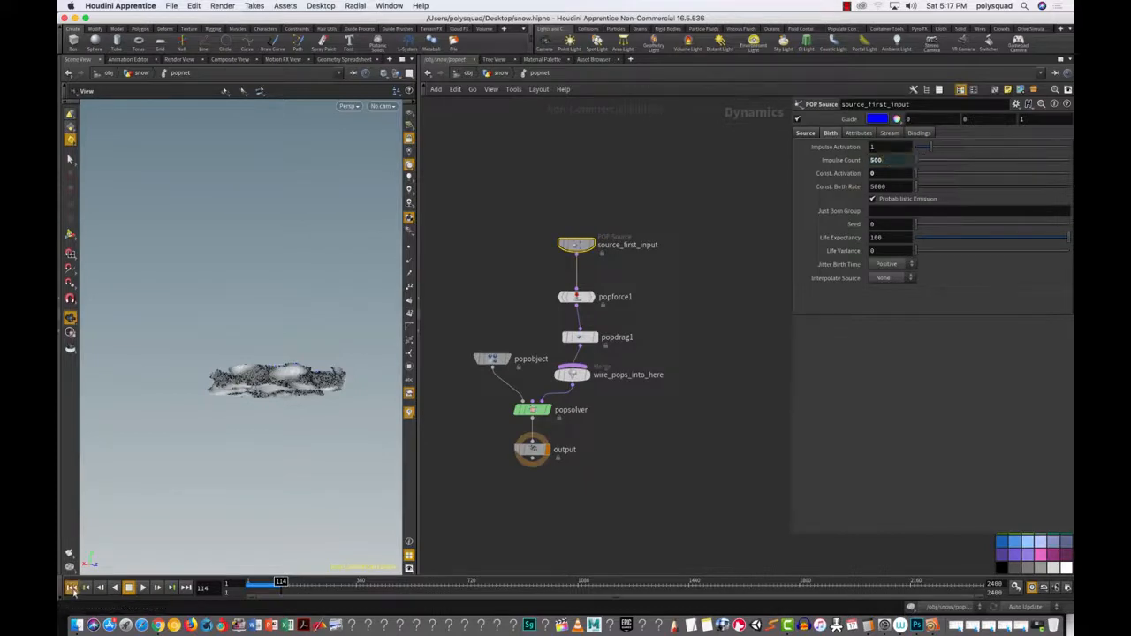
left_click(72, 587)
left_click(142, 587)
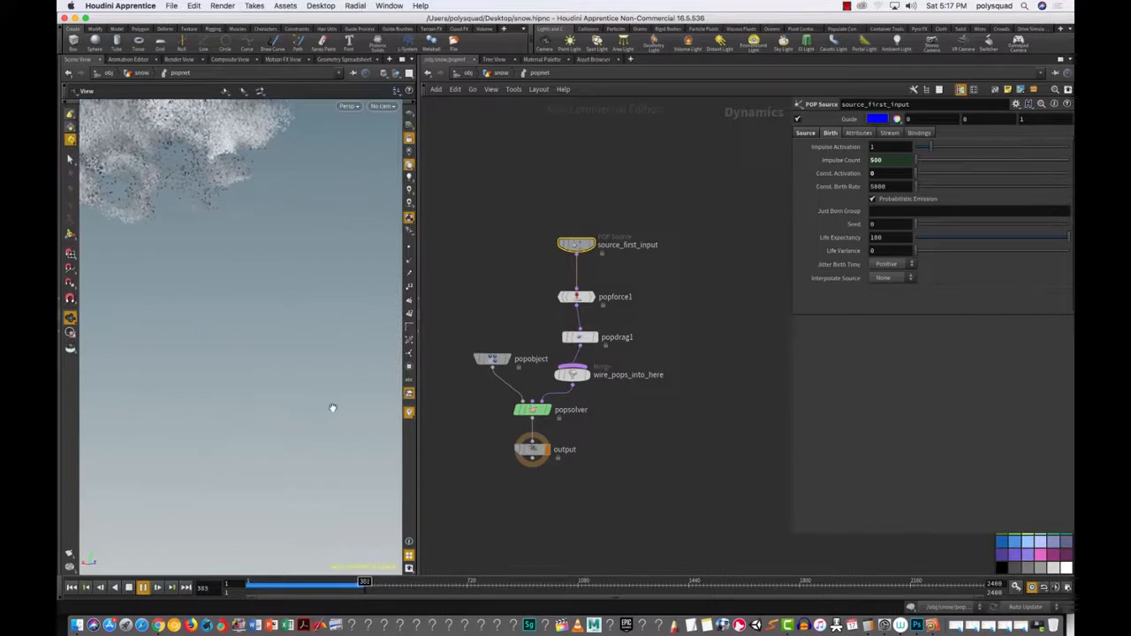
key("space+g")
left_click_drag(280, 434, 295, 401)
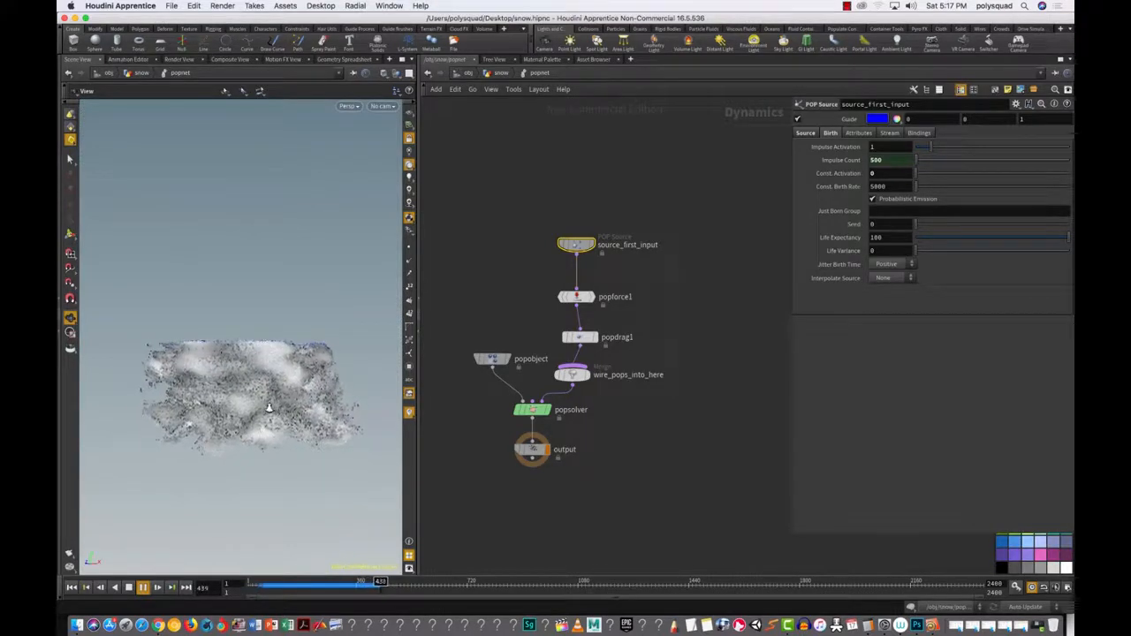
scroll(328, 397, "up", 3)
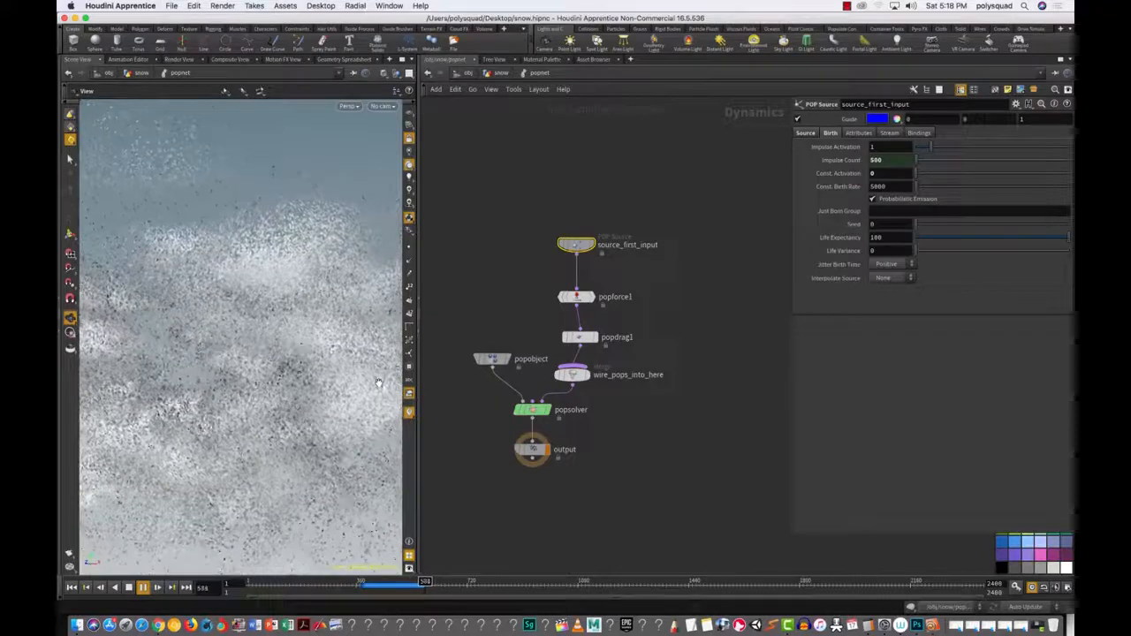
Step: Return to the object level and create a new camera from a view over the terrain and falling snow
left_click(579, 297)
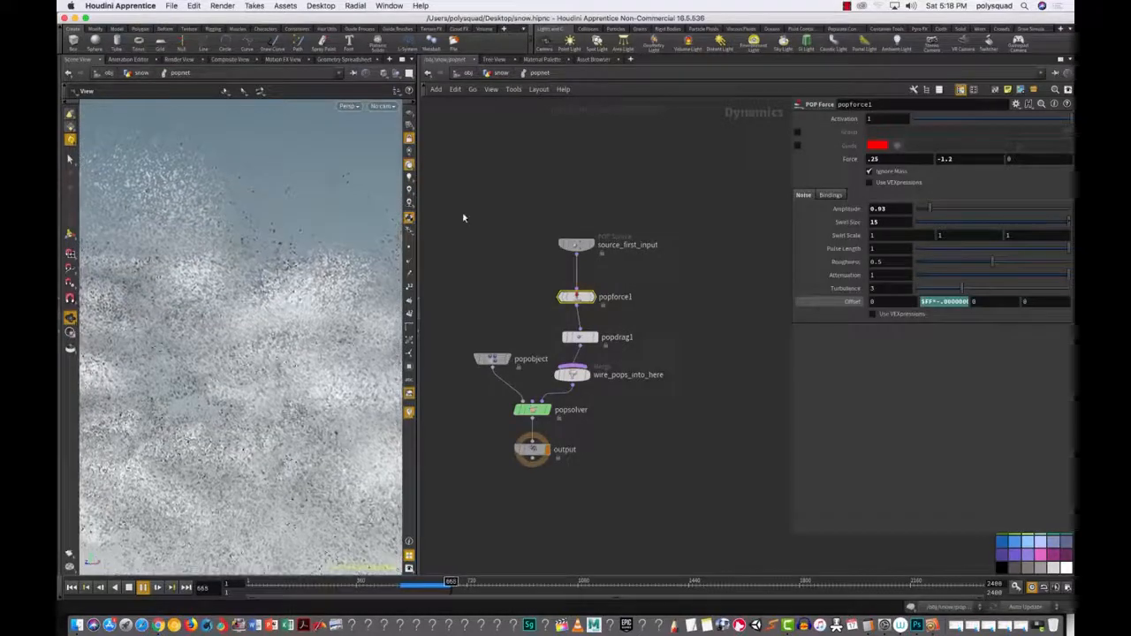
left_click(499, 74)
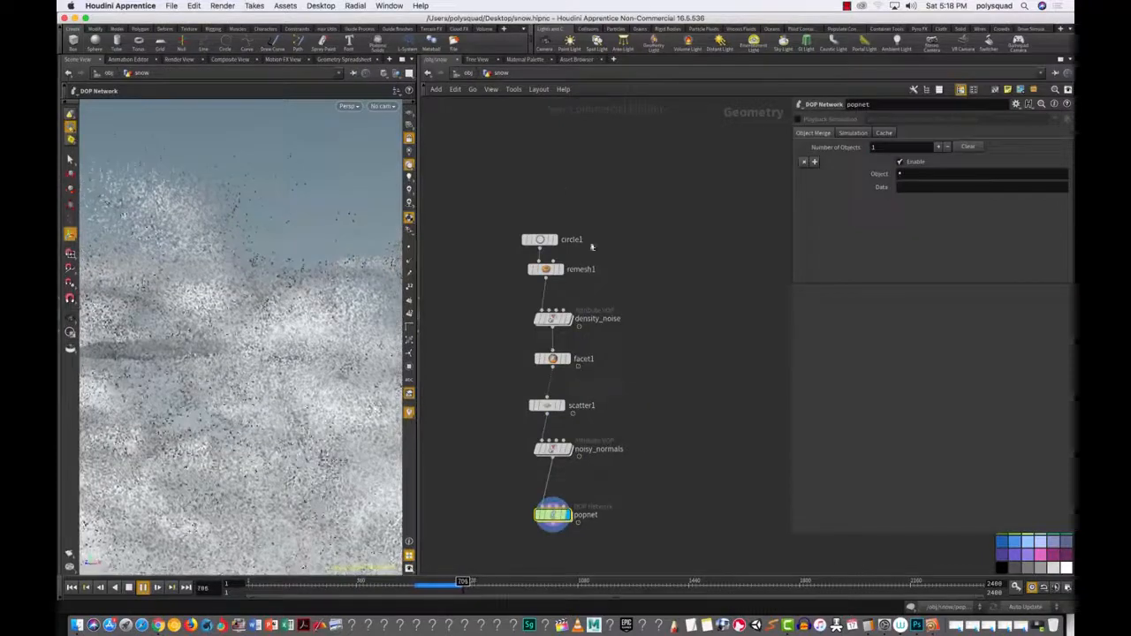
left_click(466, 74)
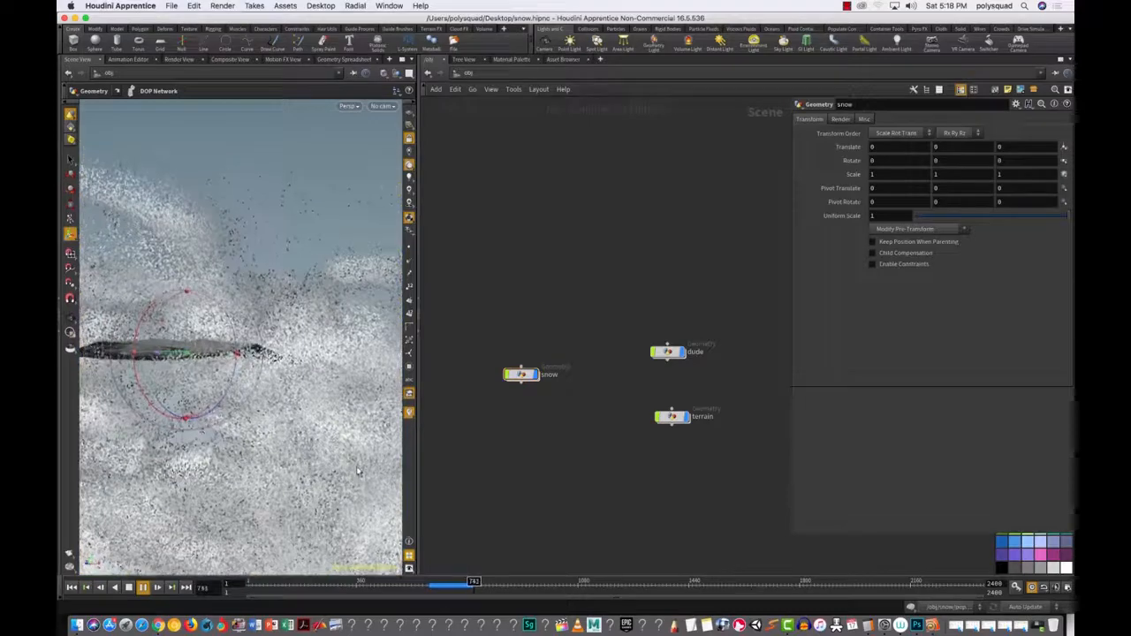
key("Escape")
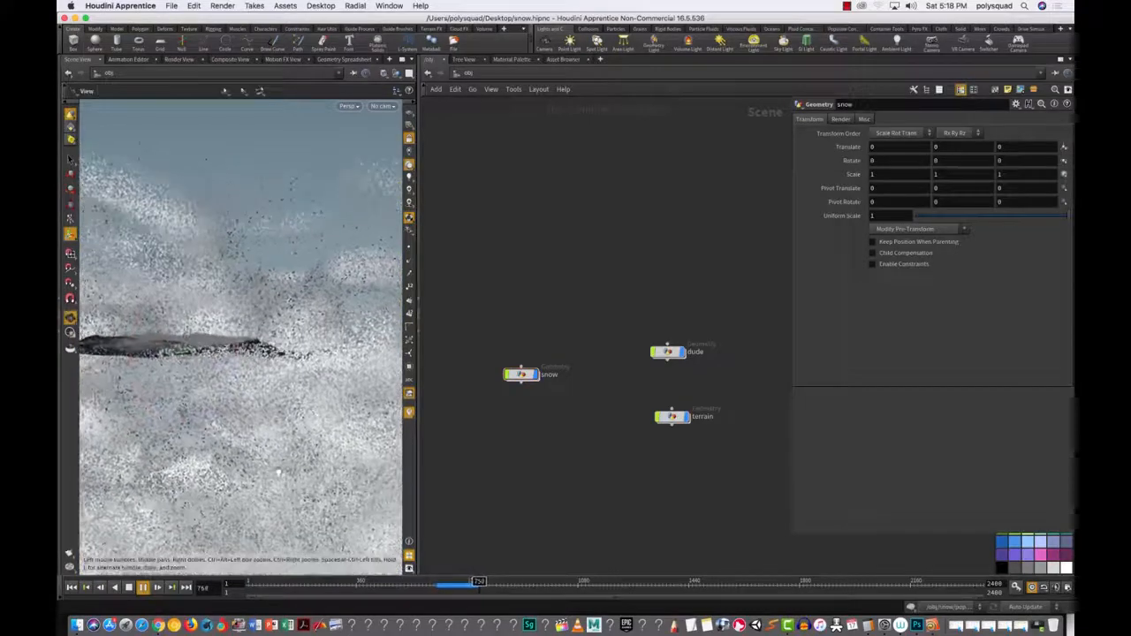
left_click_drag(279, 472, 224, 469)
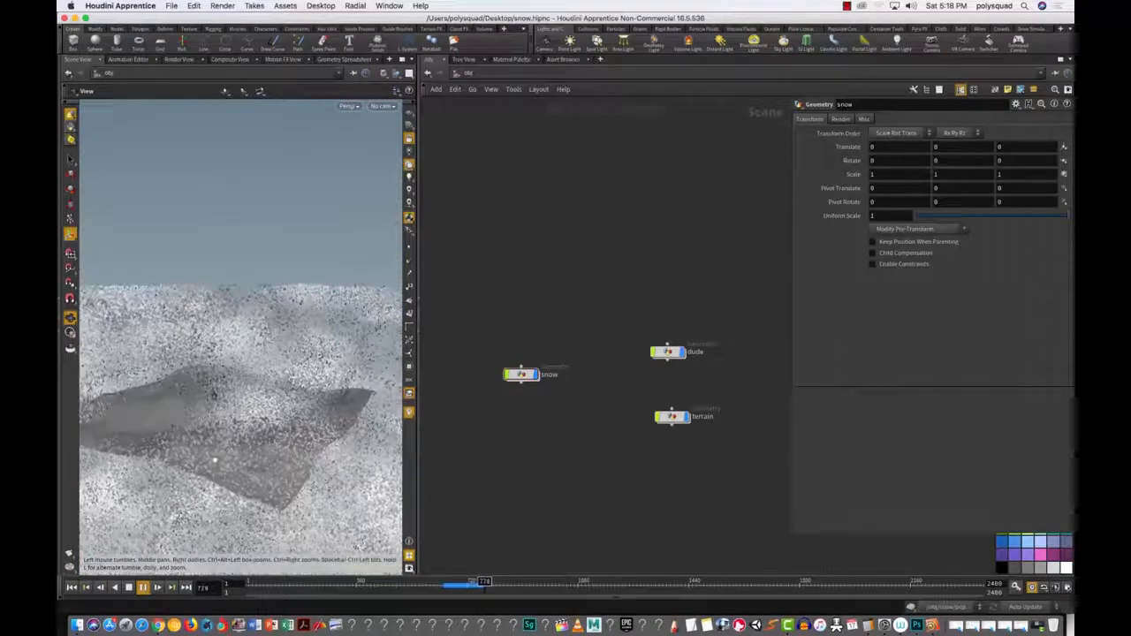
key("Return")
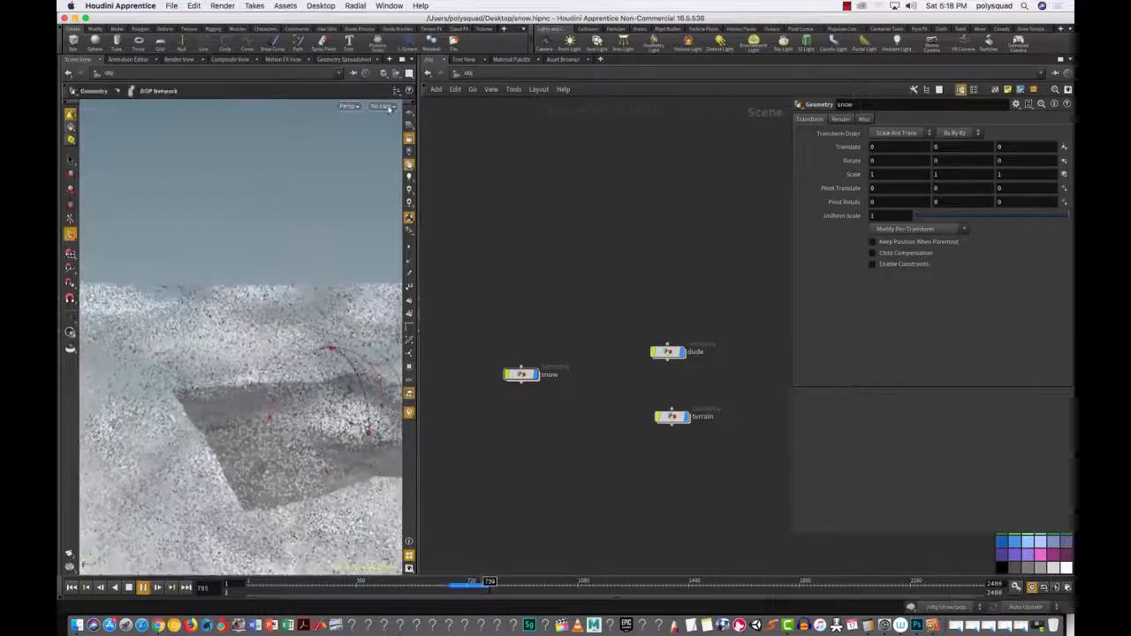
left_click(382, 105)
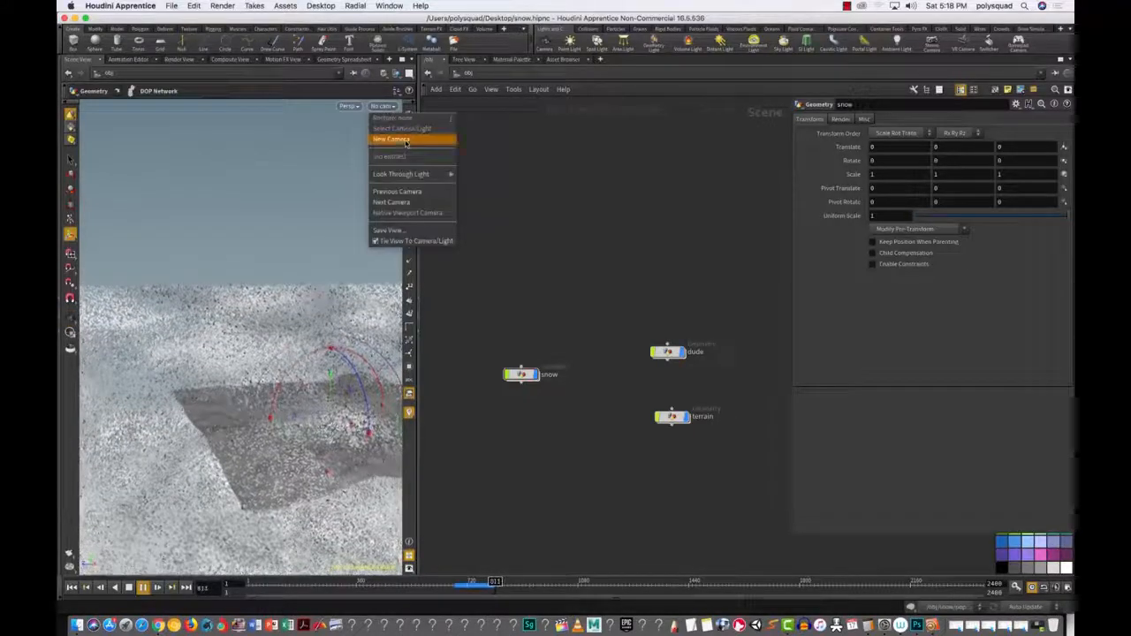
left_click(392, 138)
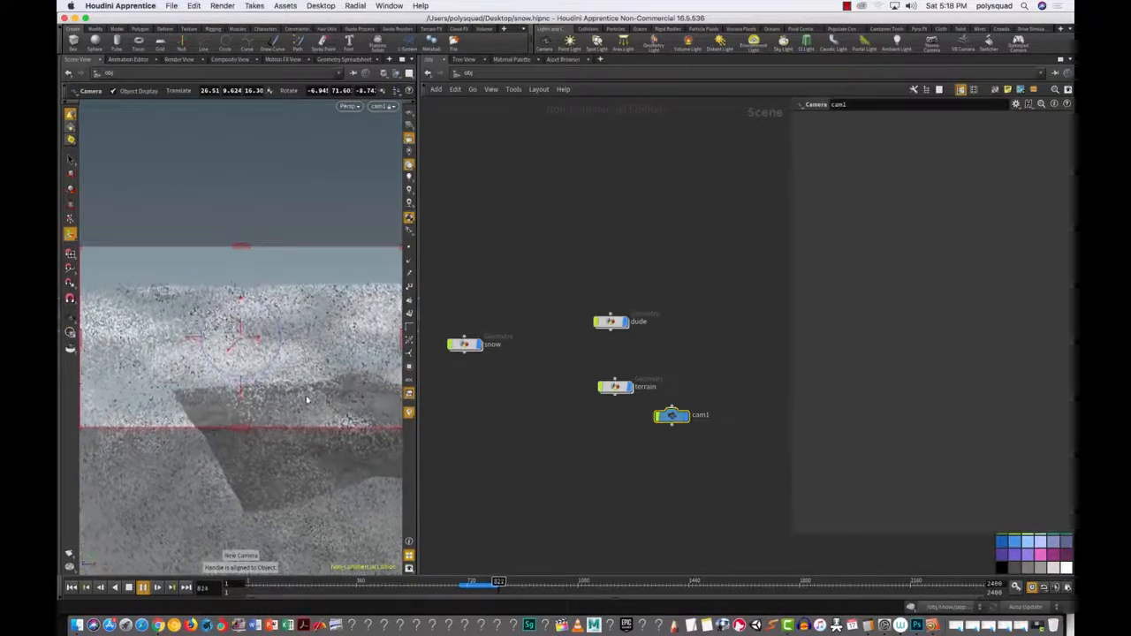
Step: Select the dude object and frame the figure standing on the terrain through cam1
left_click_drag(578, 283, 626, 361)
left_click_drag(273, 372, 328, 351, "alt")
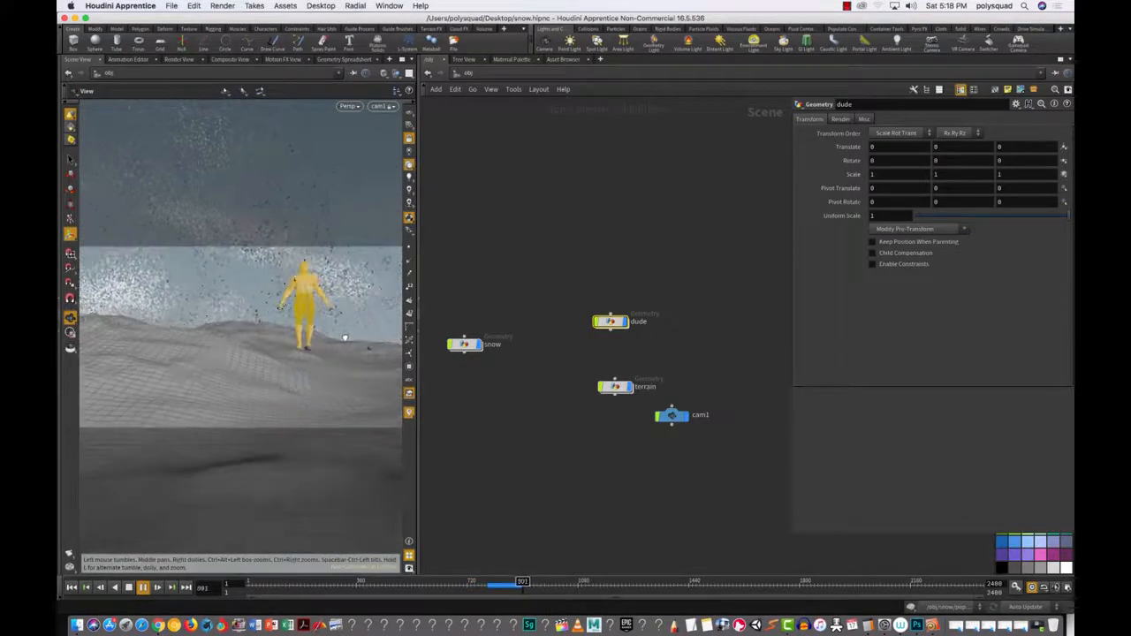
key("Escape")
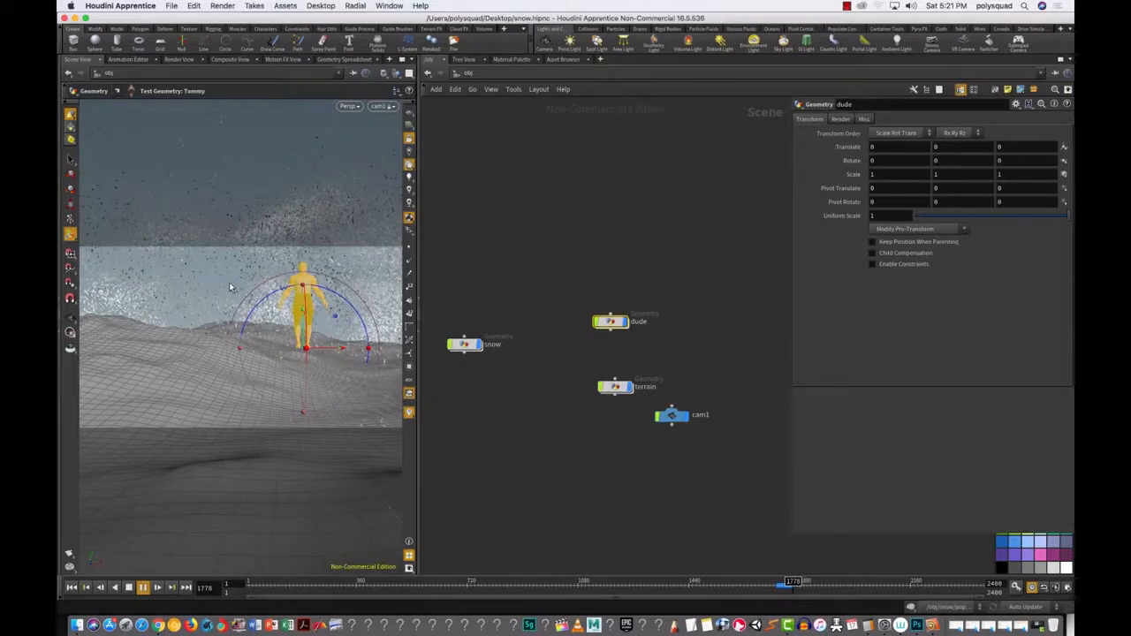
Step: Set the viewport's geometry display options to show particles as Discs
key("d")
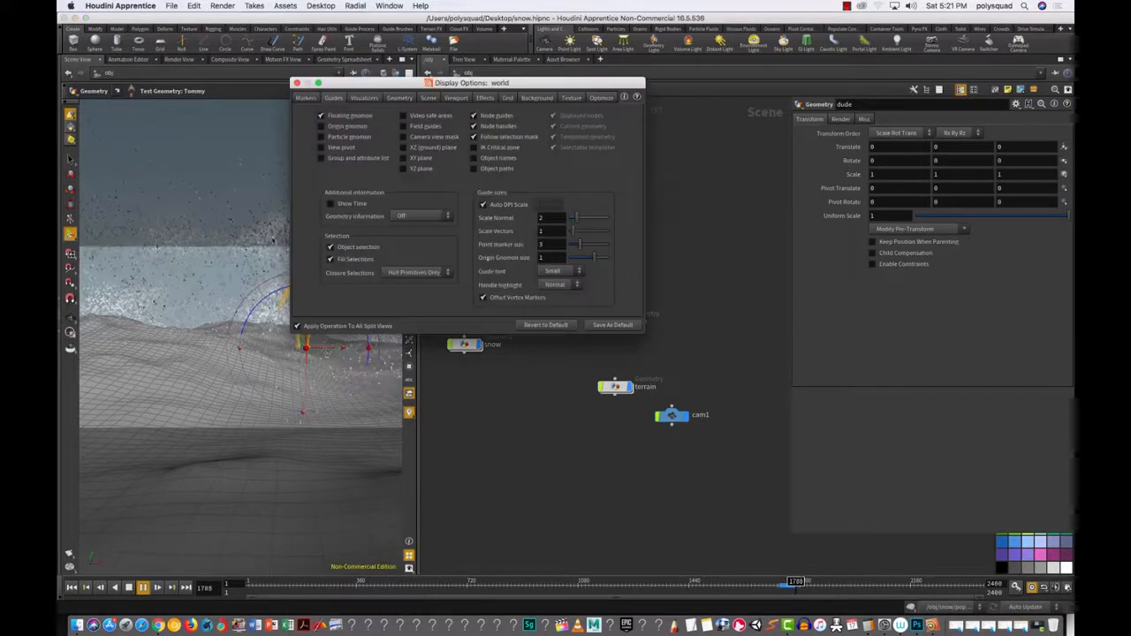
left_click(397, 100)
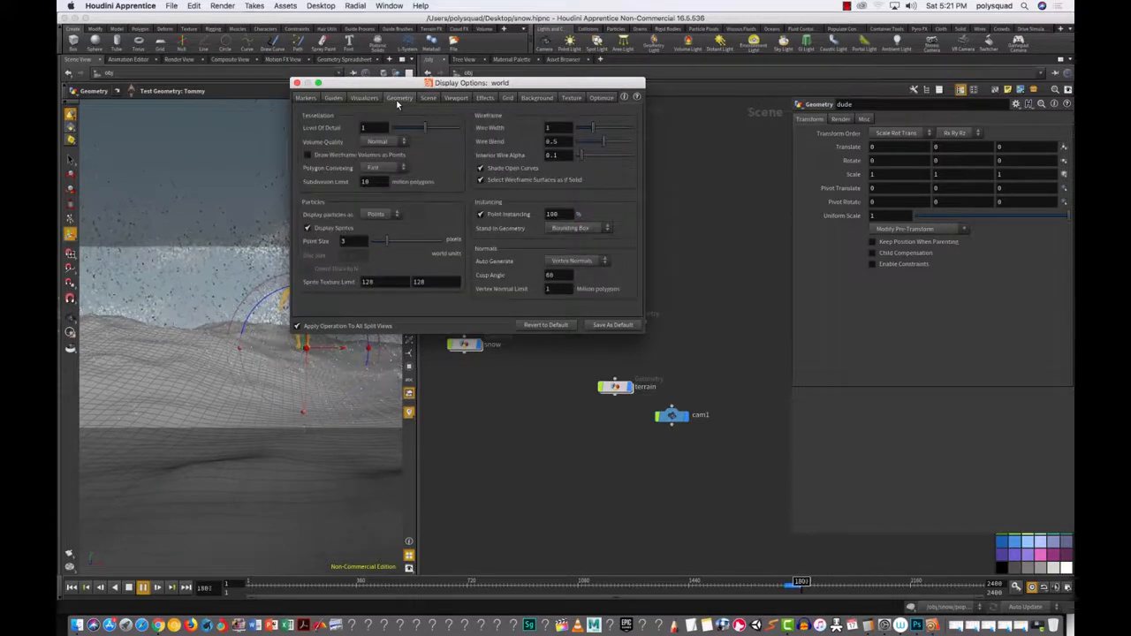
left_click(377, 216)
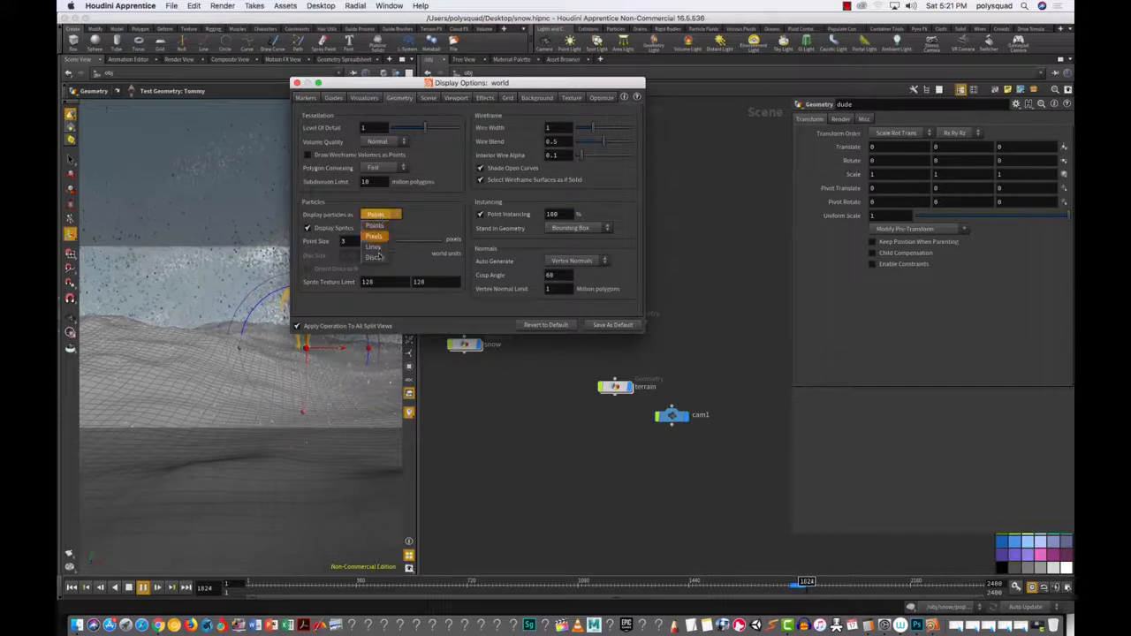
left_click(378, 258)
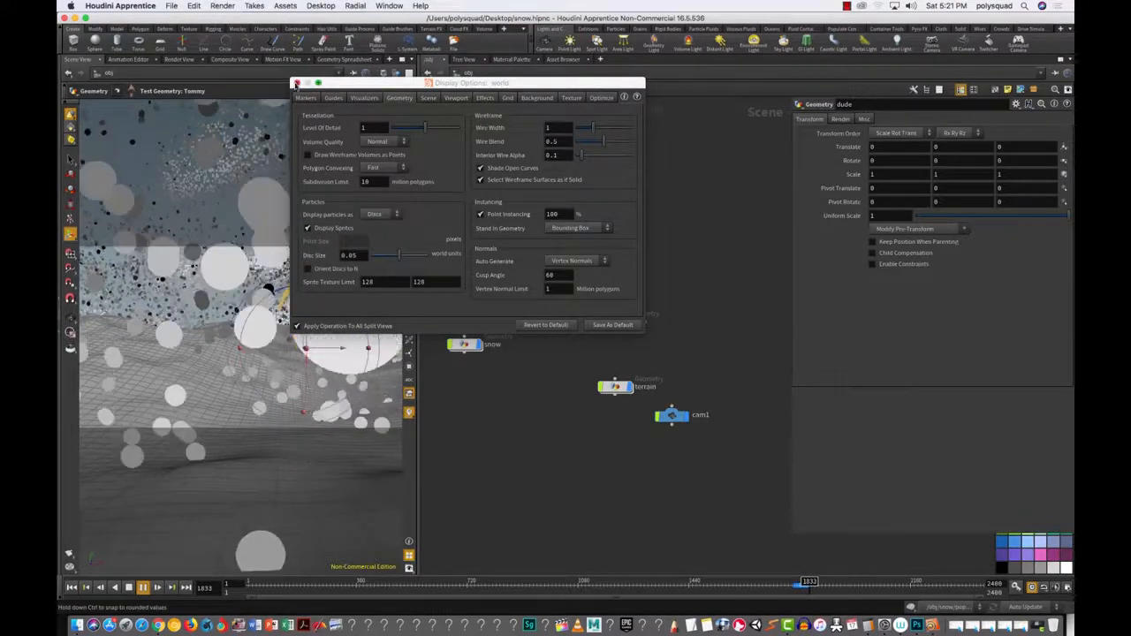
left_click(297, 83)
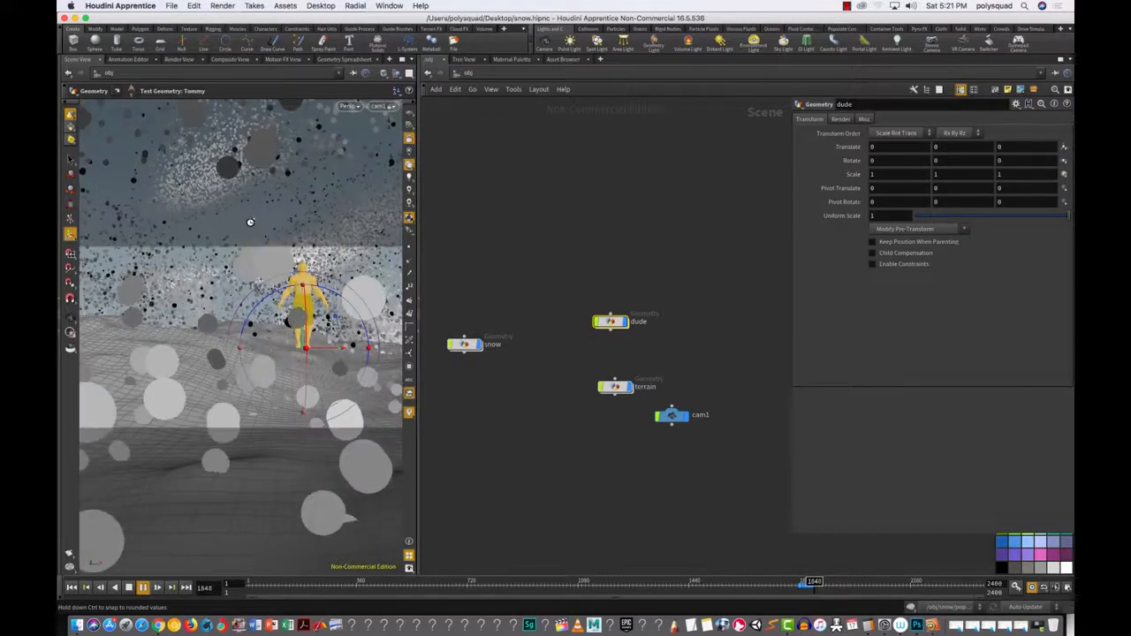
key("d")
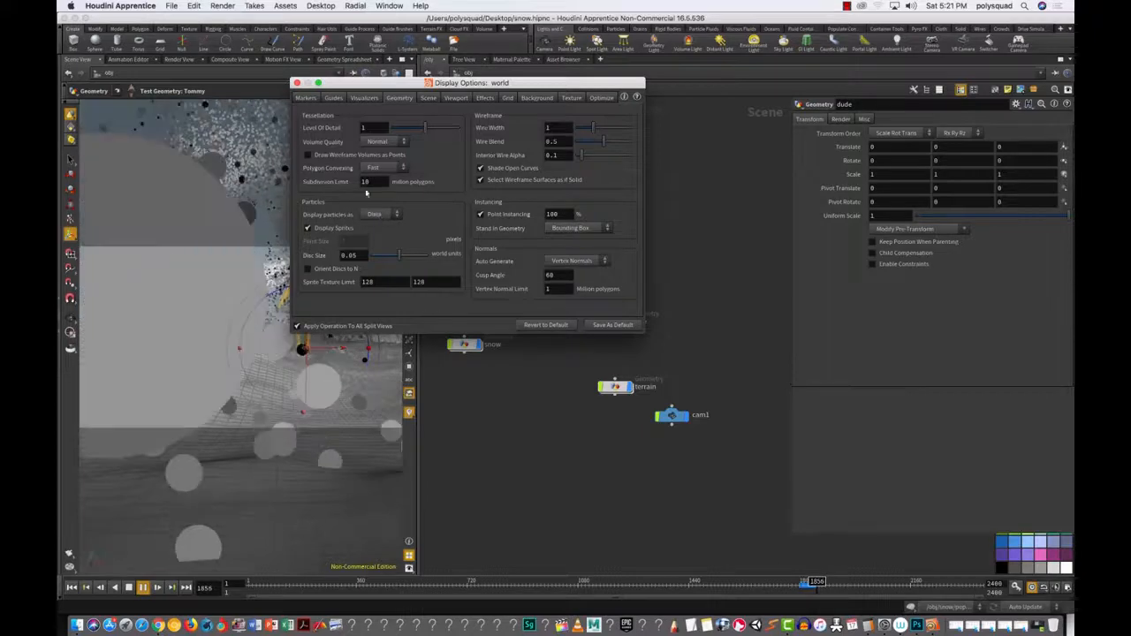
left_click(297, 83)
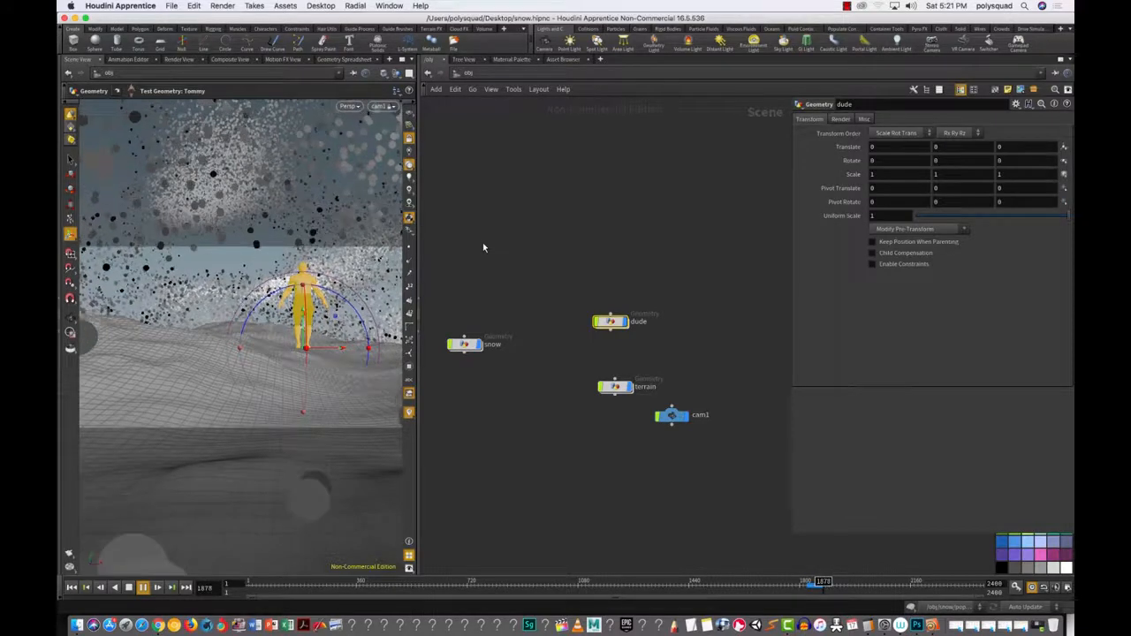
Step: Stop playback and cut the wire from aaflownoise1's noise output to the Cd input inside snow's density_noise network
left_click(129, 588)
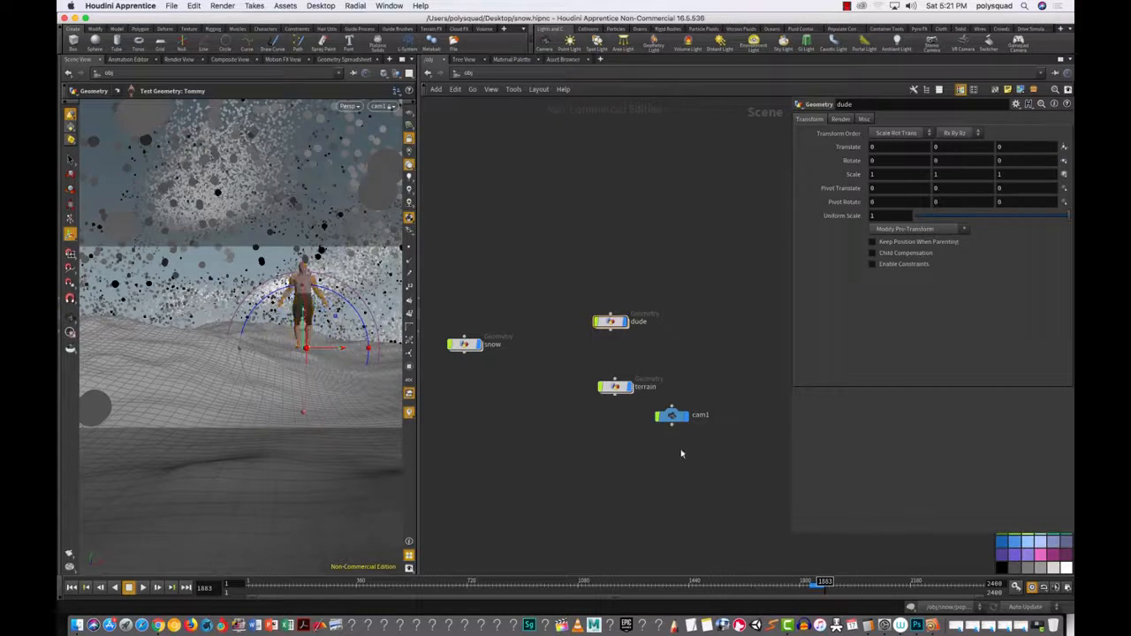
left_click_drag(459, 298, 536, 402)
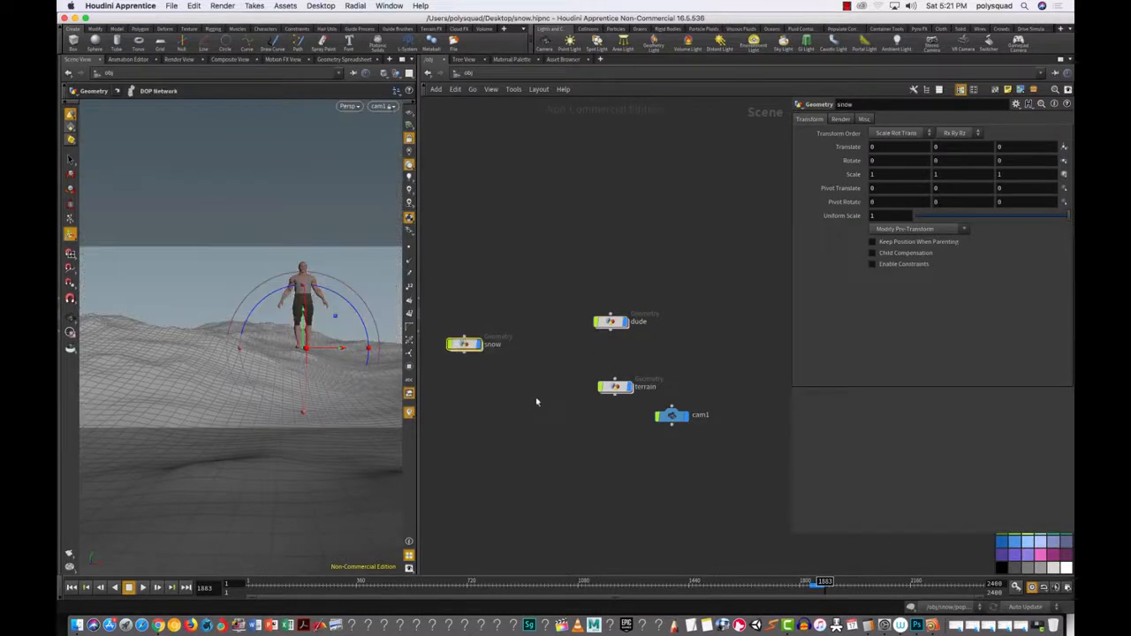
double_click(466, 346)
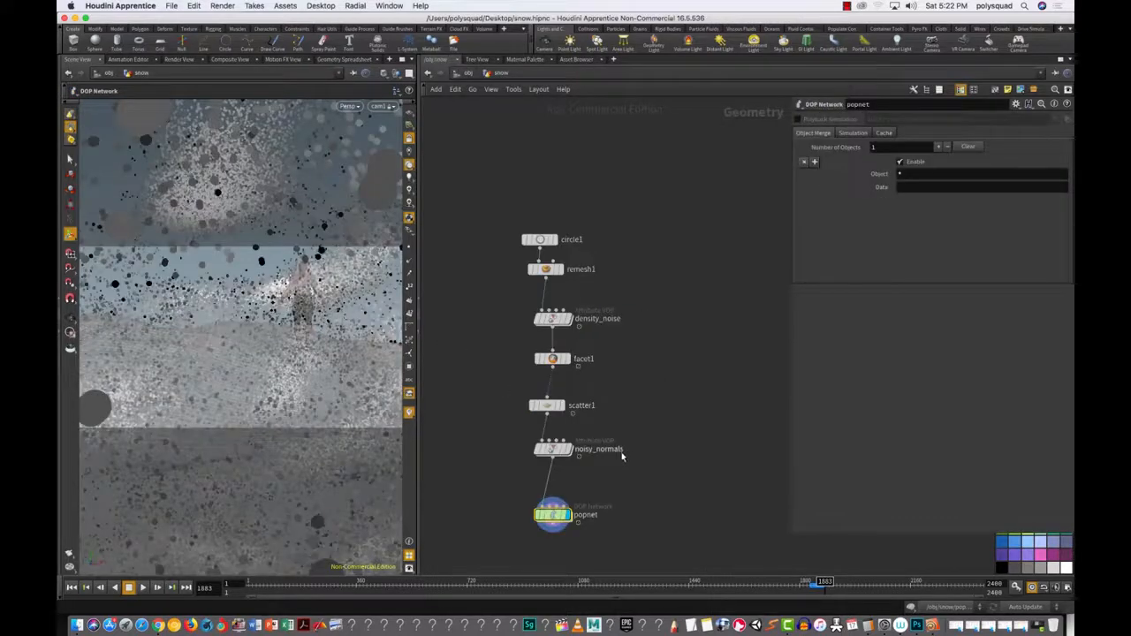
left_click_drag(507, 299, 606, 336)
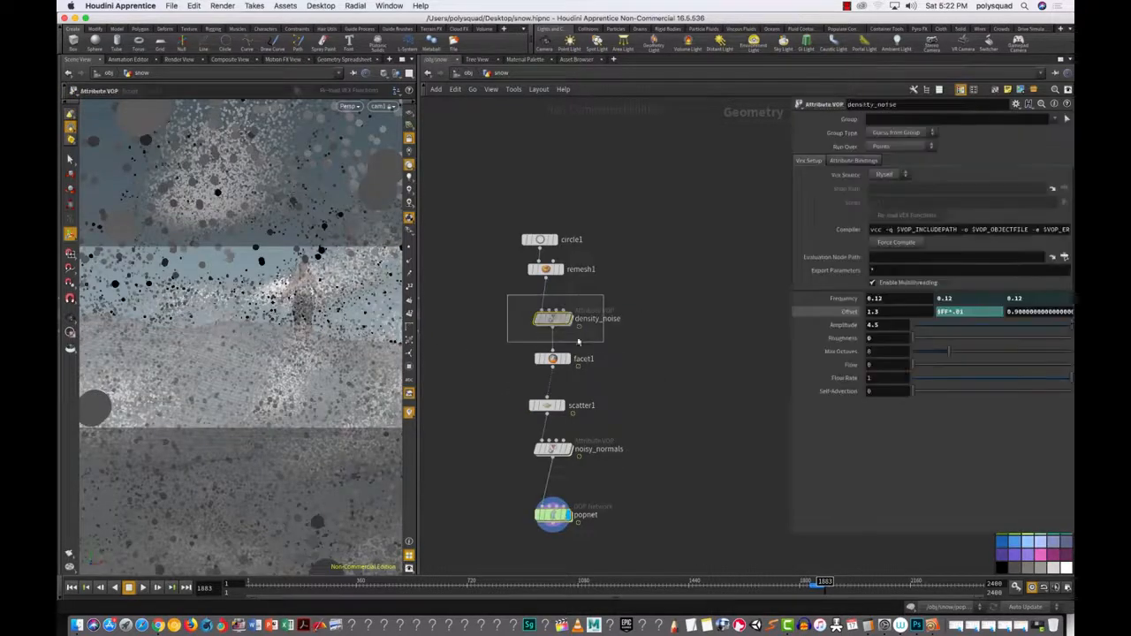
double_click(552, 318)
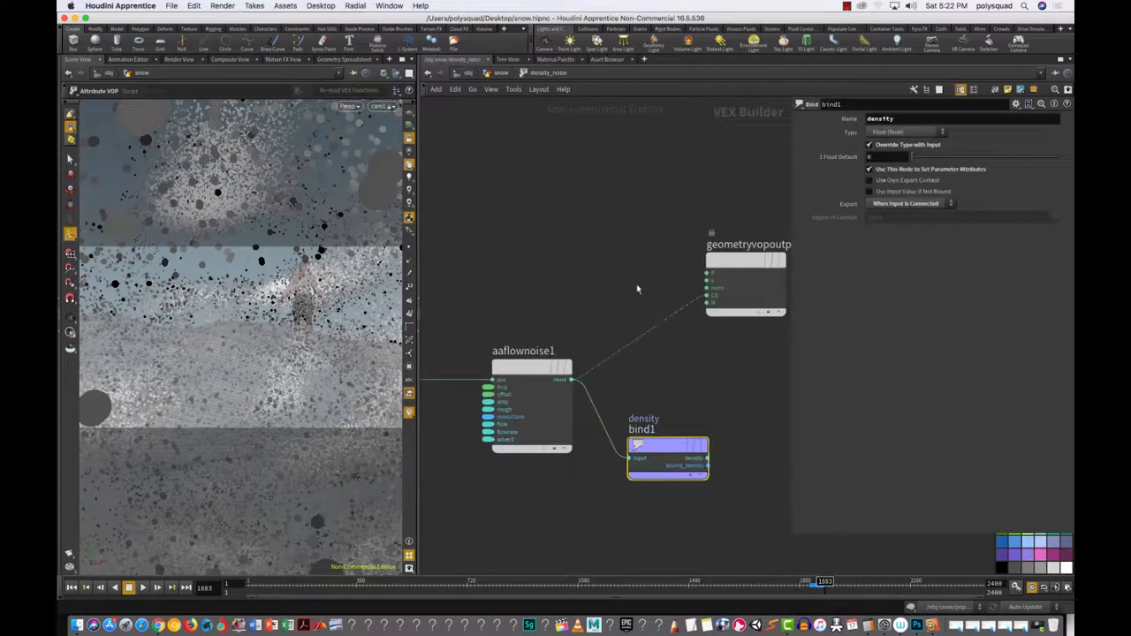
key("y")
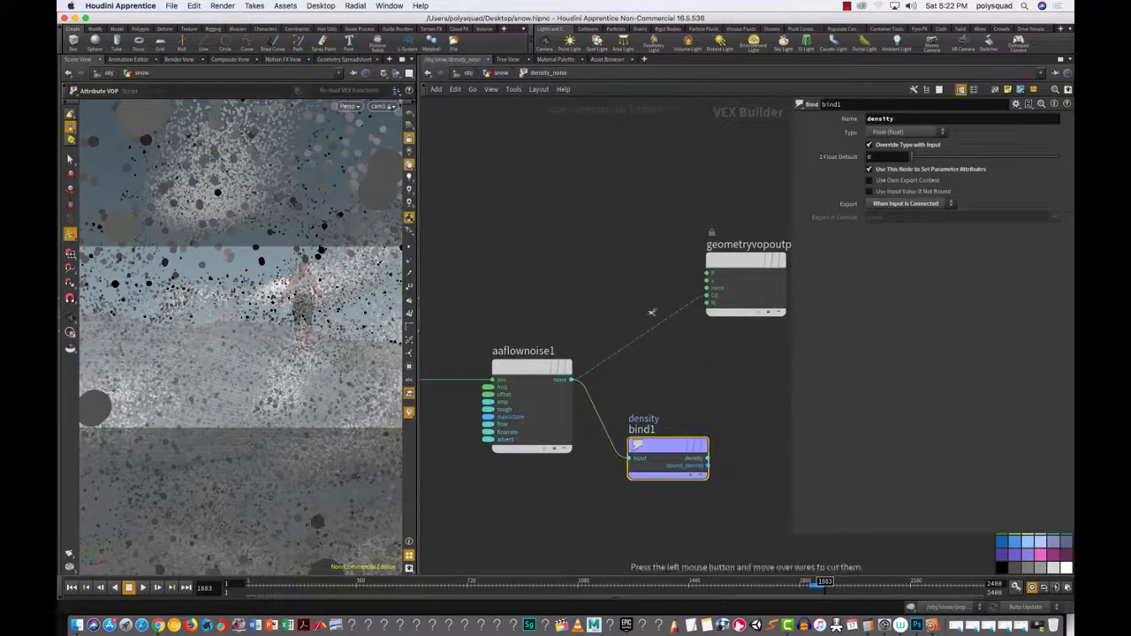
left_click_drag(674, 370, 669, 376)
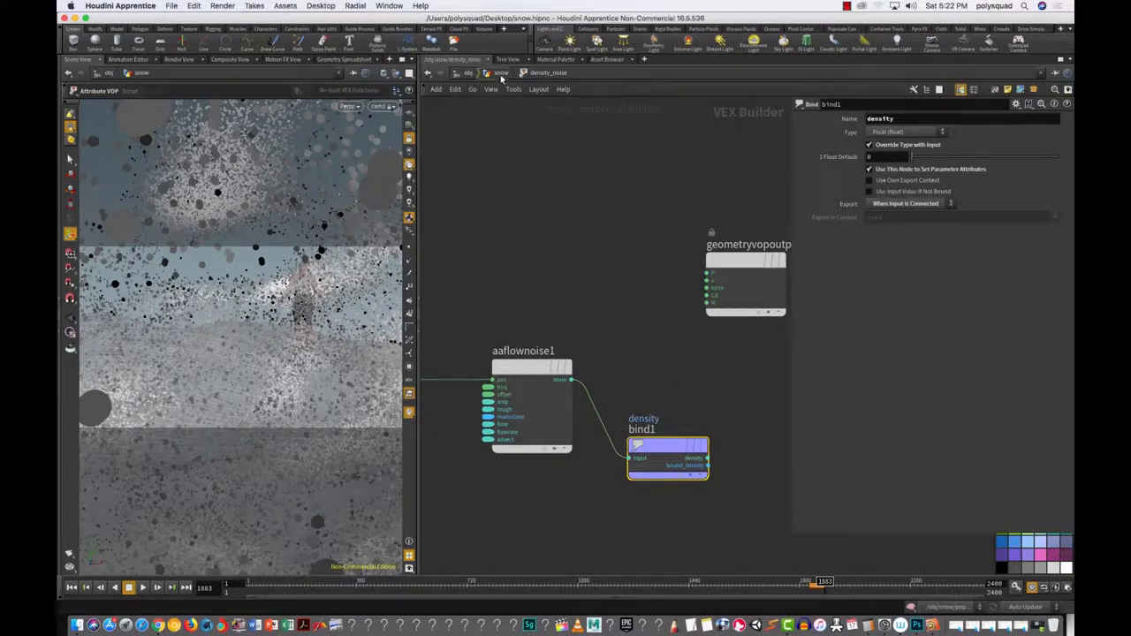
left_click(500, 72)
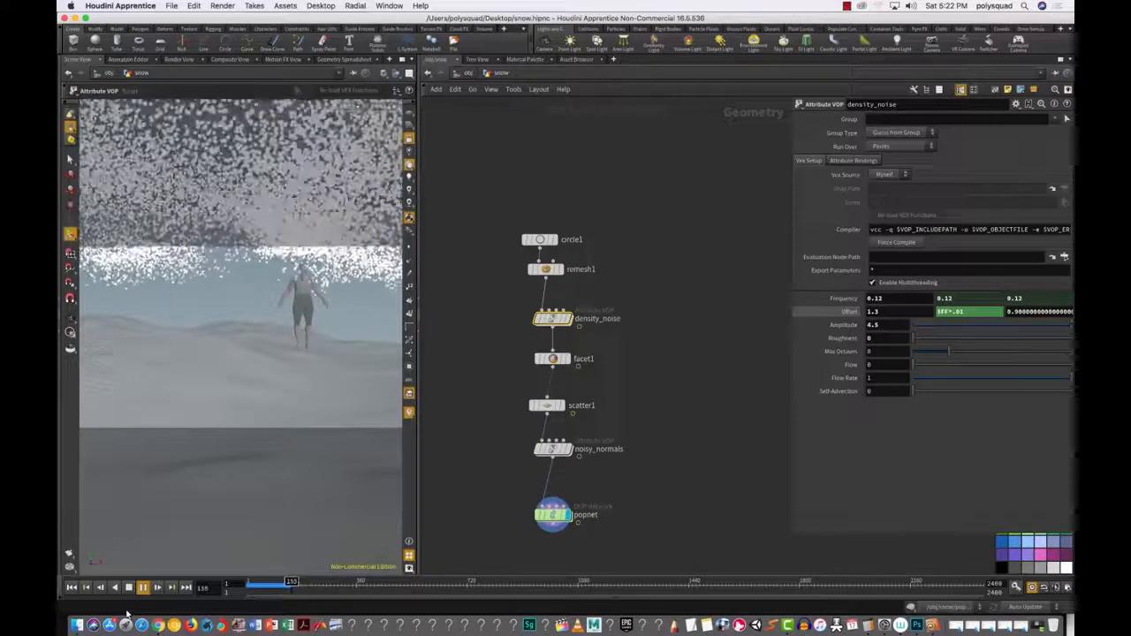
Step: Reconnect aaflownoise1's noise output to the Cd input of the geometry output node inside density_noise
key("u")
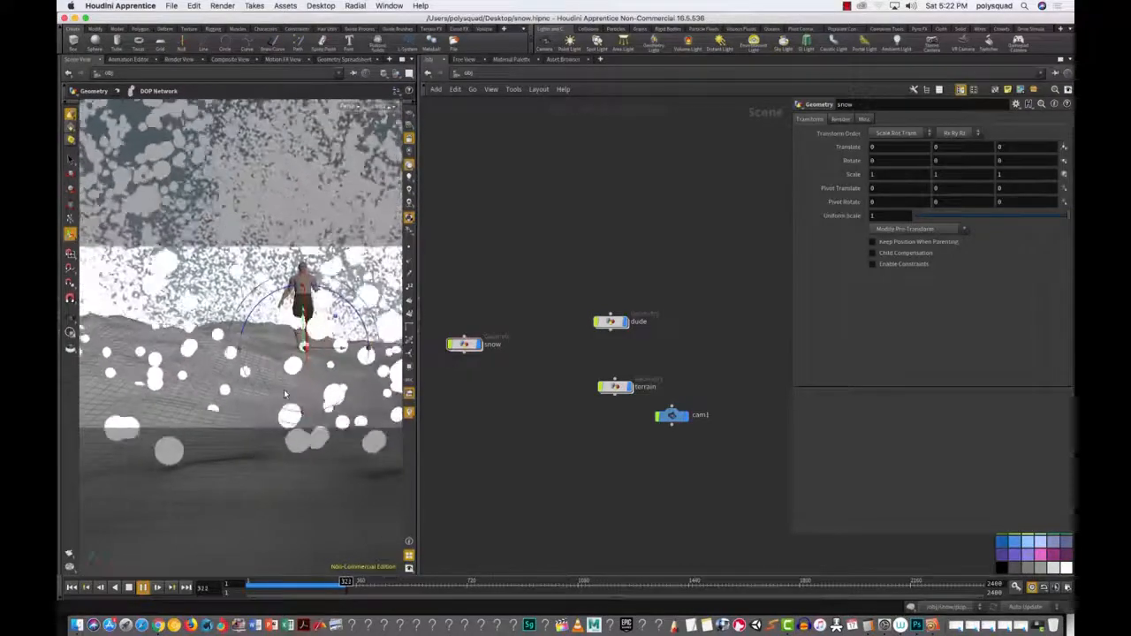
double_click(464, 343)
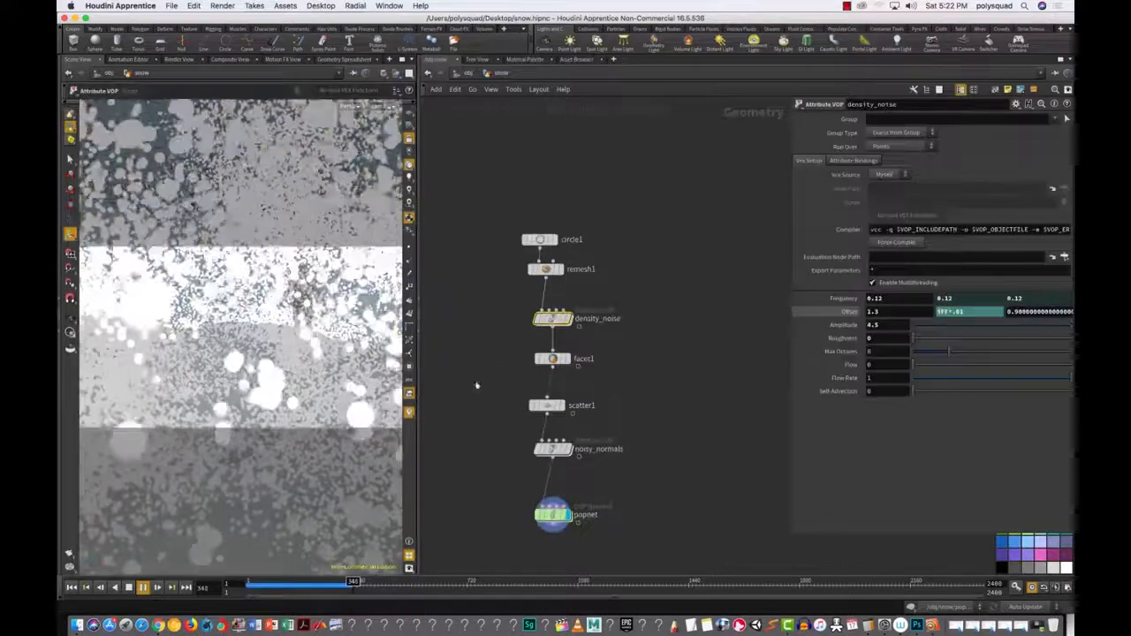
double_click(552, 319)
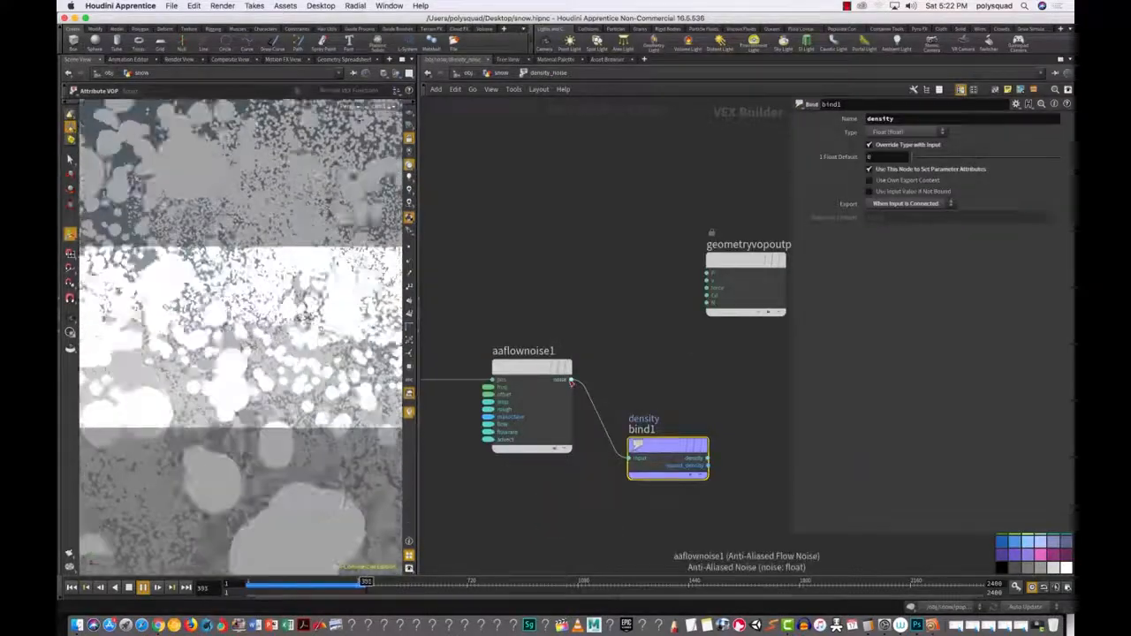
left_click(572, 380)
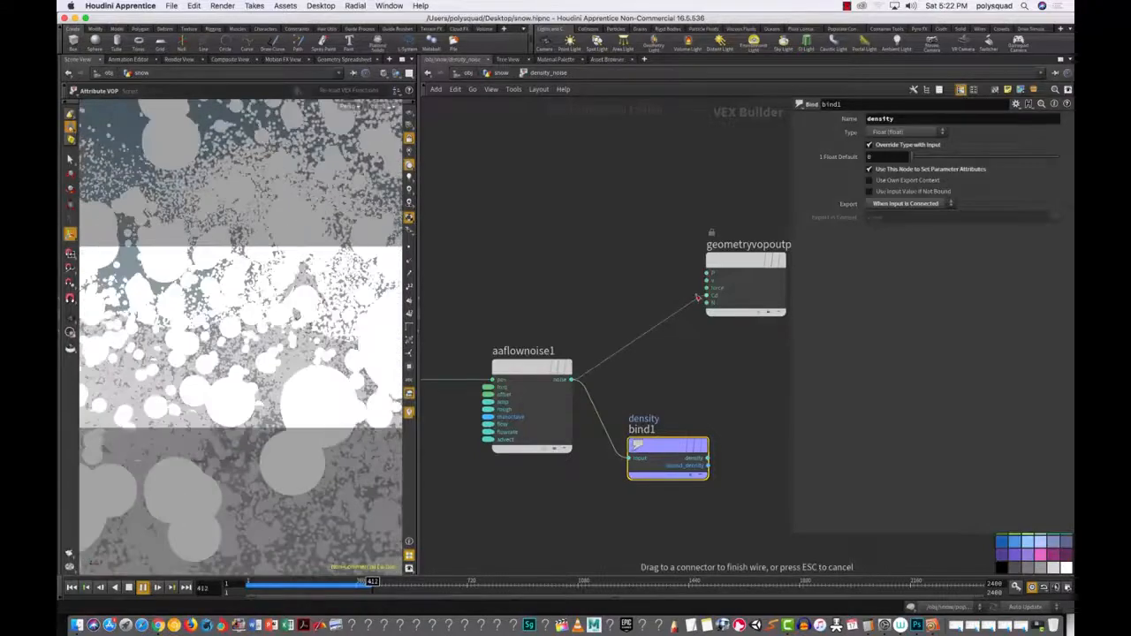
left_click(707, 297)
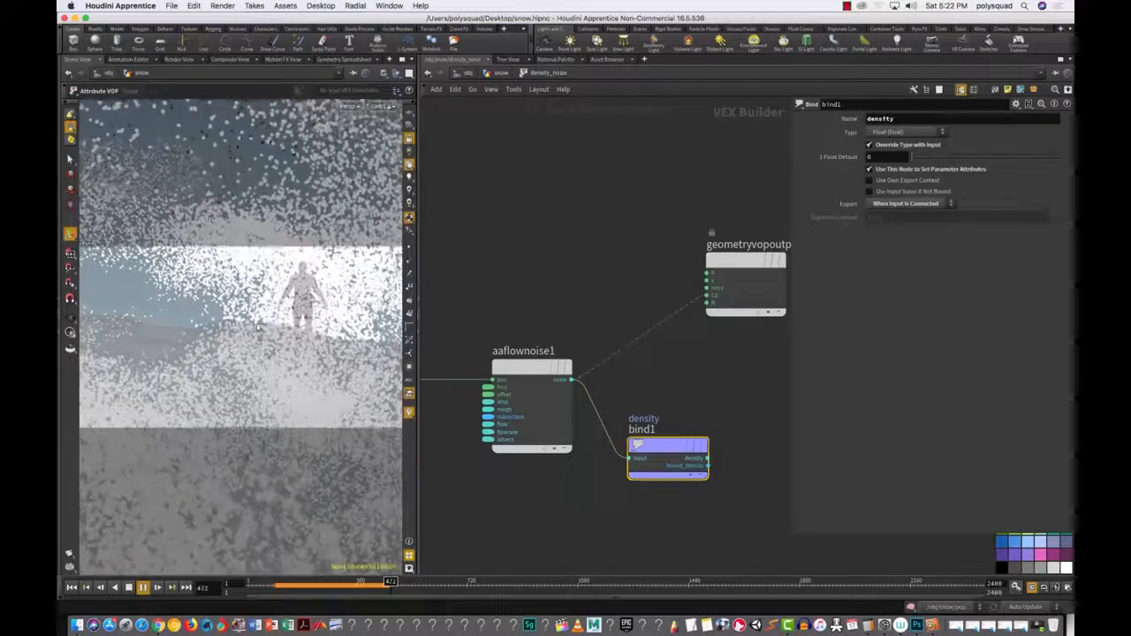
Step: Show the particles as Discs with a disc size of 0.05 in the viewport's geometry display options, and stop playback
key("d")
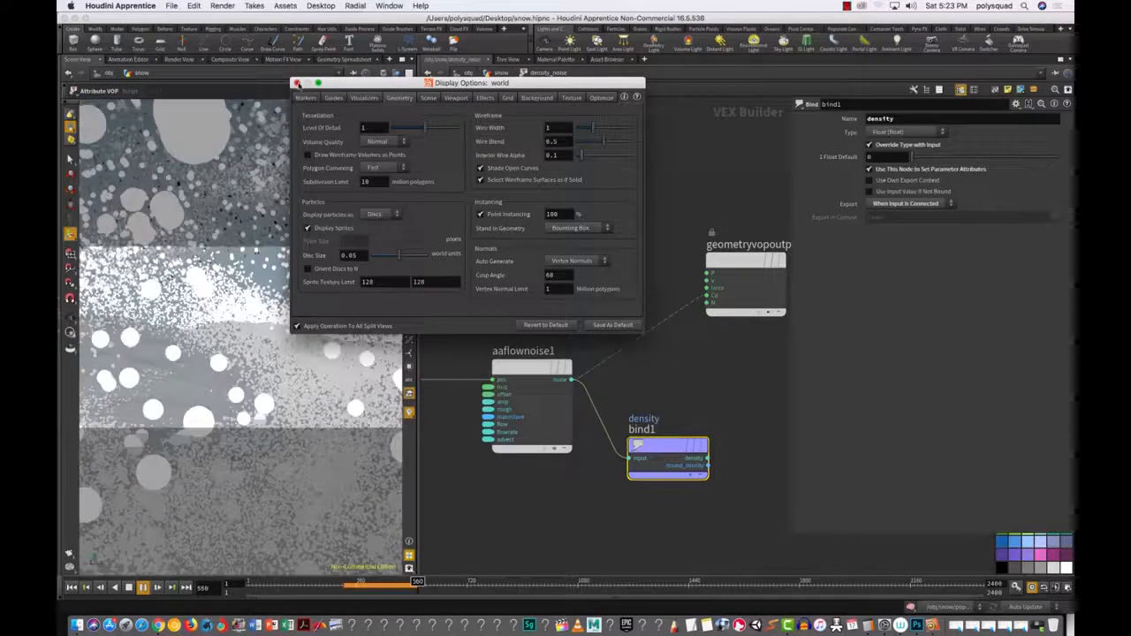
left_click(297, 82)
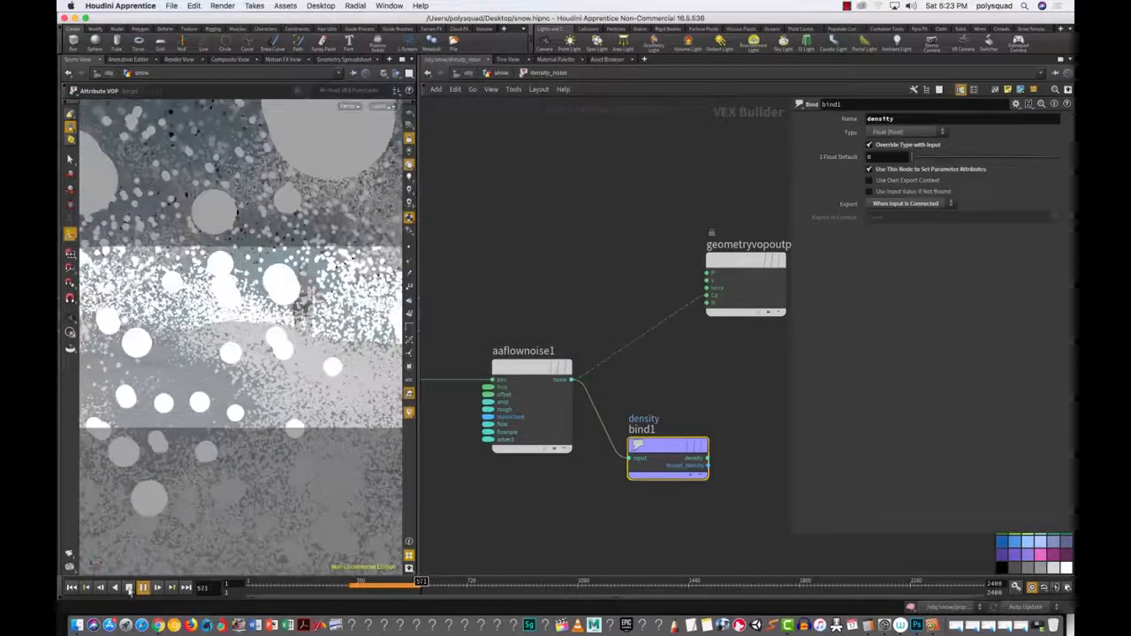
left_click(129, 588)
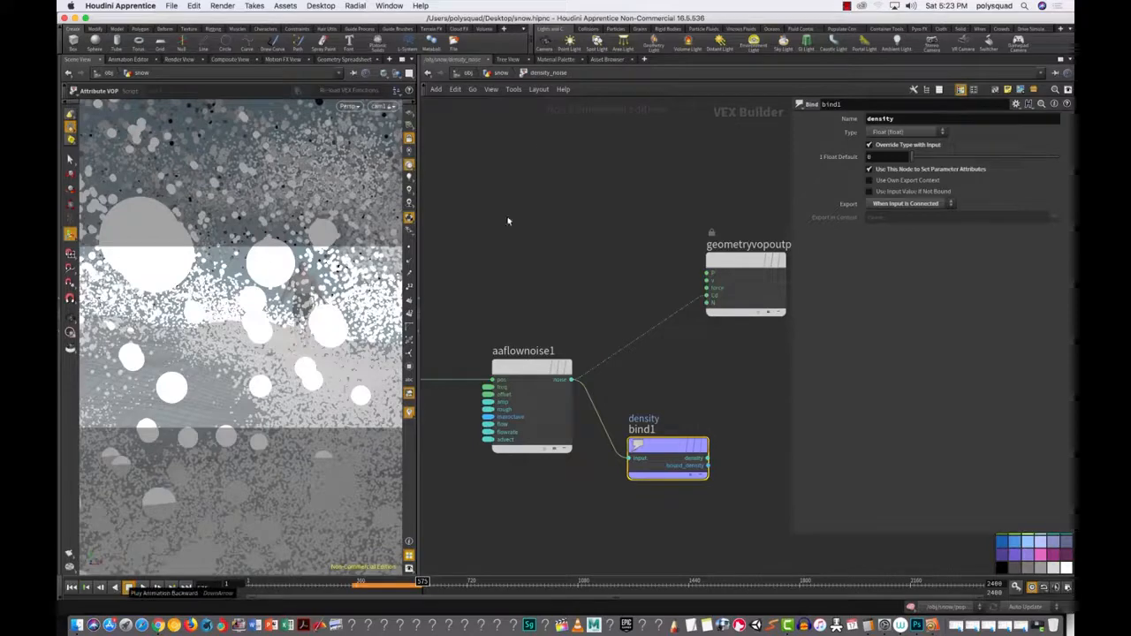
Step: Set the Force Total Count of scatter1 in the snow network to 100 and replay the simulation from the first frame
key("u")
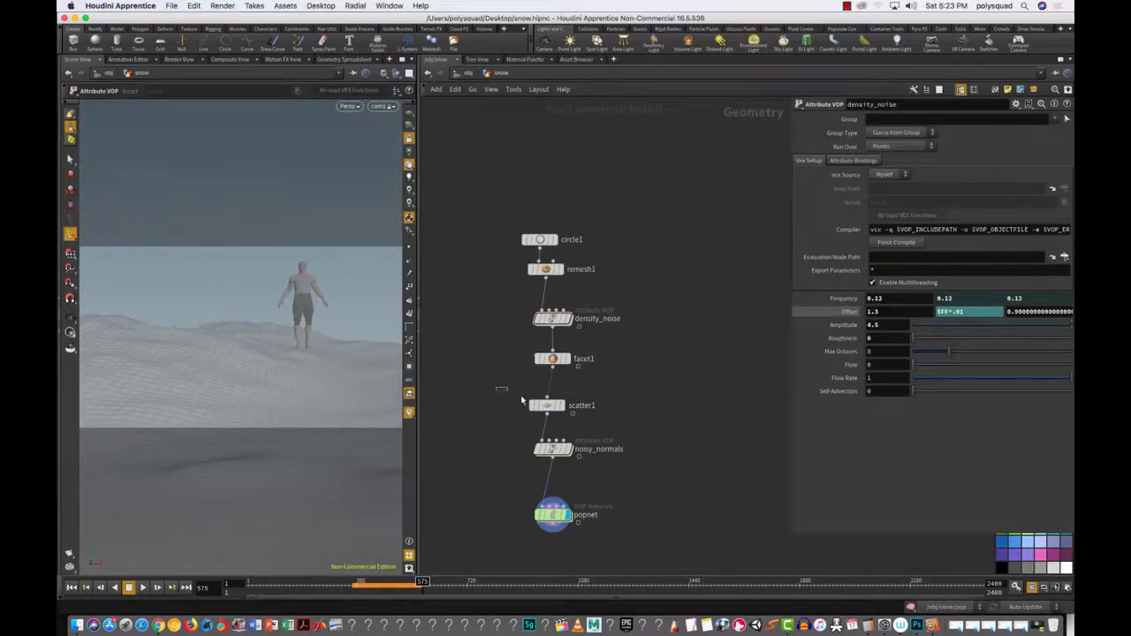
left_click_drag(508, 396, 594, 420)
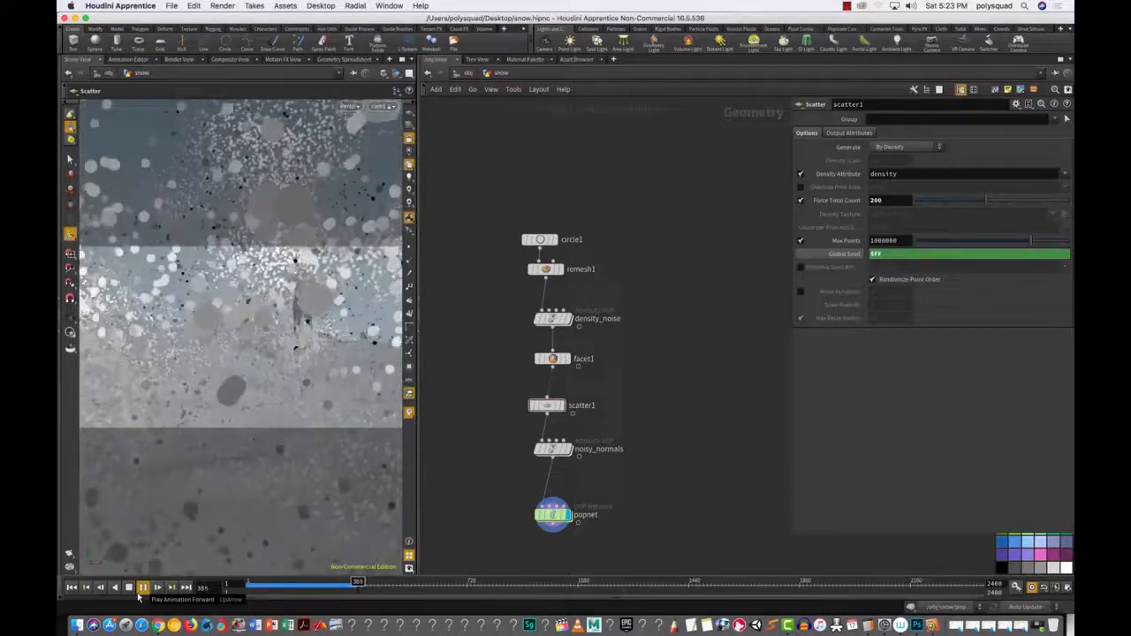
left_click_drag(891, 199, 864, 195)
type("100")
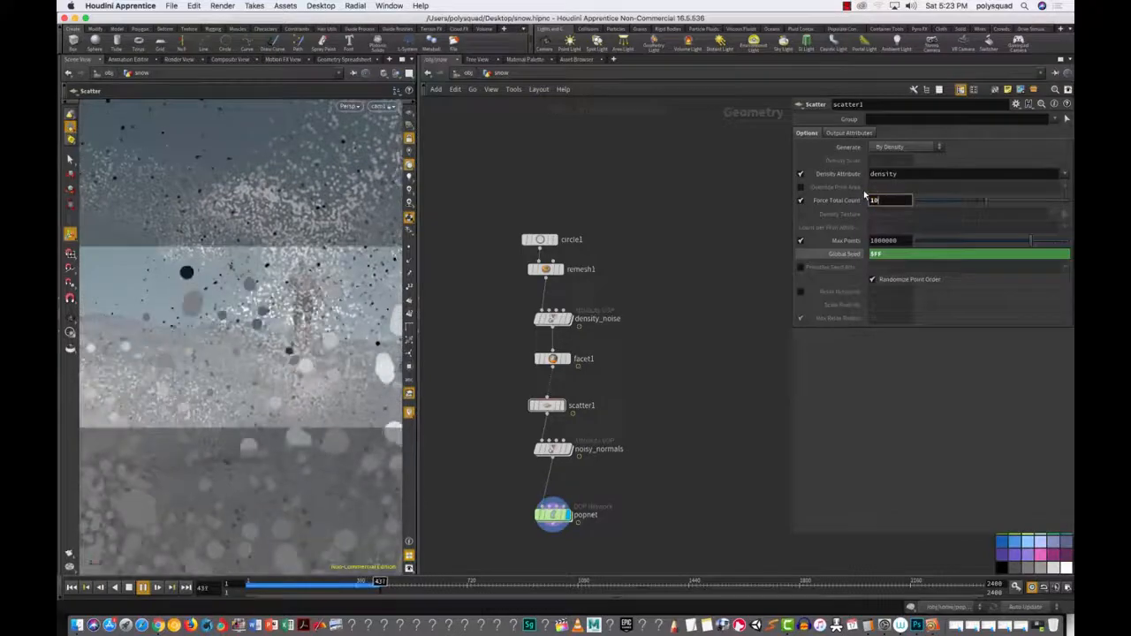
key("Return")
left_click(73, 587)
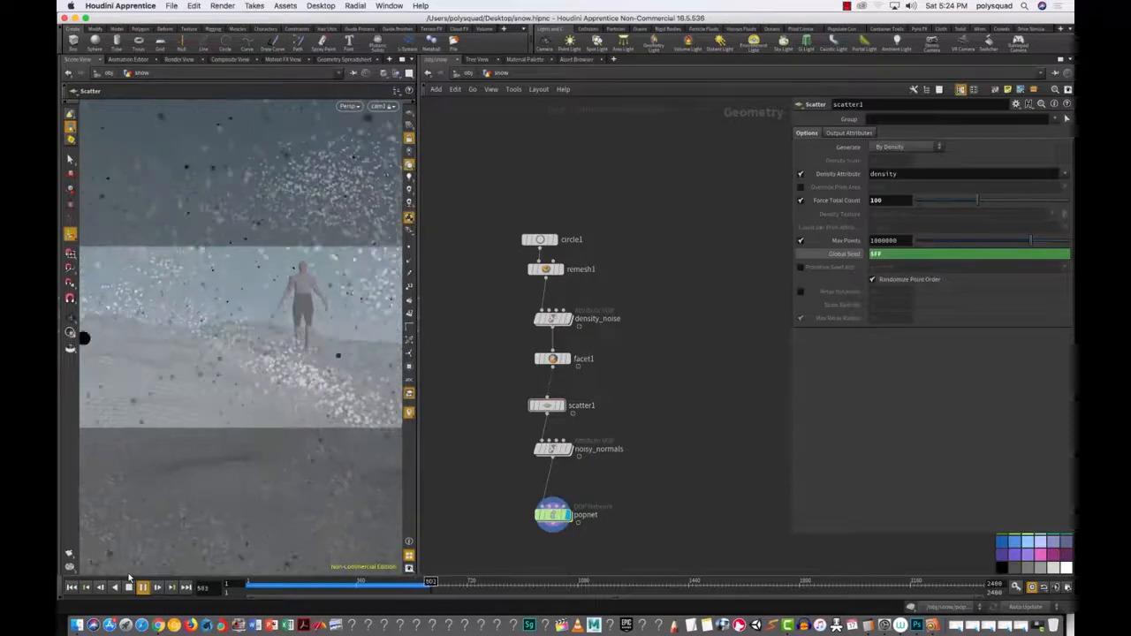
left_click(129, 588)
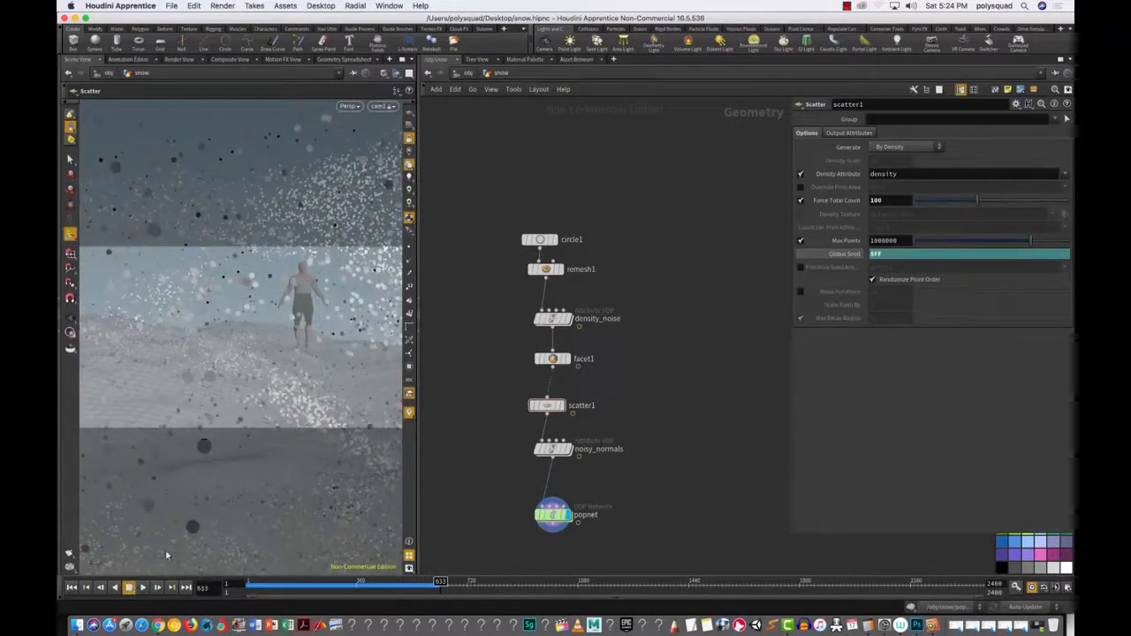
Step: Add a Color node and insert it between noisy_normals and popnet
key("Tab")
type("colo")
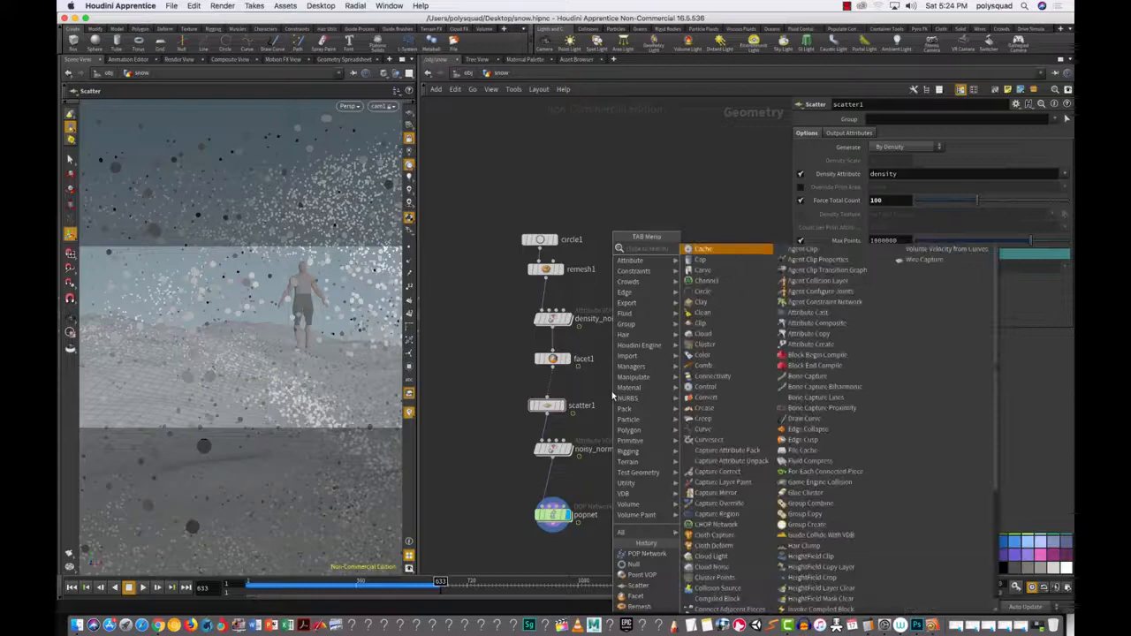
left_click(701, 250)
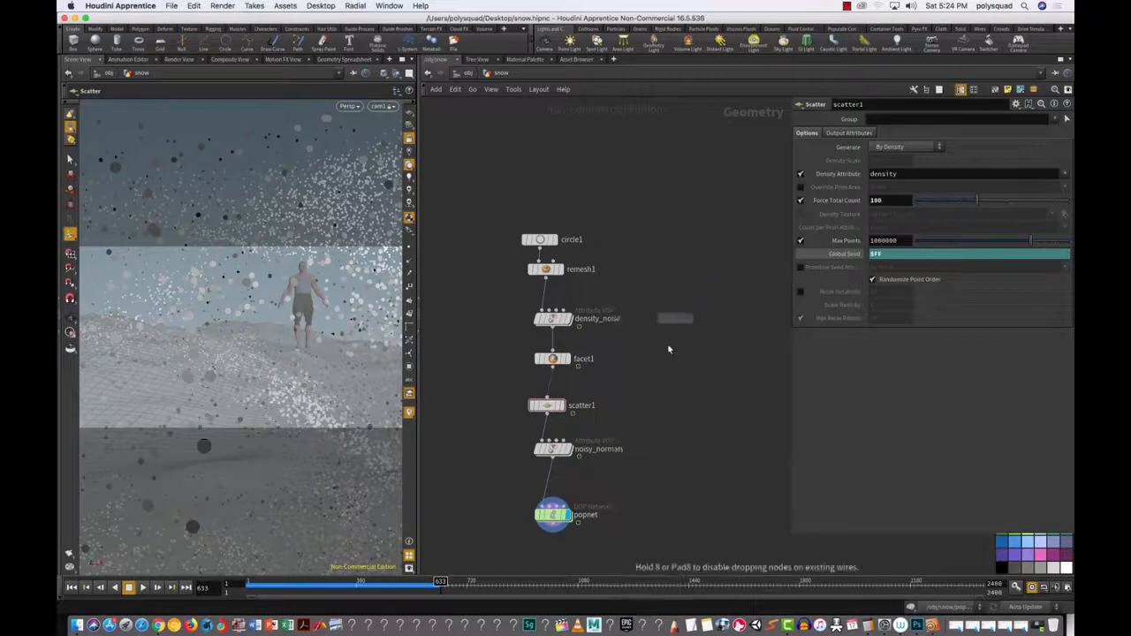
left_click(648, 399)
left_click_drag(648, 400, 546, 486)
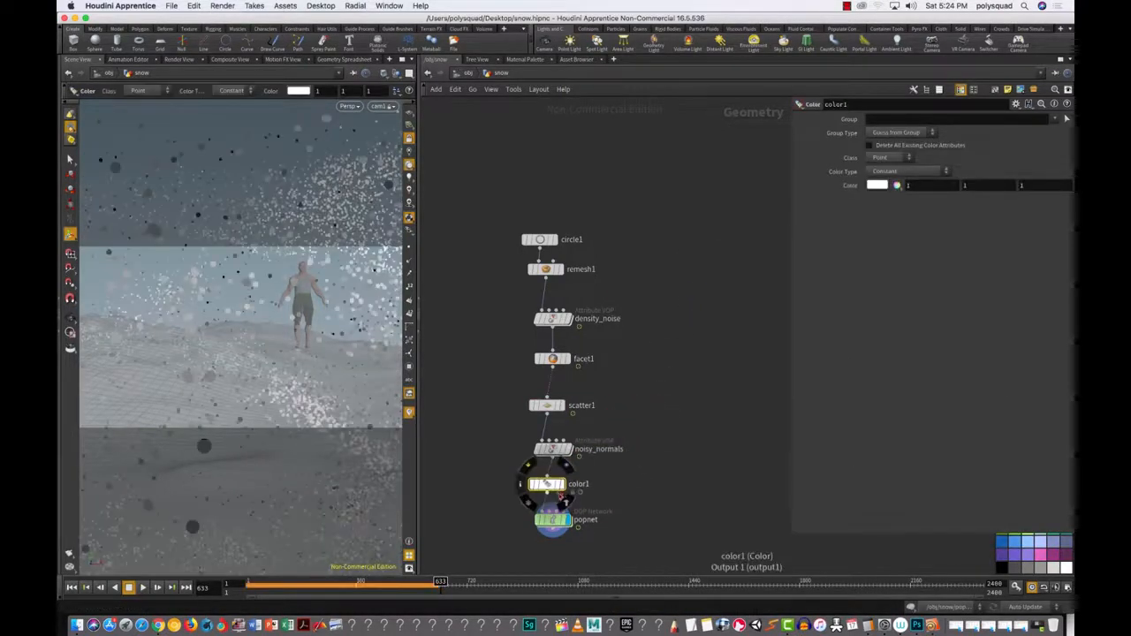
Step: Set color1's Color Type to Ramp from Attribute, driven by the density attribute
left_click(898, 173)
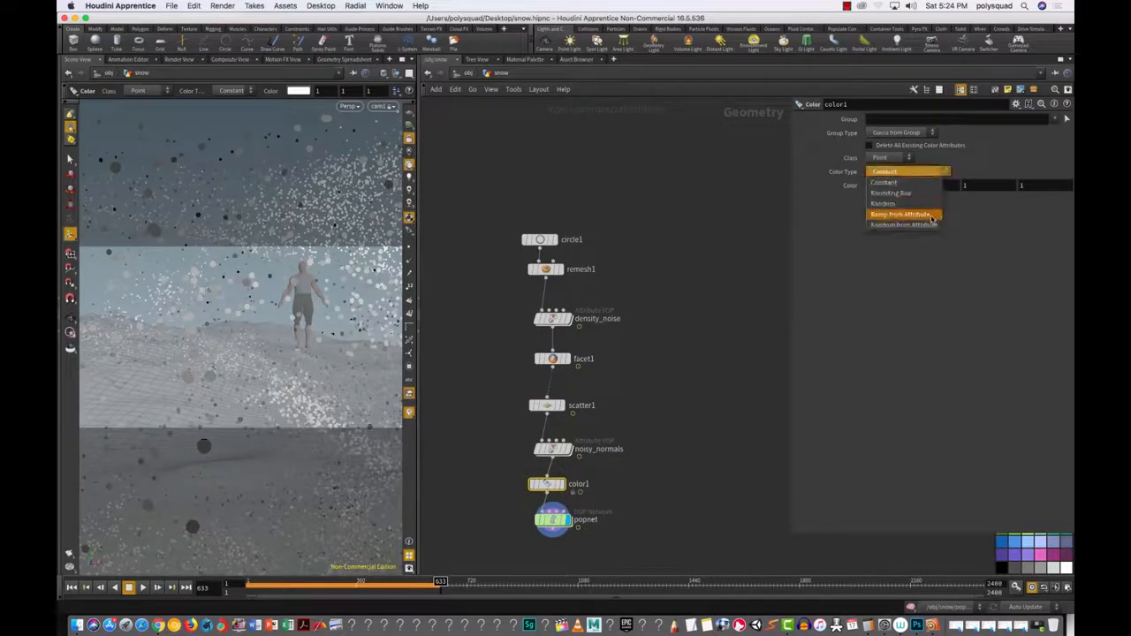
left_click(901, 215)
left_click(879, 186)
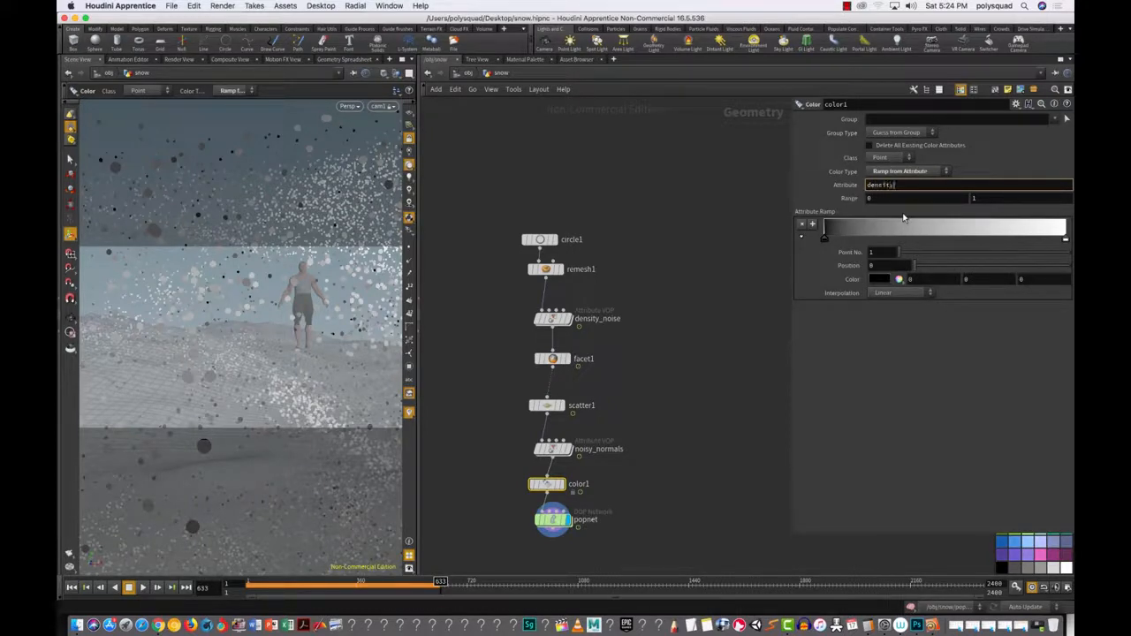
key("Return")
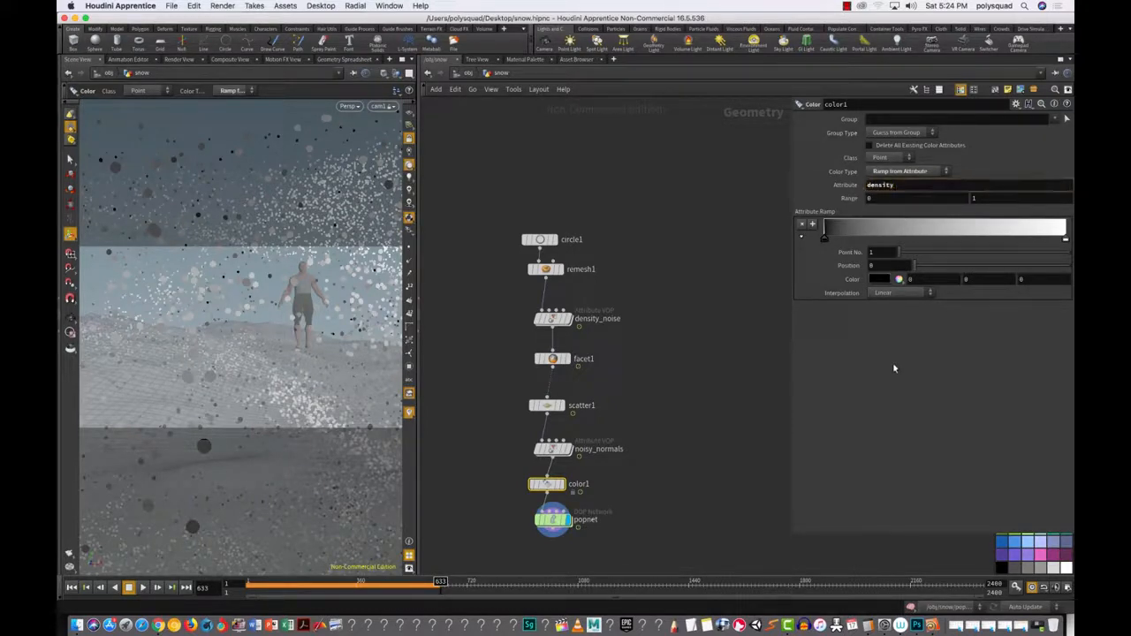
Step: Set the first point of color1's attribute ramp to the magenta colour 0.9, 0, 0.45
left_click(802, 238)
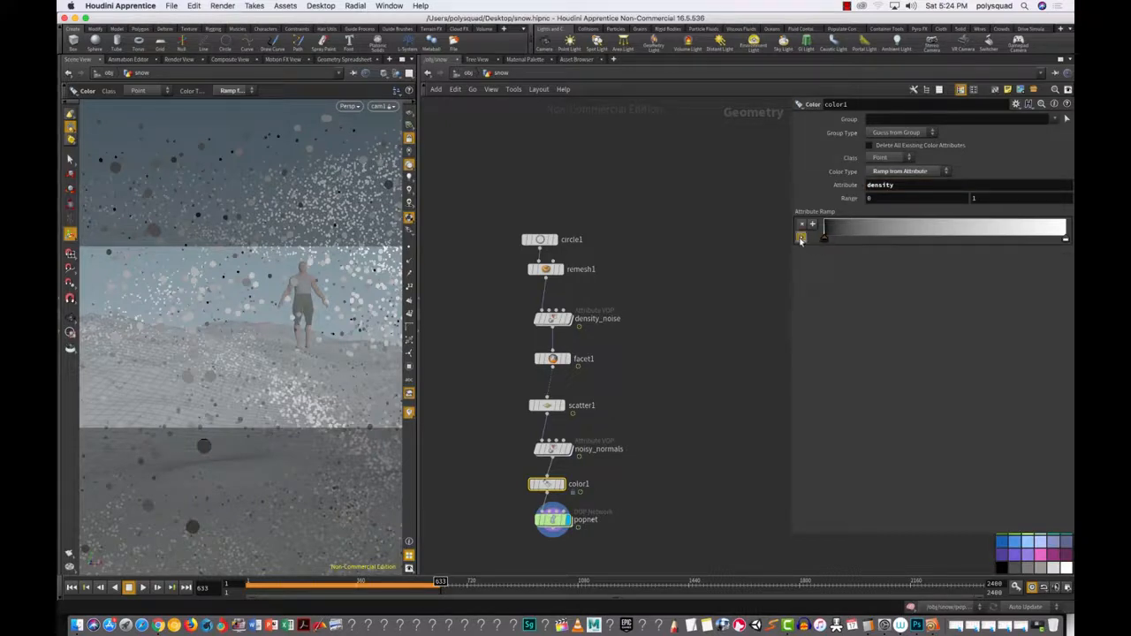
left_click(801, 238)
left_click(899, 280)
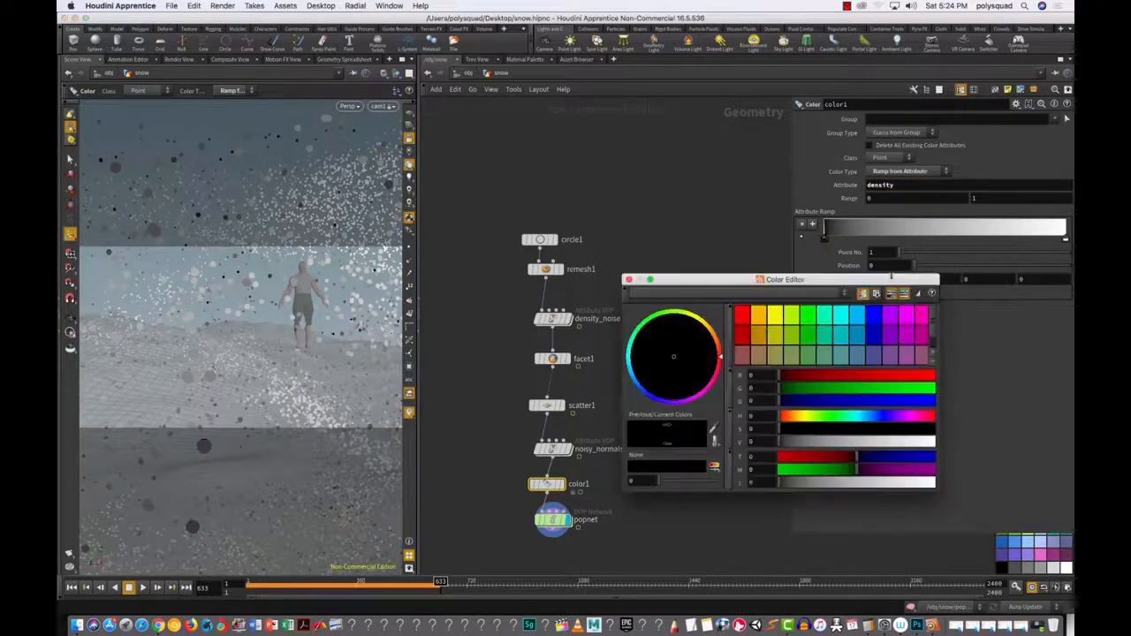
left_click(920, 316)
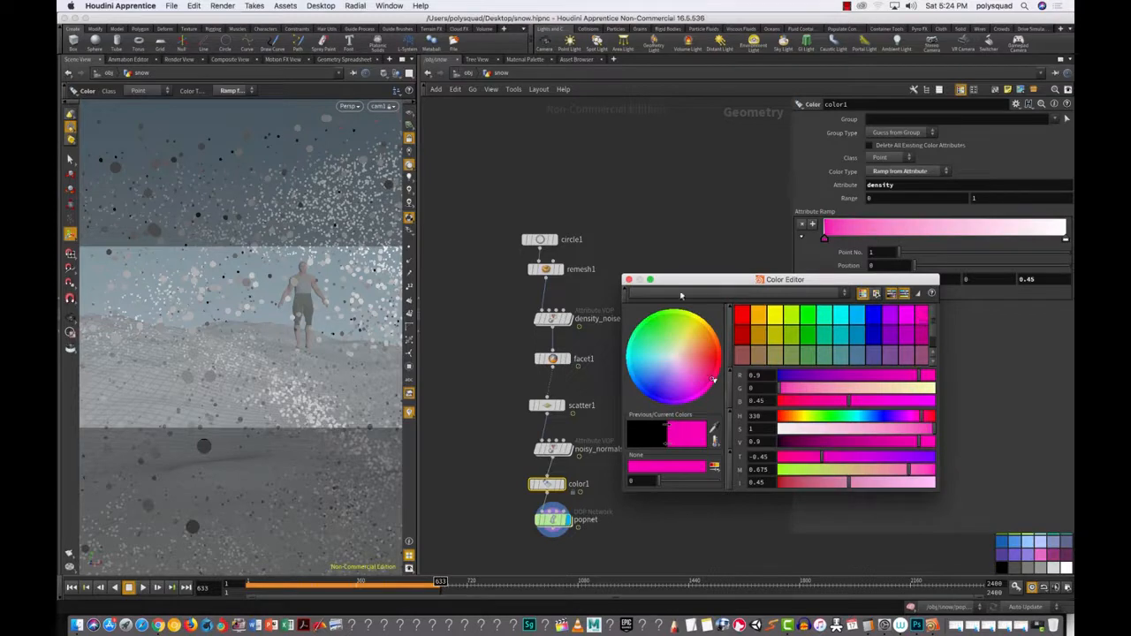
left_click(628, 279)
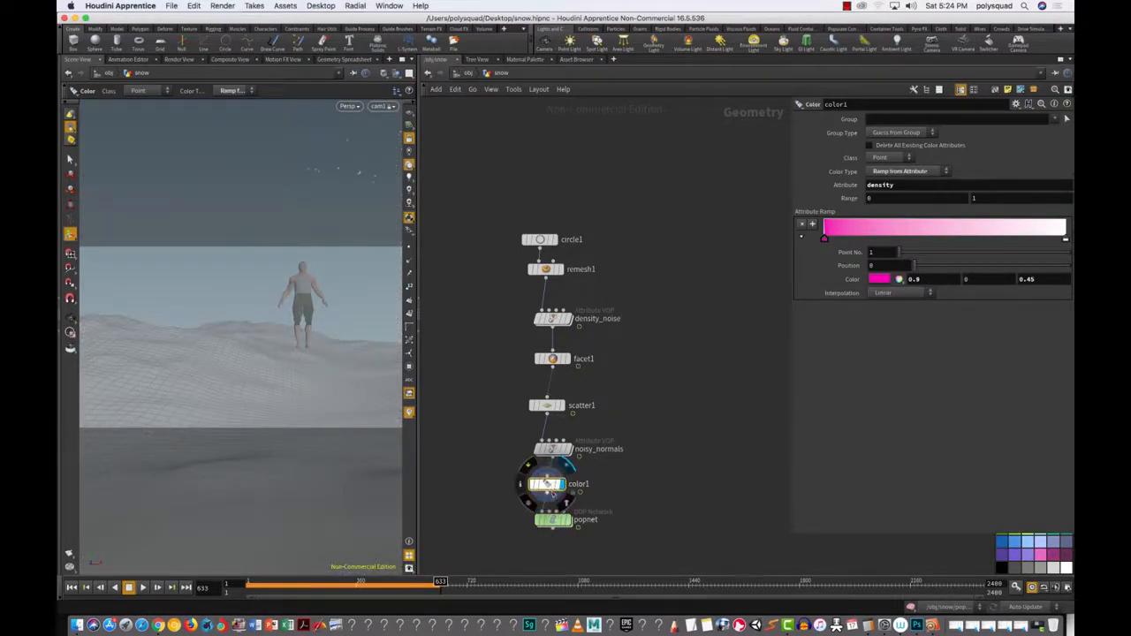
Step: Display popnet and play the simulation from the first frame to preview the density-coloured snow, stopping after a few hundred frames
left_click(73, 588)
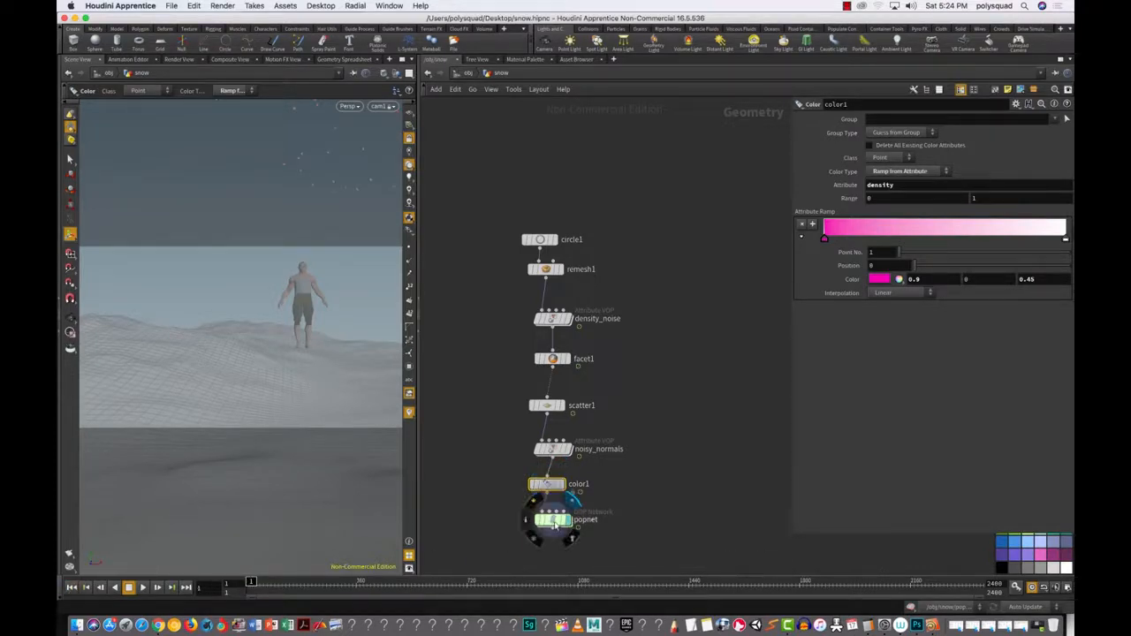
left_click(554, 520)
left_click(143, 588)
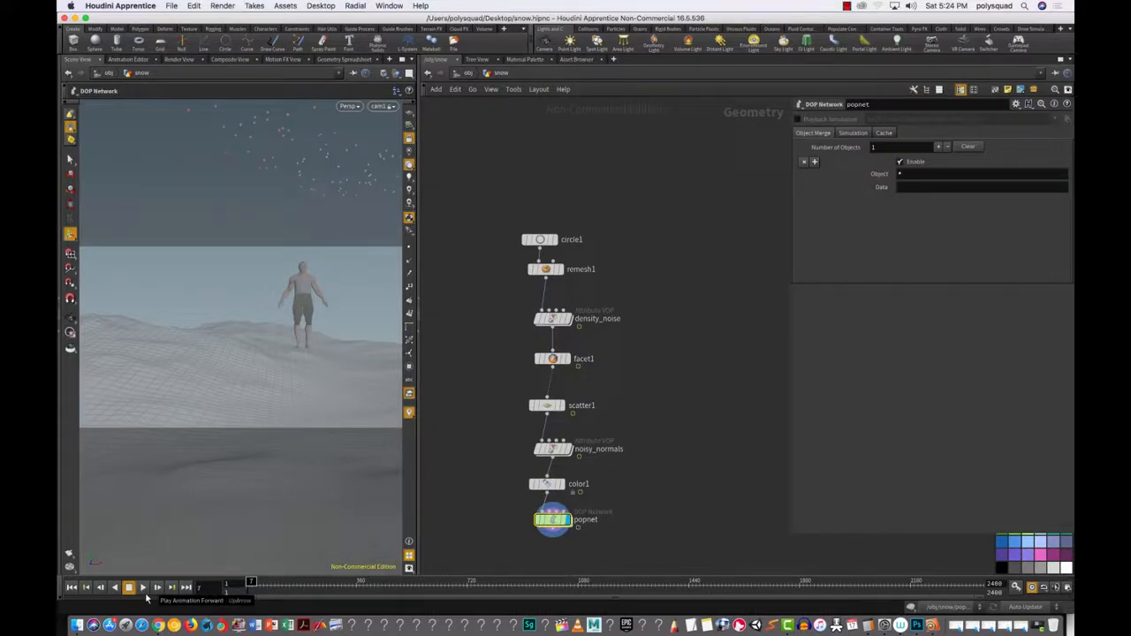
left_click(142, 587)
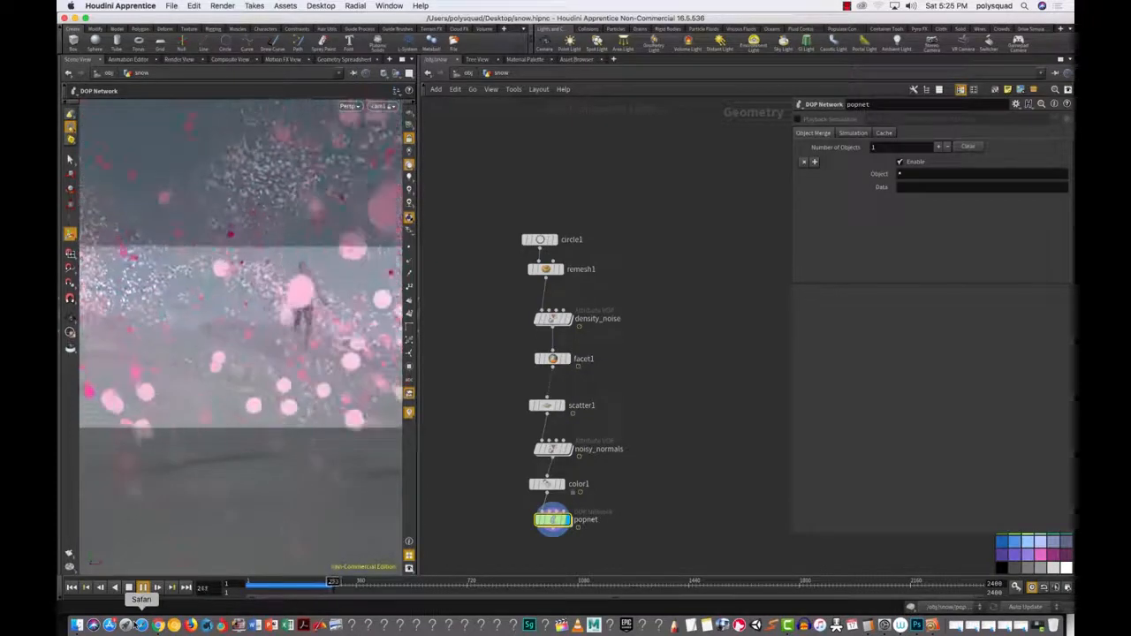
left_click(129, 588)
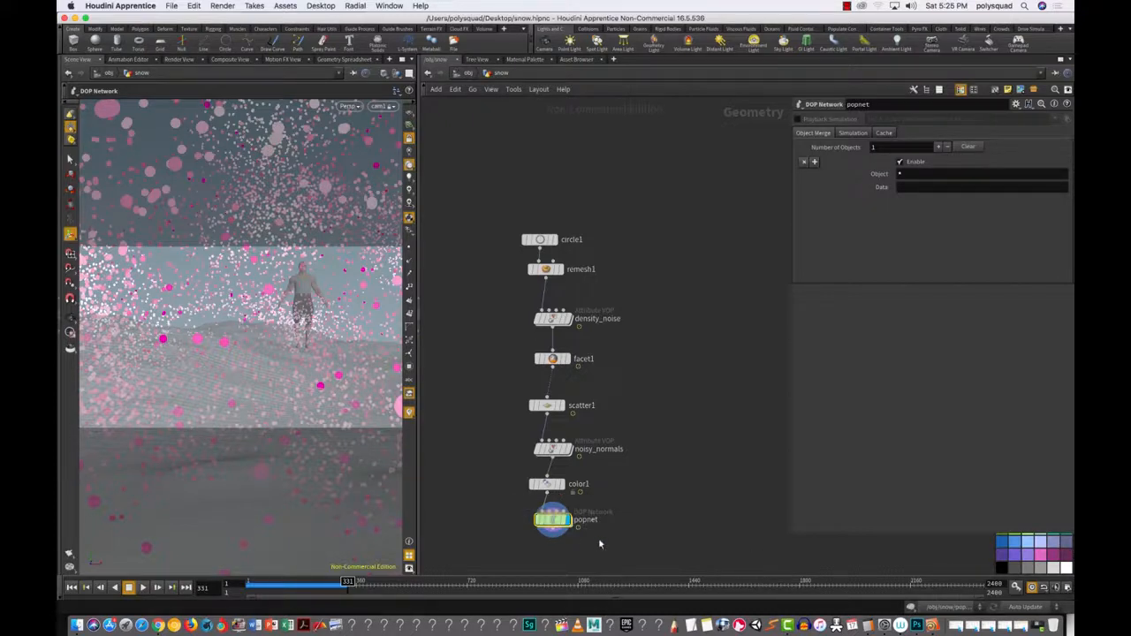
Step: Open the popnet network and space out its nodes to make room below popdrag1
double_click(553, 519)
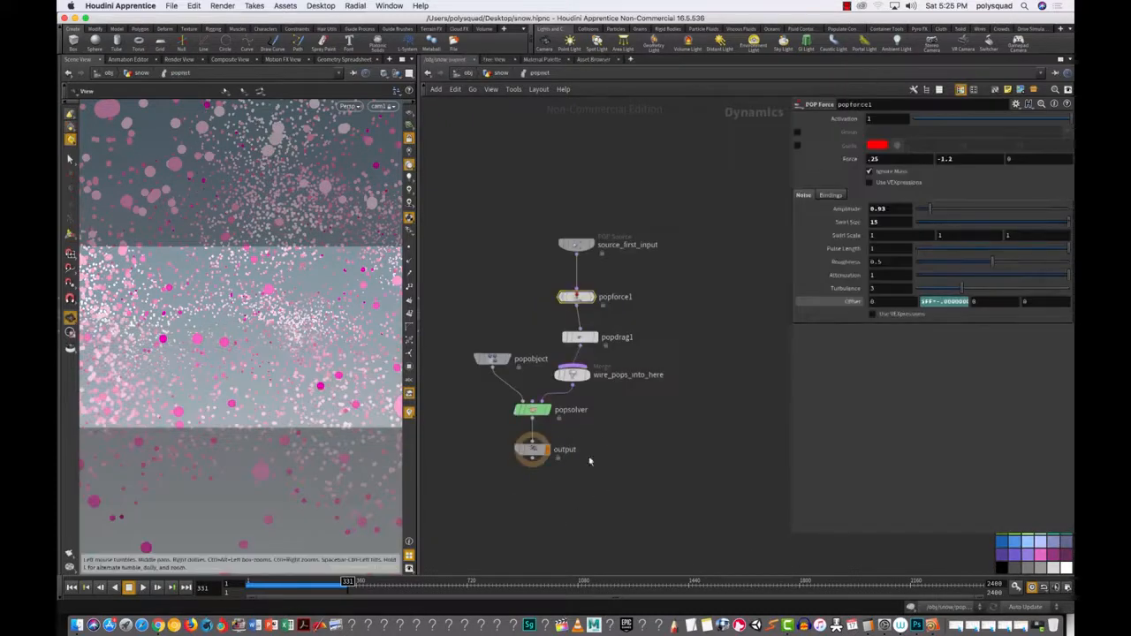
left_click_drag(466, 348, 585, 468)
left_click_drag(579, 337, 576, 362)
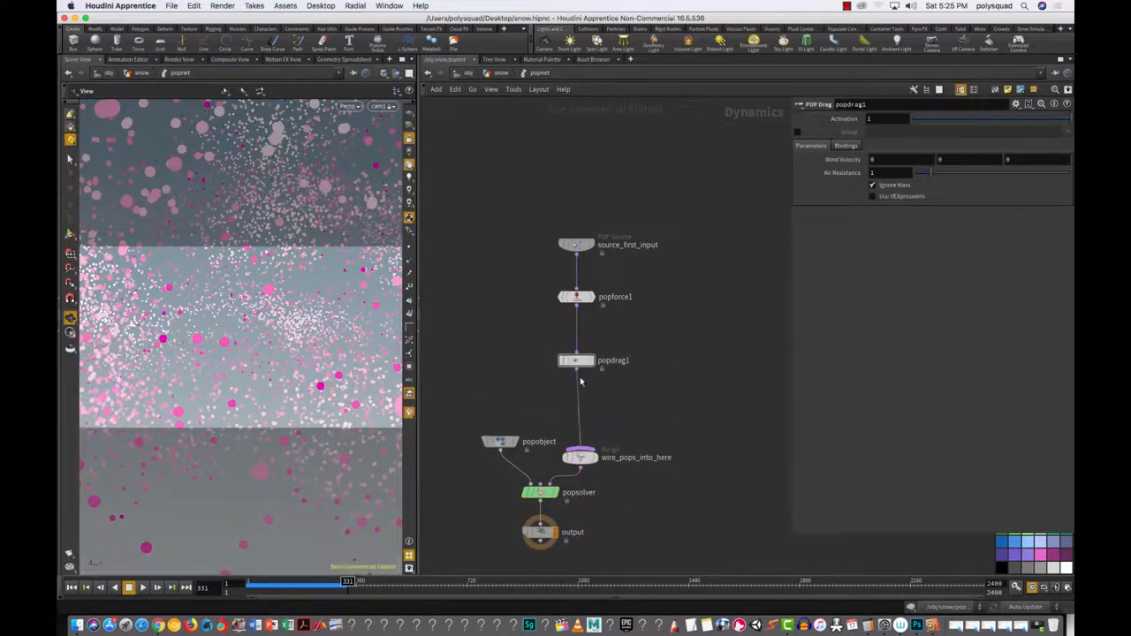
Step: Add a POP Collision Behavior node beside the chain below popdrag1
key("Tab")
type("pop")
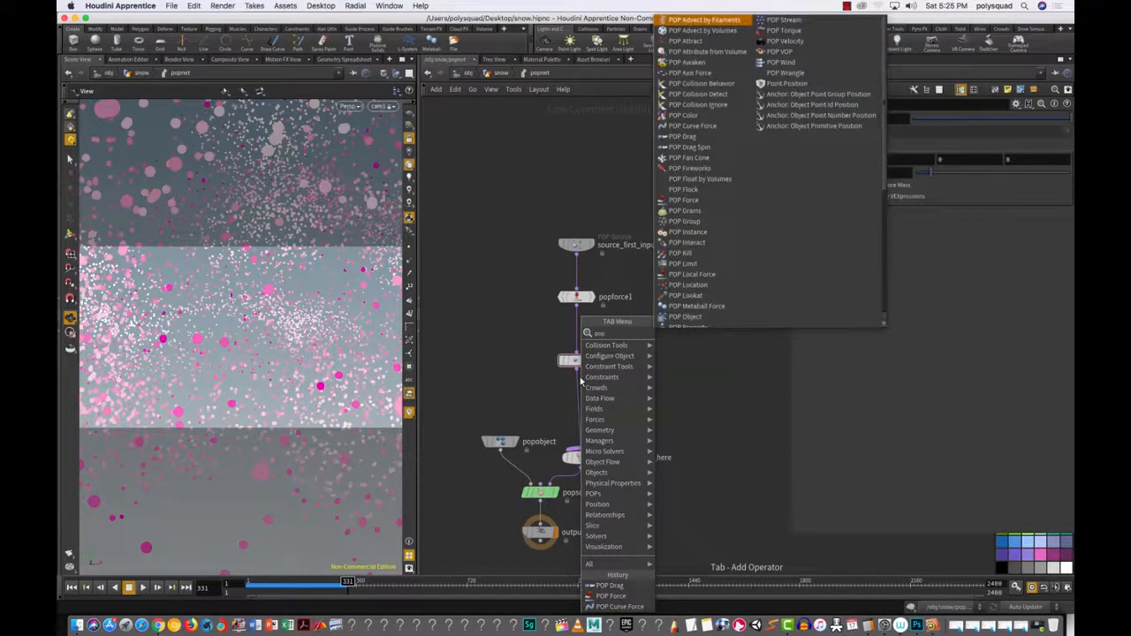
left_click(723, 87)
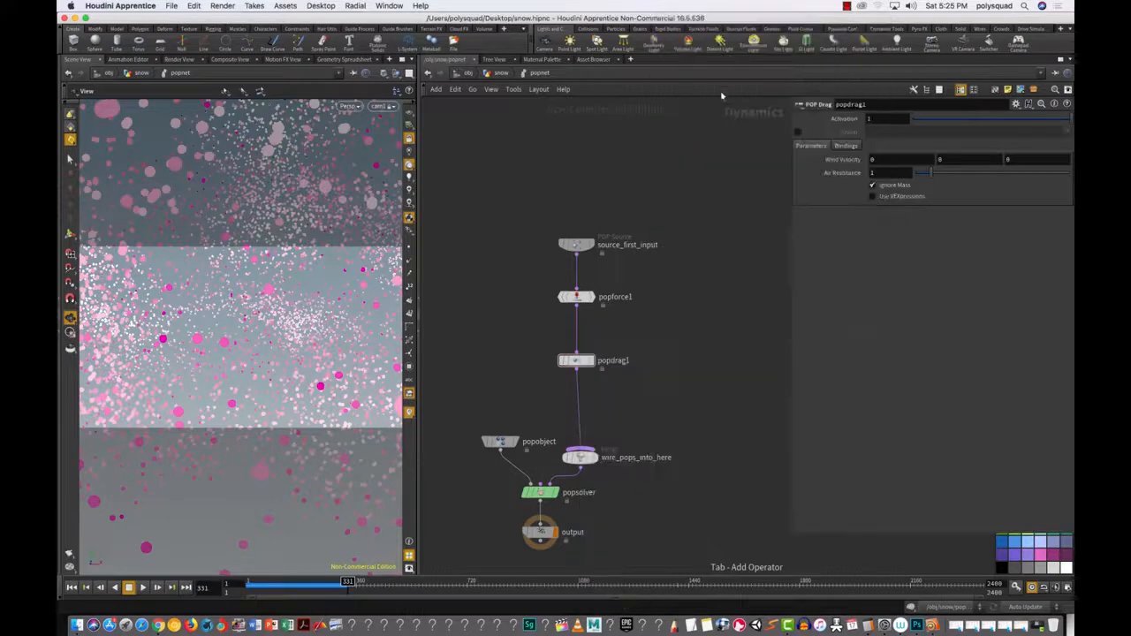
key("Escape")
left_click(635, 389)
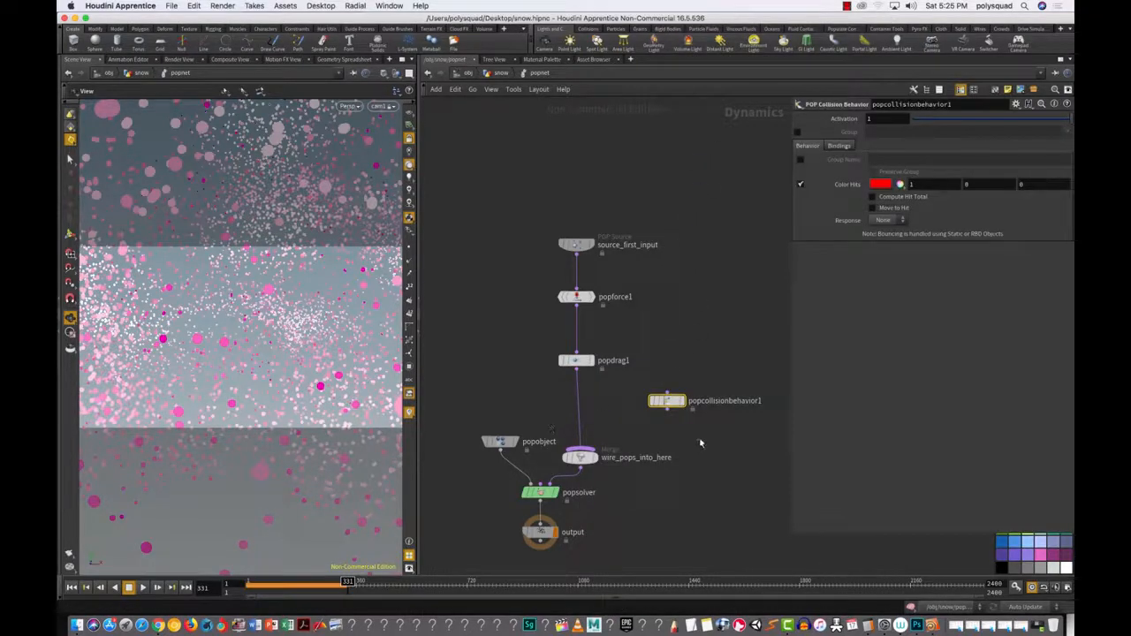
Step: Add a POP Collision Detect node and insert it between popdrag1 and wire_pops_into_here
key("Tab")
mouse_move(708, 441)
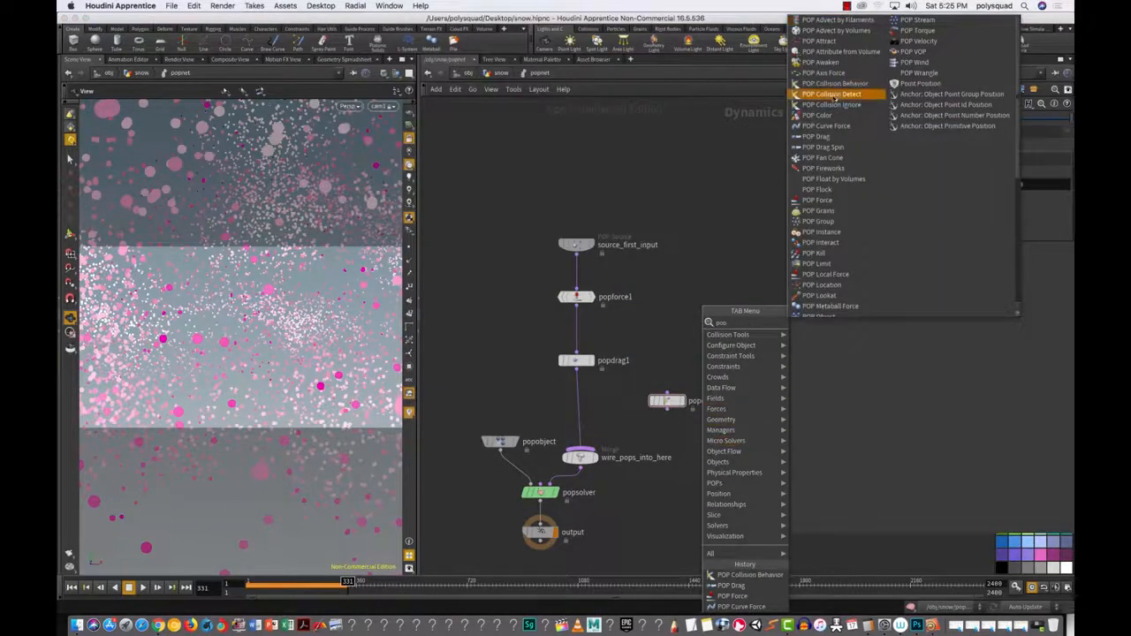
left_click(833, 94)
left_click(623, 420)
left_click_drag(623, 420, 573, 419)
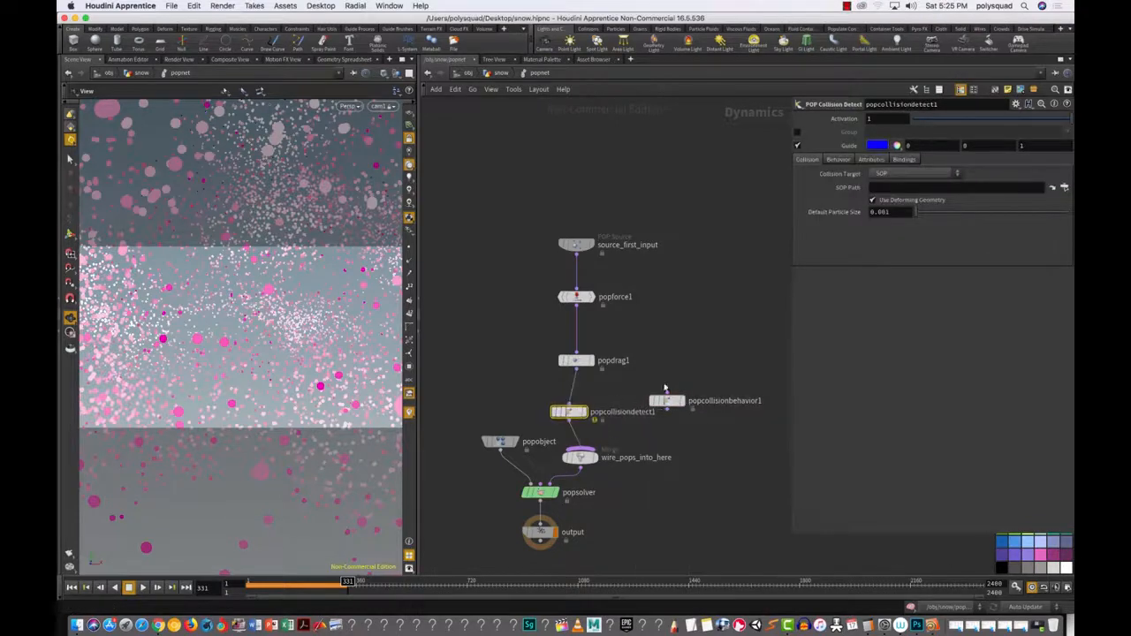
Step: Delete popcollisionbehavior1 and reposition popcollisiondetect1 within the chain below popdrag1
left_click(717, 402)
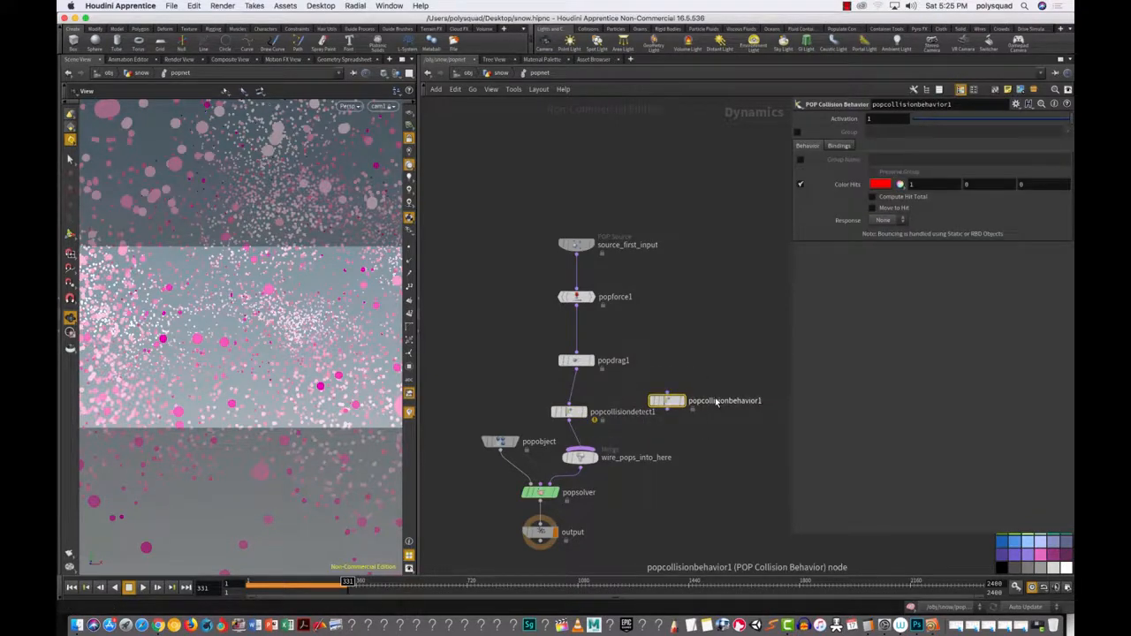
key("Delete")
left_click(570, 412)
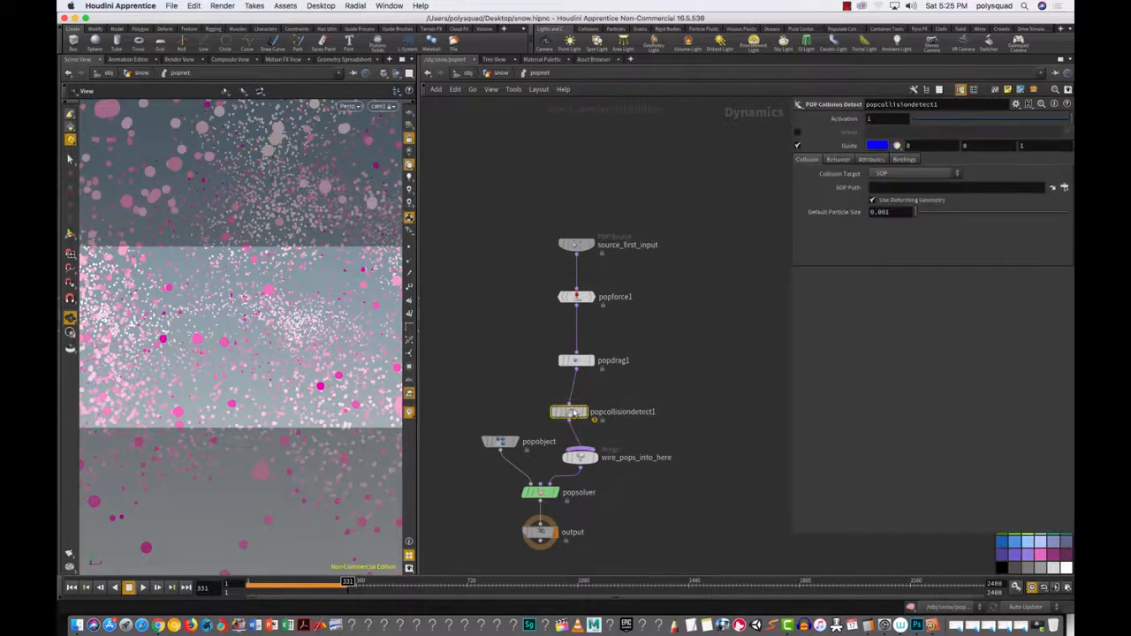
left_click_drag(576, 412, 578, 404)
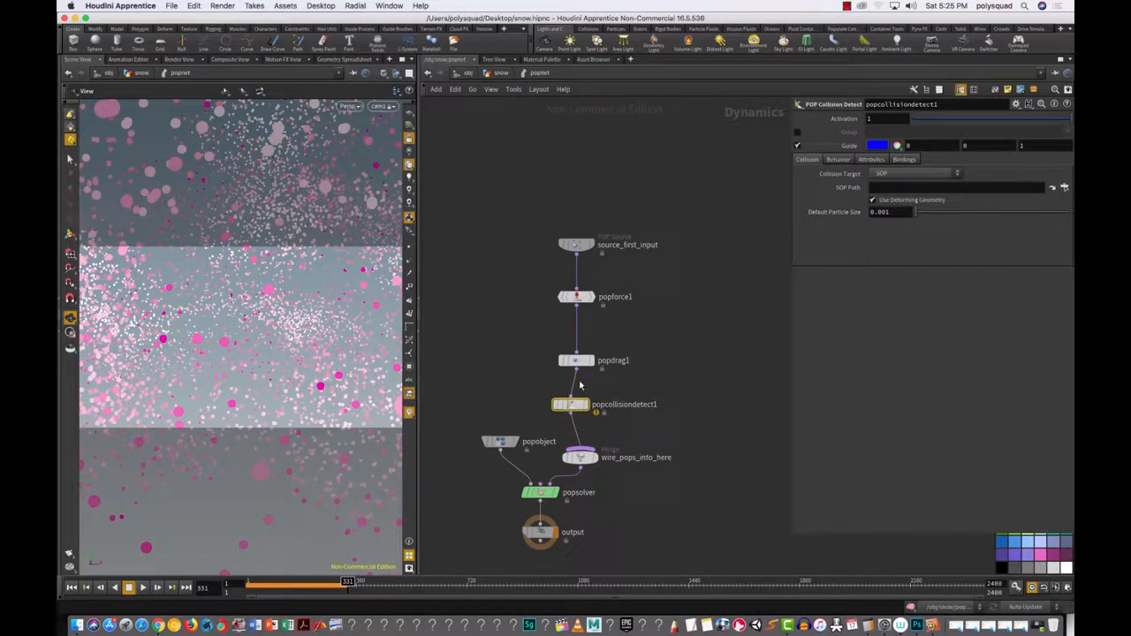
Step: Set popcollisiondetect1's SOP Path to /obj/terrain/TERRAIN_OUT
left_click(1053, 191)
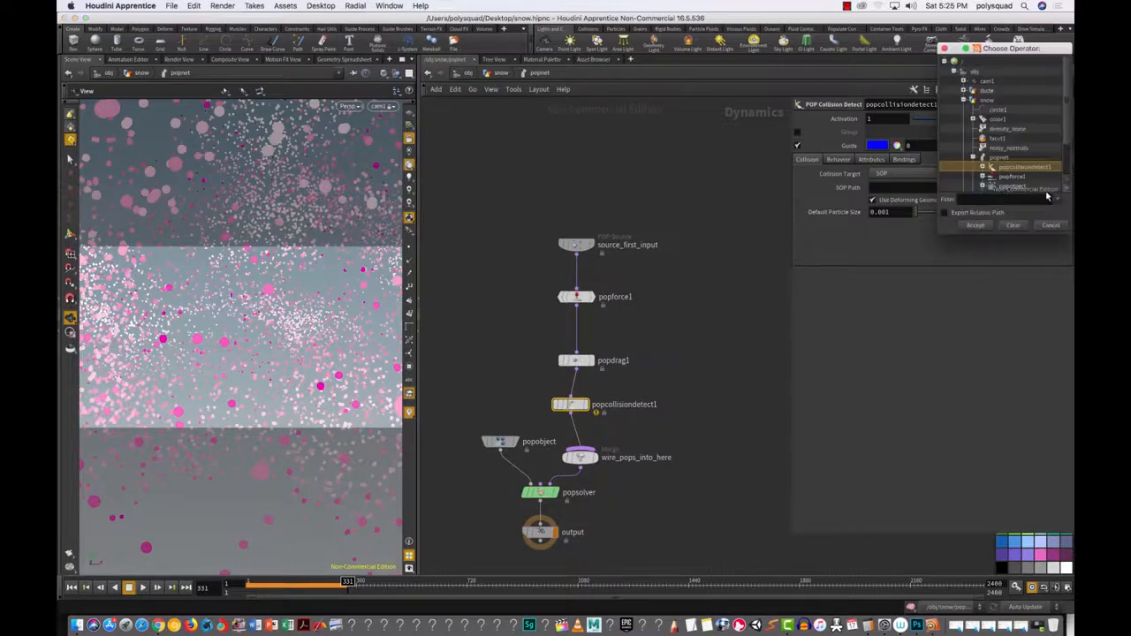
left_click(965, 101)
left_click(963, 109)
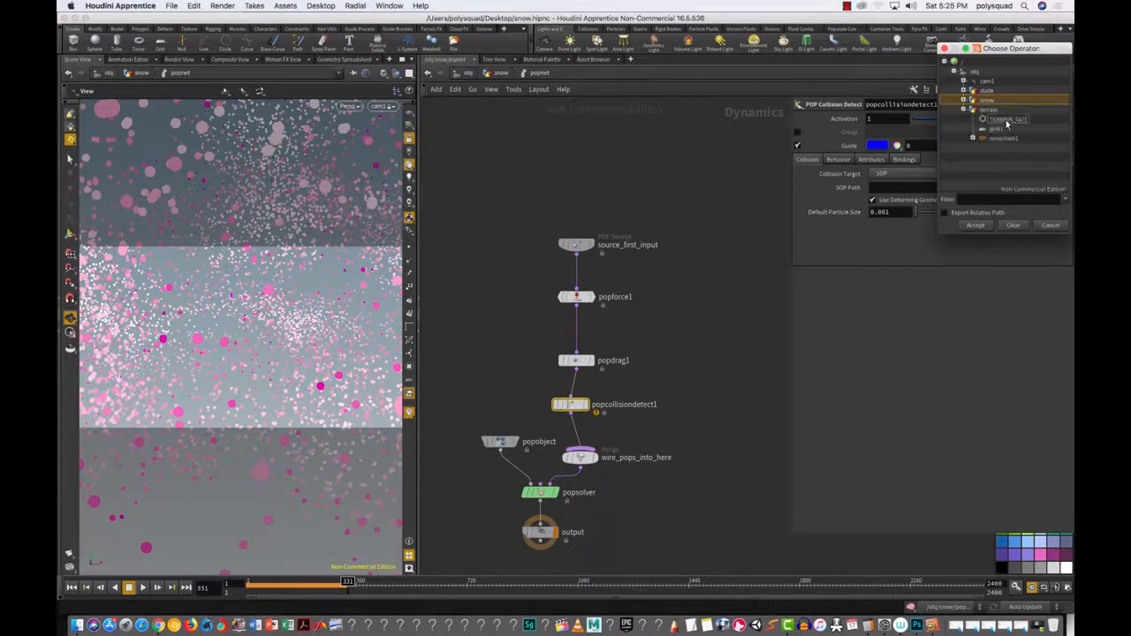
double_click(1006, 120)
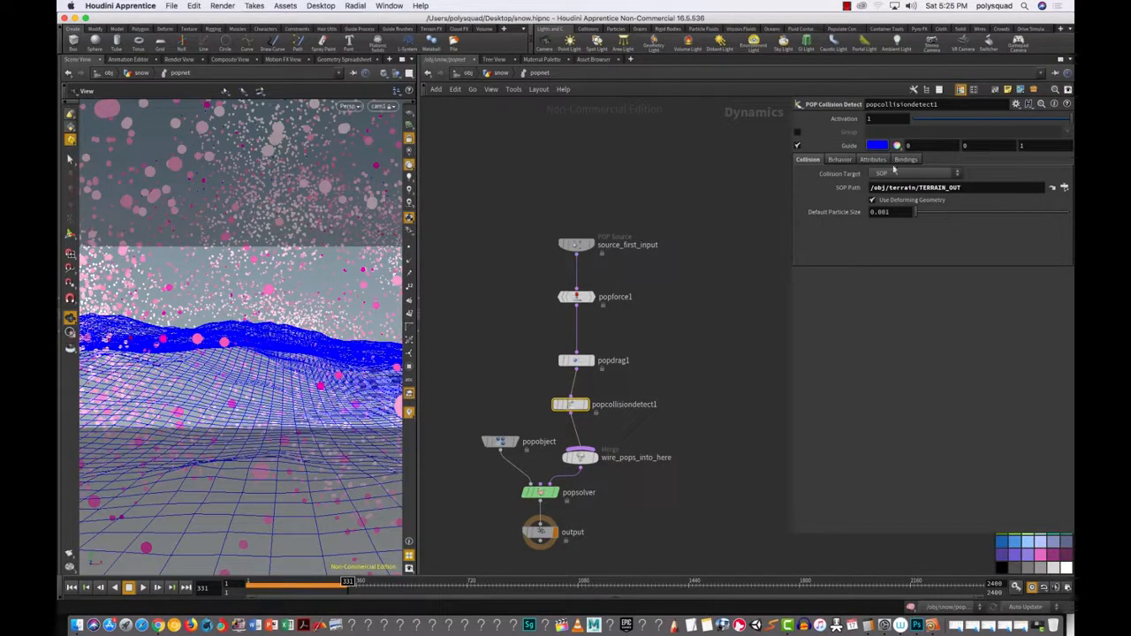
Step: Set popcollisiondetect1's collision Response to Stick
triple_click(974, 189)
left_click(839, 160)
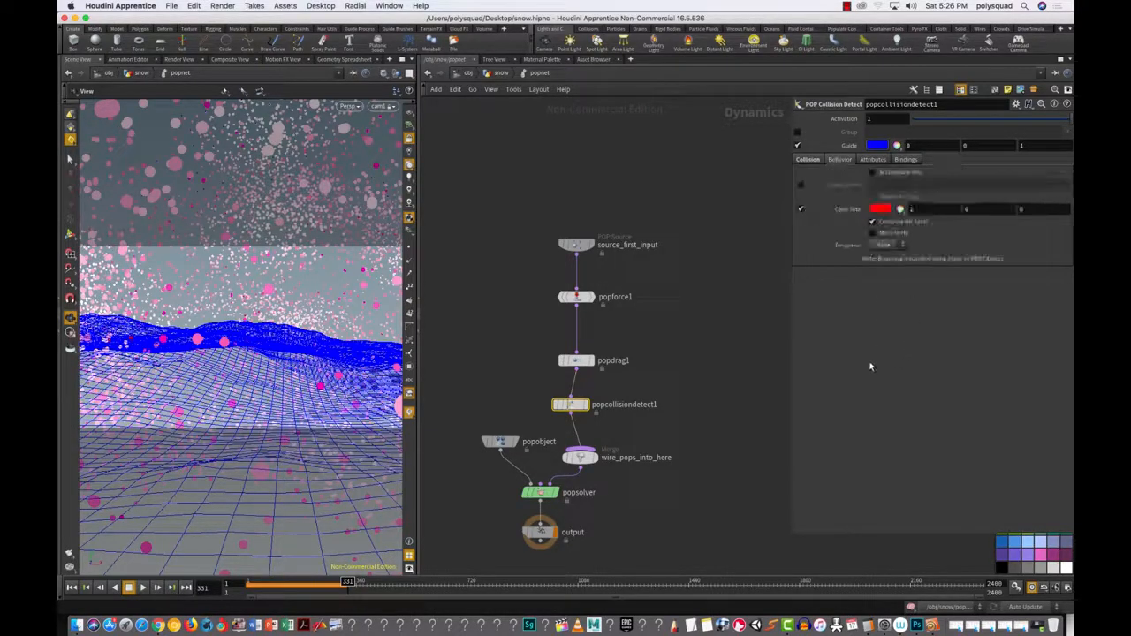
left_click(889, 250)
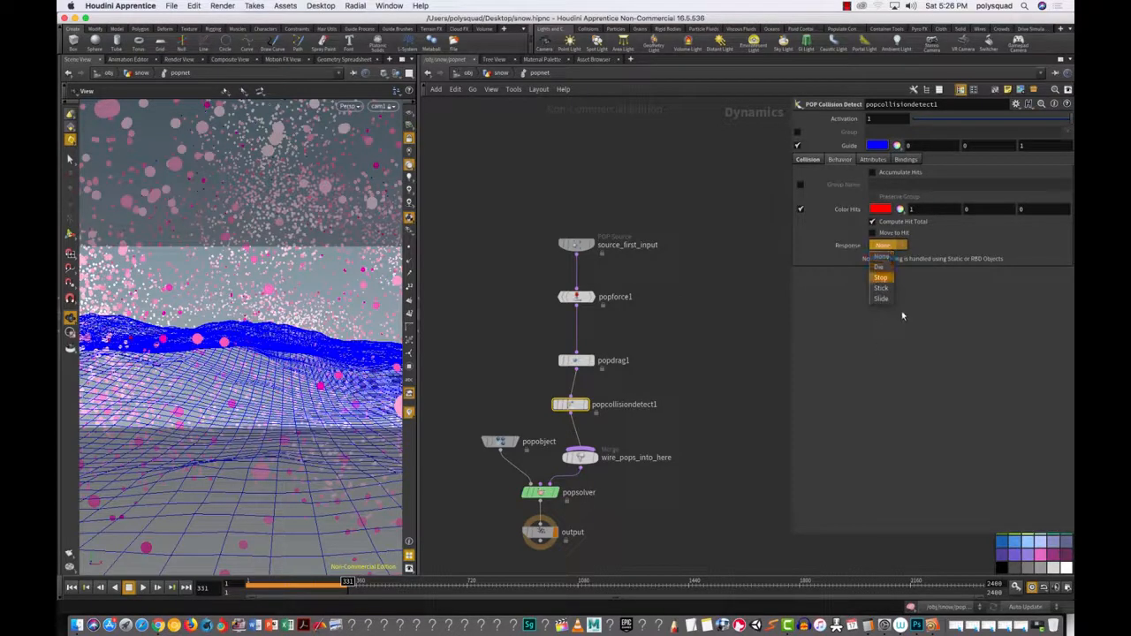
left_click(886, 289)
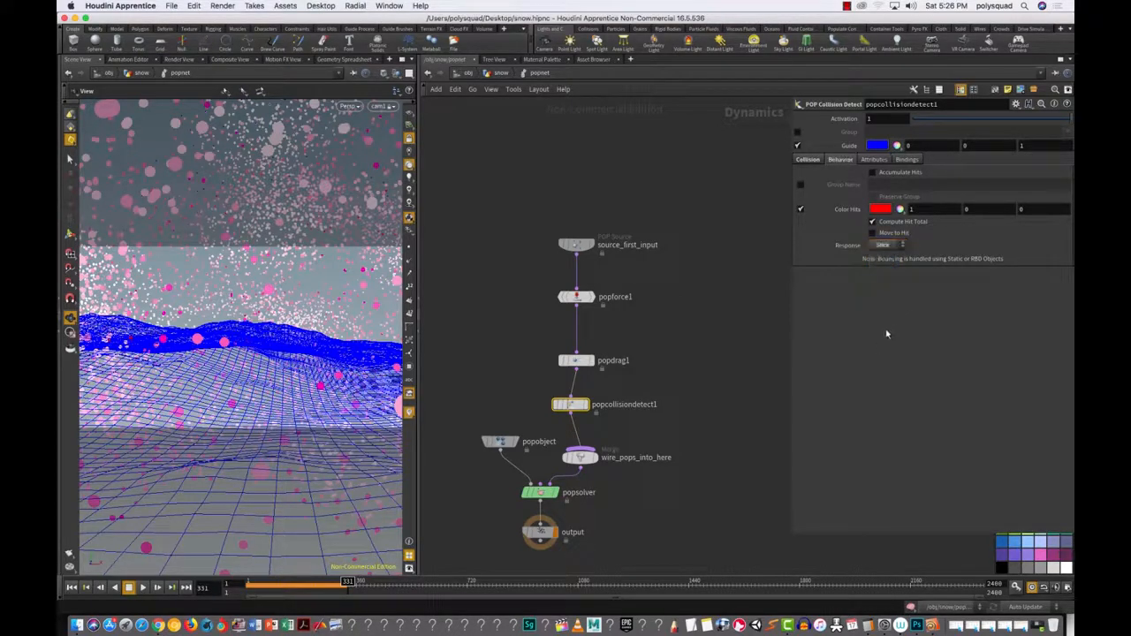
Step: Play the simulation from the first frame, disabling Color Hits on popcollisiondetect1, and restart the playback
left_click(73, 587)
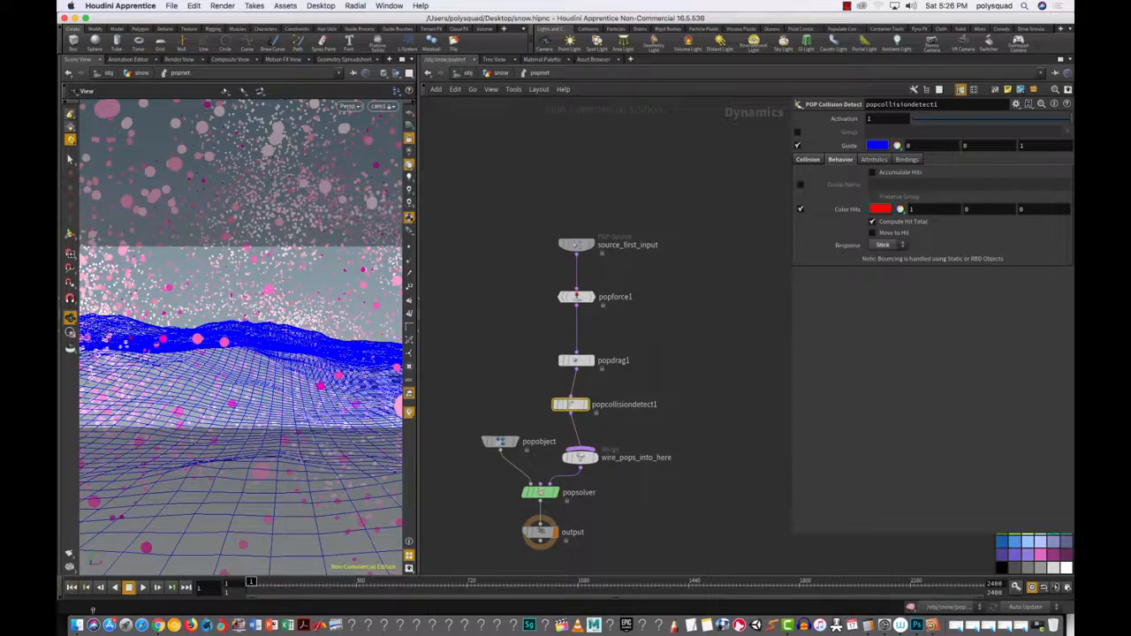
left_click(141, 586)
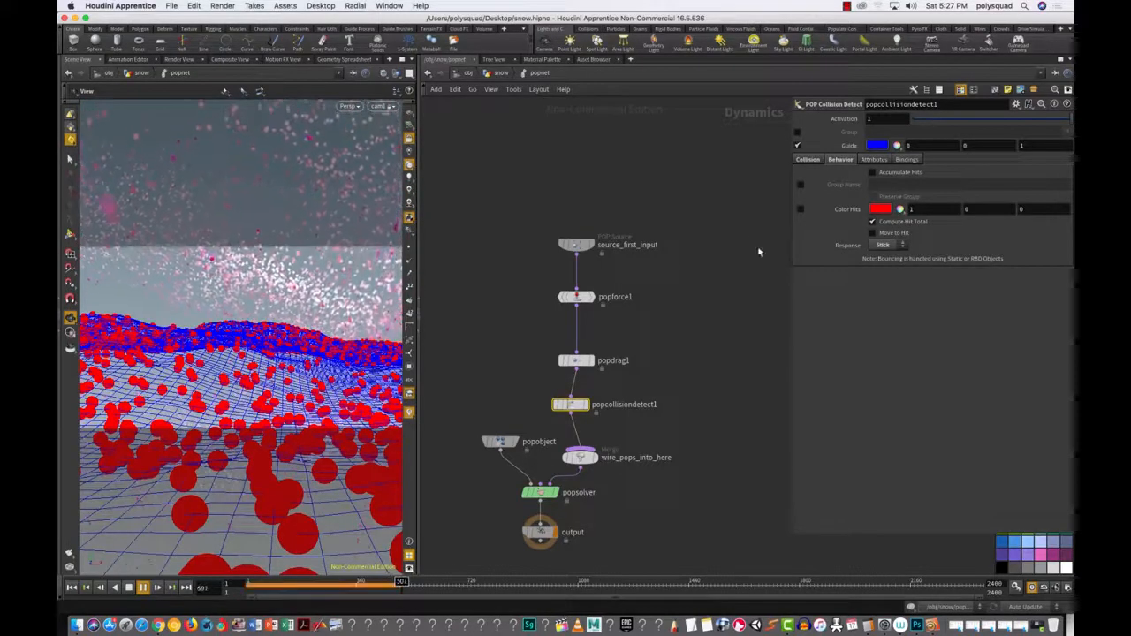
left_click(72, 587)
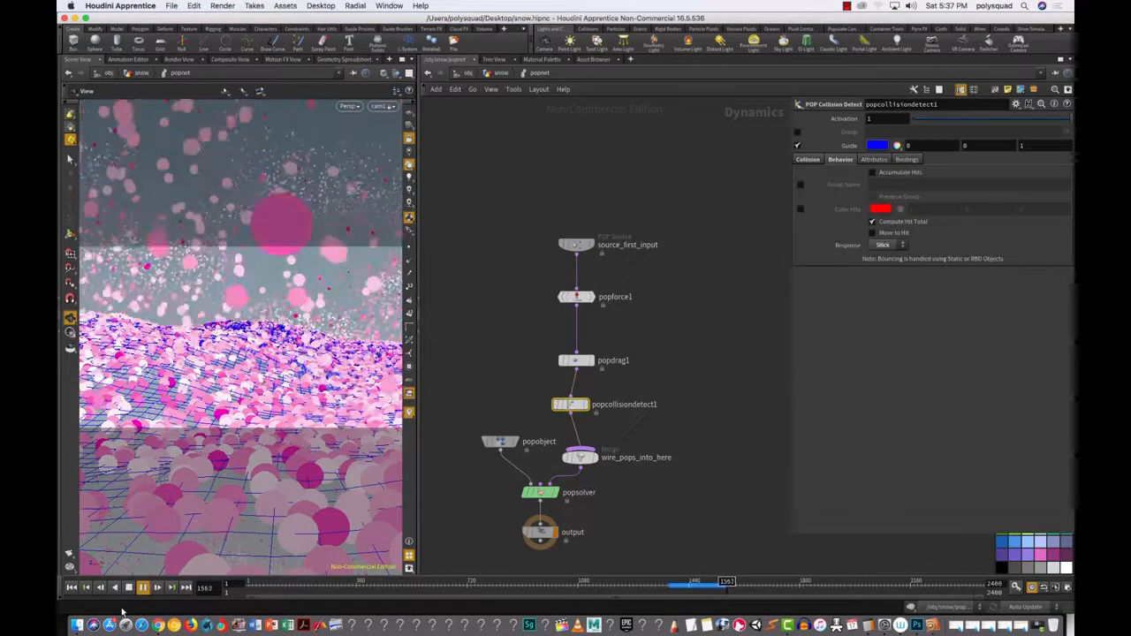
Step: Set popdrag1's Air Resistance to .05 and replay the simulation from the first frame
left_click_drag(523, 321, 641, 387)
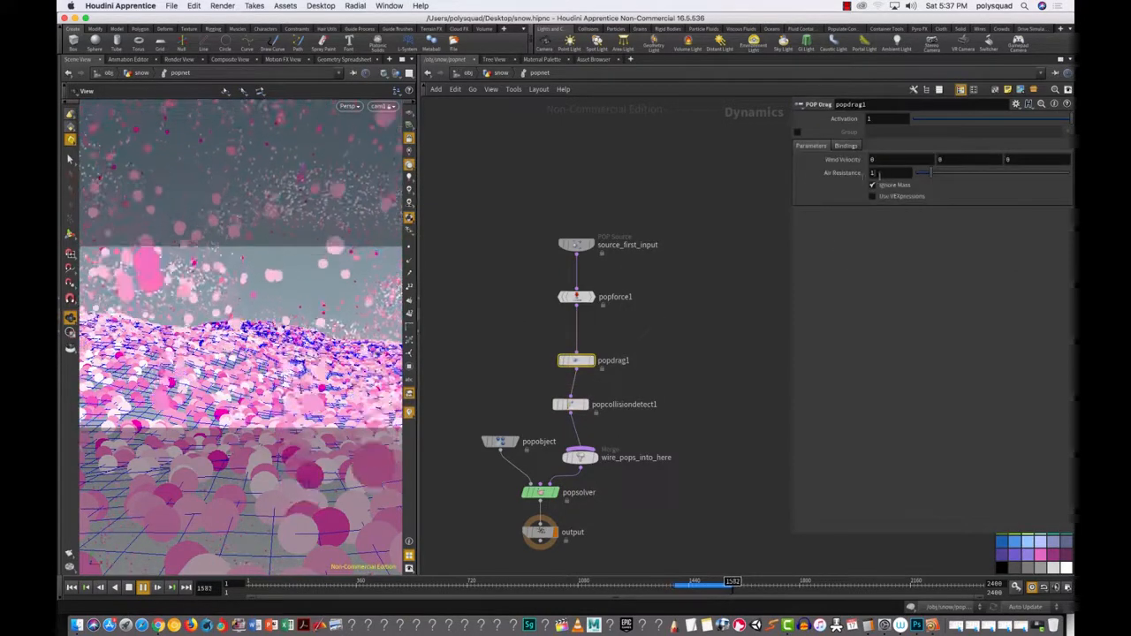
type(".05")
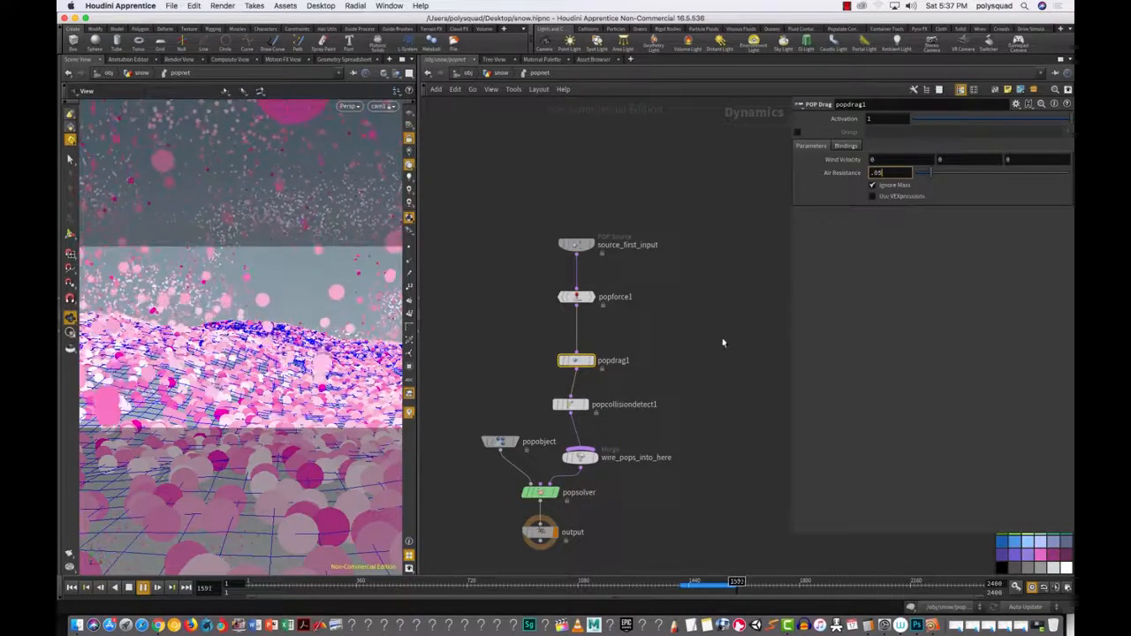
key("Return")
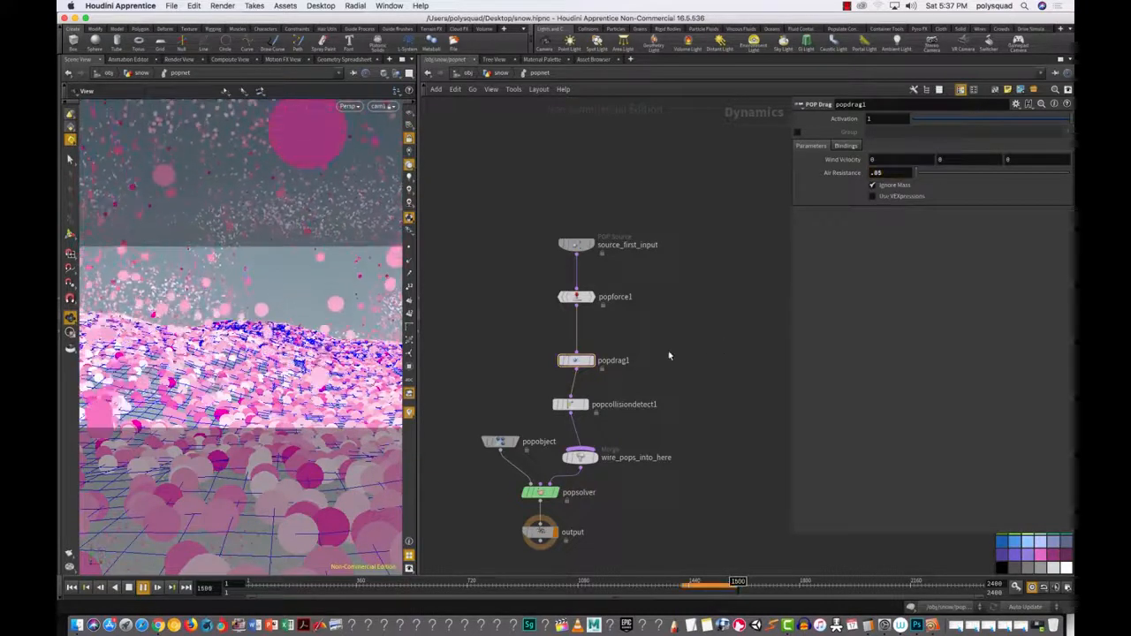
left_click(72, 588)
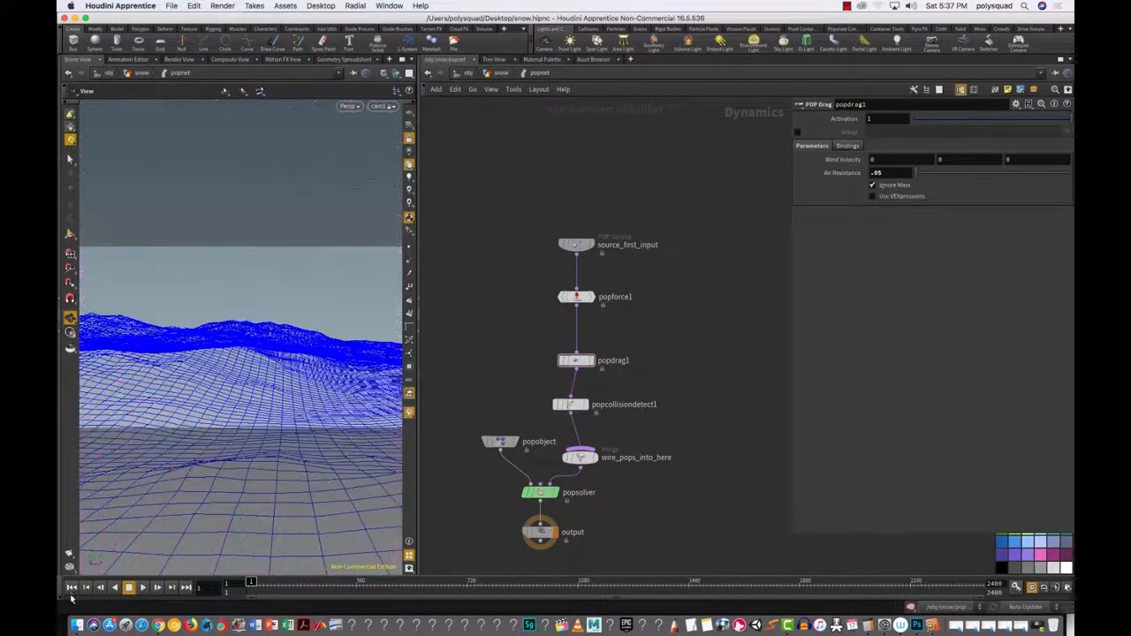
left_click(142, 588)
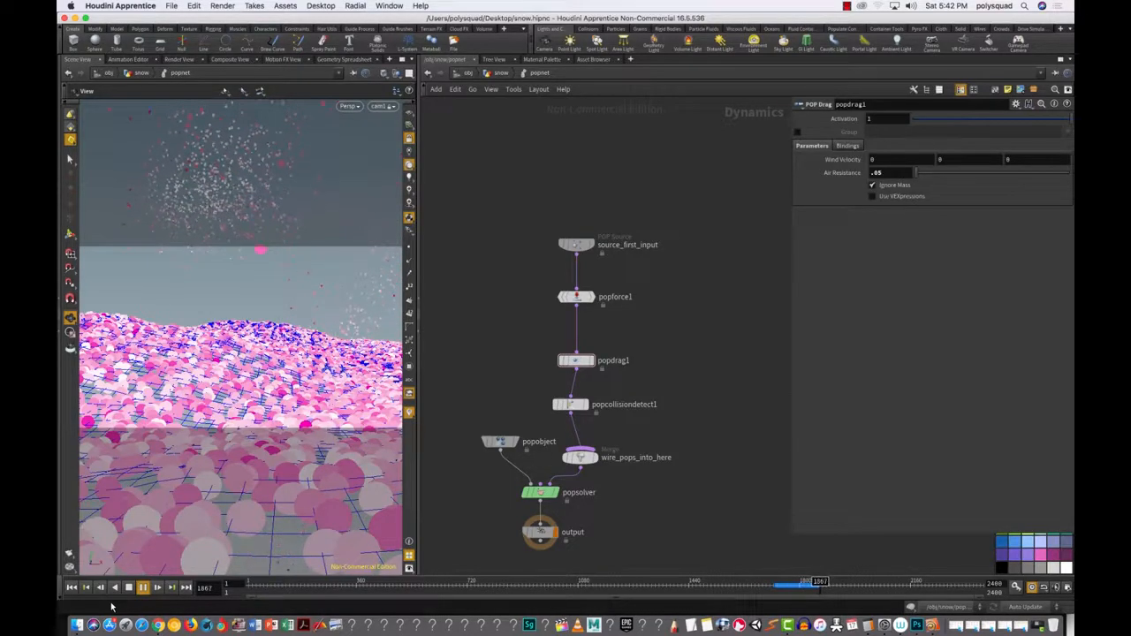
left_click(126, 588)
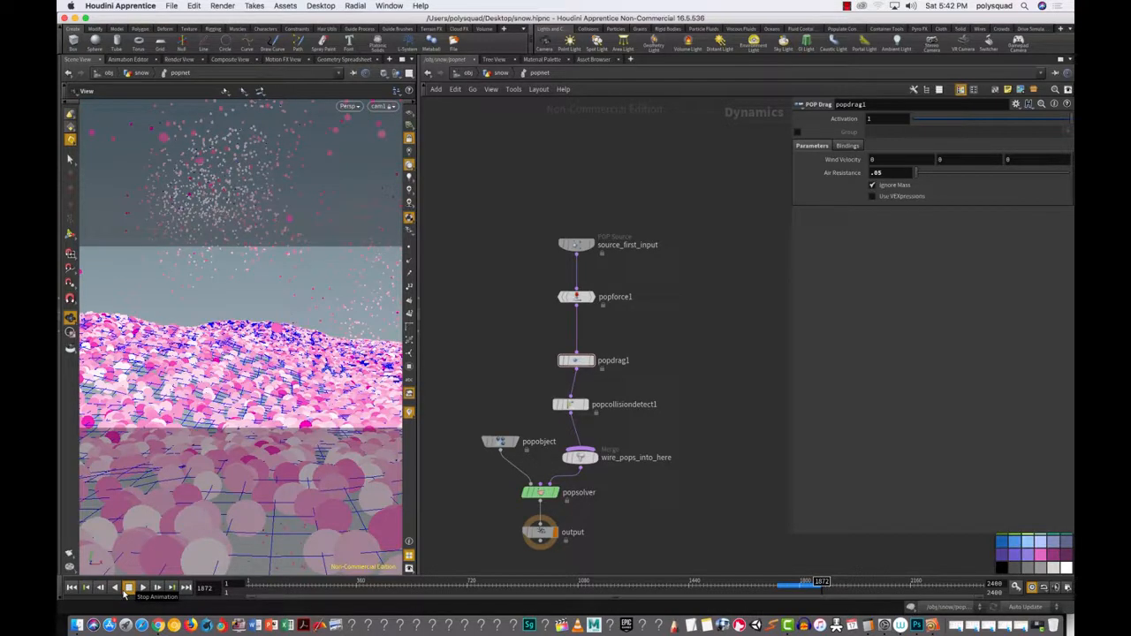
Step: Return to the object level and play the scene from the first frame, stopping at frame 110
left_click(499, 72)
left_click(469, 73)
left_click(509, 128)
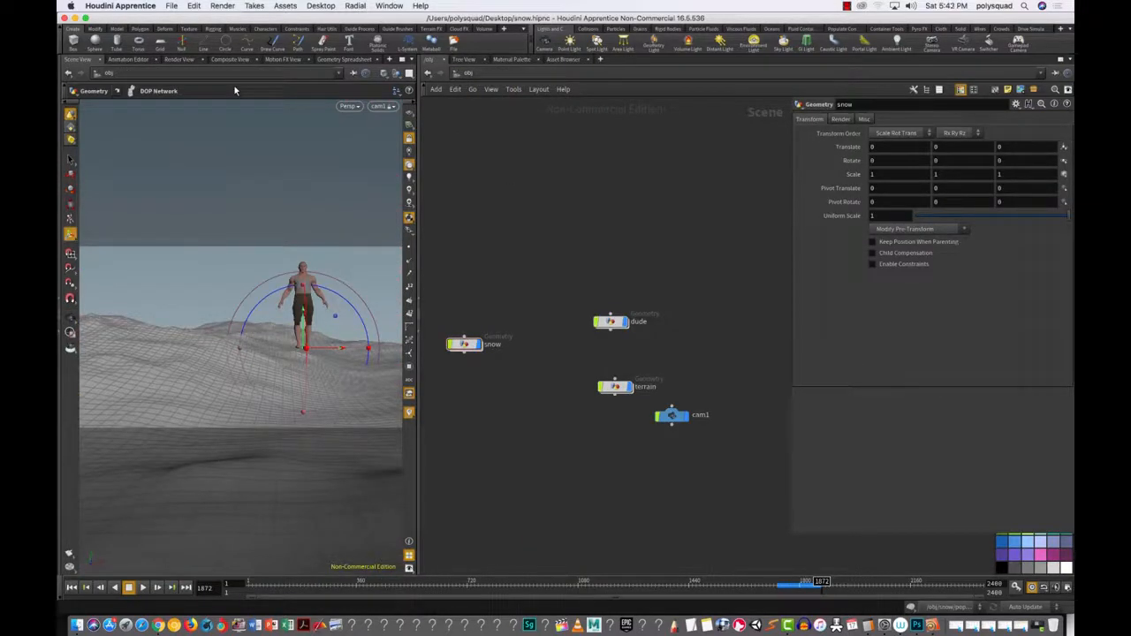
left_click(72, 588)
left_click(141, 588)
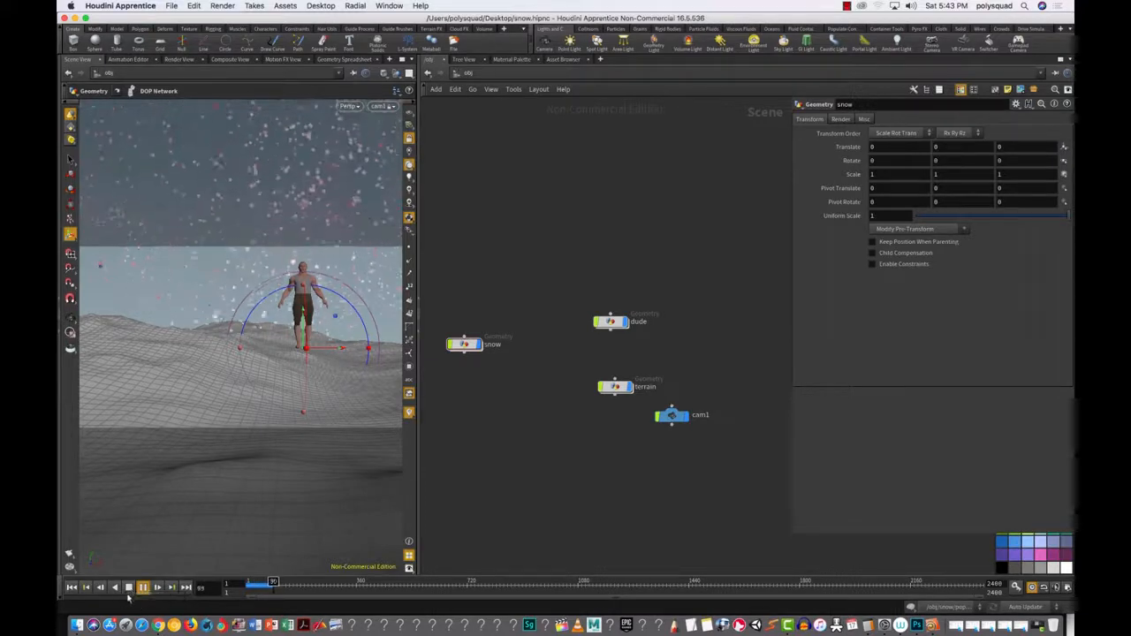
left_click(127, 588)
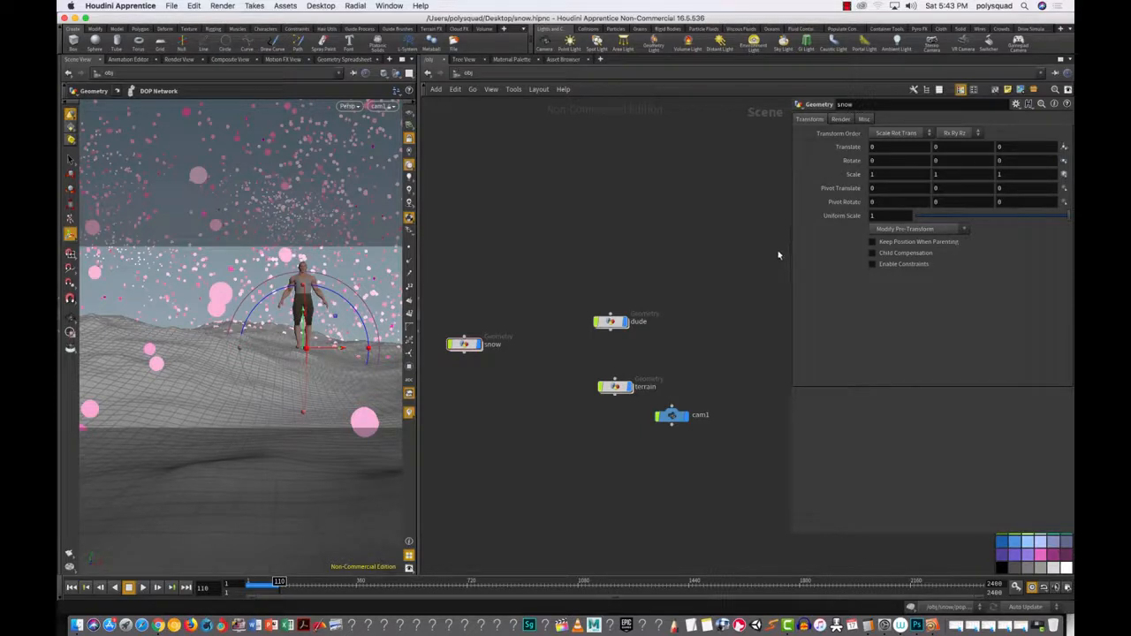
Step: Add an environment light to the scene
key("p")
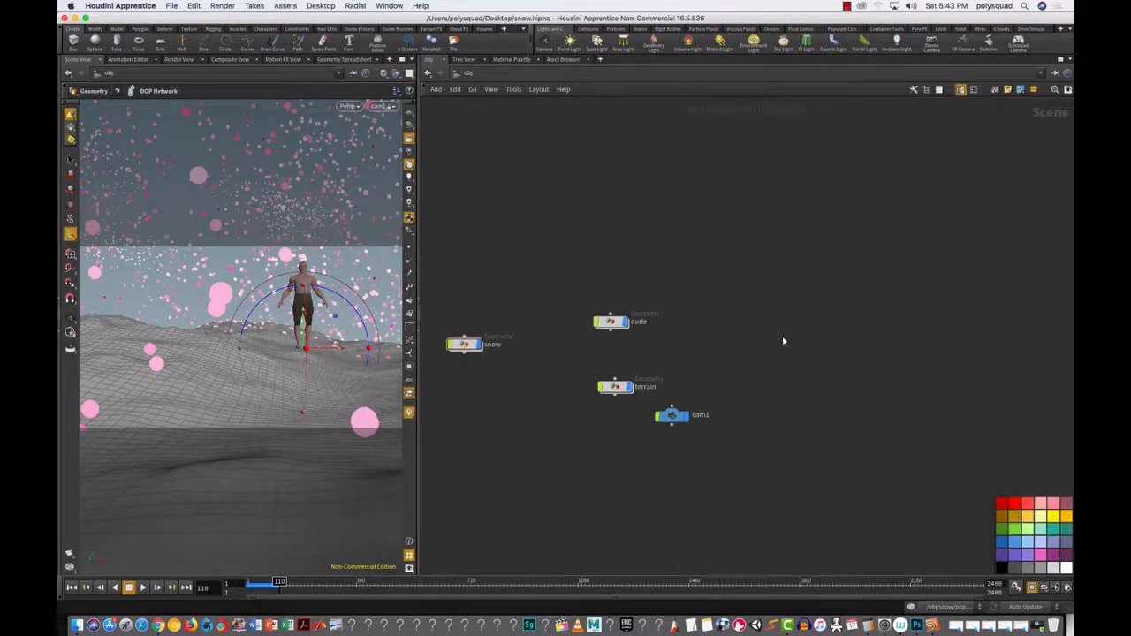
right_click_drag(763, 400, 768, 430, "alt")
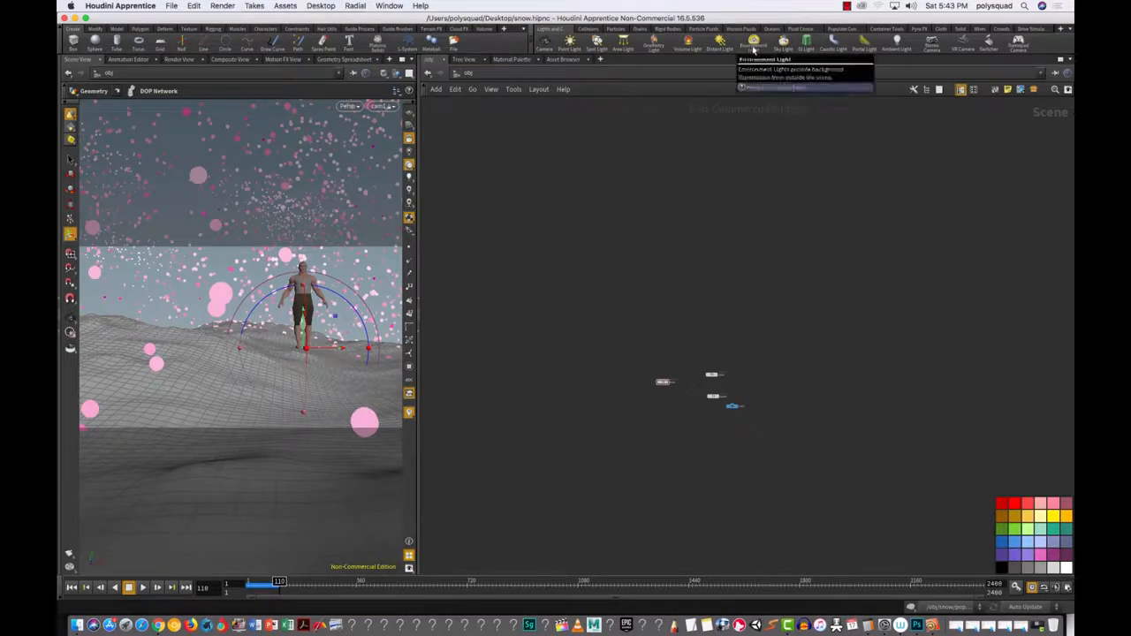
left_click(753, 45)
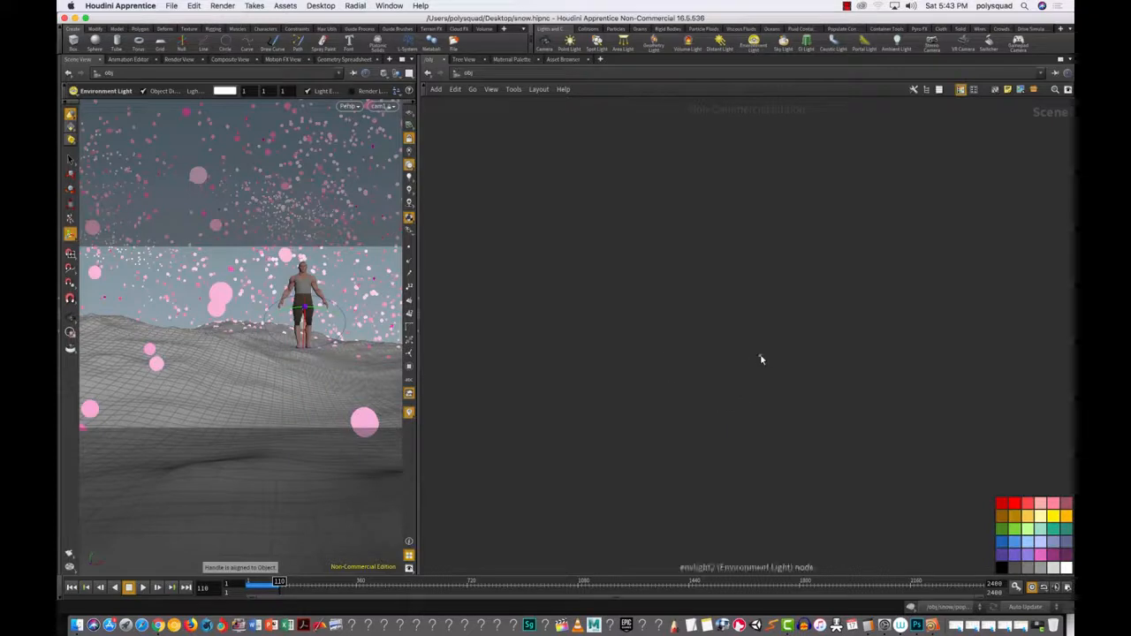
scroll(761, 360, "up", 5)
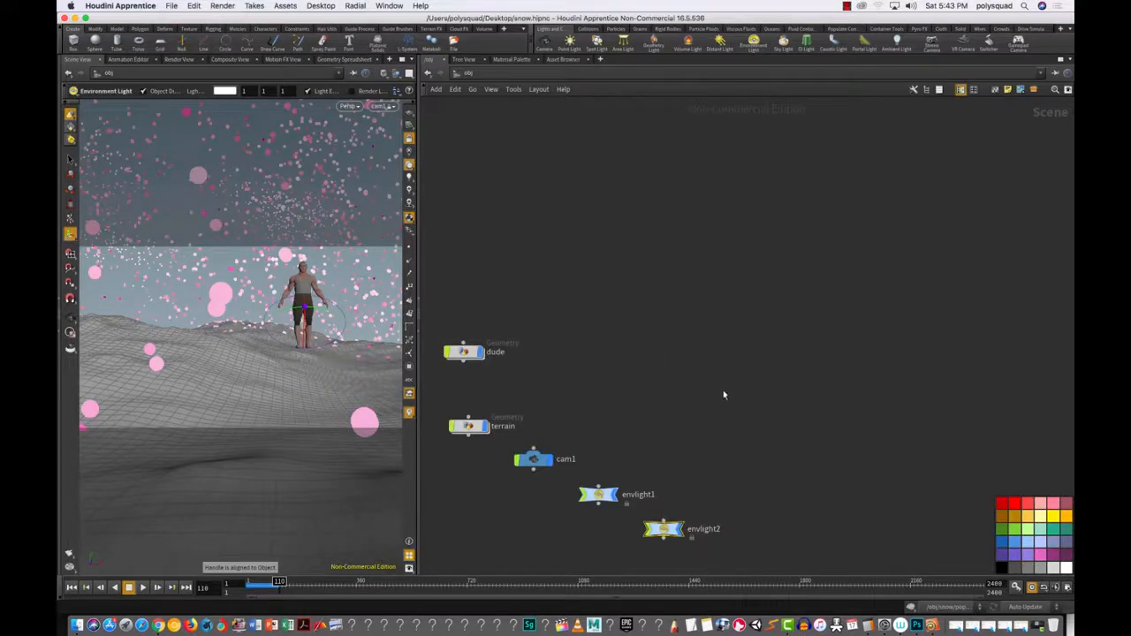
Step: Delete the duplicate envlight1, move envlight2 next to cam1 and display envlight2's parameters
left_click(610, 492)
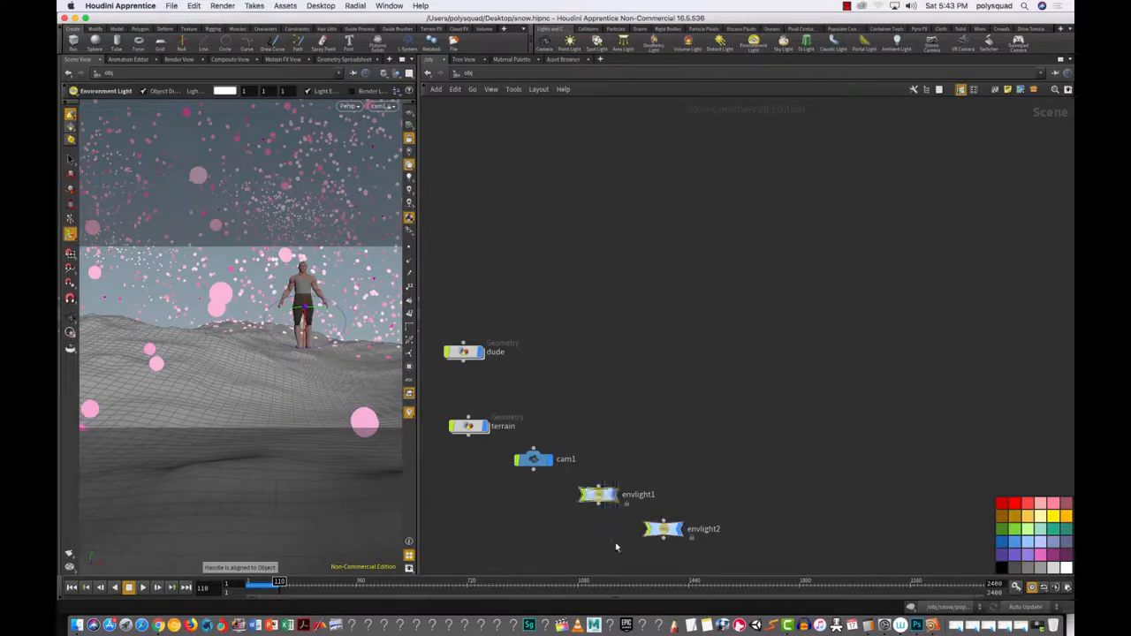
key("Delete")
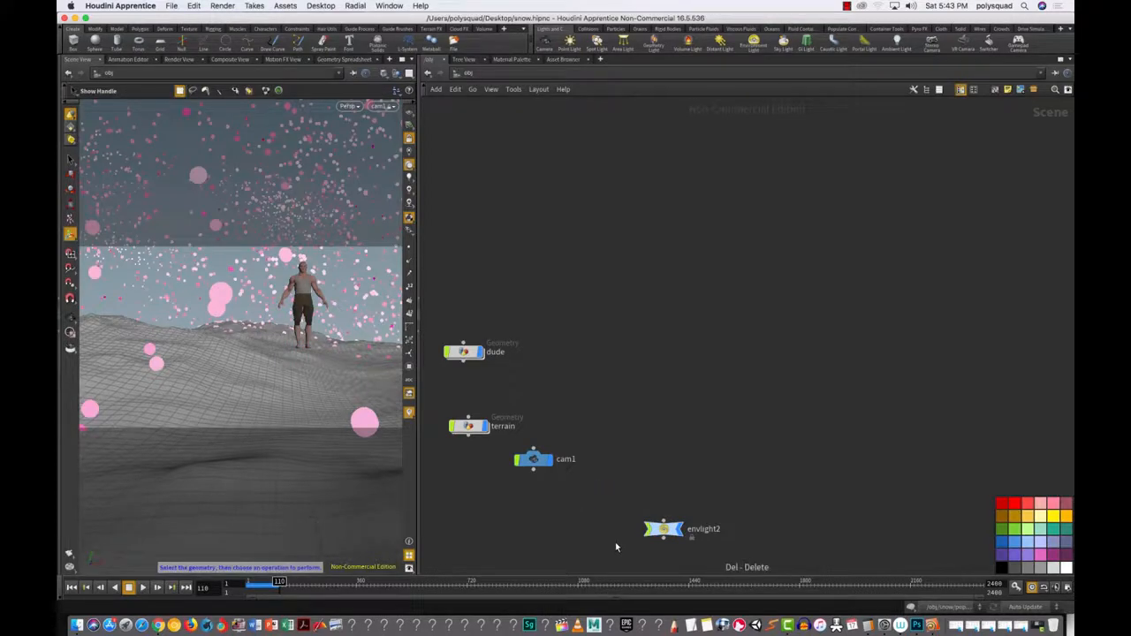
mouse_move(643, 473)
left_mouse_down()
mouse_move(699, 548)
mouse_move(654, 517)
mouse_move(662, 472)
mouse_move(635, 475)
left_mouse_up()
left_click_drag(604, 419, 672, 506)
key("p")
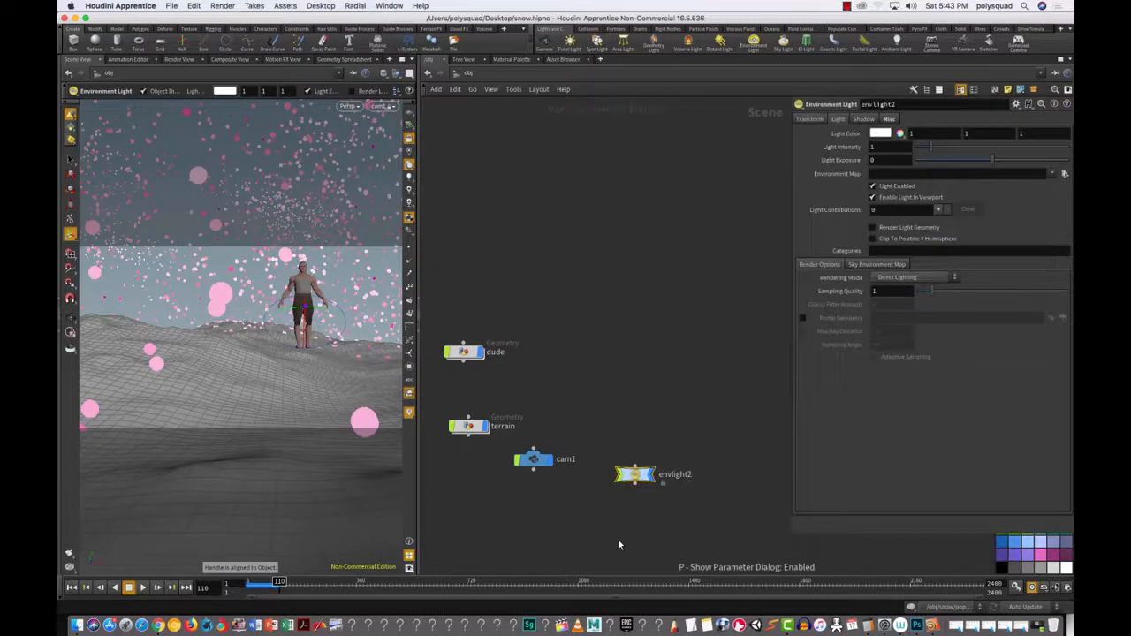
Step: Render frame 110 of the scene as a Mantra preview
left_click(179, 59)
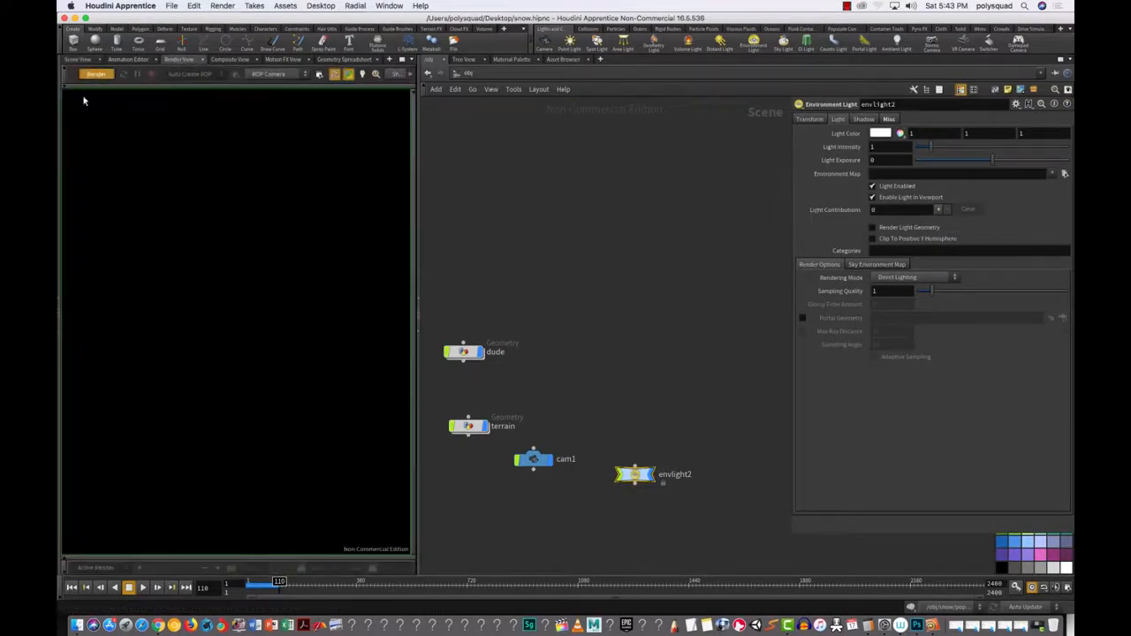
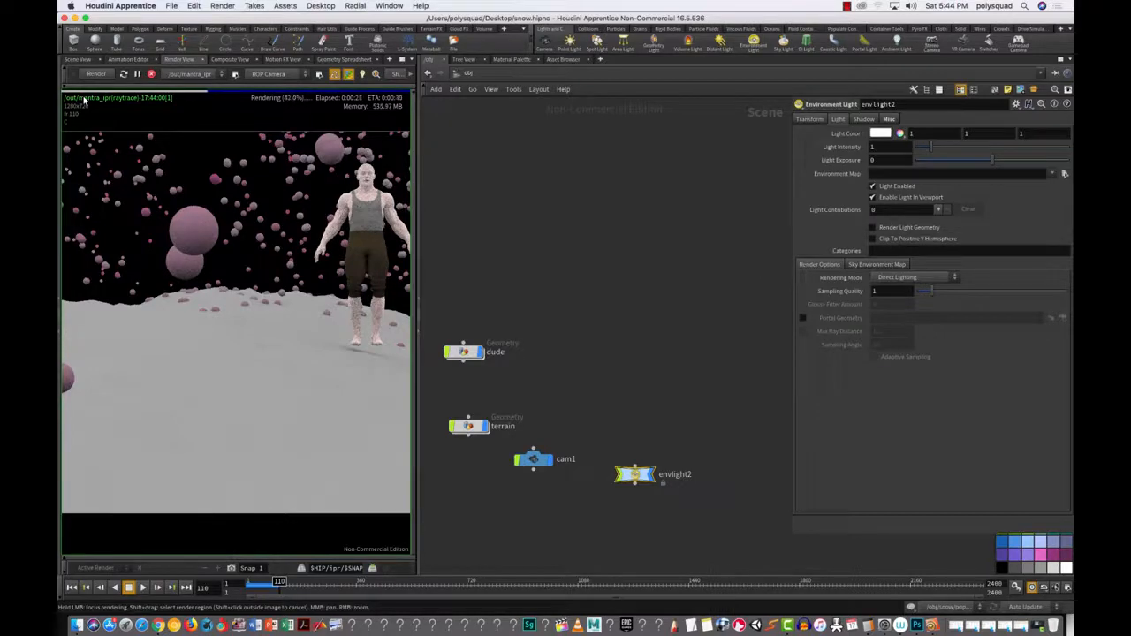
Step: Enter the snow object's network at the popnet end of the chain
left_click_drag(446, 391, 502, 465)
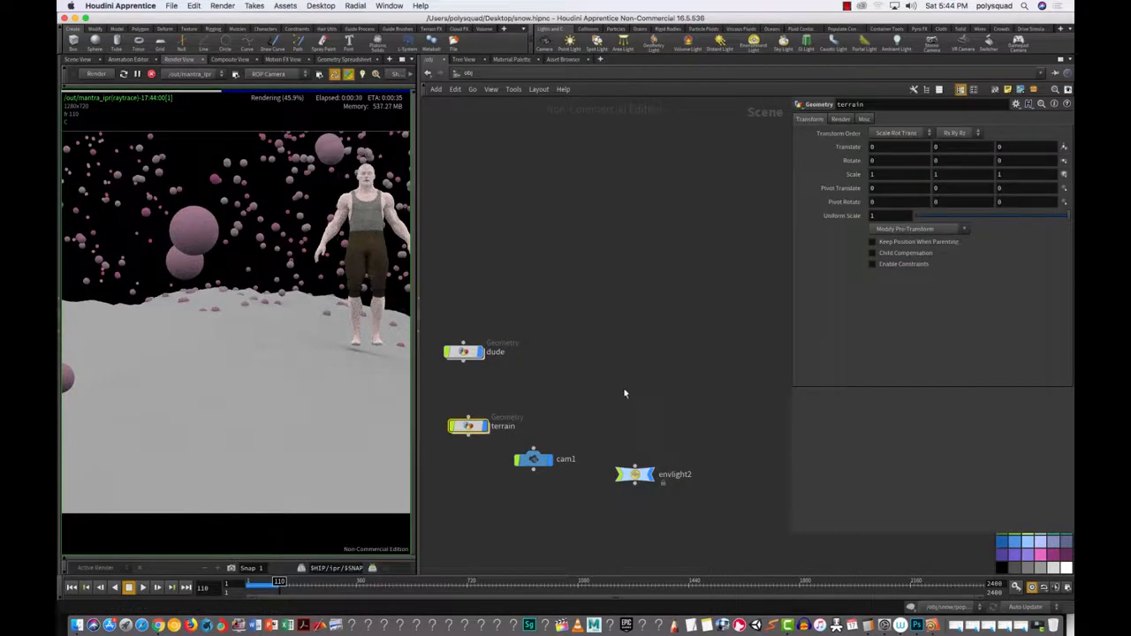
scroll(589, 392, "down", 4)
left_click_drag(431, 355, 467, 421)
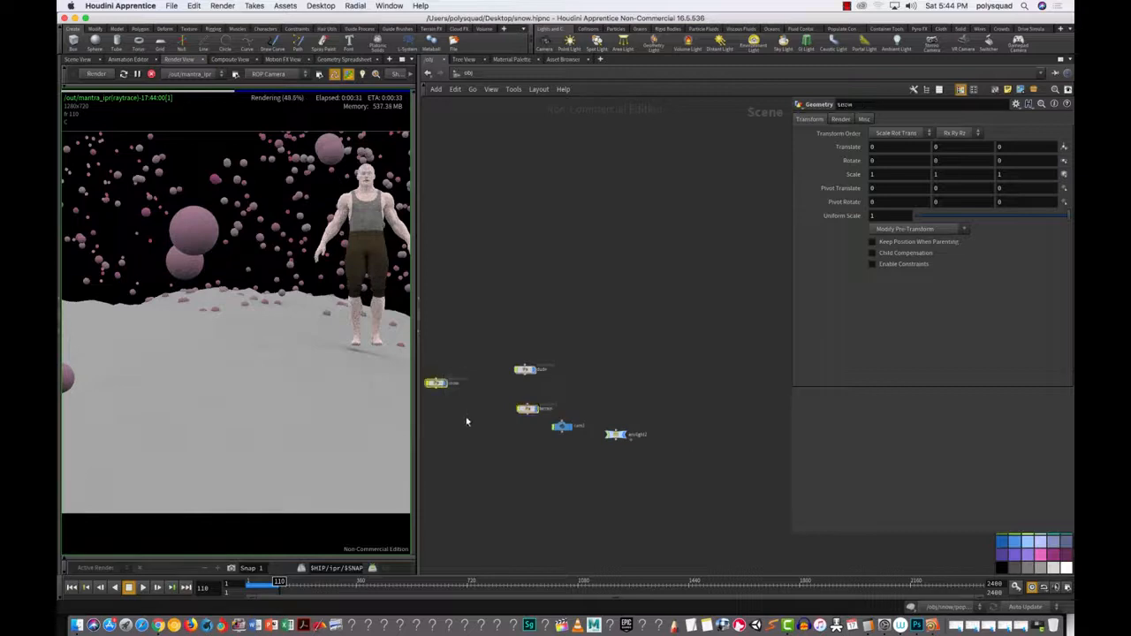
double_click(436, 383)
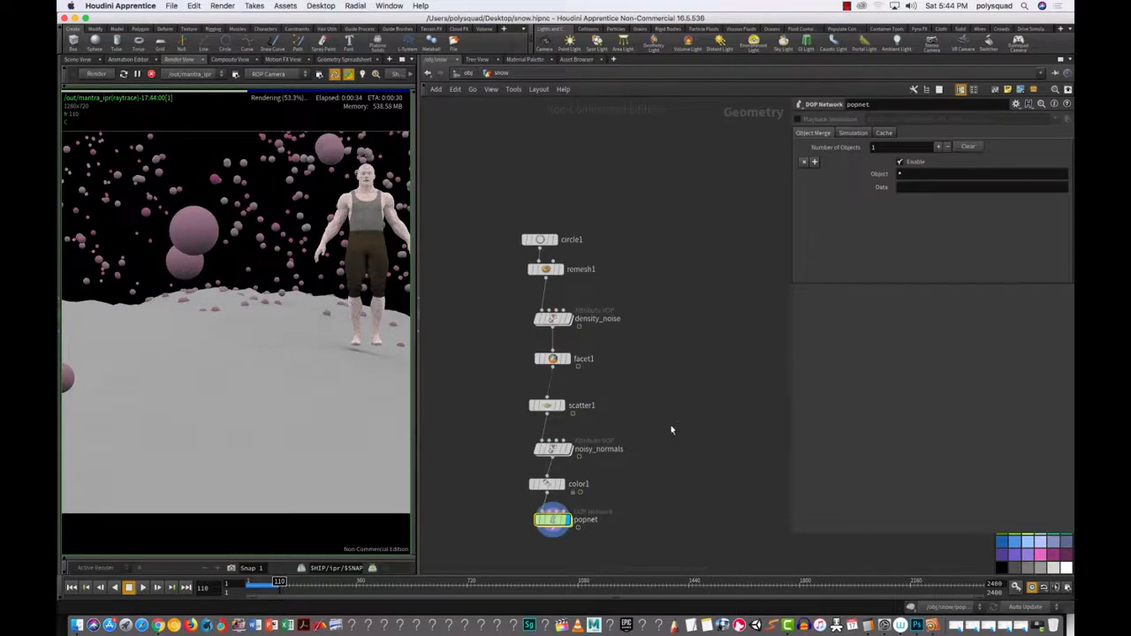
scroll(624, 474, "down", 1)
middle_click_drag(631, 477, 607, 340)
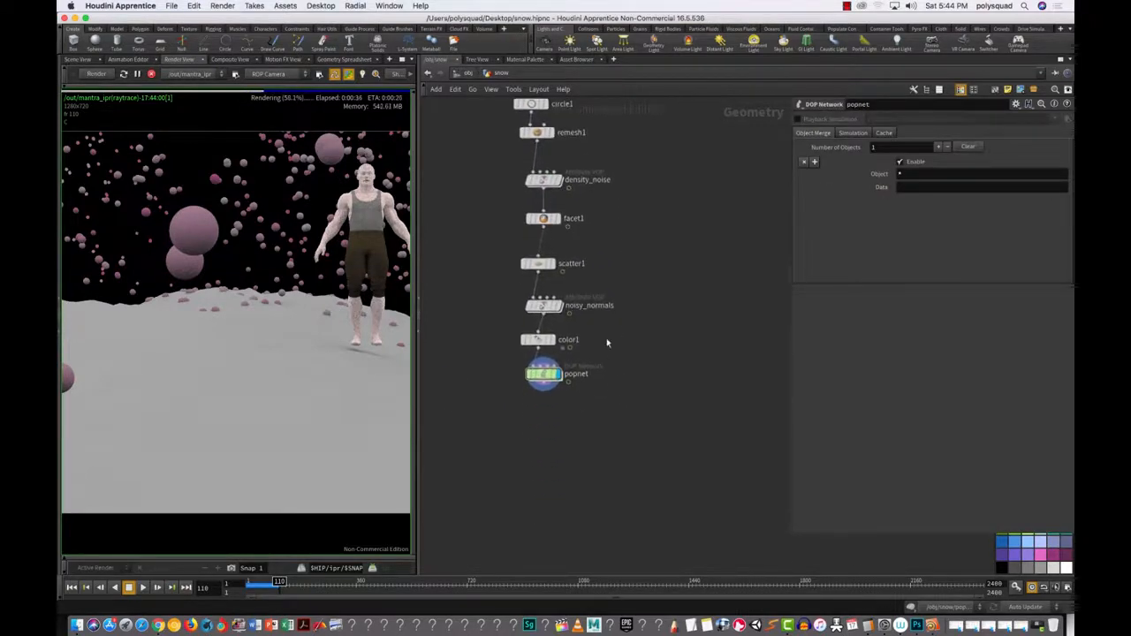
key("Tab")
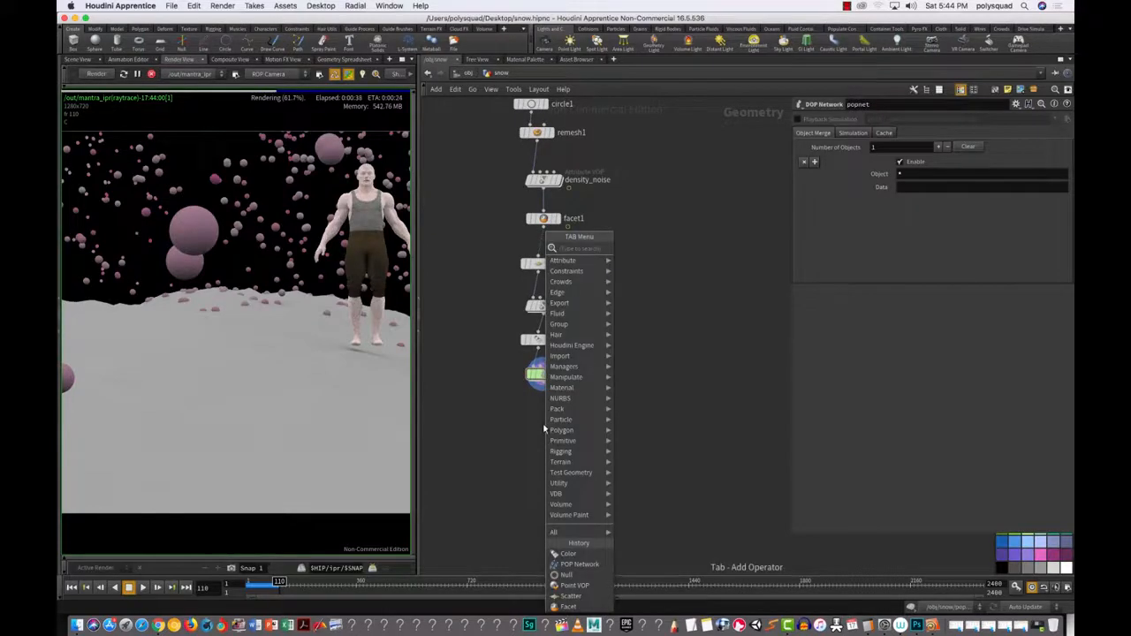
type("att")
left_click(669, 363)
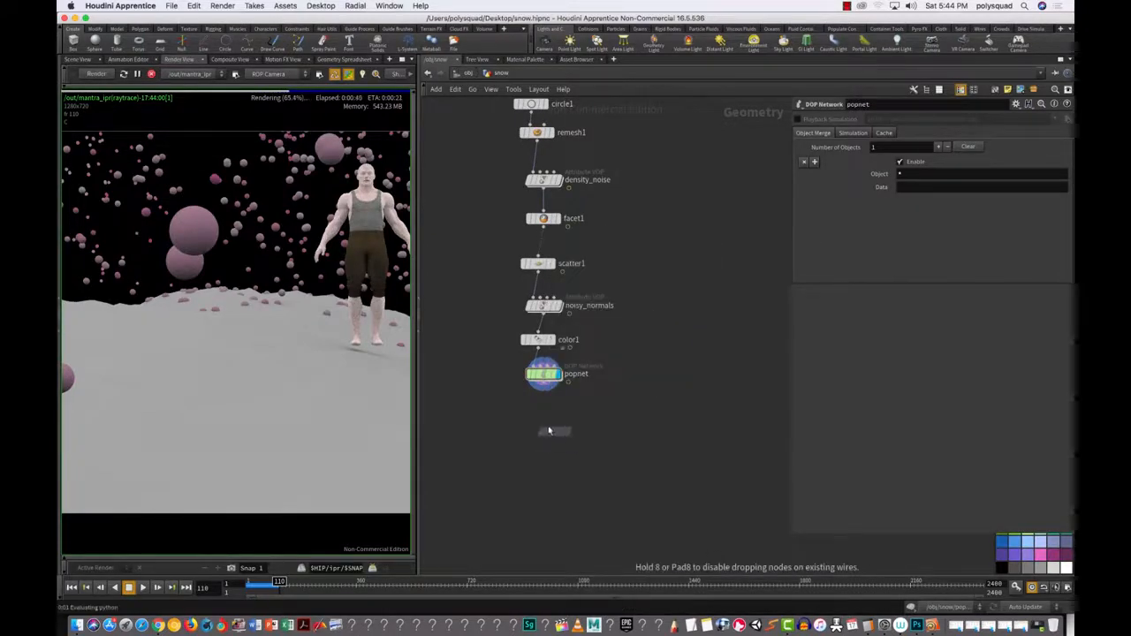
left_click(548, 431)
left_click_drag(601, 471, 510, 402)
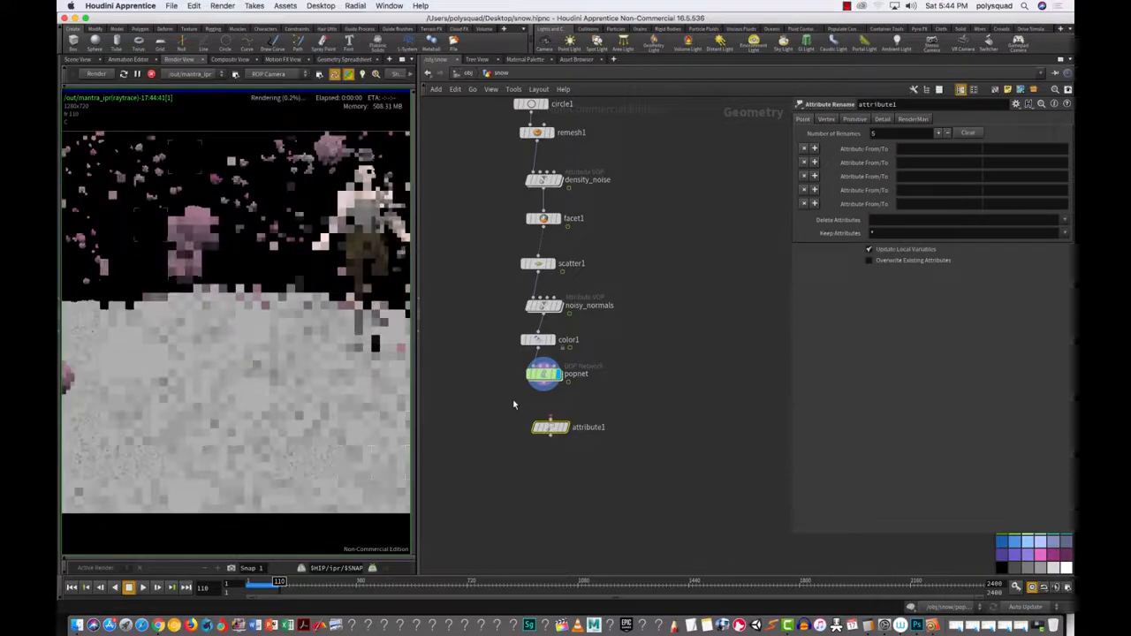
key("Delete")
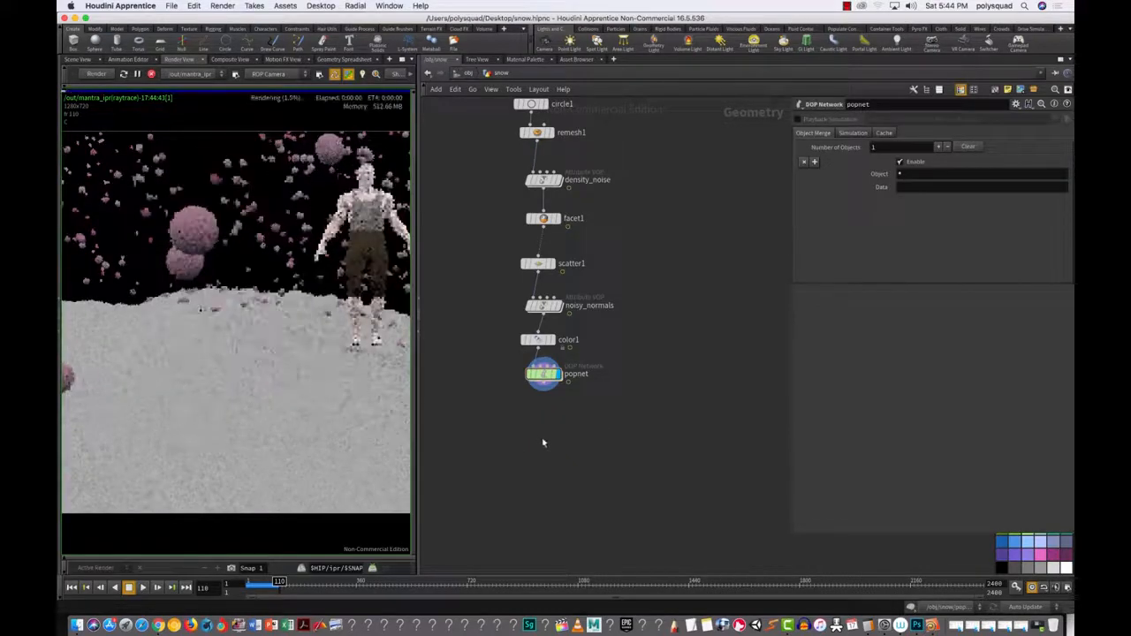
Step: Add an Attribute String Edit node below popnet in the snow network
key("Tab")
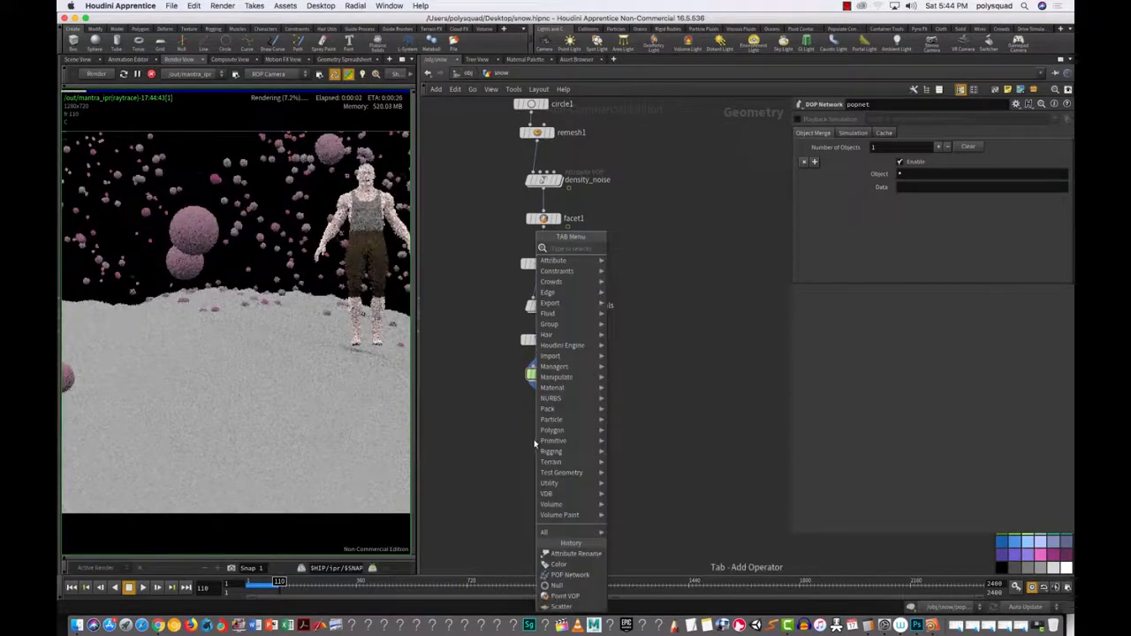
type("att")
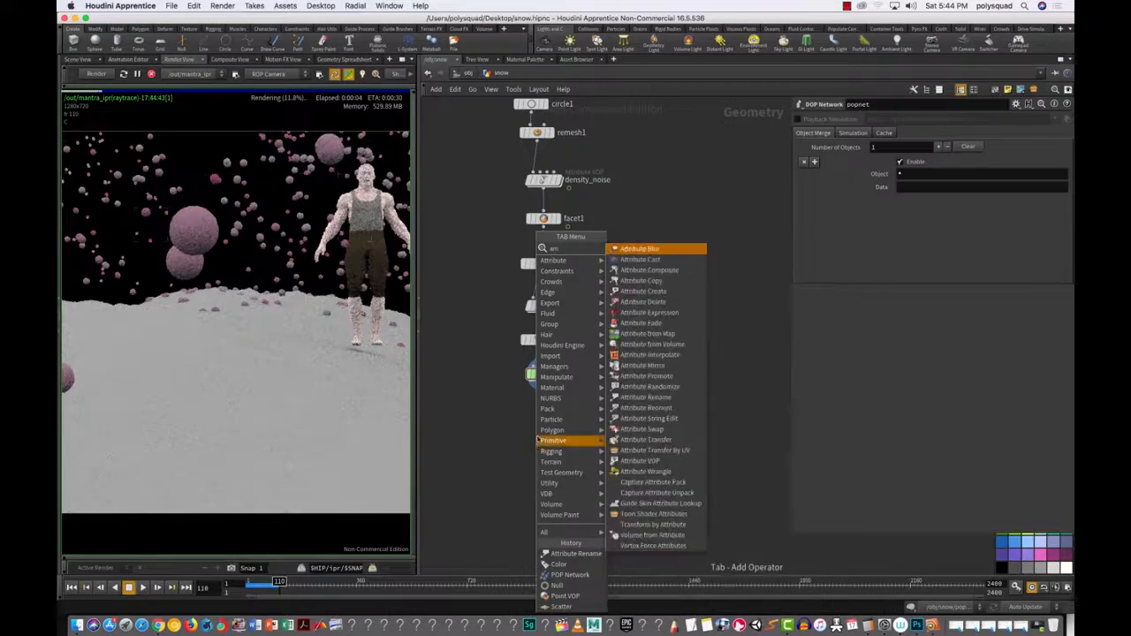
key("Return")
left_click(576, 442)
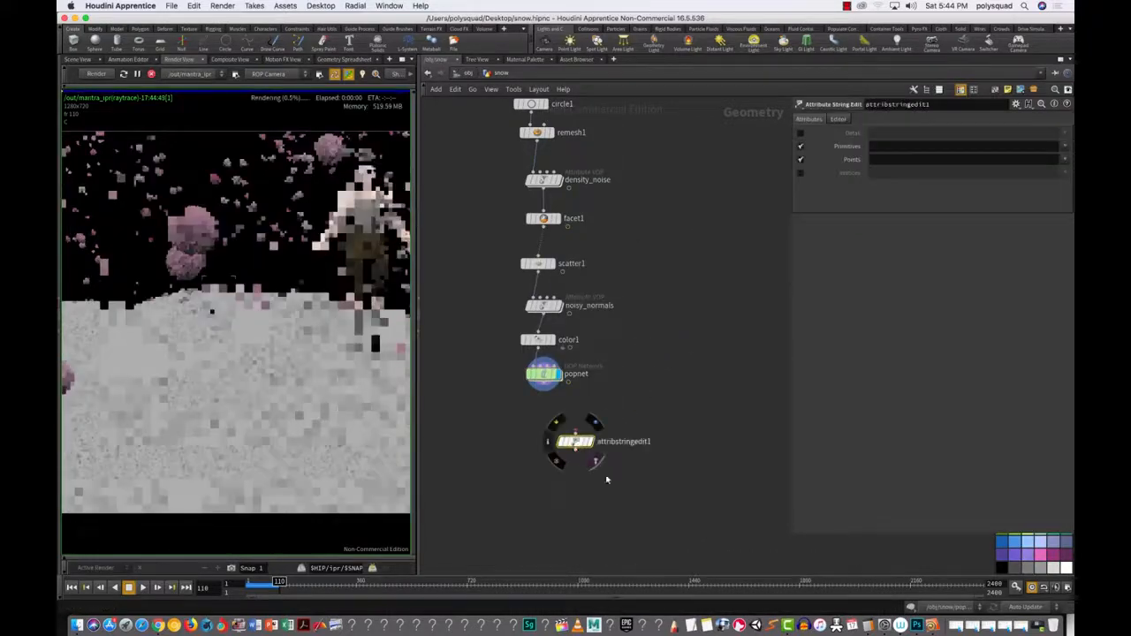
Step: Delete the Attribute String Edit node below popnet
key("Delete")
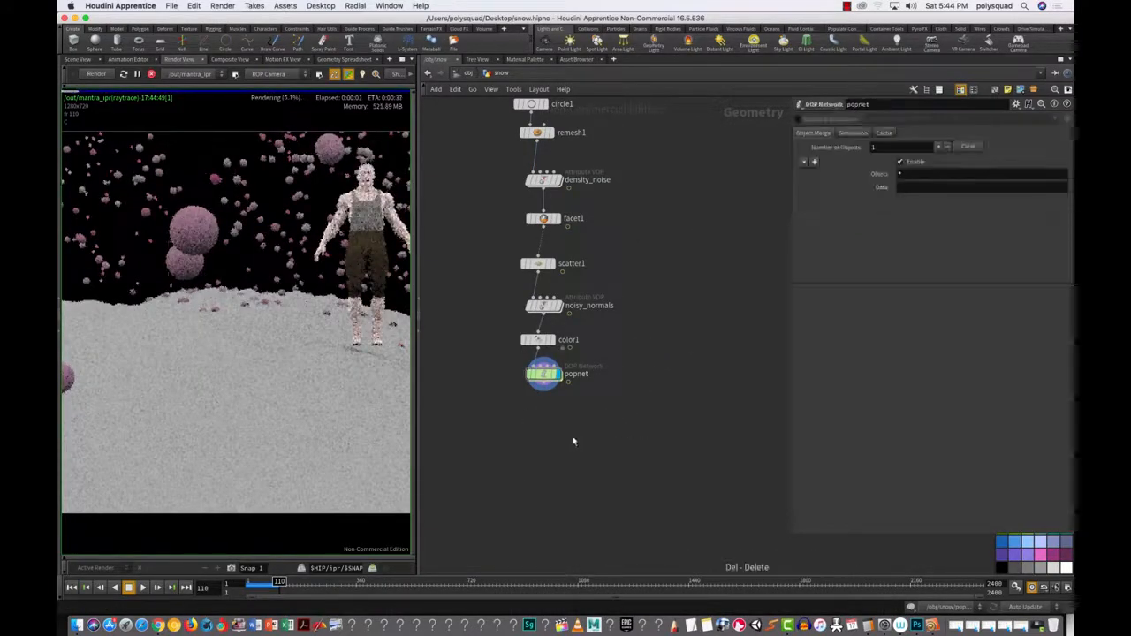
key("Tab")
type("ran")
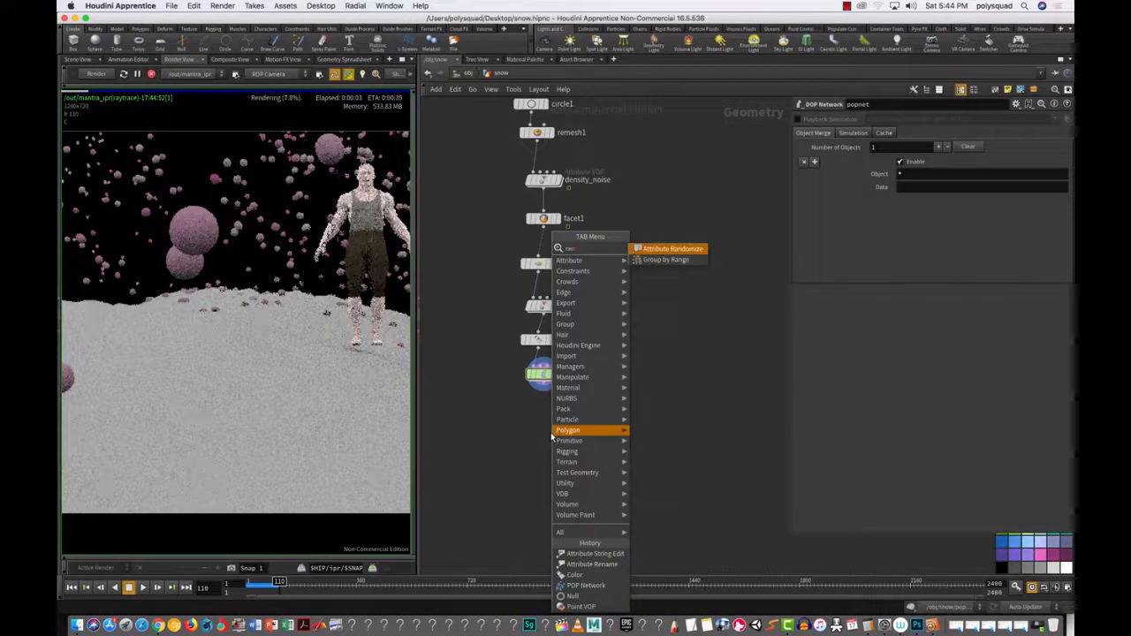
key("Escape")
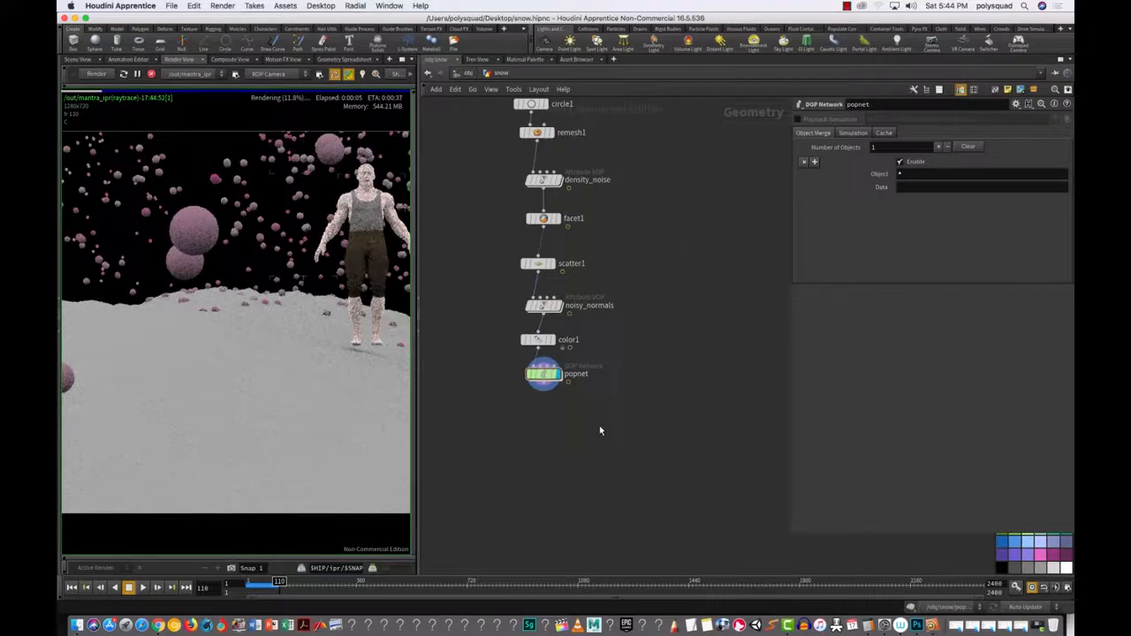
key("Tab")
type("ran")
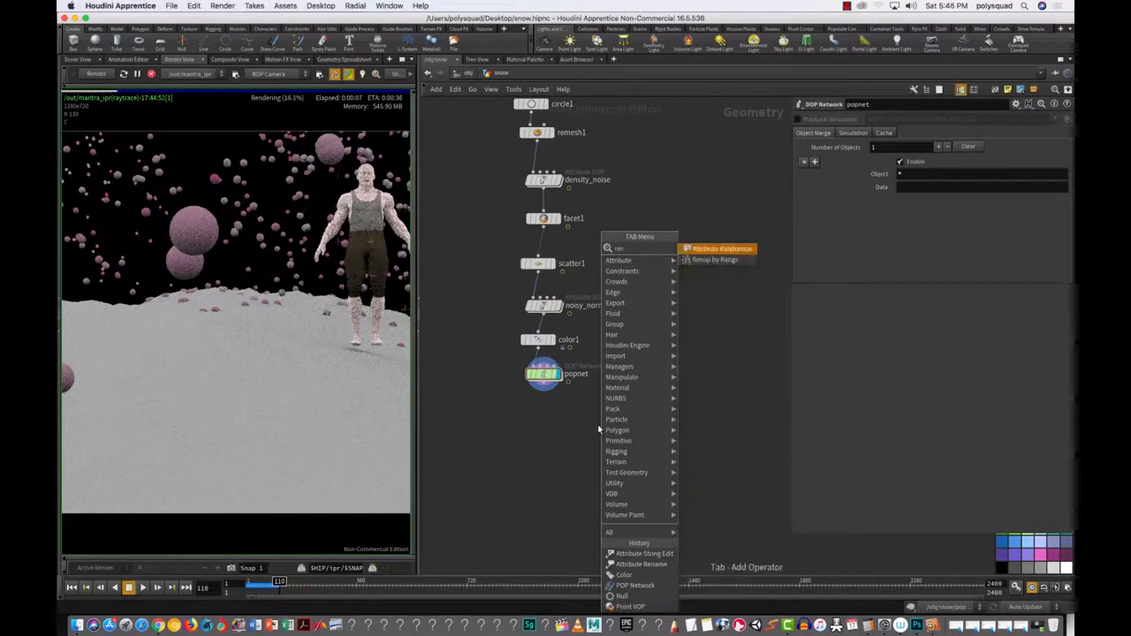
type("d")
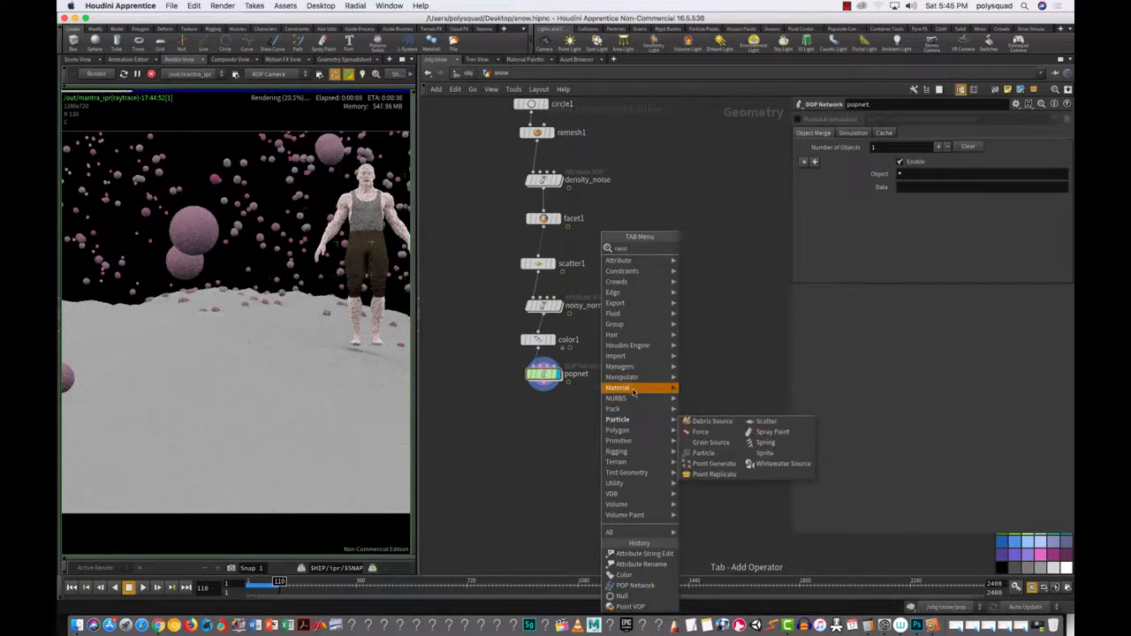
left_click(537, 441)
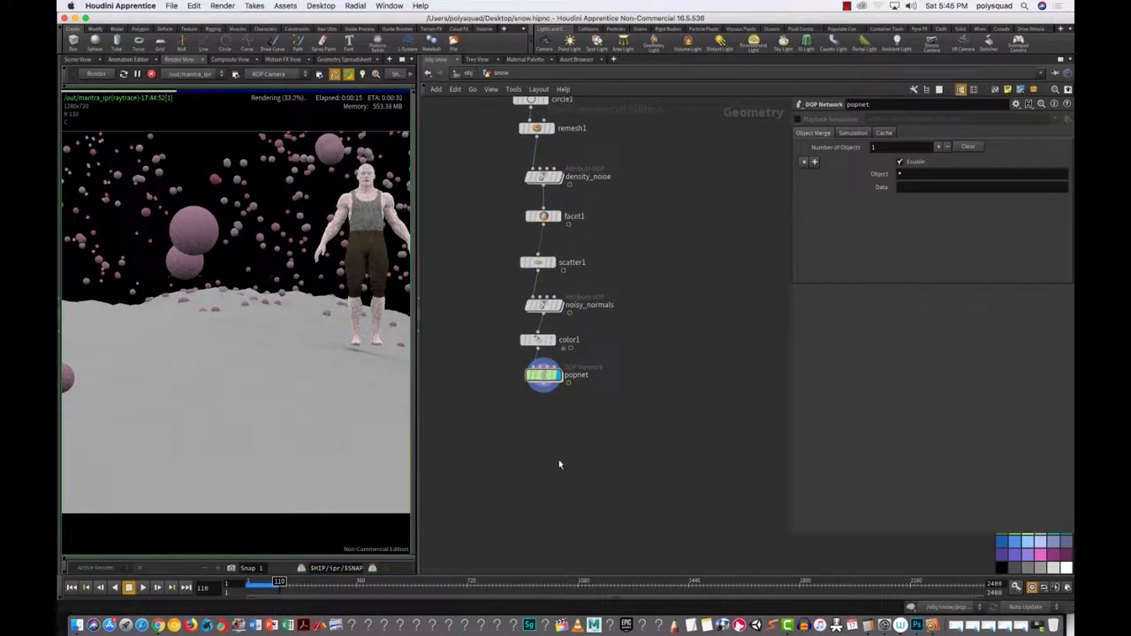
key("Tab")
type("ra")
left_click(655, 391)
left_click(555, 463)
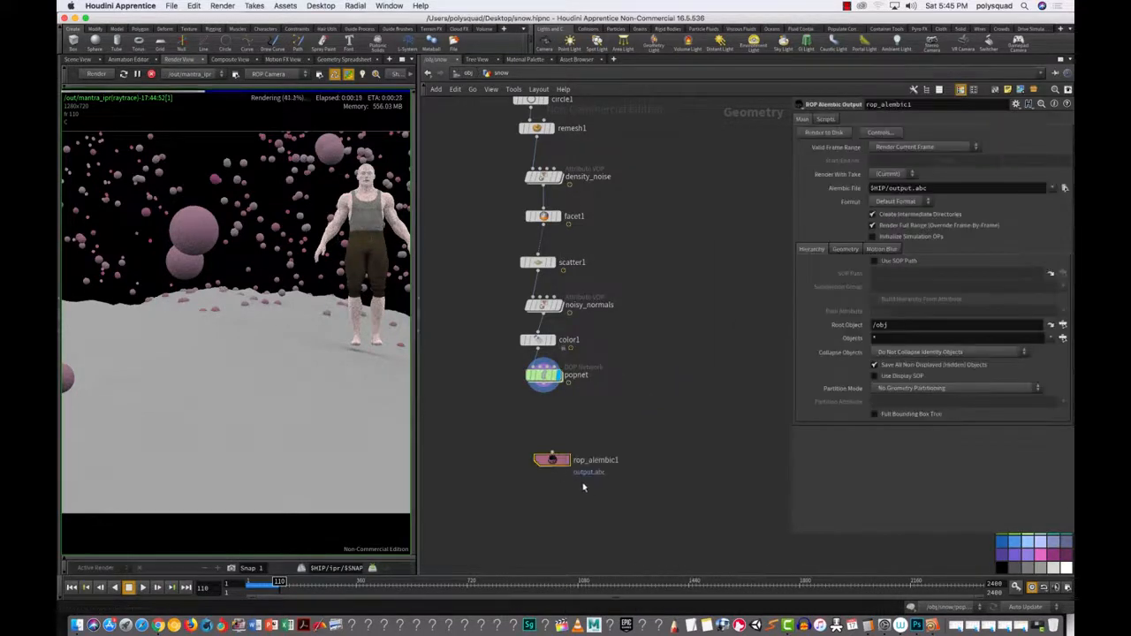
key("Delete")
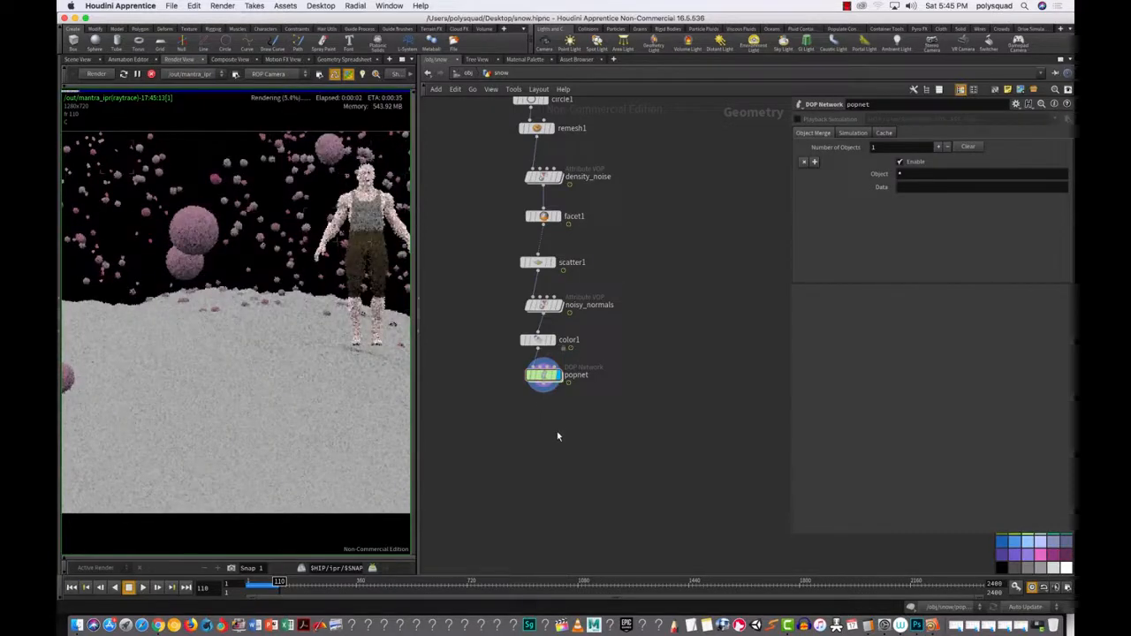
key("Tab")
mouse_move(563, 431)
type("re")
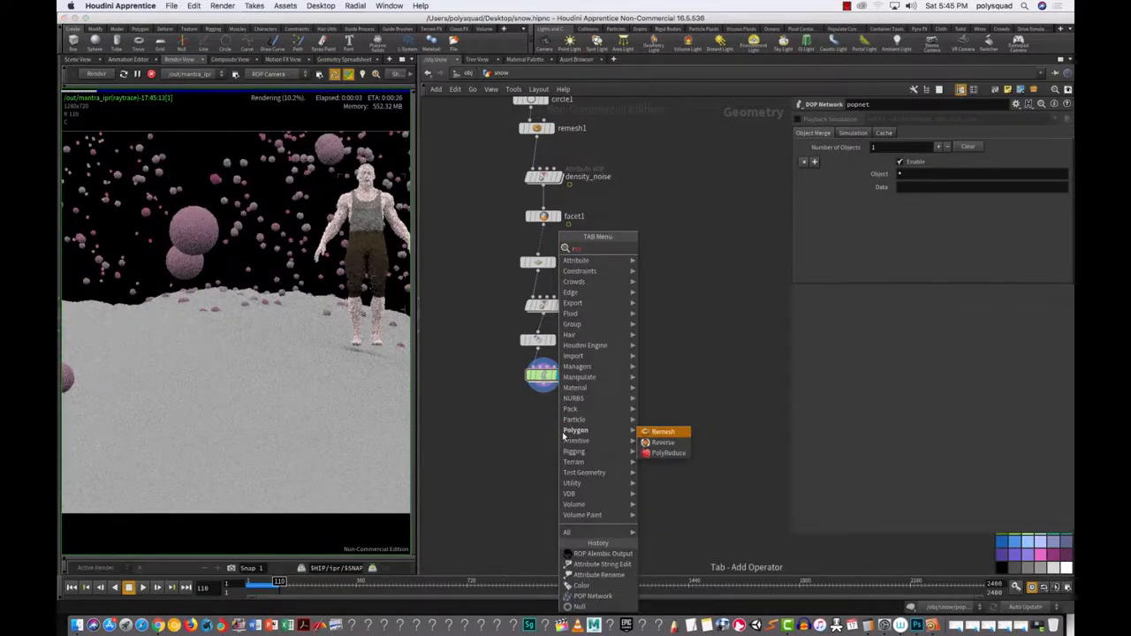
key("Escape")
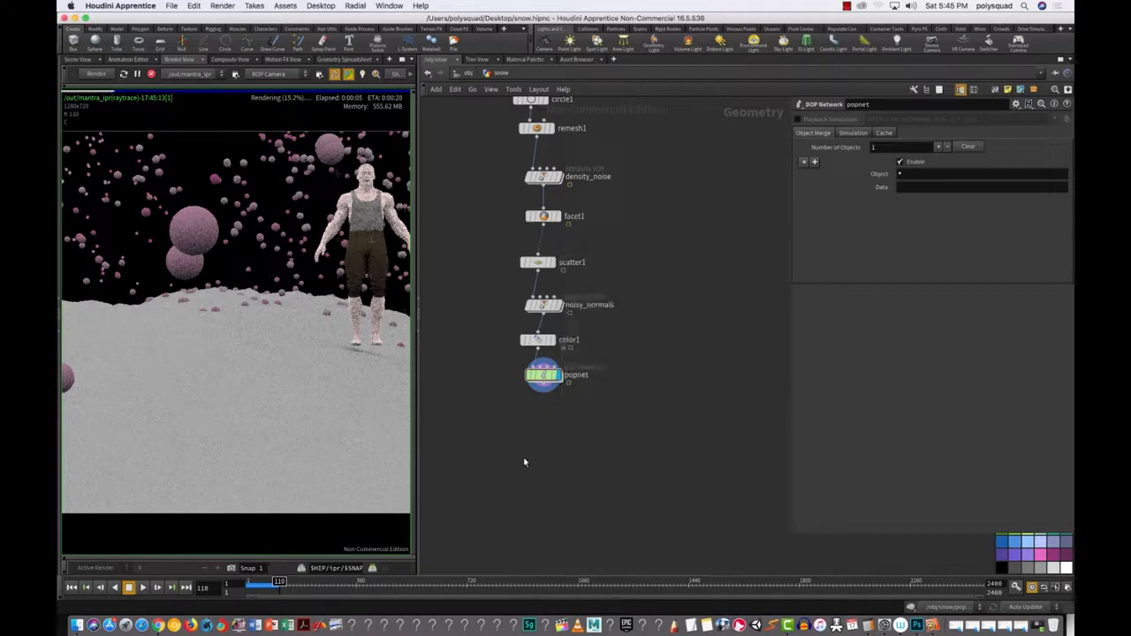
key("Tab")
type("ran")
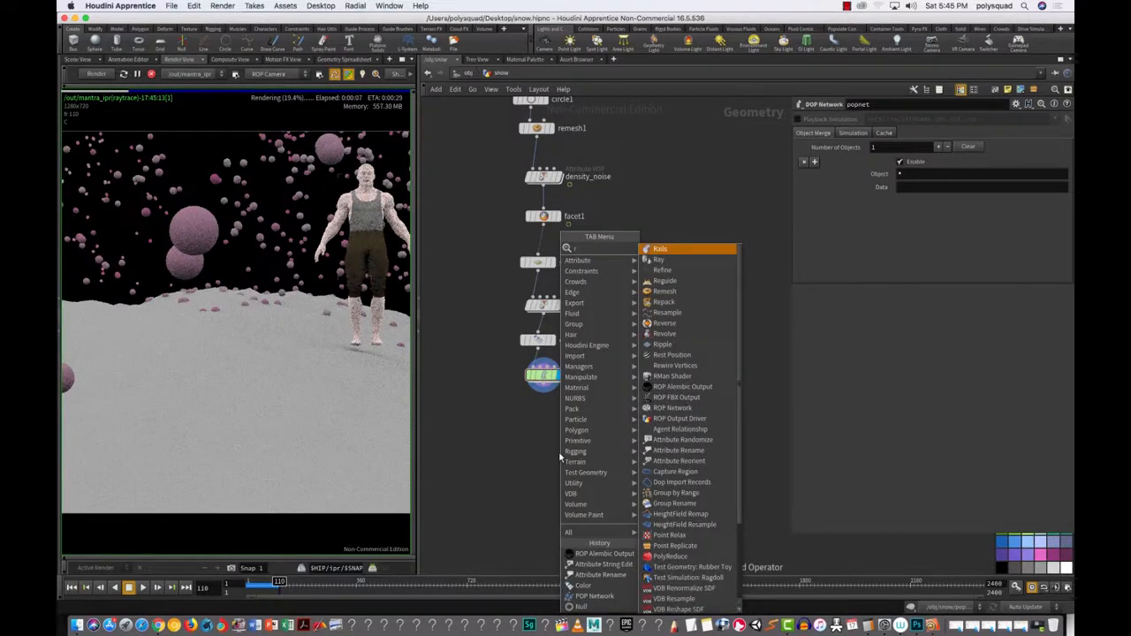
mouse_move(636, 441)
key("Escape")
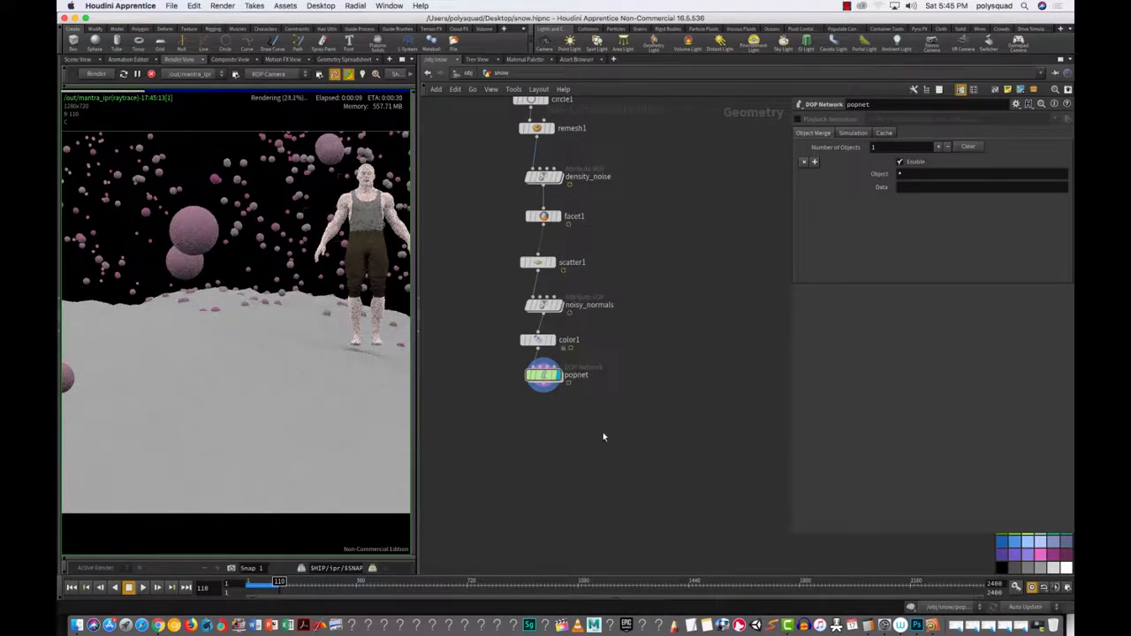
key("Tab")
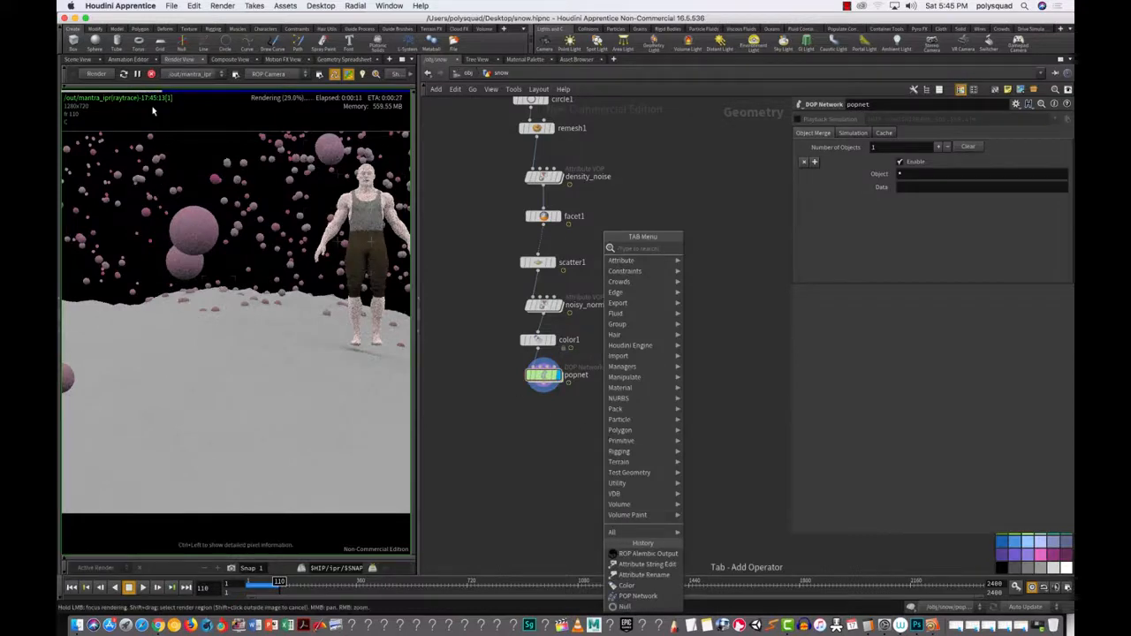
Step: Stop the preview render and add an Attribute Randomize node connected below popnet, with its display flag on
left_click(158, 78)
left_click(149, 74)
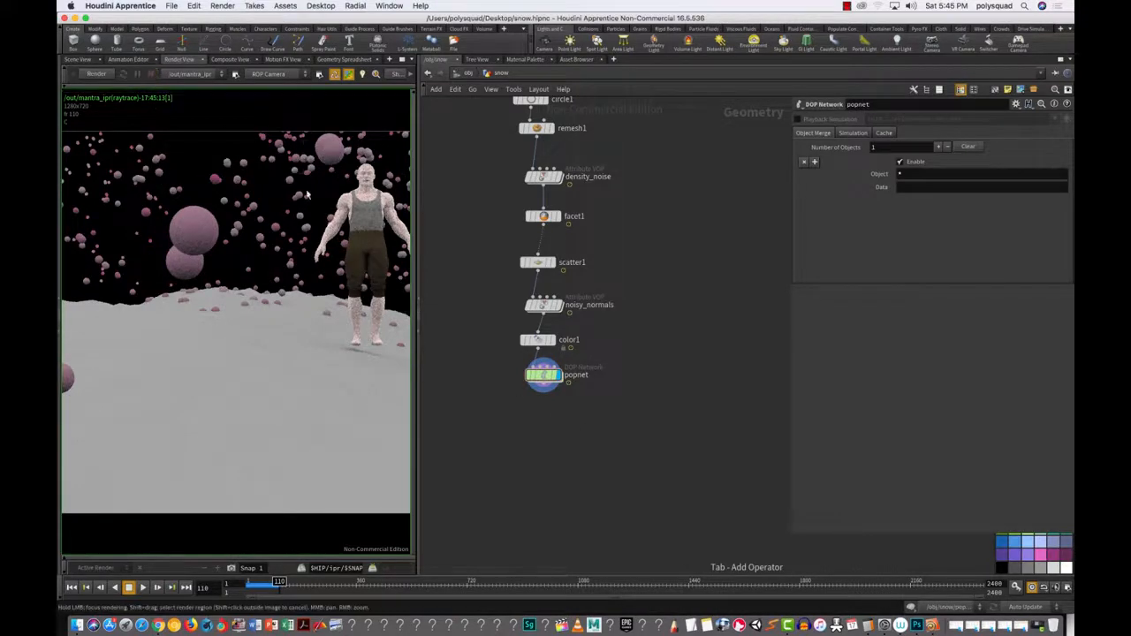
key("Tab")
type("rand")
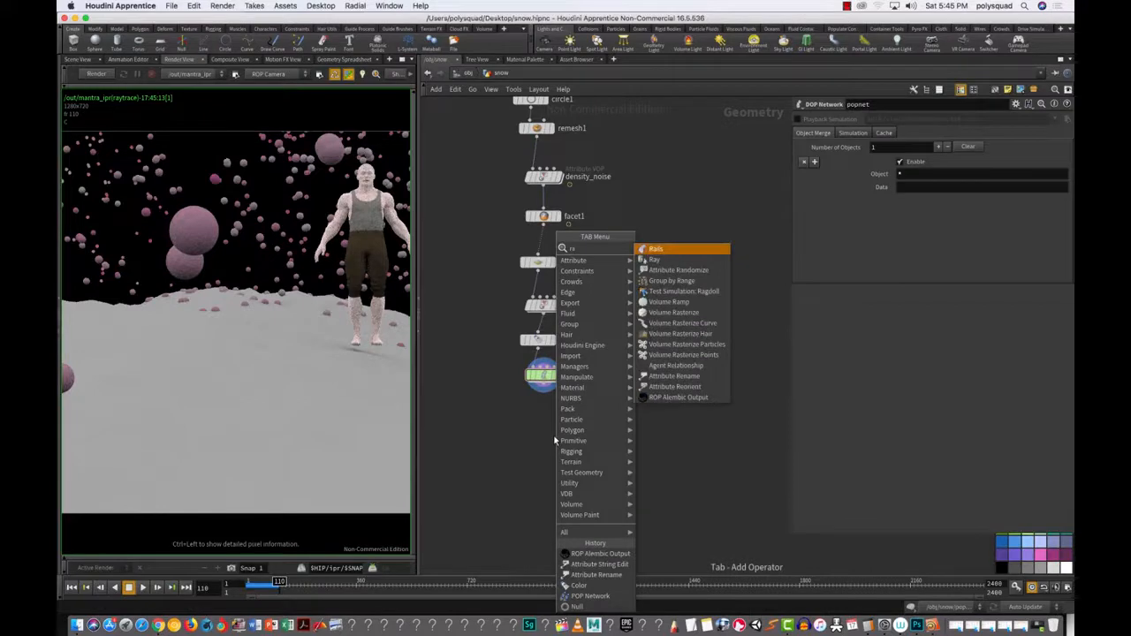
left_click(652, 264)
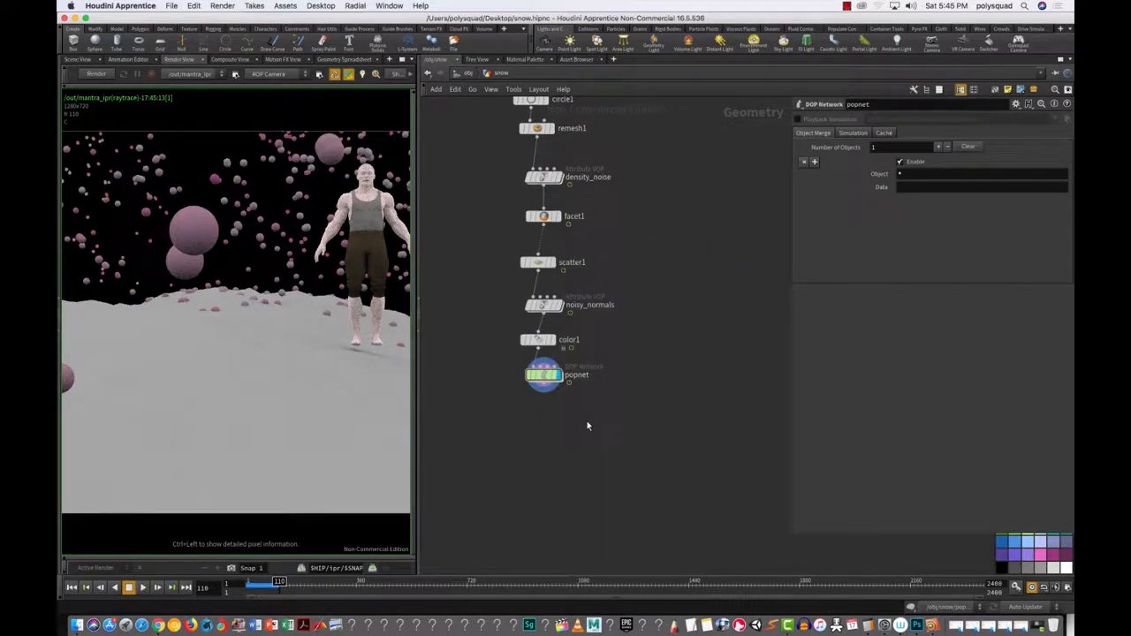
key("Tab")
type("rand")
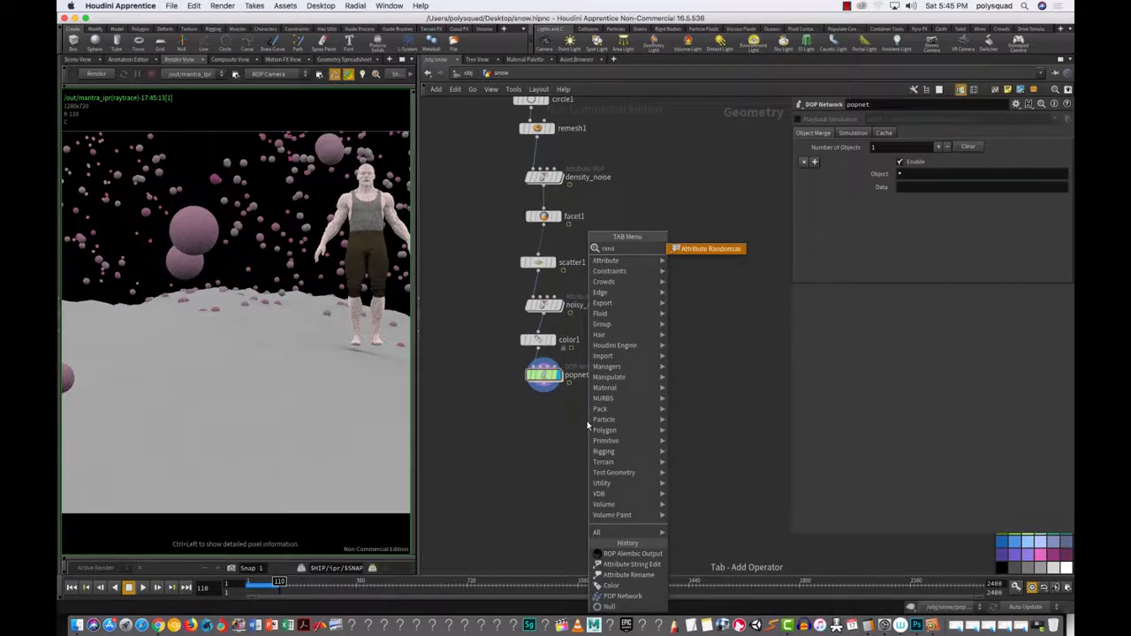
key("Return")
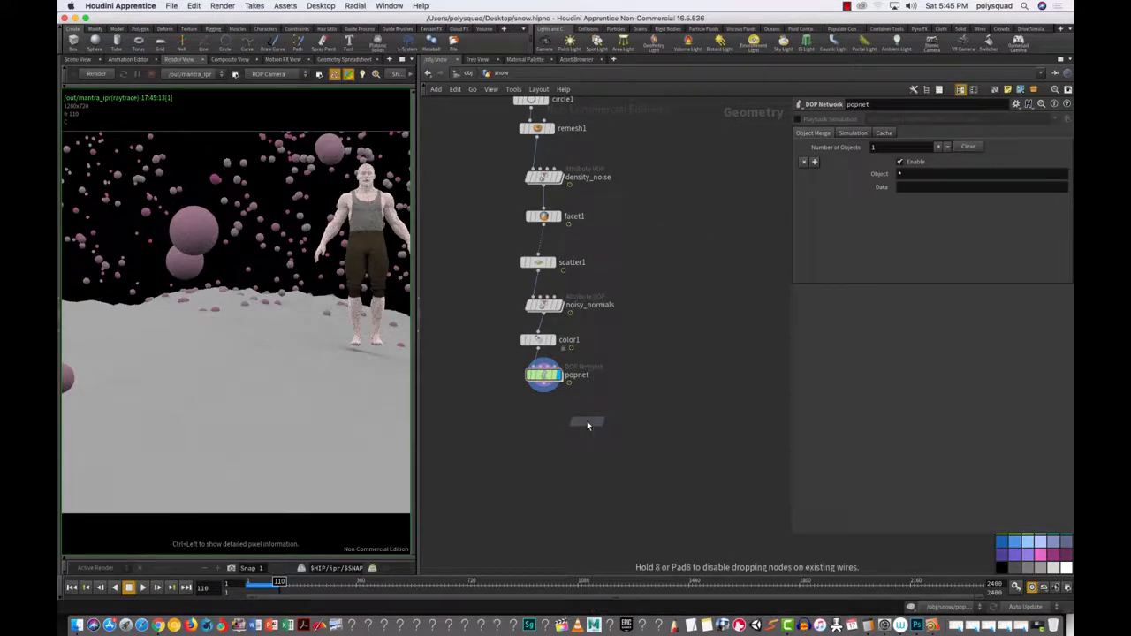
left_click(586, 420)
left_click_drag(544, 385, 587, 413)
left_click(601, 421)
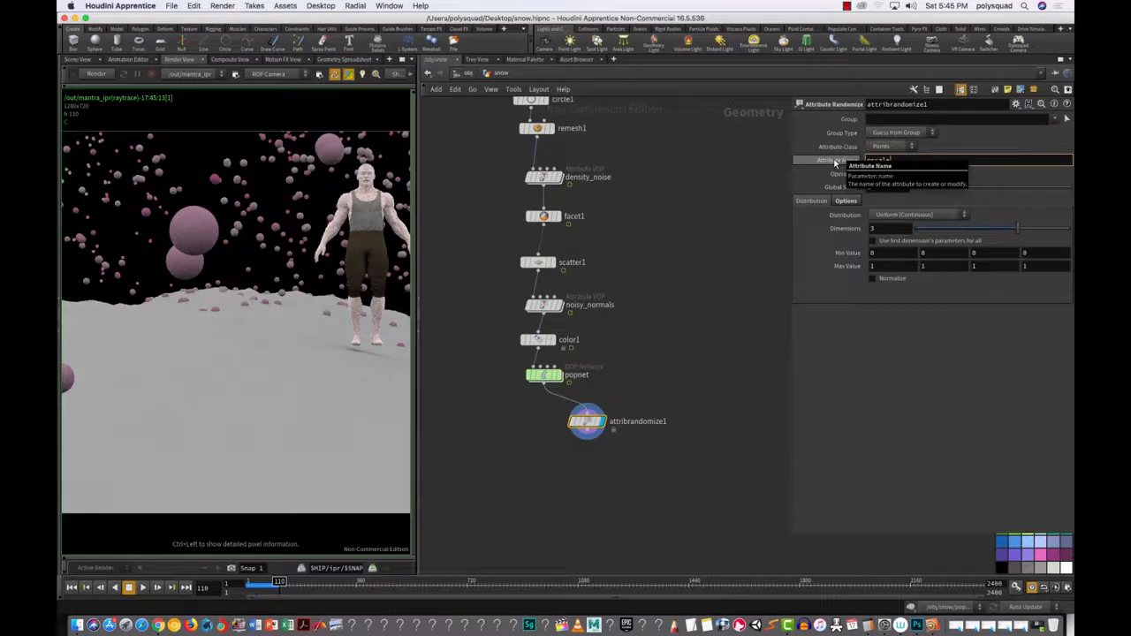
Step: Randomize the pscale attribute with first-component minimum .01 and maximum .1, and re-render the preview at frame 110
key("Return")
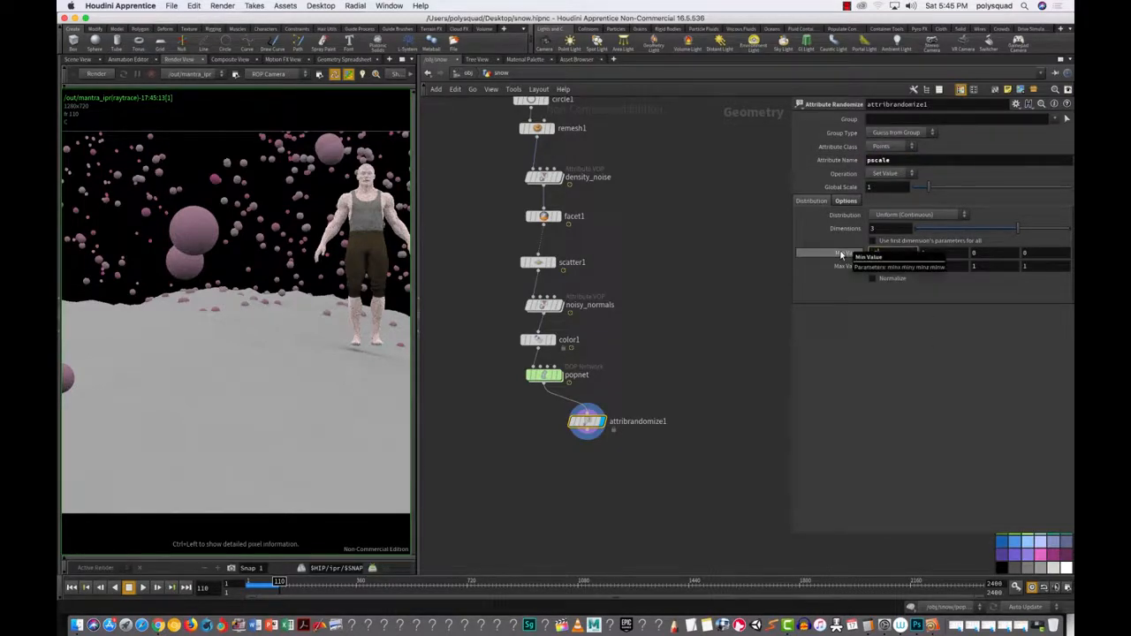
key("Tab")
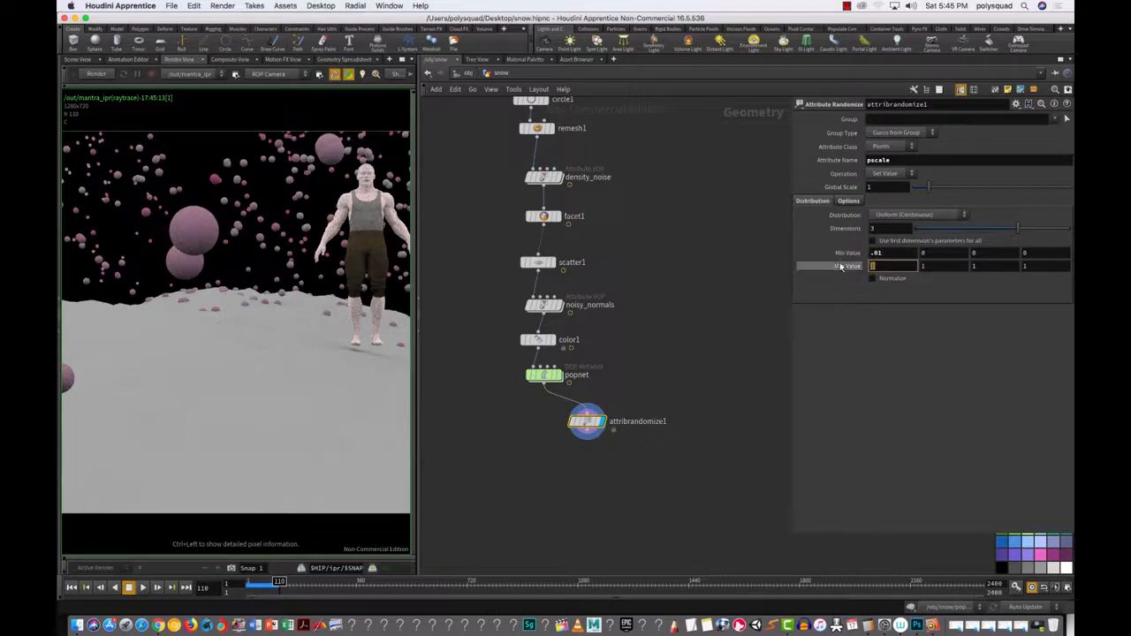
type(".1")
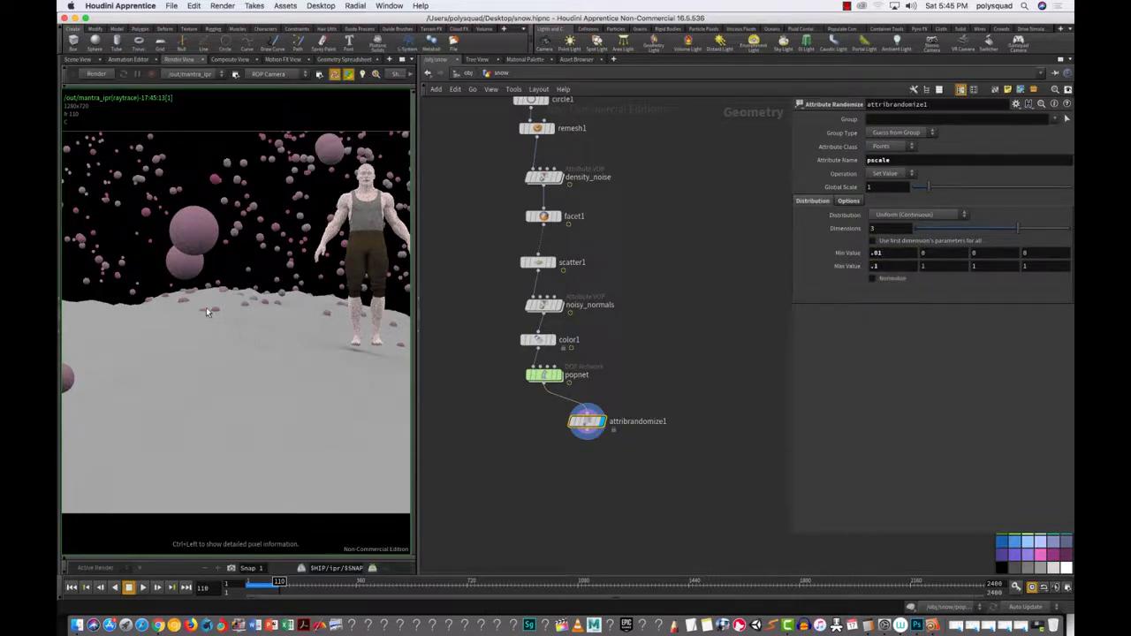
left_click(96, 74)
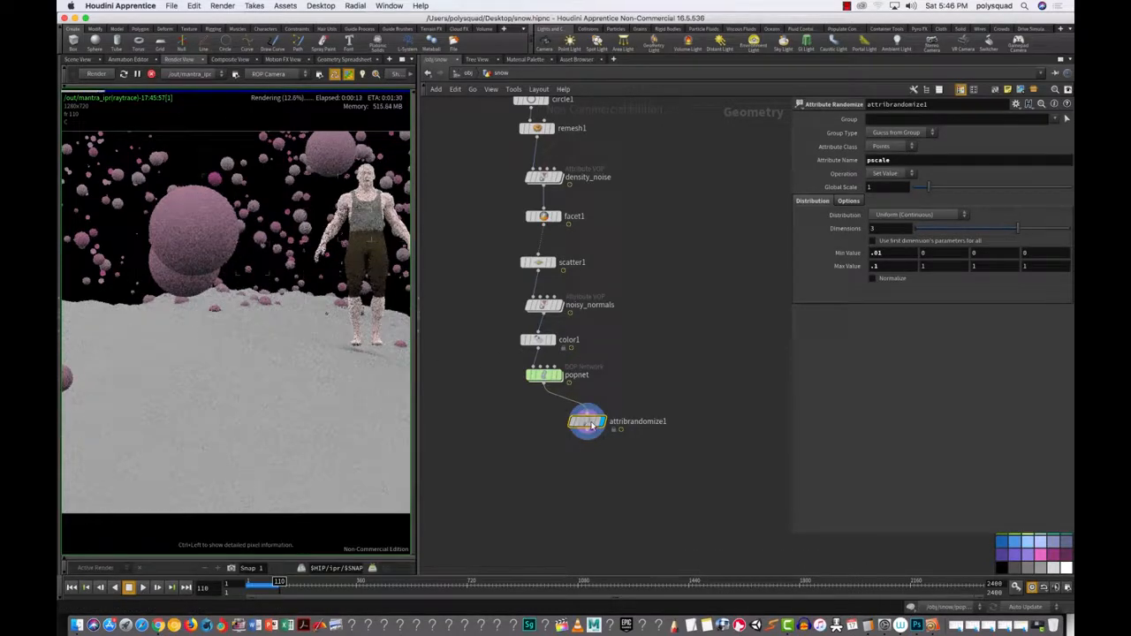
Step: With the randomize node aligned directly under popnet, replay the simulation from frame 1 to frame 80 and render that frame
left_click_drag(593, 424, 550, 414)
left_click(73, 587)
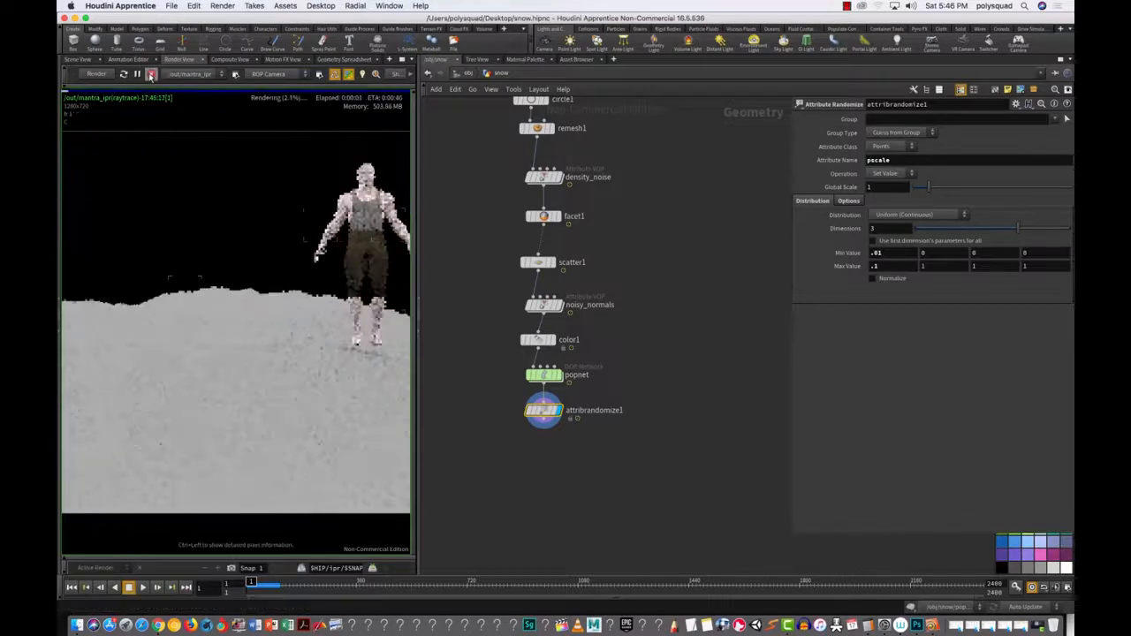
left_click(77, 59)
left_click(142, 588)
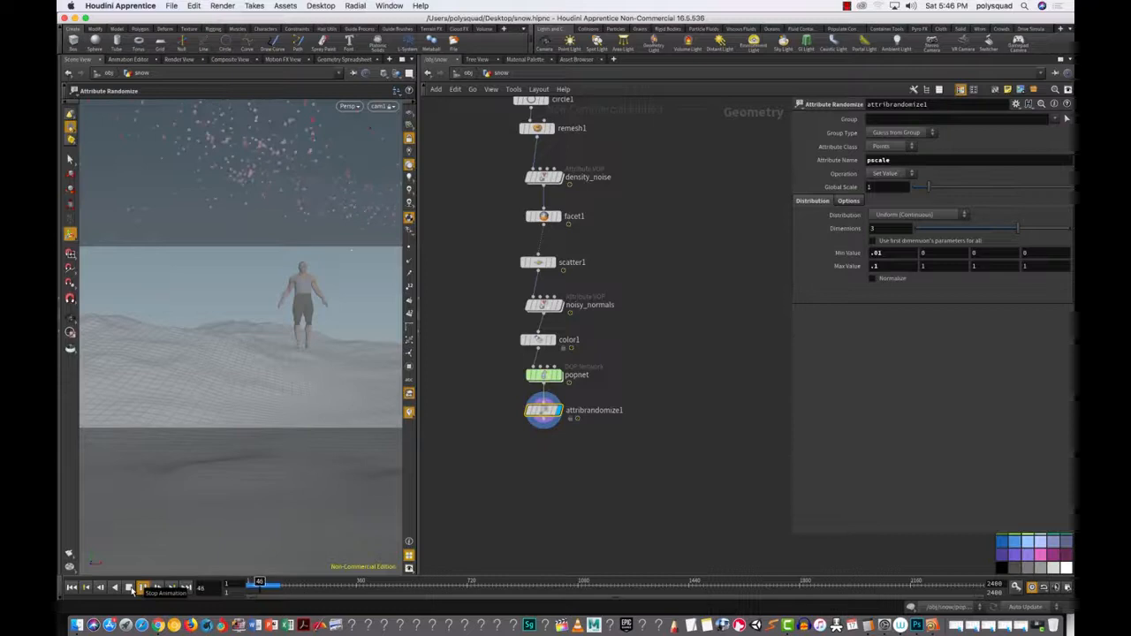
left_click(129, 588)
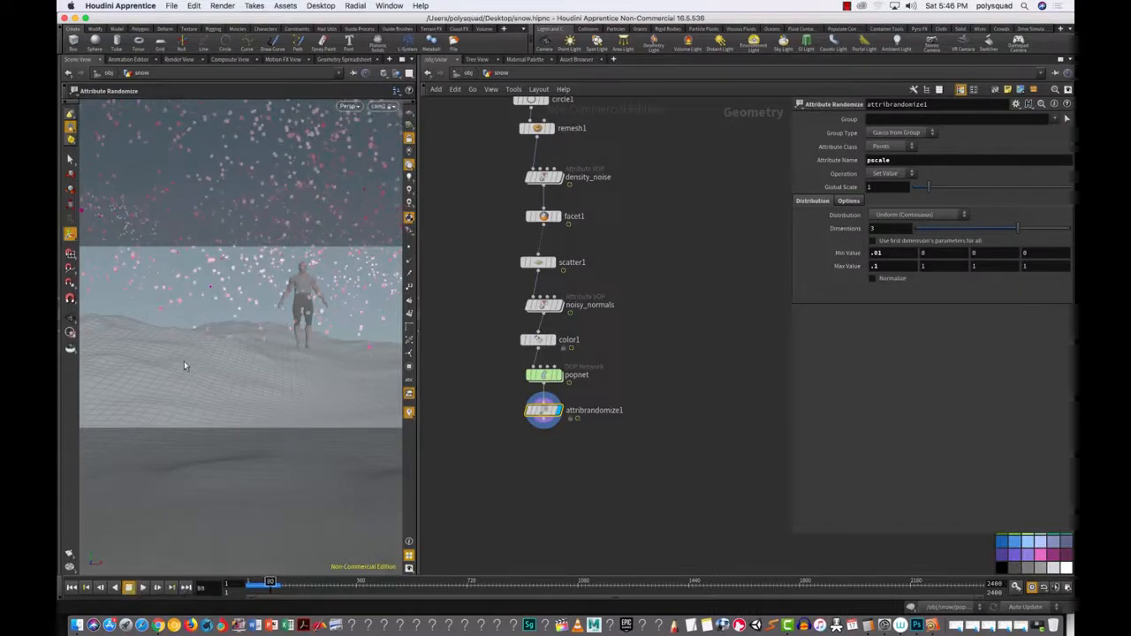
left_click(181, 59)
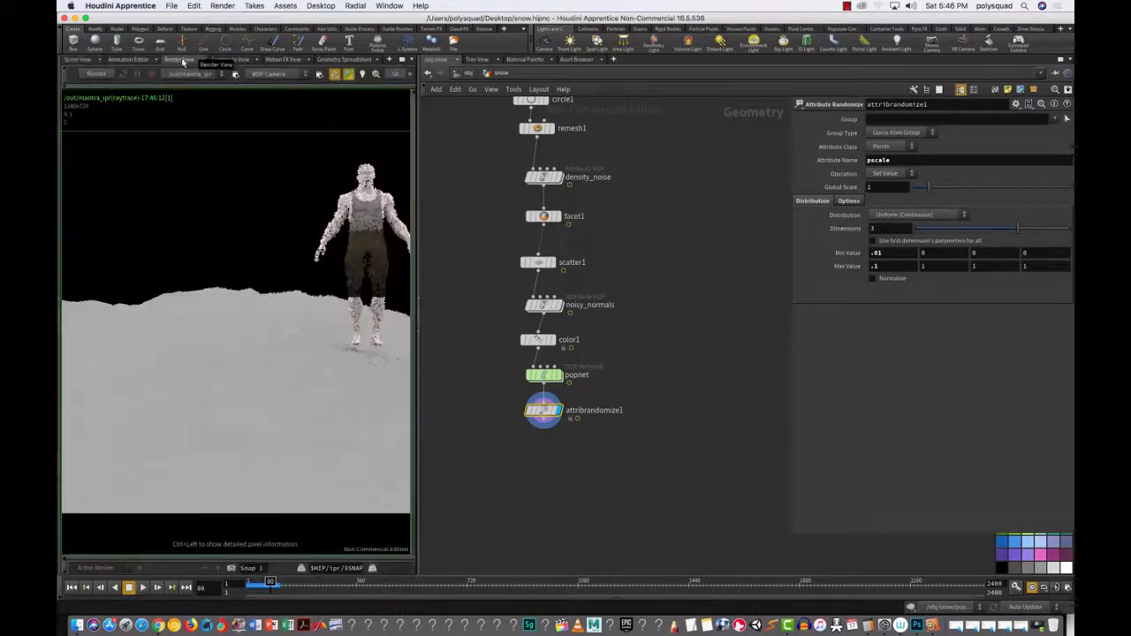
left_click(95, 74)
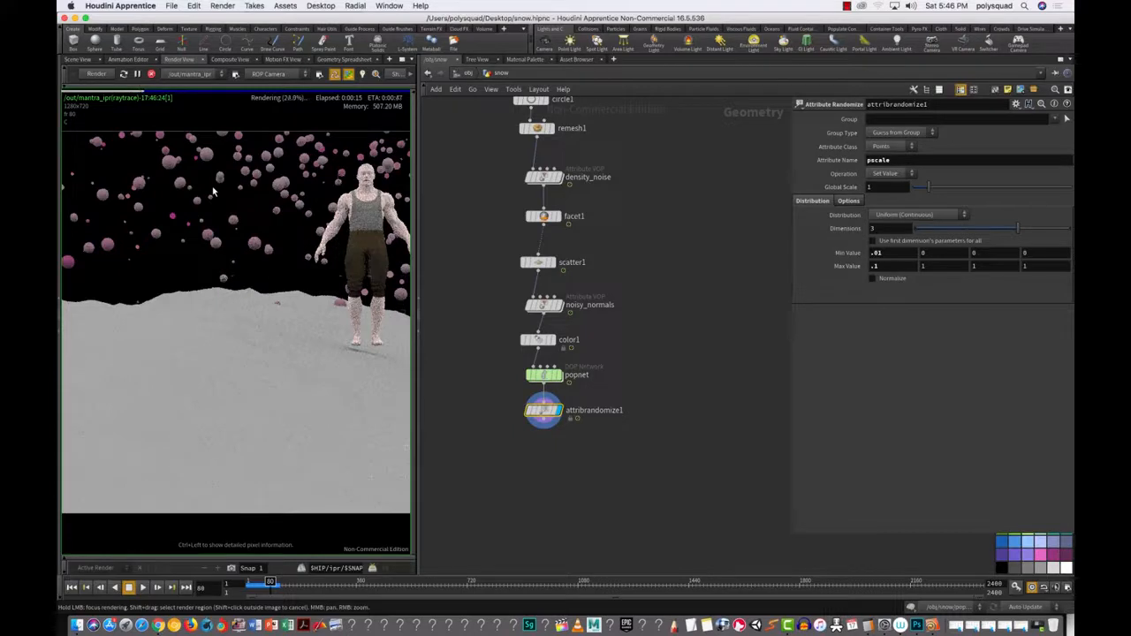
Step: Return to the object level and enable Render Light Geometry and the sky environment map on envlight2
left_click(461, 72)
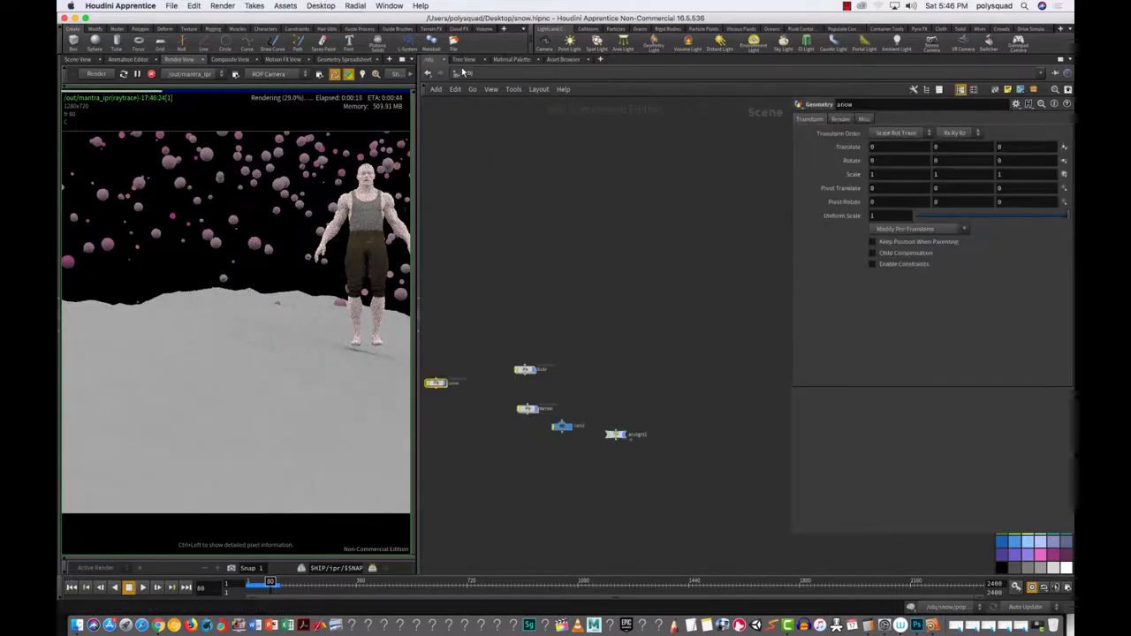
left_click_drag(667, 466, 598, 395)
left_click(892, 228)
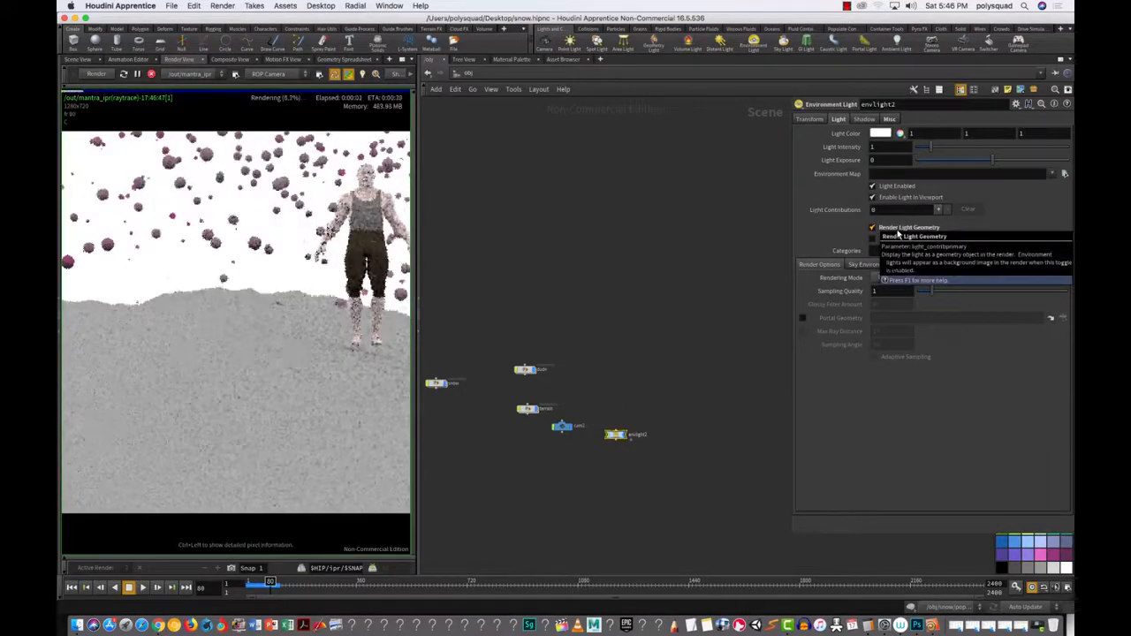
left_click(876, 266)
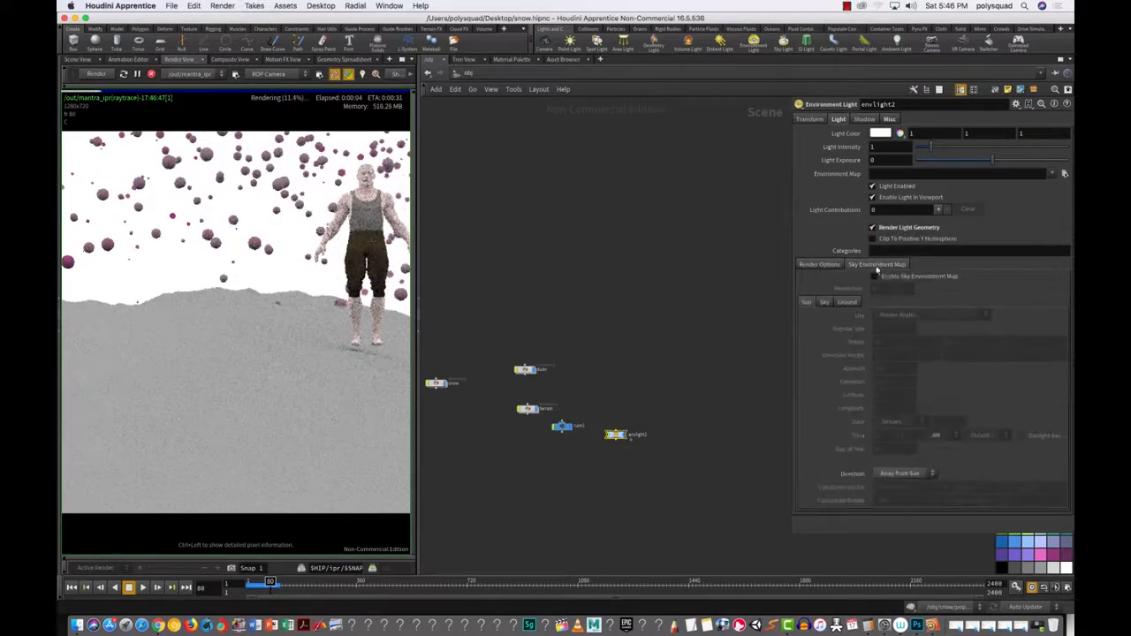
left_click(874, 275)
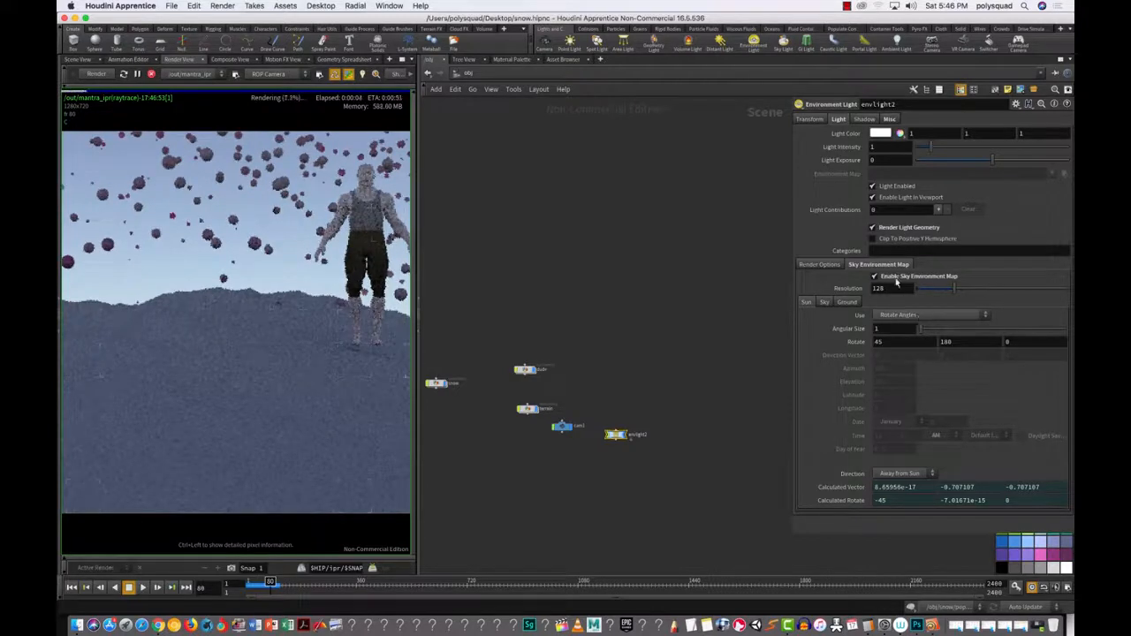
Step: Tint envlight2's light color to a pale warm orange, RGB 1, 0.877831, 0.6921
left_click(881, 133)
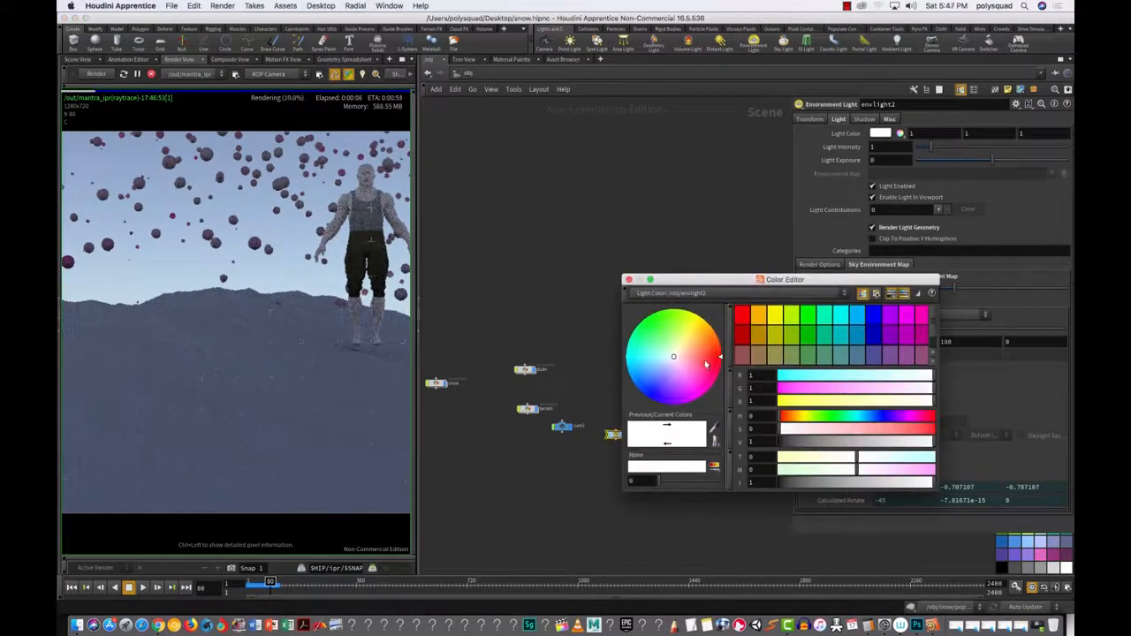
left_click(688, 365)
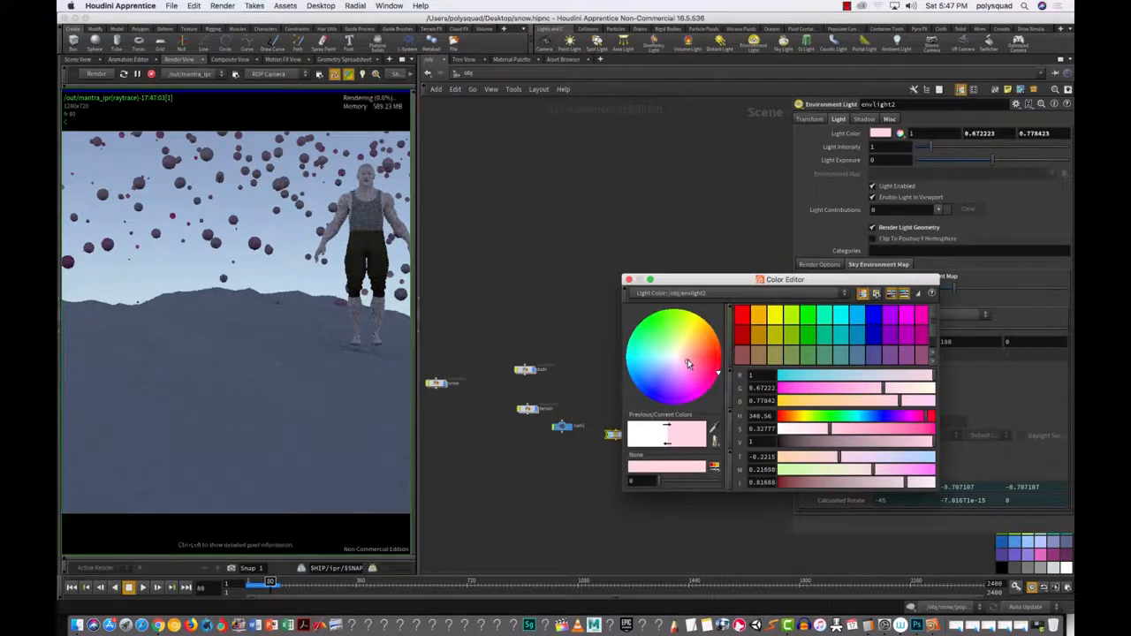
left_click_drag(687, 361, 686, 351)
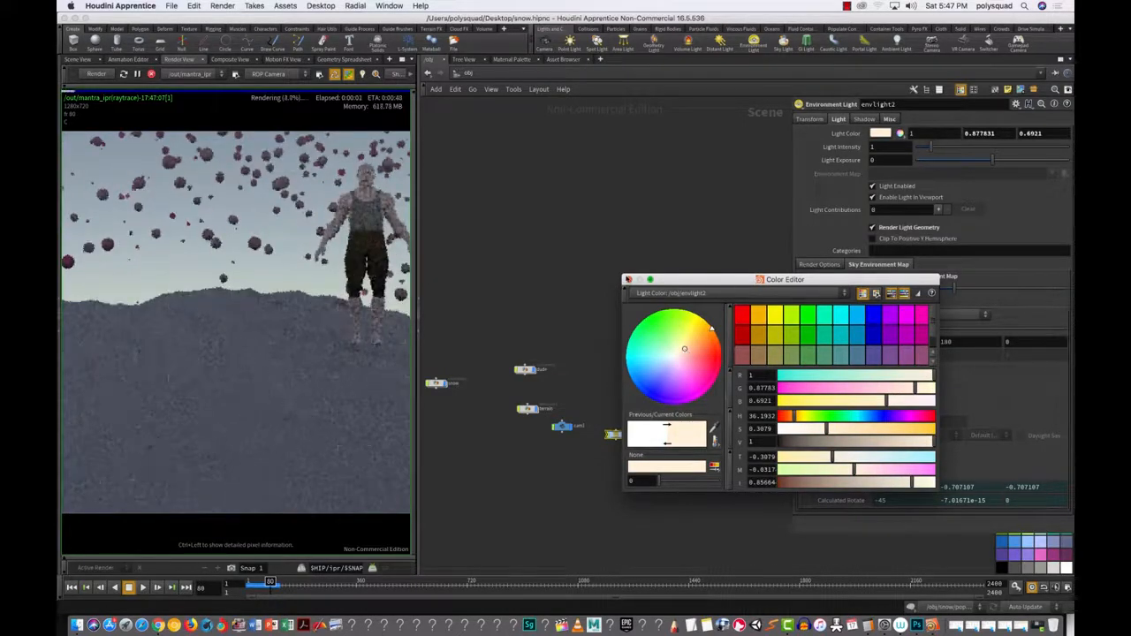
Step: Set envlight2's light intensity to 1.42 and its light exposure to 0.24
left_click(628, 279)
left_click_drag(938, 147, 946, 149)
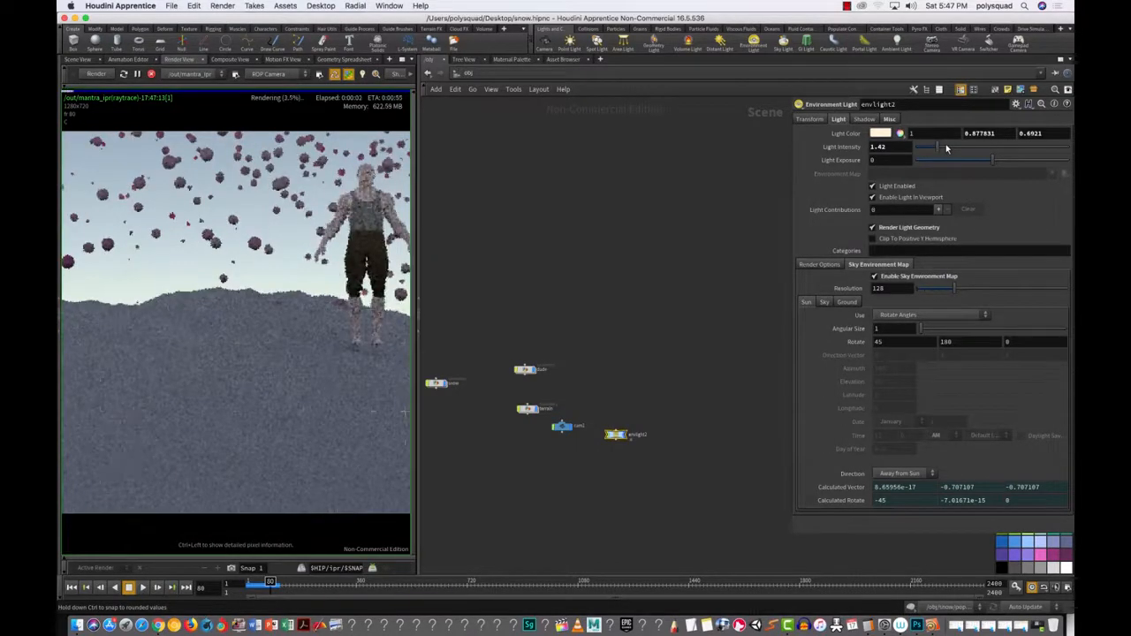
left_click_drag(993, 160, 994, 160)
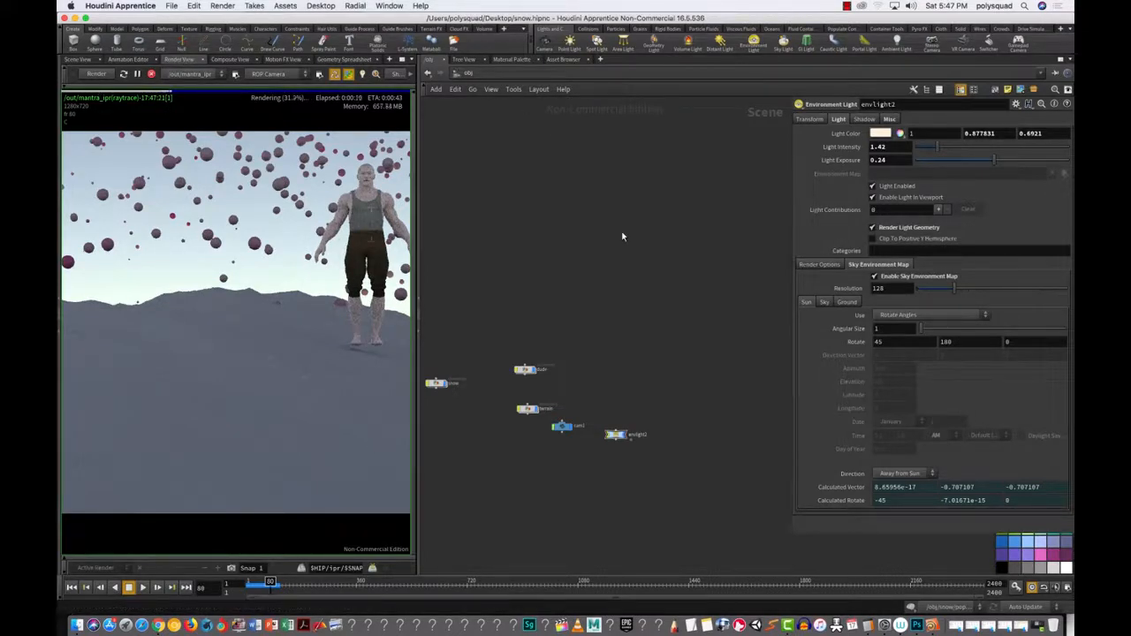
Step: Switch to the output network and select the mantra_ipr render node
left_click(480, 75)
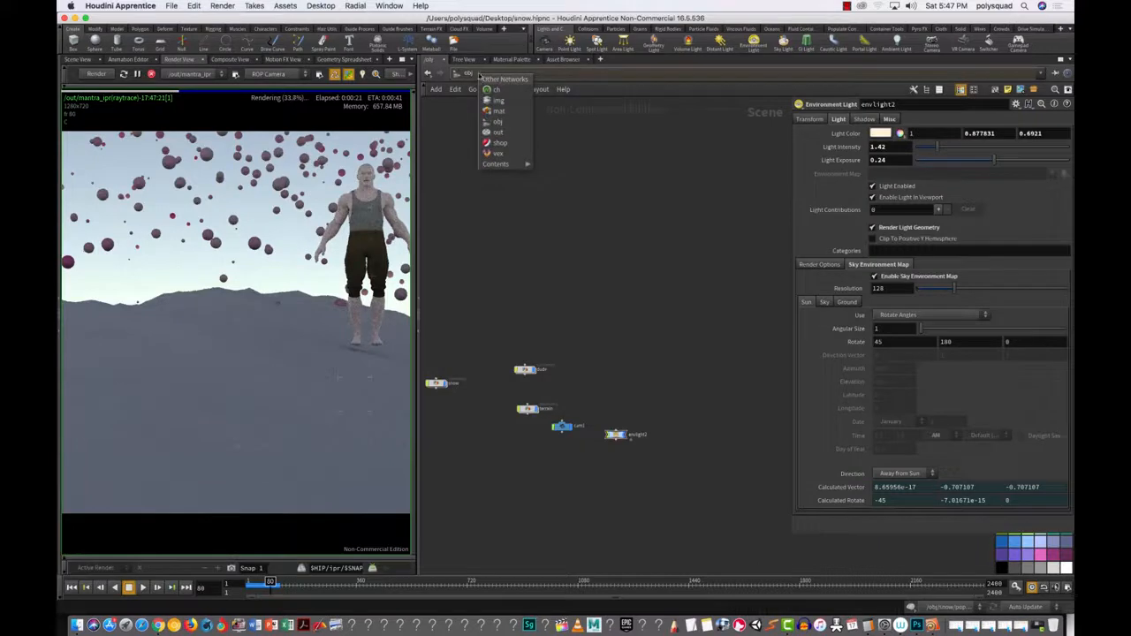
left_click(497, 133)
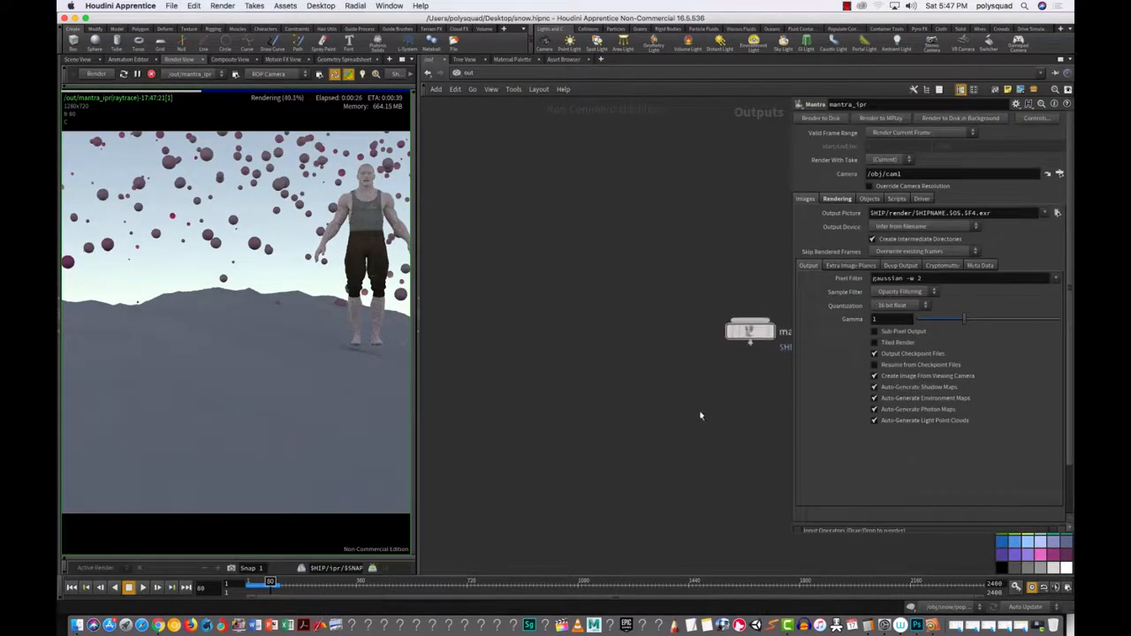
middle_click_drag(669, 409, 469, 401)
scroll(530, 376, "up", 4)
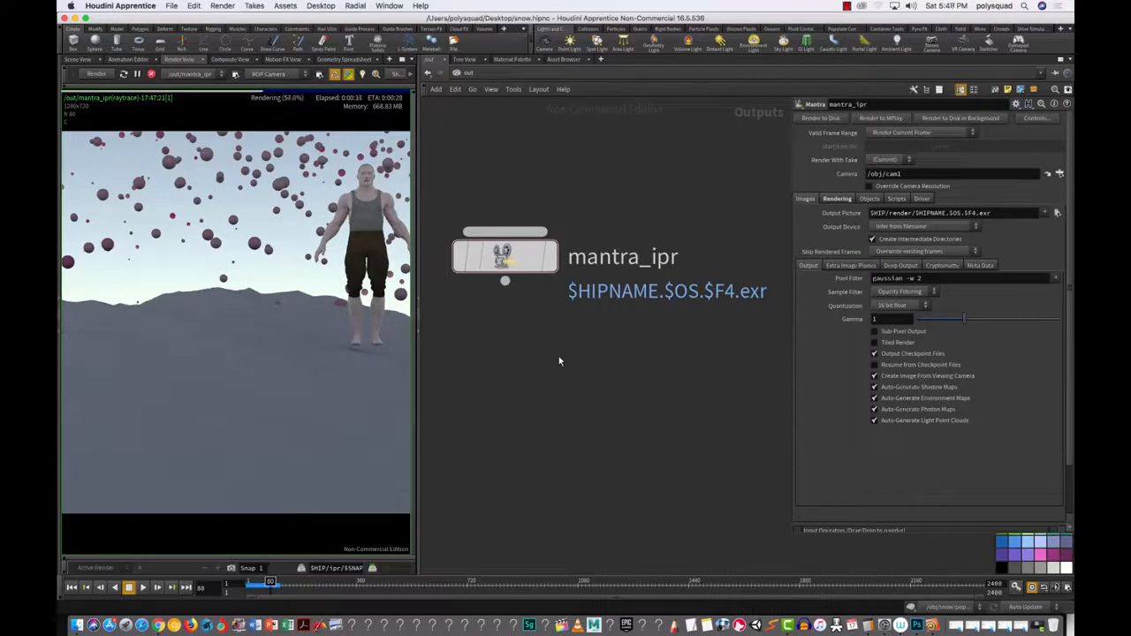
left_click_drag(454, 152, 581, 349)
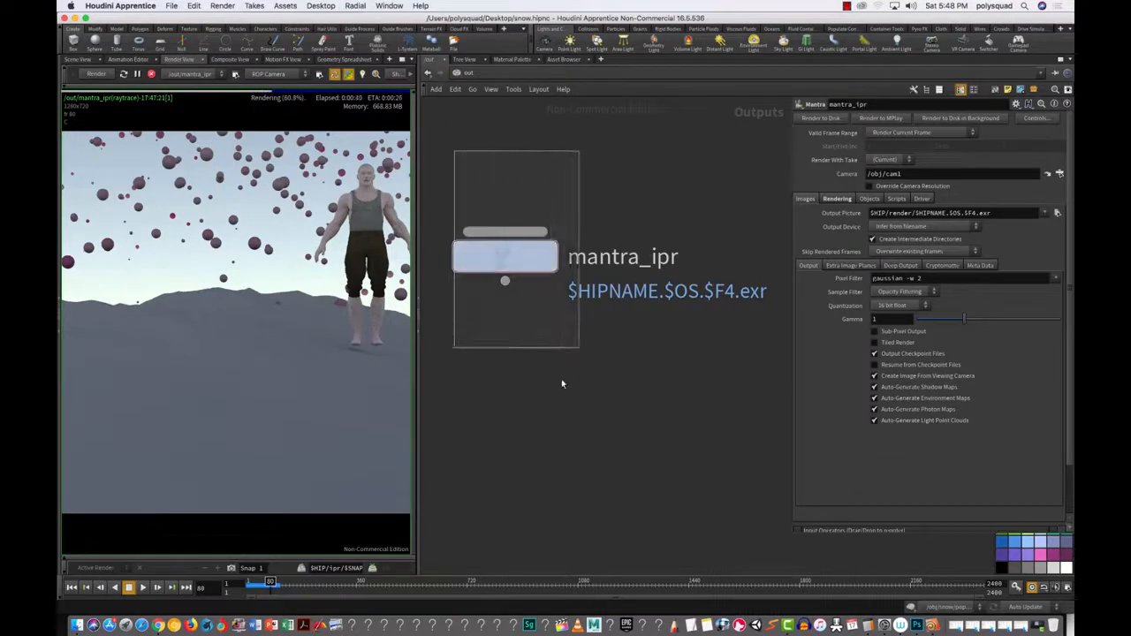
scroll(641, 450, "down", 3)
middle_click_drag(642, 459, 650, 432)
left_click_drag(524, 235, 632, 371)
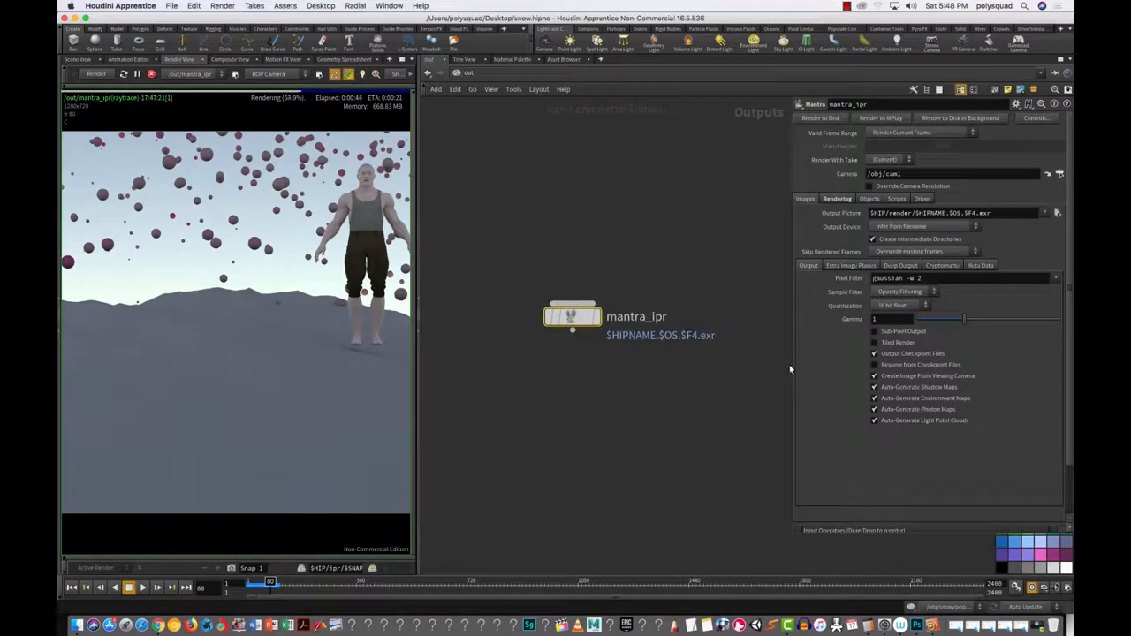
Step: Widen the parameter area and enable Allow Motion Blur in mantra_ipr's rendering settings
left_click_drag(792, 372, 653, 397)
left_click_drag(513, 221, 633, 401)
middle_click_drag(611, 362, 570, 356)
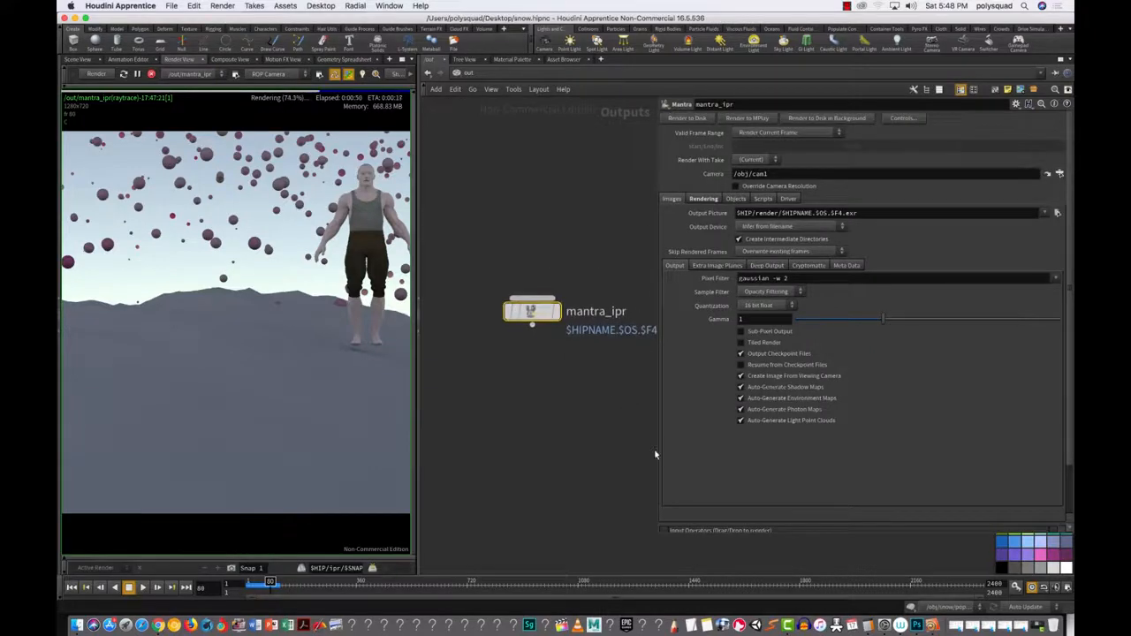
left_click_drag(655, 457, 606, 491)
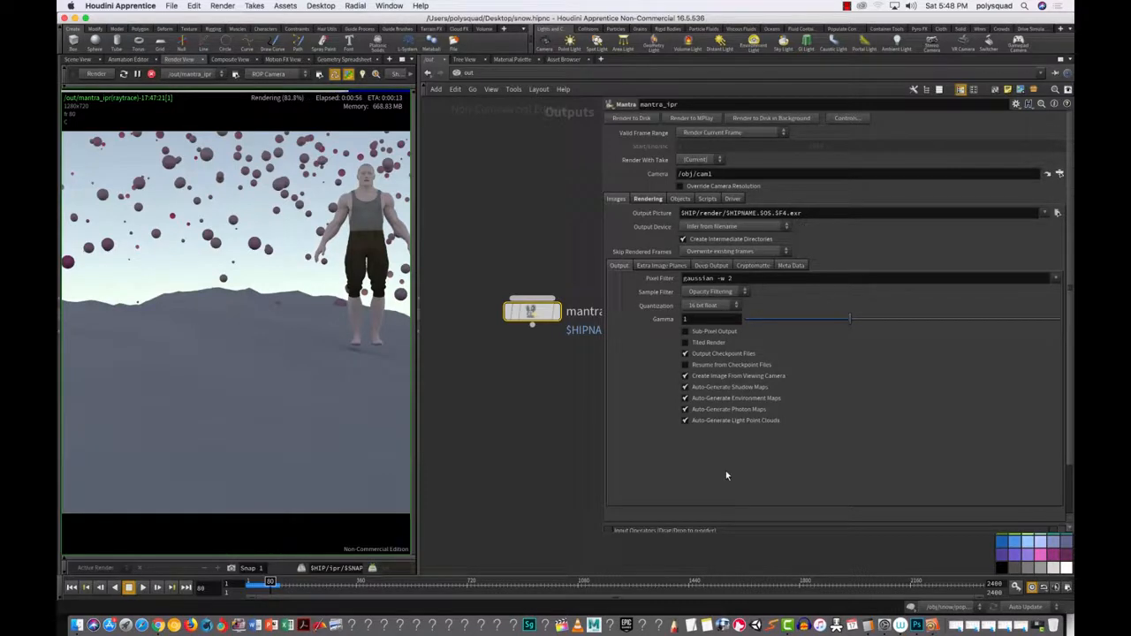
left_click(648, 198)
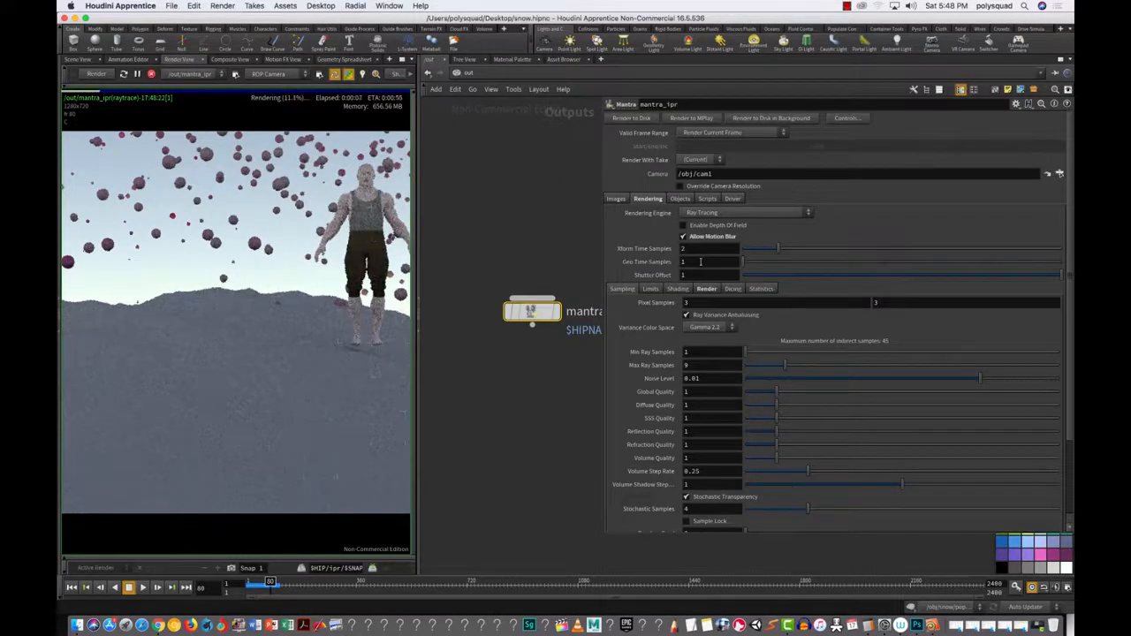
Step: Return to the object level and enable Geometry Velocity Blur in the snow object's render sampling settings
left_click(479, 84)
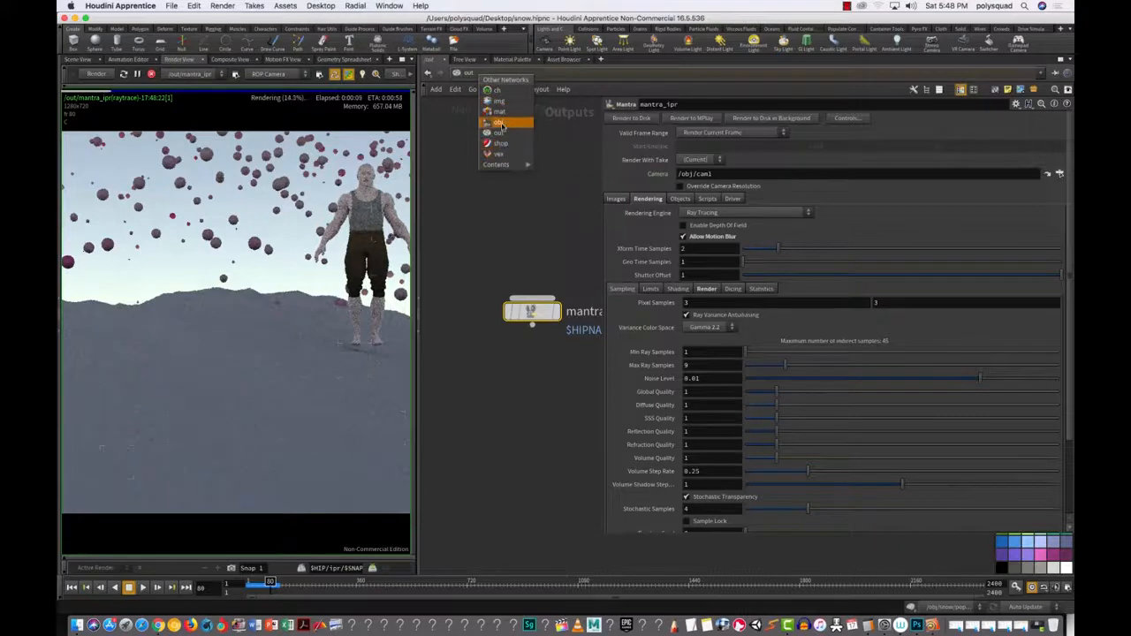
left_click(497, 123)
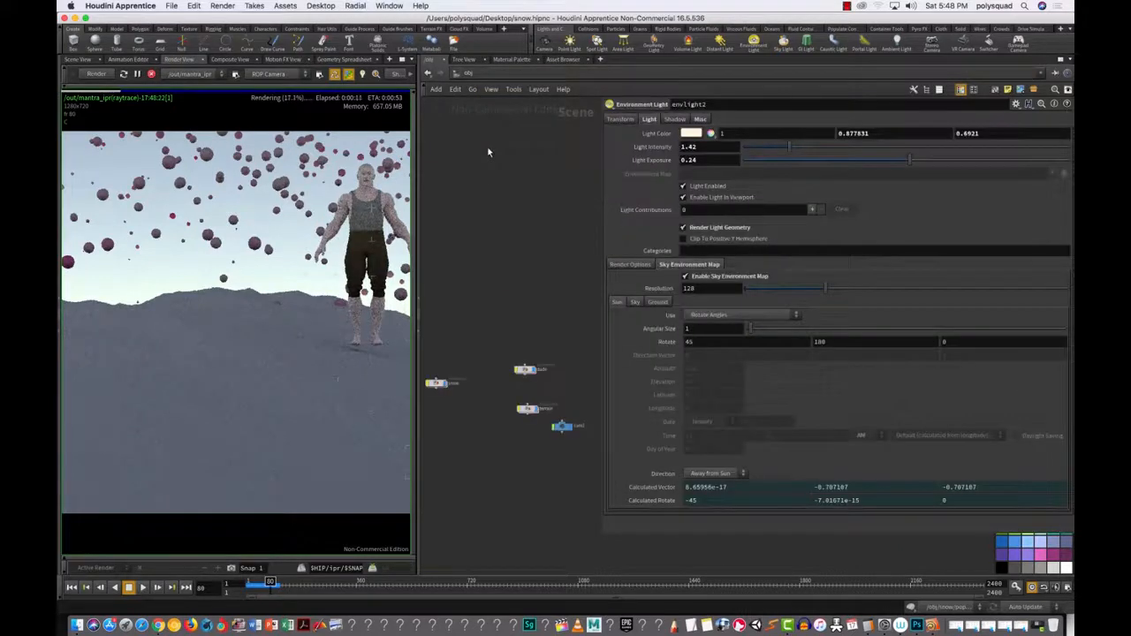
left_click_drag(488, 453, 413, 316)
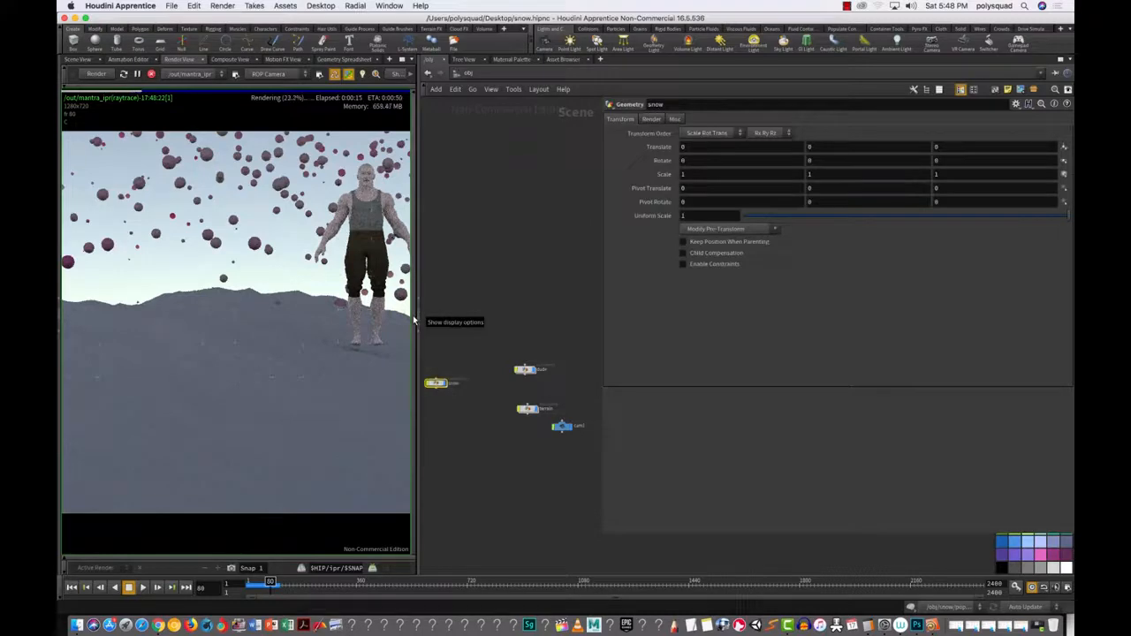
left_click(653, 119)
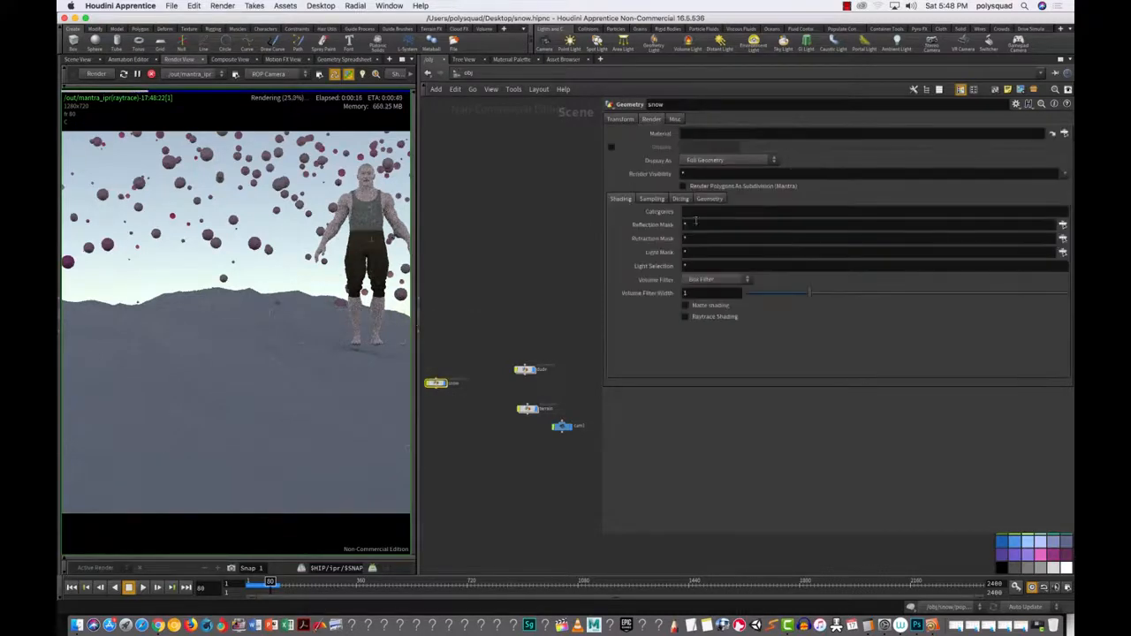
left_click(653, 200)
left_click(722, 212)
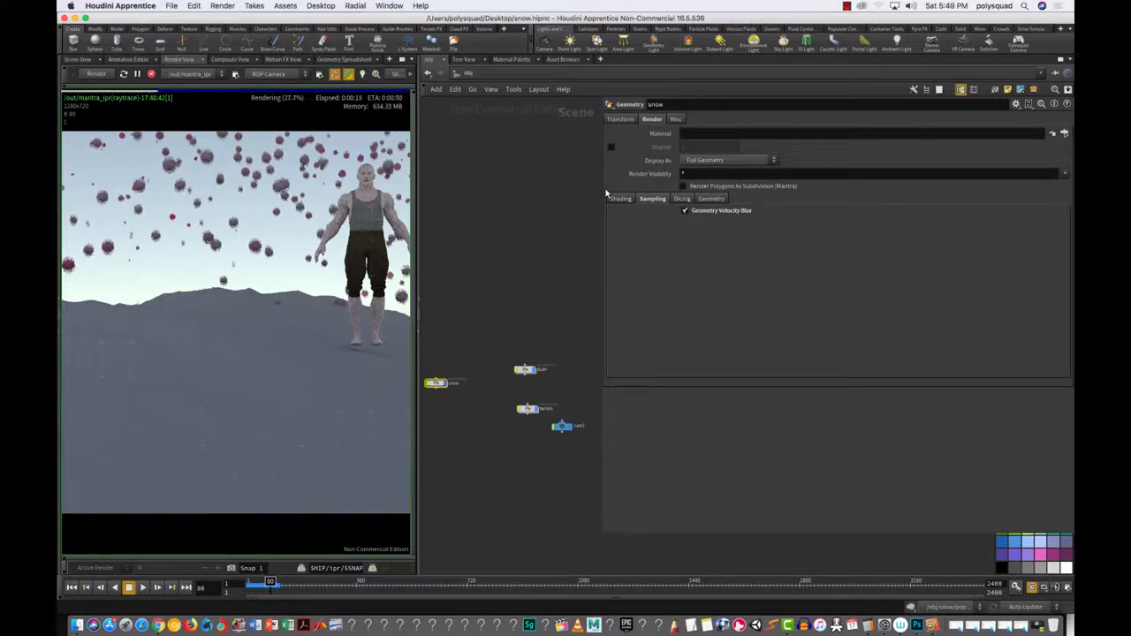
Step: Add a Principled Shader from the material gallery to the scene's /mat materials
left_click(513, 60)
left_click_drag(485, 104, 721, 252)
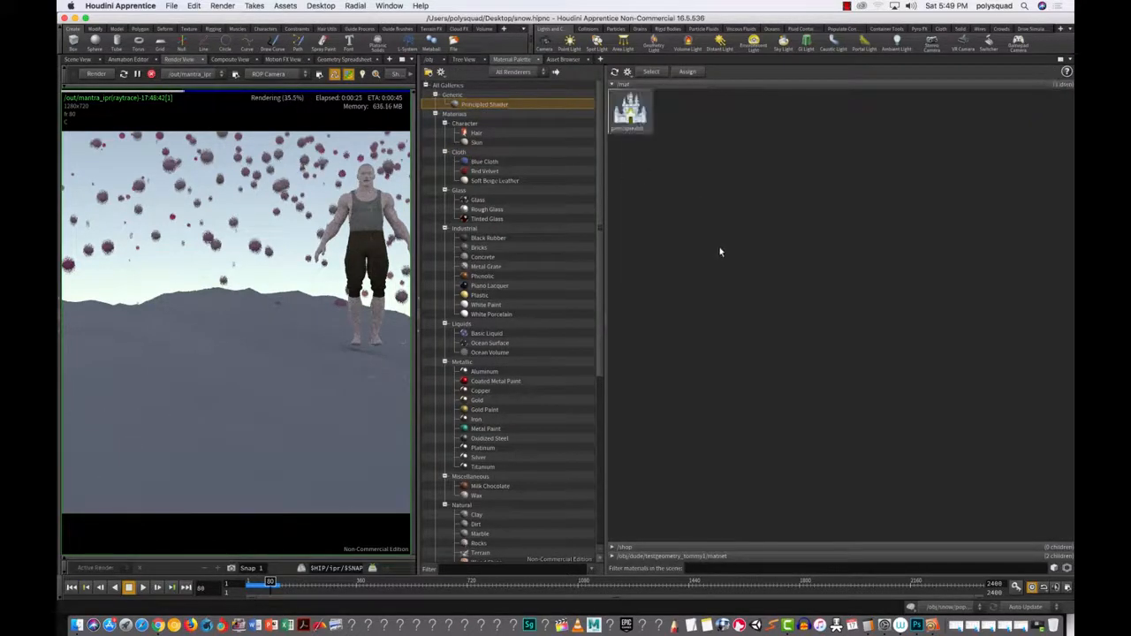
left_click(430, 59)
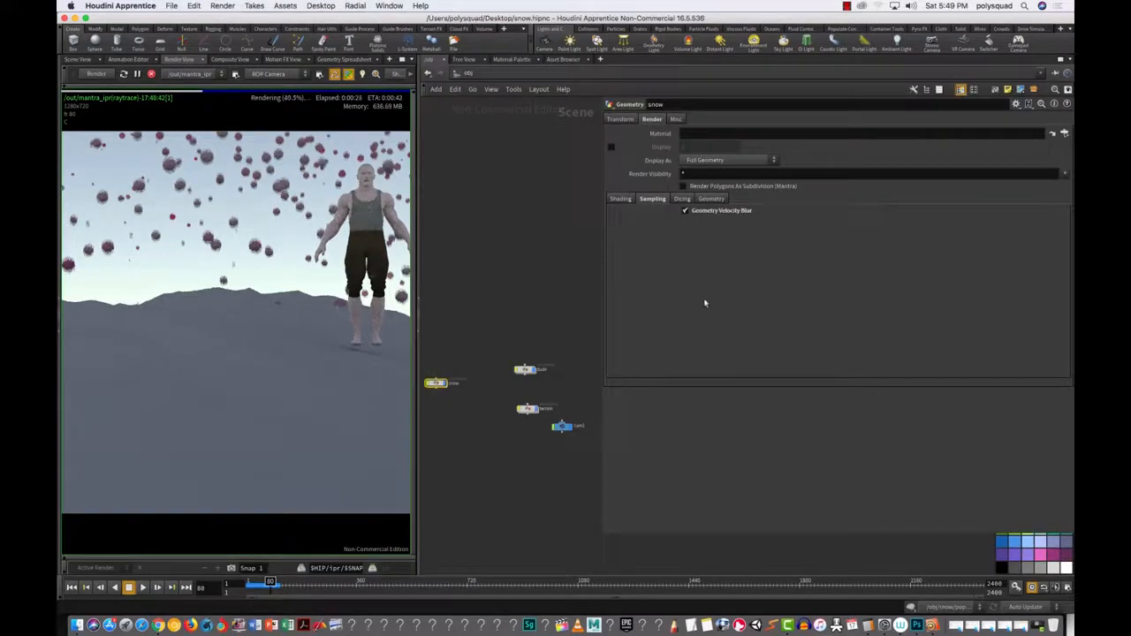
left_click(624, 199)
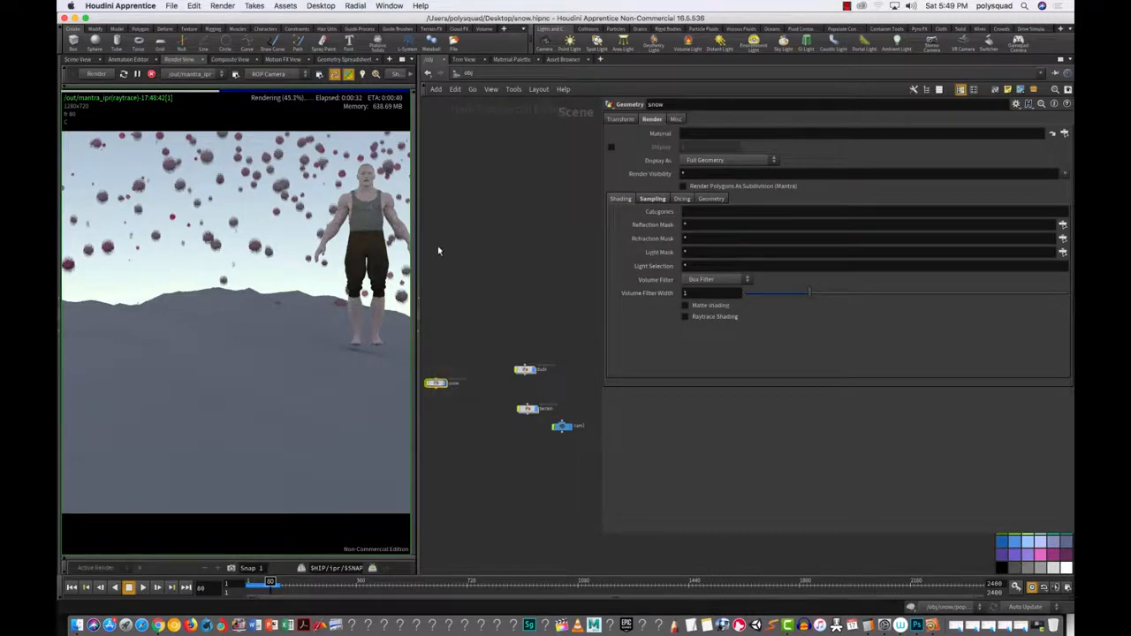
left_click(511, 59)
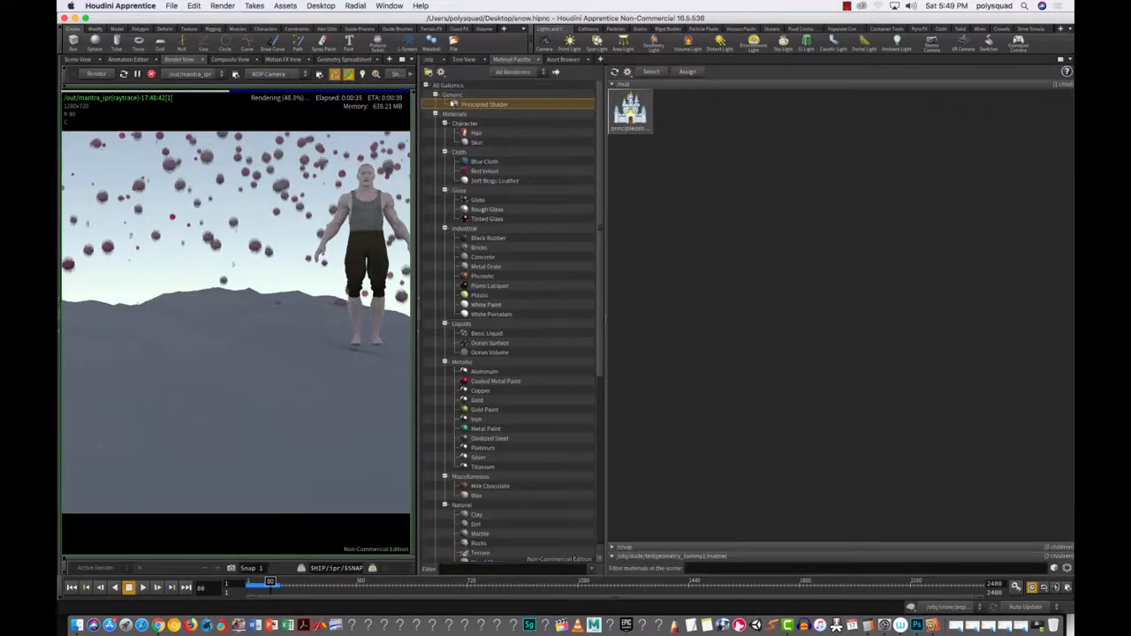
left_click(631, 116)
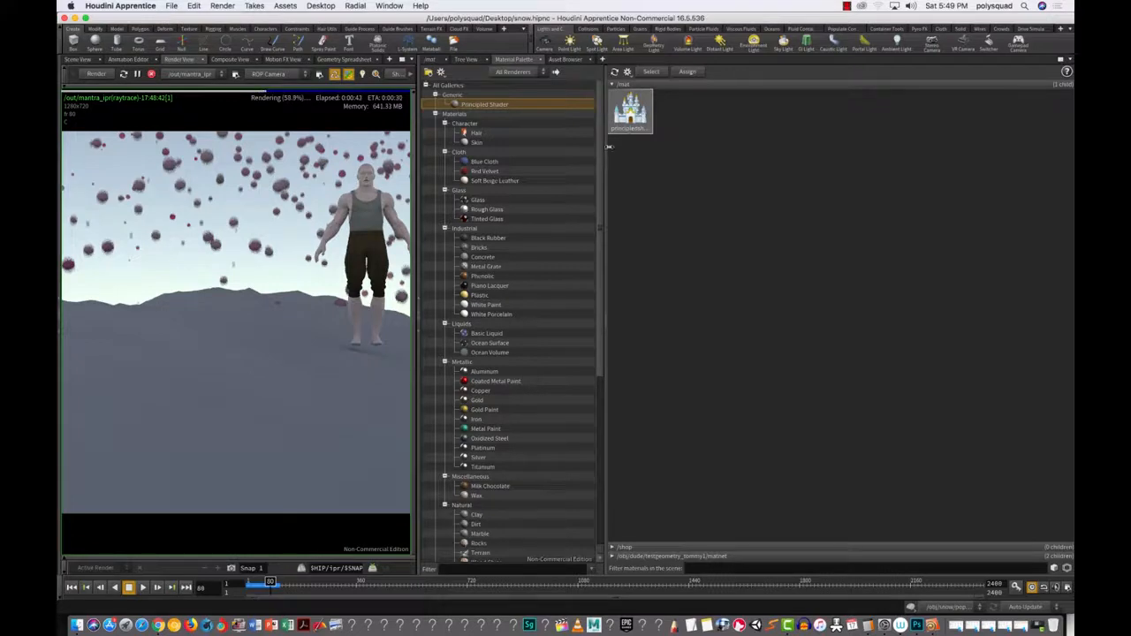
mouse_move(599, 168)
left_mouse_down()
mouse_move(591, 308)
mouse_move(603, 250)
mouse_move(590, 149)
left_mouse_up()
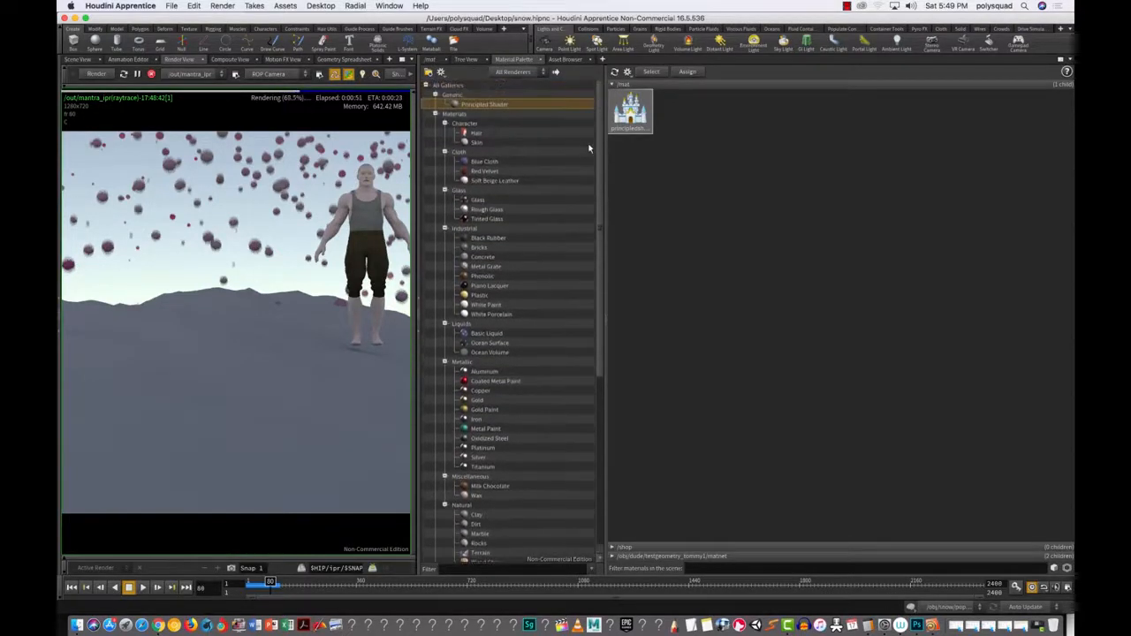
Step: Return to the object level and assign /mat/principledshader as the snow object's material
left_click(431, 59)
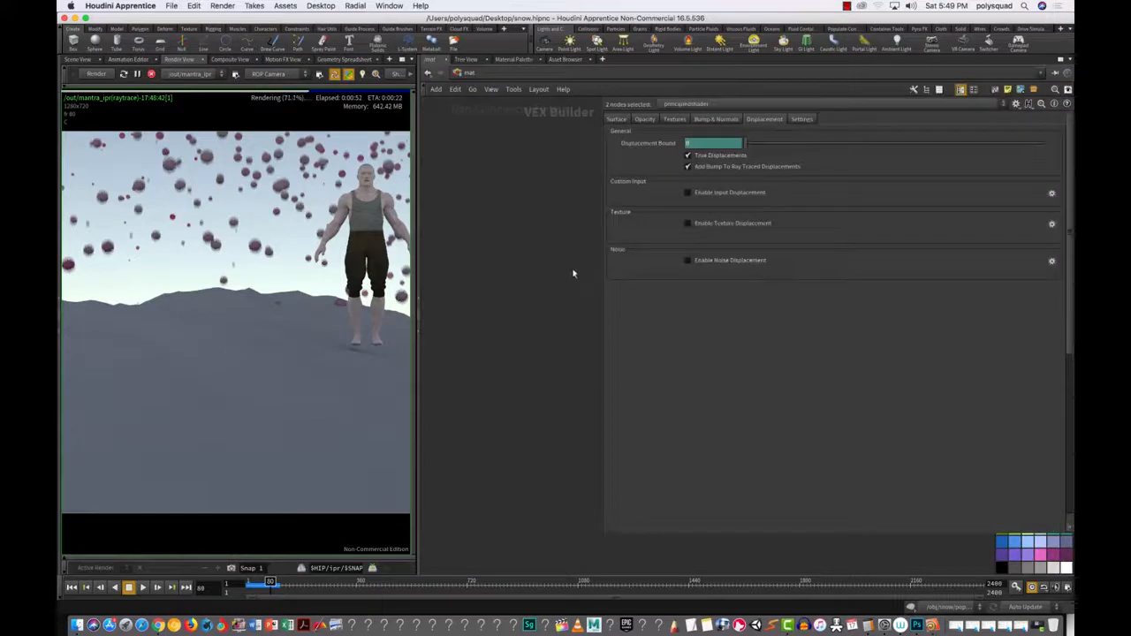
left_click(482, 70)
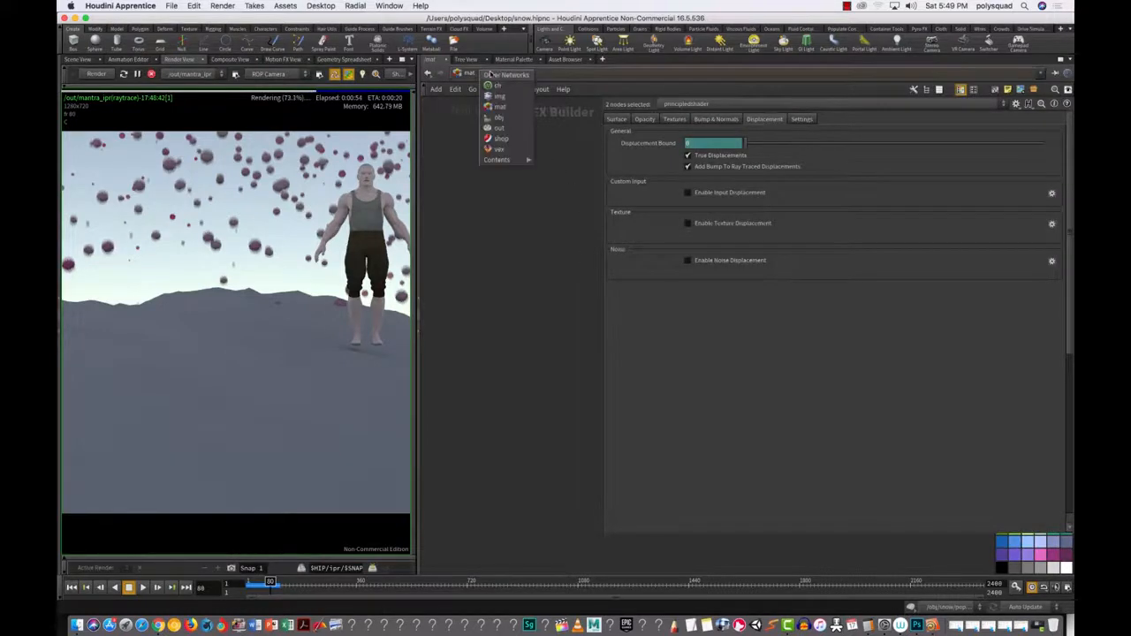
left_click(508, 116)
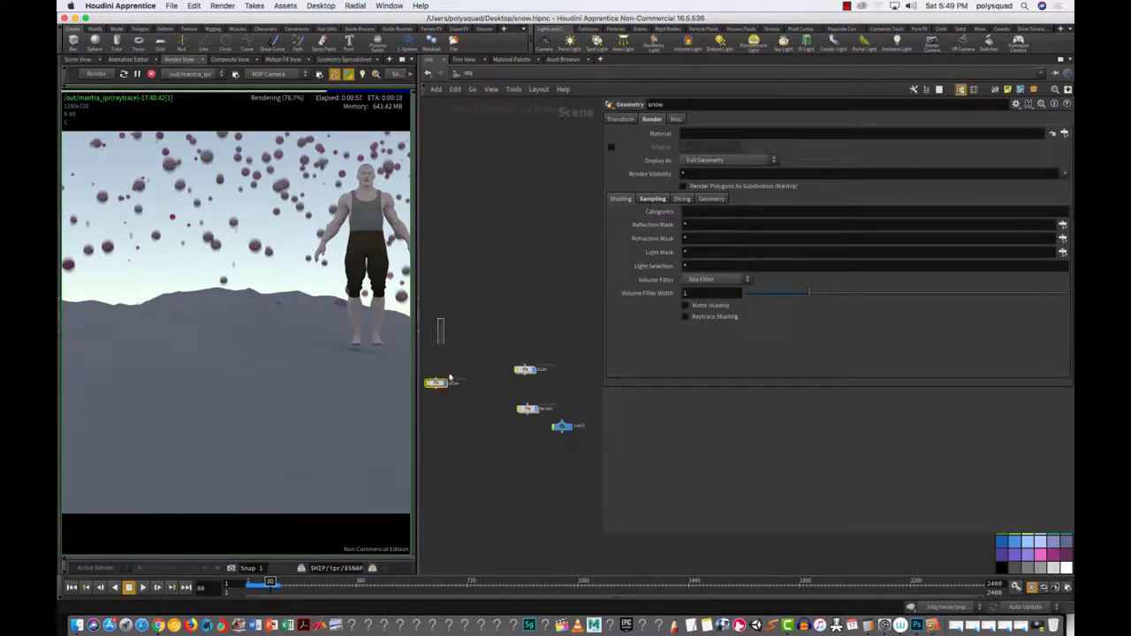
left_click(1065, 133)
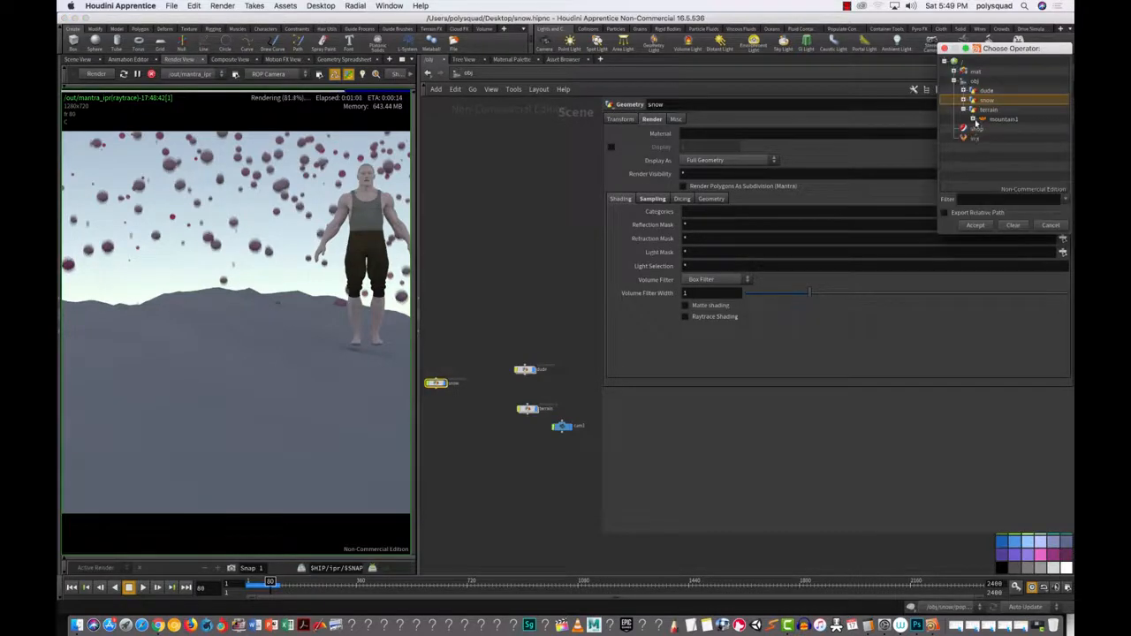
left_click(953, 72)
left_click(996, 82)
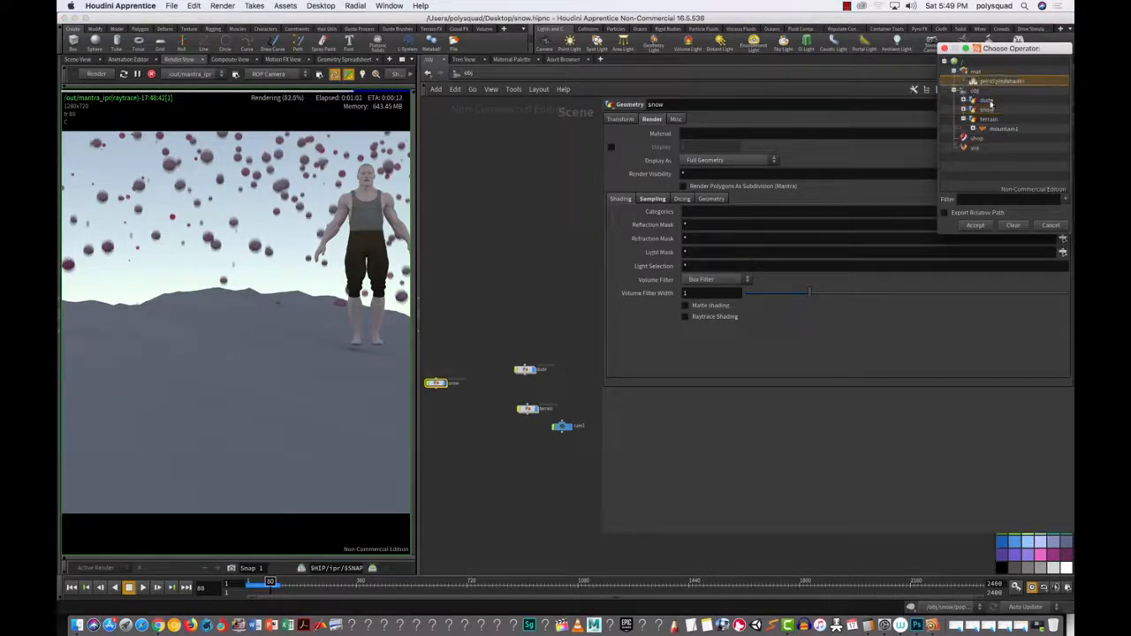
left_click(976, 225)
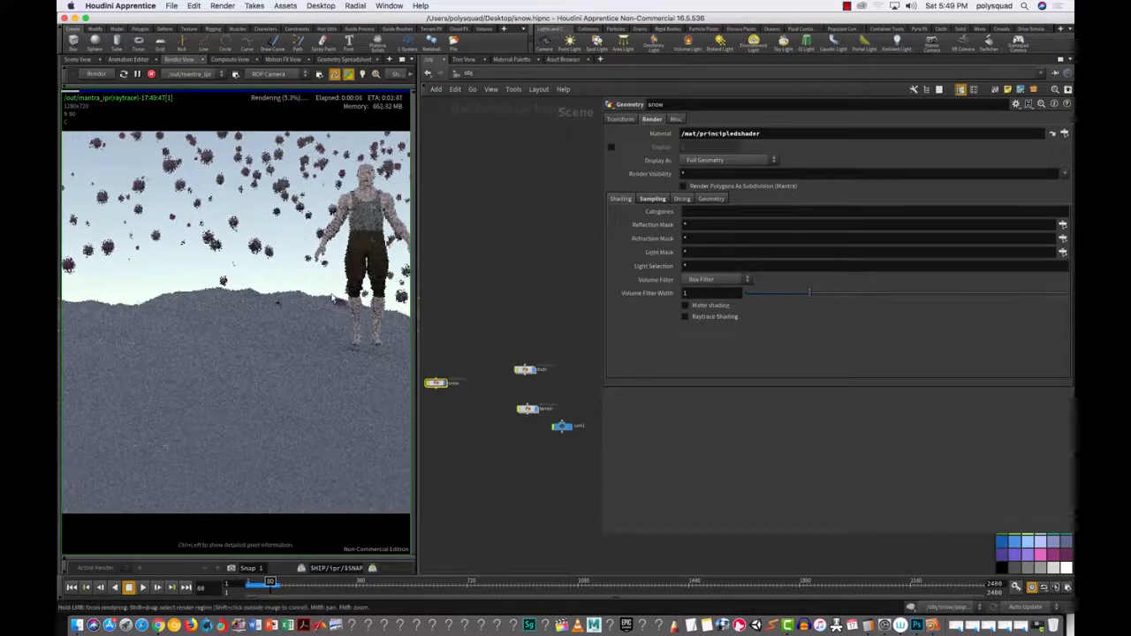
Step: In the snow's principled shader, set the base color to white and Reflectivity to 0
left_click(1052, 134)
left_click(616, 118)
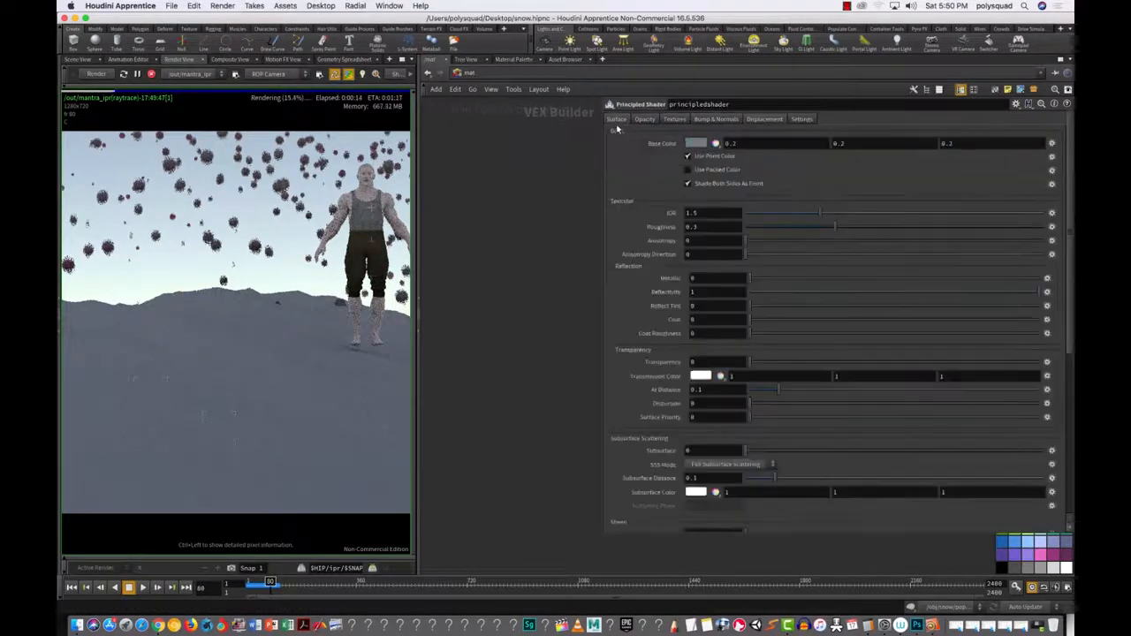
left_click(696, 143)
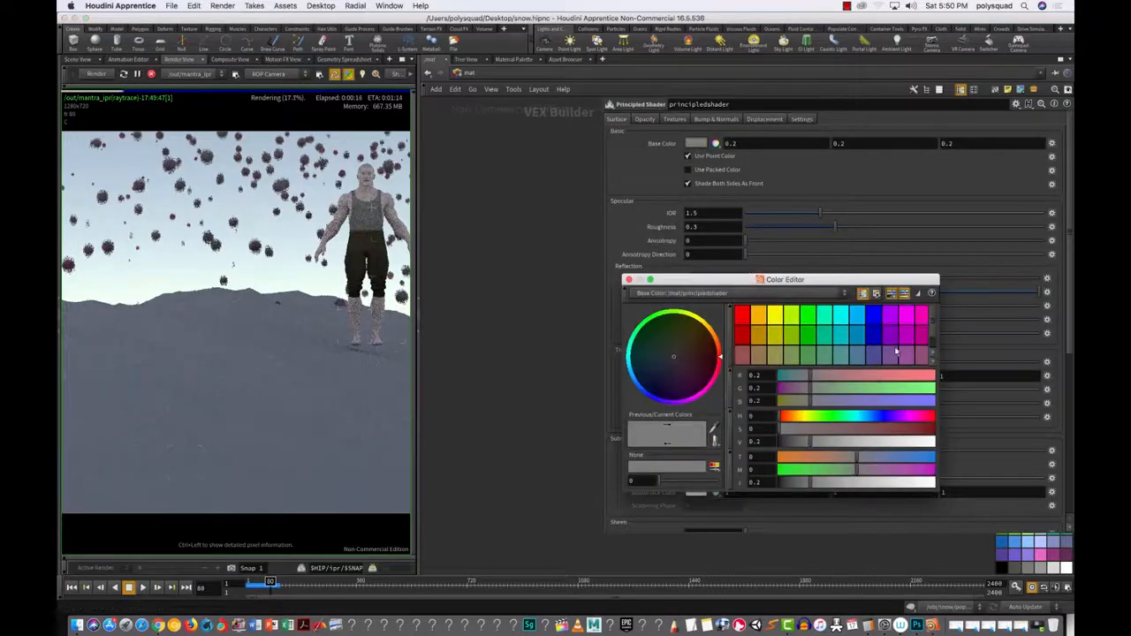
scroll(935, 358, "down", 1)
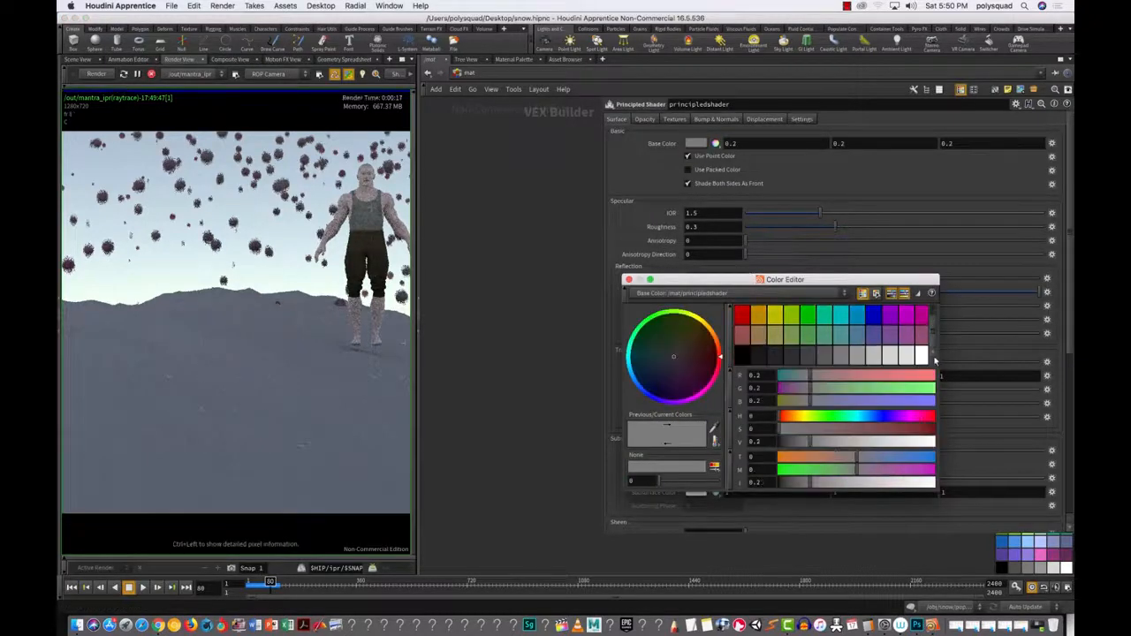
left_click(922, 357)
left_click(629, 279)
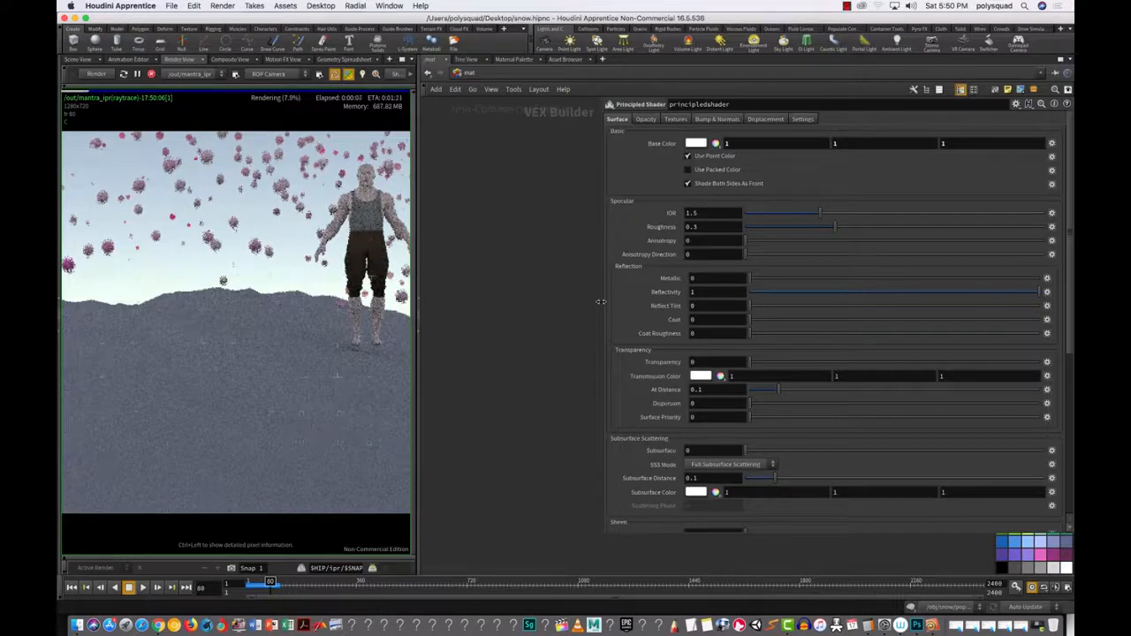
left_click_drag(784, 293, 751, 293)
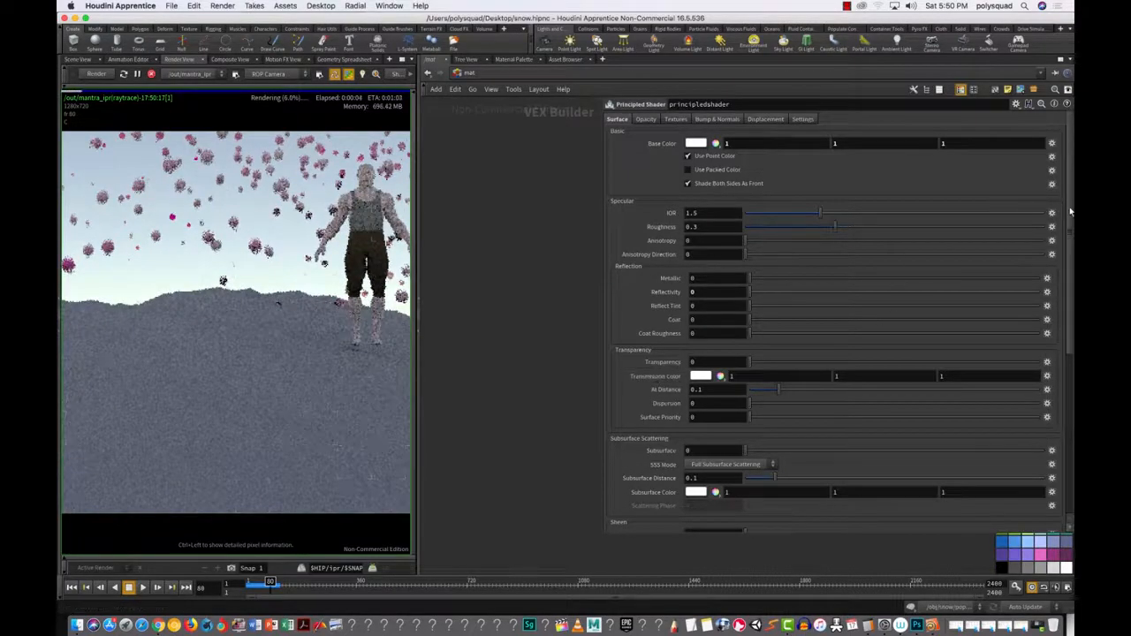
Step: Set the principled shader's emission color to a light grey with RGB values of 0.812
scroll(1017, 265, "down", 8)
left_click(716, 302)
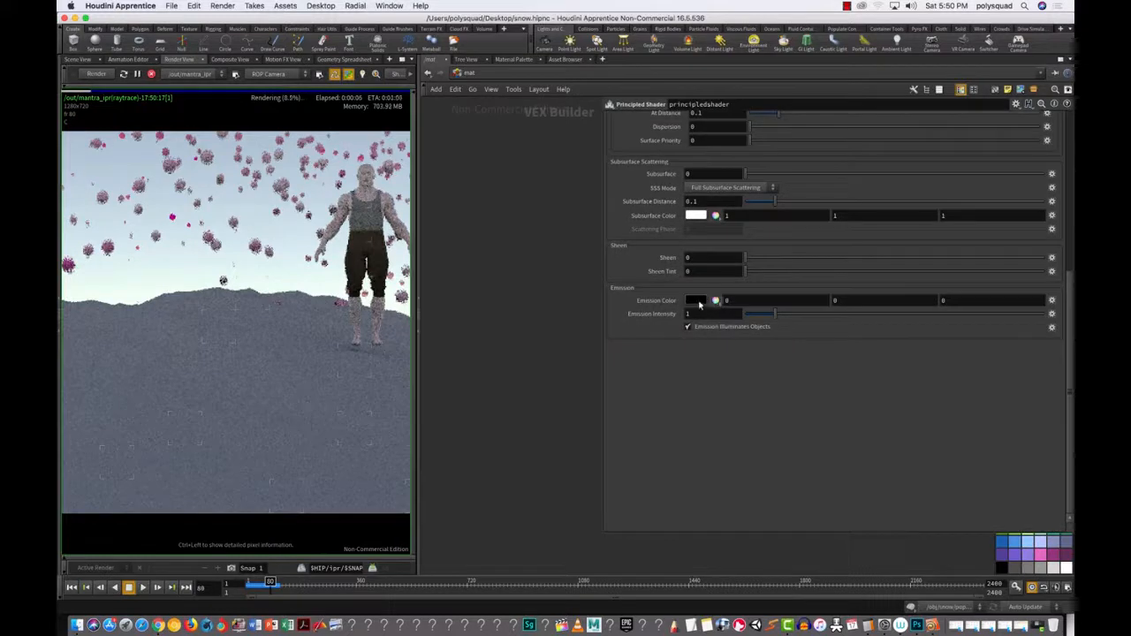
scroll(932, 319, "down", 1)
left_click(922, 355)
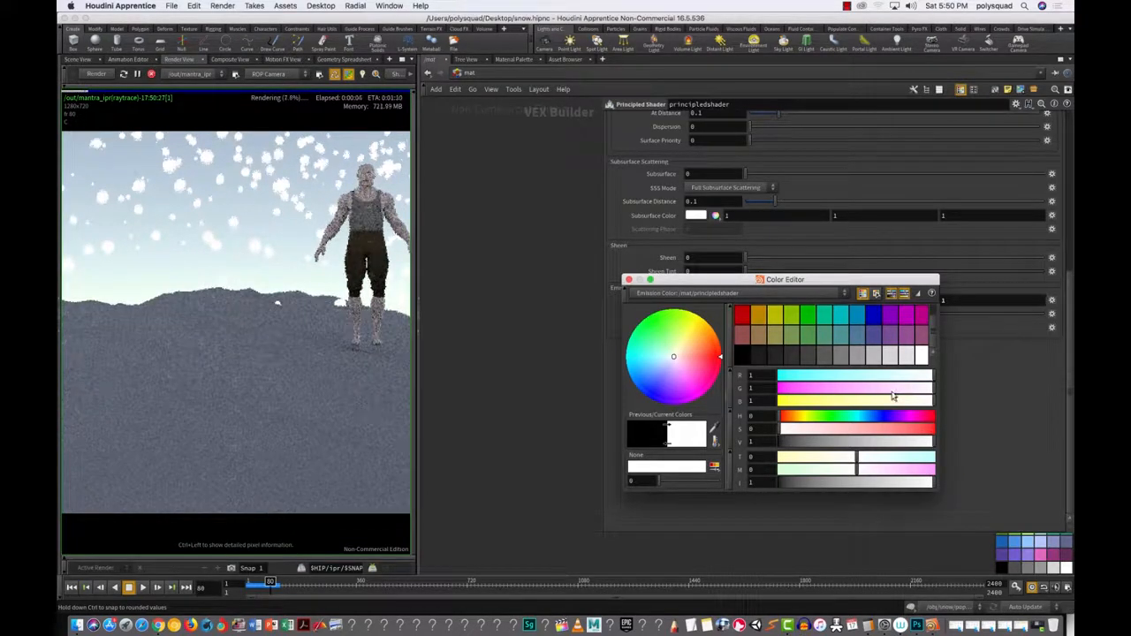
left_click(901, 444)
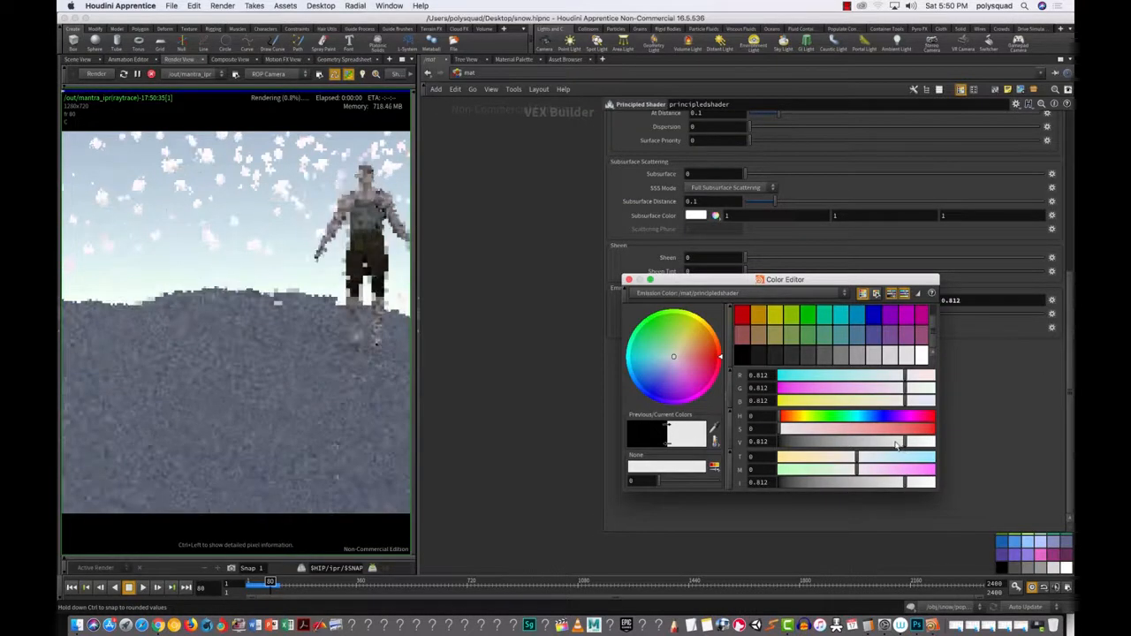
Step: Darken the principled shader's emission color to a mid grey with RGB values of 0.553
left_click(864, 441)
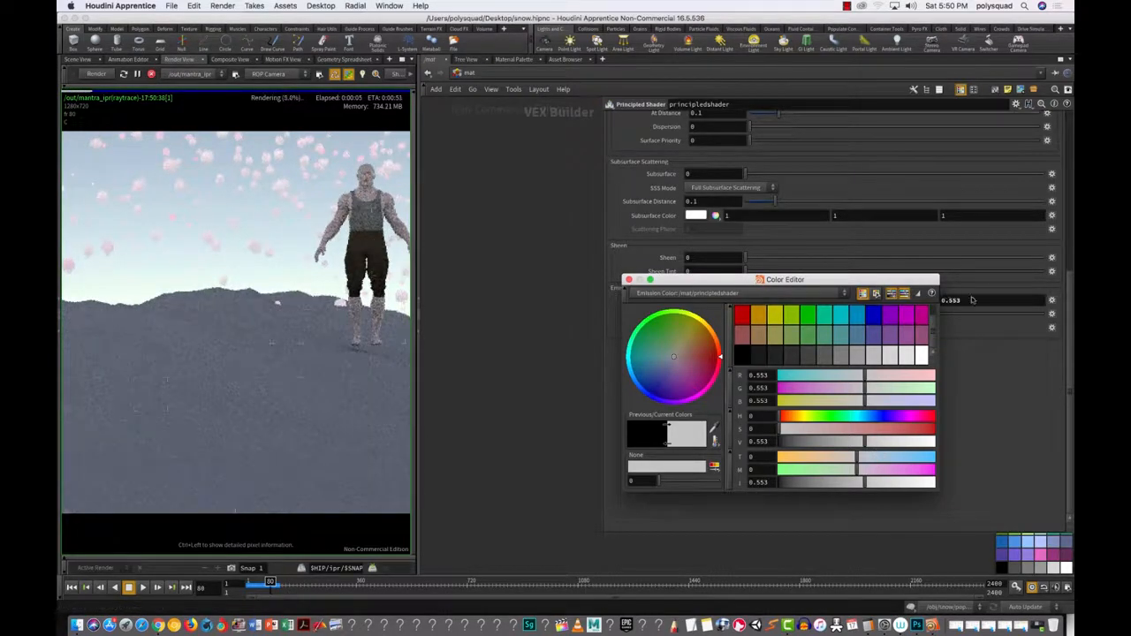
left_click(629, 280)
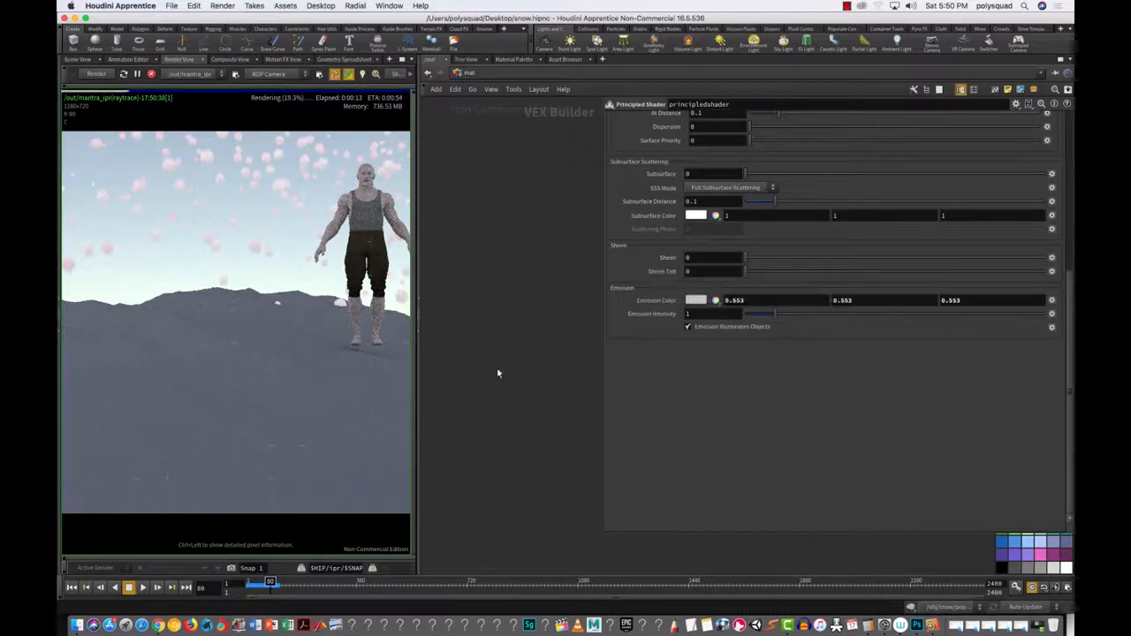
key("p")
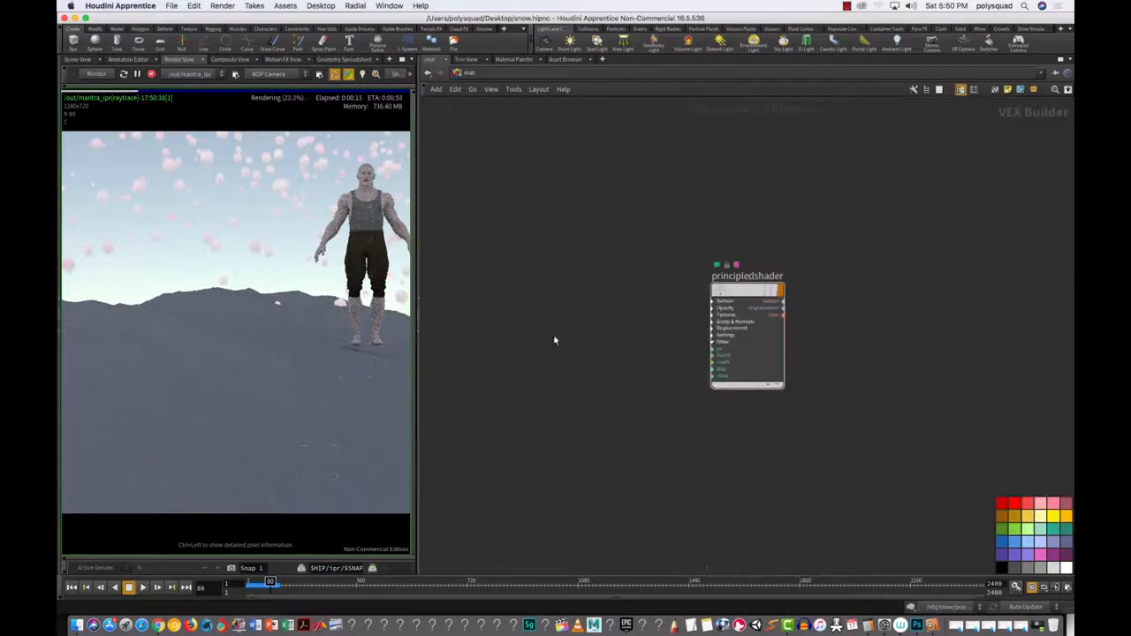
Step: In the out network, set mantra_ipr's Valid Frame Range to Render Frame Range, and set the timeline's end frame to 100
left_click(468, 74)
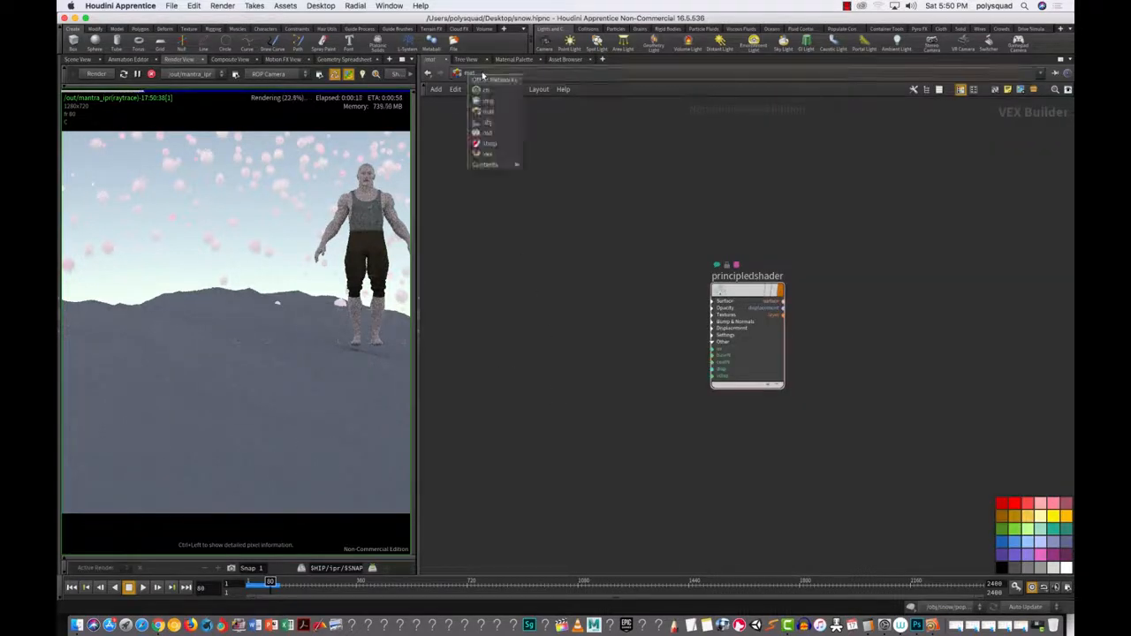
left_click(488, 122)
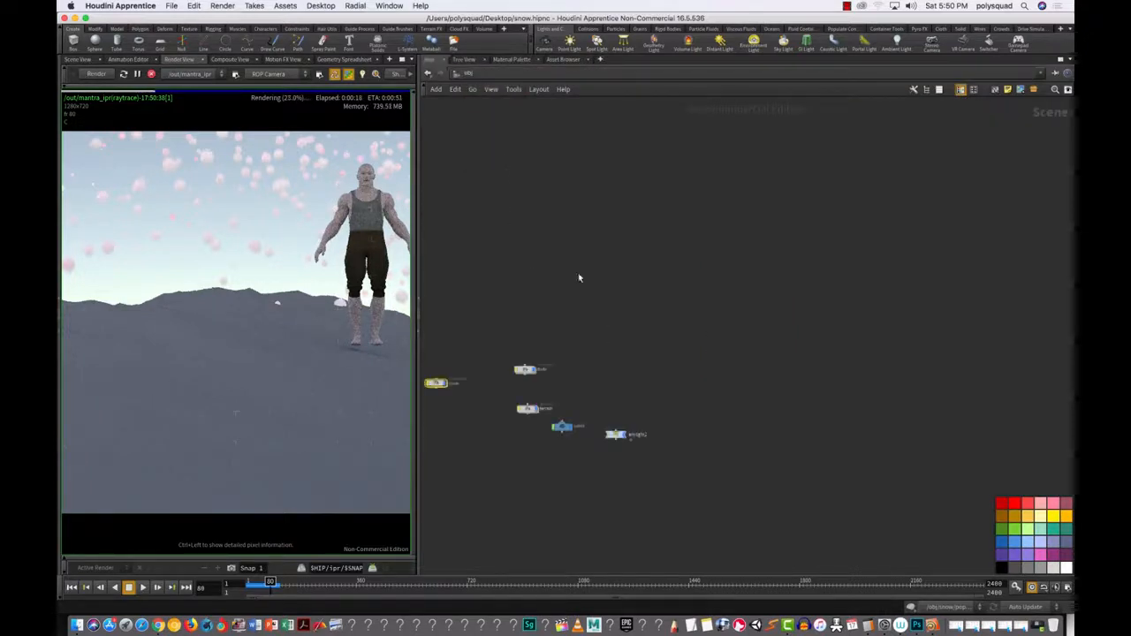
left_click(478, 77)
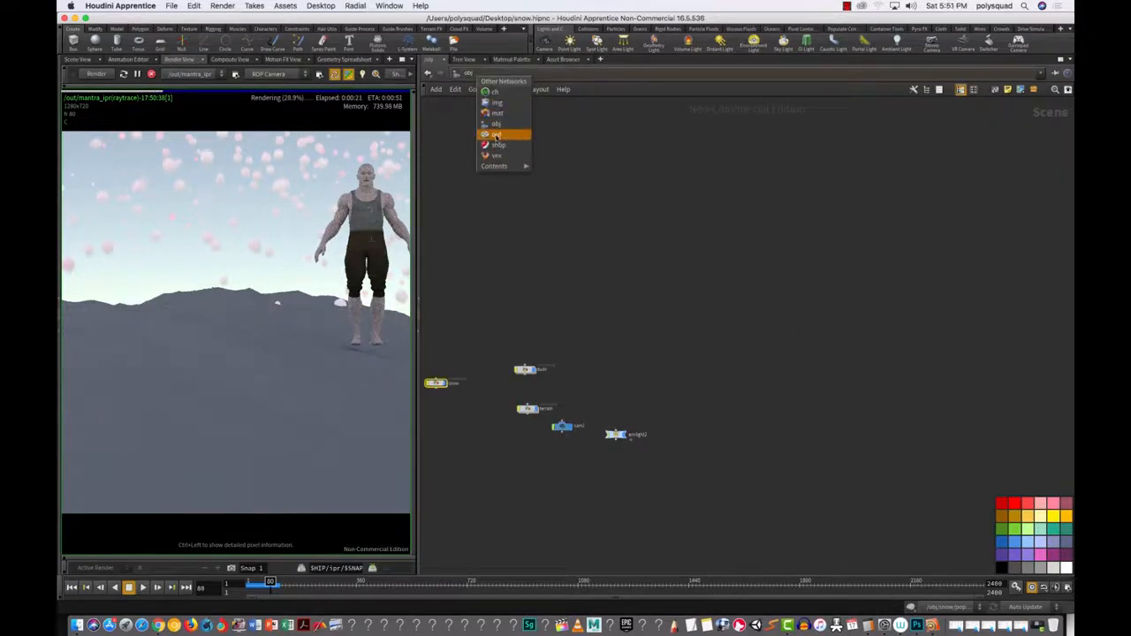
left_click(499, 135)
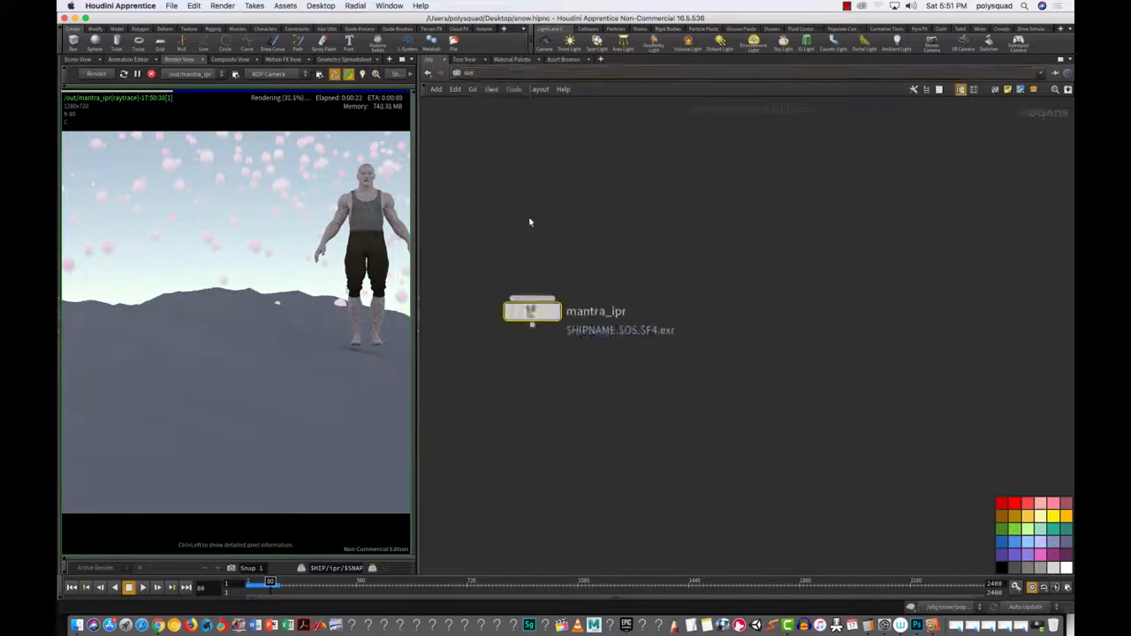
key("p")
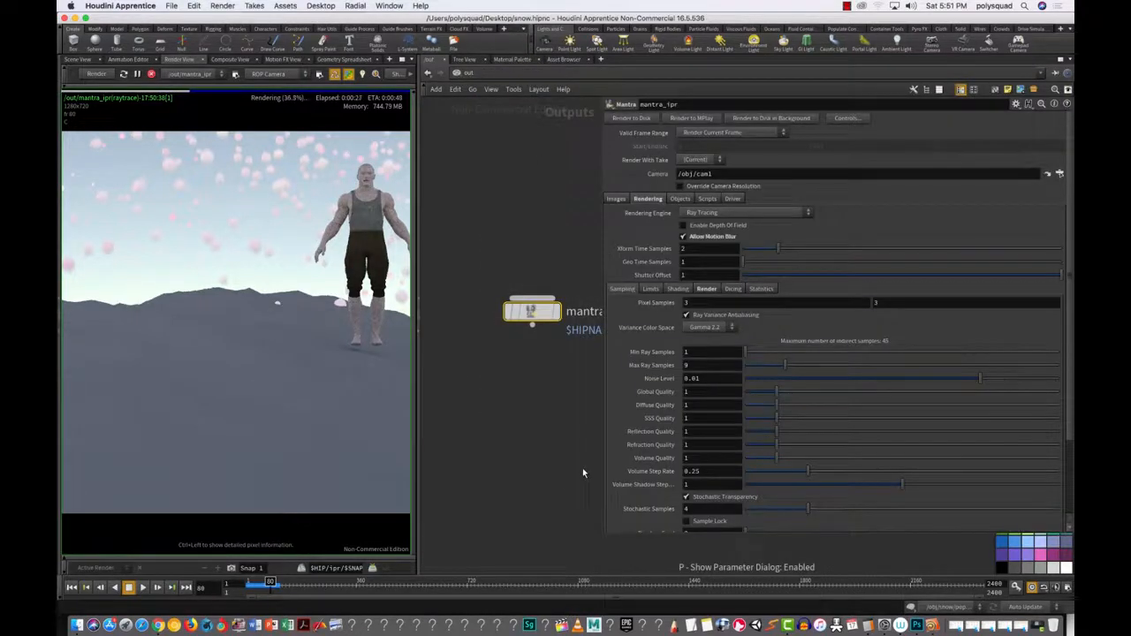
left_click(719, 138)
left_click(745, 155)
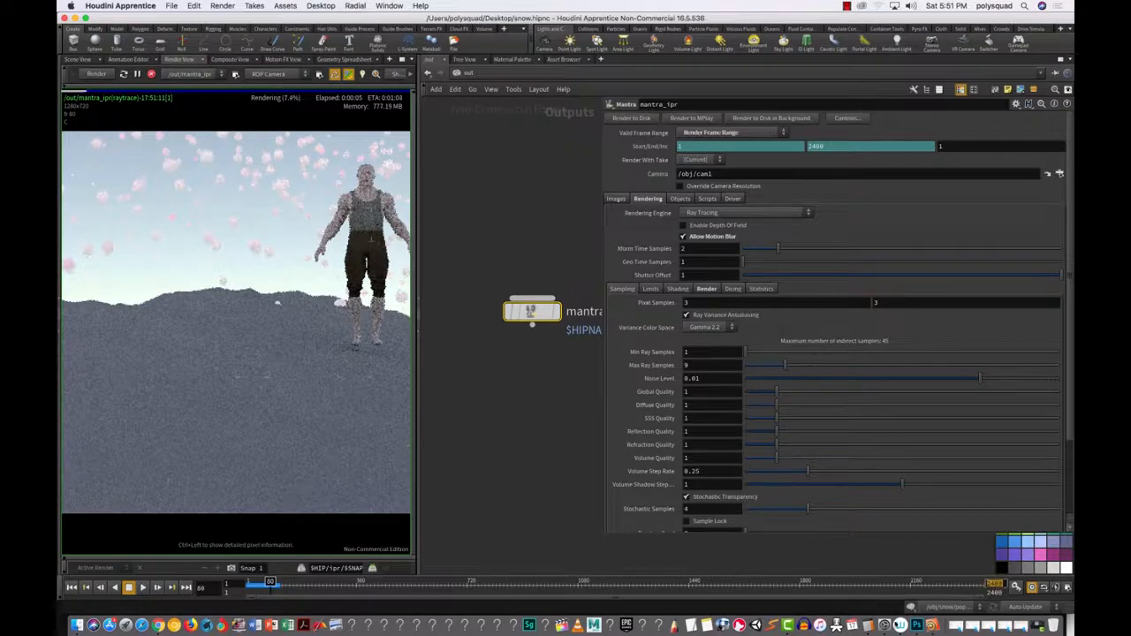
type("100")
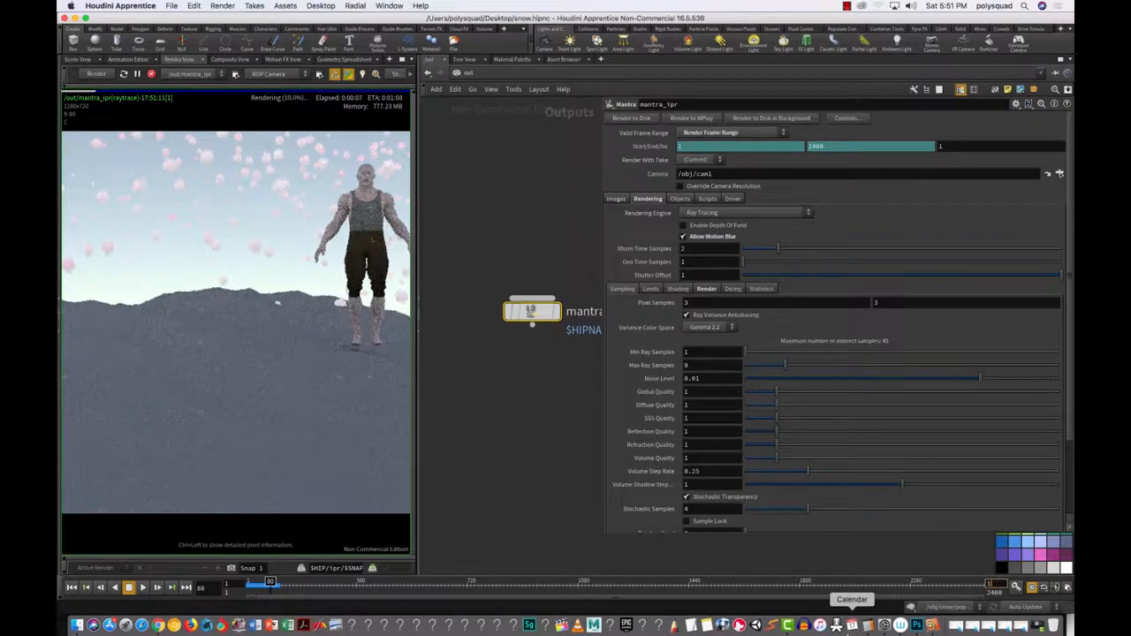
key("Return")
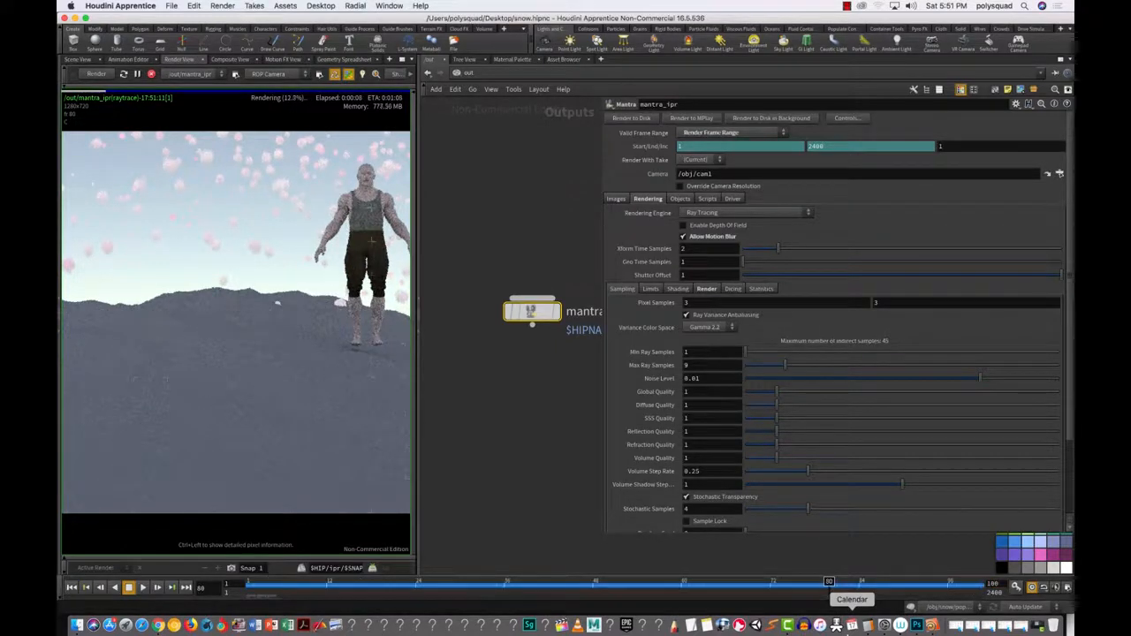
Step: Delete the channels on mantra_ipr's Start/End/Inc values and set the end frame to 200
left_click(651, 147)
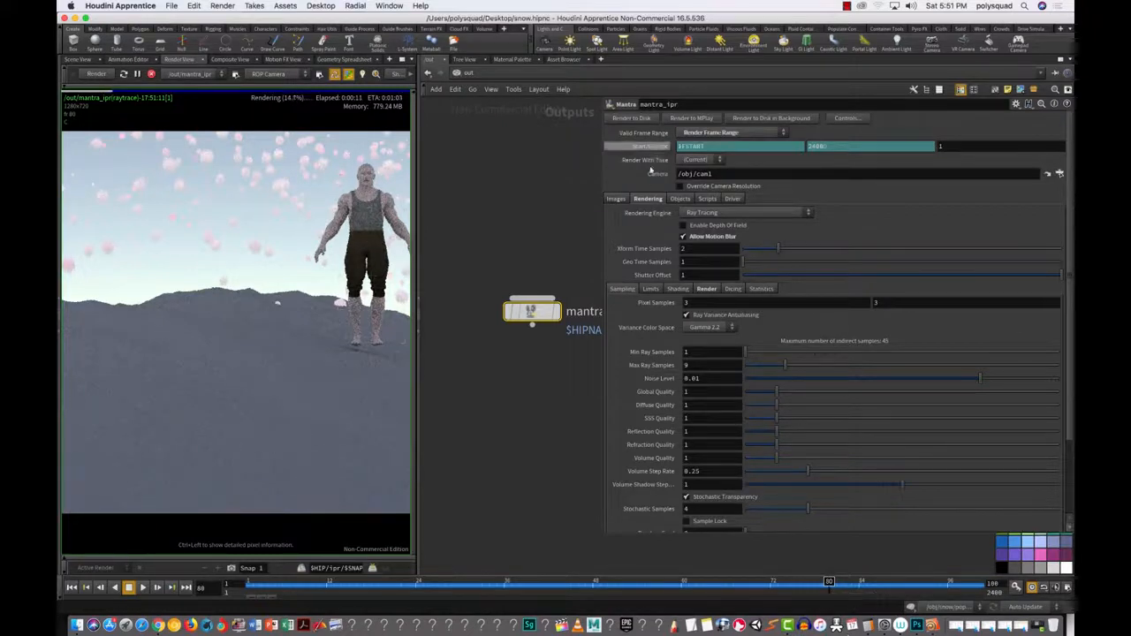
left_click(648, 147)
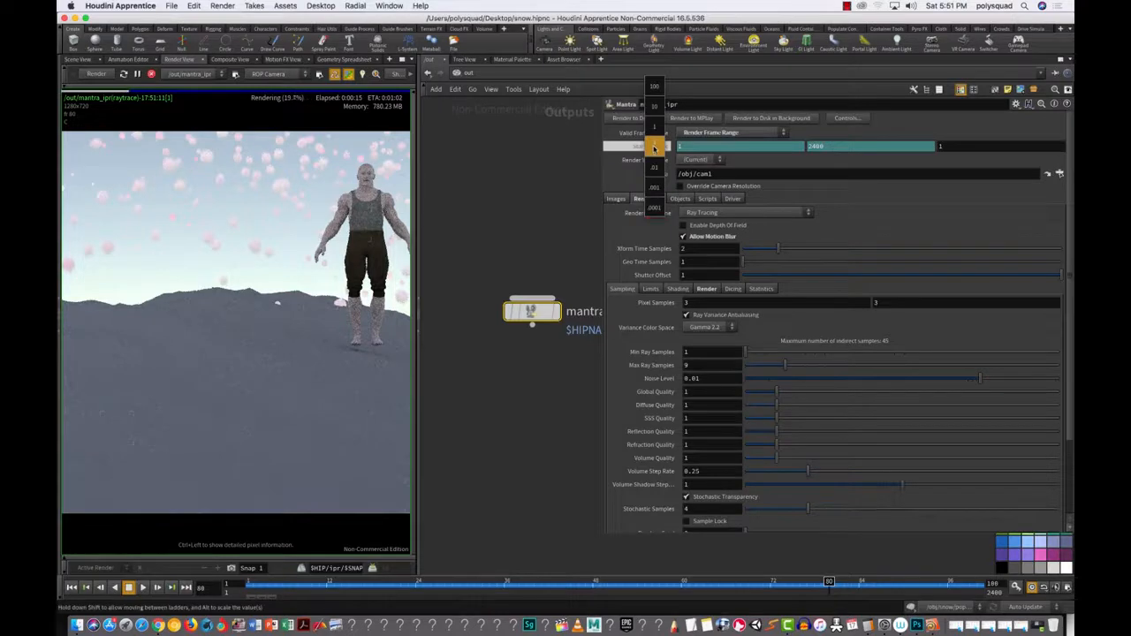
right_click(652, 149)
left_click(681, 258)
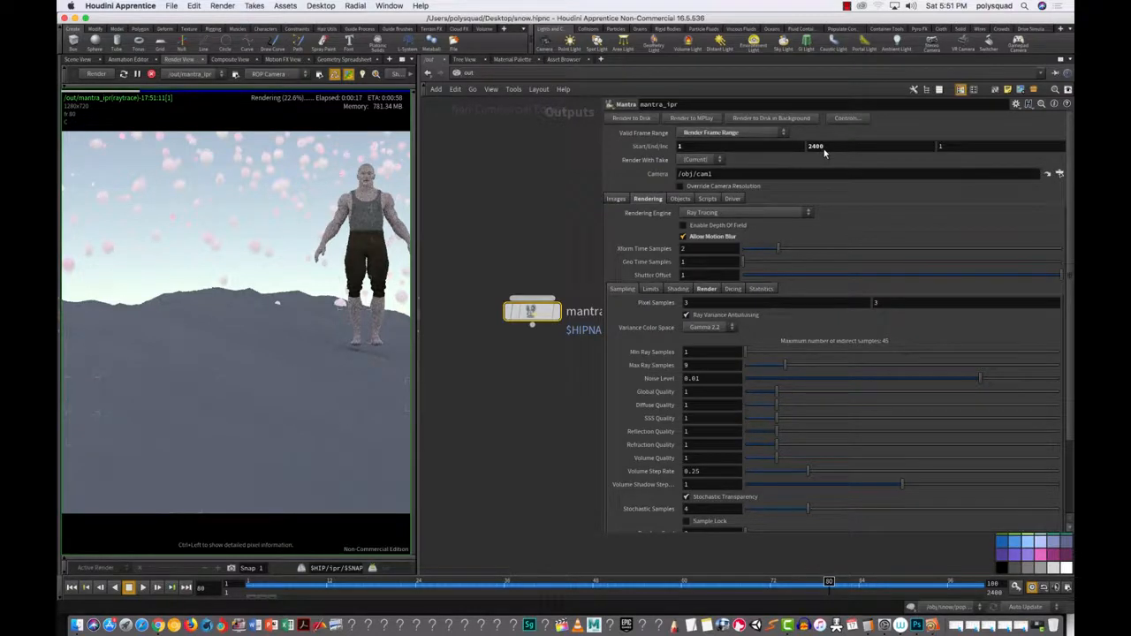
left_click(823, 149)
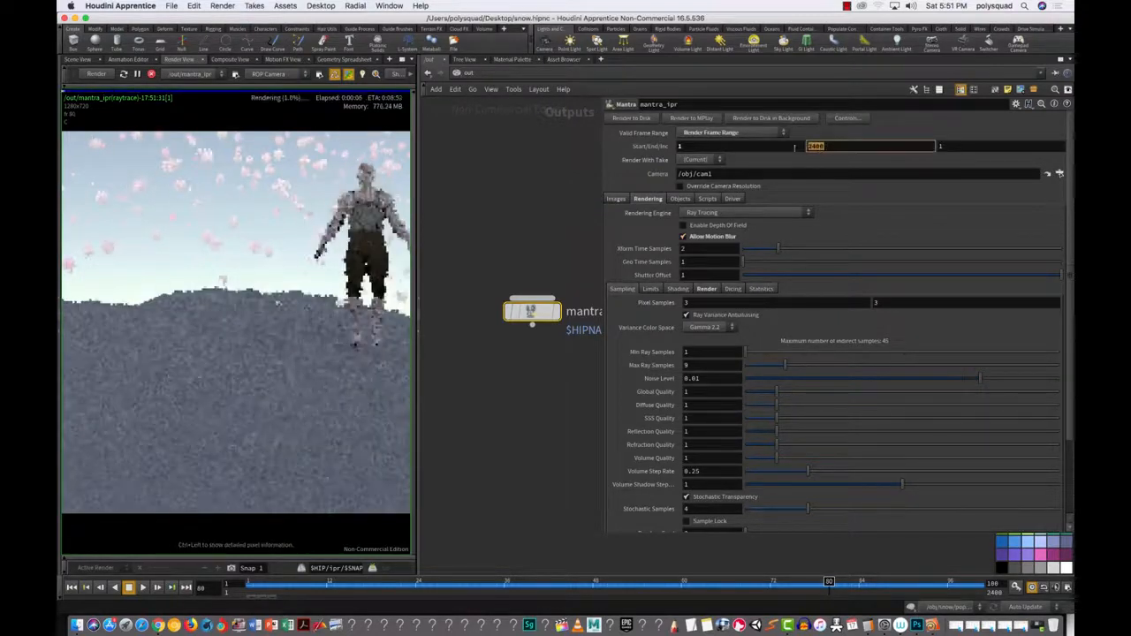
type("200")
key("Return")
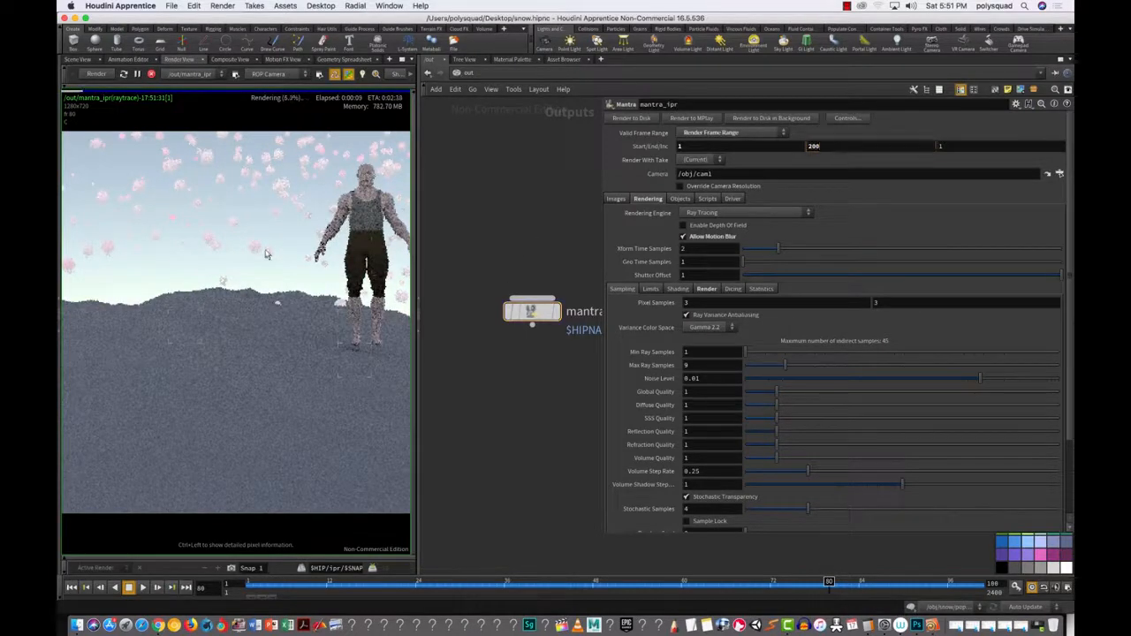
Step: Stop the interactive render and save the scene, overwriting snow.hipnc on the Desktop
left_click(151, 73)
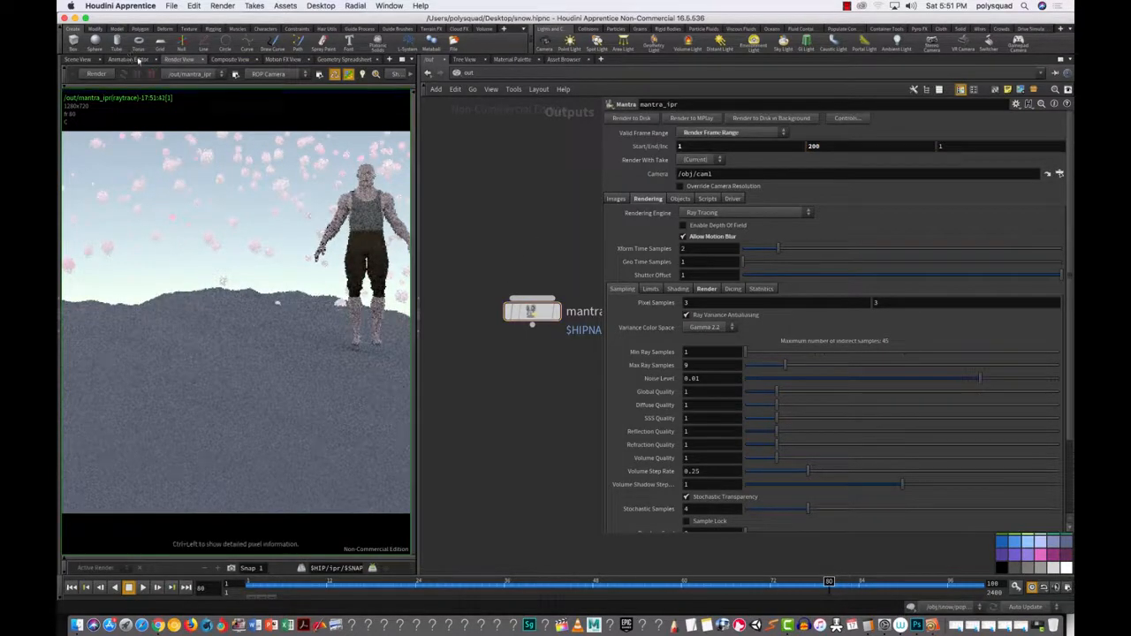
left_click(171, 6)
left_click(207, 84)
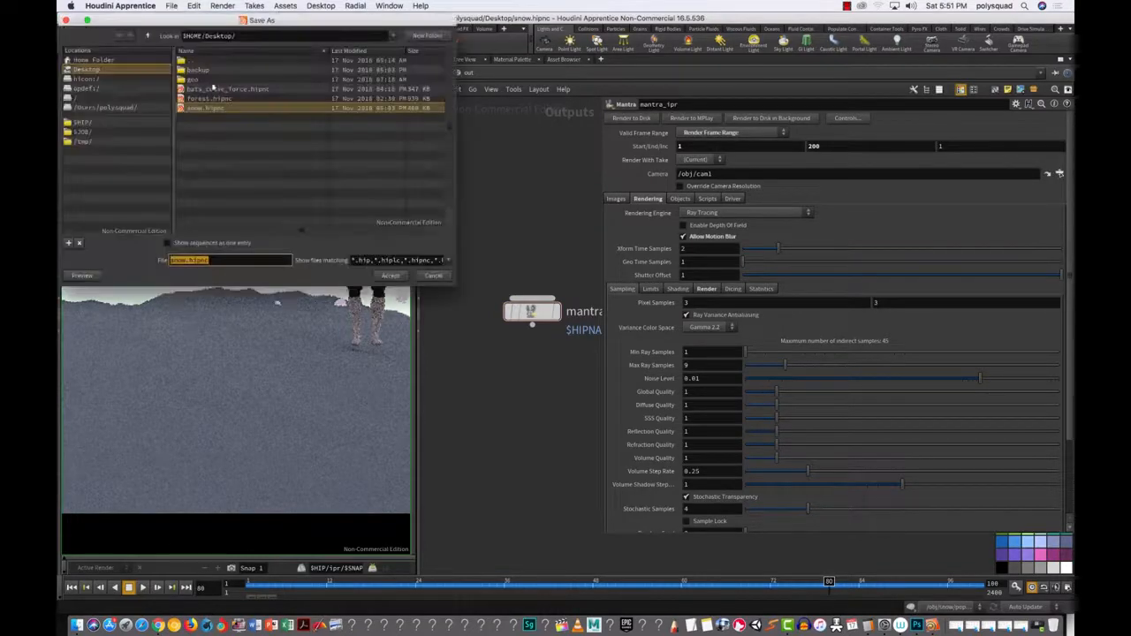
left_click(386, 276)
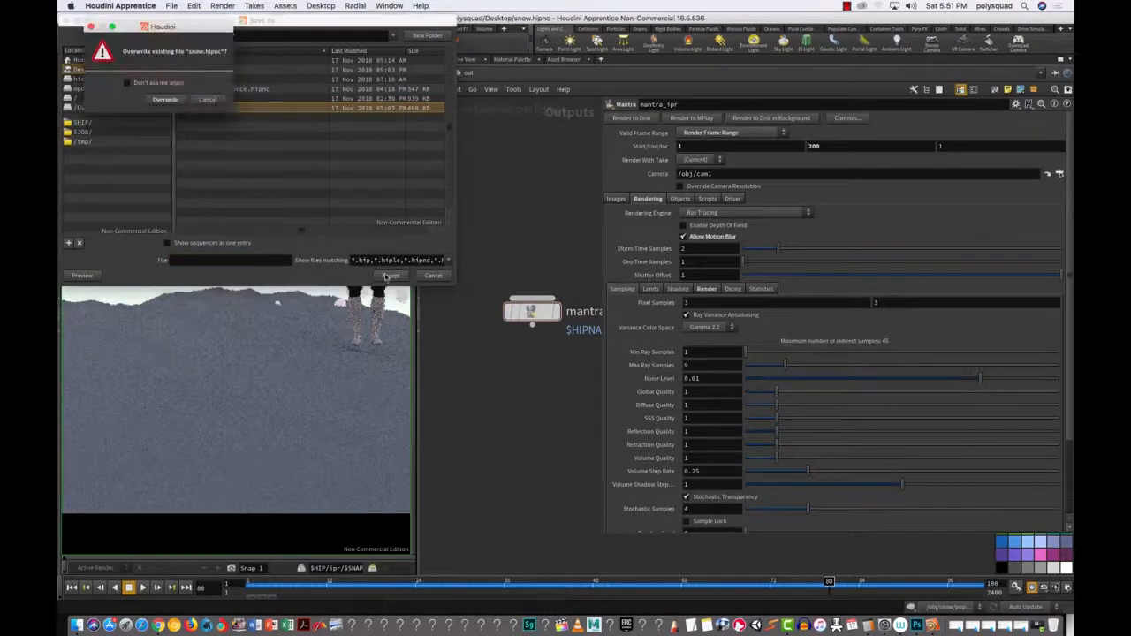
left_click(168, 100)
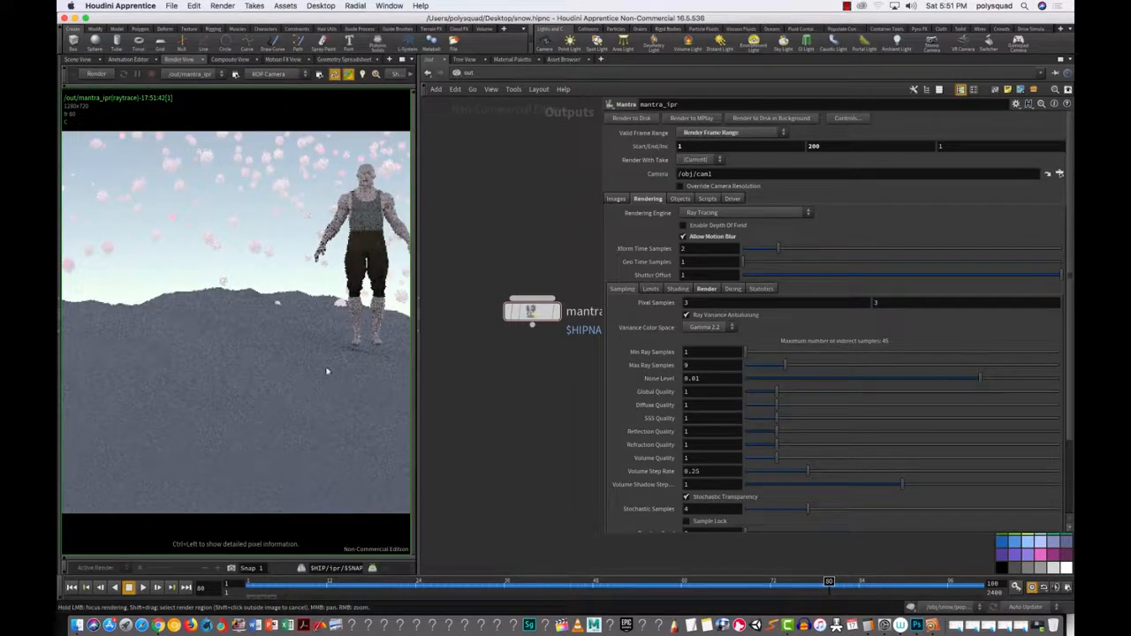
Step: Change mantra_ipr's output picture to PNG, using the path $HIP/render/$HIPNAME.$OS.$F4.png
left_click(616, 199)
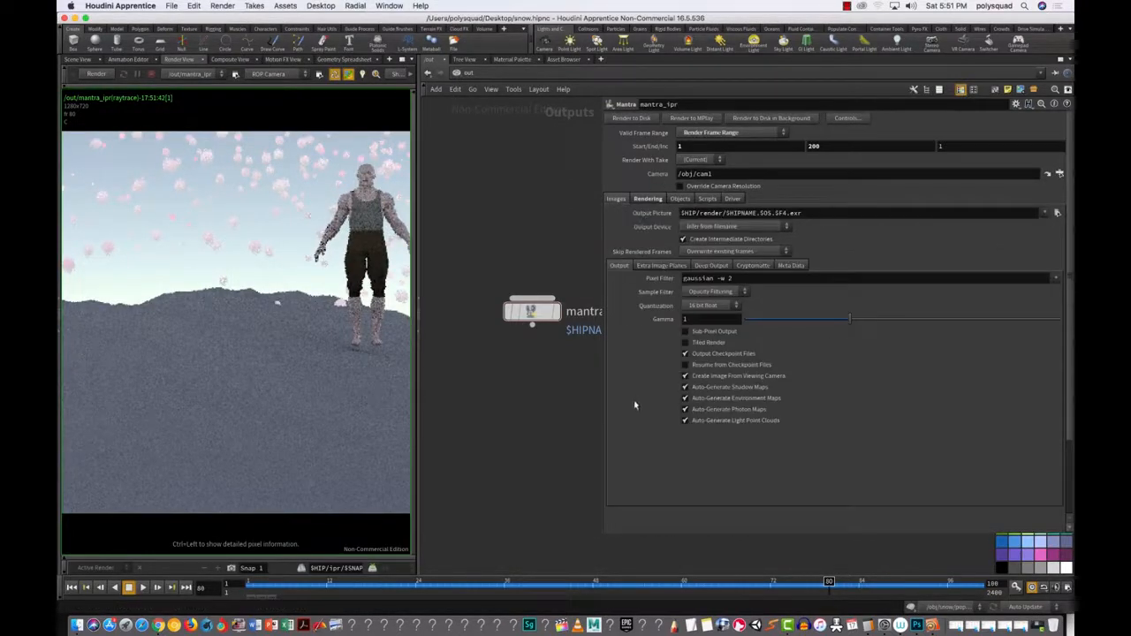
left_click(807, 212)
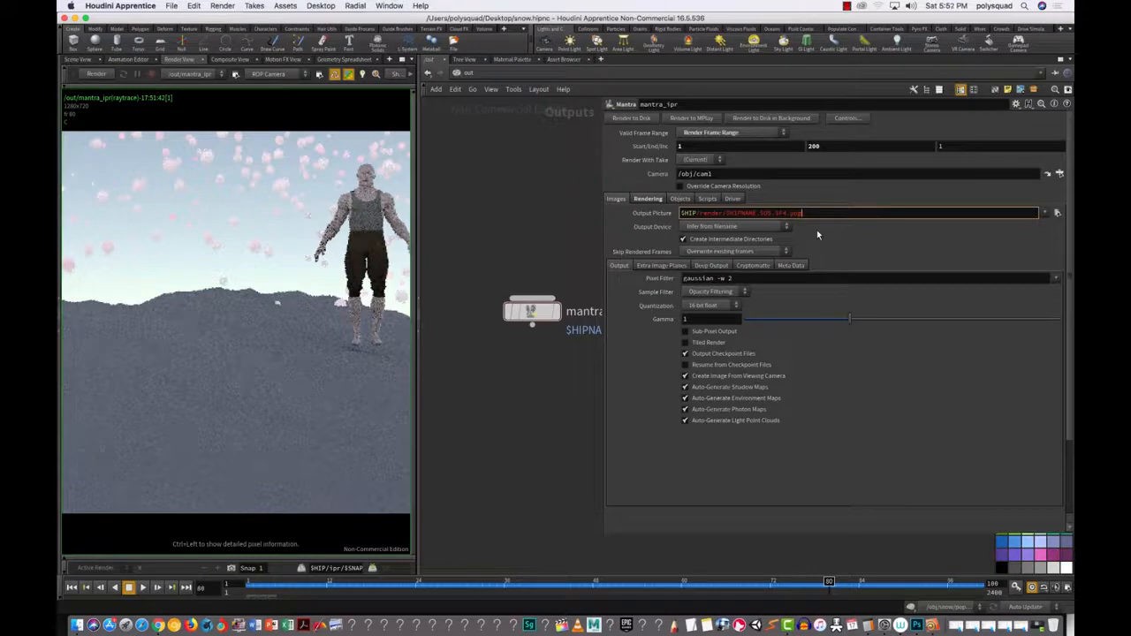
key("Return")
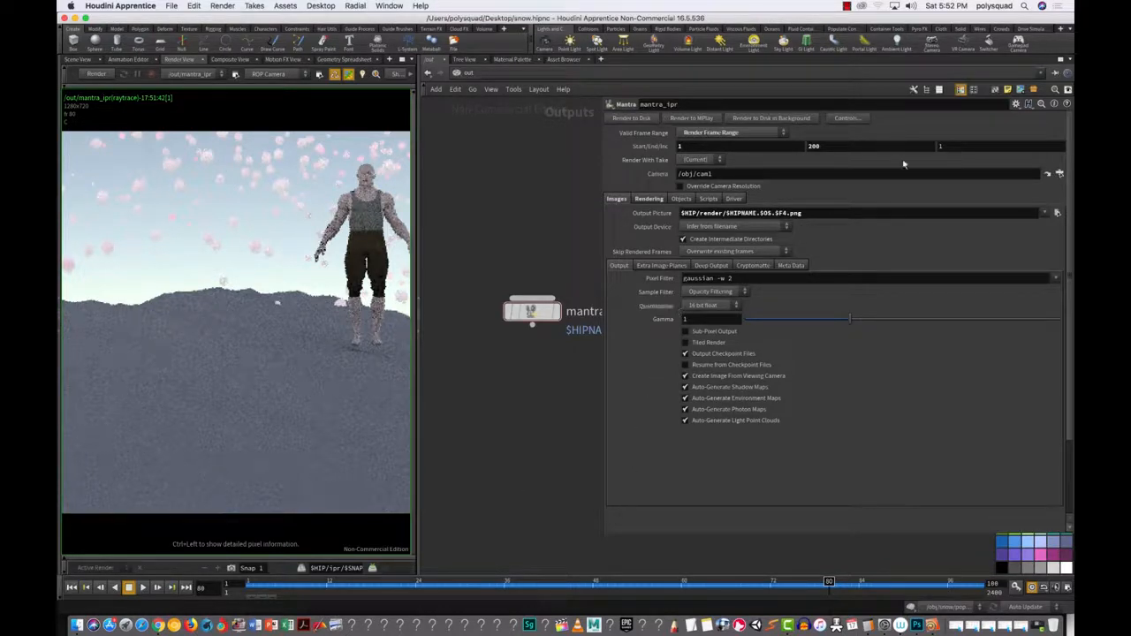
Step: Examine the $HIP, render folder, $HIPNAME and frame number parts of the output picture path
left_click(698, 213)
left_click_drag(702, 213, 680, 213)
left_click(710, 214)
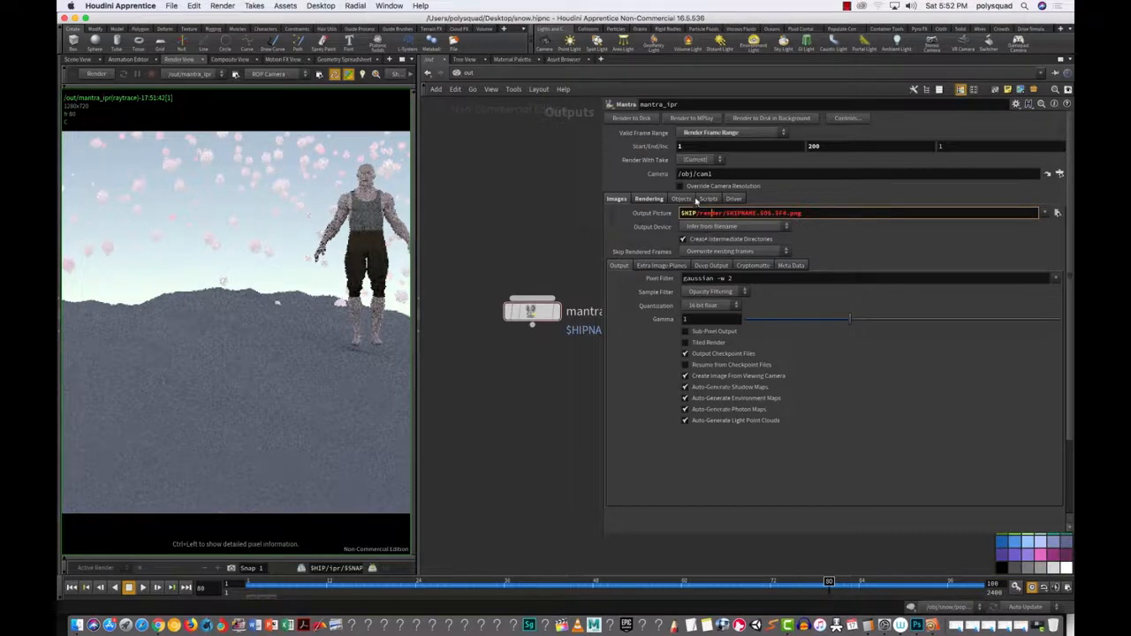
left_click_drag(697, 213, 681, 213)
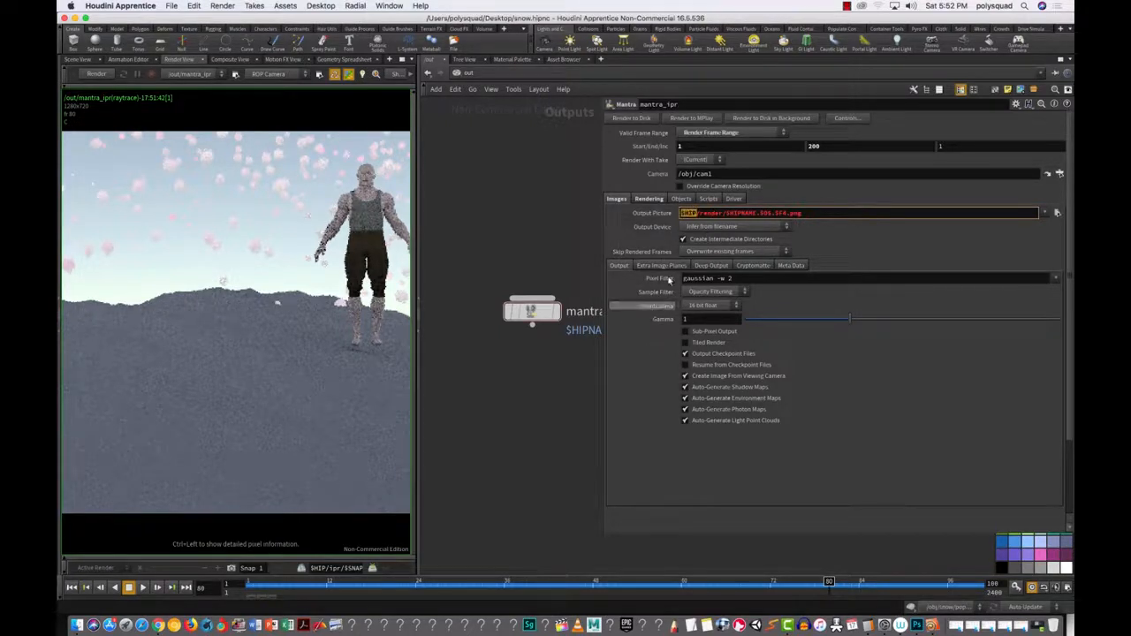
left_click(704, 213)
left_click_drag(701, 213, 758, 213)
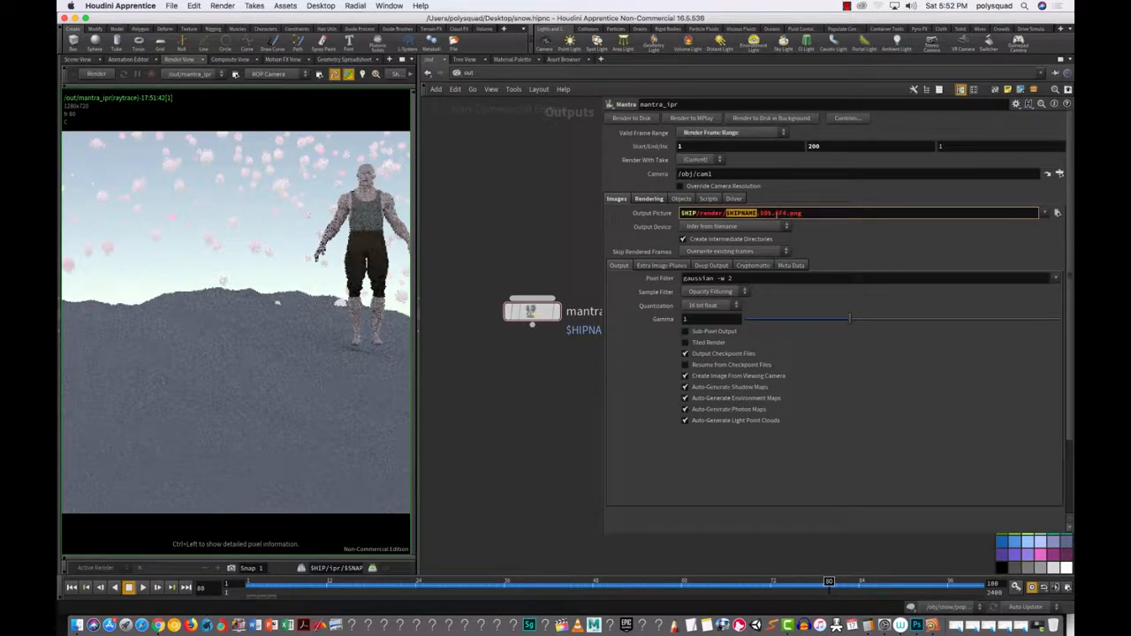
left_click(784, 213)
key("Return")
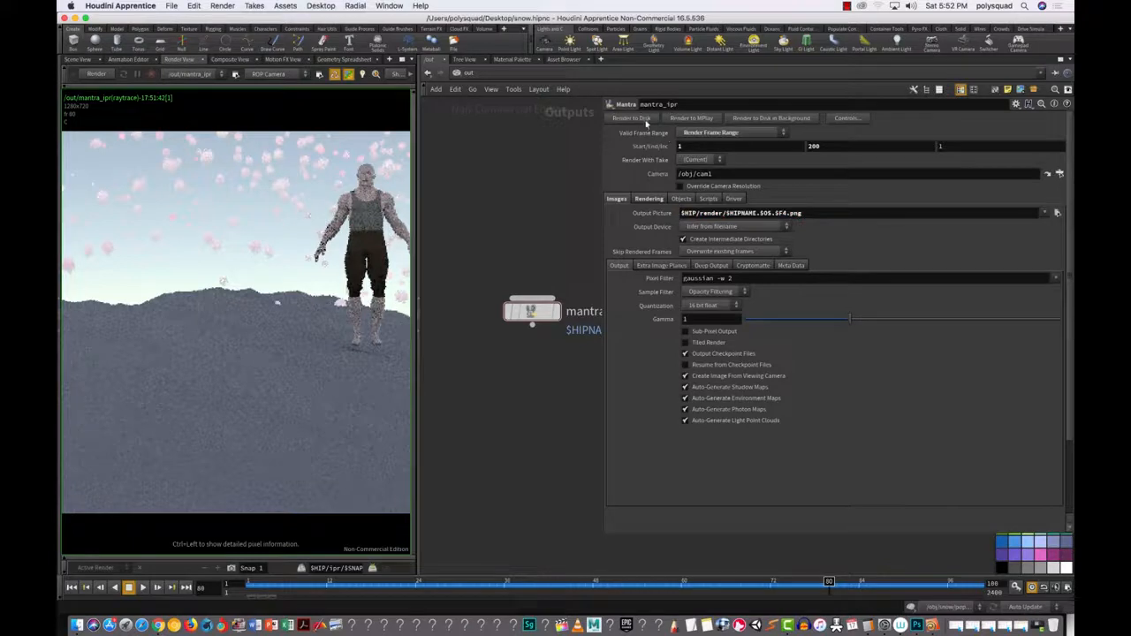
Step: Start rendering the mantra_ipr frame sequence to disk and interrupt the render
left_click(638, 119)
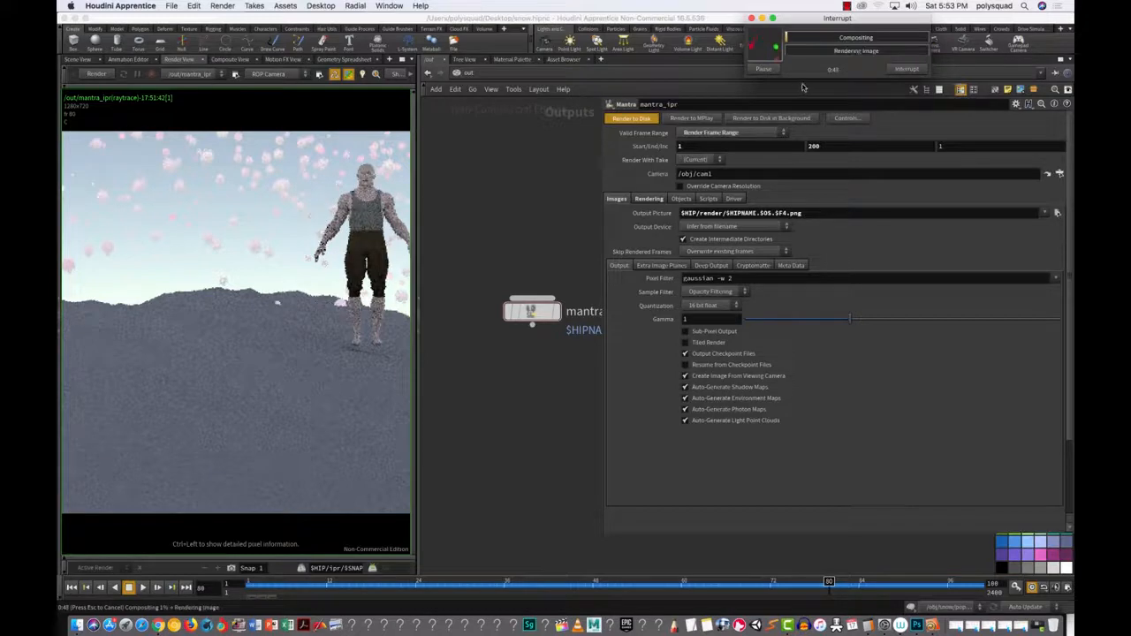
left_click(907, 69)
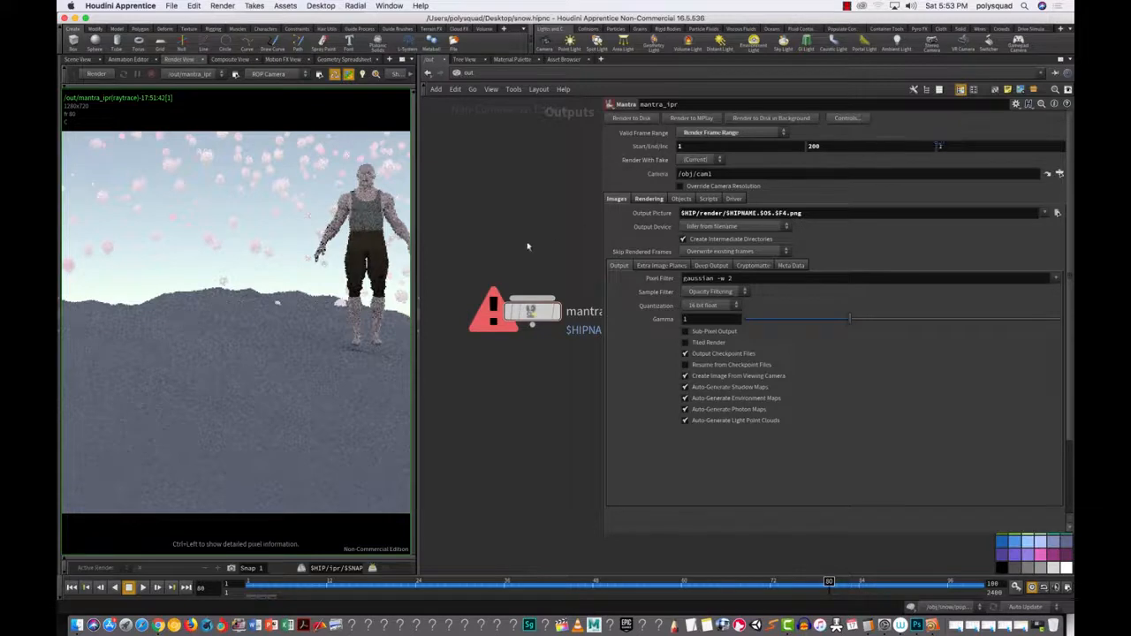
left_click_drag(458, 241, 580, 390)
Step: Render the current frame from the scene view with View: Mantra and reposition the MPlay window over the viewport
left_click(78, 59)
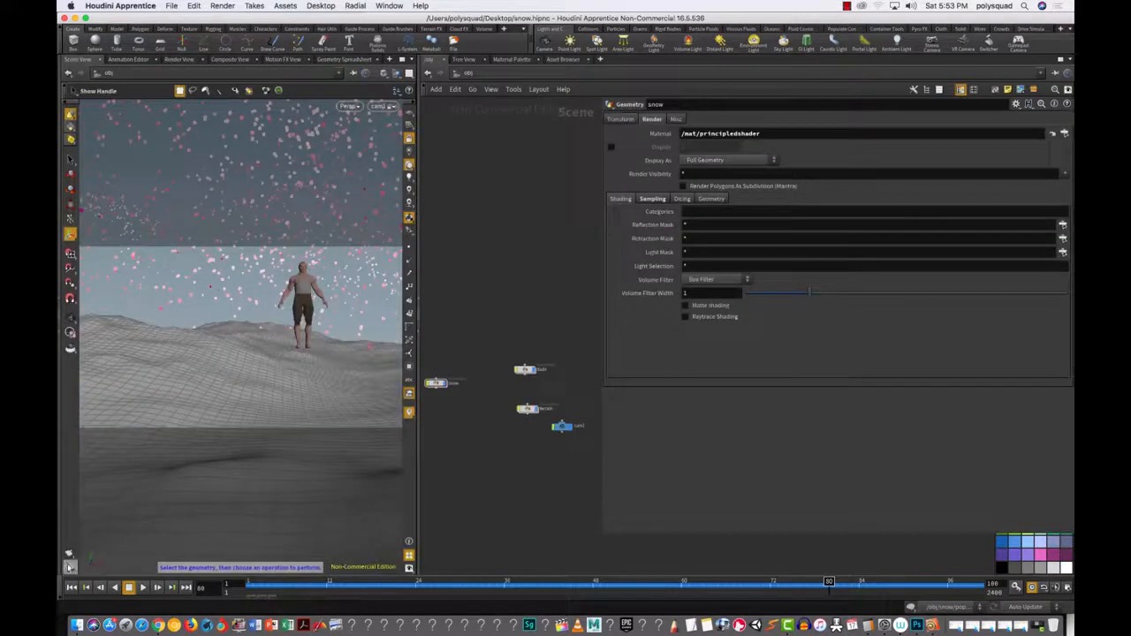
left_click(70, 565)
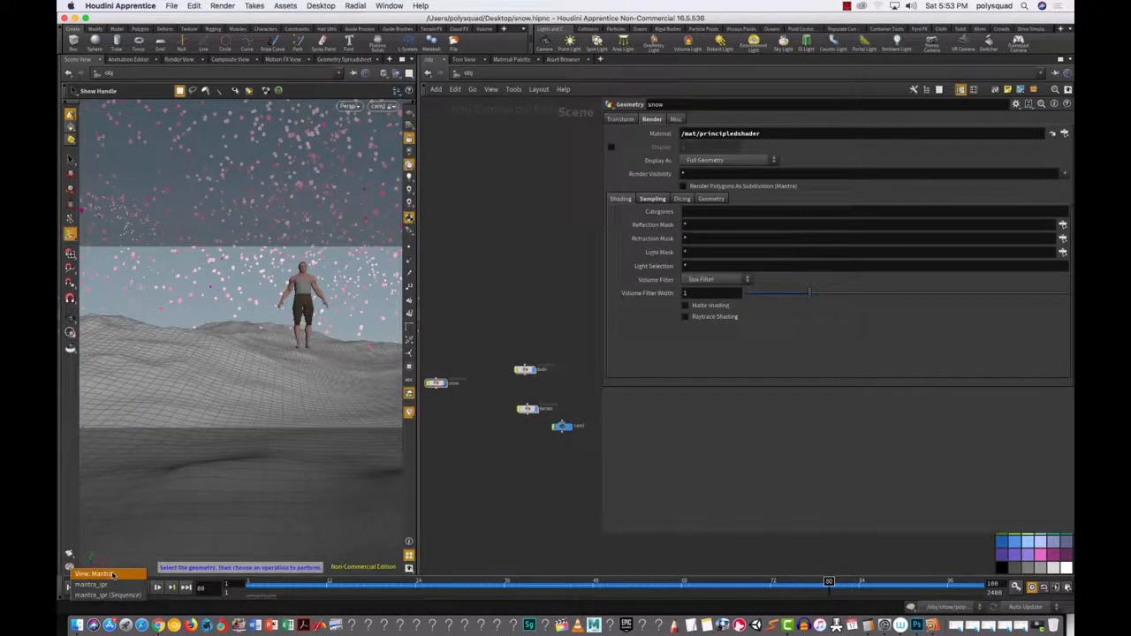
left_click(113, 575)
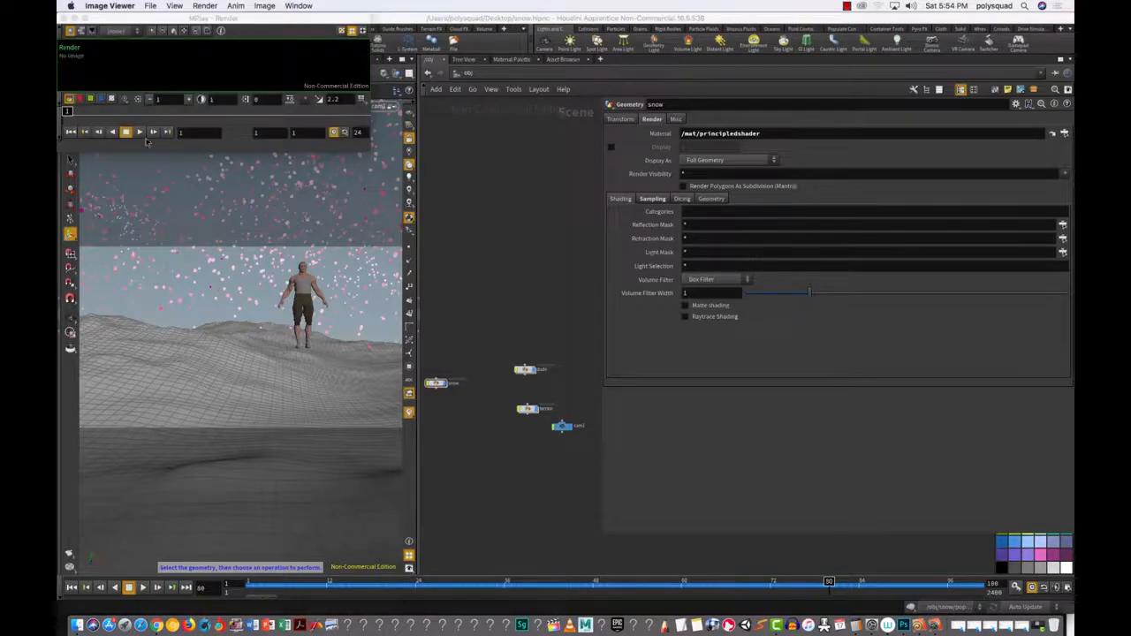
left_click_drag(160, 19, 321, 177)
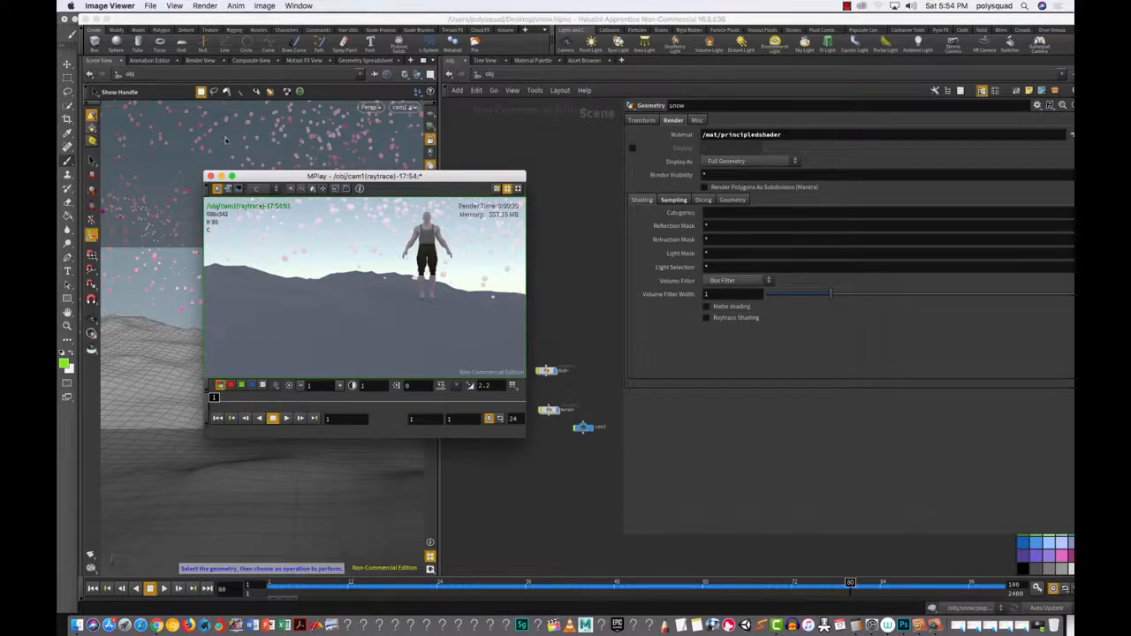
left_click_drag(256, 182, 230, 153)
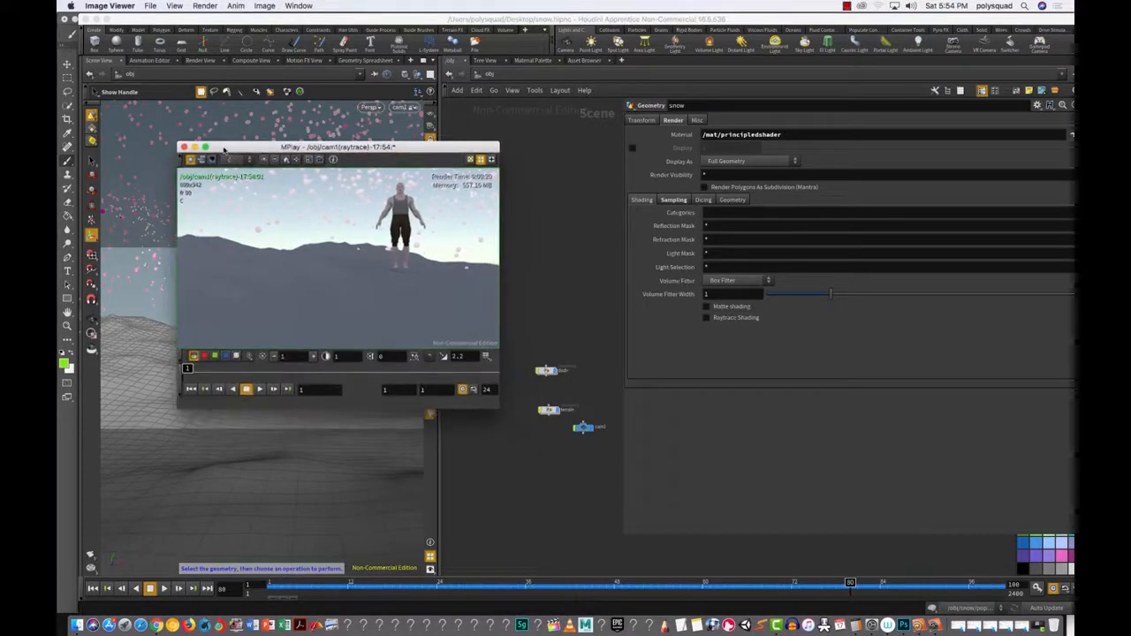
Step: Start opening a single image file in MPlay and browse to the $HIP/Desktop/render folder
left_click(150, 5)
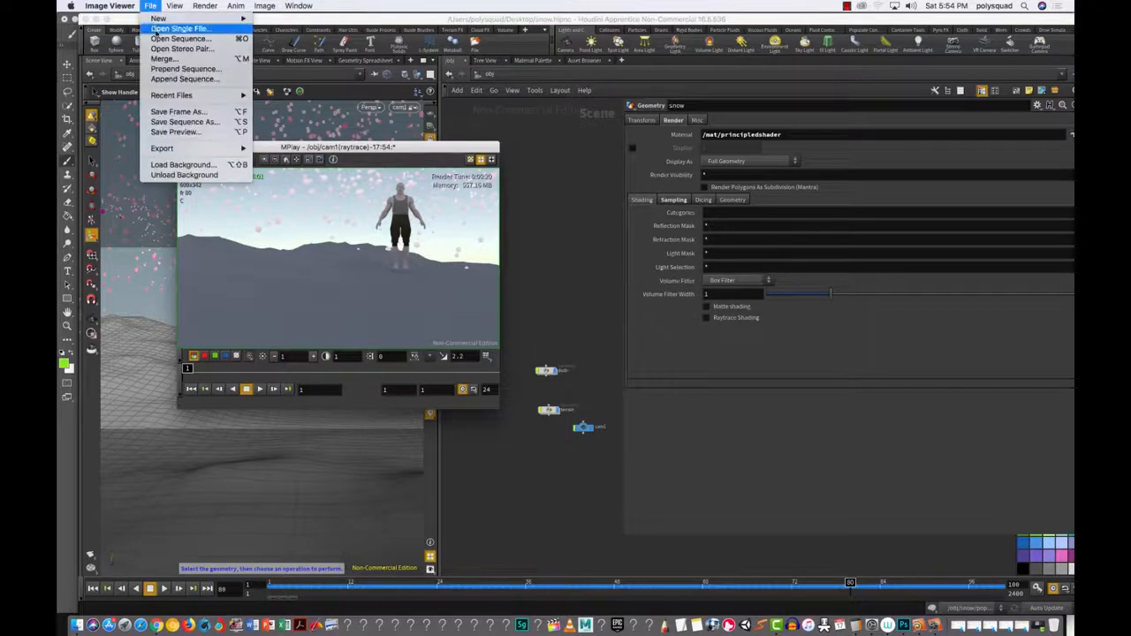
left_click(168, 28)
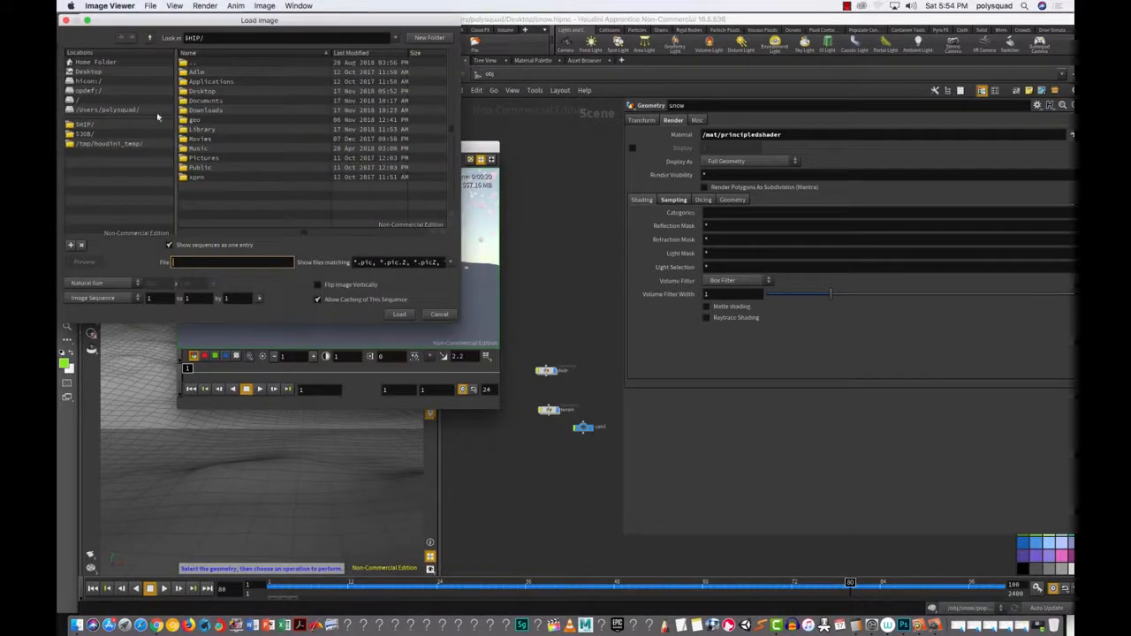
left_click(125, 104)
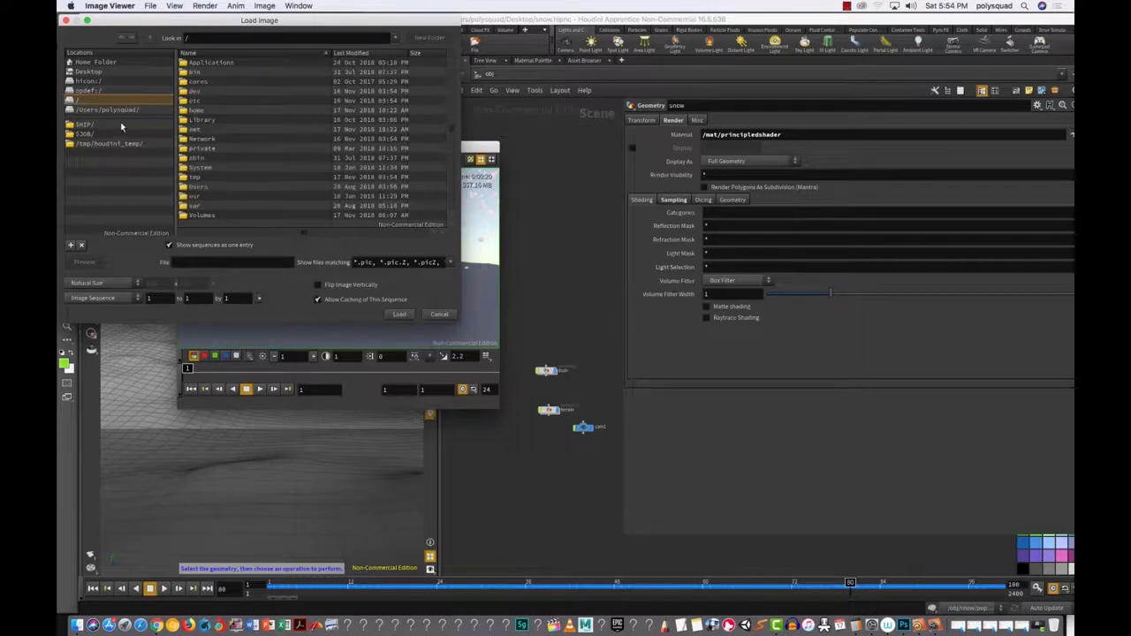
left_click(122, 126)
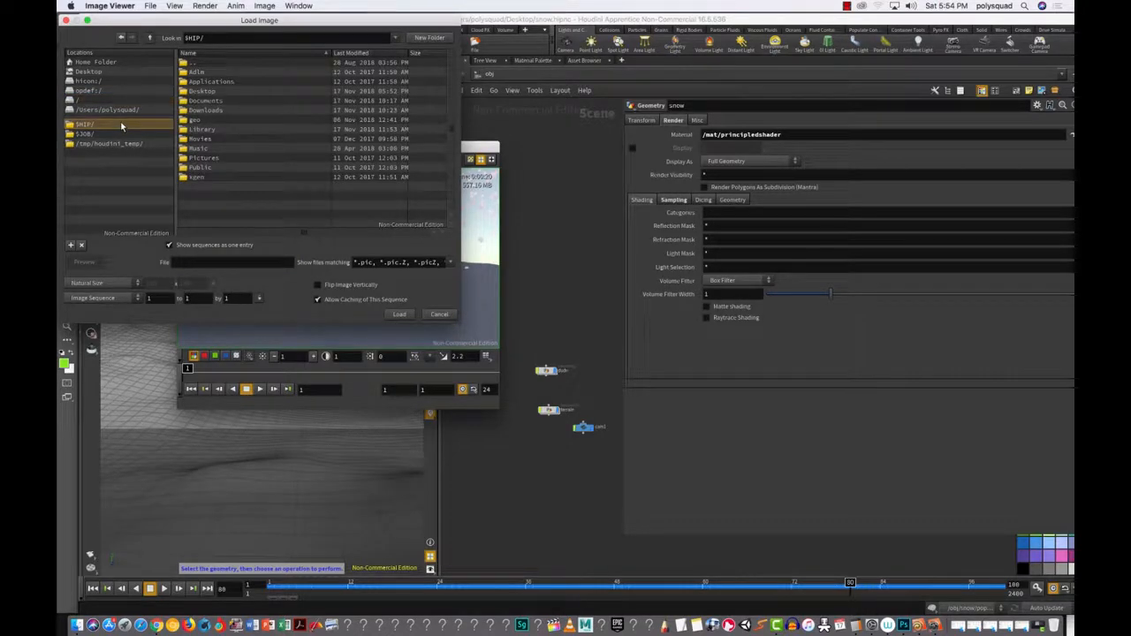
double_click(210, 91)
double_click(218, 94)
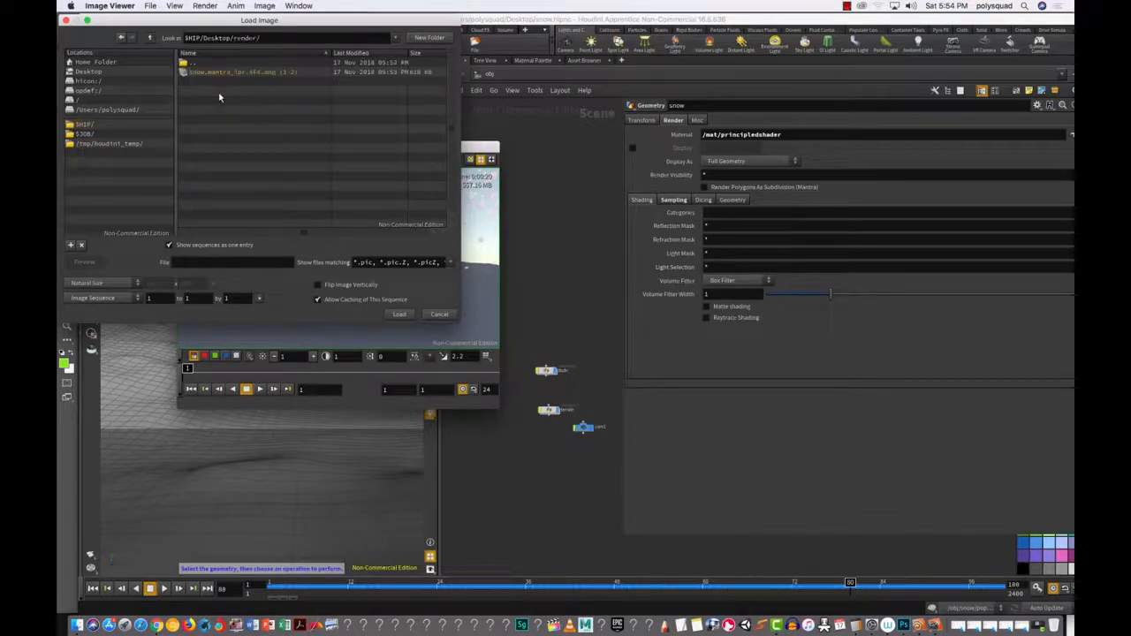
Step: List the rendered sequence as separate files and load the single frame snow.mantra_ipr.0001.png
left_click(223, 72)
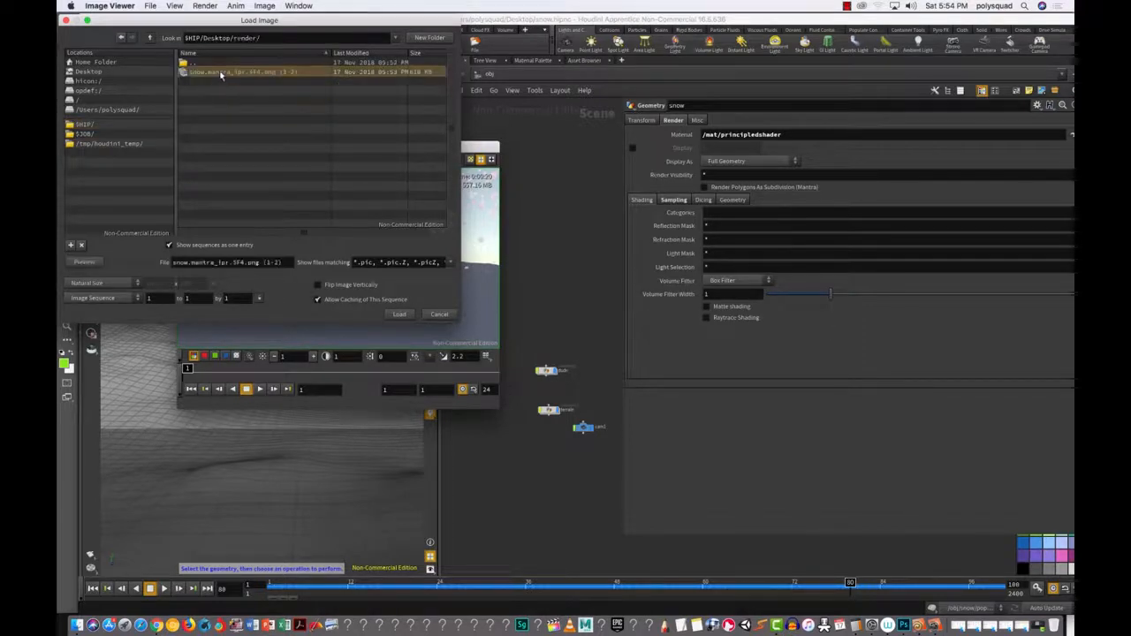
left_click(202, 251)
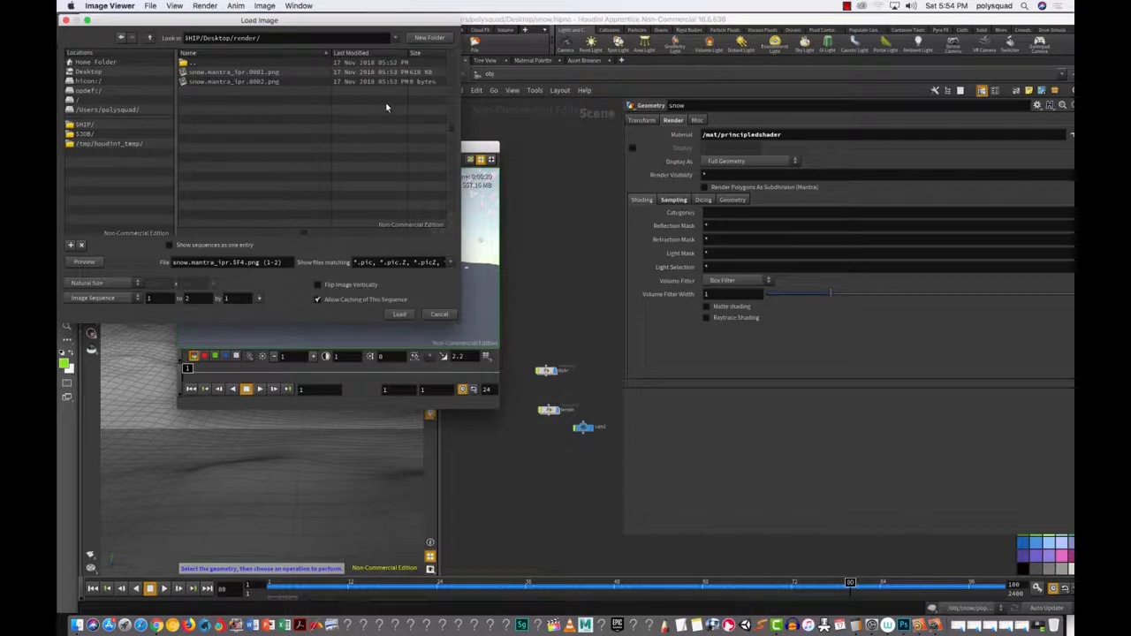
left_click(270, 73)
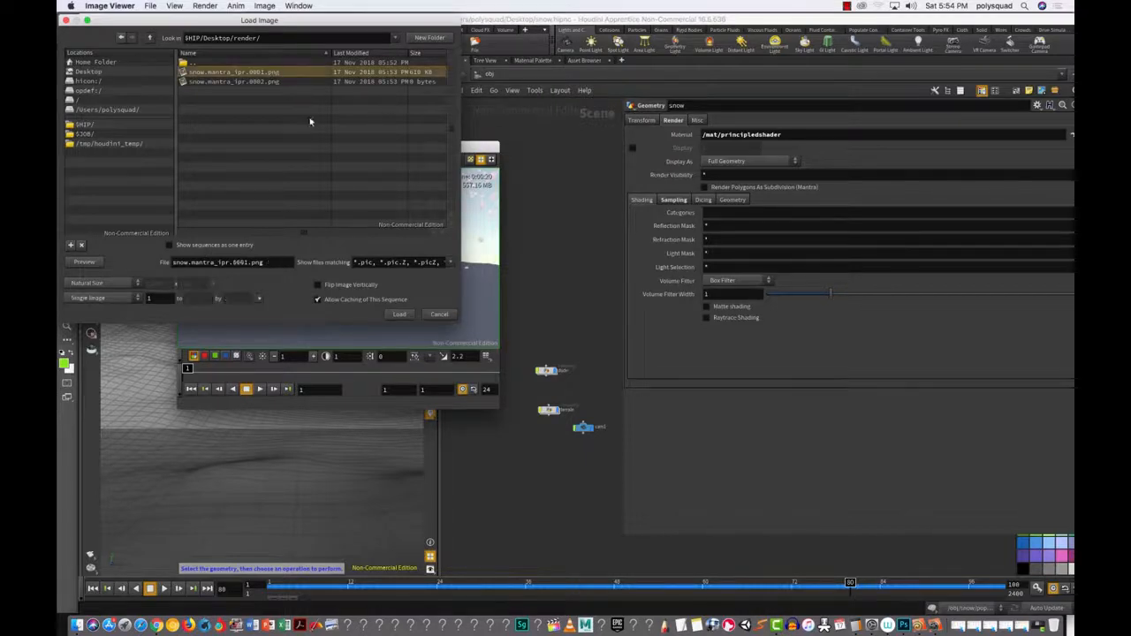
left_click(399, 315)
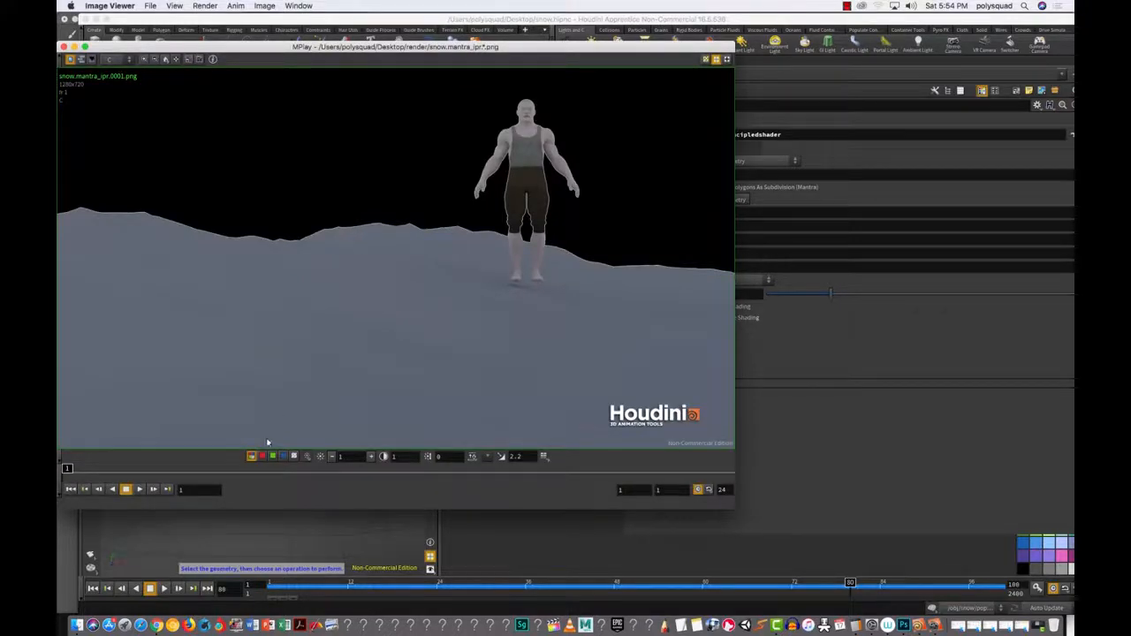
Step: Inspect the loaded frame's alpha and blue channels separately, then return to the full colour display
left_click(293, 456)
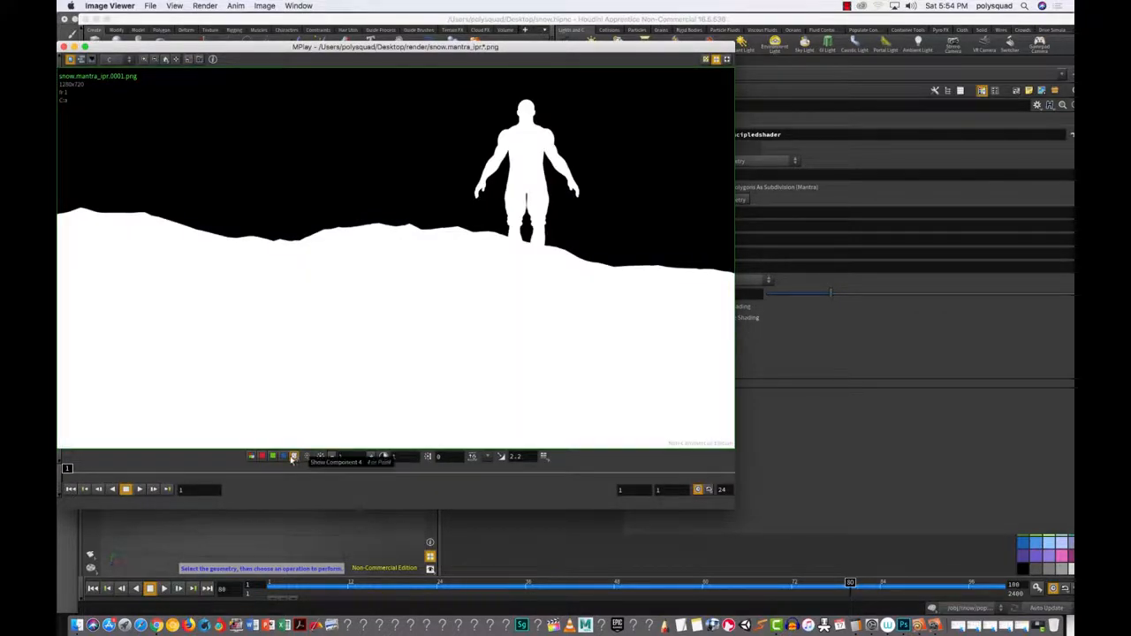
left_click(282, 456)
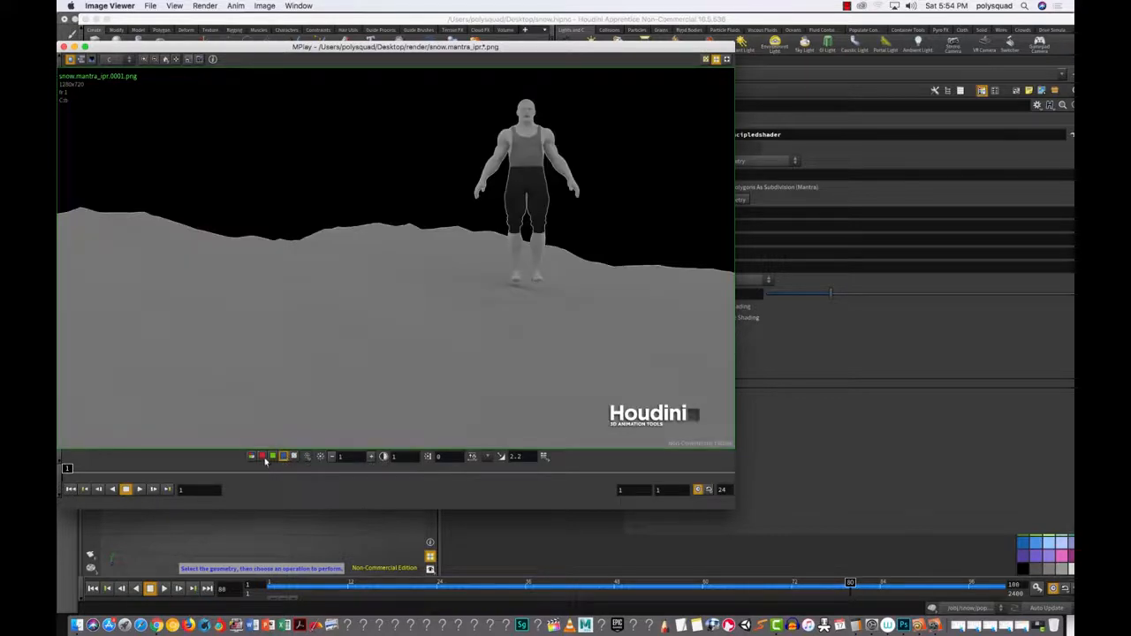
left_click(252, 456)
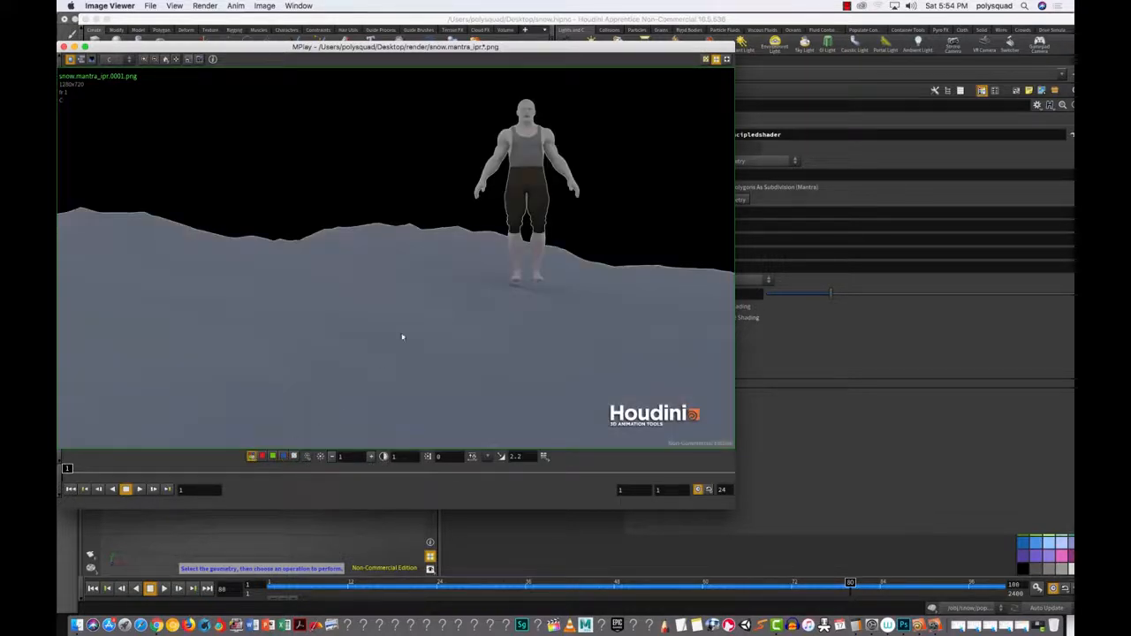